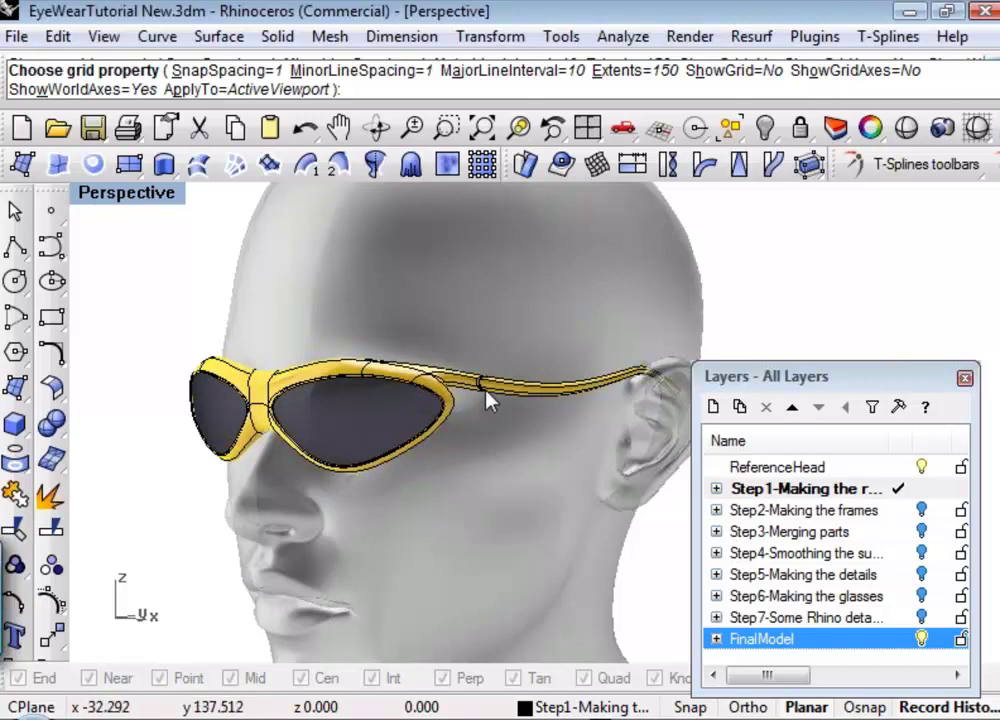
# Step: Examine the finished sunglasses on the reference head from several angles in shaded display without wireframe lines
pyautogui.moveTo(452, 438); pyautogui.dragTo(330, 489, button='right')
pyautogui.scroll(3, 322, 426)
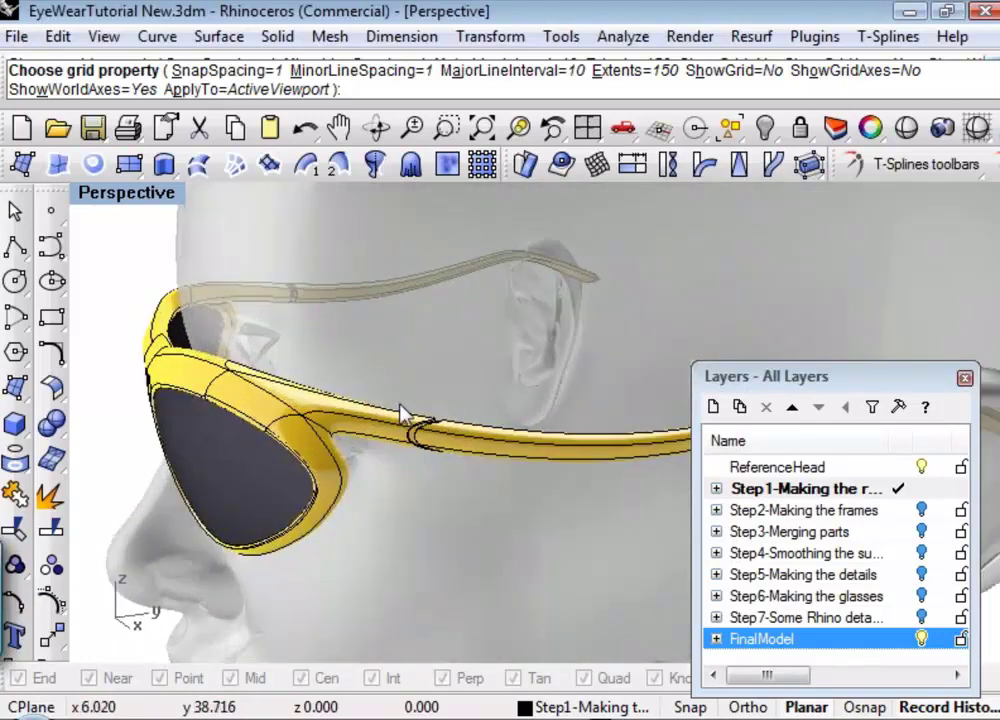
pyautogui.click(920, 130)
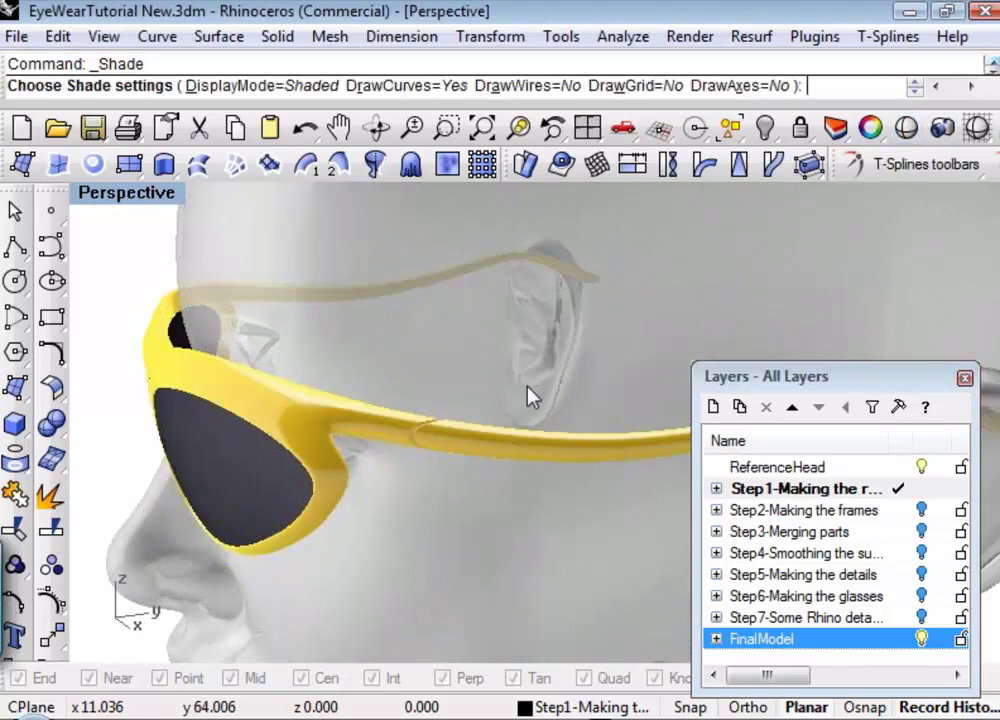
pyautogui.moveTo(317, 490); pyautogui.dragTo(400, 455, button='right')
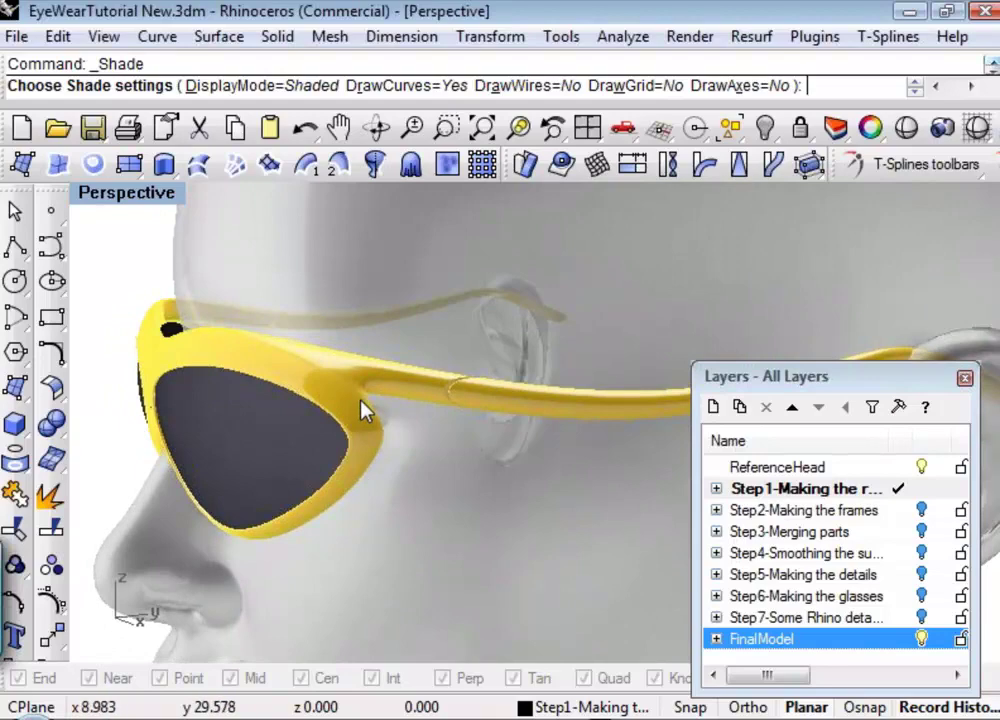
pyautogui.moveTo(217, 382); pyautogui.dragTo(364, 373, button='right')
pyautogui.scroll(-5, 364, 373)
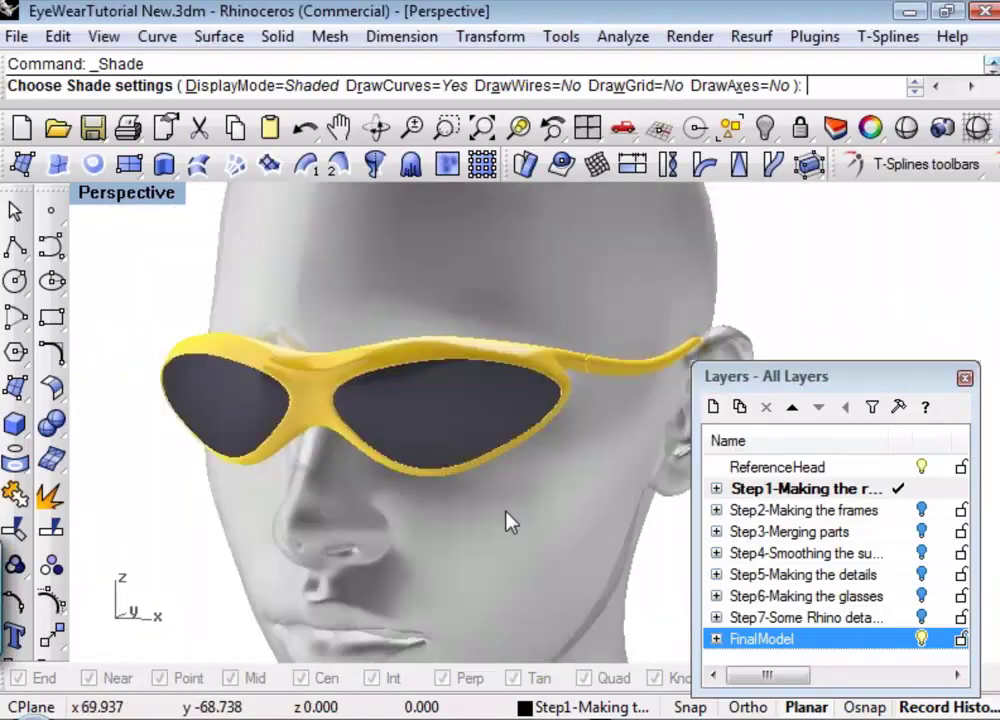
pyautogui.moveTo(505, 513); pyautogui.dragTo(413, 524, button='right')
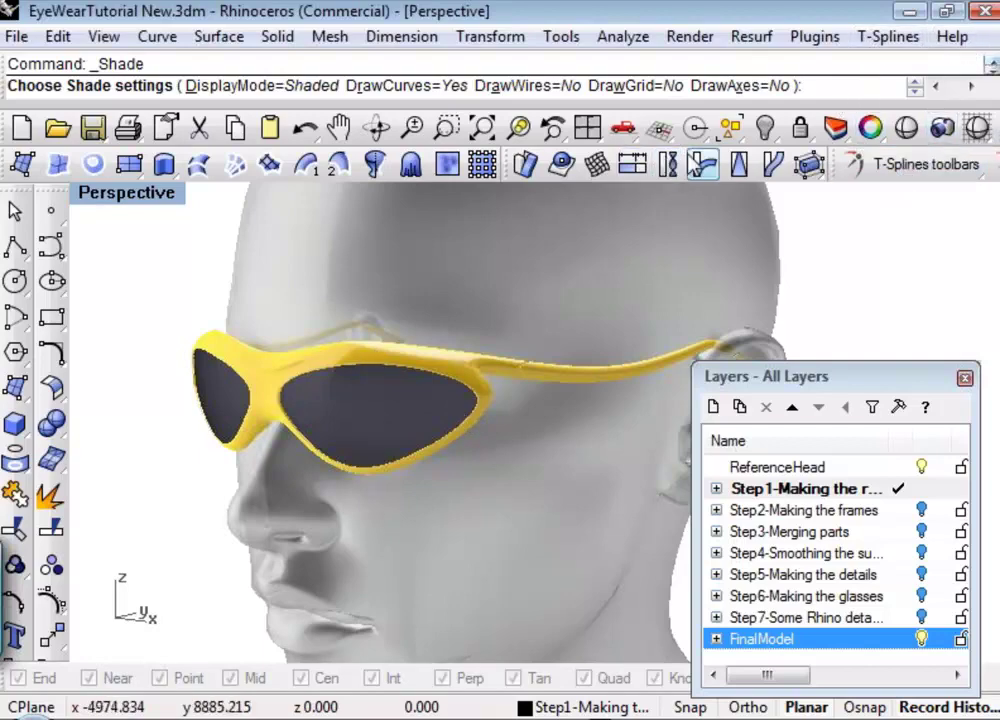
pyautogui.click(552, 293)
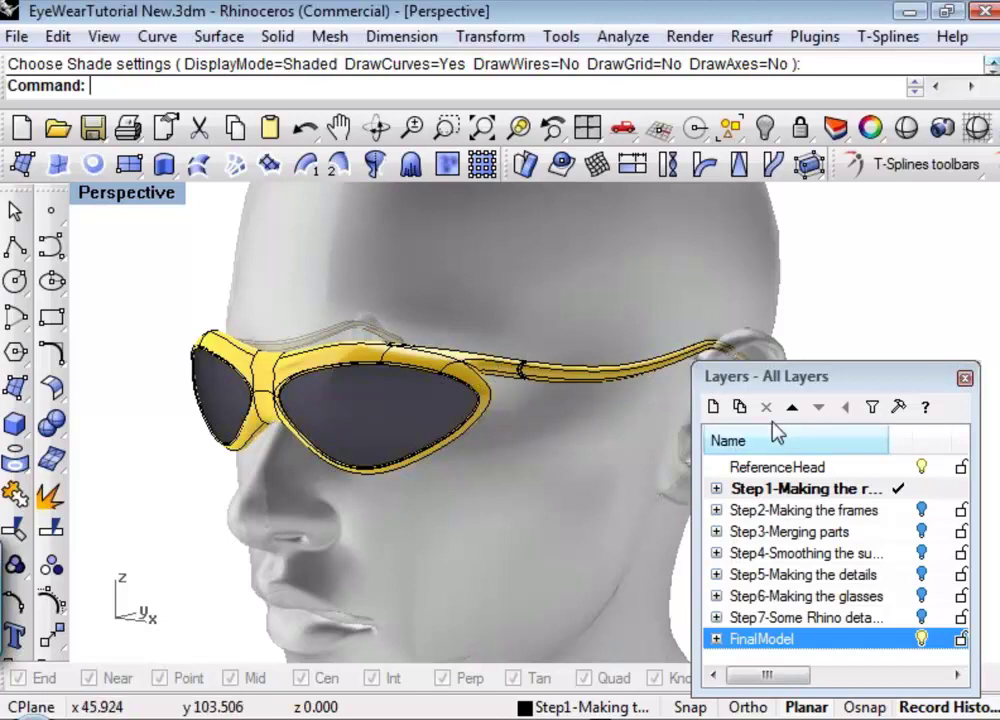
# Step: Turn off the FinalModel layer and use Show to bring back the hidden lens outline curve
pyautogui.click(921, 638)
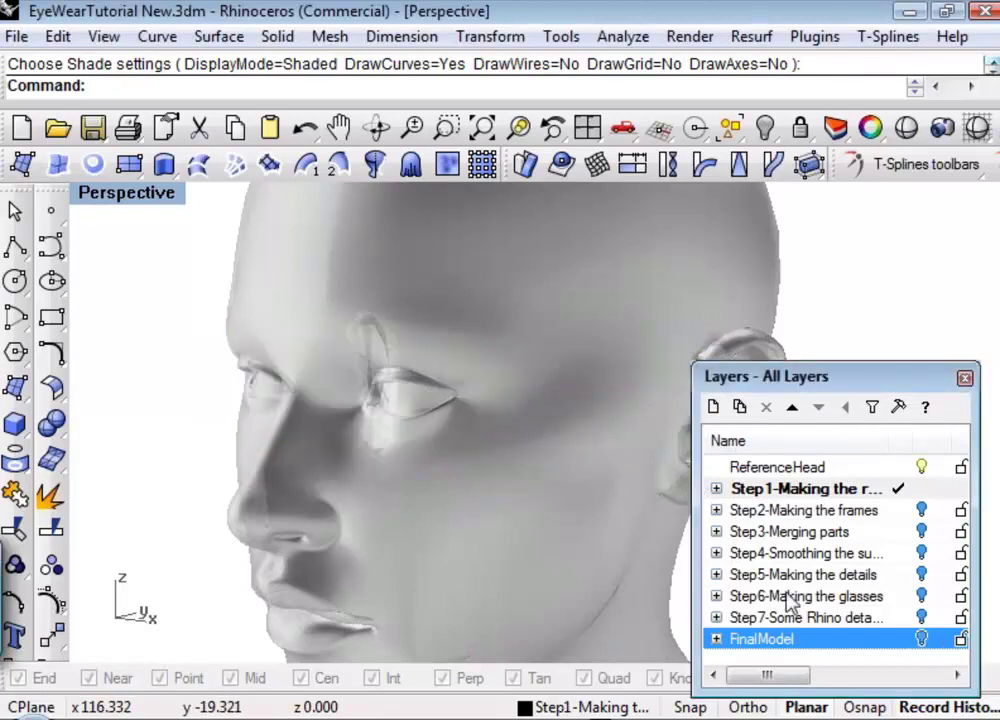
pyautogui.rightClick(465, 465)
pyautogui.keyDown('shift'); pyautogui.moveTo(444, 442); pyautogui.dragTo(435, 395, button='right'); pyautogui.keyUp('shift')
pyautogui.press('Escape')
pyautogui.write('Show')
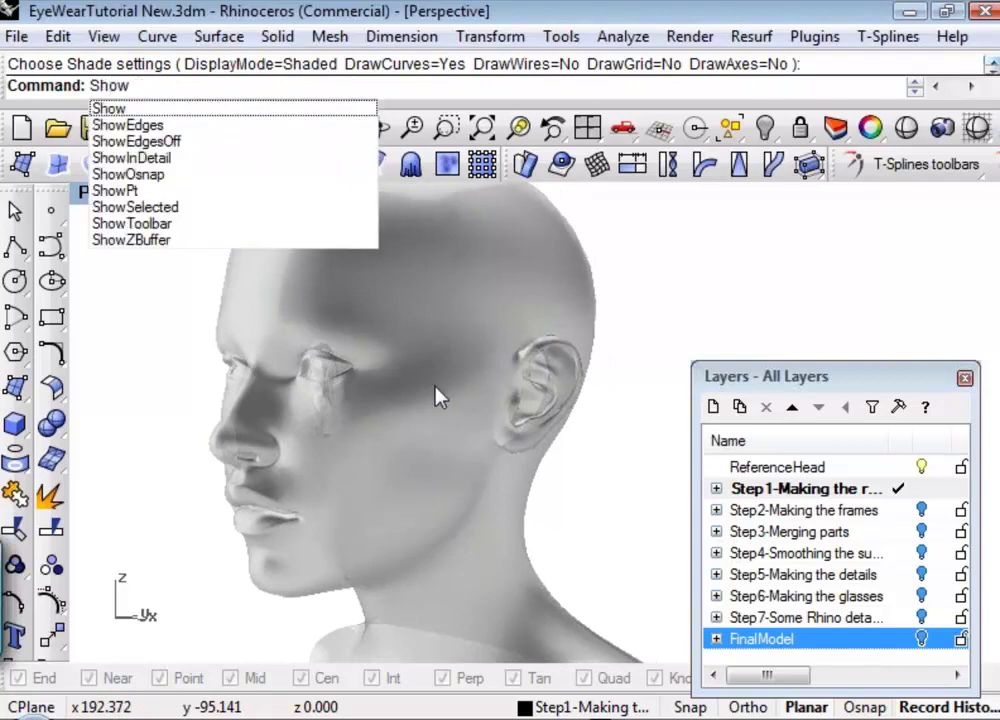
pyautogui.press('Return')
pyautogui.moveTo(428, 414); pyautogui.dragTo(449, 434, button='right')
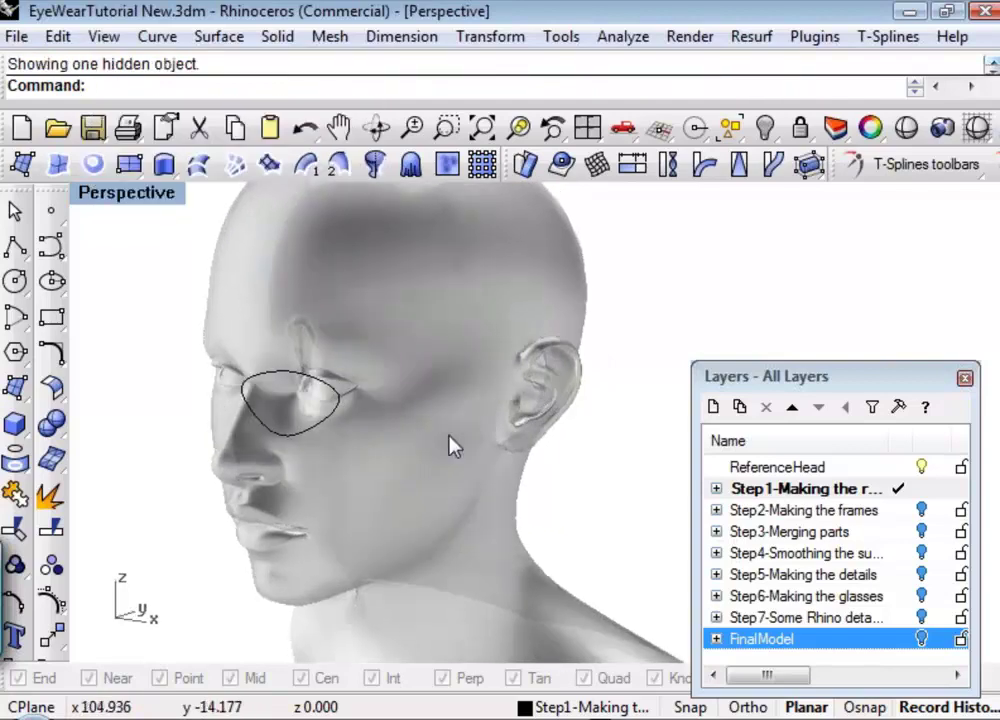
# Step: Examine how the lens outline curve sits in front of the eye on the reference head from the front and side
pyautogui.scroll(5, 303, 400)
pyautogui.keyDown('shift'); pyautogui.moveTo(372, 432); pyautogui.dragTo(436, 427, button='right'); pyautogui.keyUp('shift')
pyautogui.moveTo(397, 463); pyautogui.dragTo(484, 420, button='right')
pyautogui.scroll(-5, 489, 429)
pyautogui.moveTo(550, 462); pyautogui.dragTo(464, 547, button='right')
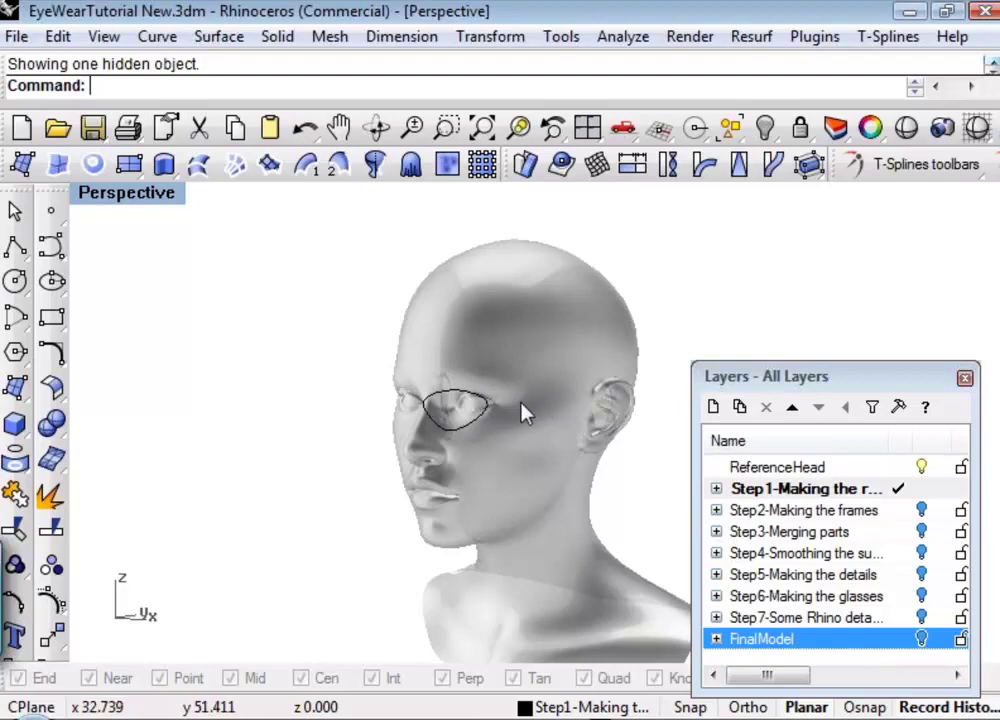
pyautogui.moveTo(527, 413); pyautogui.dragTo(684, 397, button='right')
pyautogui.scroll(10, 437, 378)
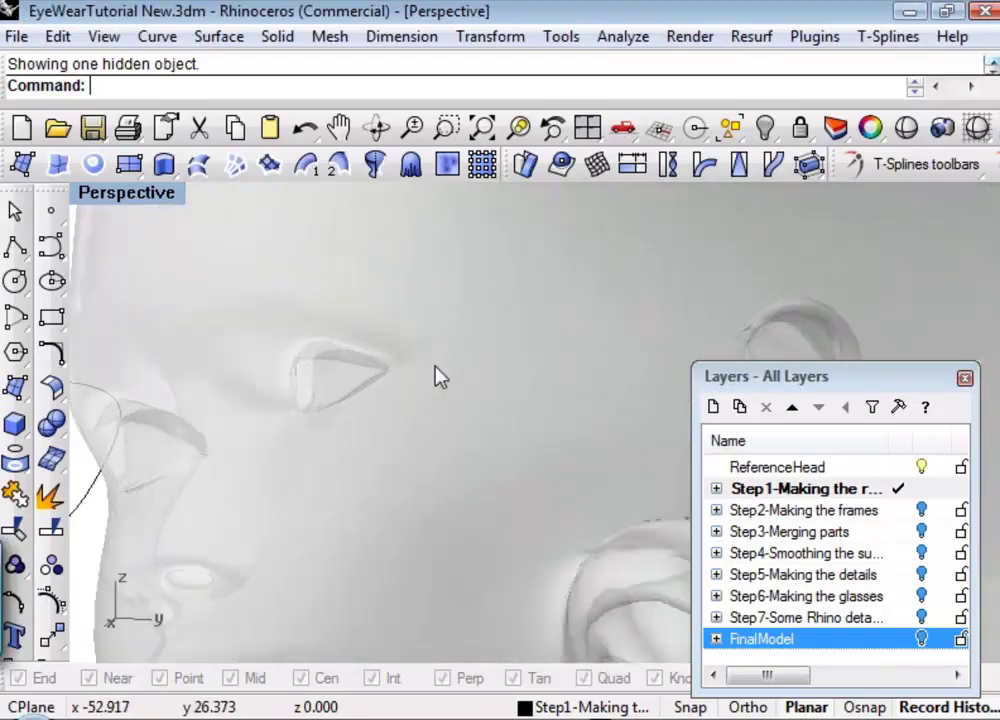
pyautogui.scroll(-8, 437, 378)
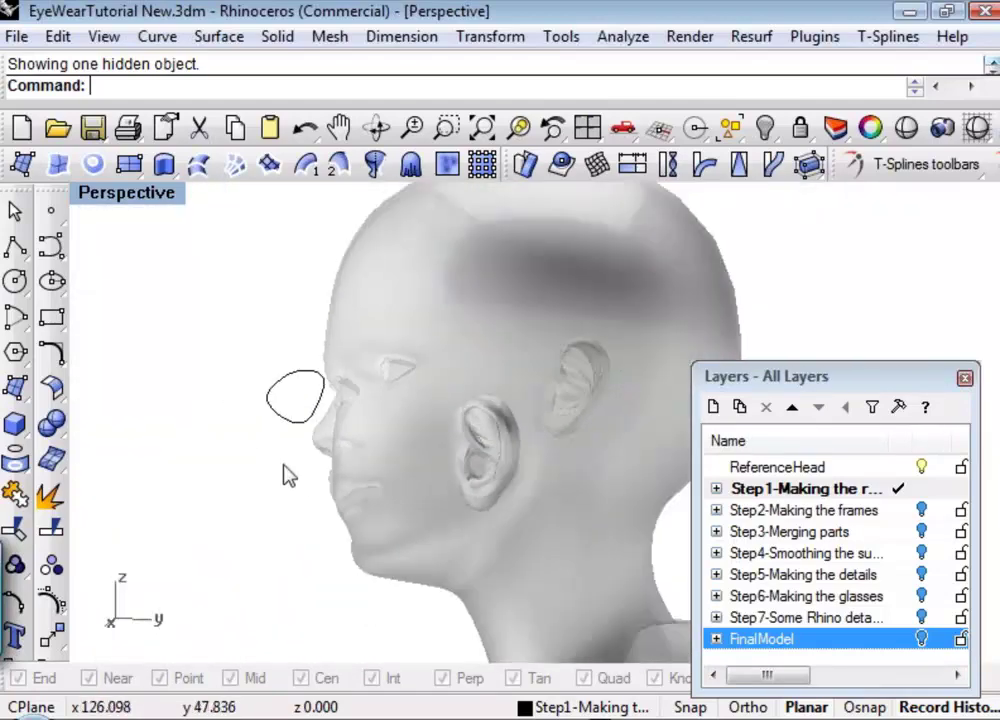
pyautogui.moveTo(286, 473); pyautogui.dragTo(551, 446, button='right')
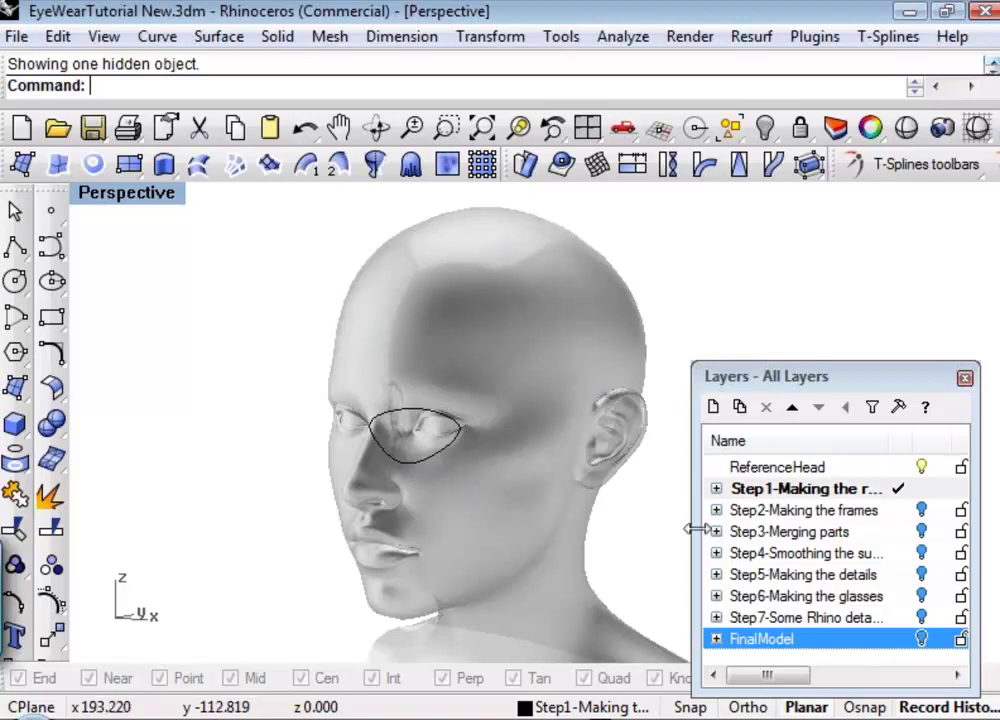
# Step: Turn off the ReferenceHead layer and select the lens outline curve
pyautogui.click(921, 467)
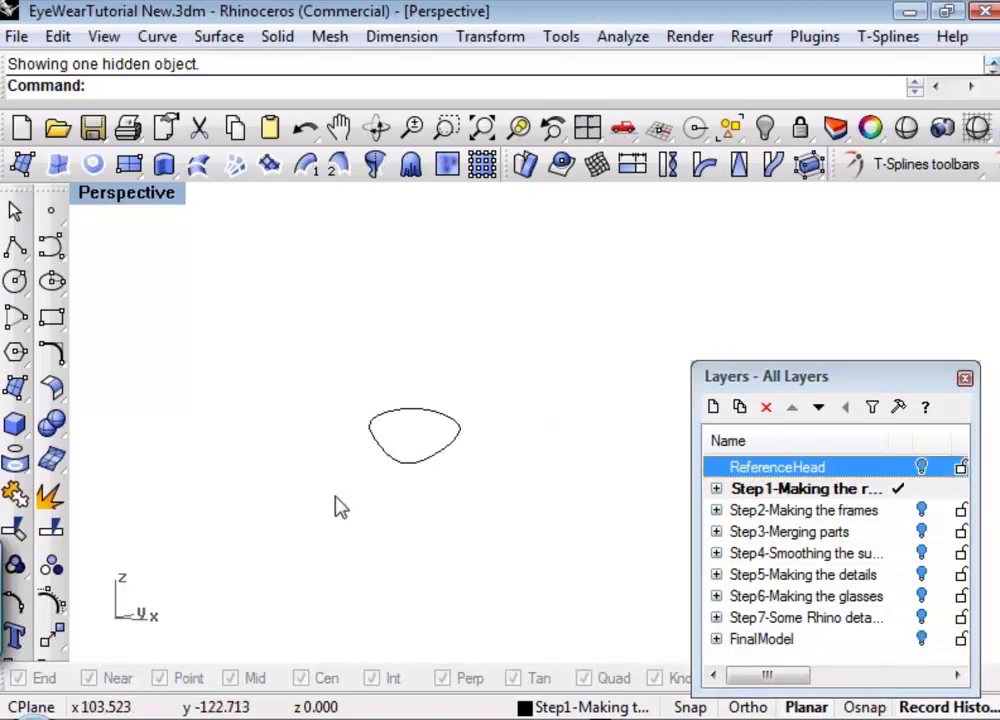
pyautogui.moveTo(339, 507); pyautogui.dragTo(518, 458, button='right')
pyautogui.click(518, 458)
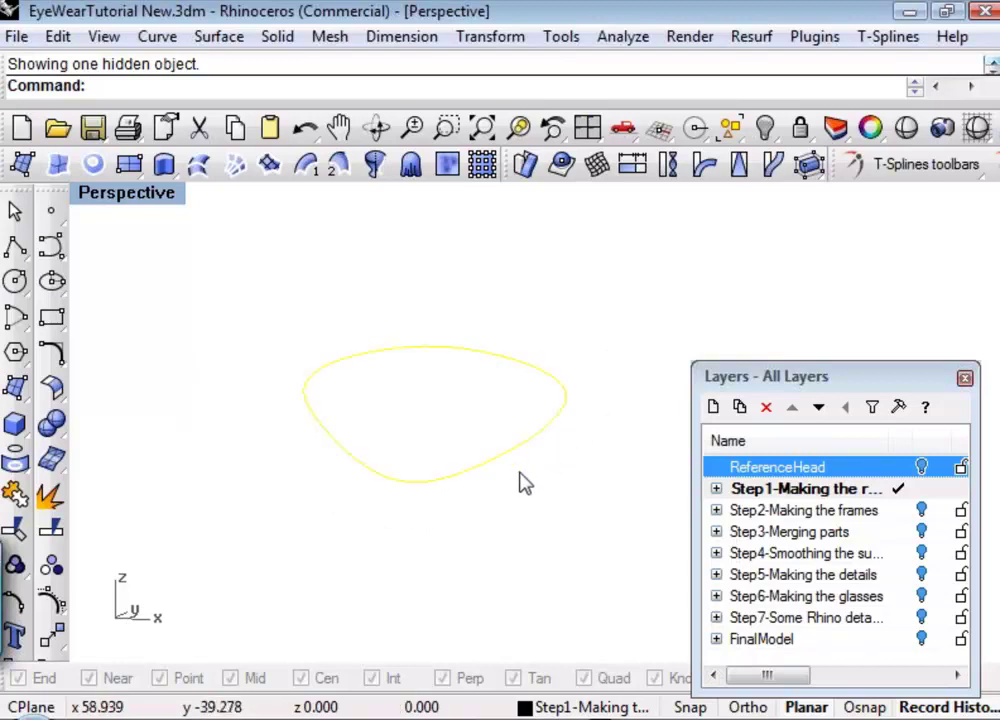
pyautogui.moveTo(520, 474)
pyautogui.mouseDown(button='right')
pyautogui.moveTo(500, 502)
pyautogui.moveTo(514, 482)
pyautogui.mouseUp(button='right')
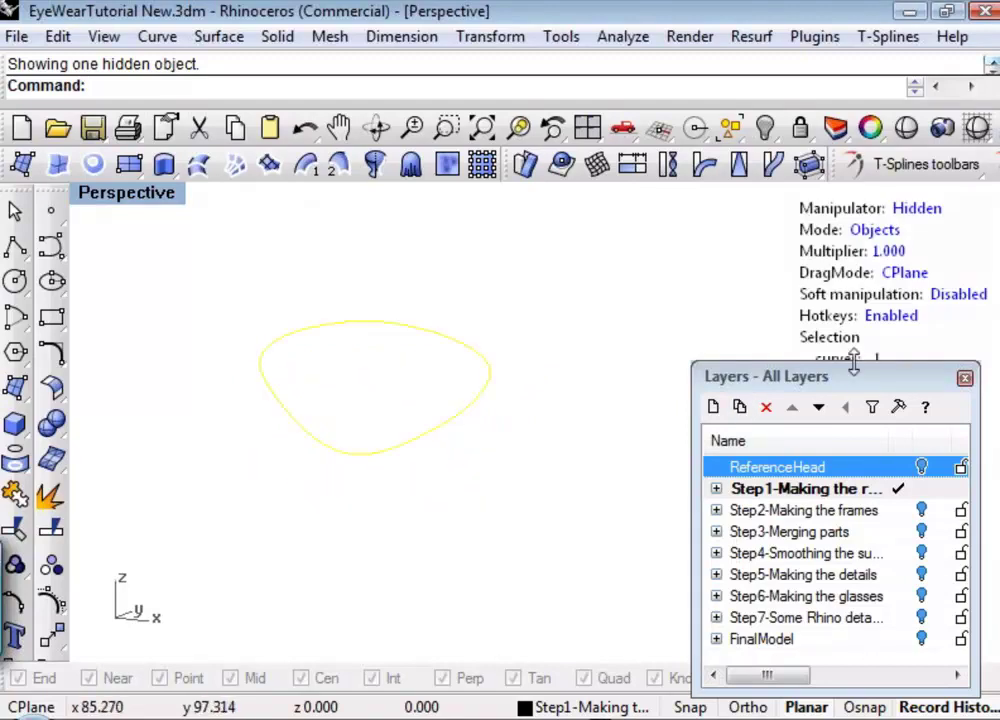
# Step: Close the Layers window to clear the view of the manipulator settings
pyautogui.moveTo(862, 384); pyautogui.dragTo(879, 432)
pyautogui.click(979, 427)
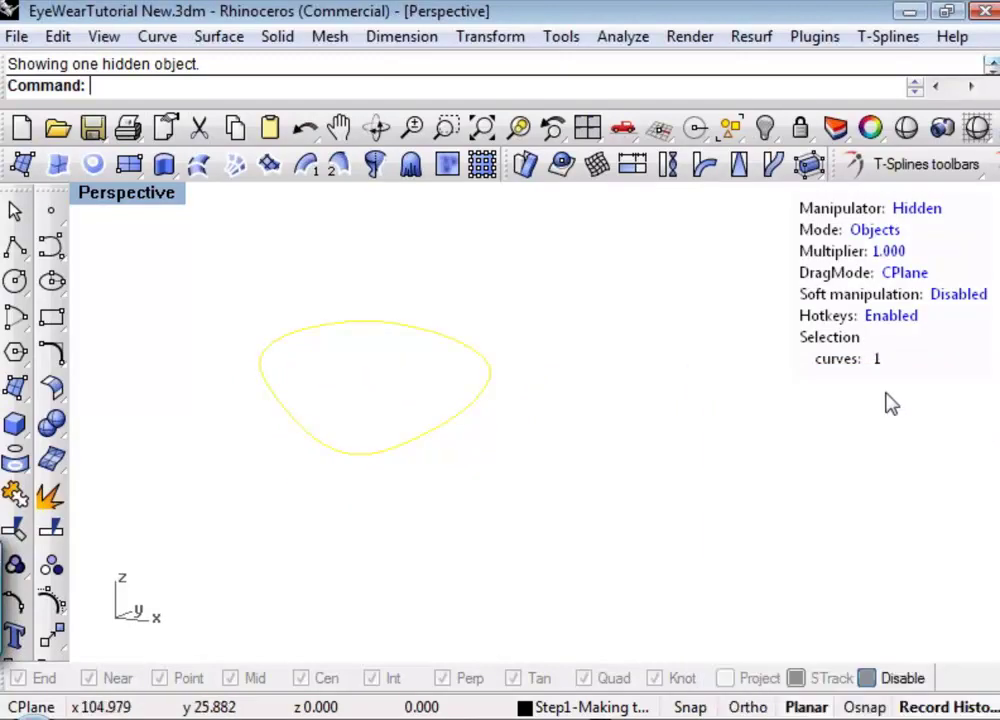
pyautogui.moveTo(886, 404); pyautogui.dragTo(852, 415, button='right')
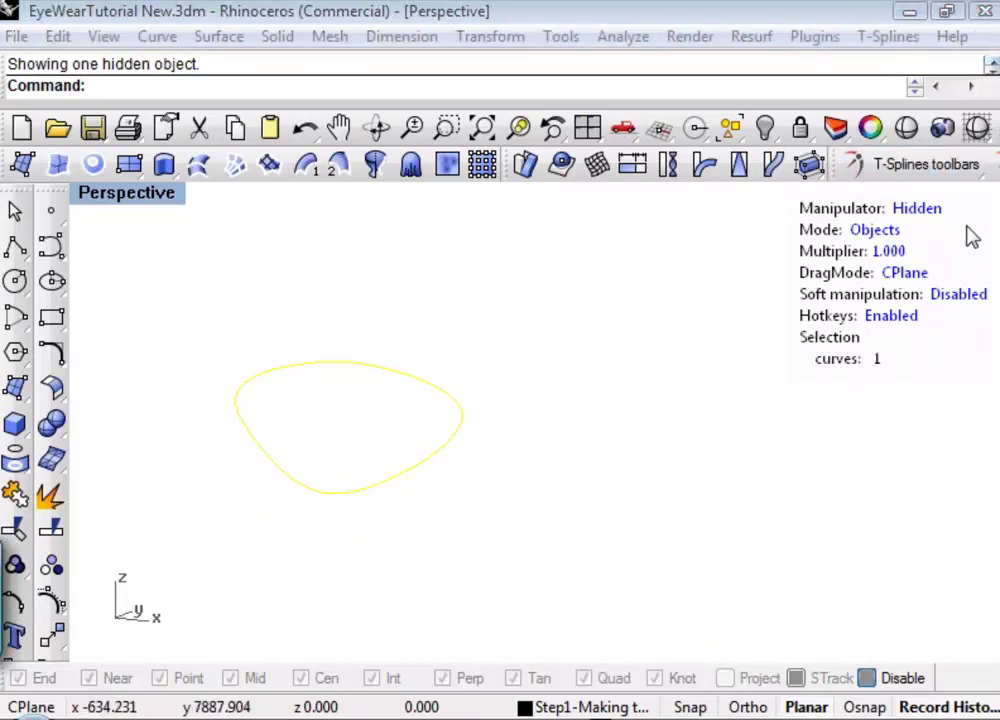
pyautogui.click(998, 127)
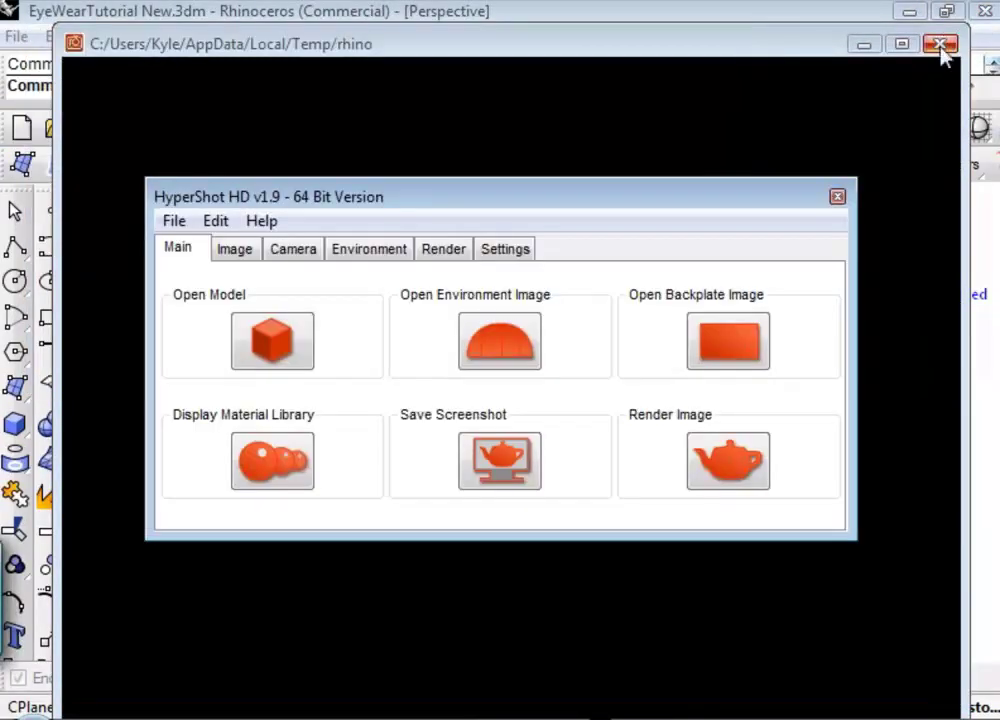
pyautogui.click(940, 45)
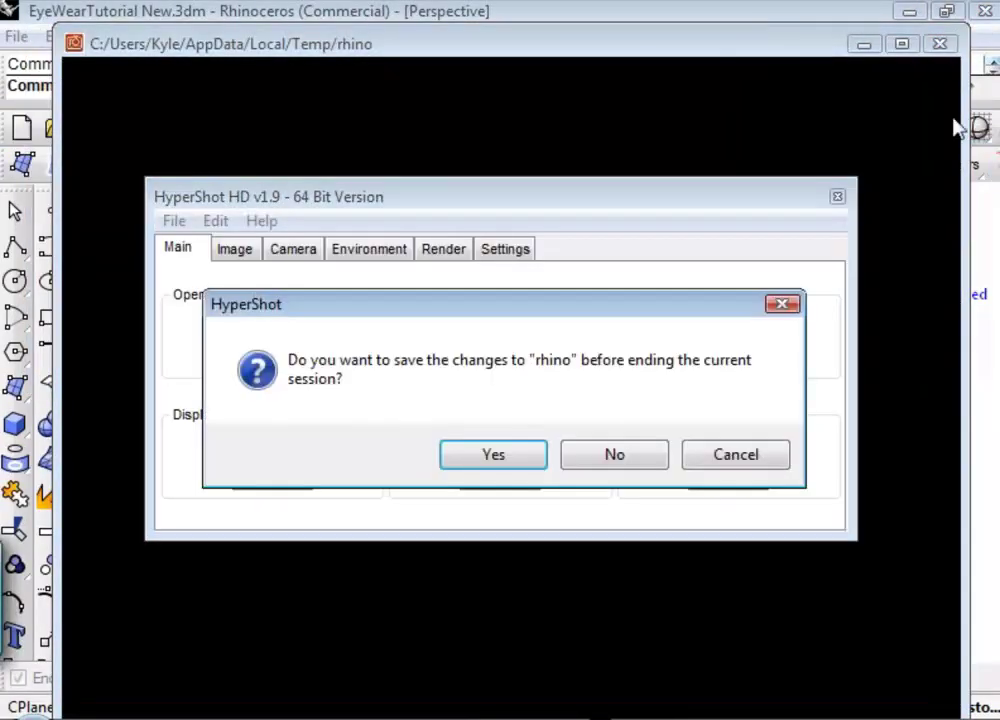
pyautogui.click(615, 455)
# Step: Turn on the T-Splines Translate manipulator for the selected lens curve and close the T-Splines tool palette
pyautogui.click(940, 164)
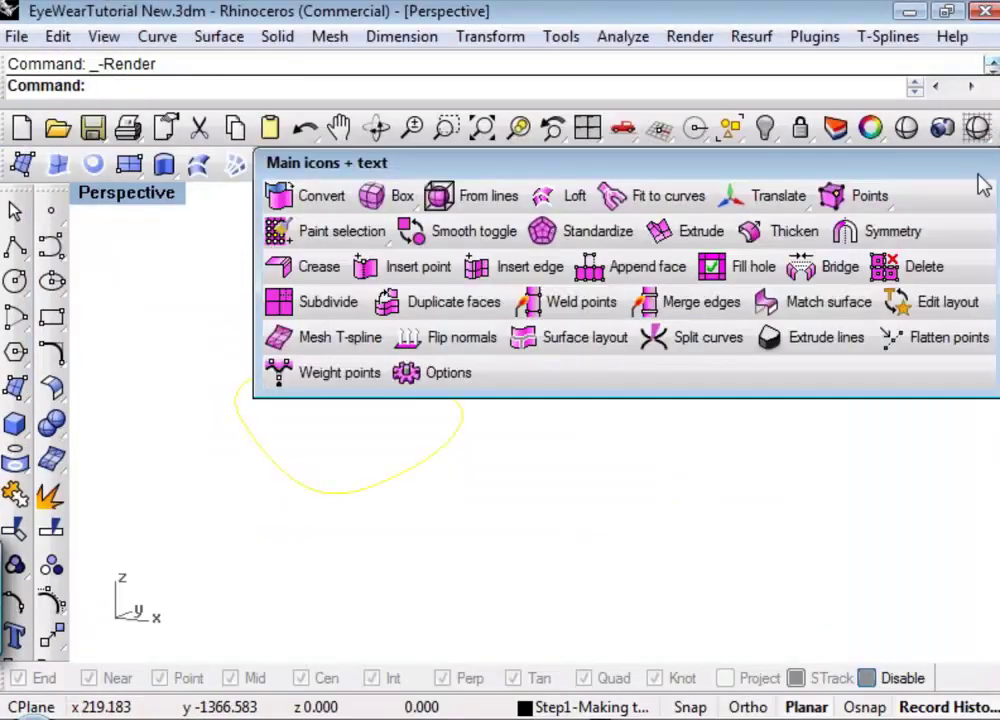
pyautogui.moveTo(820, 176); pyautogui.dragTo(687, 213)
pyautogui.moveTo(630, 197); pyautogui.dragTo(645, 366)
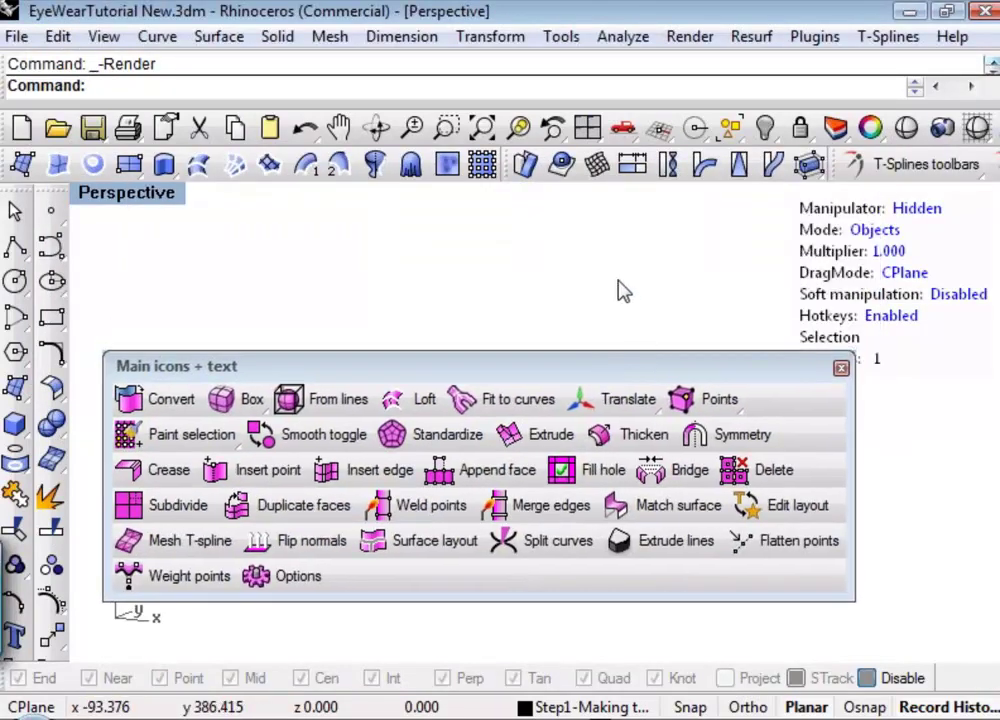
pyautogui.click(620, 396)
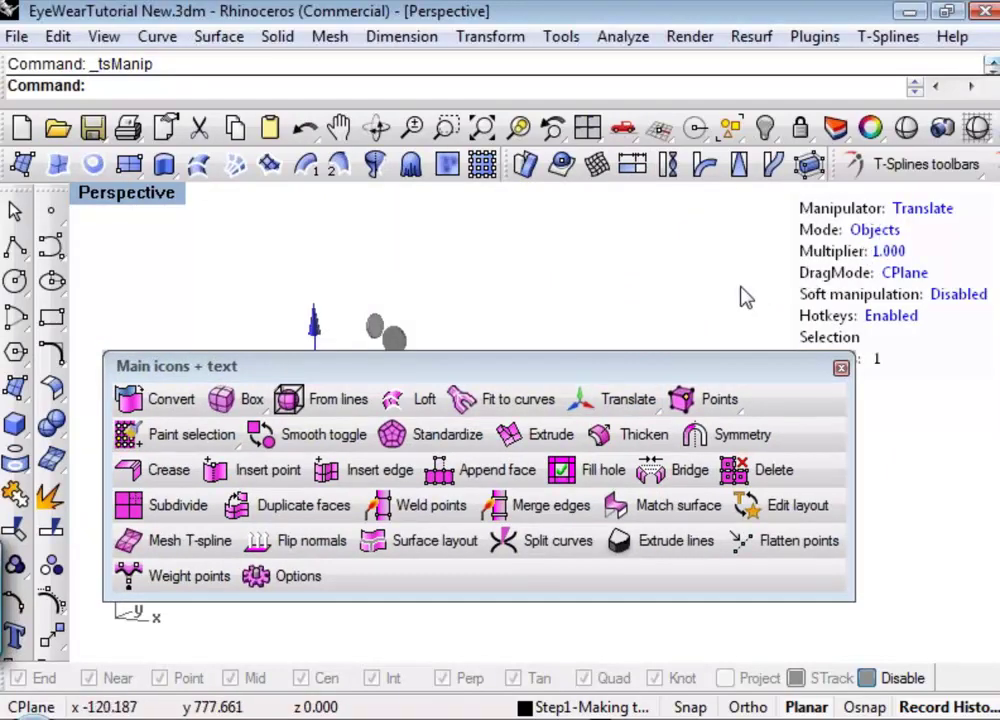
pyautogui.click(612, 408)
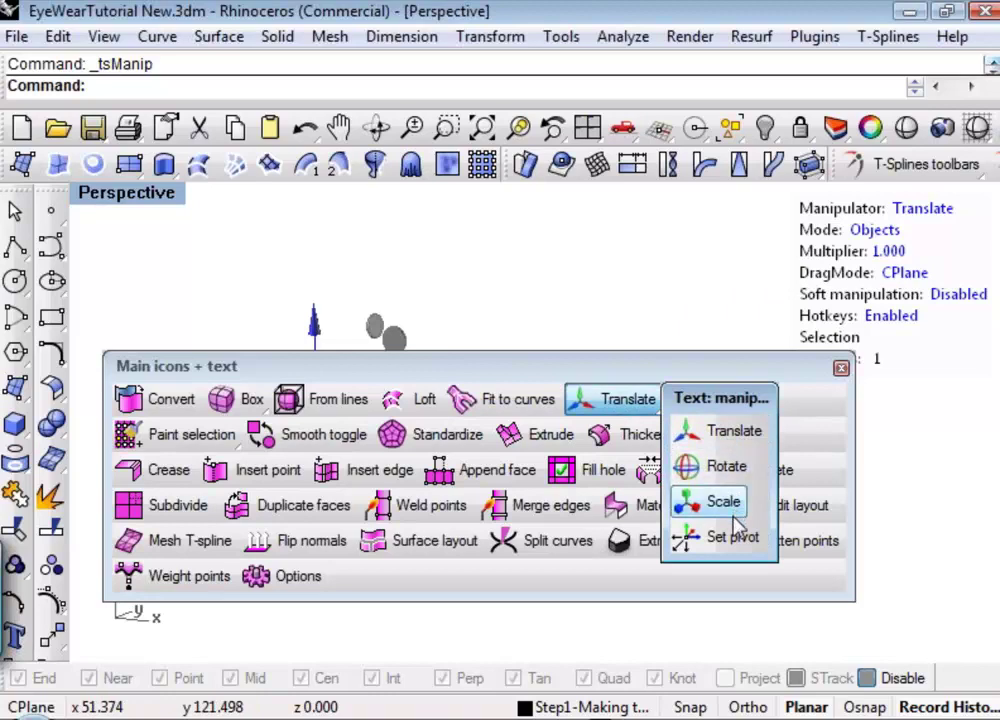
pyautogui.click(630, 357)
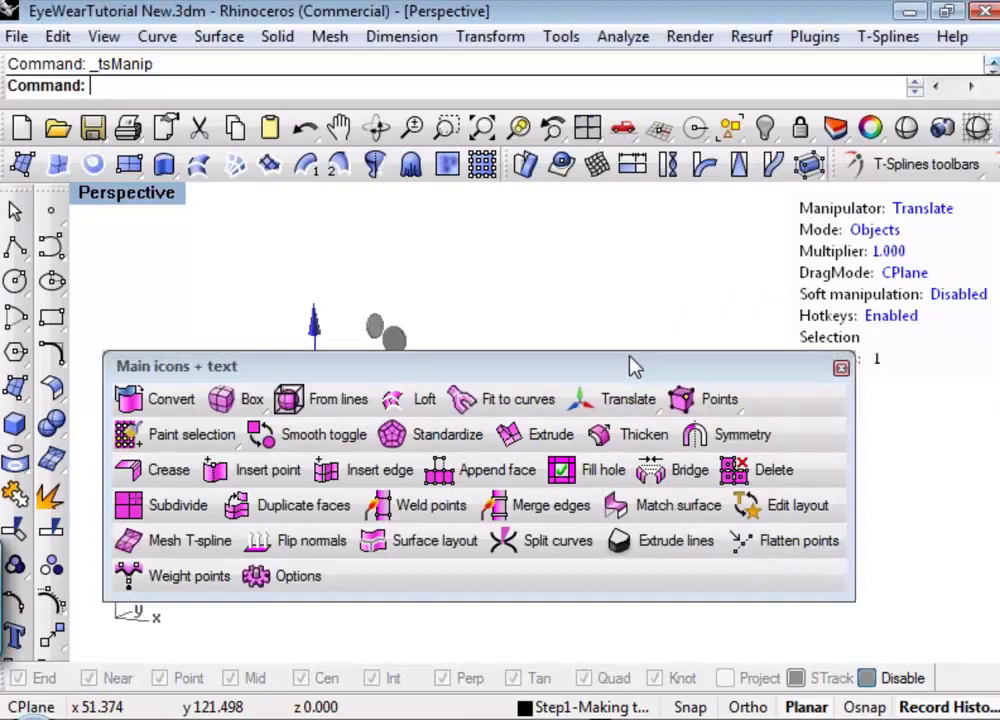
pyautogui.click(840, 370)
pyautogui.moveTo(815, 279); pyautogui.dragTo(903, 252, button='right')
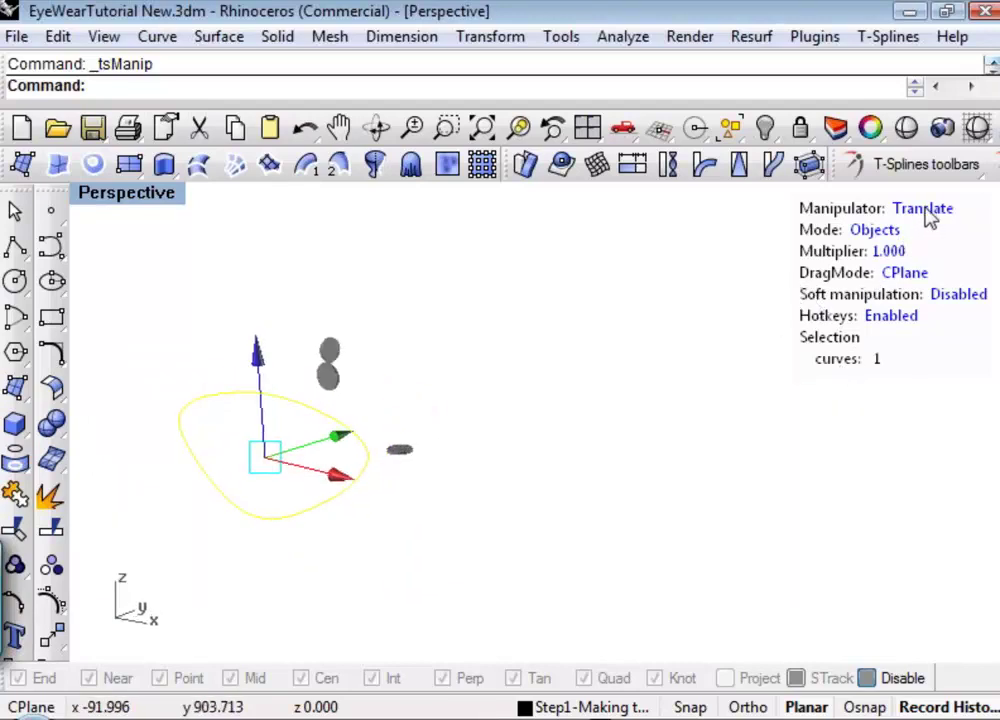
# Step: Deselect and reselect the lens curve to examine the Translate manipulator and its on-screen mode, multiplier and drag settings
pyautogui.press('Escape')
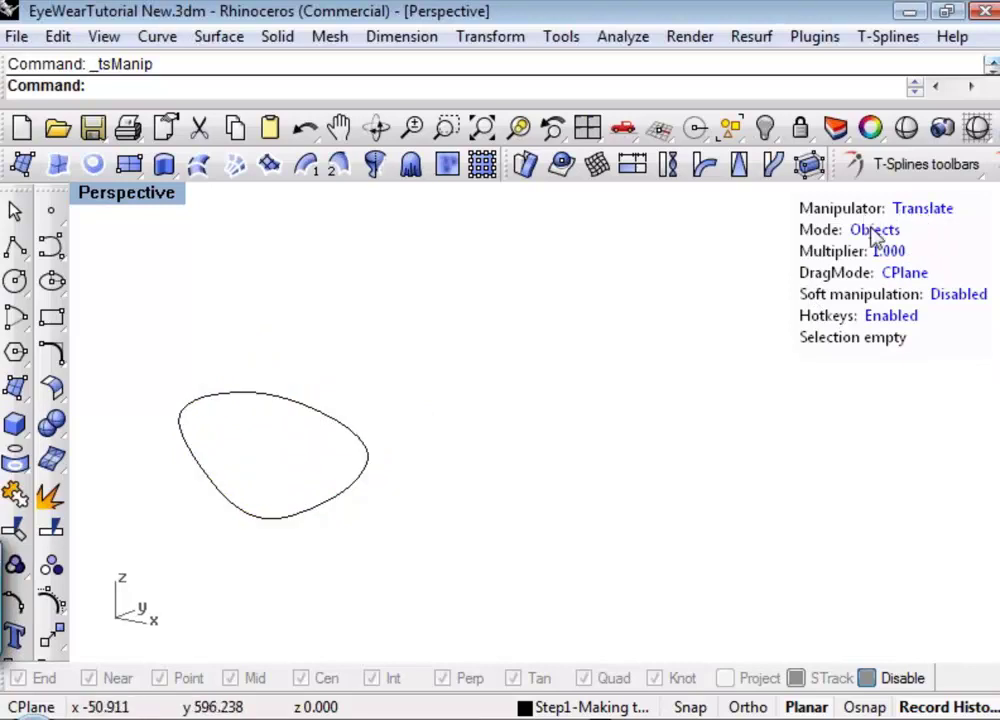
pyautogui.keyDown('shift'); pyautogui.moveTo(928, 230); pyautogui.dragTo(899, 268, button='right'); pyautogui.keyUp('shift')
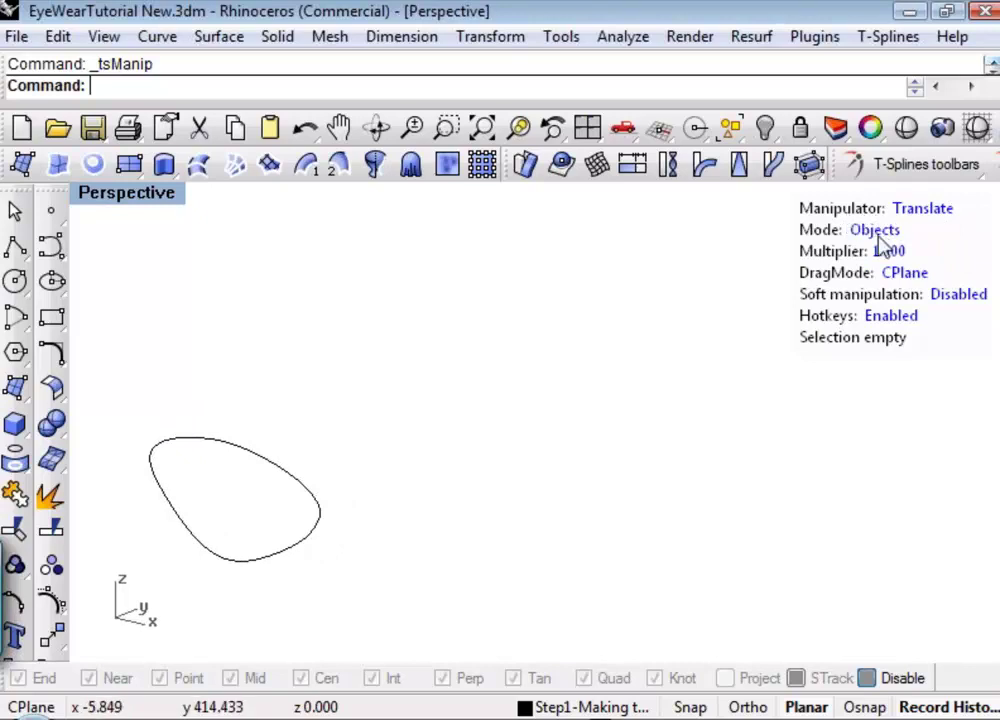
pyautogui.keyDown('shift'); pyautogui.moveTo(321, 426); pyautogui.dragTo(370, 412, button='right'); pyautogui.keyUp('shift')
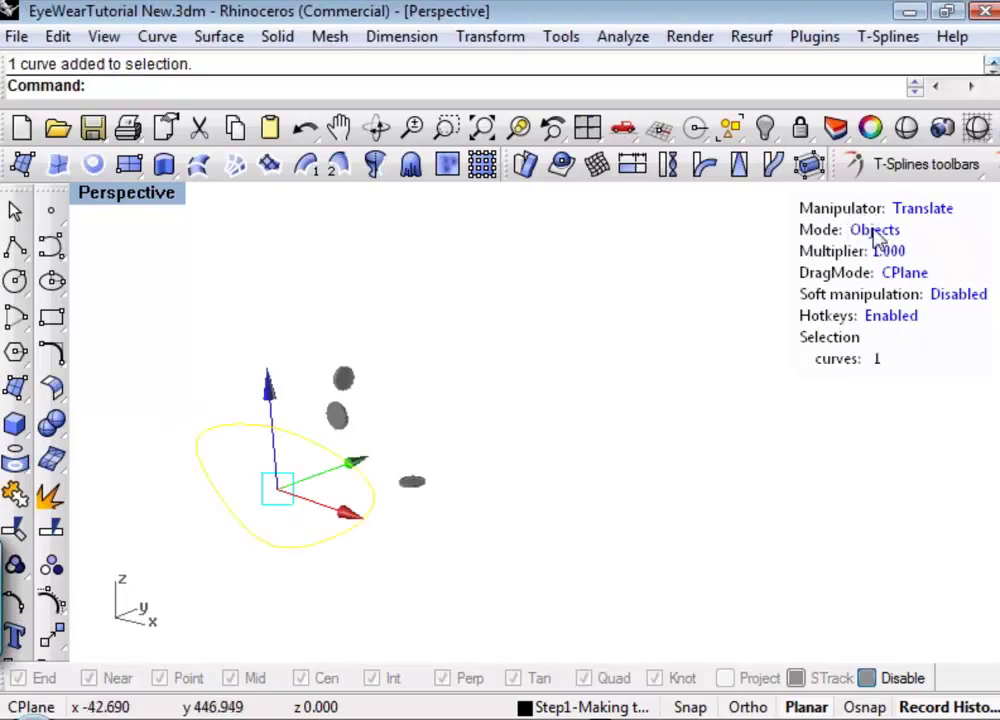
pyautogui.press('Escape')
pyautogui.moveTo(593, 377); pyautogui.dragTo(367, 531)
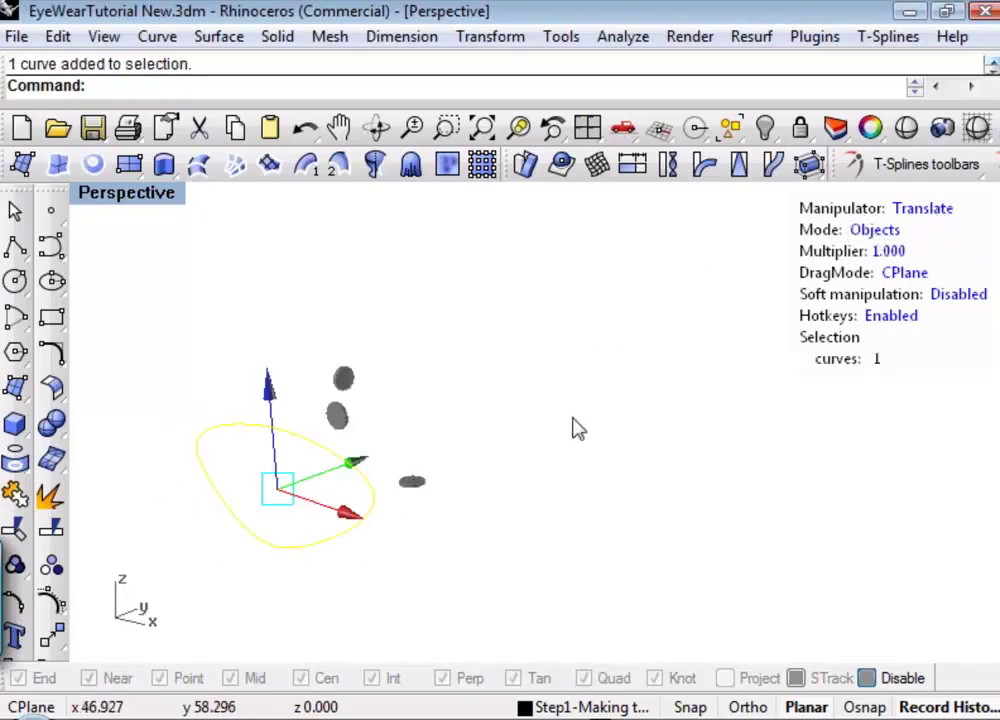
pyautogui.press('Escape')
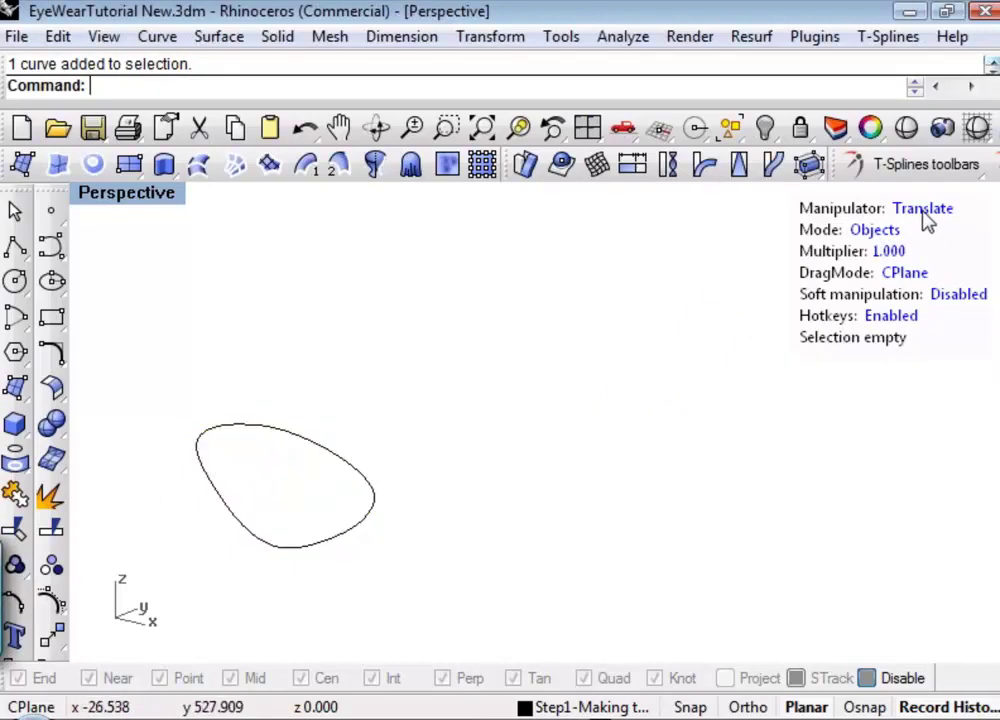
pyautogui.keyDown('shift'); pyautogui.moveTo(827, 283); pyautogui.dragTo(862, 264, button='right'); pyautogui.keyUp('shift')
pyautogui.hotkey('ctrl', 'a')
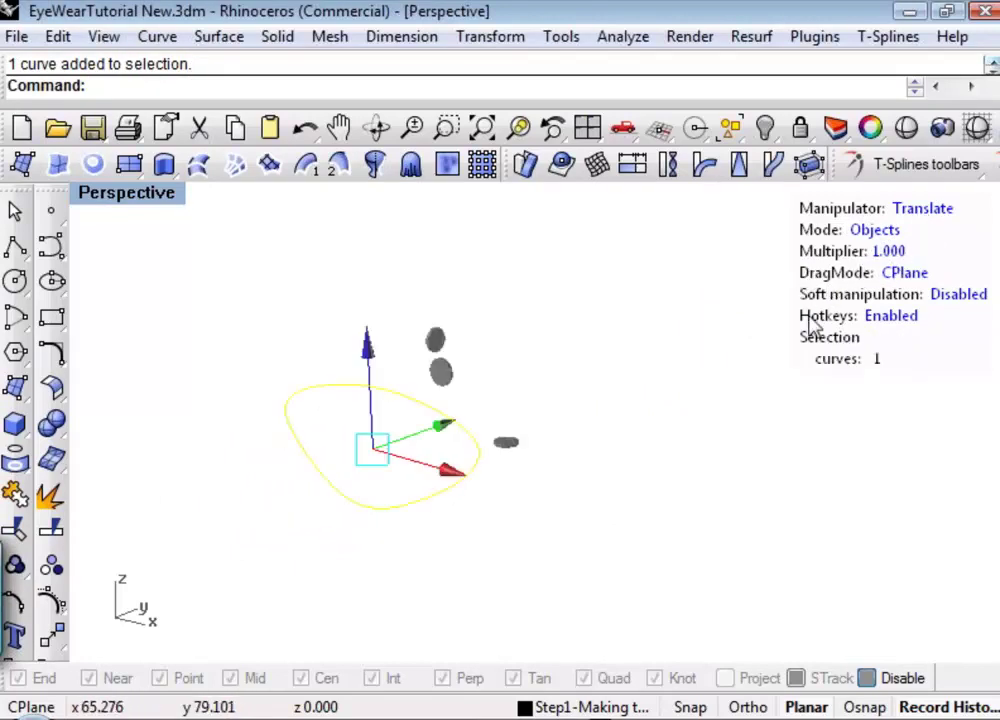
pyautogui.press('Escape')
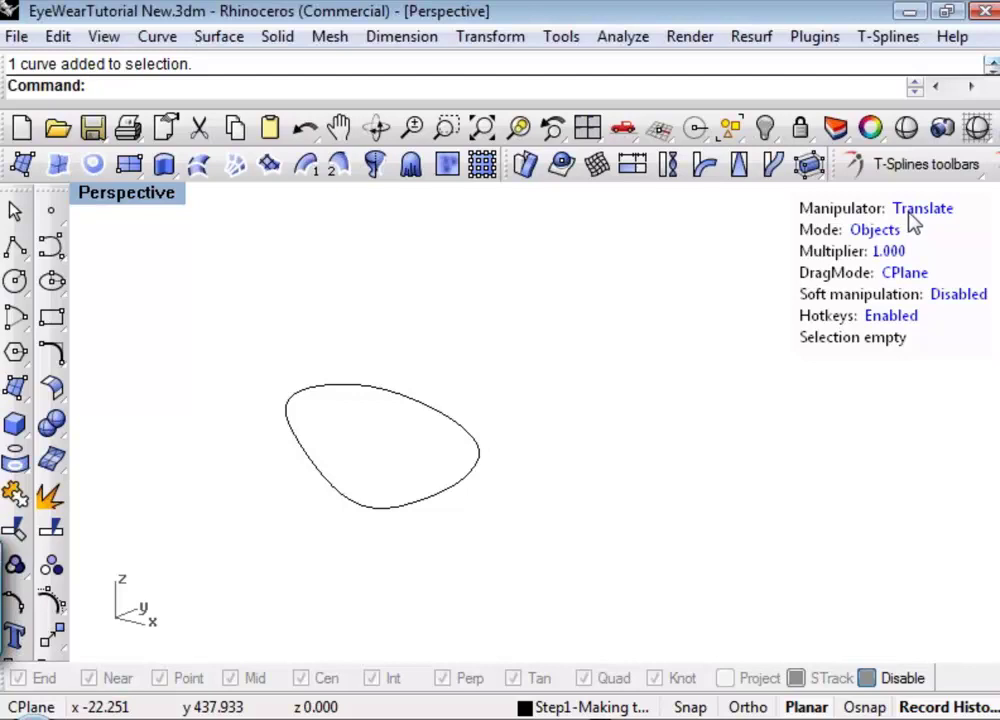
pyautogui.click(379, 510)
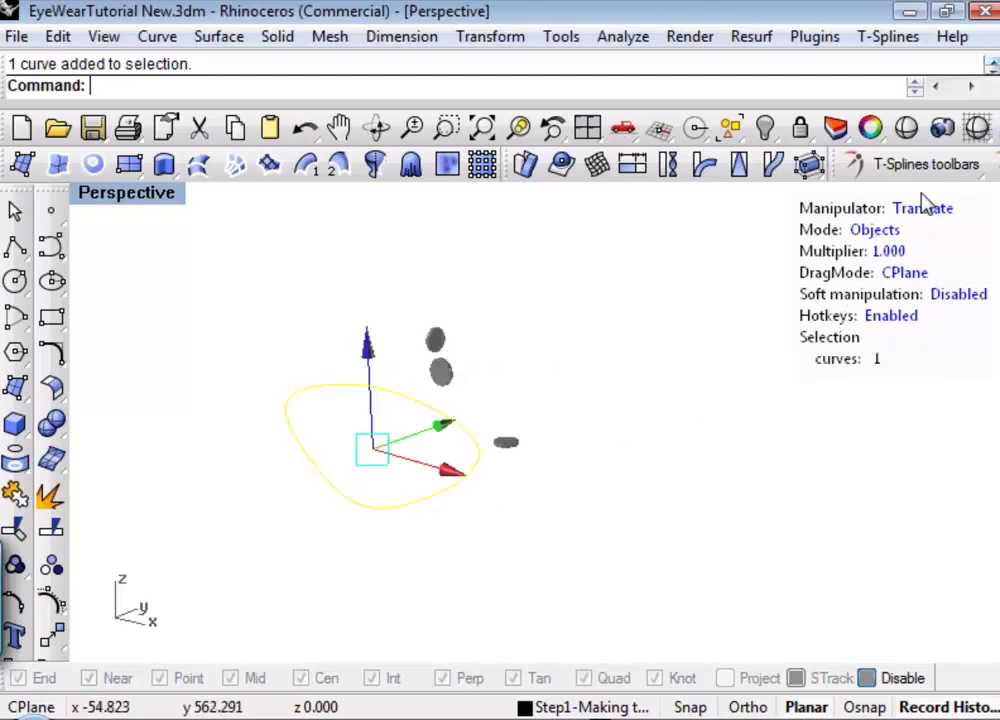
pyautogui.moveTo(924, 214); pyautogui.dragTo(910, 230, button='right')
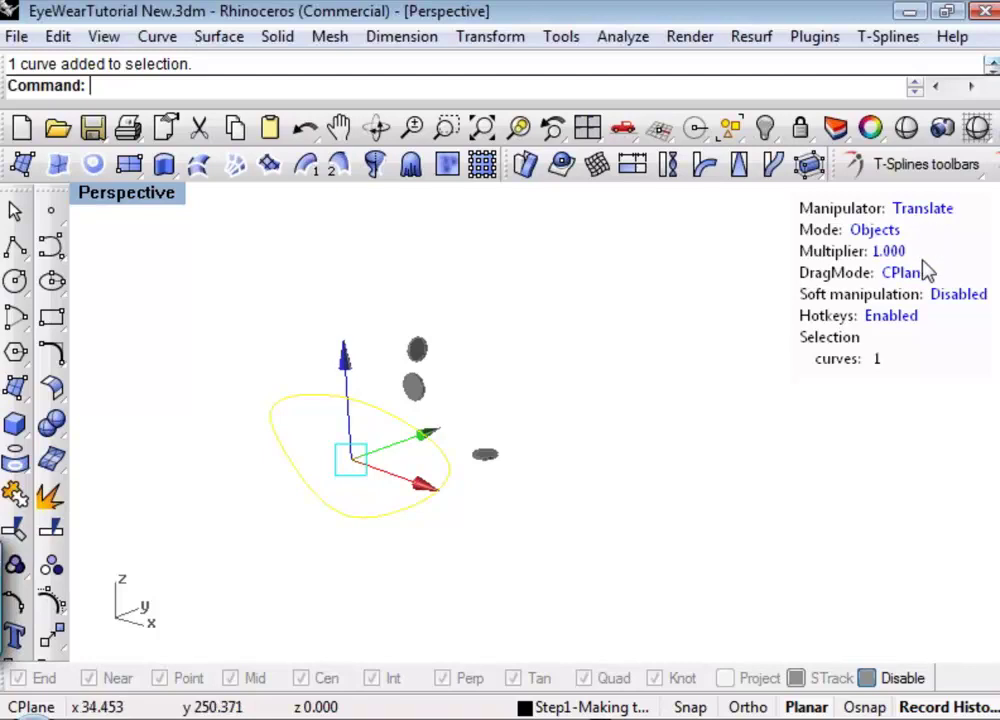
# Step: Cycle the manipulator through Rotate and Scale with the lens curve selected to compare their handles
pyautogui.click(914, 210)
pyautogui.press('Escape')
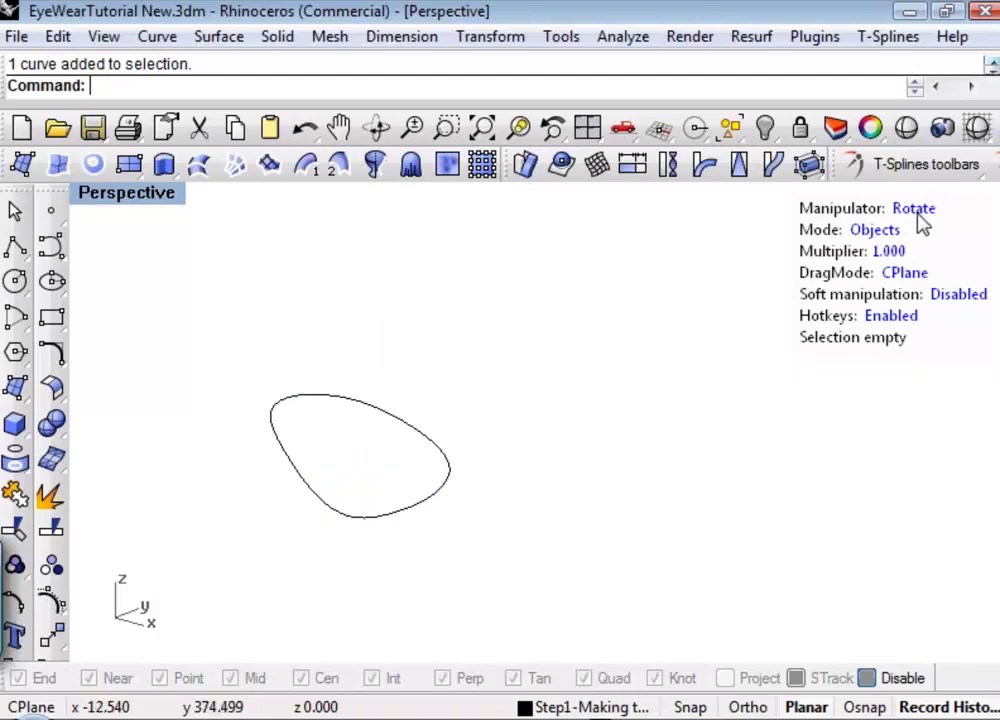
pyautogui.moveTo(879, 242); pyautogui.dragTo(825, 275, button='right')
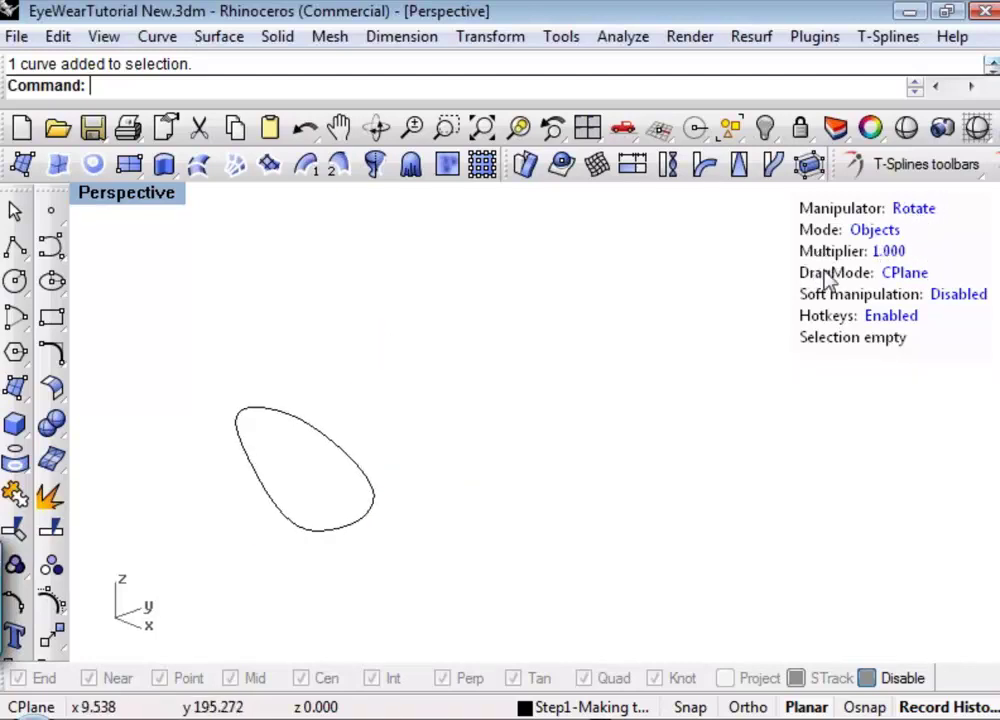
pyautogui.keyDown('shift'); pyautogui.moveTo(547, 406); pyautogui.dragTo(630, 377, button='right'); pyautogui.keyUp('shift')
pyautogui.click(484, 363)
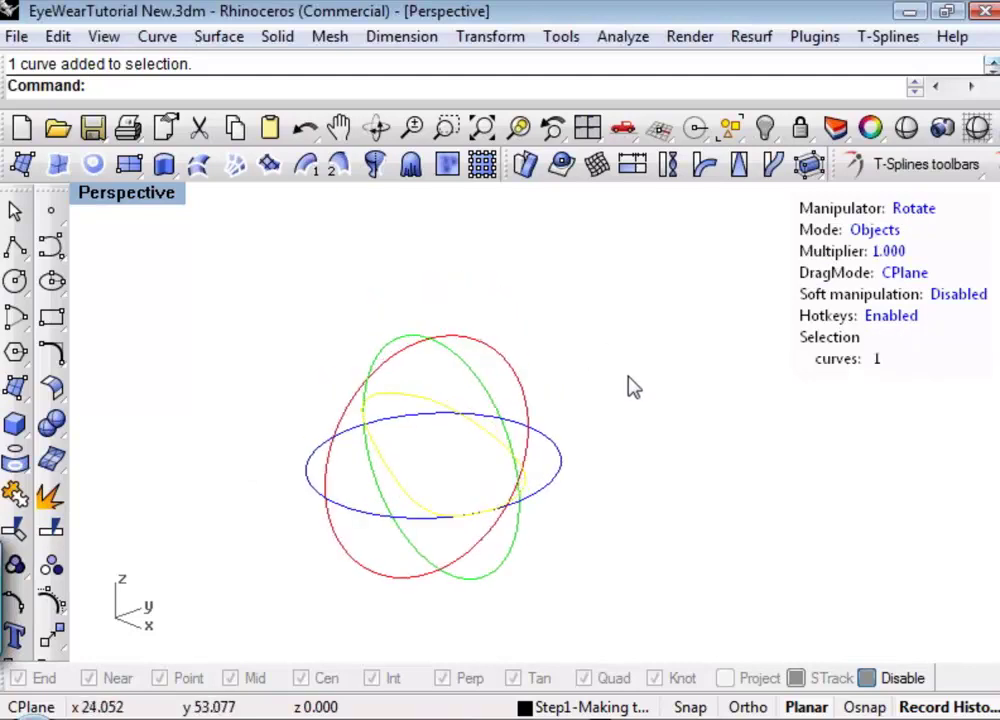
pyautogui.press('r')
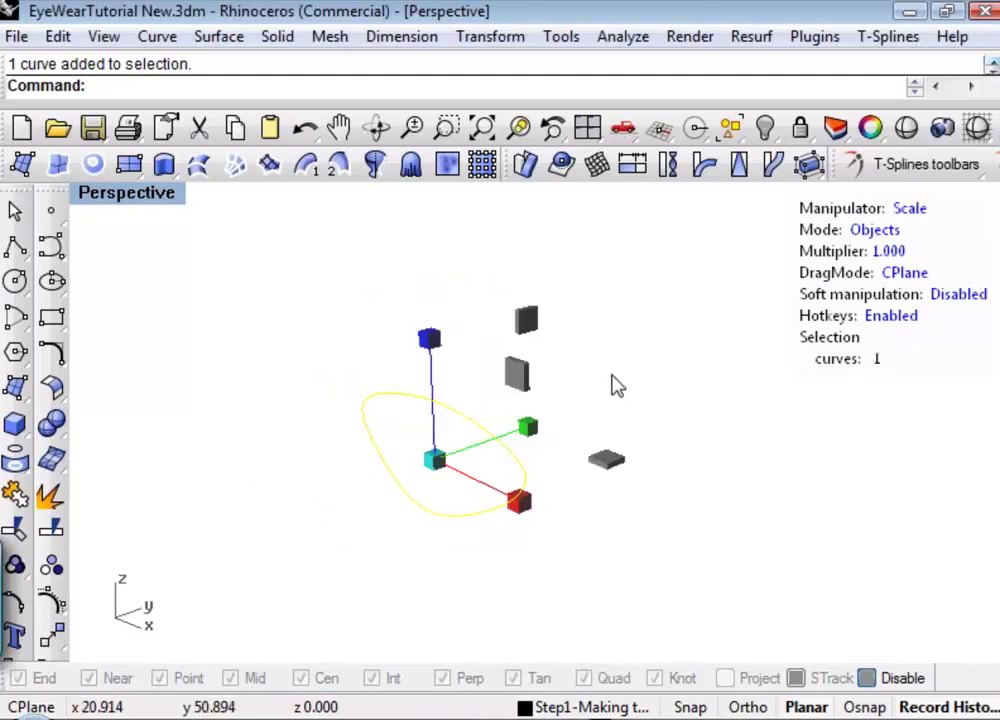
pyautogui.press('w')
# Step: Try the manipulator pivot at the lens curve's narrow end with the Rotate manipulator, and undo the pivot change
pyautogui.press('t')
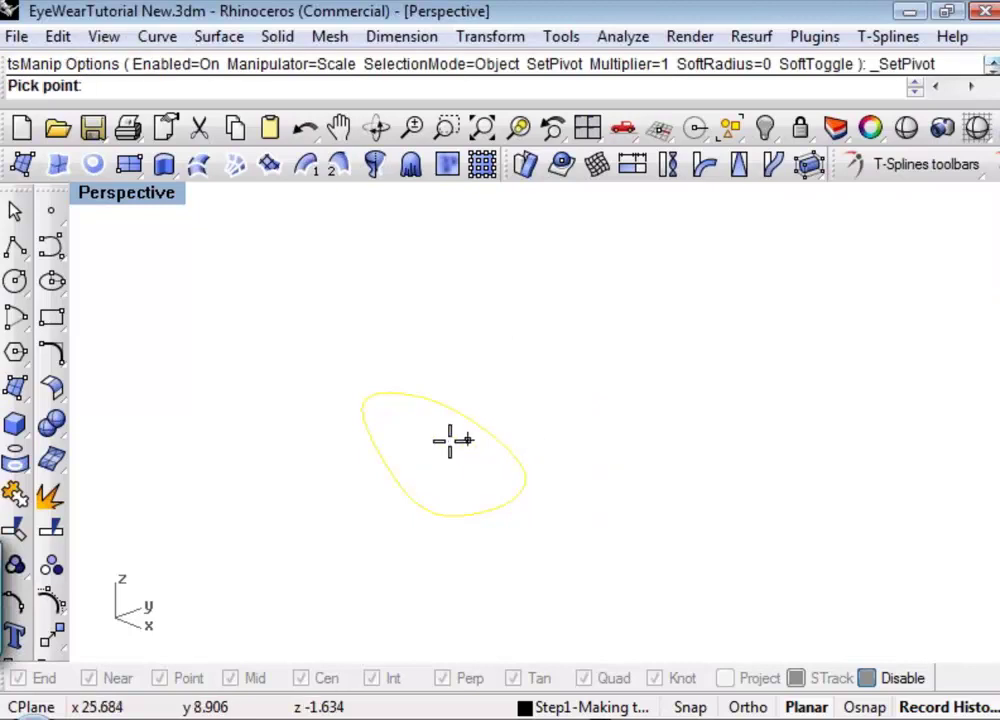
pyautogui.click(363, 409)
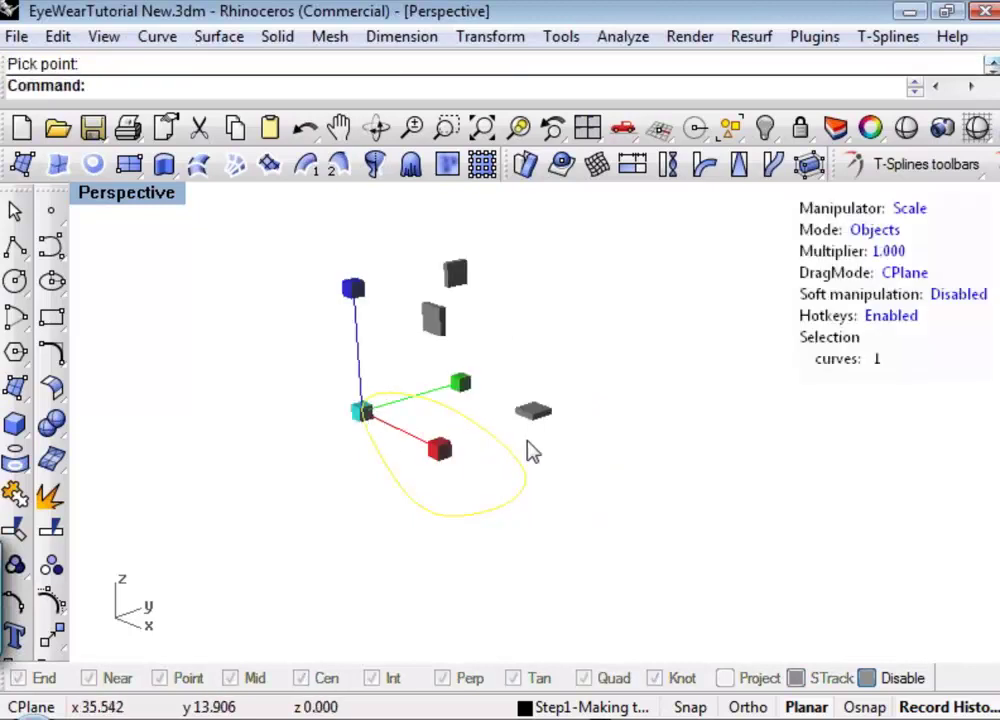
pyautogui.press('e')
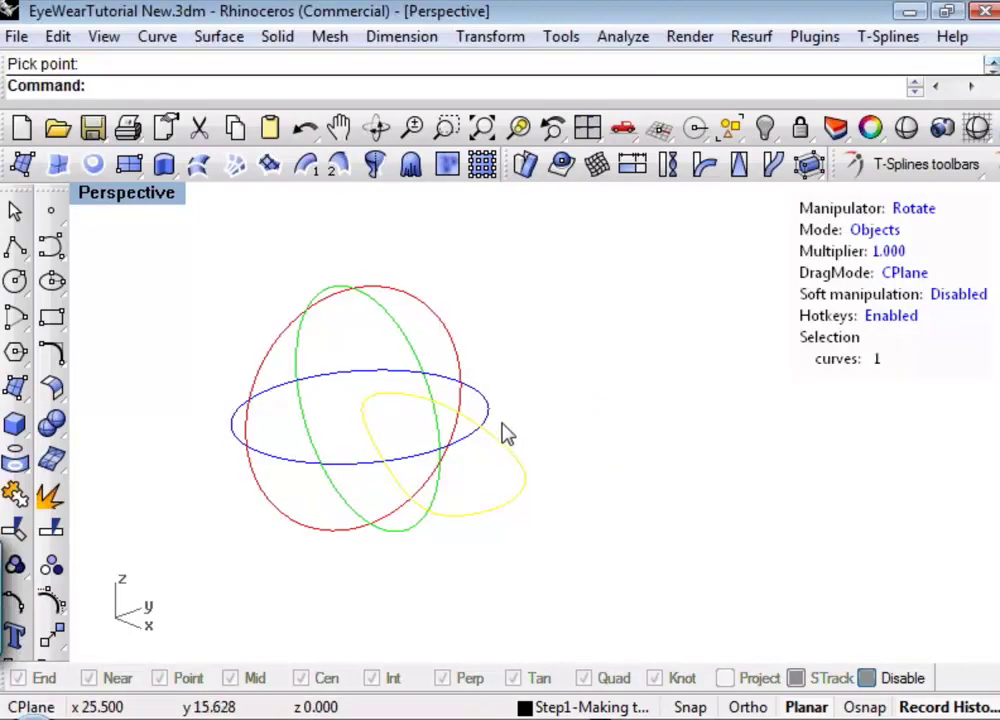
pyautogui.moveTo(491, 424)
pyautogui.mouseDown()
pyautogui.moveTo(537, 395)
pyautogui.moveTo(504, 411)
pyautogui.mouseUp()
pyautogui.hotkey('ctrl', 'z')
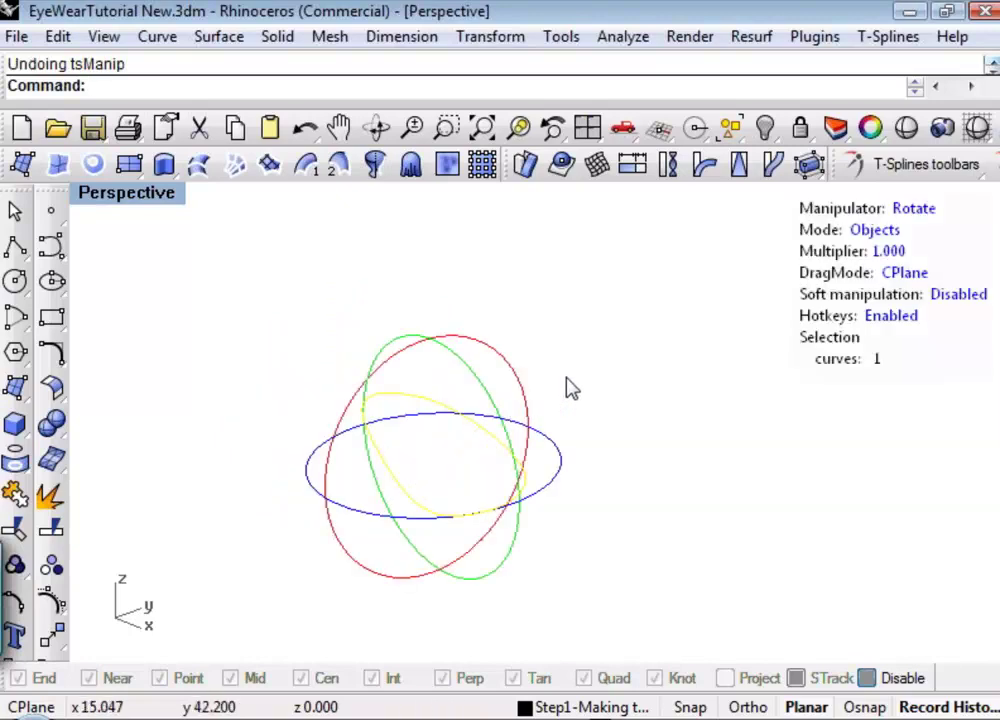
# Step: Switch the manipulator back to Translate and reselect the lens curve
pyautogui.press('Escape')
pyautogui.moveTo(566, 386); pyautogui.dragTo(615, 440, button='right')
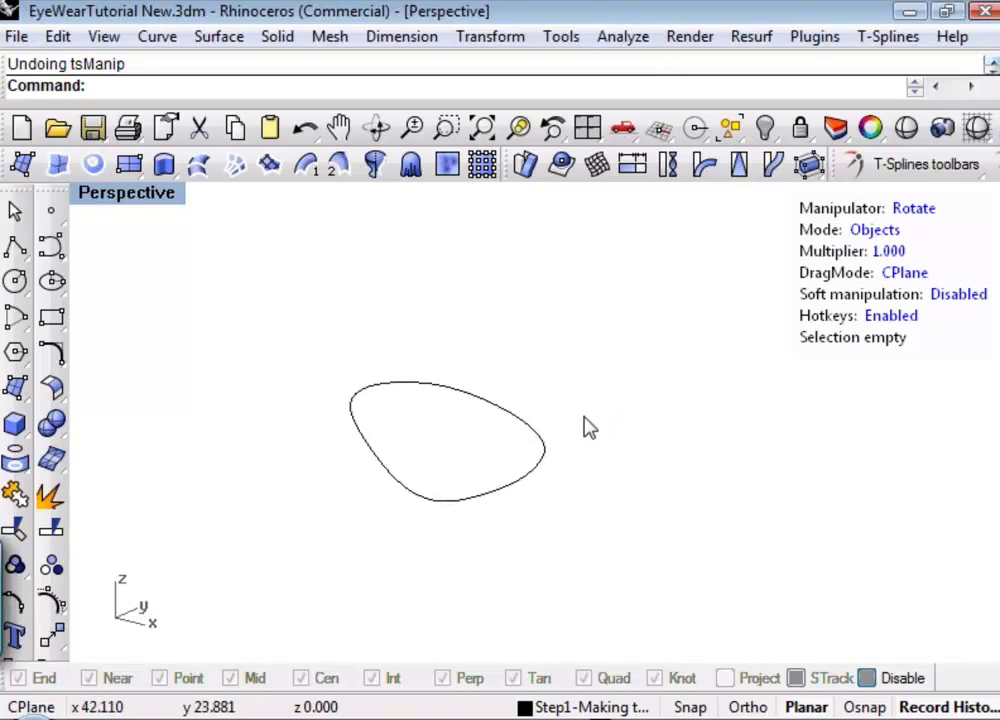
pyautogui.moveTo(530, 462); pyautogui.dragTo(531, 461)
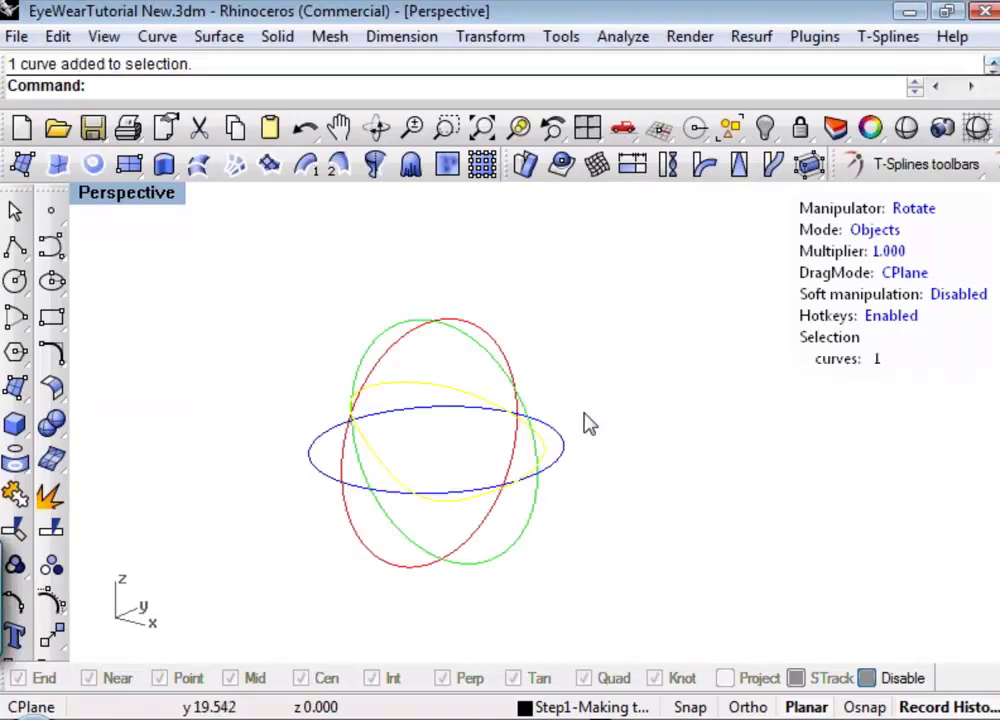
pyautogui.press('Escape')
pyautogui.click(909, 215)
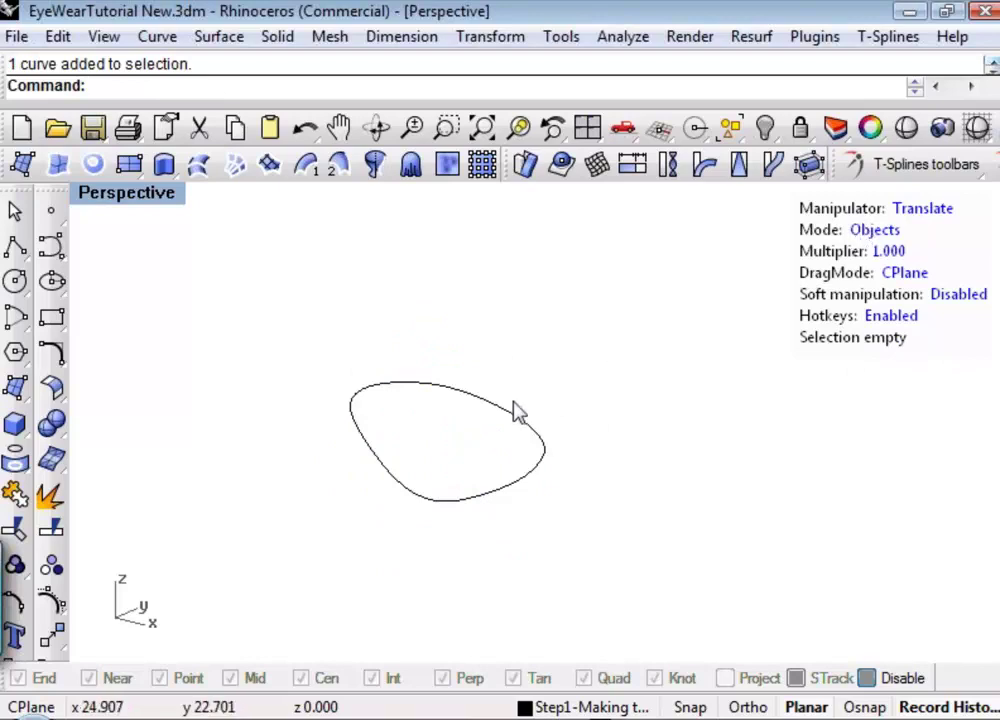
pyautogui.click(461, 396)
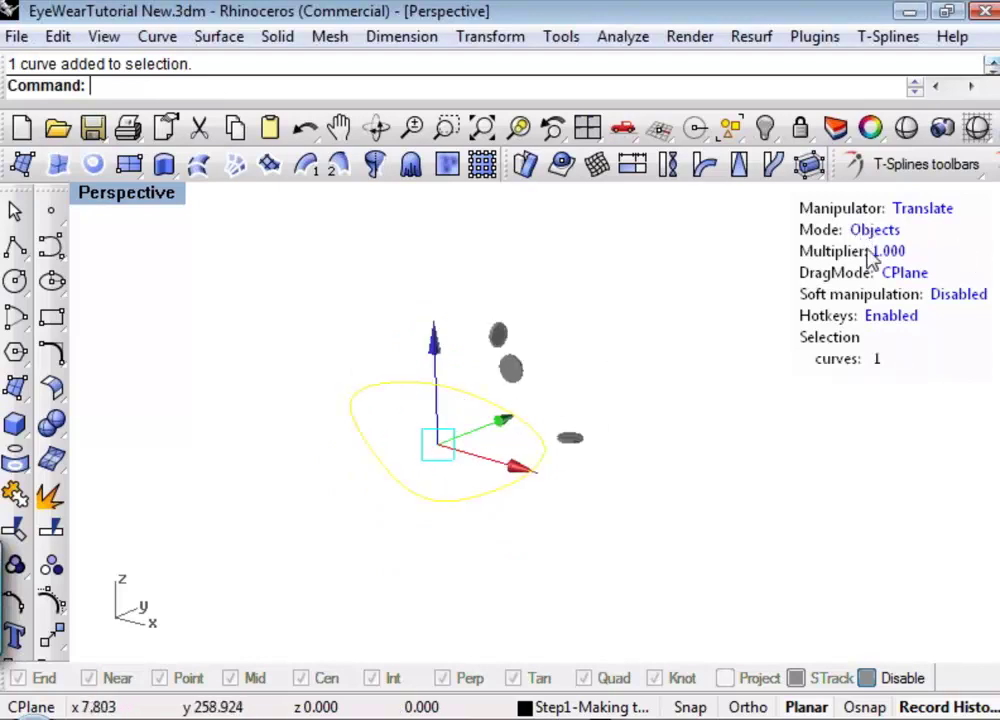
# Step: Extrude the lens curve outward uniformly with the Scale manipulator to create a flat T-spline rim around it
pyautogui.click(912, 208)
pyautogui.press('r')
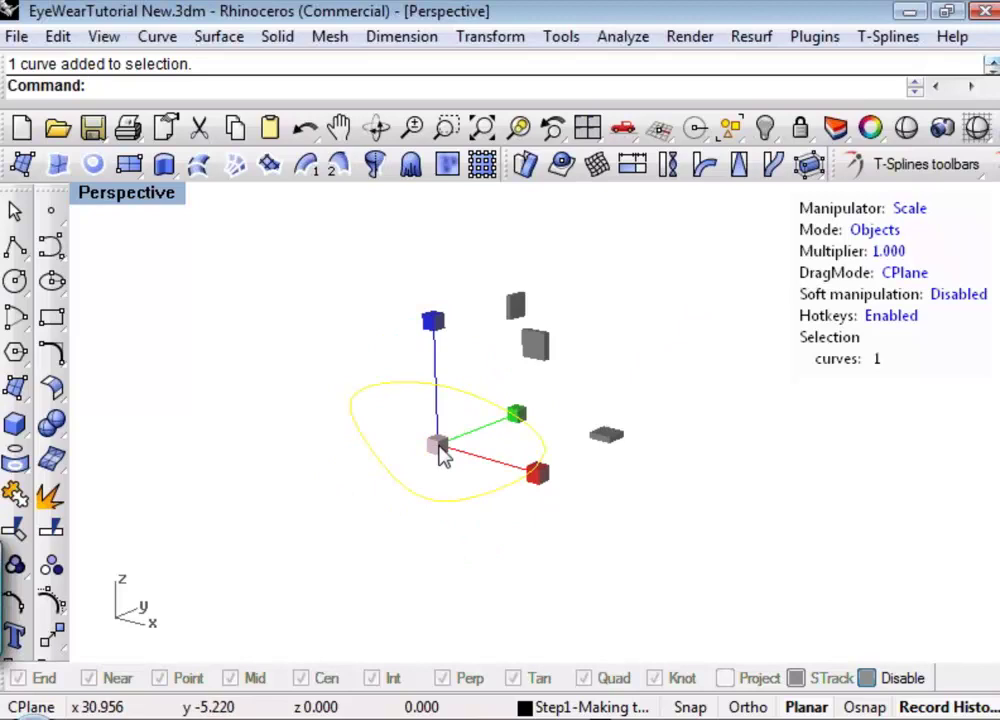
pyautogui.moveTo(445, 455)
pyautogui.keyDown('ctrl'); pyautogui.mouseDown()
pyautogui.moveTo(521, 418)
pyautogui.moveTo(495, 440)
pyautogui.moveTo(569, 417)
pyautogui.moveTo(487, 444)
pyautogui.moveTo(569, 424)
pyautogui.moveTo(492, 438)
pyautogui.moveTo(496, 423)
pyautogui.mouseUp(); pyautogui.keyUp('ctrl')
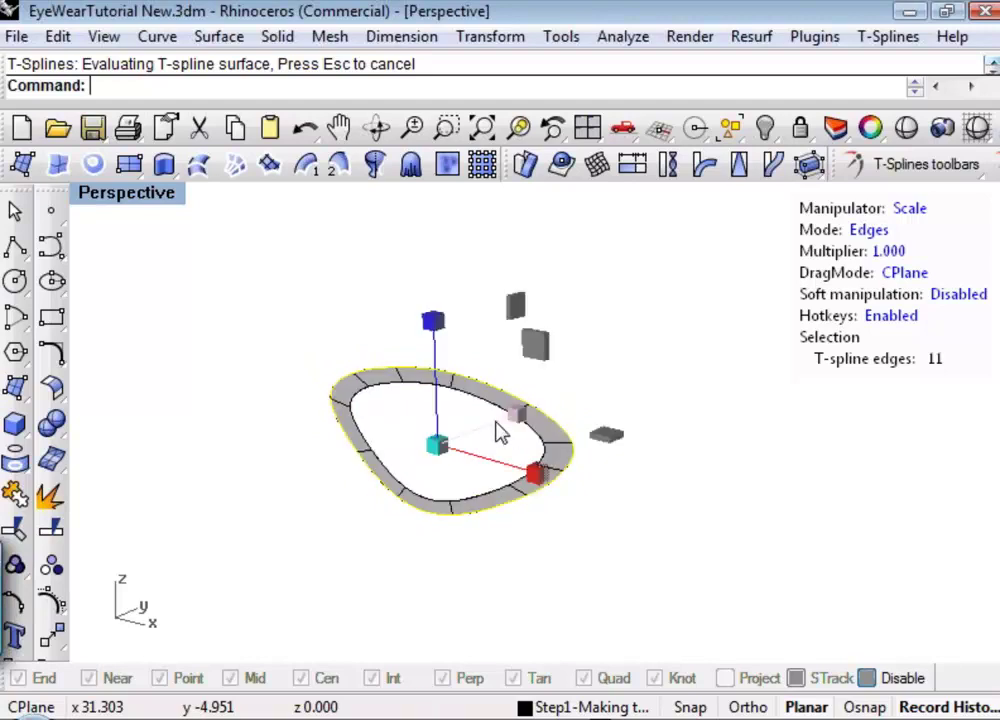
pyautogui.moveTo(447, 480)
pyautogui.mouseDown(button='right')
pyautogui.moveTo(415, 493)
pyautogui.moveTo(309, 478)
pyautogui.moveTo(375, 485)
pyautogui.moveTo(440, 470)
pyautogui.mouseUp(button='right')
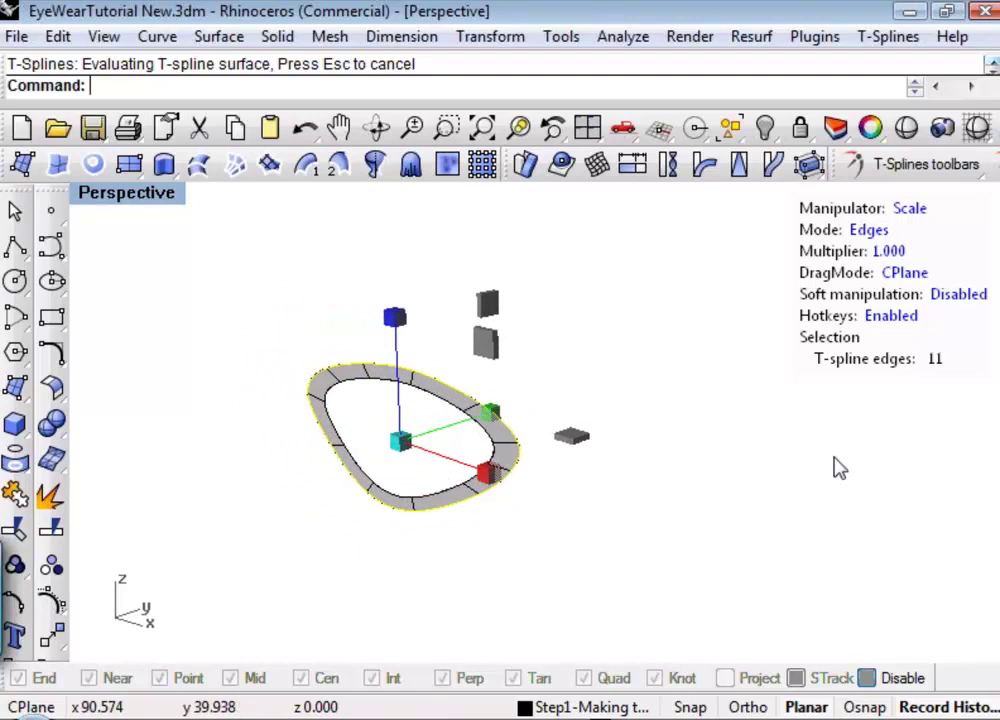
pyautogui.click(616, 382)
# Step: Select the flat rim and examine its surface and selection details from several angles
pyautogui.press('f')
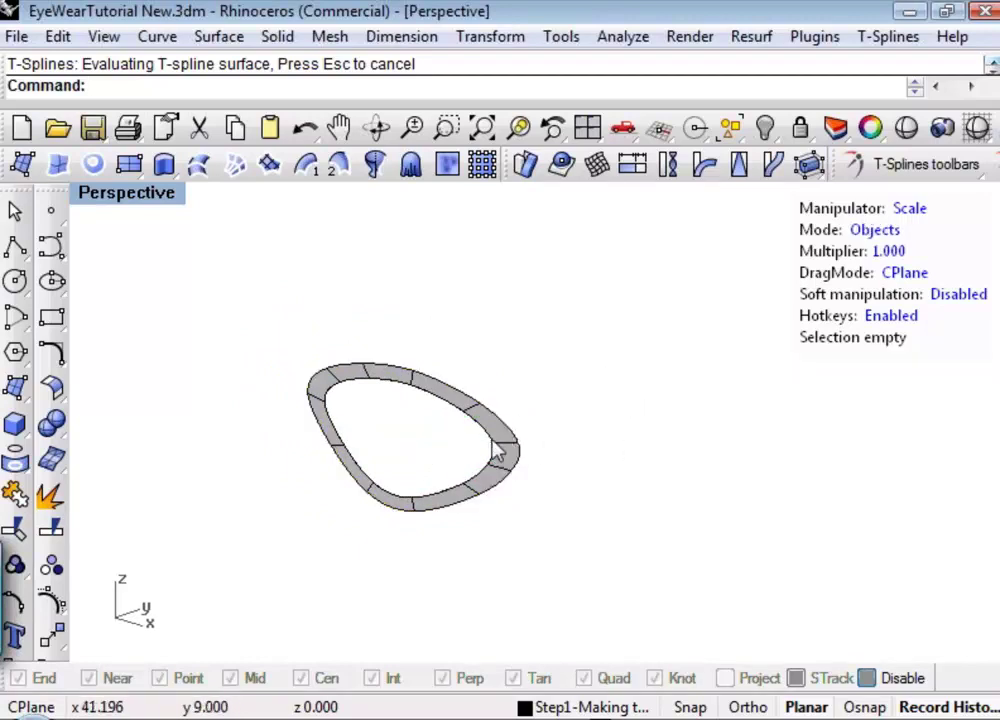
pyautogui.click(502, 443)
pyautogui.click(504, 438)
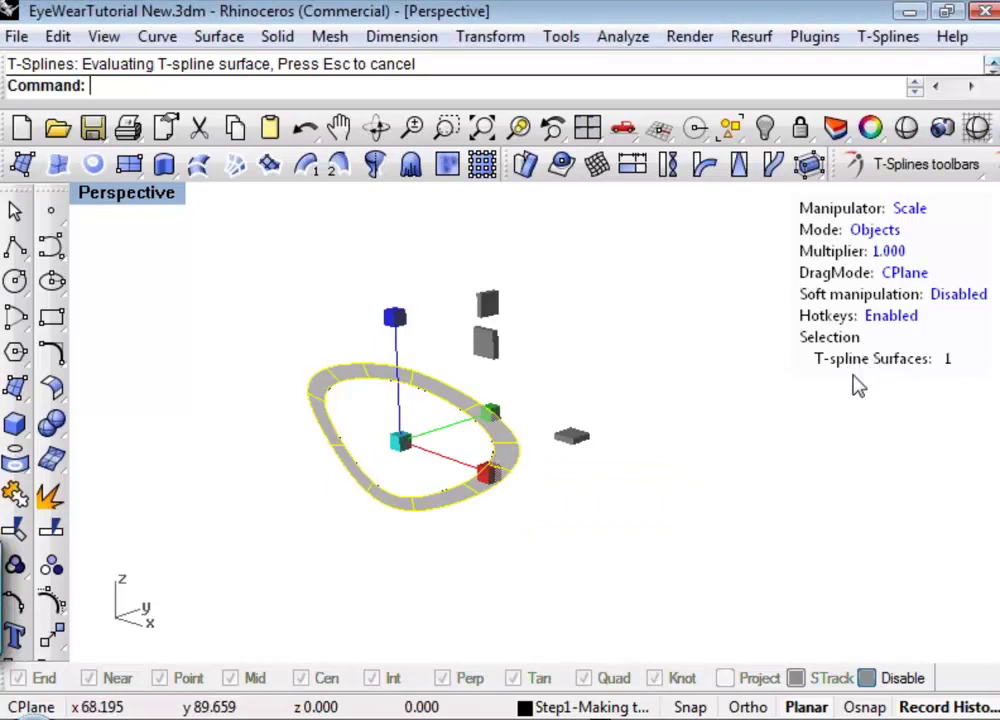
pyautogui.keyDown('shift'); pyautogui.moveTo(500, 408); pyautogui.dragTo(585, 398, button='right'); pyautogui.keyUp('shift')
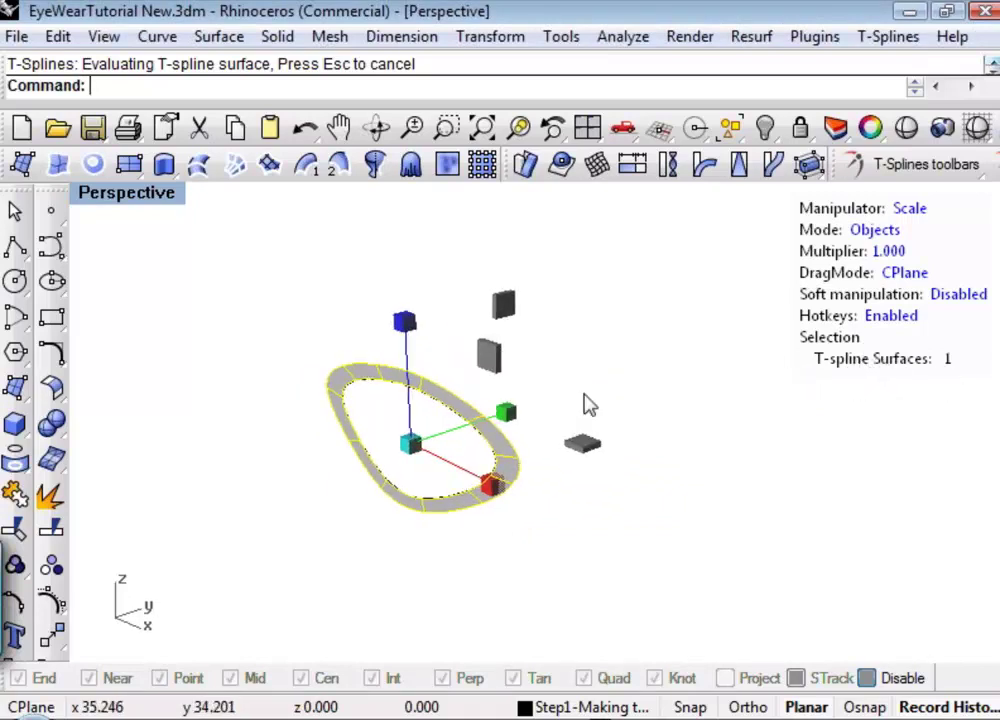
pyautogui.scroll(3, 512, 418)
pyautogui.keyDown('shift'); pyautogui.moveTo(510, 416); pyautogui.dragTo(532, 399, button='right'); pyautogui.keyUp('shift')
pyautogui.moveTo(534, 400); pyautogui.dragTo(547, 398, button='right')
pyautogui.click(557, 384)
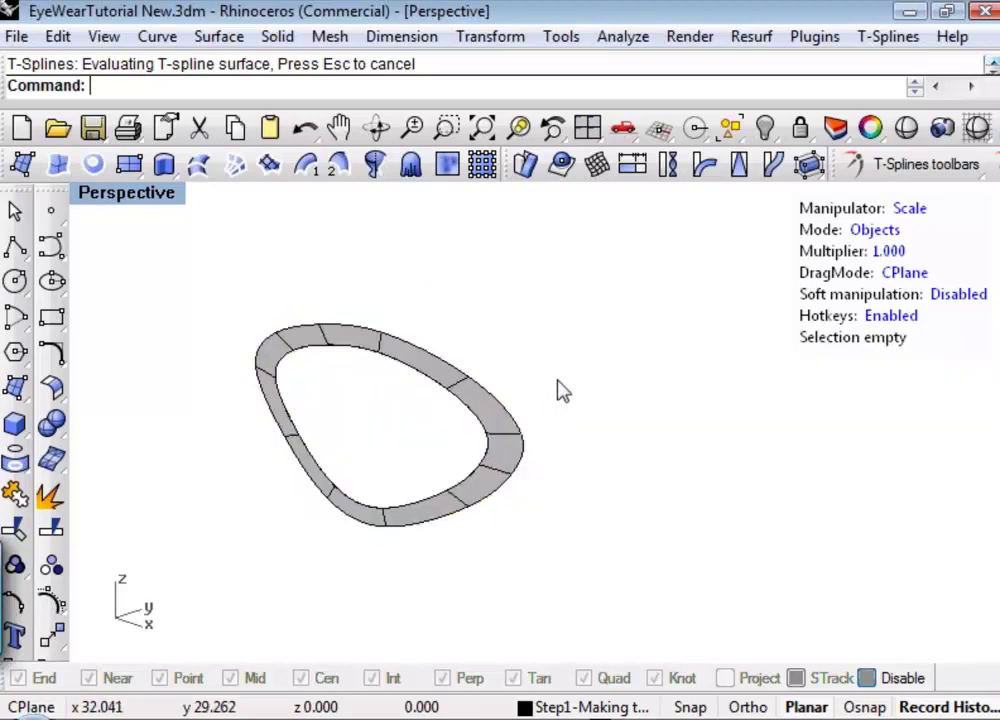
# Step: Thicken the flat rim by about 2.9 with per-vertex normals, no creased edges and no copy, and inspect the solid rim
pyautogui.click(490, 422)
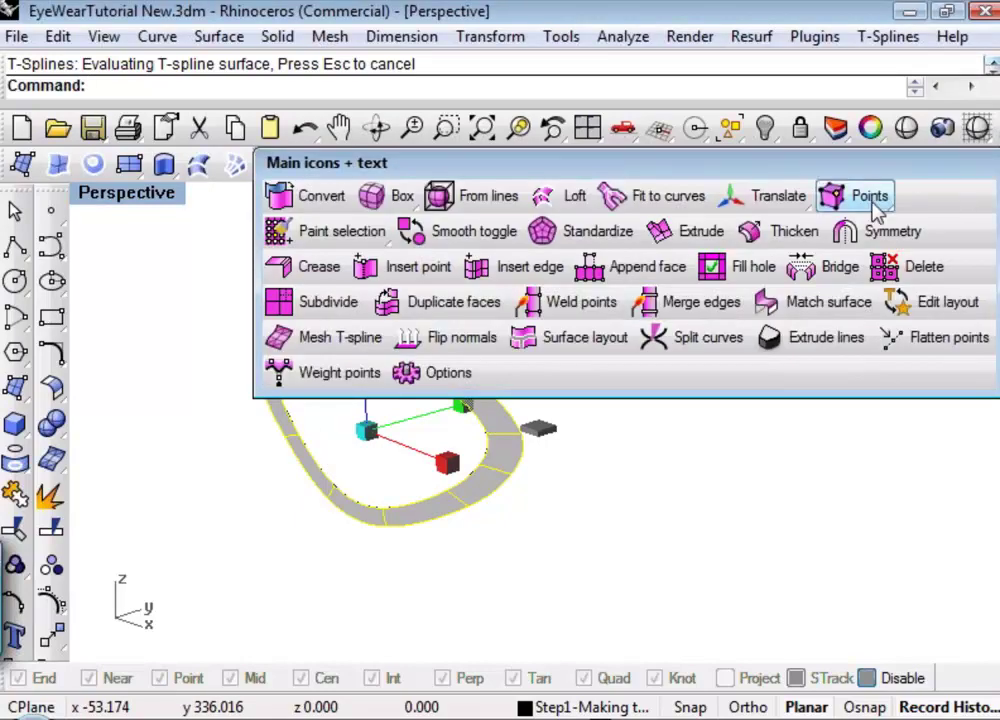
pyautogui.click(790, 234)
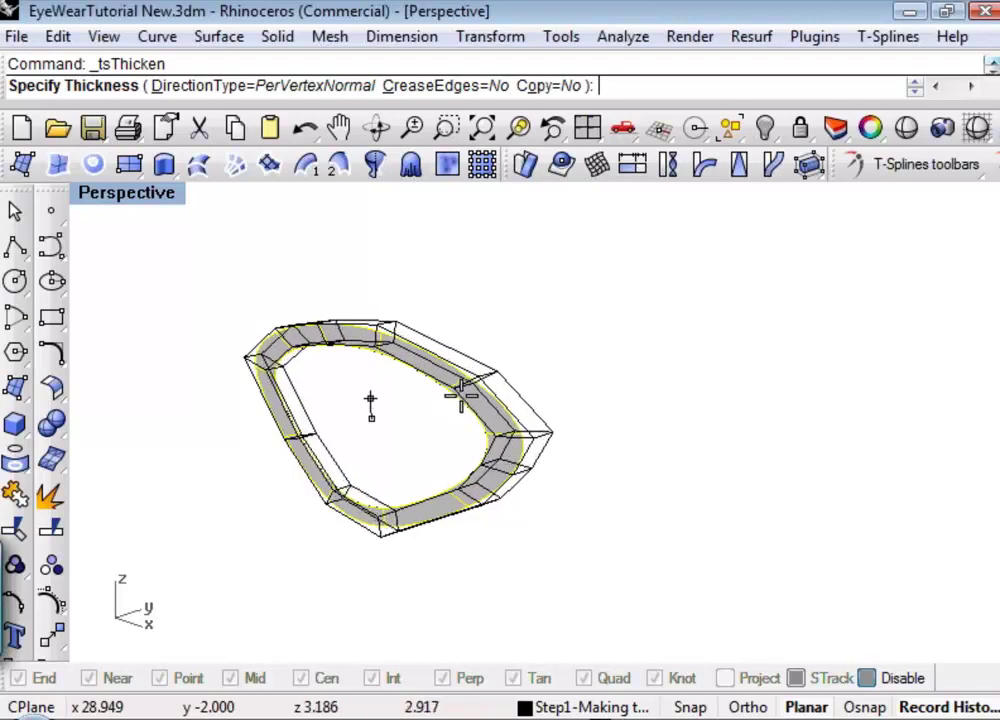
pyautogui.click(461, 396)
pyautogui.moveTo(345, 413); pyautogui.dragTo(377, 415, button='right')
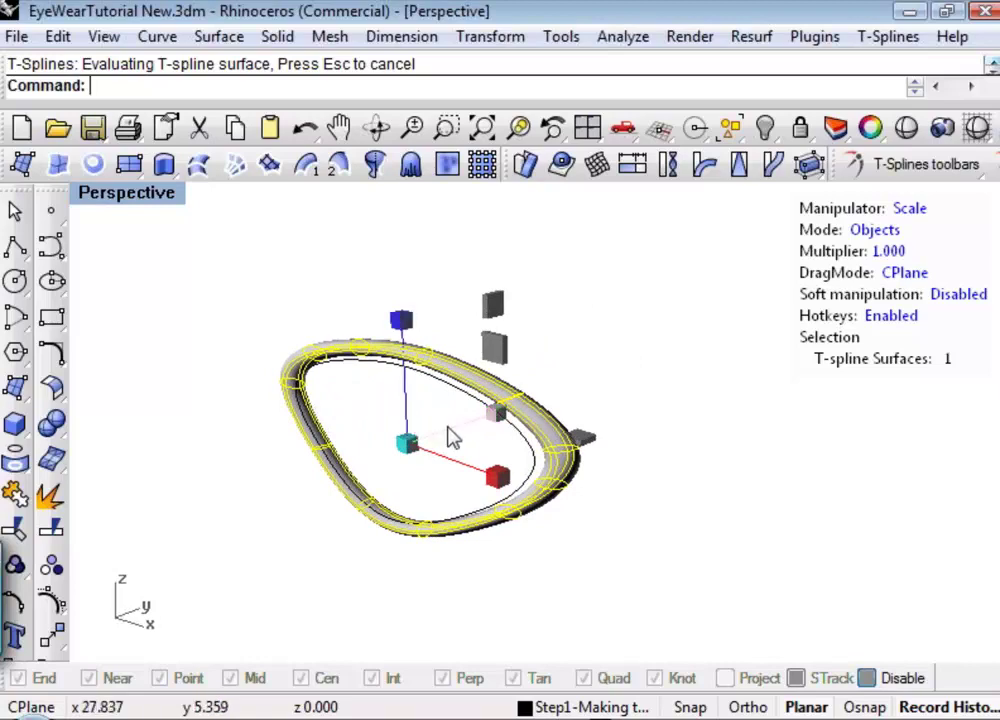
pyautogui.moveTo(453, 437); pyautogui.dragTo(360, 431, button='right')
pyautogui.click(380, 479)
pyautogui.moveTo(380, 479); pyautogui.dragTo(511, 414, button='right')
pyautogui.keyDown('shift'); pyautogui.moveTo(511, 414); pyautogui.dragTo(462, 454, button='right'); pyautogui.keyUp('shift')
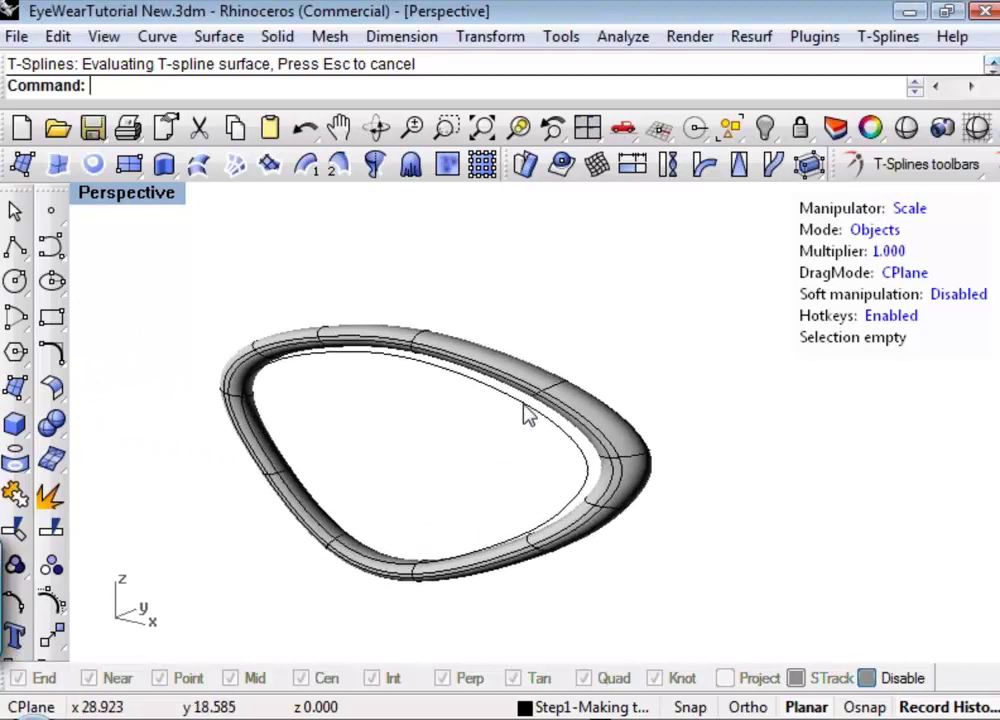
# Step: Hide the original lens outline curve inside the thickened rim
pyautogui.click(527, 404)
pyautogui.click(530, 415)
pyautogui.click(632, 466)
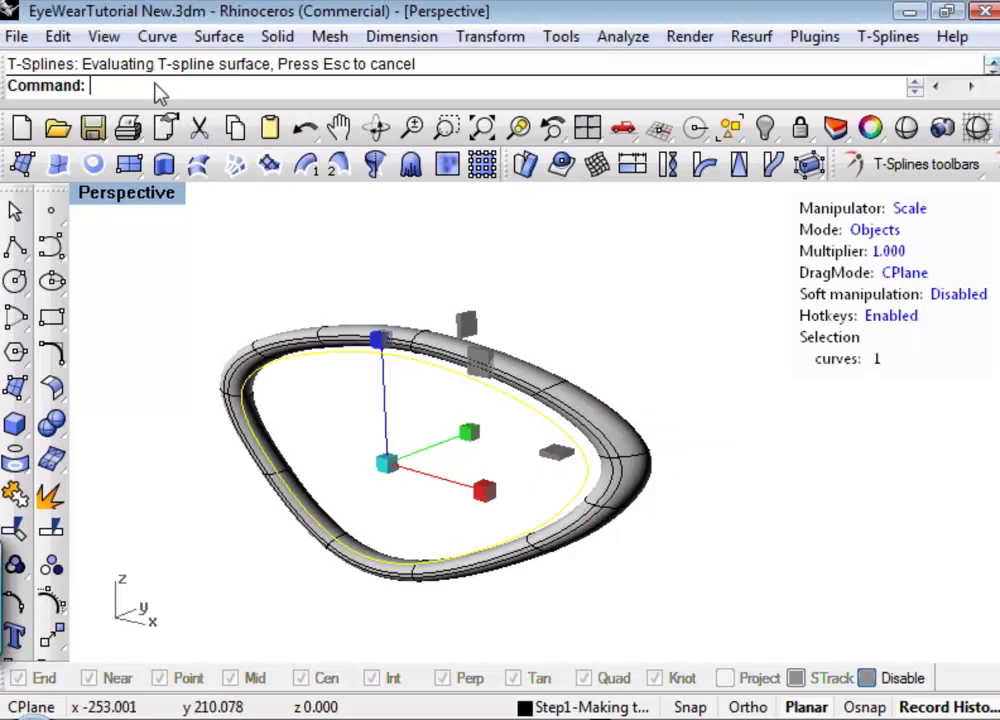
pyautogui.hotkey('ctrl', 'h')
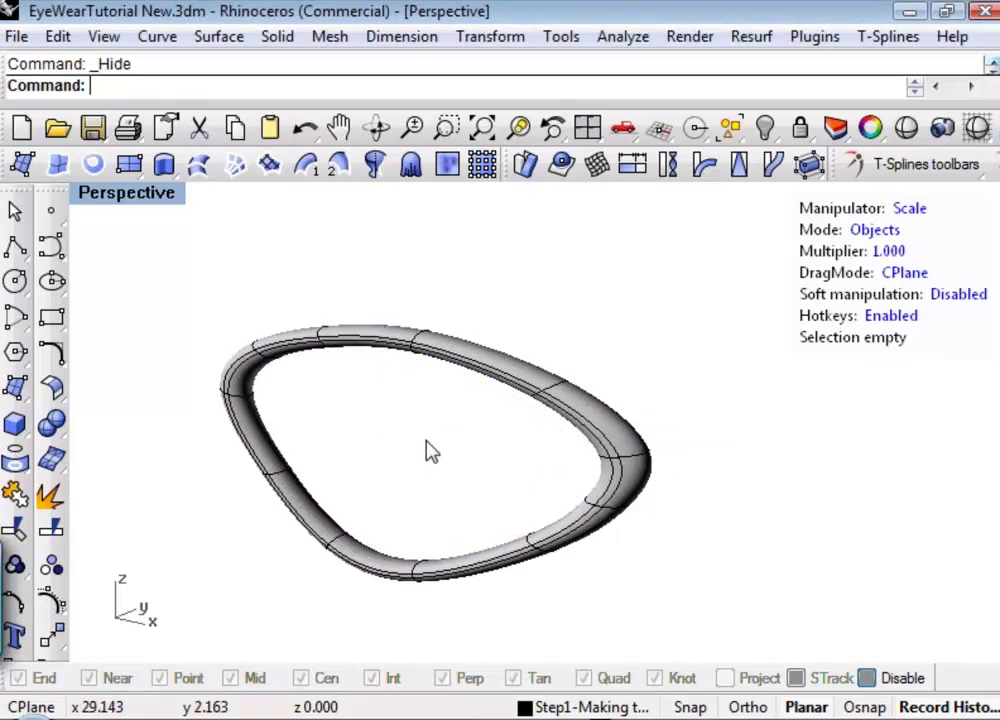
# Step: Select and deselect the thickened rim to examine its smooth shape and edge layout
pyautogui.click(370, 368)
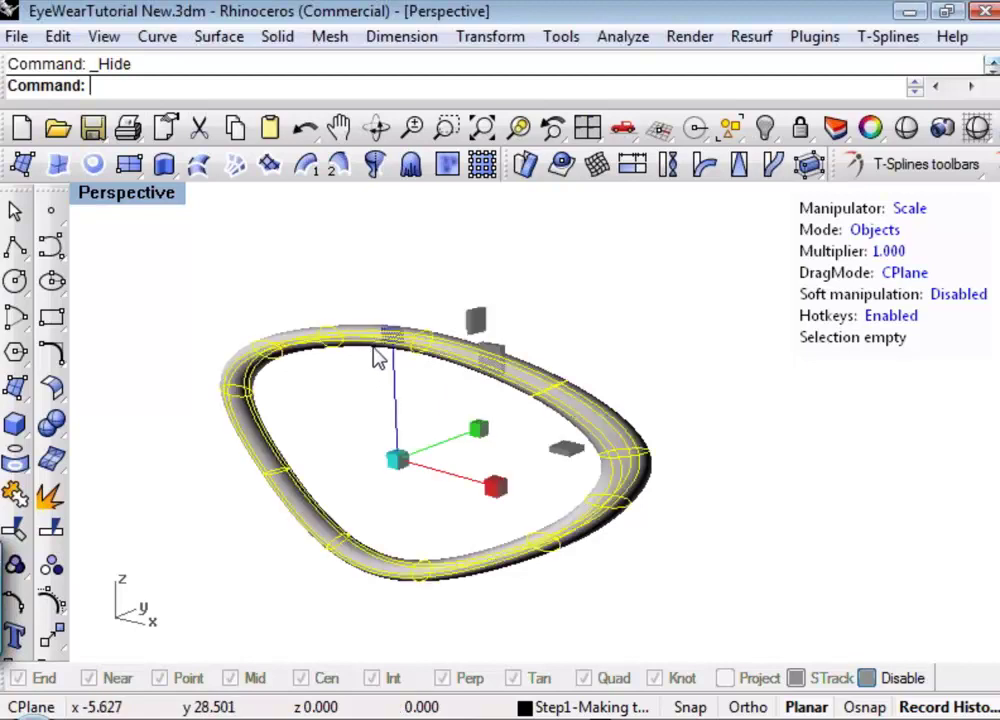
pyautogui.moveTo(346, 406); pyautogui.dragTo(352, 400, button='right')
pyautogui.click(352, 400)
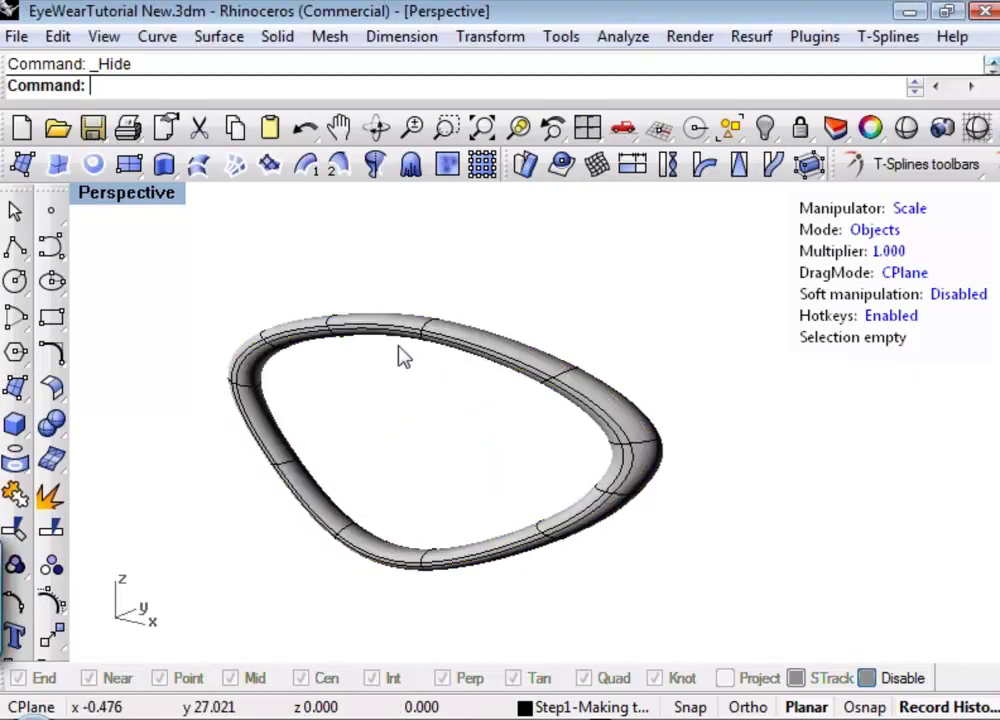
pyautogui.click(407, 346)
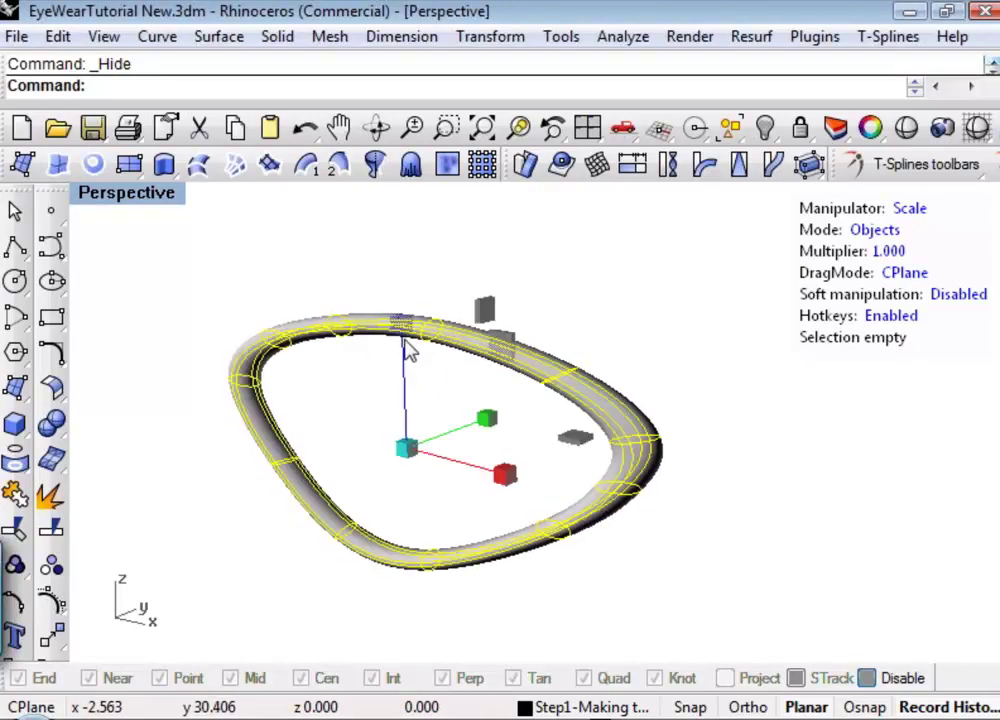
pyautogui.click(340, 376)
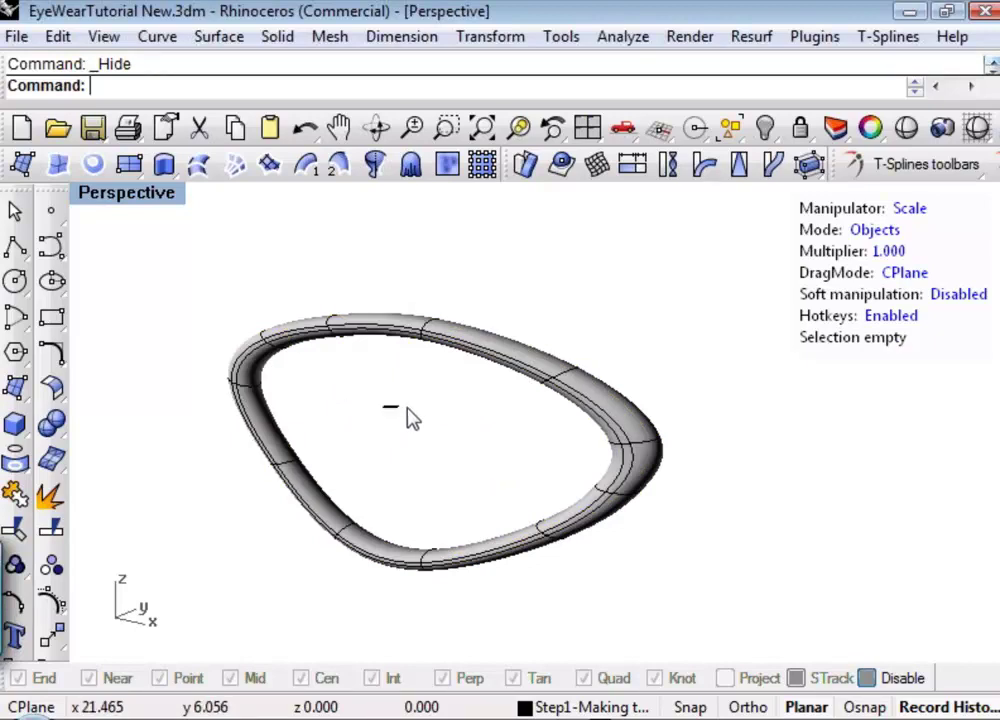
pyautogui.moveTo(407, 418)
pyautogui.mouseDown(button='right')
pyautogui.moveTo(504, 426)
pyautogui.moveTo(335, 413)
pyautogui.moveTo(393, 413)
pyautogui.mouseUp(button='right')
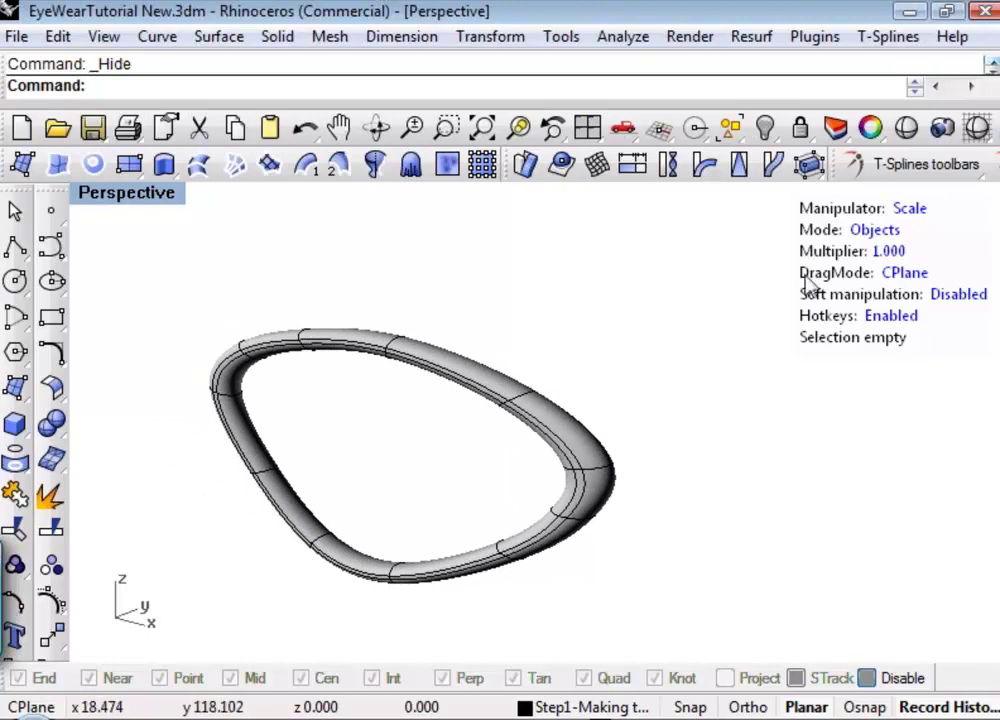
# Step: Switch the rim from smooth to box display with Smooth toggle and inspect its faceted form
pyautogui.click(996, 165)
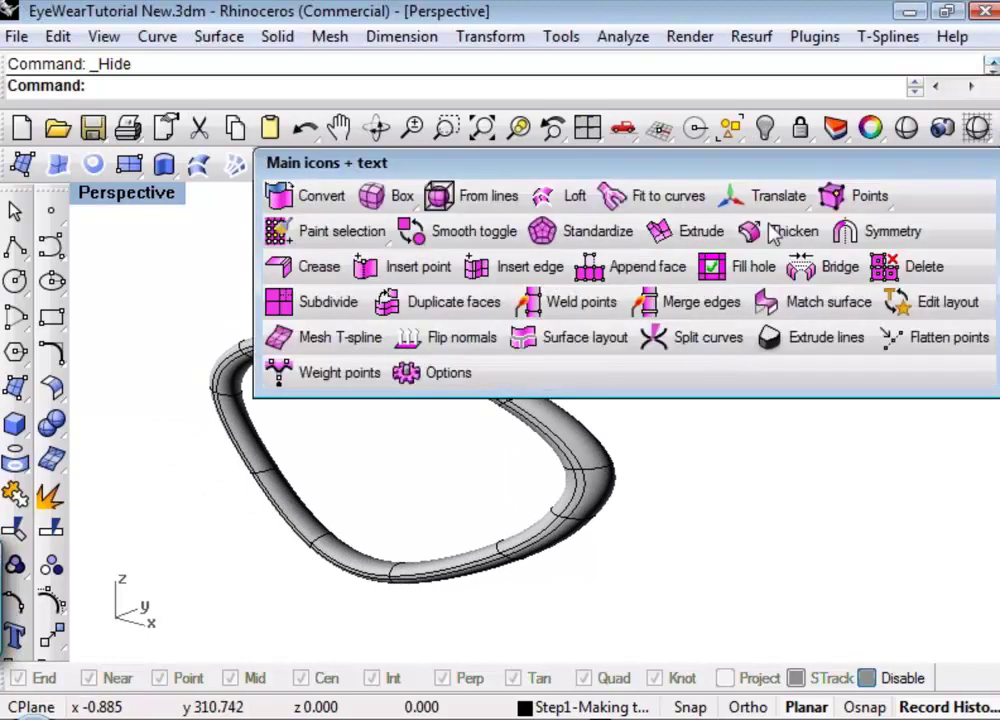
pyautogui.click(443, 237)
pyautogui.click(393, 364)
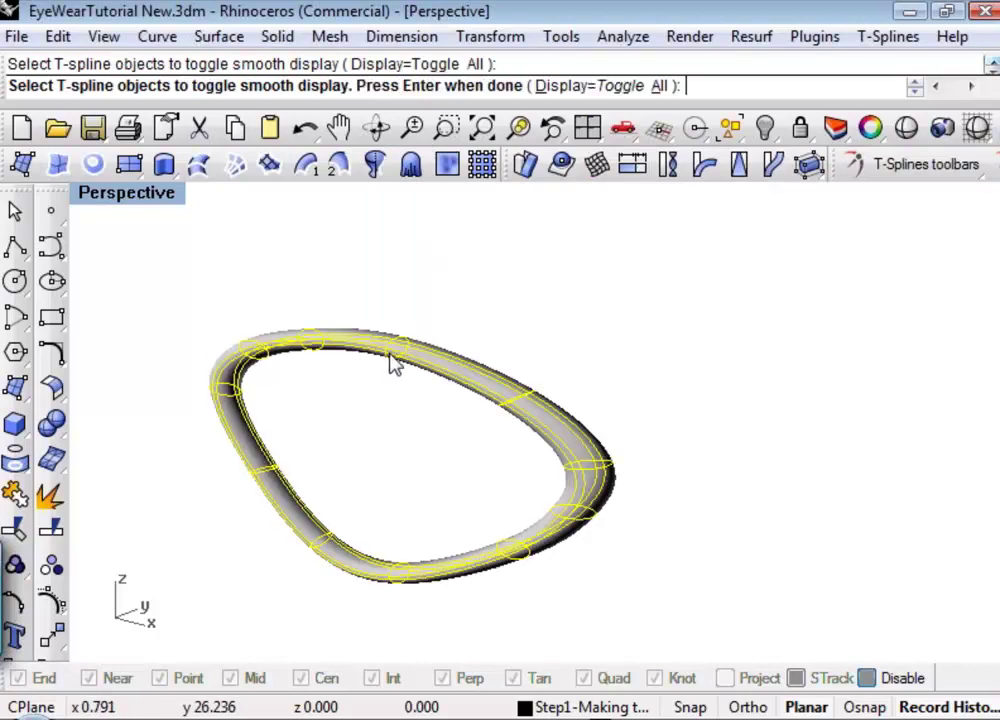
pyautogui.press('Return')
pyautogui.moveTo(406, 446)
pyautogui.mouseDown(button='right')
pyautogui.moveTo(444, 437)
pyautogui.moveTo(317, 455)
pyautogui.moveTo(290, 449)
pyautogui.moveTo(422, 440)
pyautogui.moveTo(379, 449)
pyautogui.moveTo(297, 435)
pyautogui.moveTo(404, 448)
pyautogui.mouseUp(button='right')
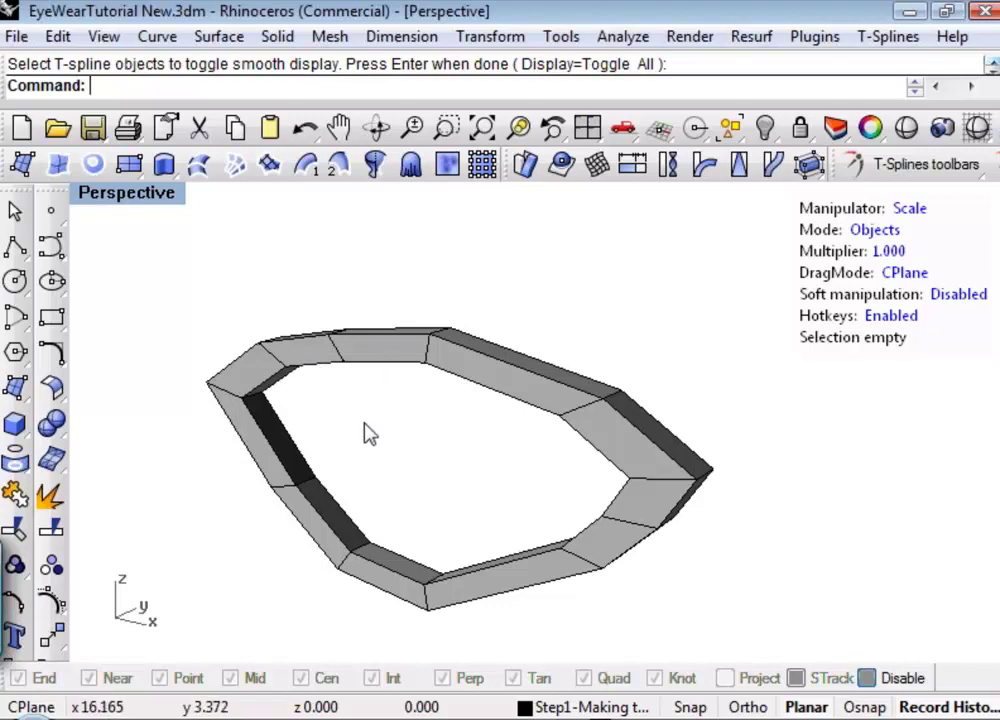
pyautogui.keyDown('shift'); pyautogui.moveTo(370, 433); pyautogui.dragTo(432, 440, button='right'); pyautogui.keyUp('shift')
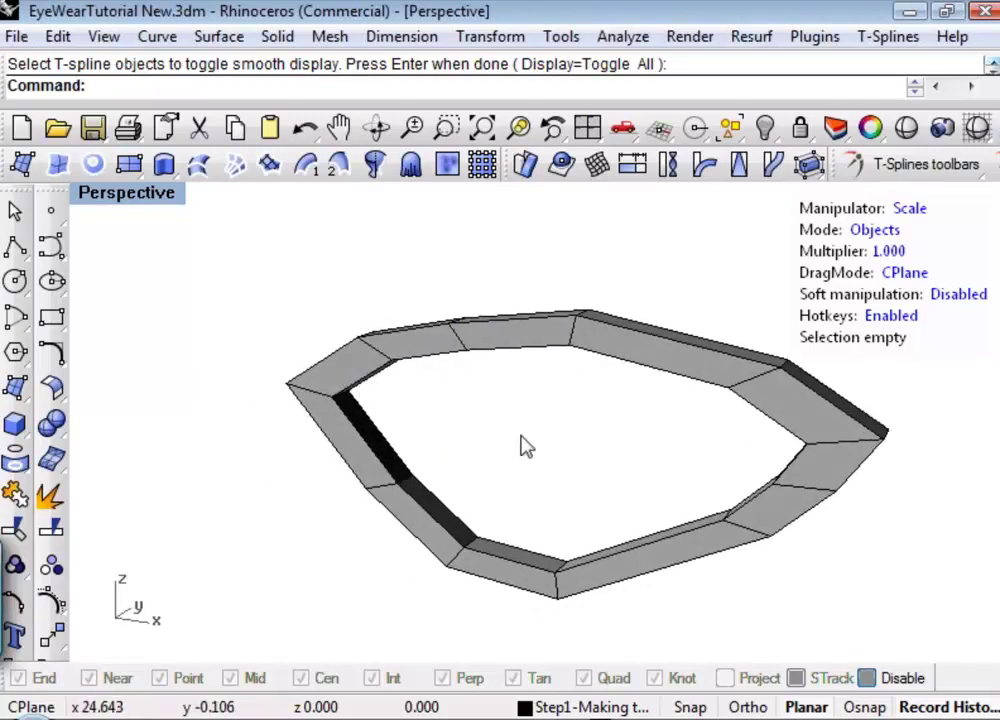
pyautogui.moveTo(508, 428); pyautogui.dragTo(505, 497, button='right')
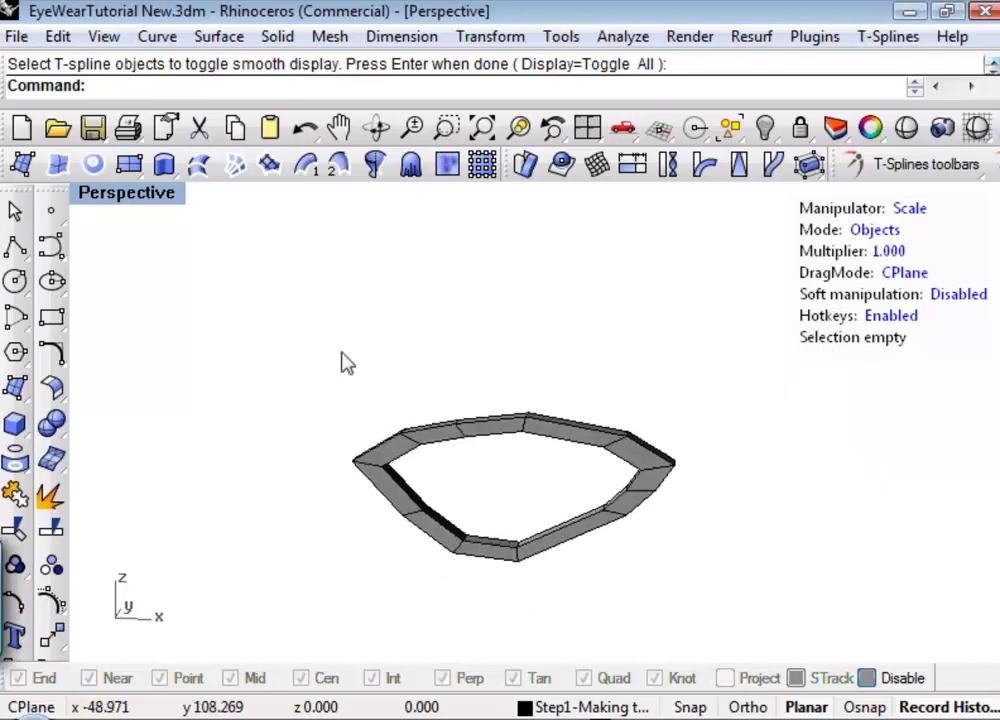
# Step: Examine the rim's faceted form and its left pointed corner, including the whole rim's edge layout
pyautogui.scroll(5, 420, 497)
pyautogui.scroll(-4, 406, 495)
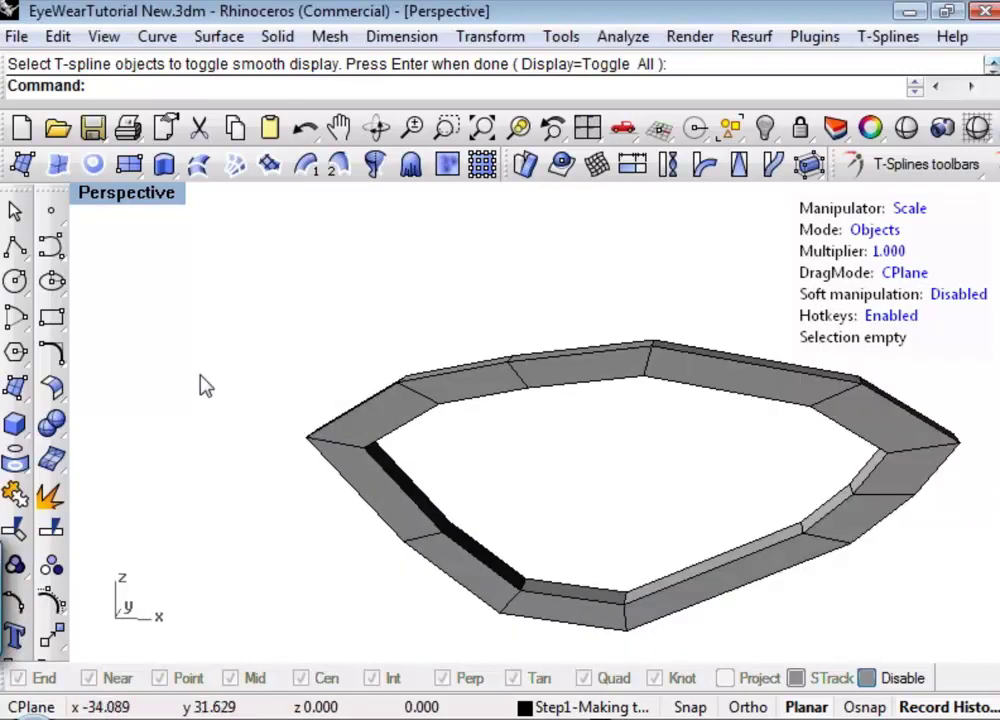
pyautogui.scroll(-3, 380, 470)
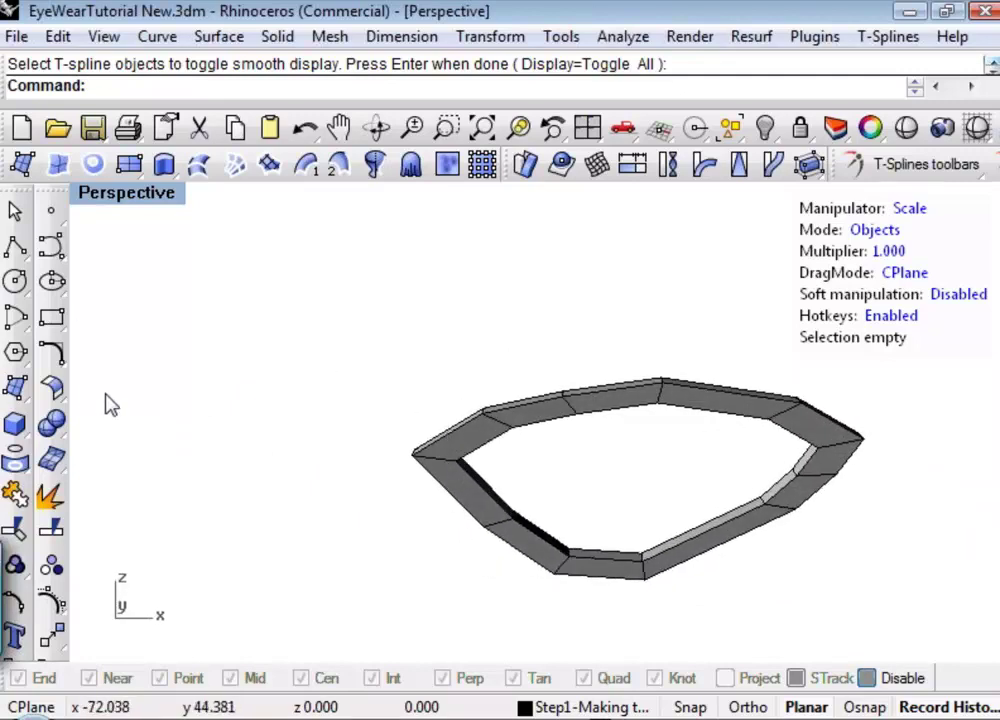
pyautogui.scroll(3, 453, 460)
pyautogui.moveTo(474, 473); pyautogui.dragTo(458, 451, button='right')
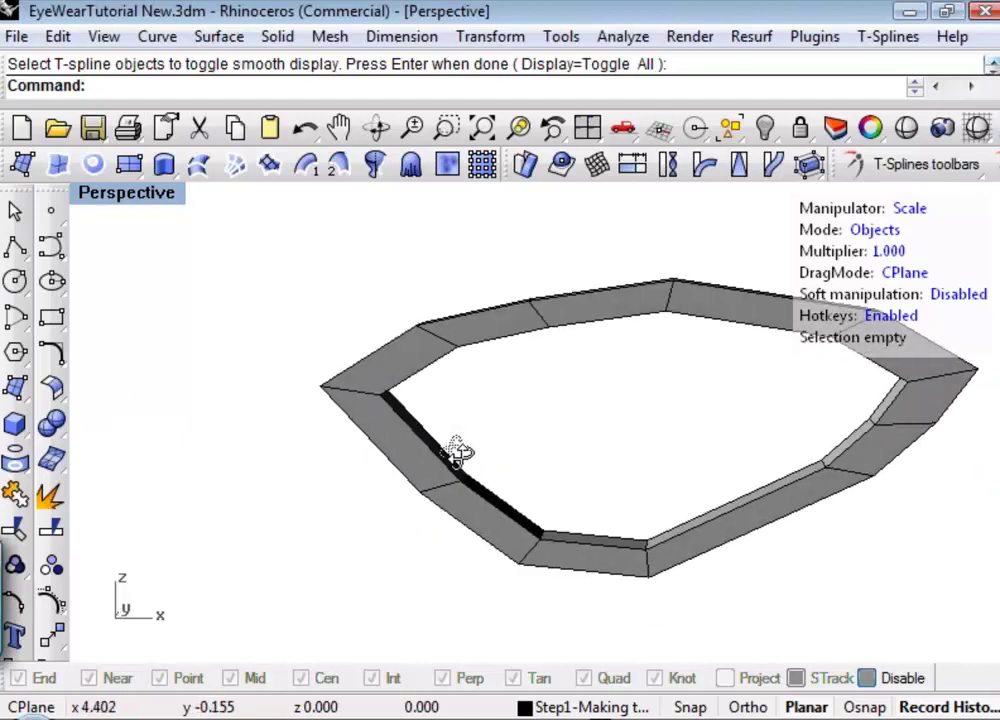
pyautogui.click(395, 447)
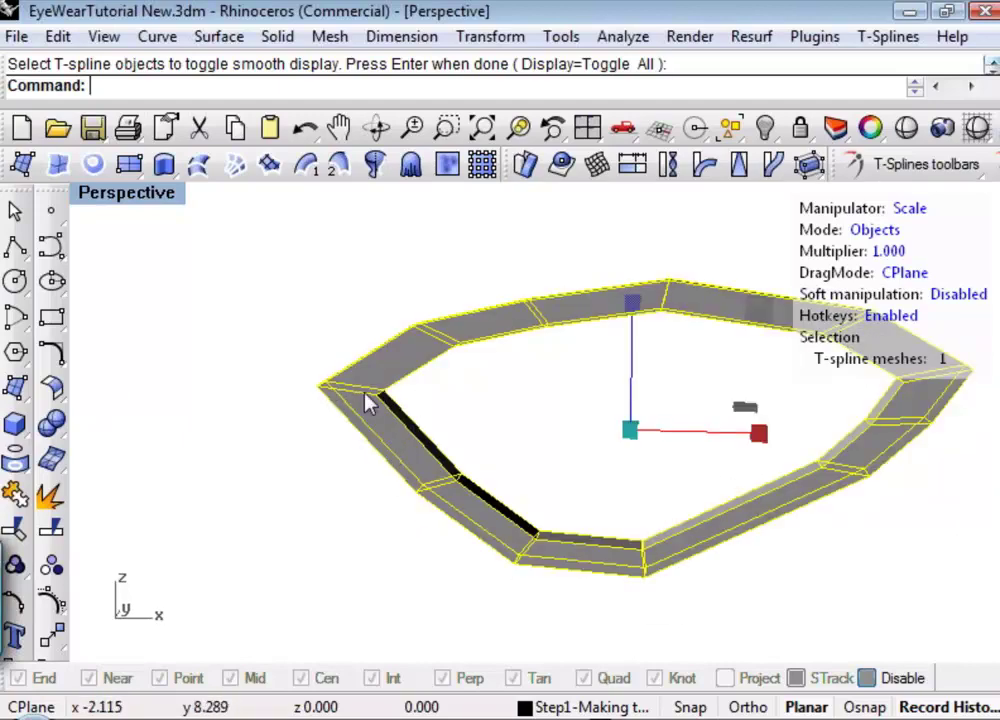
pyautogui.scroll(3, 372, 395)
pyautogui.click(484, 405)
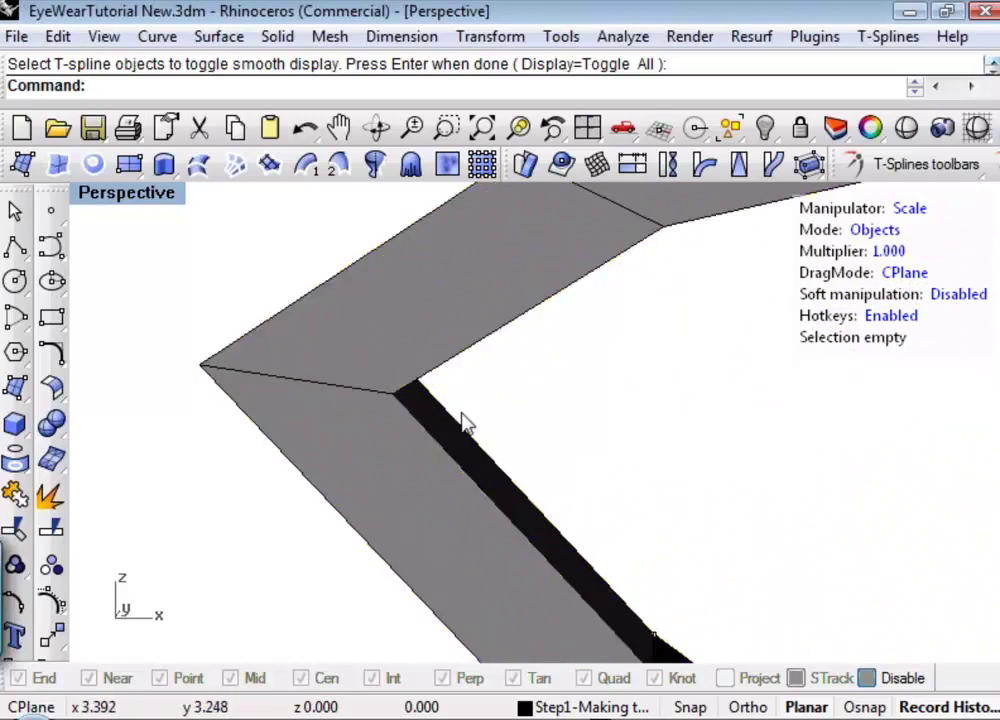
# Step: Try translating the front outer vertex at the rim's left pointed corner, and undo the move
pyautogui.press('a')
pyautogui.moveTo(297, 397); pyautogui.dragTo(322, 404, button='right')
pyautogui.click(480, 424)
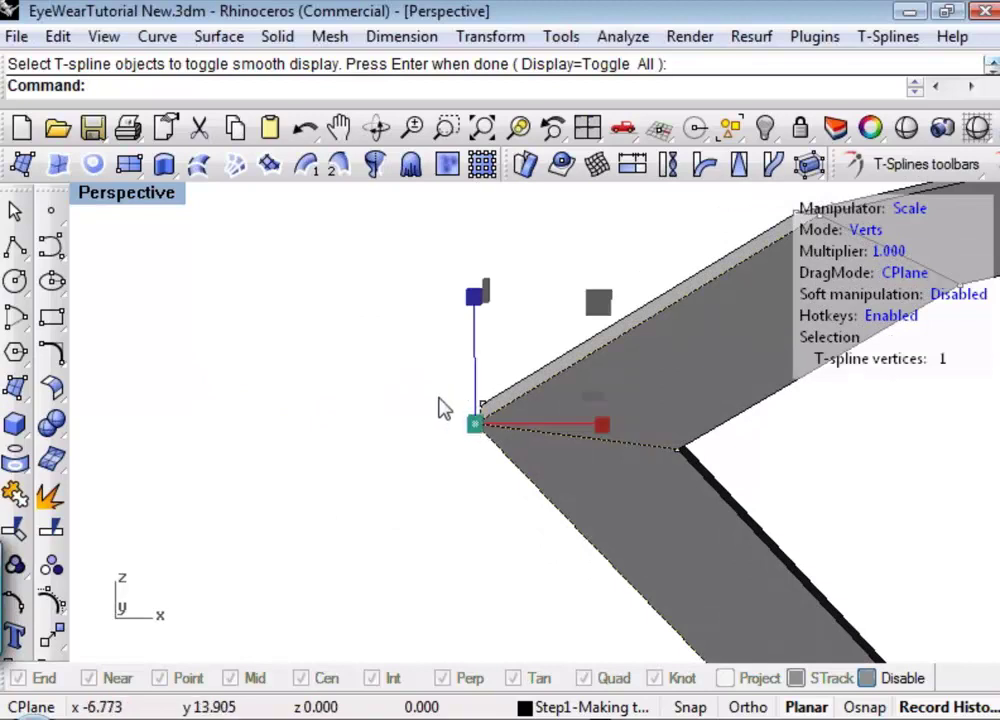
pyautogui.press('w')
pyautogui.moveTo(468, 310); pyautogui.dragTo(442, 328)
pyautogui.hotkey('ctrl', 'z')
pyautogui.press('Escape')
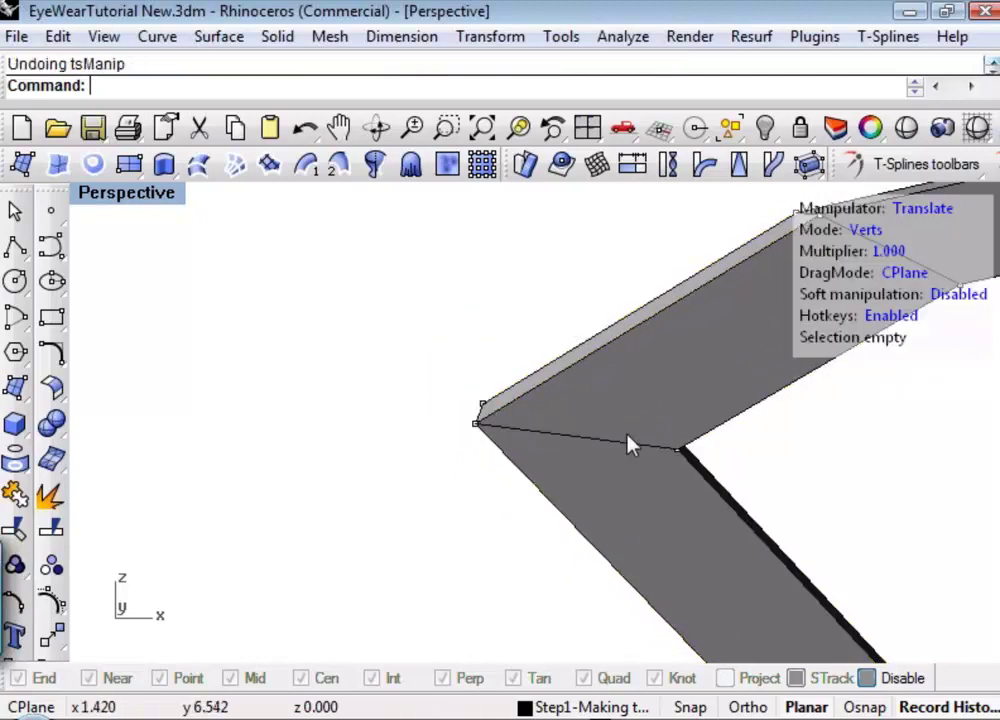
# Step: Unweld the closed loop of edges that crosses the rim's profile at its left pointed corner
pyautogui.keyDown('shift'); pyautogui.moveTo(478, 375); pyautogui.dragTo(512, 452, button='right'); pyautogui.keyUp('shift')
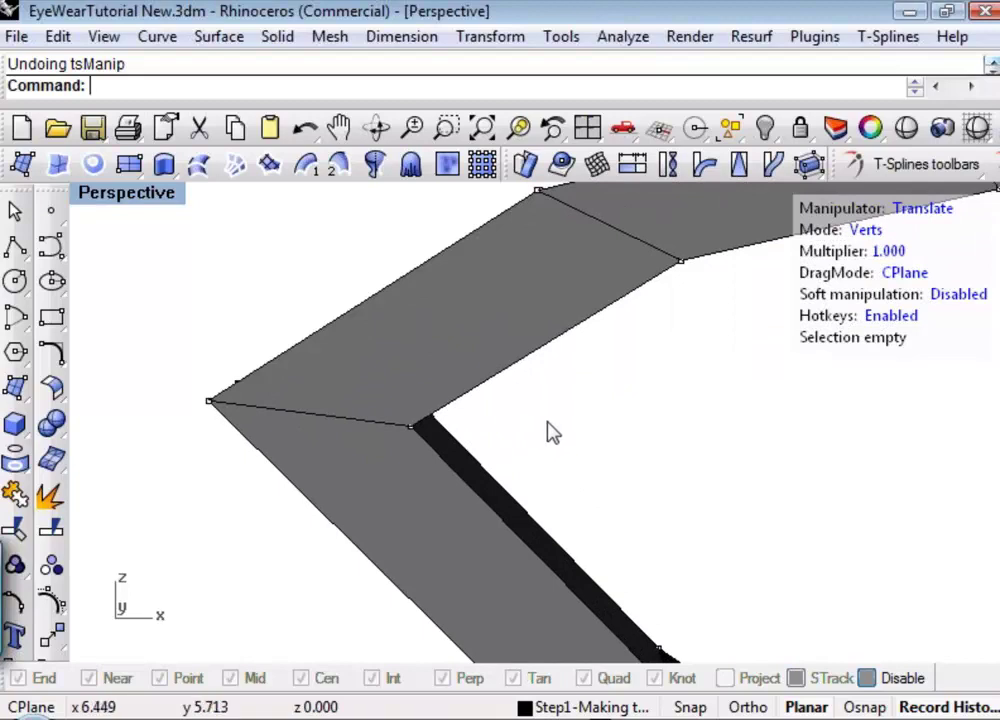
pyautogui.press('d')
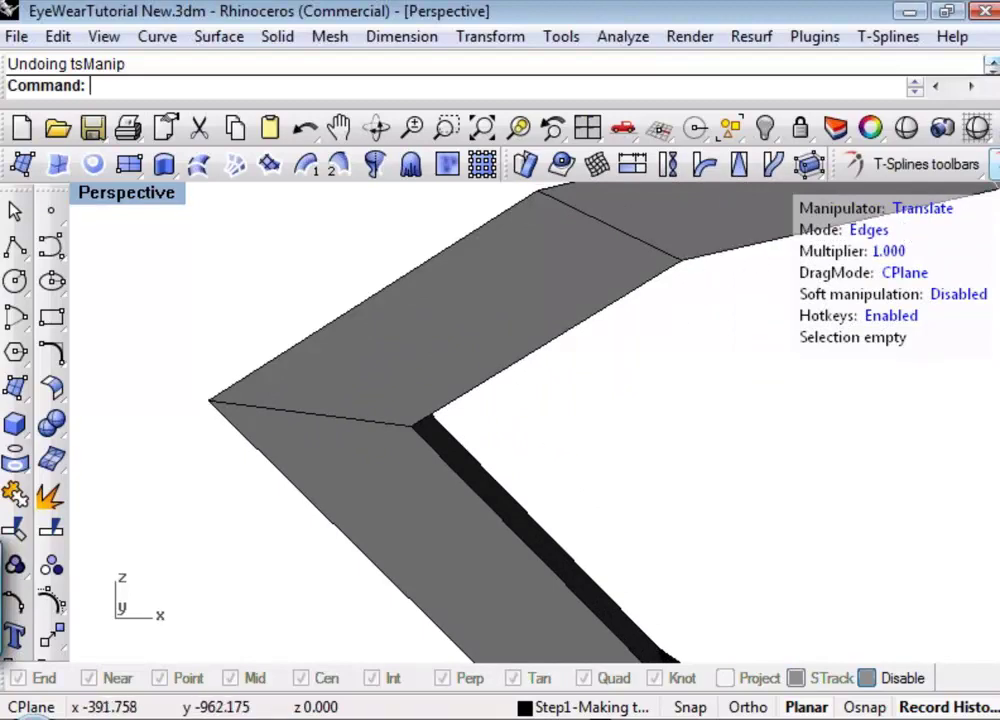
pyautogui.middleClick(790, 256)
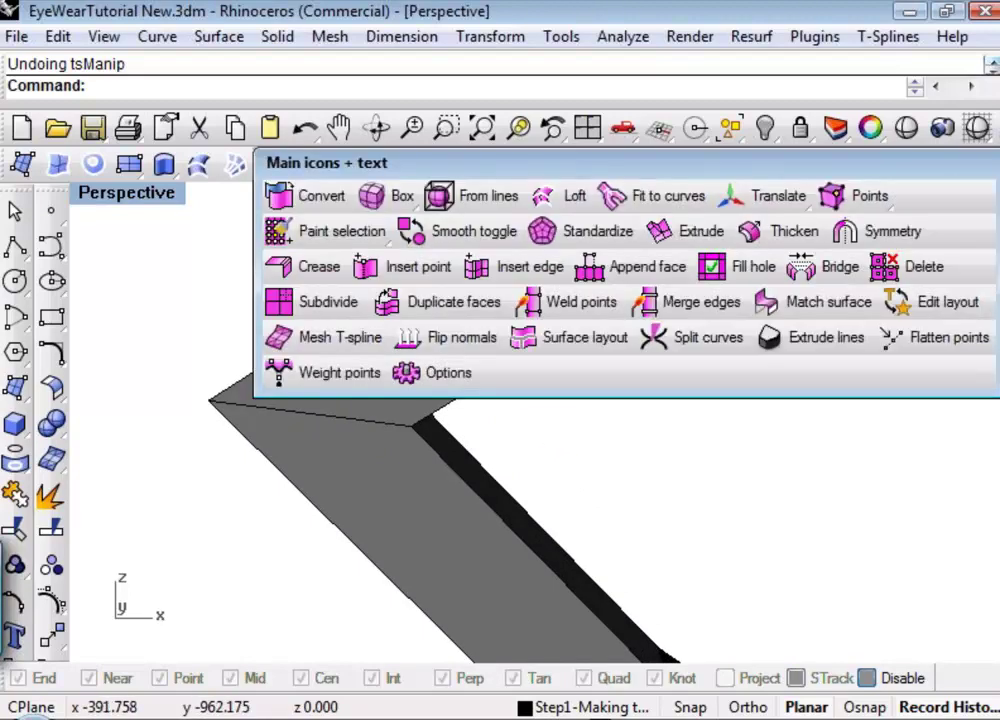
pyautogui.click(693, 305)
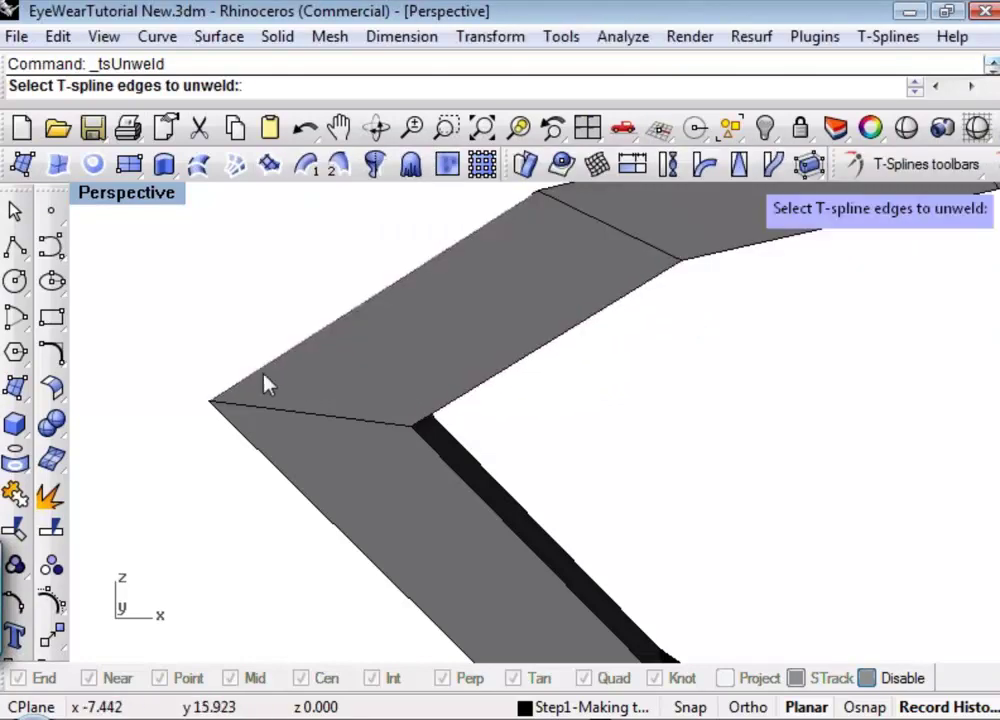
pyautogui.moveTo(136, 319); pyautogui.dragTo(553, 474)
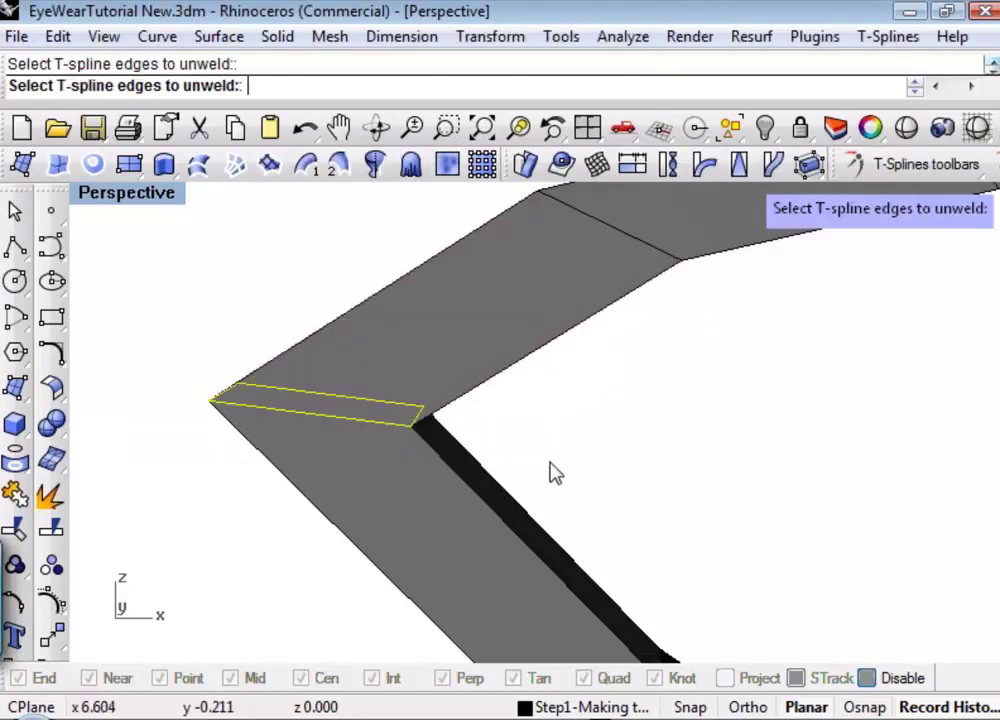
pyautogui.press('Return')
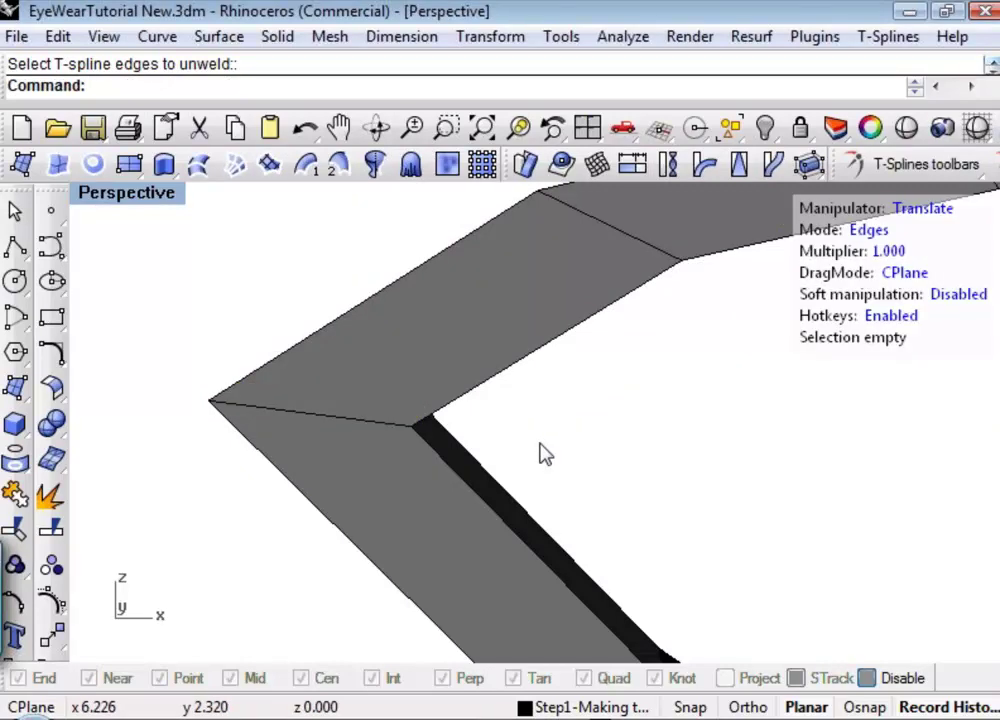
# Step: Try moving the unwelded front and back edges at the left corner upward to open the seam, and undo the moves
pyautogui.click(350, 431)
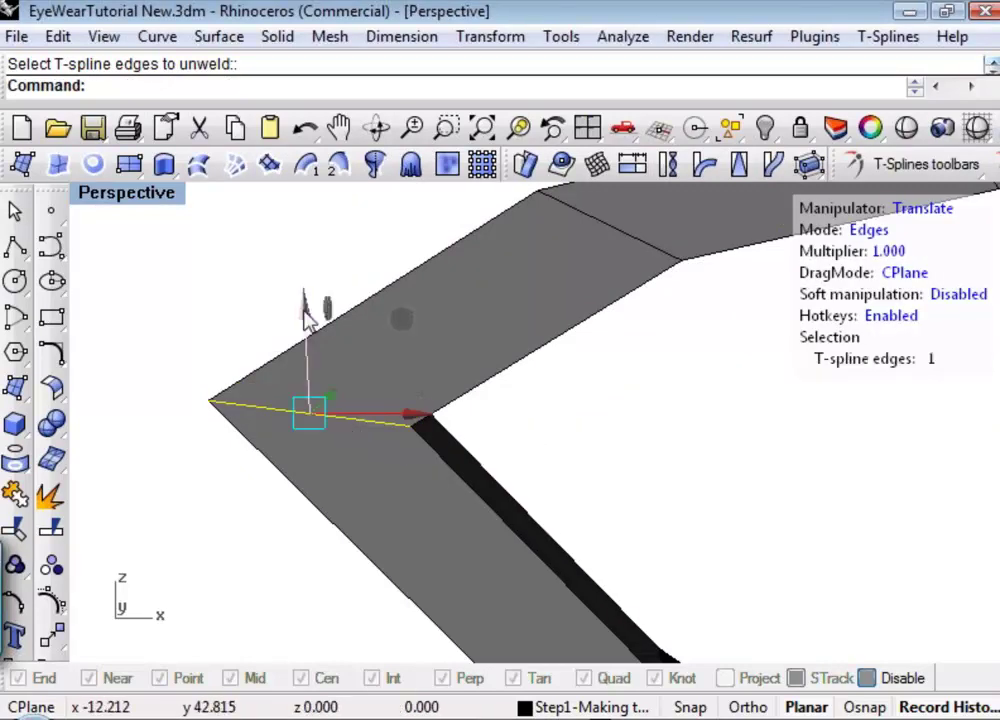
pyautogui.moveTo(301, 301); pyautogui.dragTo(312, 224)
pyautogui.click(321, 394)
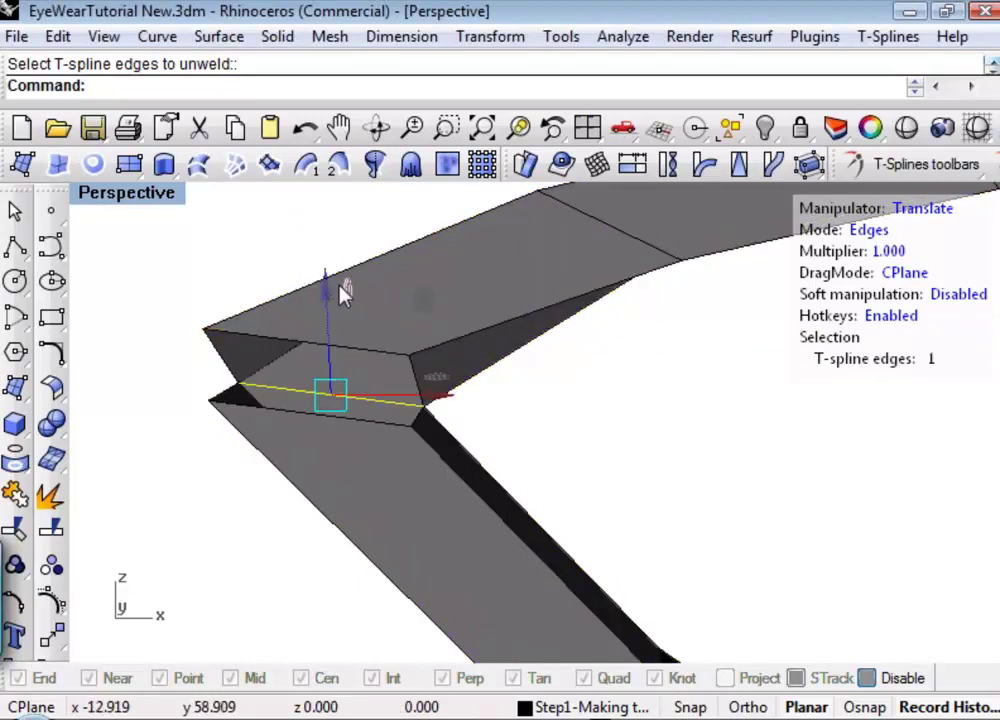
pyautogui.moveTo(343, 292); pyautogui.dragTo(340, 243)
pyautogui.hotkey('ctrl', 'z')
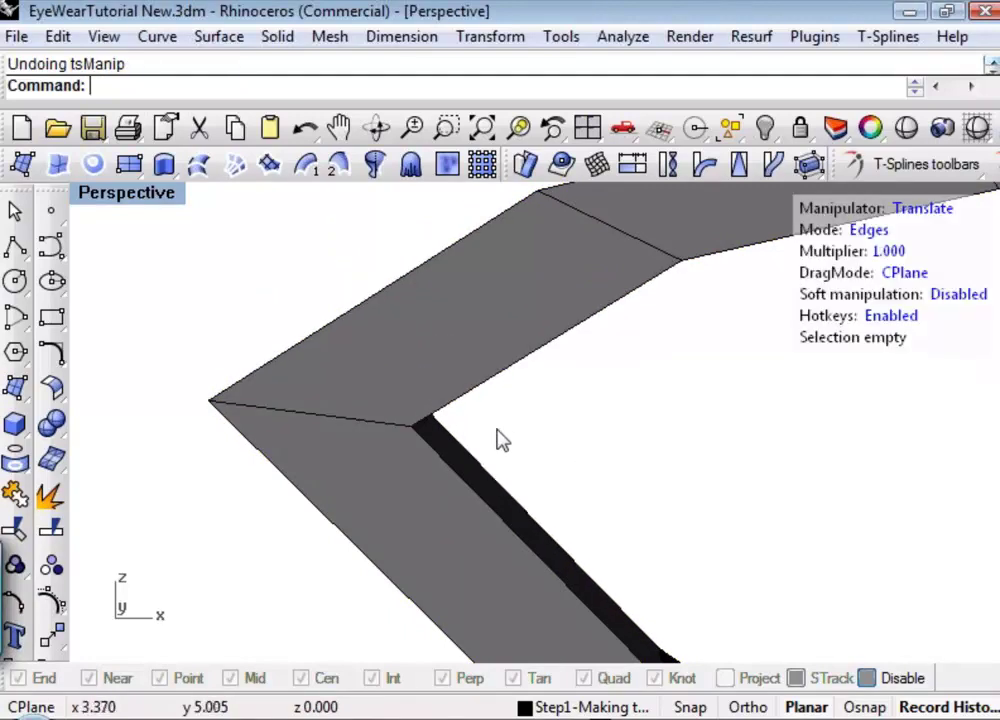
# Step: Weld the two coincident vertices at the front inner point of the rim's left corner seam
pyautogui.moveTo(561, 441); pyautogui.dragTo(537, 437, button='right')
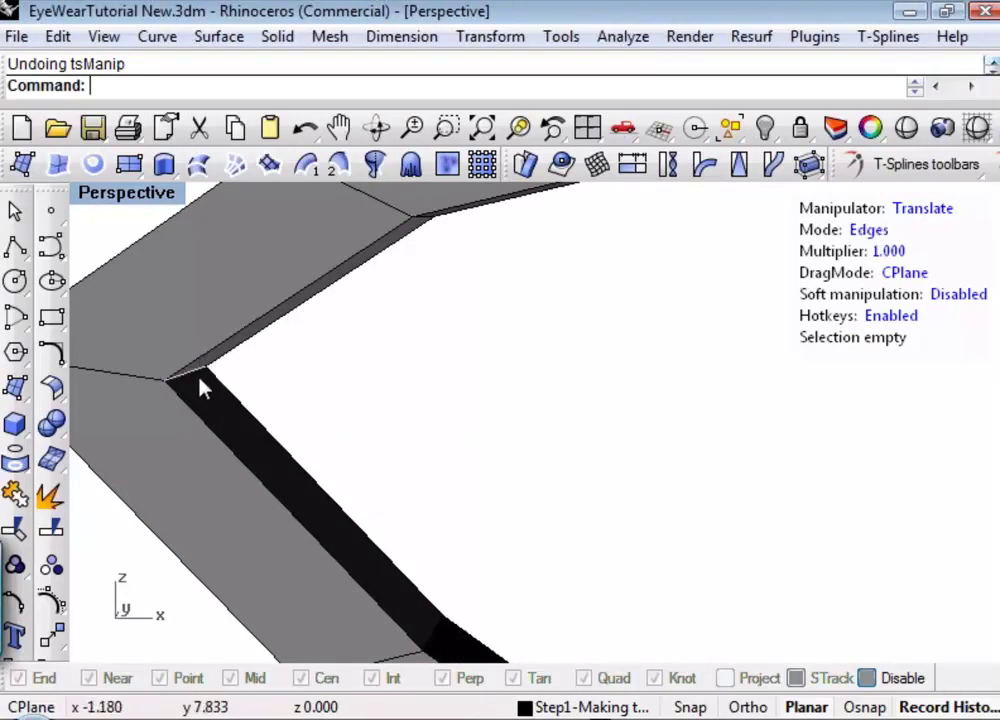
pyautogui.scroll(2, 198, 380)
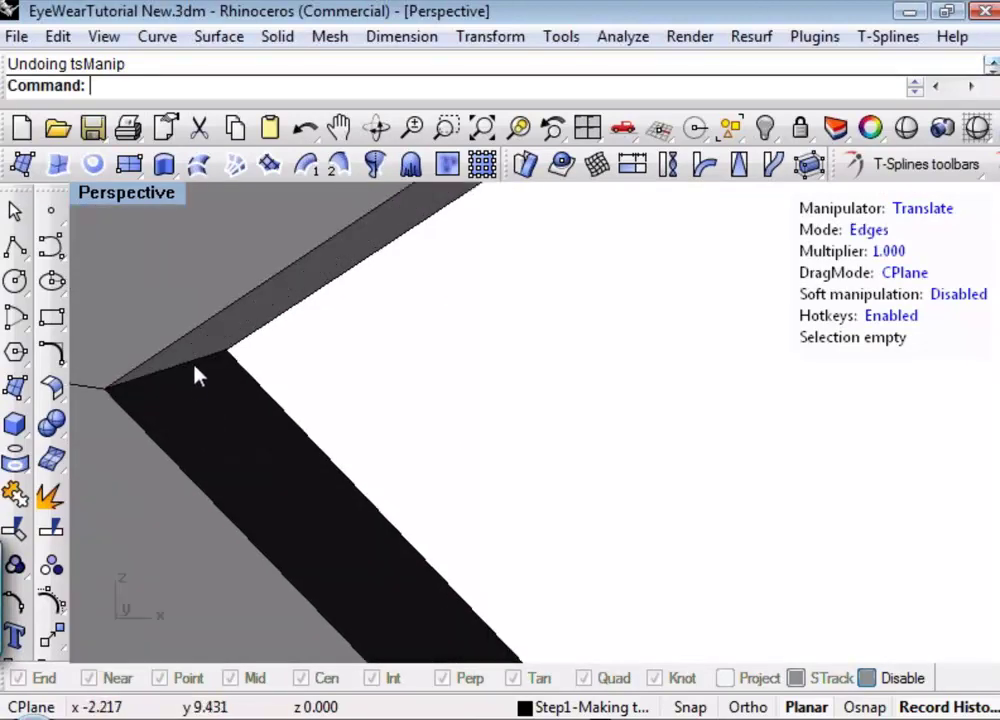
pyautogui.scroll(-4, 196, 370)
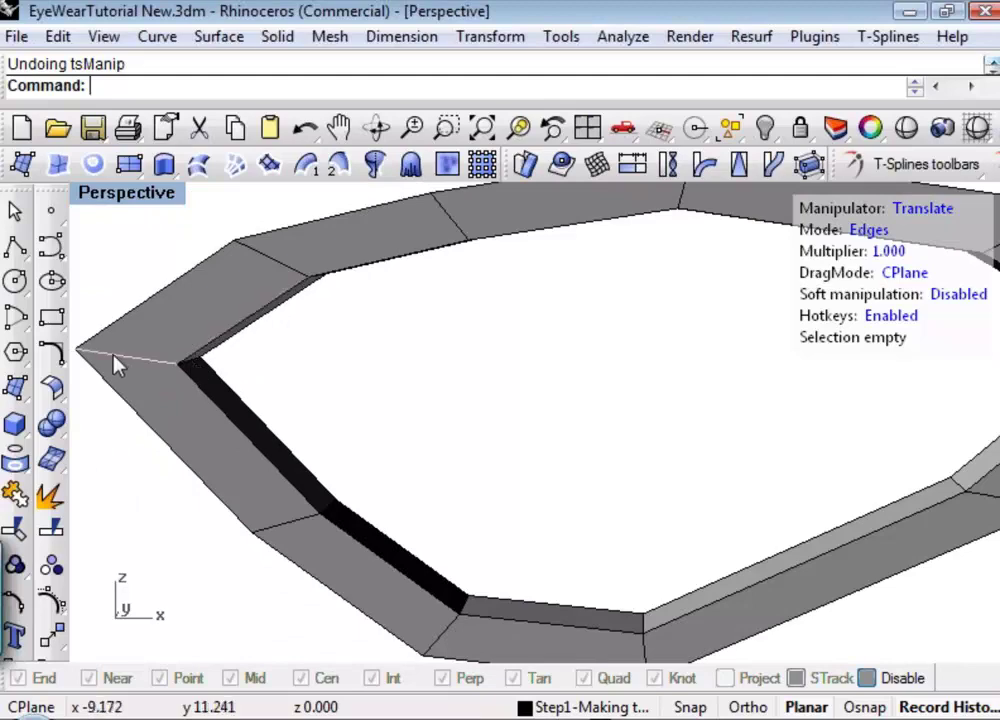
pyautogui.keyDown('shift'); pyautogui.moveTo(96, 350); pyautogui.dragTo(390, 440, button='right'); pyautogui.keyUp('shift')
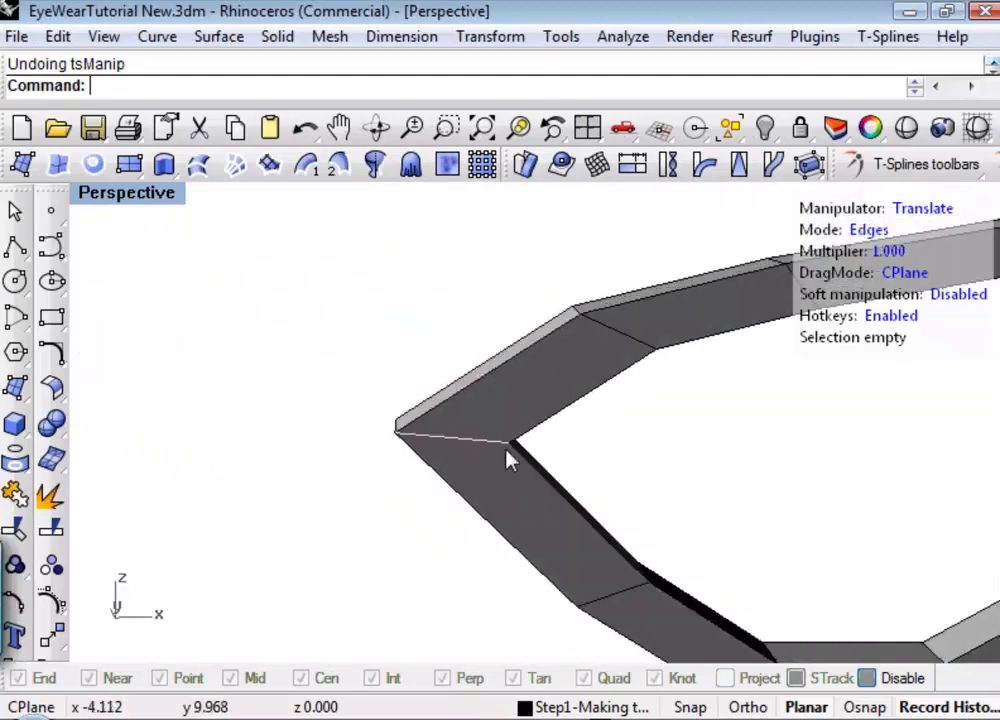
pyautogui.moveTo(577, 465); pyautogui.dragTo(378, 425, button='right')
pyautogui.scroll(5, 268, 362)
pyautogui.keyDown('shift'); pyautogui.moveTo(259, 368); pyautogui.dragTo(298, 362, button='right'); pyautogui.keyUp('shift')
pyautogui.press('1')
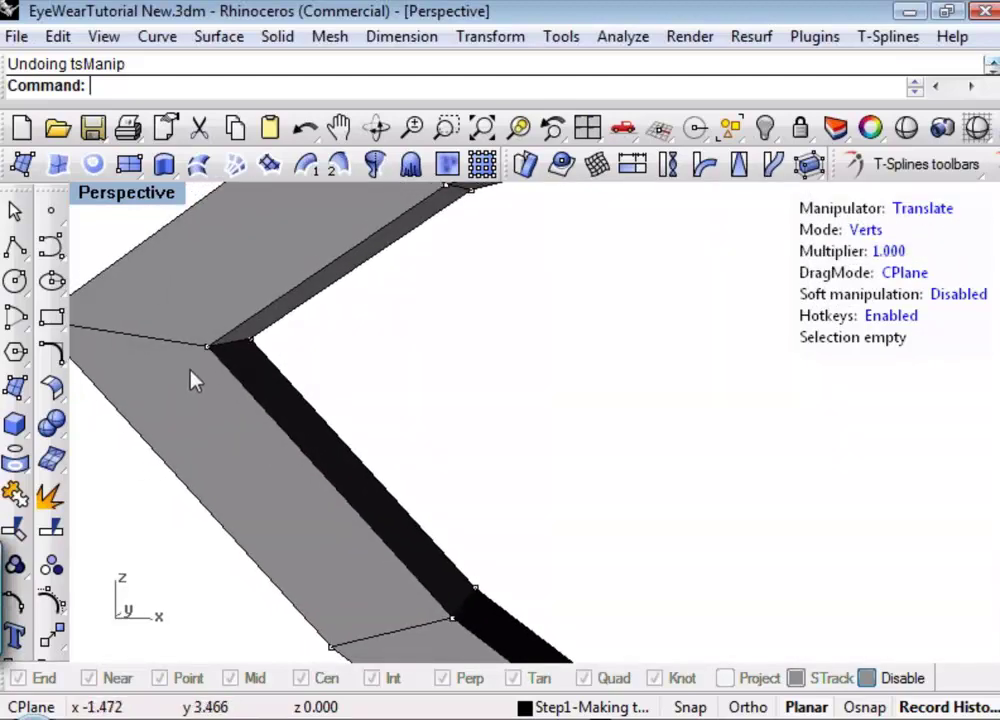
pyautogui.click(216, 338)
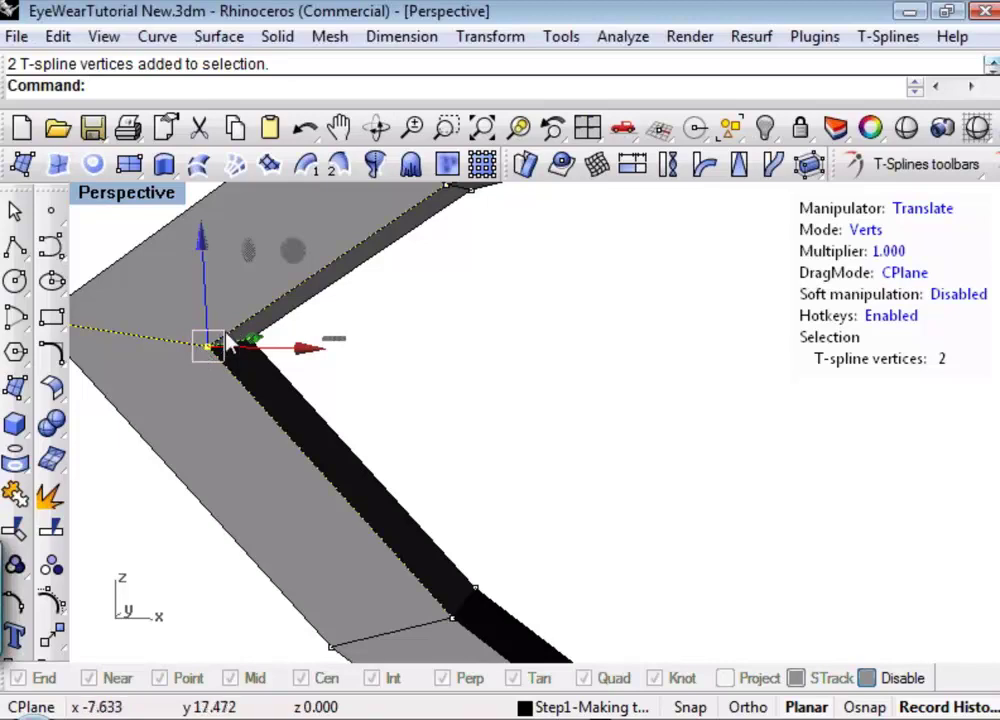
pyautogui.middleClick(252, 152)
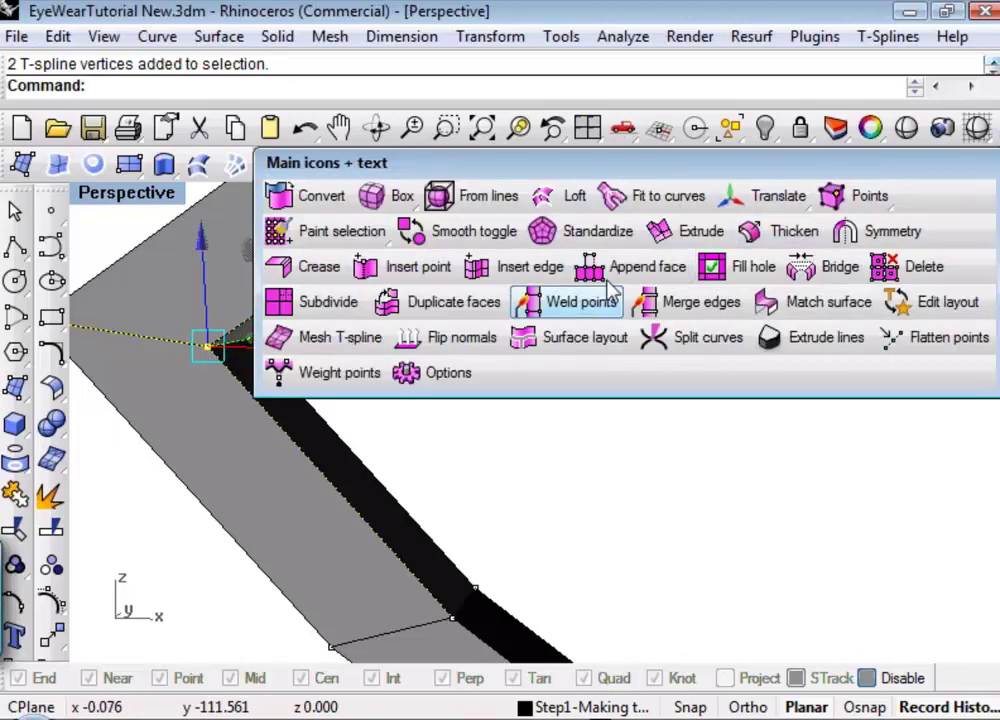
pyautogui.click(560, 301)
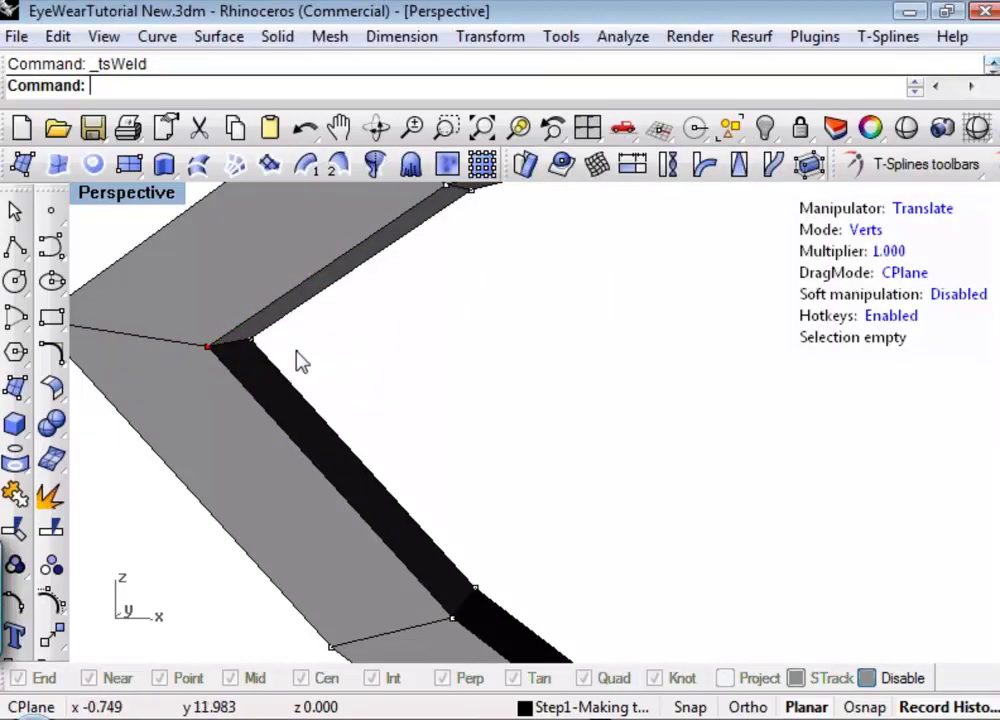
# Step: Weld the two coincident vertices at the back inner point of the rim's left corner seam
pyautogui.moveTo(297, 351); pyautogui.dragTo(210, 328)
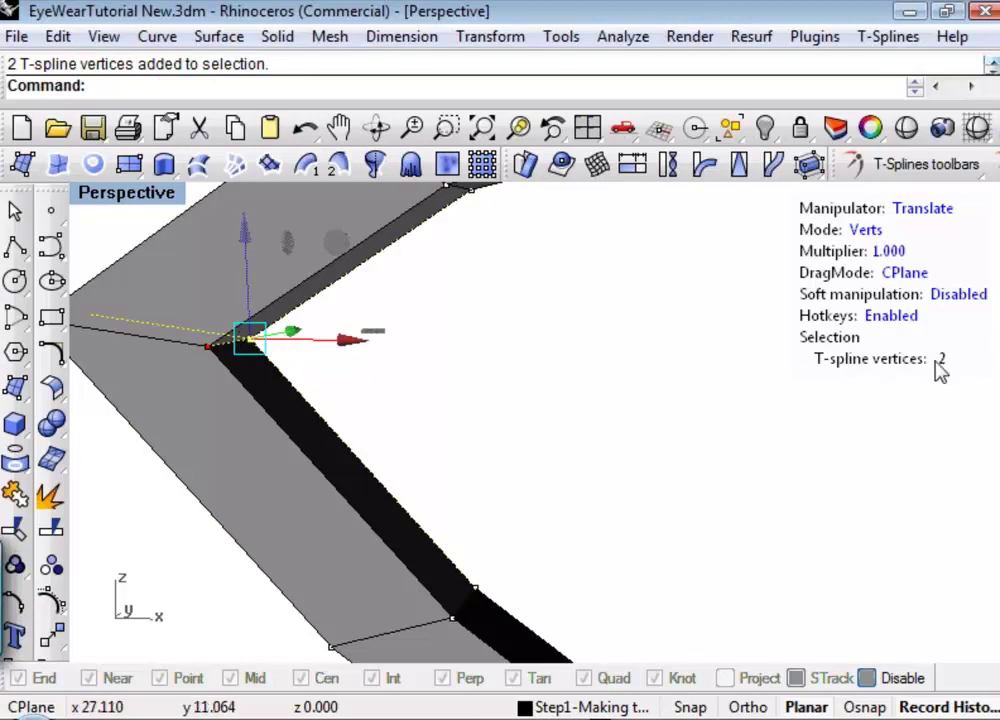
pyautogui.middleClick(254, 150)
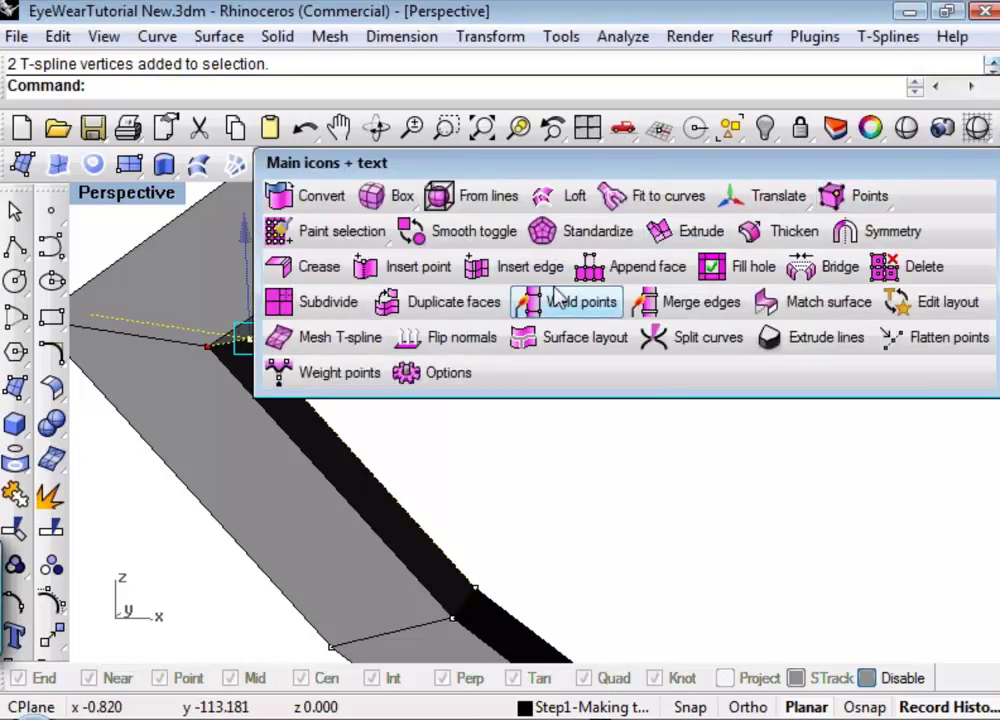
pyautogui.click(558, 303)
# Step: Try moving the welded front inner vertex, undo the move, and check the back inner vertex by selecting it
pyautogui.keyDown('shift'); pyautogui.moveTo(429, 368); pyautogui.dragTo(545, 399, button='right'); pyautogui.keyUp('shift')
pyautogui.click(335, 382)
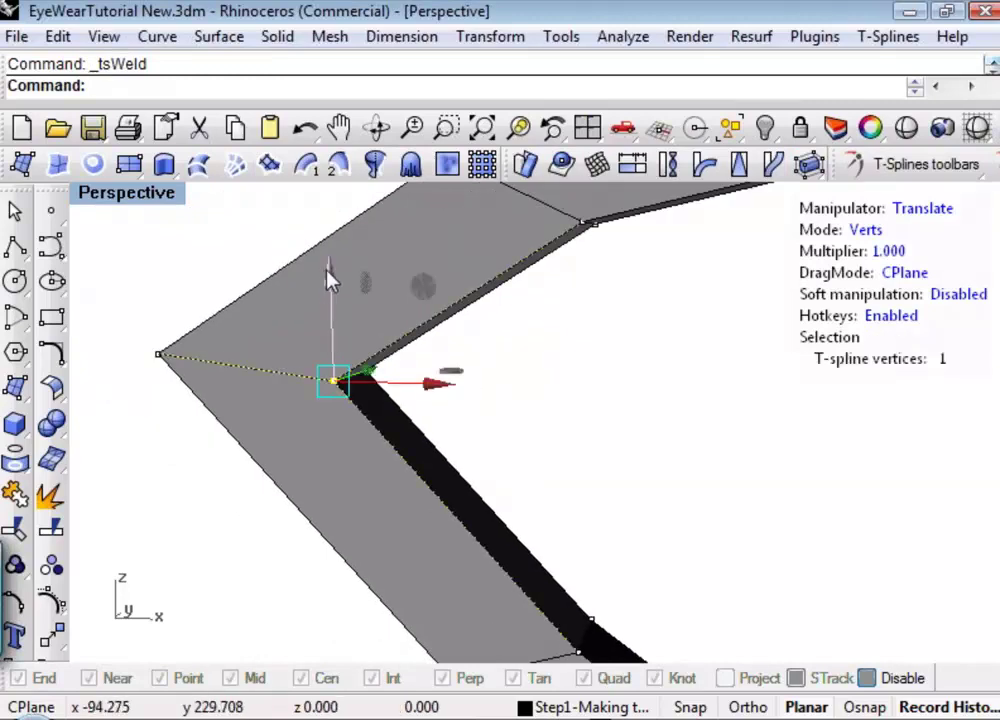
pyautogui.moveTo(327, 271); pyautogui.dragTo(361, 274)
pyautogui.hotkey('ctrl', 'z')
pyautogui.click(370, 376)
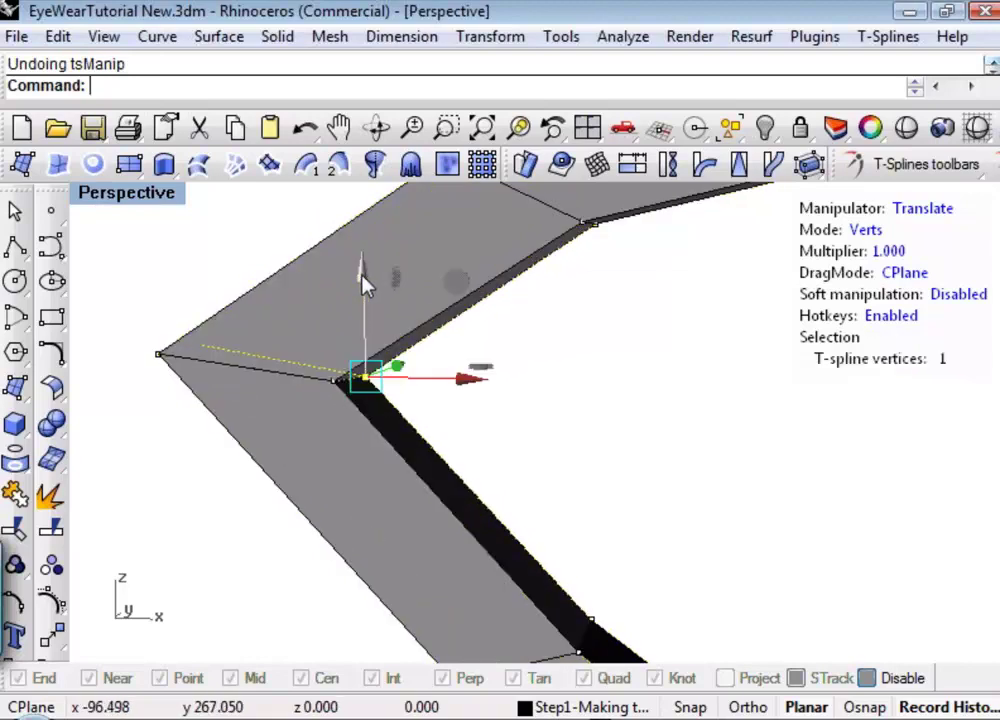
pyautogui.click(628, 485)
# Step: Try moving one of the unwelded front outer vertices at the left corner downward, and undo the move
pyautogui.click(160, 355)
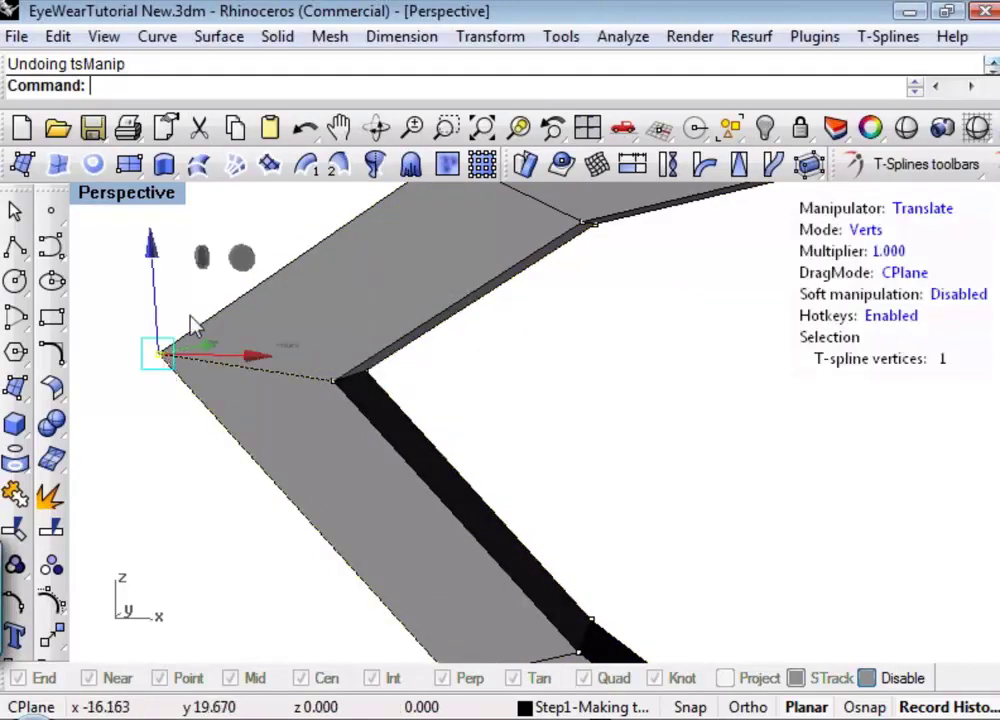
pyautogui.moveTo(155, 240); pyautogui.dragTo(156, 335)
pyautogui.moveTo(529, 502); pyautogui.dragTo(561, 487, button='right')
pyautogui.hotkey('ctrl', 'z')
pyautogui.click(565, 483)
# Step: Examine the outer side of the rim's left corner, where the seam is still unwelded, and review the T-Splines tools
pyautogui.scroll(-5, 570, 479)
pyautogui.keyDown('shift'); pyautogui.moveTo(544, 440); pyautogui.dragTo(517, 452, button='right'); pyautogui.keyUp('shift')
pyautogui.keyDown('shift'); pyautogui.moveTo(616, 505); pyautogui.dragTo(493, 396, button='right'); pyautogui.keyUp('shift')
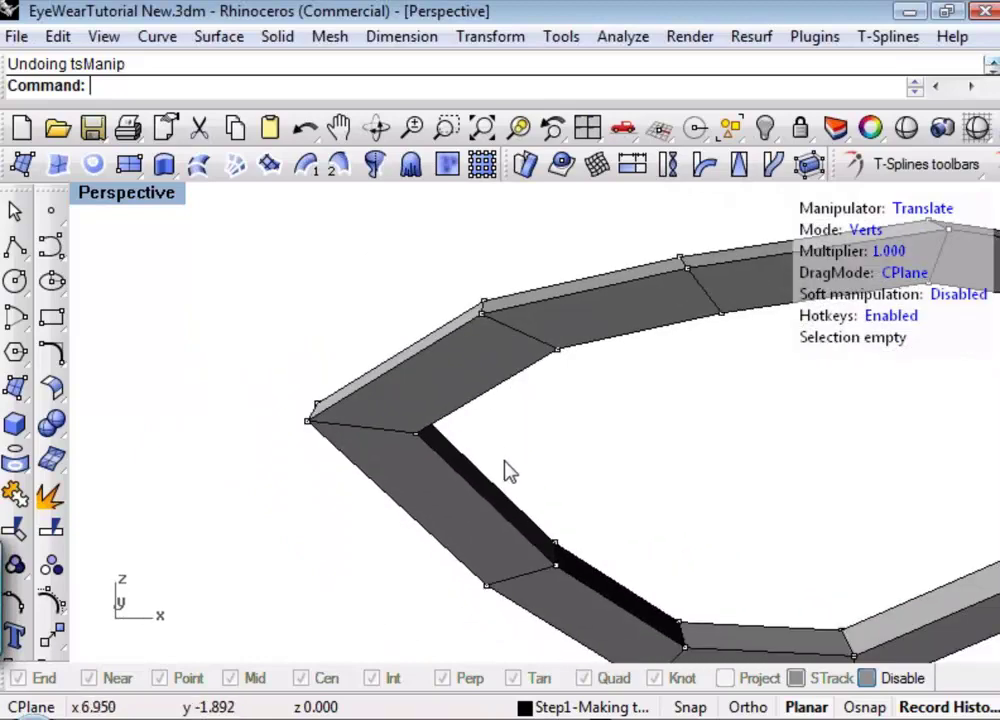
pyautogui.moveTo(505, 462); pyautogui.dragTo(523, 462, button='right')
pyautogui.keyDown('ctrl'); pyautogui.moveTo(370, 435); pyautogui.dragTo(370, 412, button='right'); pyautogui.keyUp('ctrl')
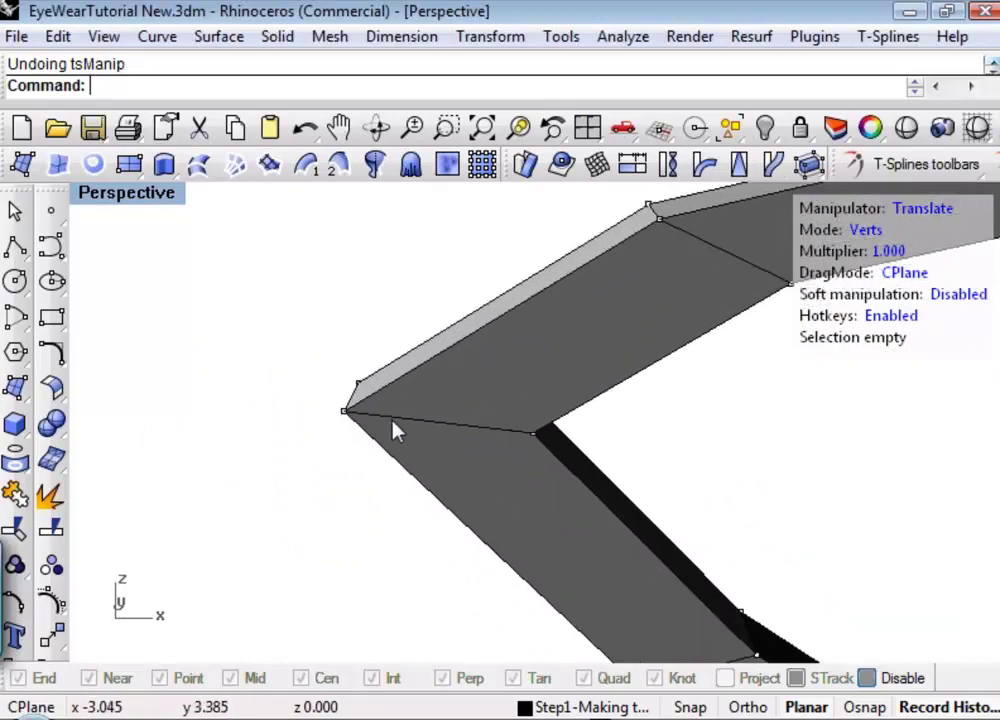
pyautogui.click(926, 164)
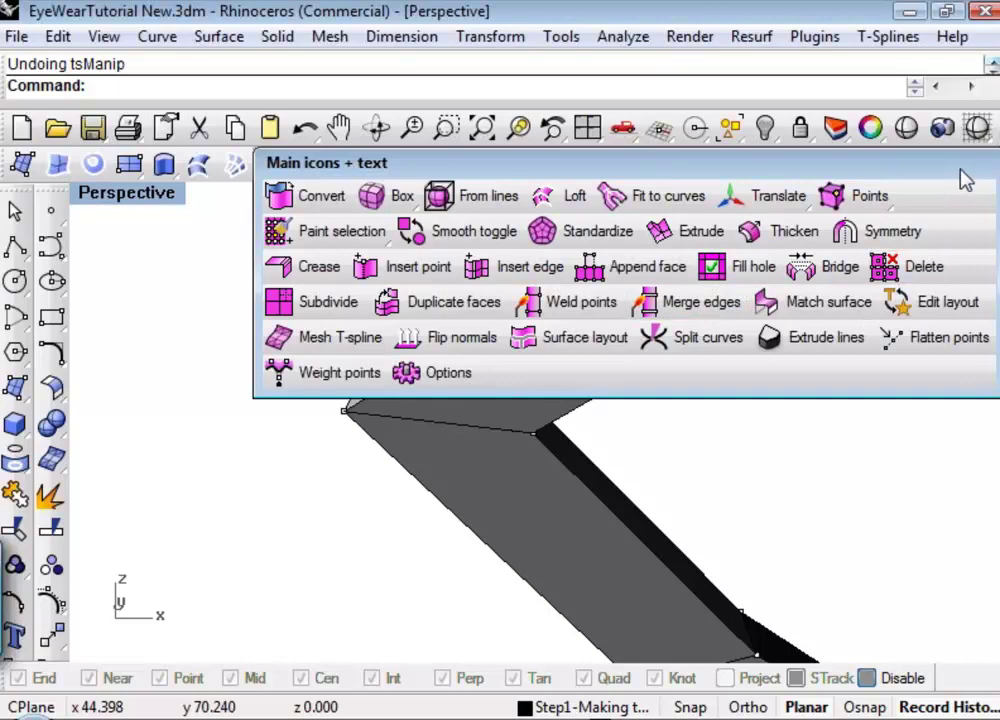
pyautogui.click(744, 470)
pyautogui.keyDown('shift'); pyautogui.moveTo(627, 454); pyautogui.dragTo(606, 453, button='right'); pyautogui.keyUp('shift')
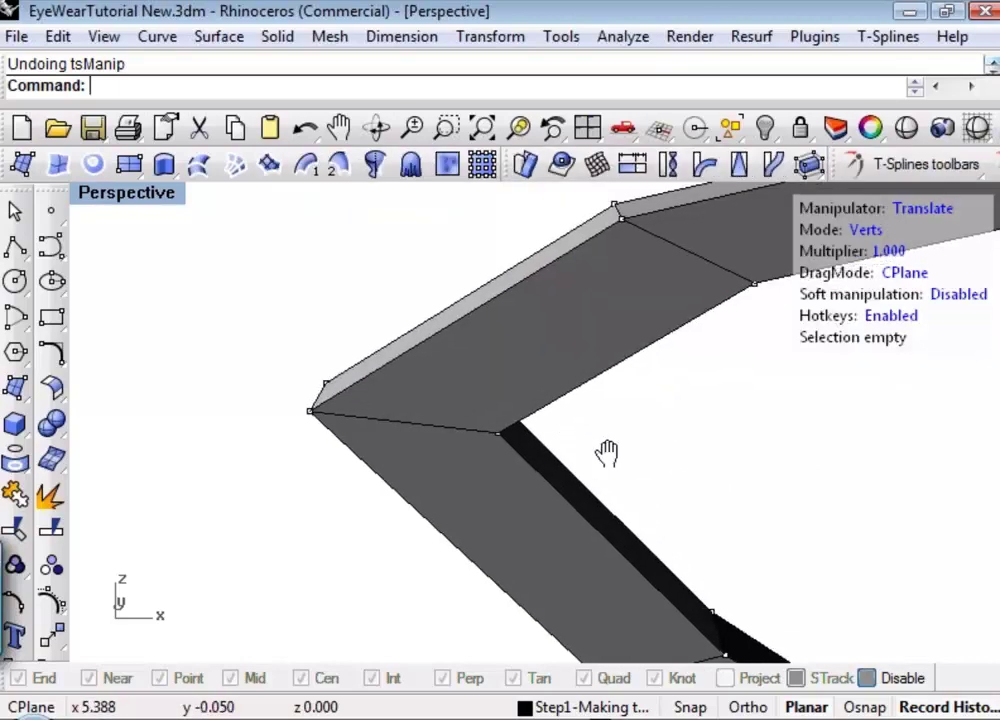
# Step: Open the outer side of the rim's left corner by moving its upper outer edge up and its lower outer edge down
pyautogui.click(315, 398)
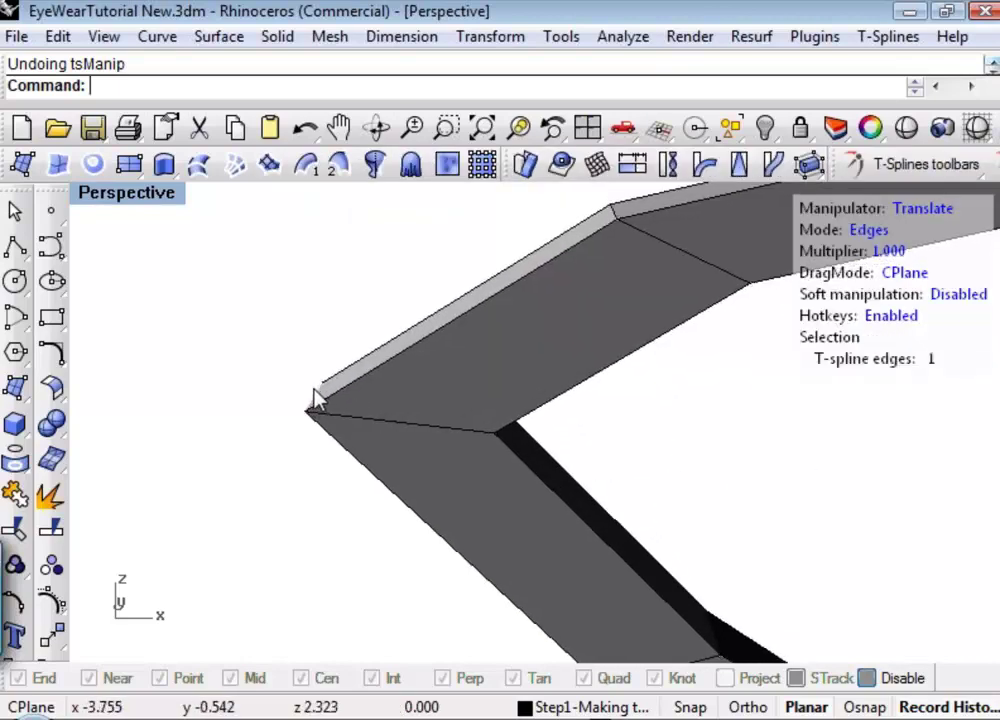
pyautogui.moveTo(311, 303); pyautogui.dragTo(337, 218)
pyautogui.click(315, 394)
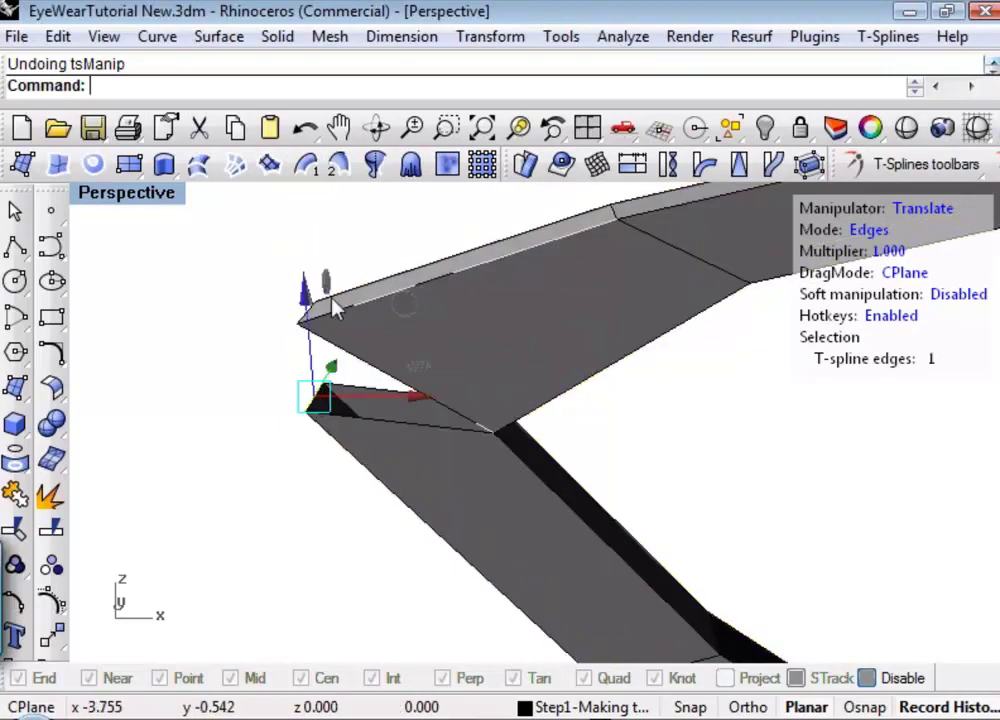
pyautogui.moveTo(304, 292); pyautogui.dragTo(310, 437)
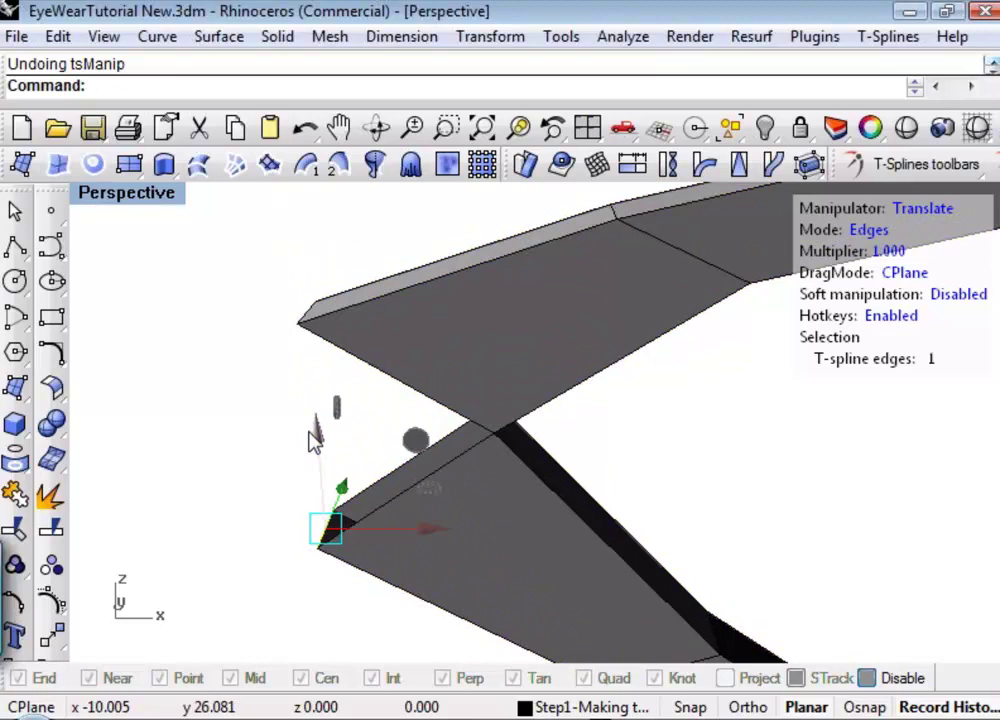
# Step: Move both separated outer edges of the left corner inward along X until the front edges of the opening stand vertical
pyautogui.keyDown('shift'); pyautogui.click(308, 318); pyautogui.keyUp('shift')
pyautogui.moveTo(437, 442); pyautogui.dragTo(617, 455)
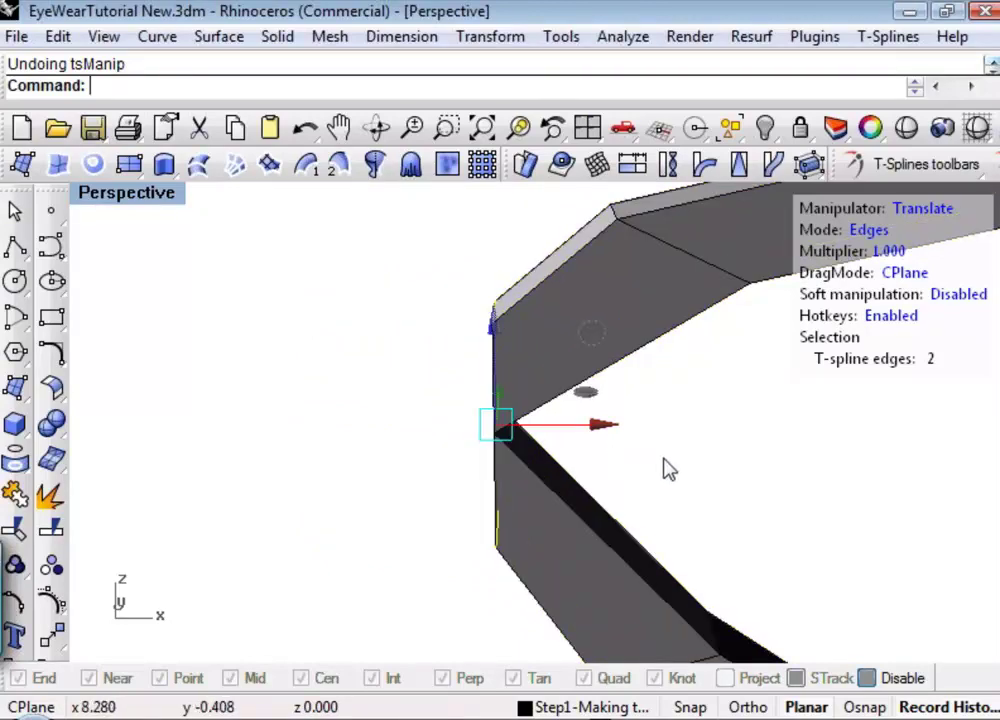
pyautogui.moveTo(668, 470); pyautogui.dragTo(587, 473, button='right')
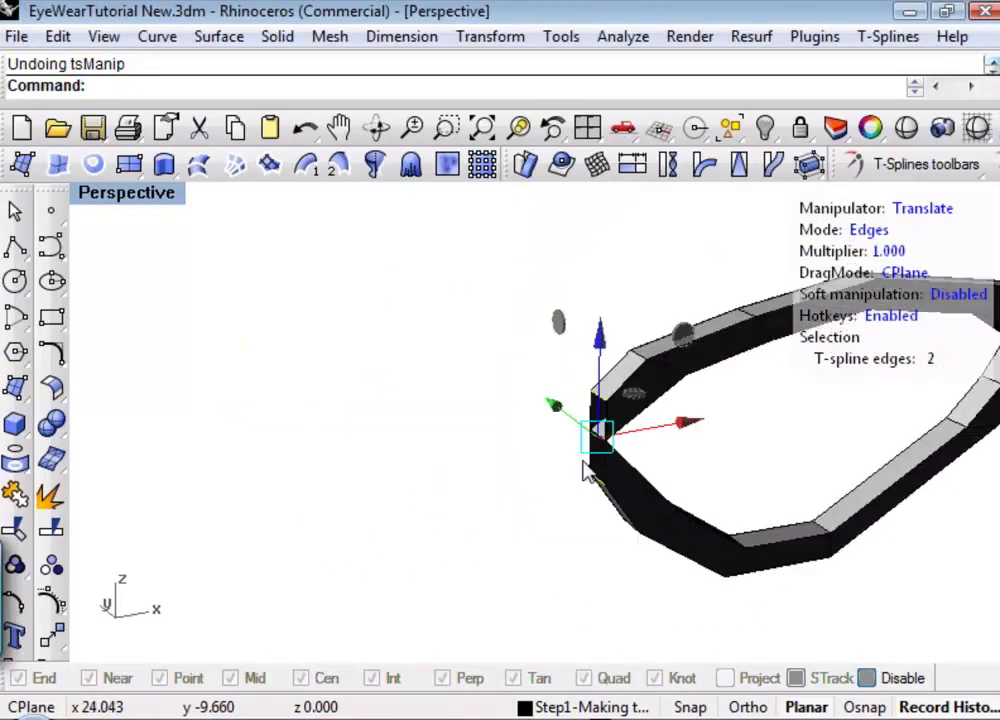
pyautogui.scroll(4, 714, 449)
pyautogui.keyDown('shift'); pyautogui.moveTo(706, 447); pyautogui.dragTo(640, 449, button='right'); pyautogui.keyUp('shift')
pyautogui.click(588, 451)
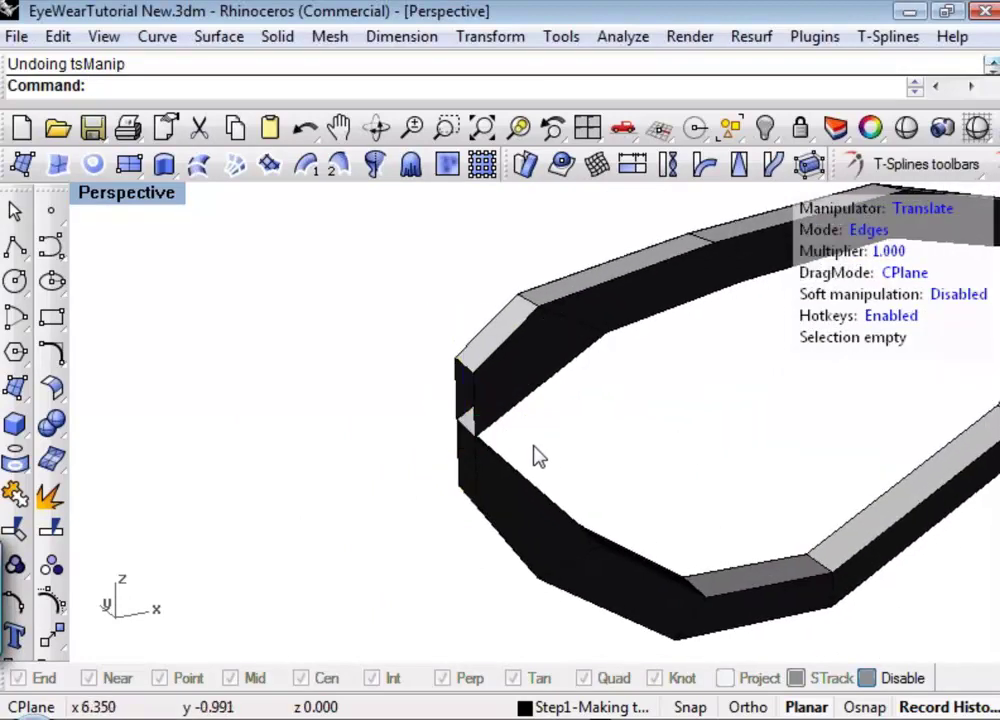
# Step: Extrude the six edges around the left corner's opening outward along X to form a short bridge stub
pyautogui.scroll(2, 535, 455)
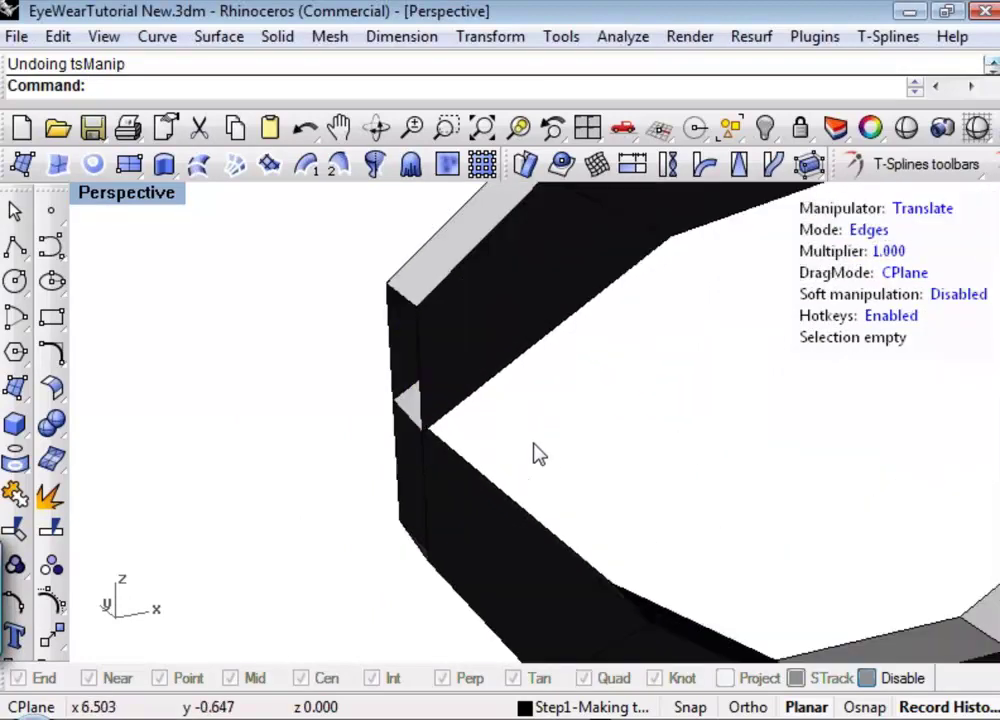
pyautogui.click(418, 376)
pyautogui.keyDown('shift'); pyautogui.click(425, 480); pyautogui.keyUp('shift')
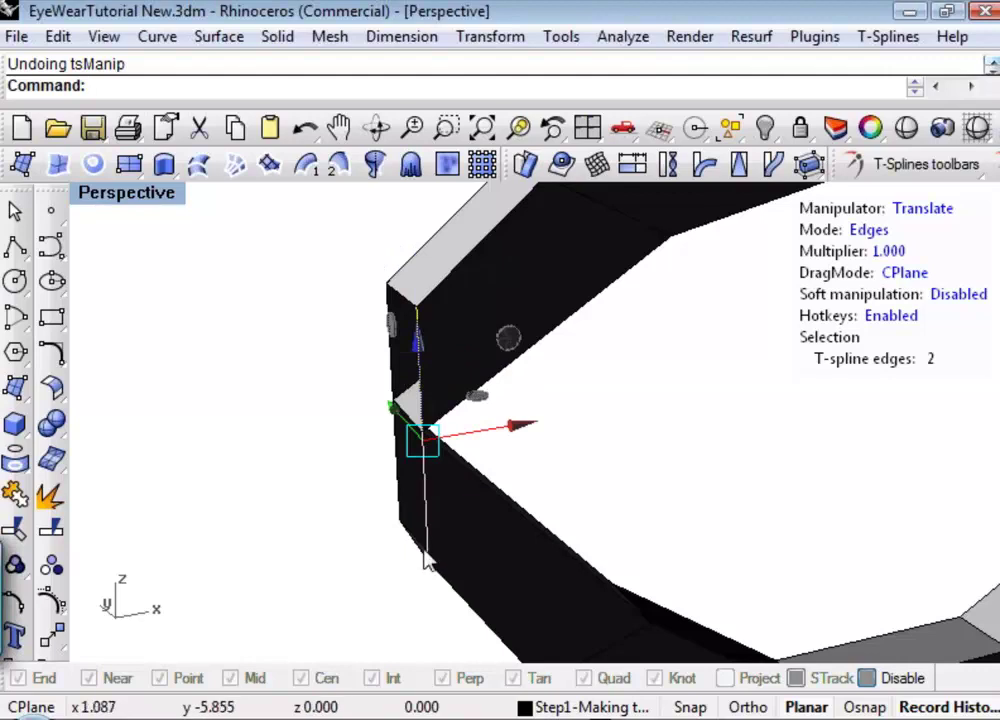
pyautogui.keyDown('shift'); pyautogui.click(425, 540); pyautogui.keyUp('shift')
pyautogui.keyDown('shift'); pyautogui.click(400, 497); pyautogui.keyUp('shift')
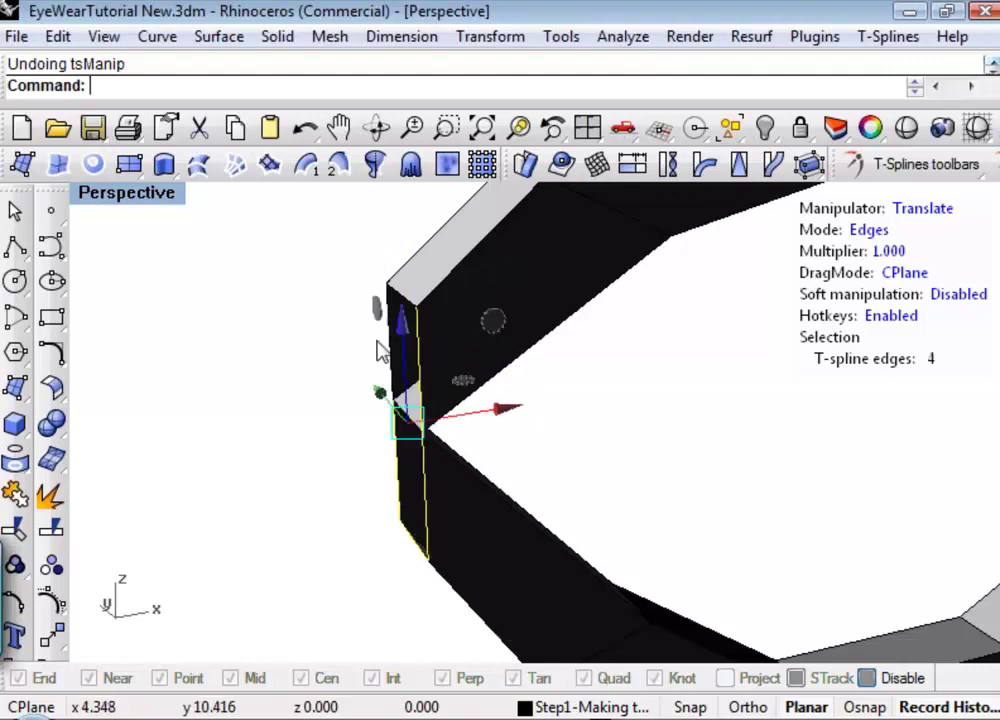
pyautogui.keyDown('shift'); pyautogui.click(388, 353); pyautogui.keyUp('shift')
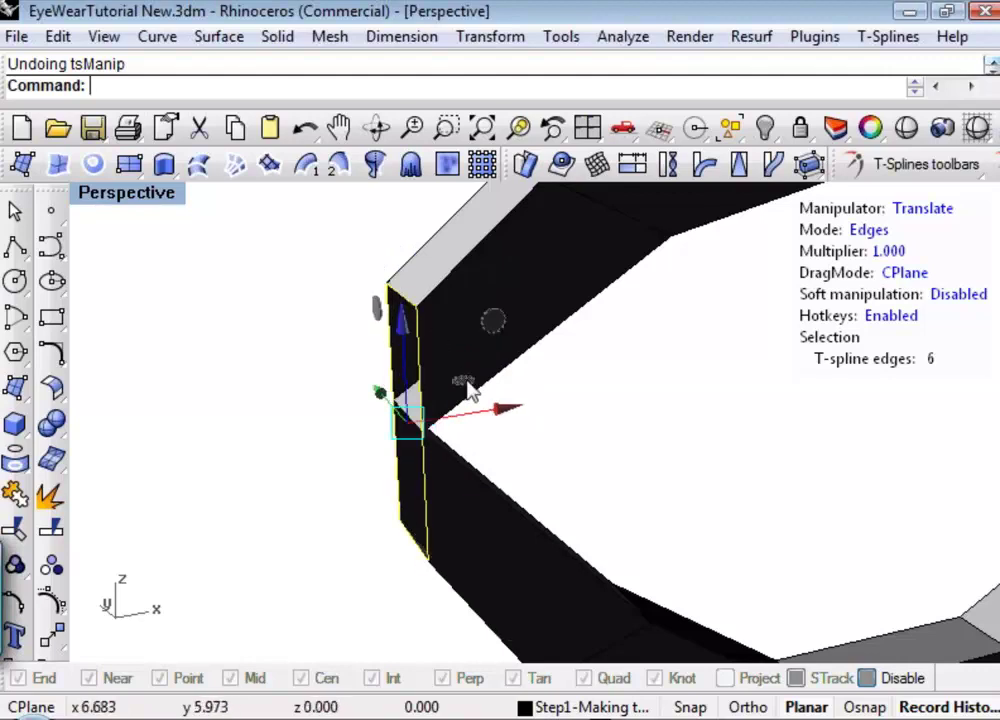
pyautogui.scroll(-2, 470, 390)
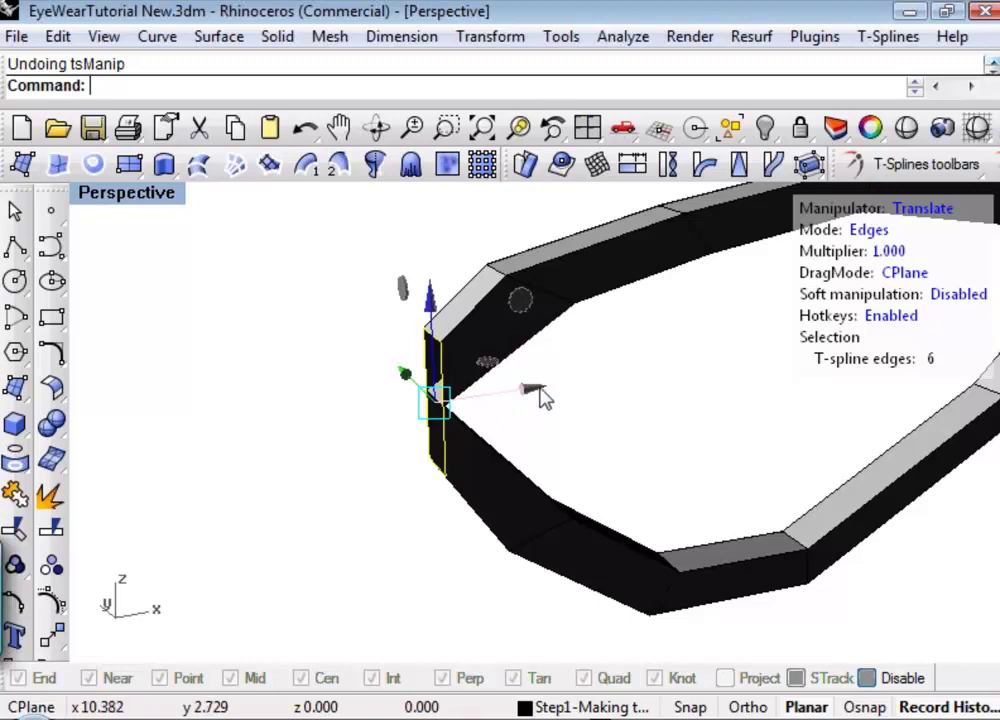
pyautogui.moveTo(540, 397); pyautogui.dragTo(504, 412)
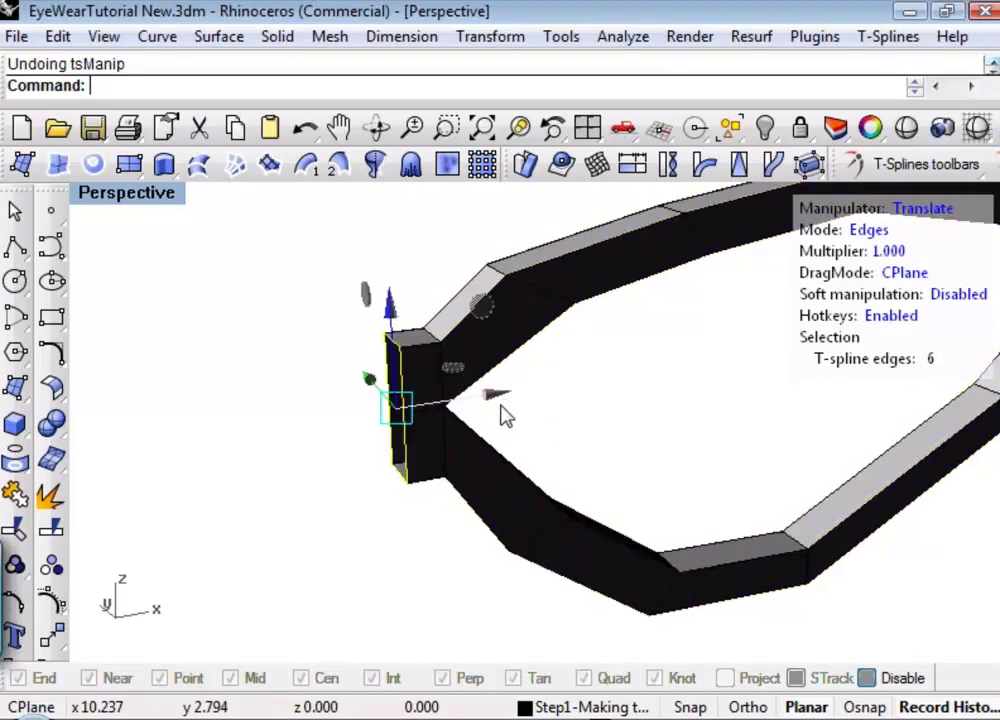
pyautogui.moveTo(600, 447); pyautogui.dragTo(542, 455, button='right')
pyautogui.click(438, 440)
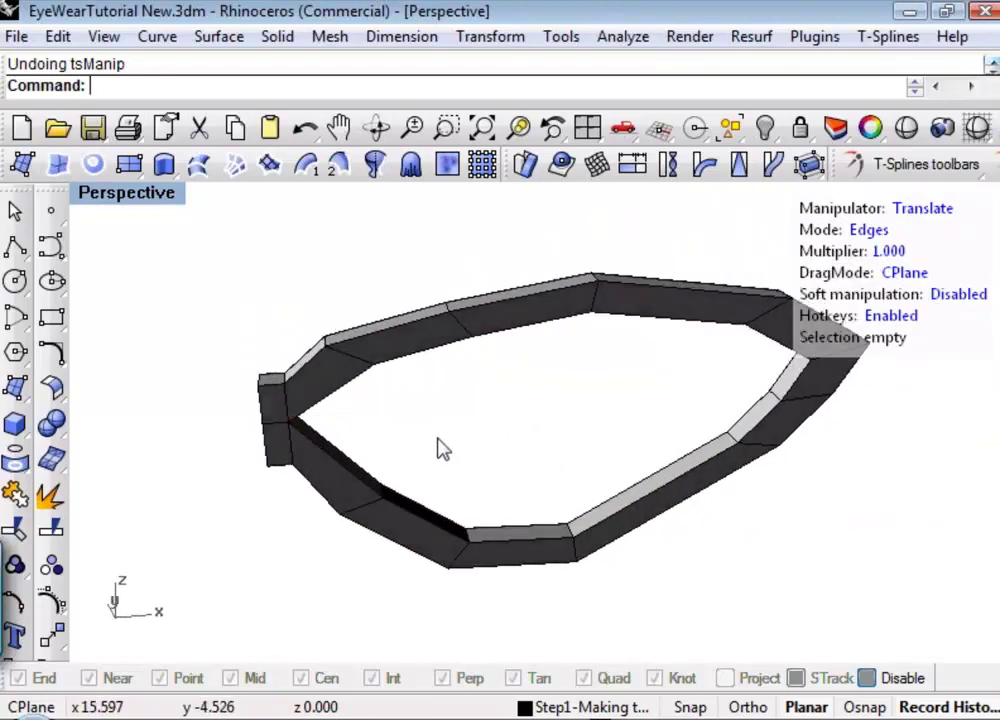
# Step: Switch the rim to smooth display and check the transition into the bridge stub
pyautogui.moveTo(434, 442)
pyautogui.keyDown('shift'); pyautogui.mouseDown(button='right')
pyautogui.moveTo(458, 422)
pyautogui.moveTo(495, 444)
pyautogui.moveTo(489, 489)
pyautogui.moveTo(357, 462)
pyautogui.moveTo(530, 474)
pyautogui.moveTo(464, 453)
pyautogui.moveTo(440, 465)
pyautogui.mouseUp(button='right'); pyautogui.keyUp('shift')
pyautogui.press('Tab')
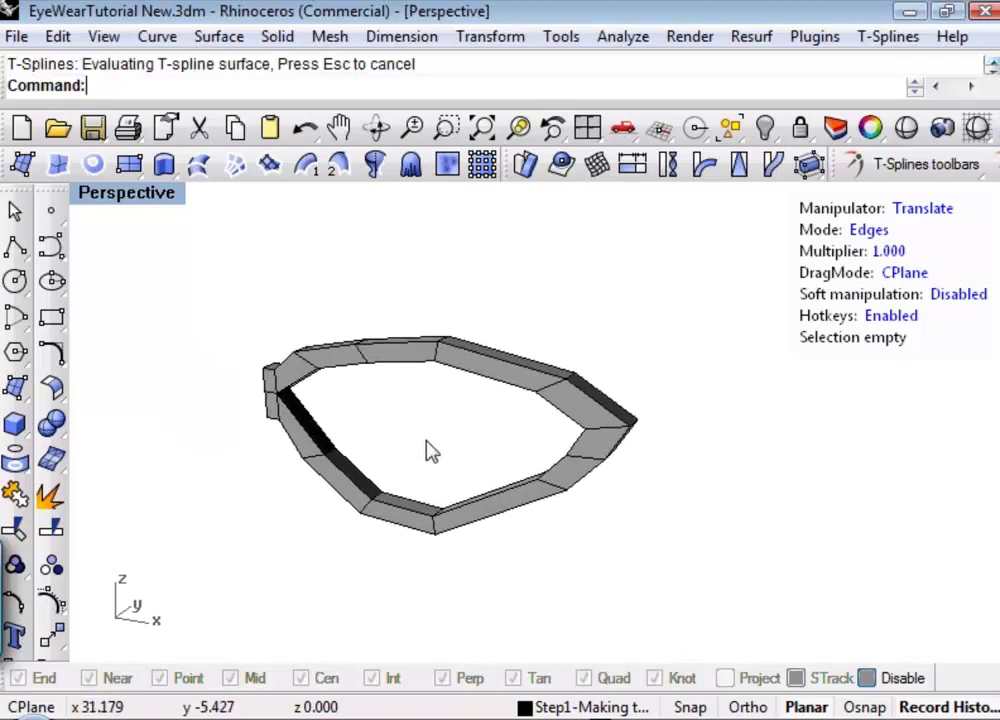
pyautogui.scroll(8, 318, 425)
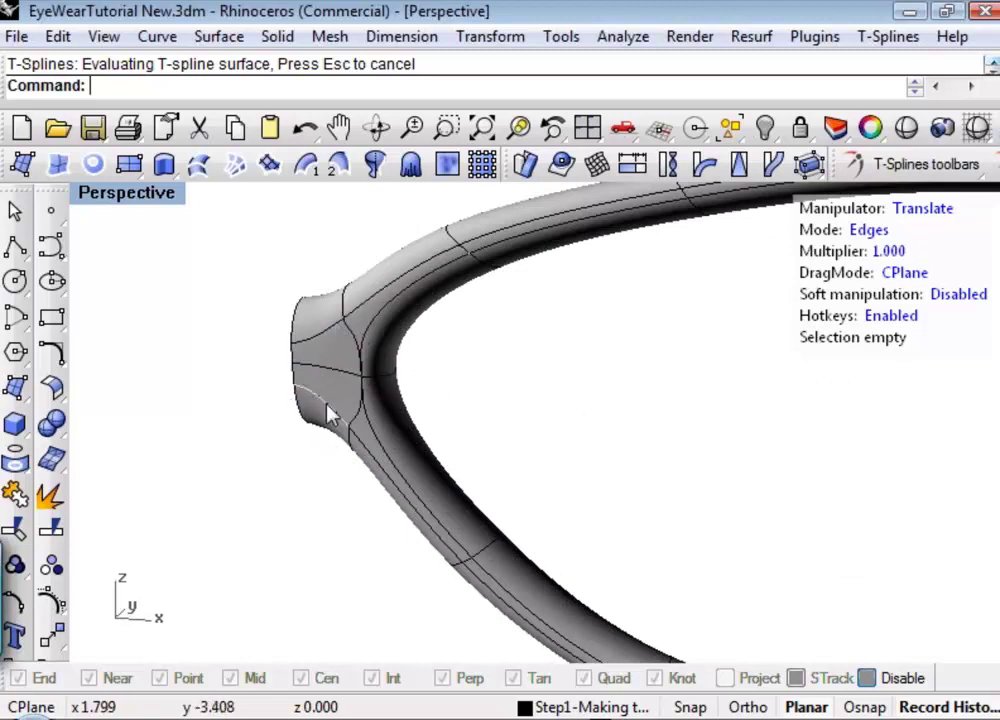
pyautogui.scroll(-8, 337, 380)
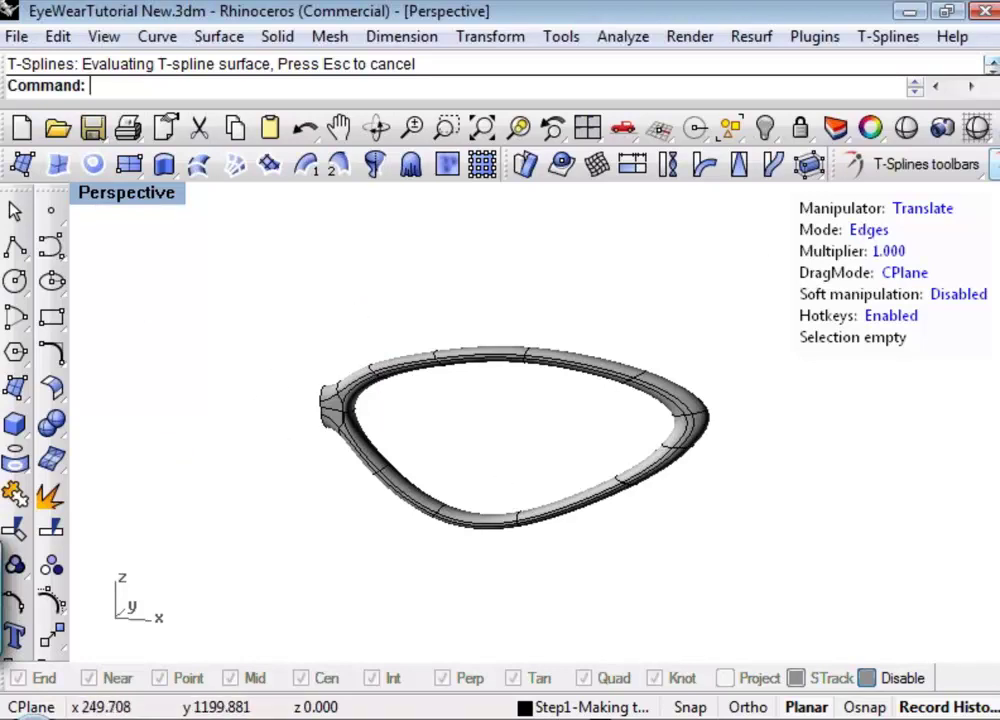
# Step: Try applying T-Splines Symmetry to the rim with YSymmetry set to Yes, and undo it
pyautogui.click(995, 165)
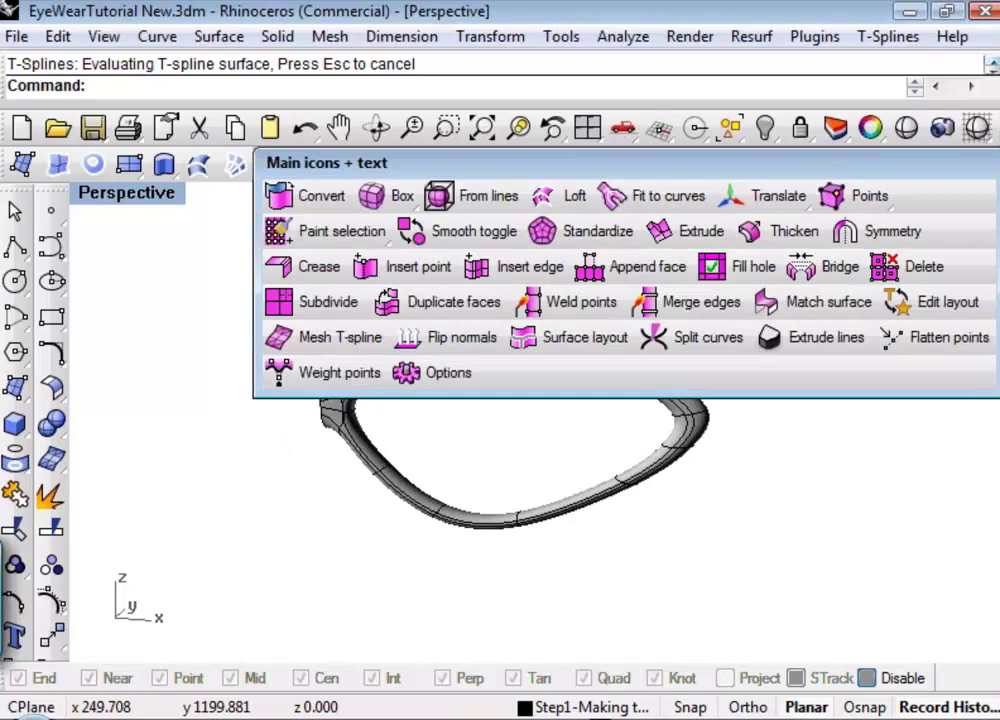
pyautogui.click(900, 240)
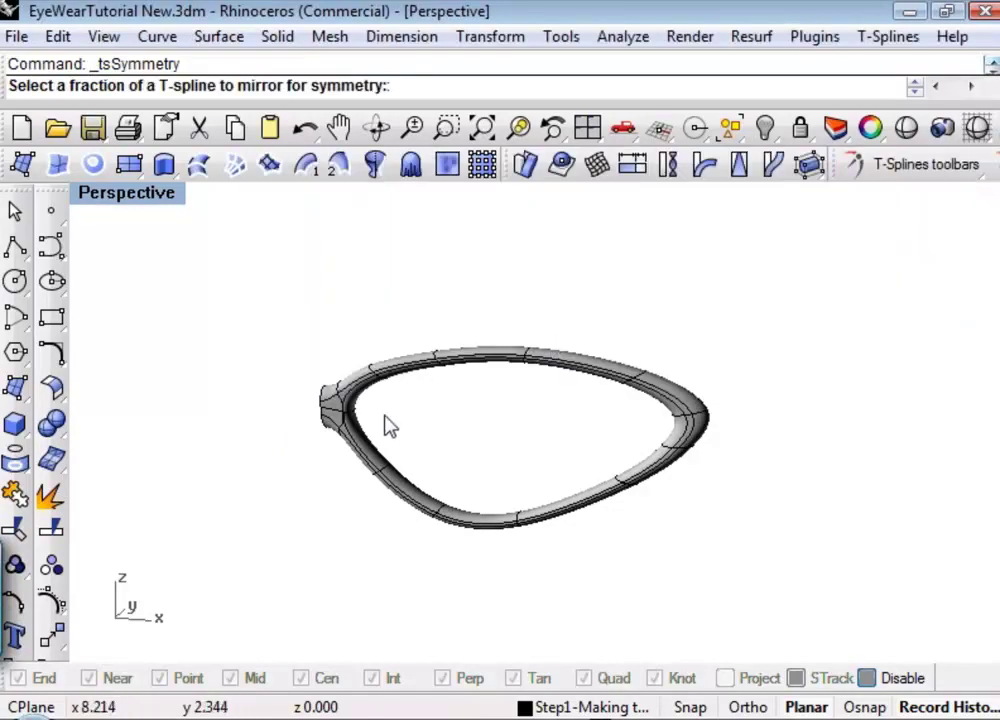
pyautogui.click(333, 428)
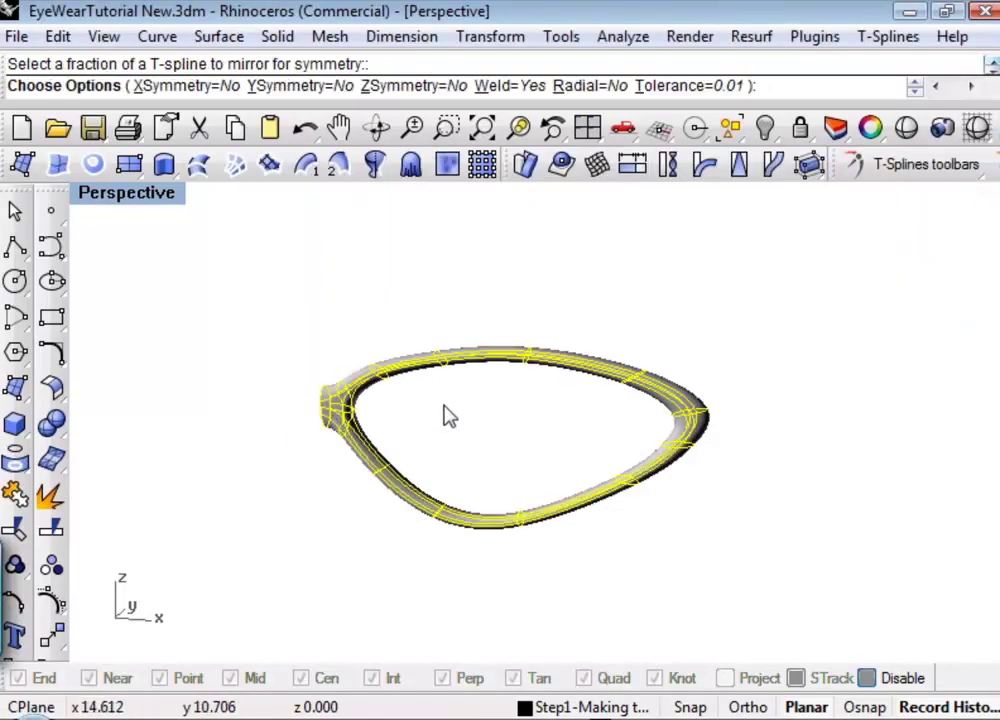
pyautogui.moveTo(447, 435)
pyautogui.mouseDown(button='right')
pyautogui.moveTo(487, 415)
pyautogui.moveTo(440, 458)
pyautogui.moveTo(446, 444)
pyautogui.mouseUp(button='right')
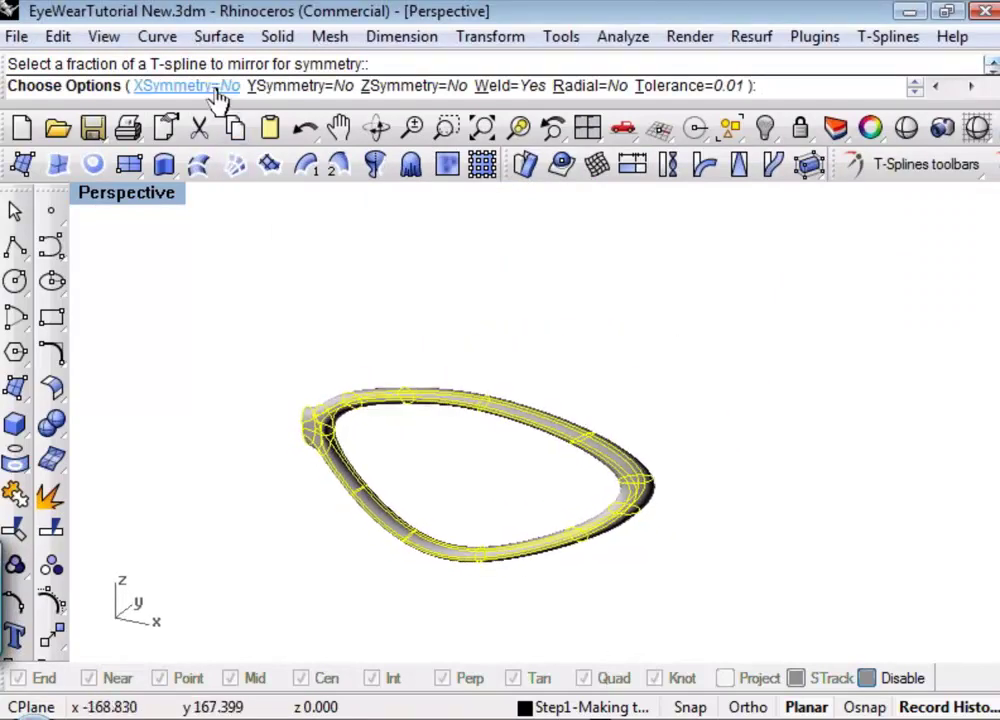
pyautogui.click(296, 86)
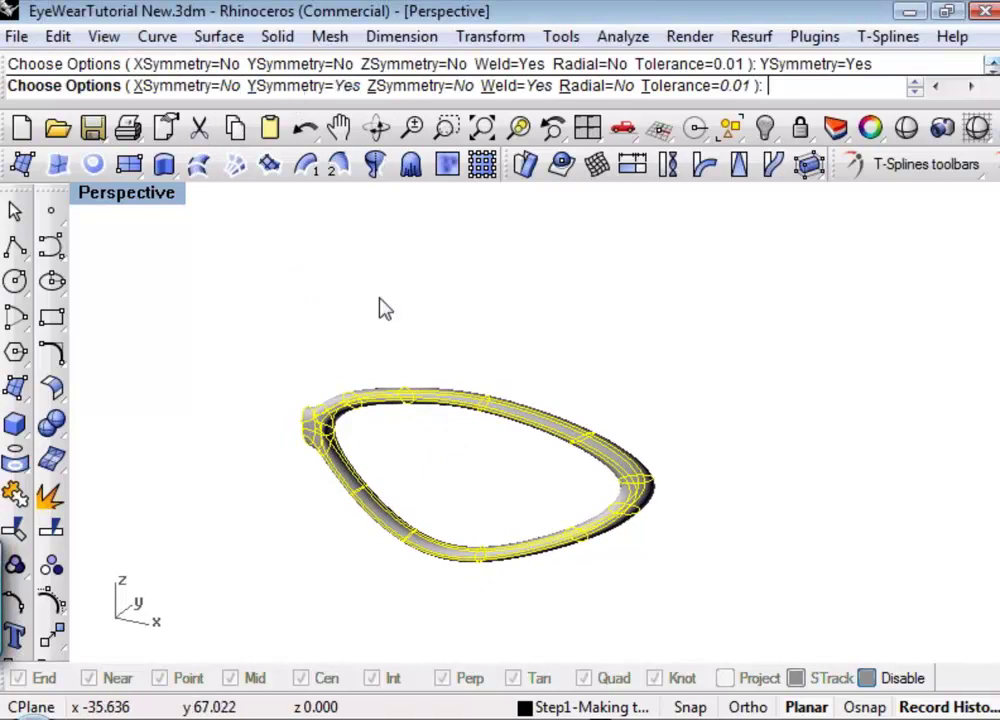
pyautogui.press('Return')
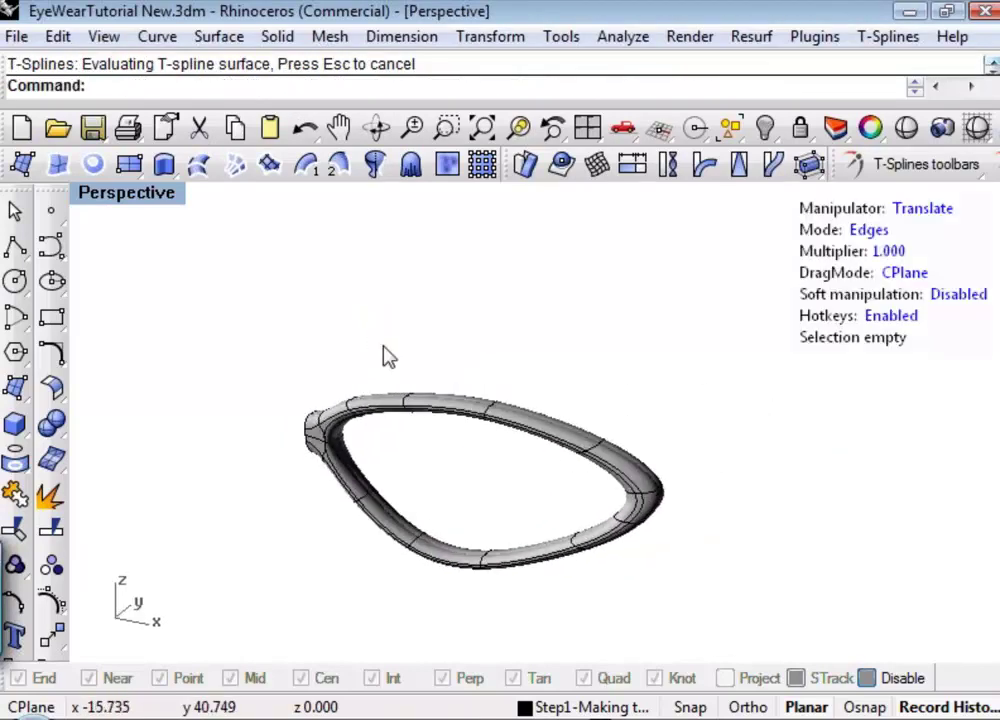
pyautogui.hotkey('ctrl', 'z')
pyautogui.click(413, 424)
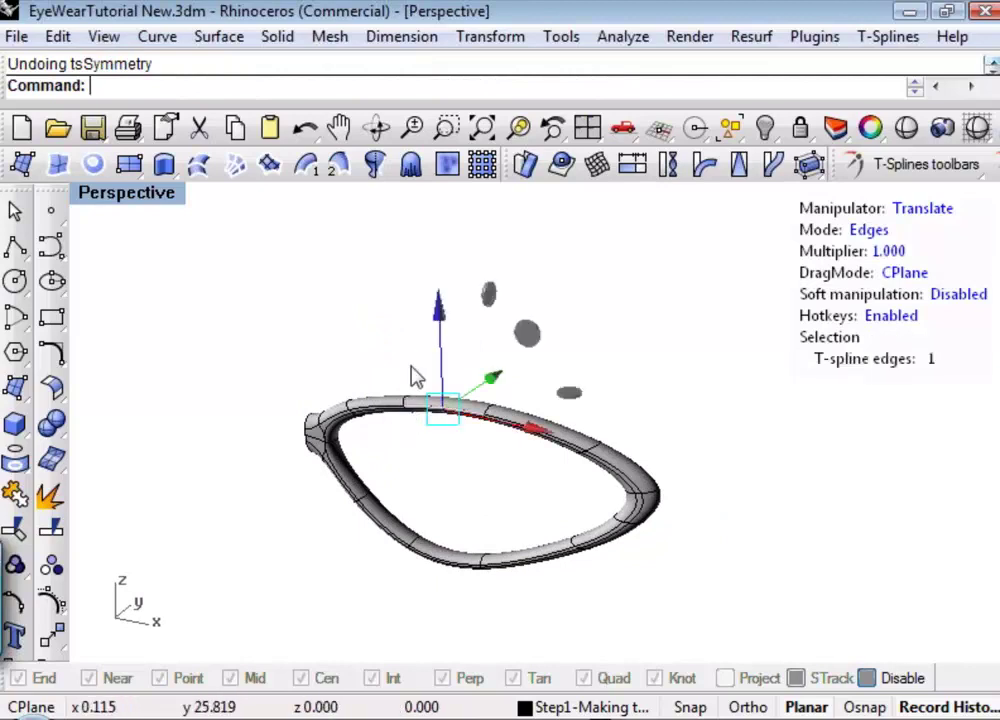
pyautogui.click(313, 313)
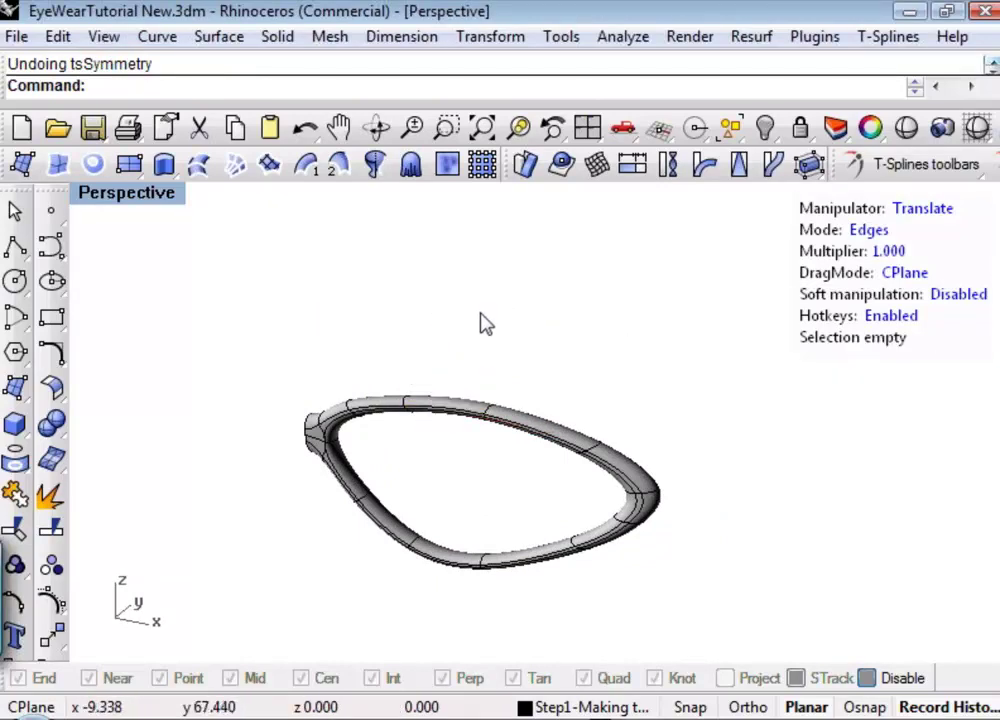
# Step: Mirror the whole rim into a second rim using T-Splines Symmetry with XSymmetry set to Yes and Weld left at Yes
pyautogui.click(464, 410)
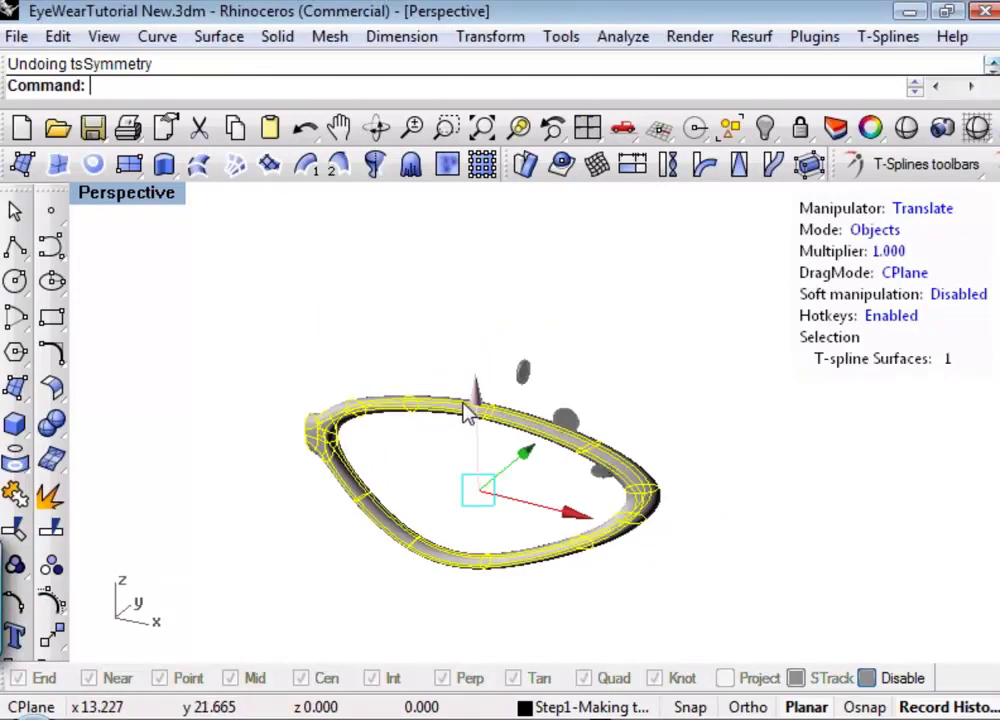
pyautogui.click(375, 163)
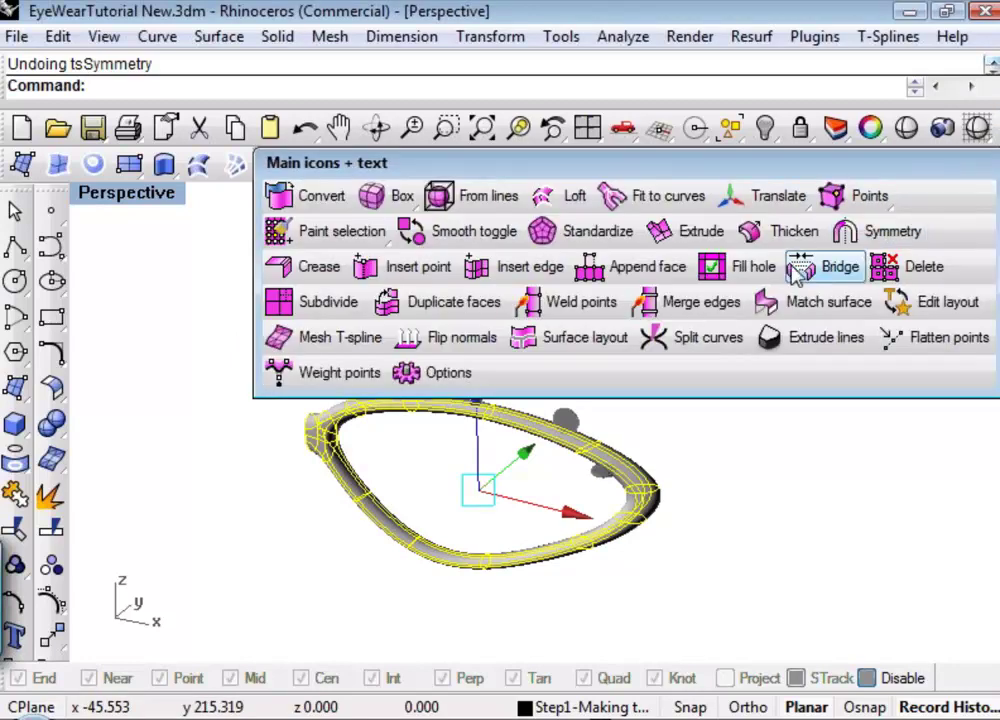
pyautogui.click(844, 230)
pyautogui.click(315, 87)
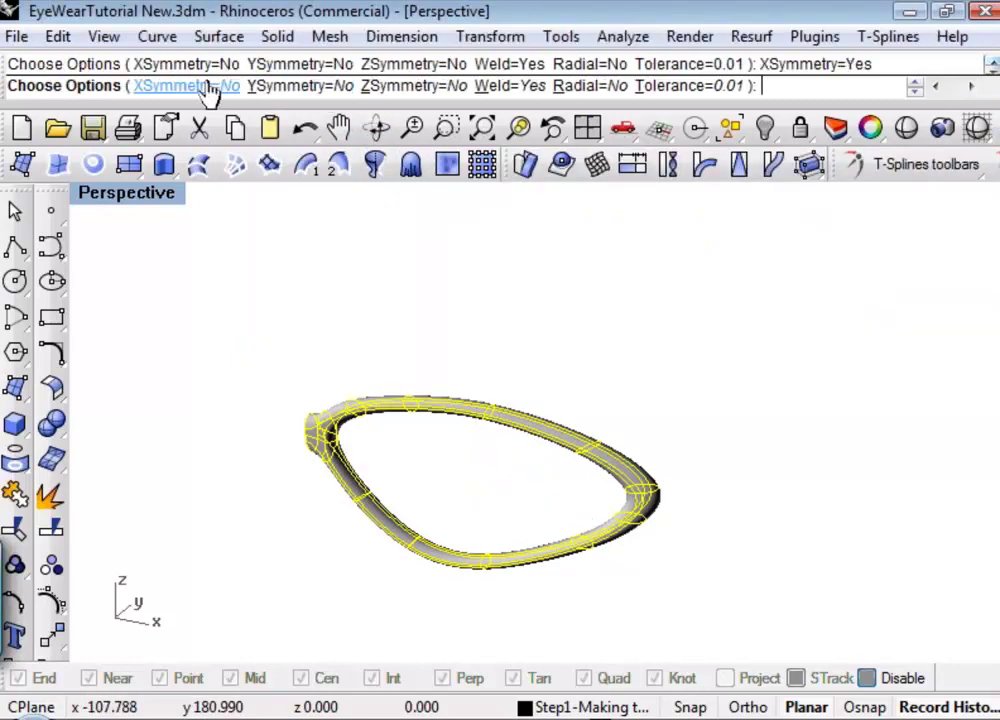
pyautogui.click(205, 87)
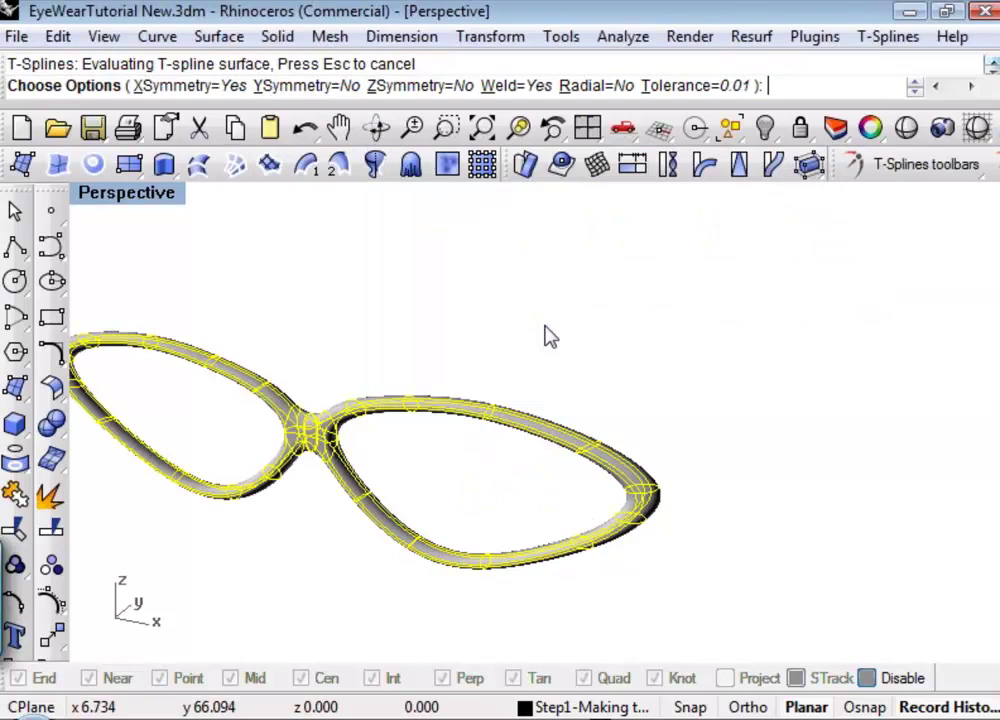
pyautogui.press('Return')
pyautogui.keyDown('shift'); pyautogui.moveTo(511, 318); pyautogui.dragTo(626, 313, button='right'); pyautogui.keyUp('shift')
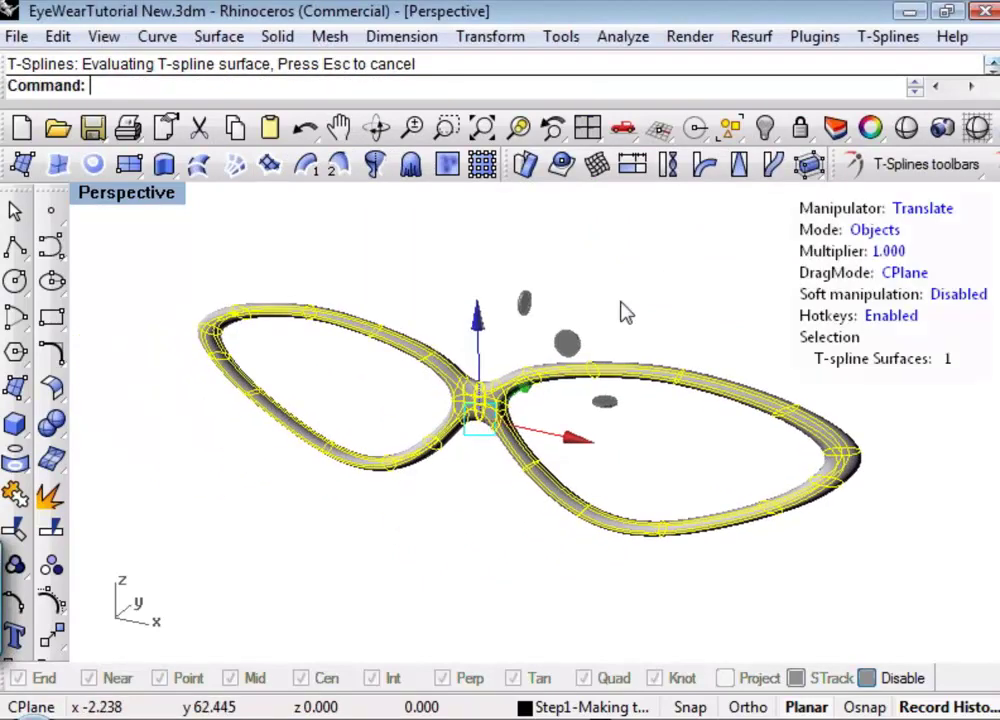
pyautogui.click(466, 500)
# Step: Examine the bridge between the two rims for a gap along the symmetry plane, and show its vertices
pyautogui.moveTo(480, 468); pyautogui.dragTo(462, 448, button='right')
pyautogui.scroll(9, 434, 352)
pyautogui.scroll(-6, 500, 410)
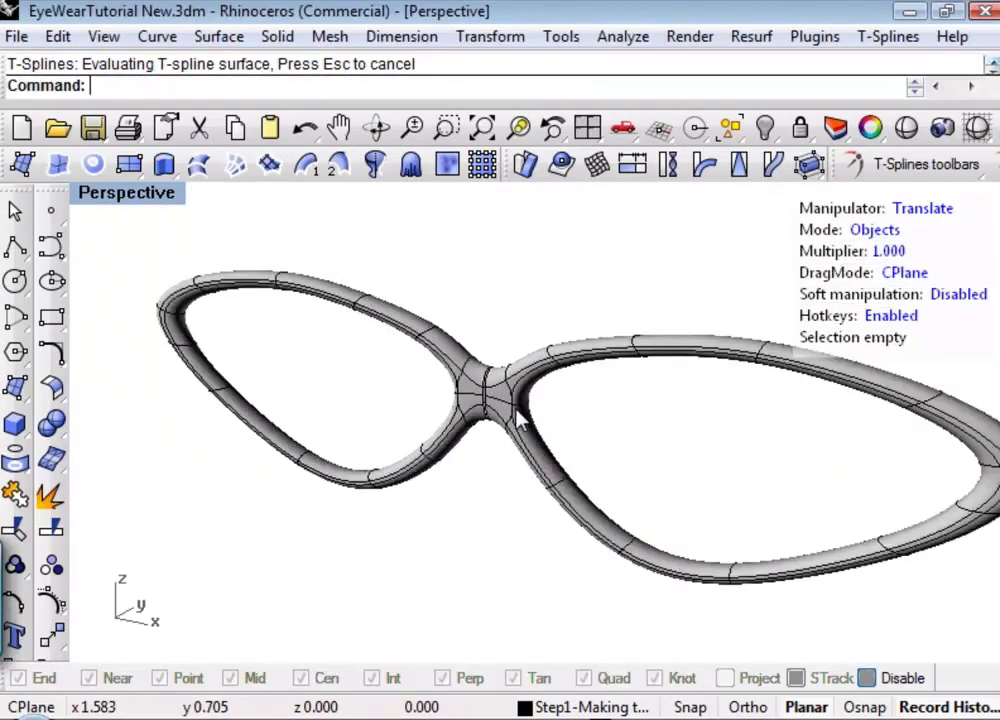
pyautogui.scroll(6, 598, 413)
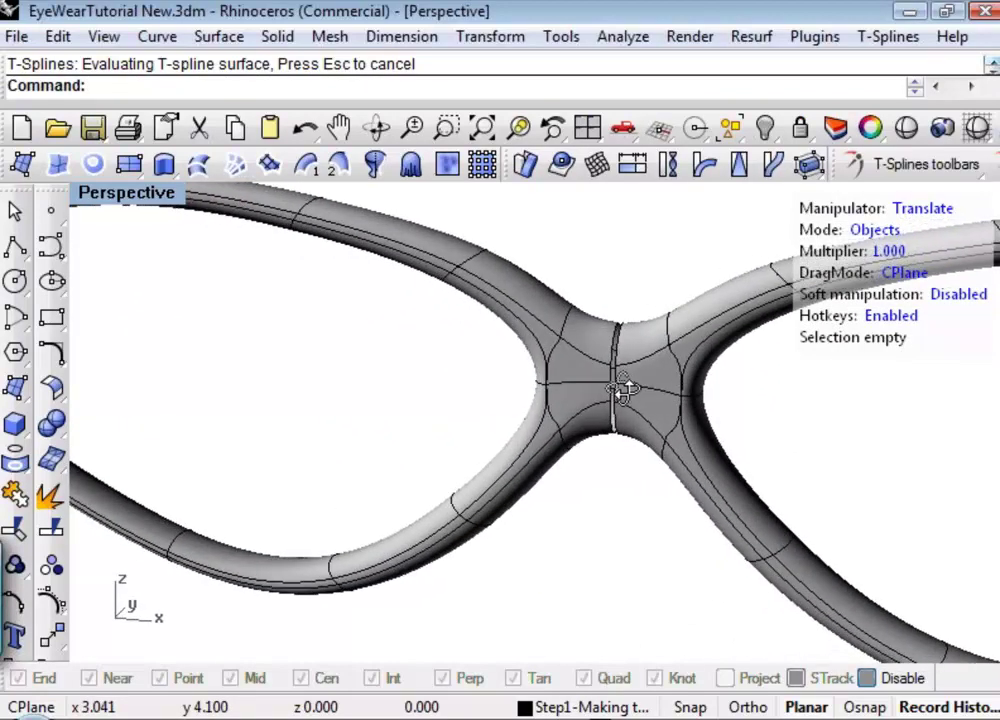
pyautogui.keyDown('shift'); pyautogui.moveTo(632, 390); pyautogui.dragTo(620, 376, button='right'); pyautogui.keyUp('shift')
pyautogui.moveTo(566, 390); pyautogui.dragTo(643, 390, button='right')
pyautogui.scroll(3, 625, 357)
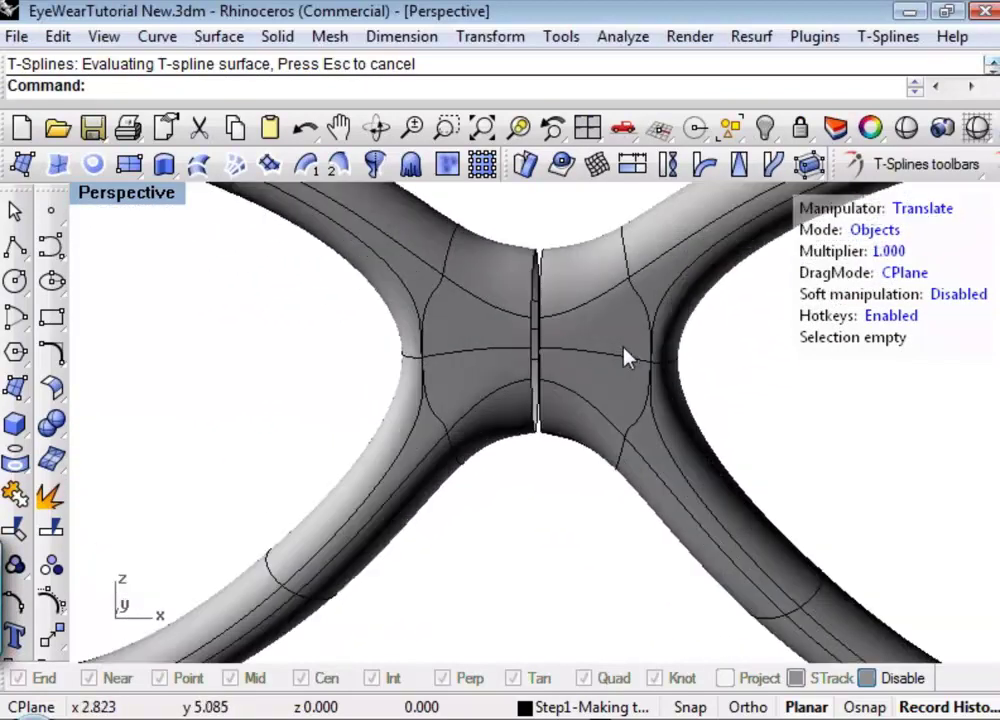
pyautogui.scroll(-3, 603, 364)
pyautogui.scroll(-3, 575, 388)
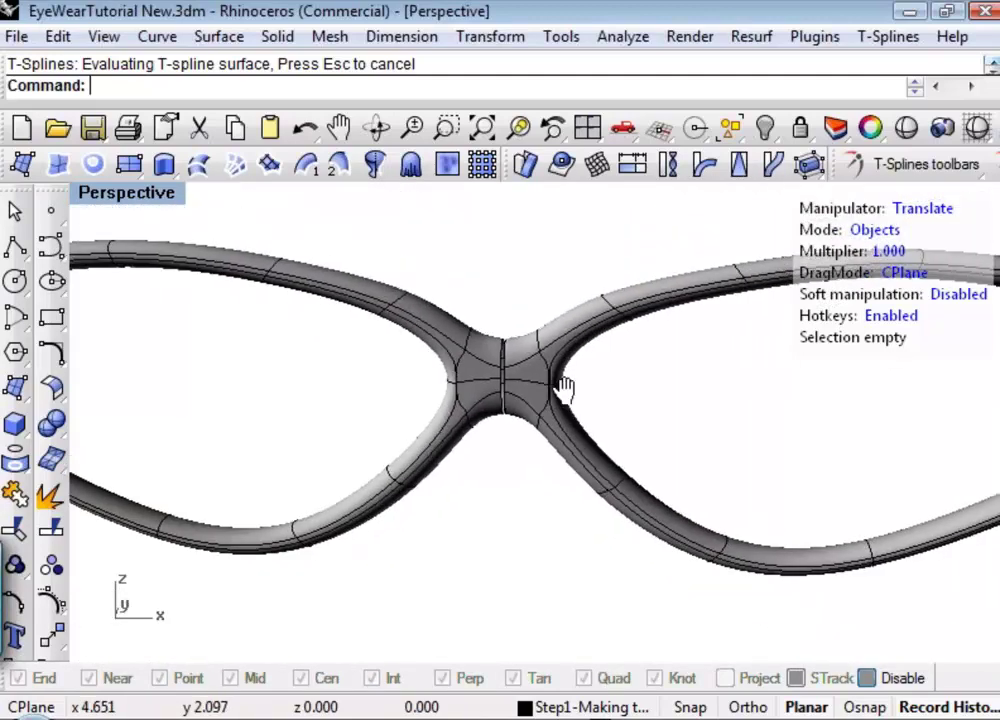
pyautogui.moveTo(558, 388); pyautogui.dragTo(620, 392, button='right')
pyautogui.scroll(2, 600, 355)
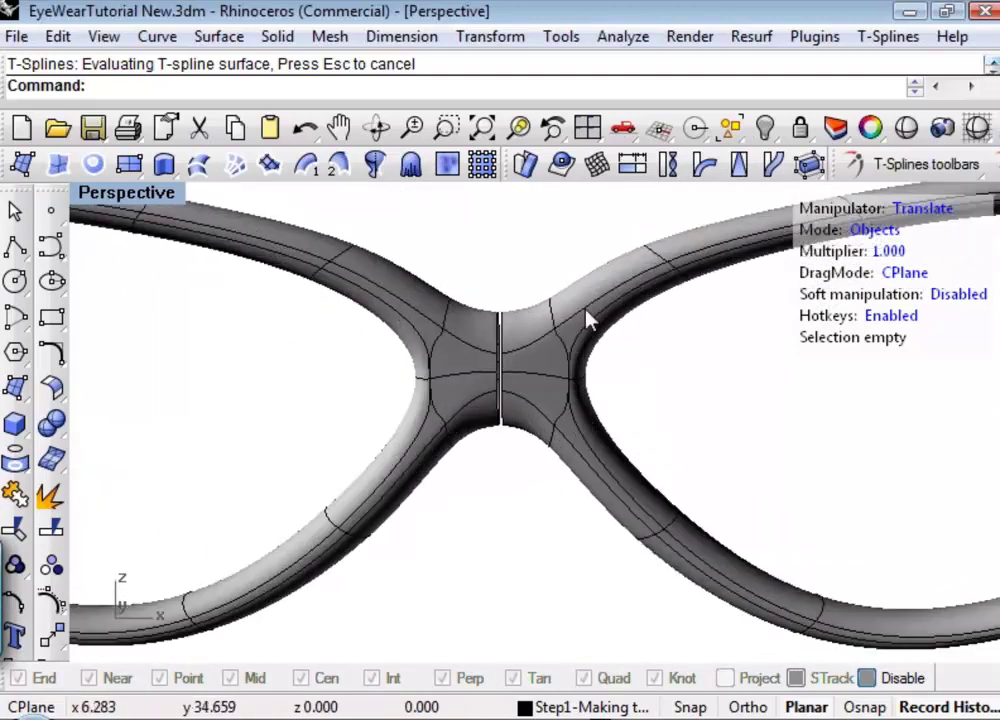
pyautogui.scroll(3, 558, 344)
pyautogui.press('a')
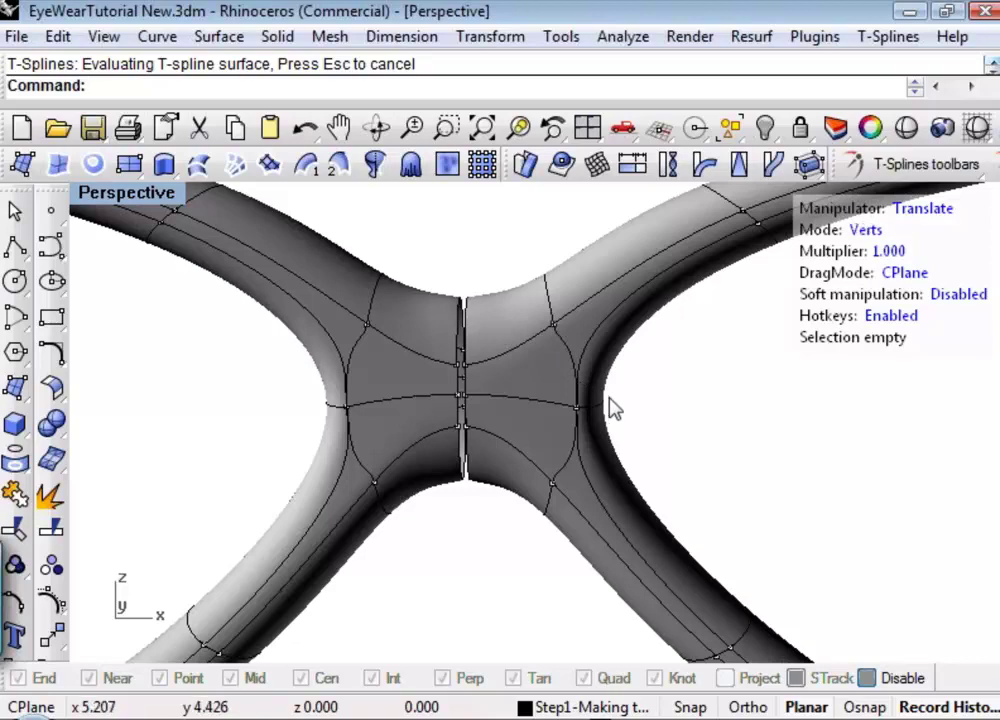
# Step: Try to merge the open edge loops on both sides of the bridge gap with T-Splines Merge edges
pyautogui.moveTo(641, 404)
pyautogui.mouseDown(button='right')
pyautogui.moveTo(654, 403)
pyautogui.moveTo(650, 416)
pyautogui.mouseUp(button='right')
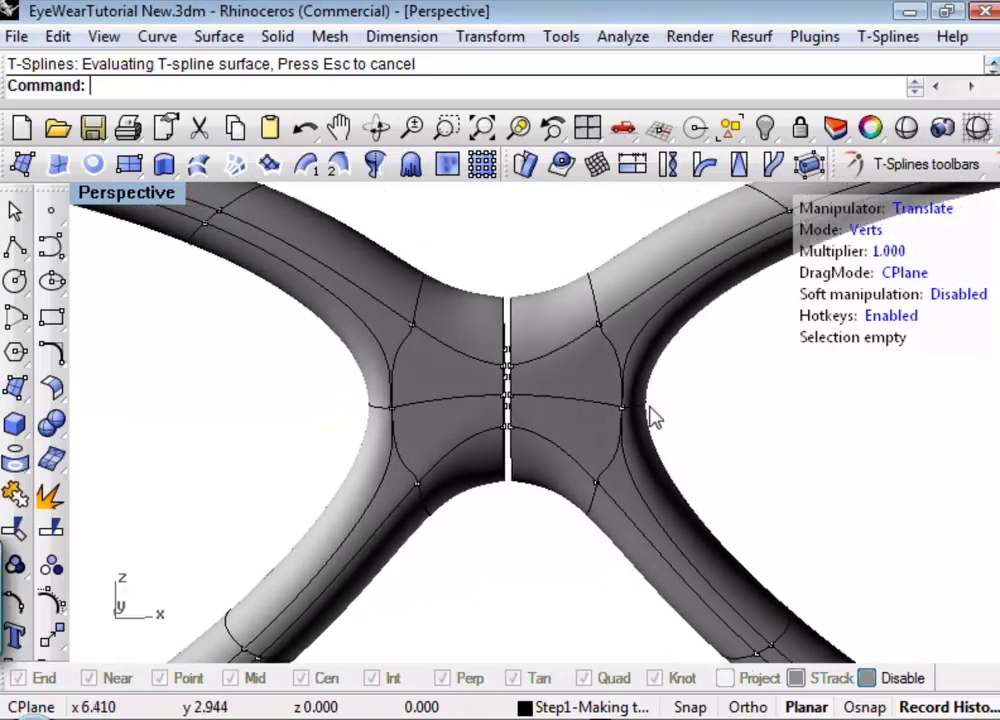
pyautogui.press('f')
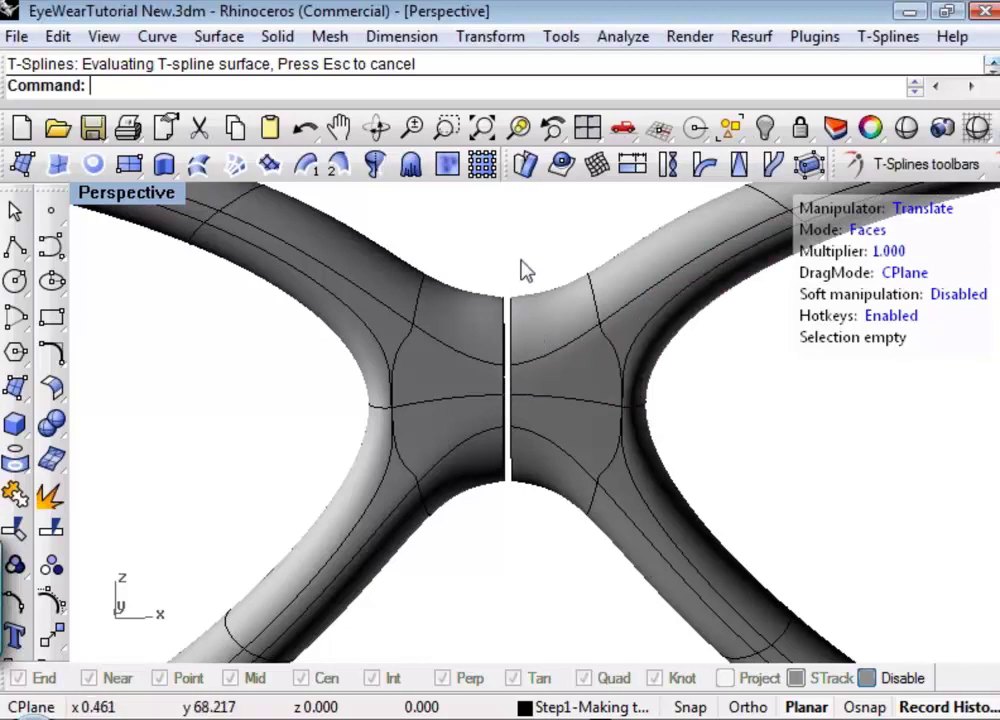
pyautogui.press('e')
pyautogui.scroll(-5, 553, 308)
pyautogui.scroll(6, 531, 424)
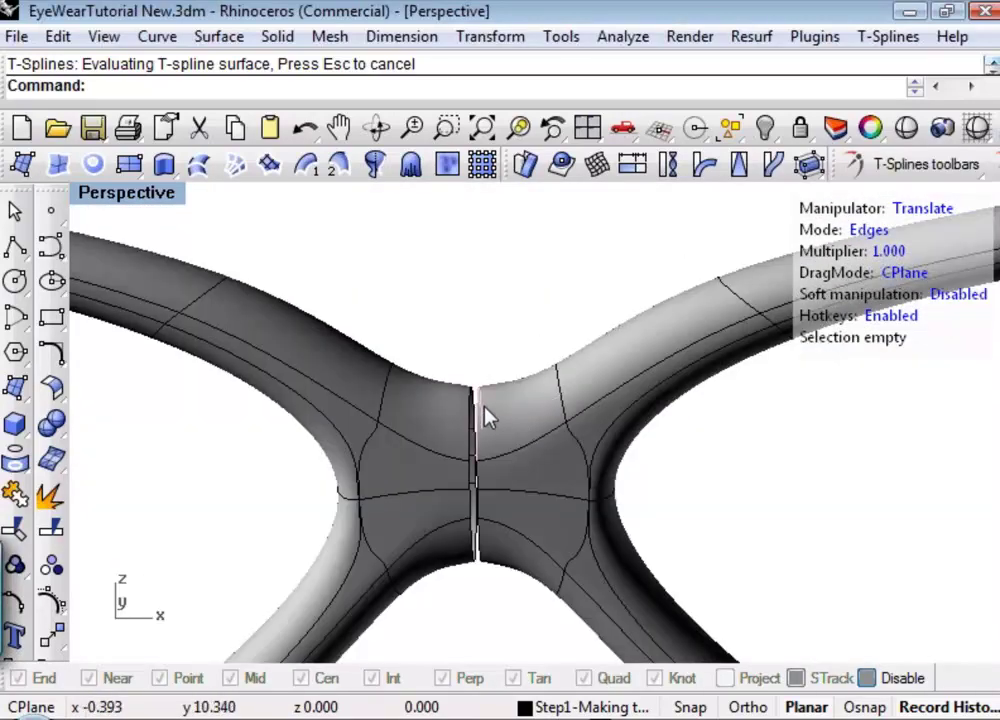
pyautogui.click(478, 417)
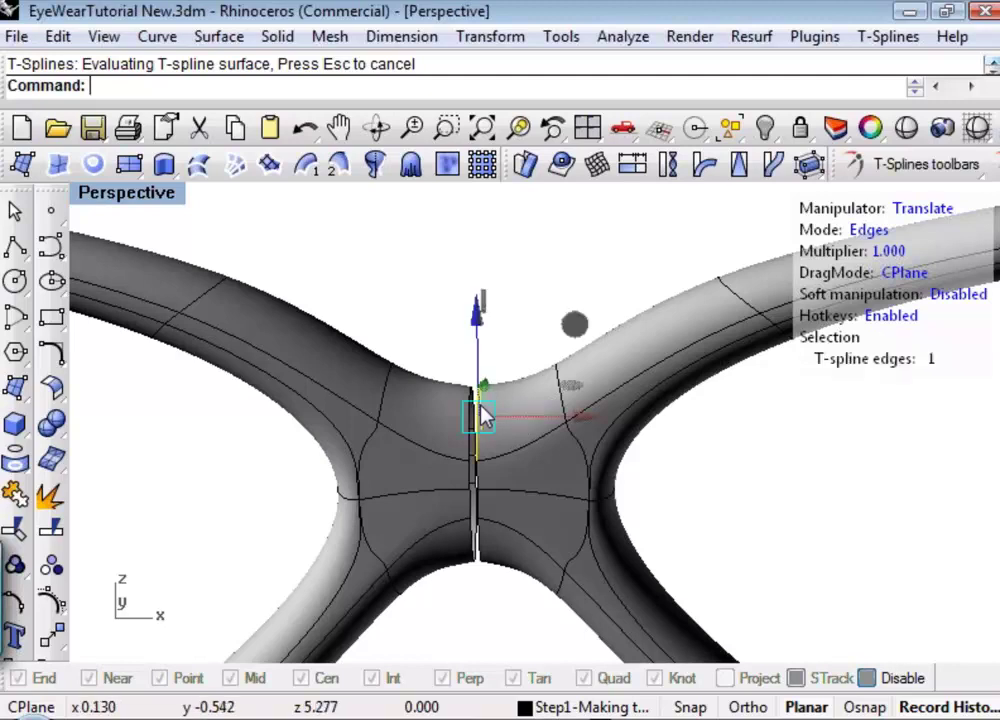
pyautogui.doubleClick(483, 417)
pyautogui.keyDown('shift'); pyautogui.click(472, 415); pyautogui.keyUp('shift')
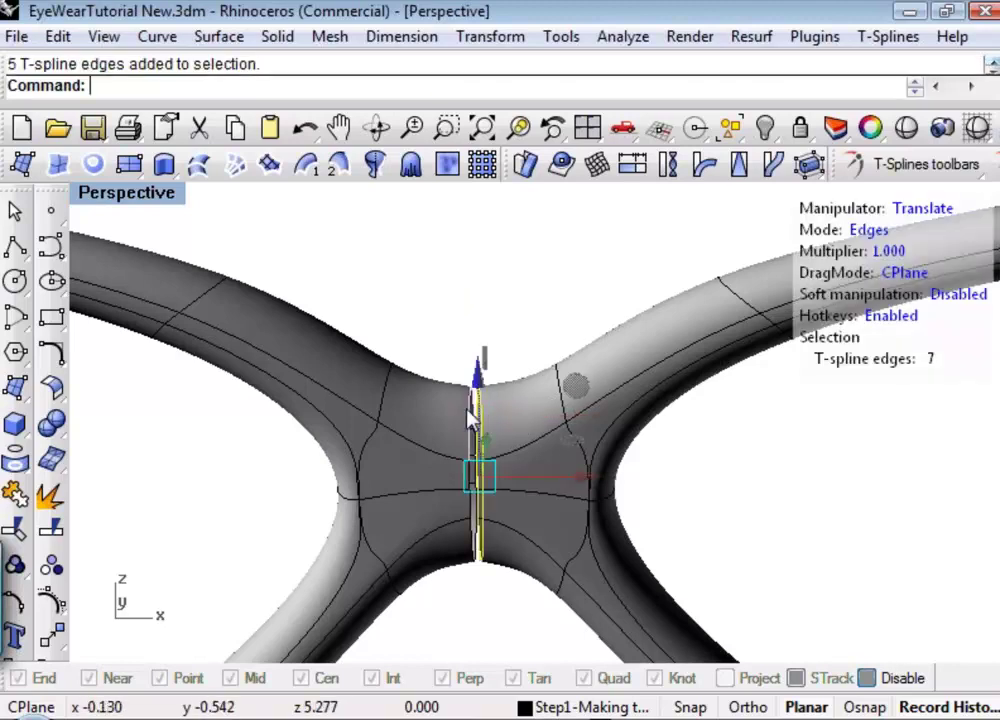
pyautogui.doubleClick(471, 416)
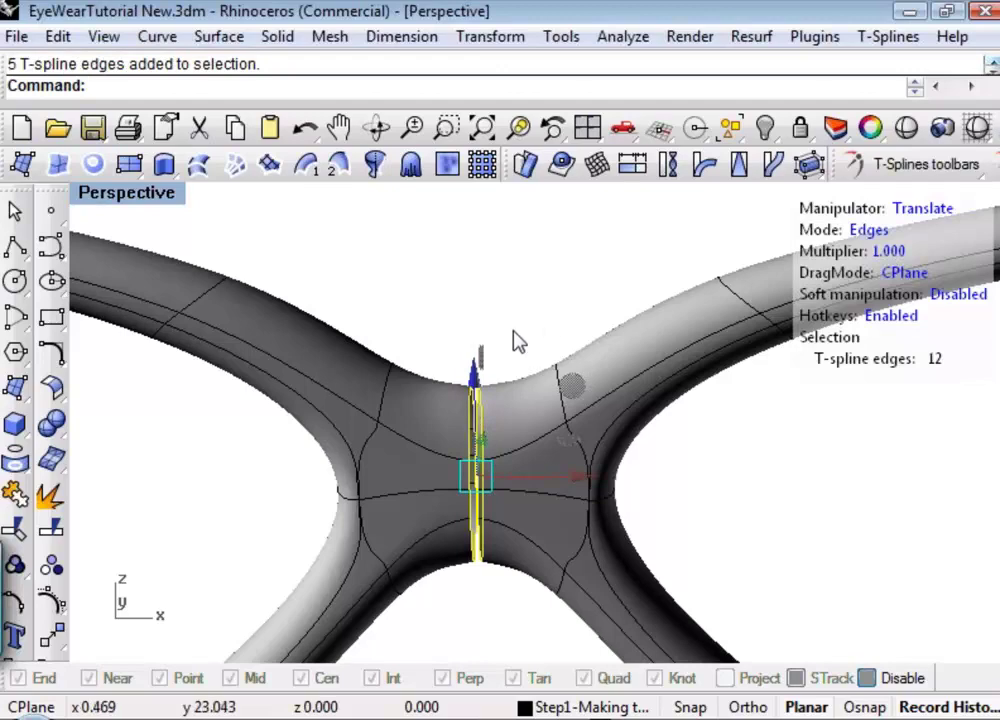
pyautogui.keyDown('shift'); pyautogui.moveTo(541, 328); pyautogui.dragTo(502, 326, button='right'); pyautogui.keyUp('shift')
pyautogui.middleClick(725, 278)
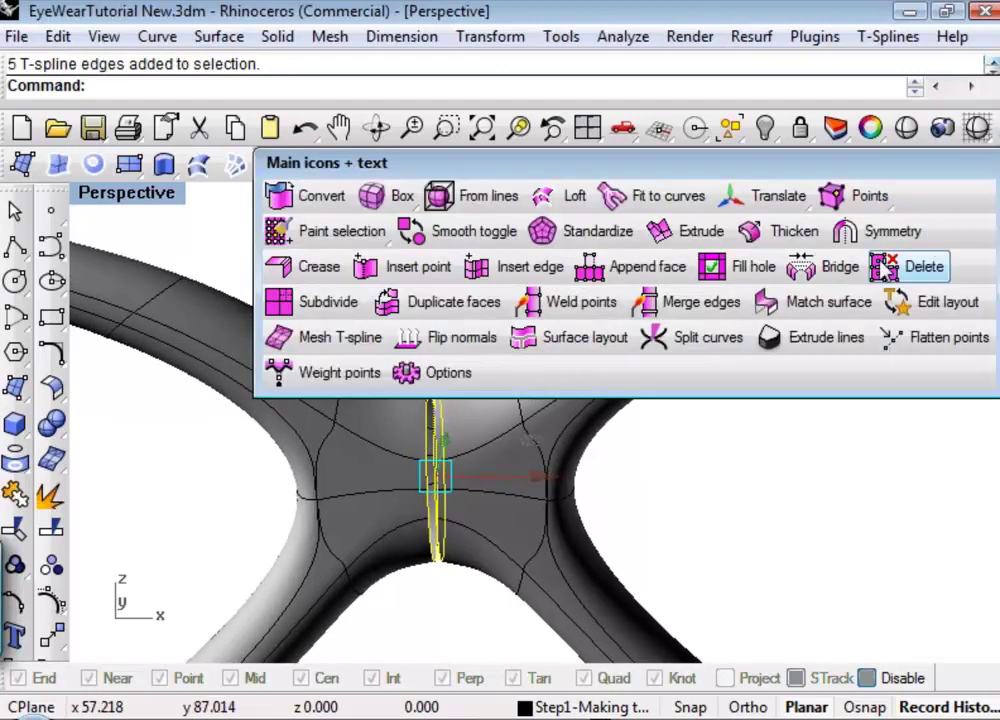
pyautogui.click(716, 310)
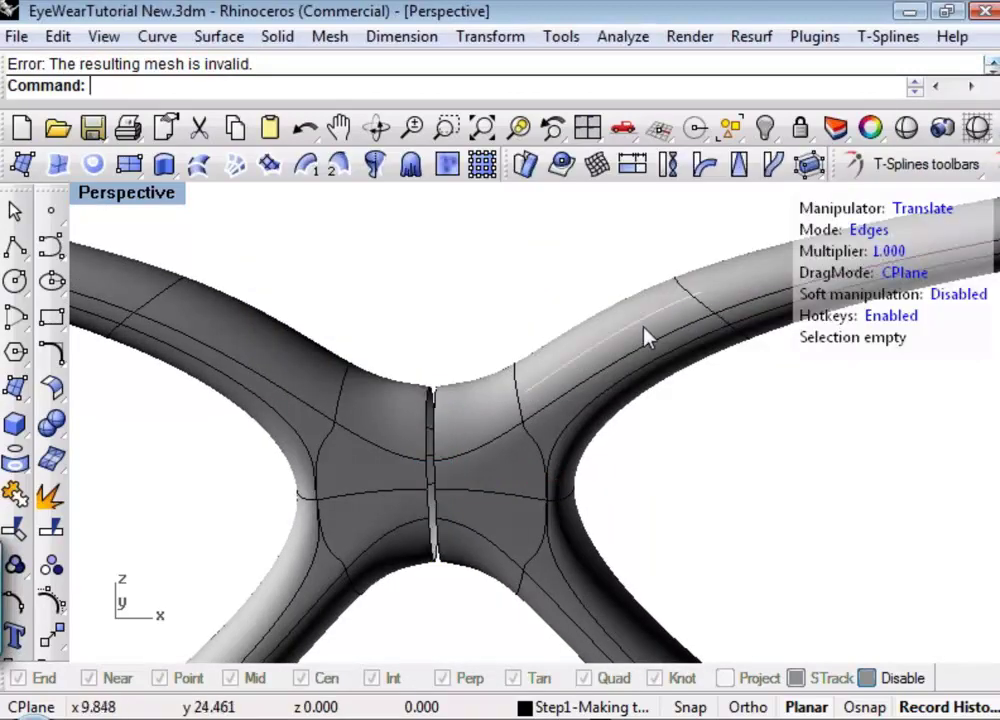
# Step: Weld the two facing vertices at the upper front of the bridge gap into one
pyautogui.moveTo(500, 449); pyautogui.dragTo(496, 402, button='right')
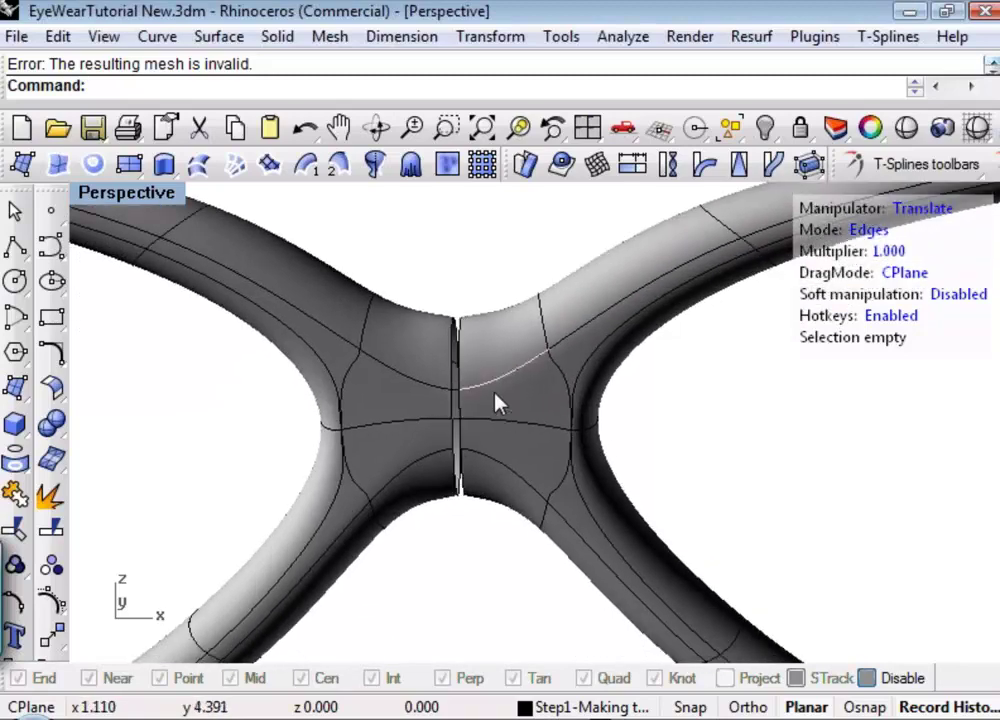
pyautogui.press('a')
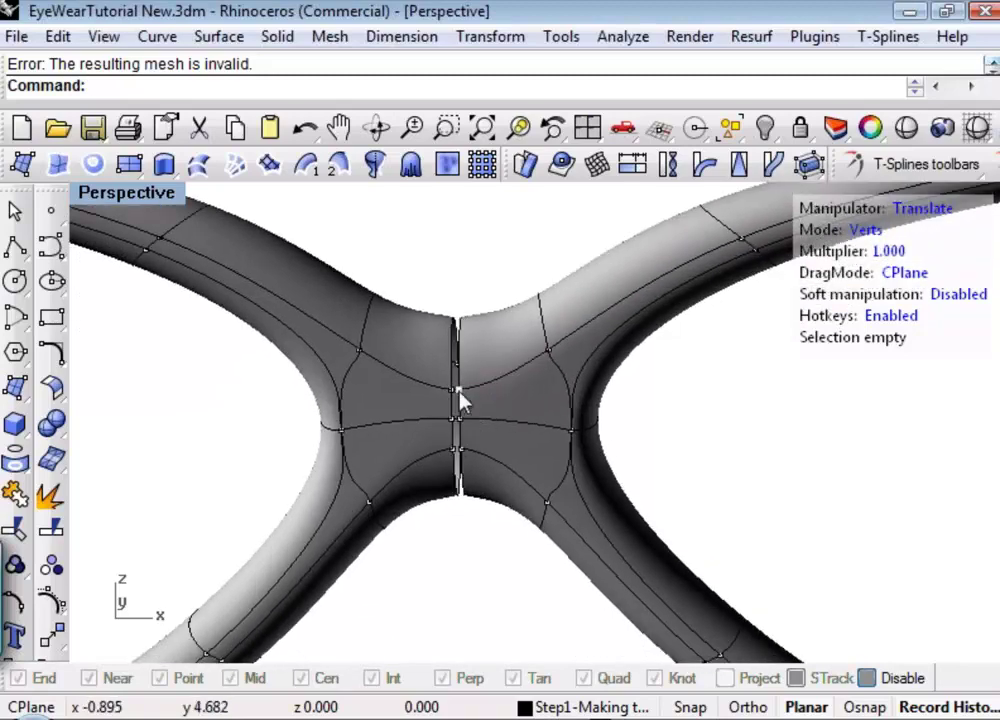
pyautogui.scroll(12, 461, 390)
pyautogui.scroll(-5, 465, 400)
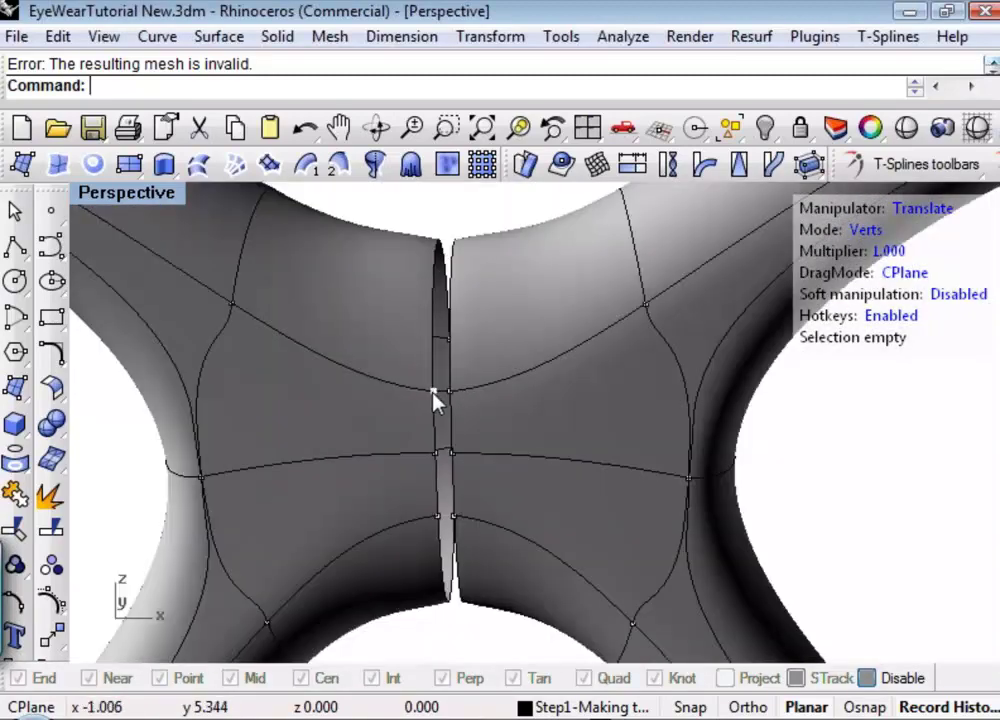
pyautogui.click(433, 394)
pyautogui.scroll(5, 454, 405)
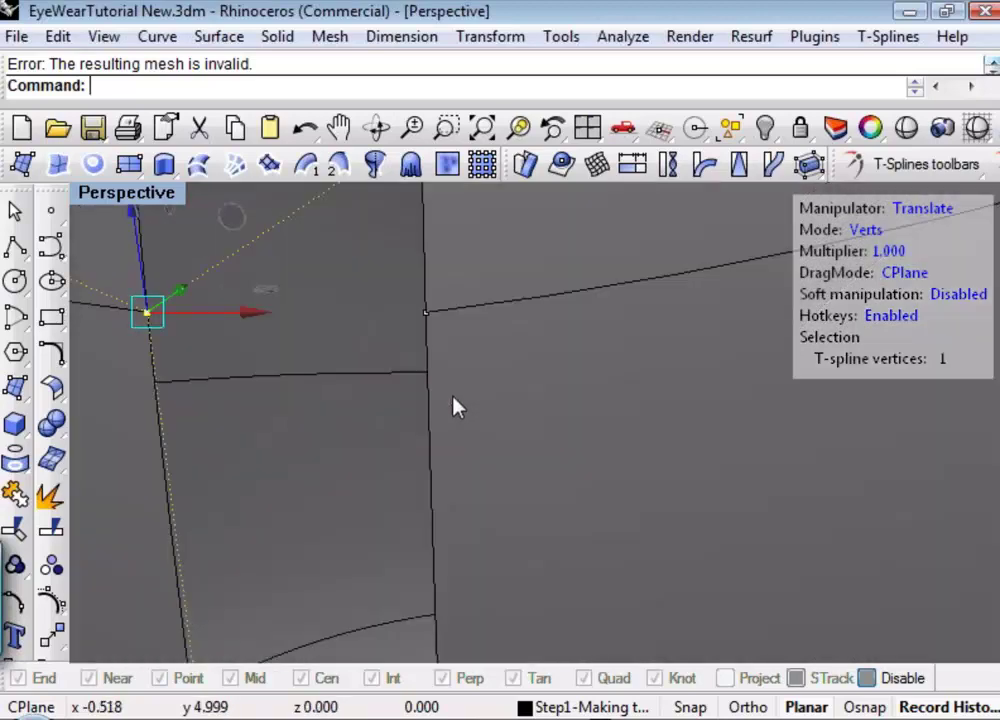
pyautogui.keyDown('shift'); pyautogui.click(429, 318); pyautogui.keyUp('shift')
pyautogui.scroll(-5, 477, 384)
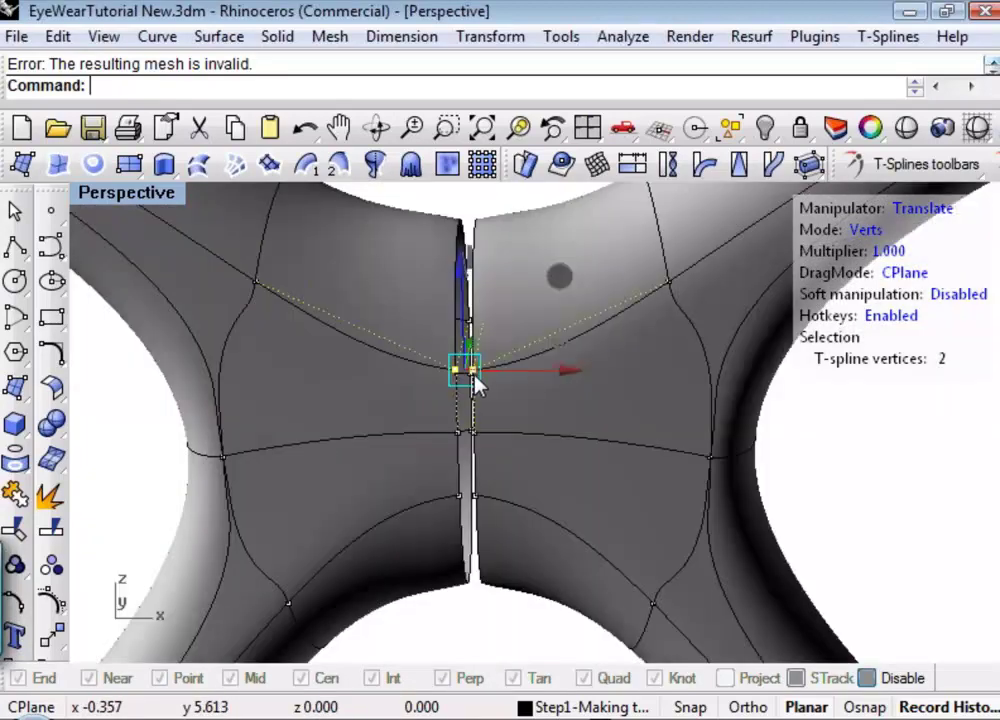
pyautogui.scroll(6, 474, 386)
pyautogui.scroll(-6, 506, 411)
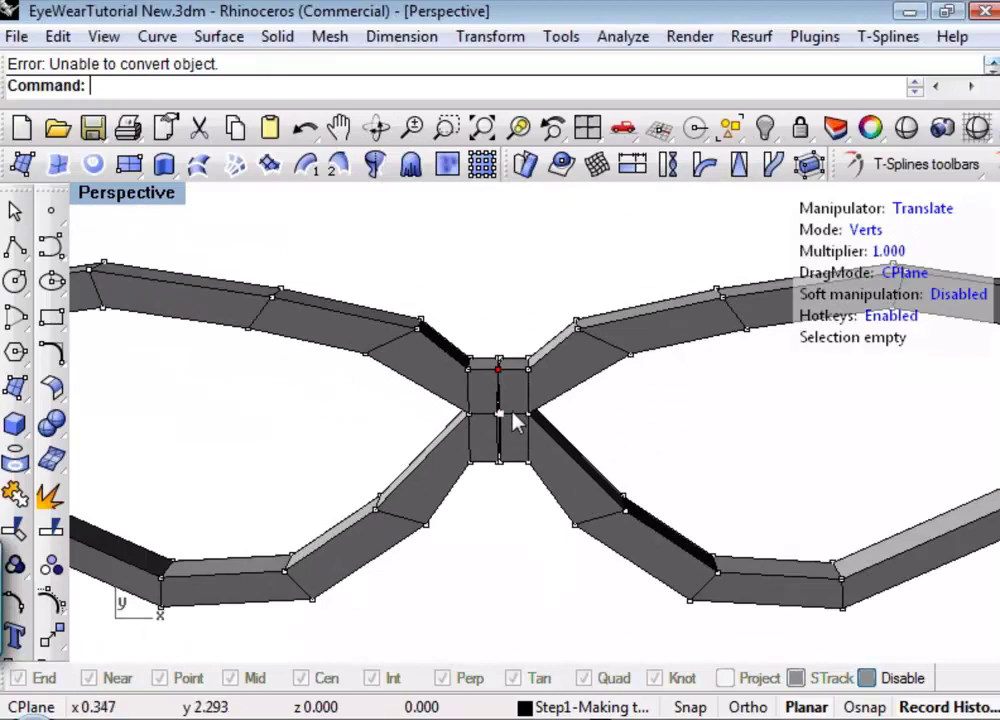
# Step: Weld the two facing vertices at the upper rear corner of the bridge gap
pyautogui.moveTo(512, 411); pyautogui.dragTo(502, 430, button='right')
pyautogui.scroll(5, 470, 390)
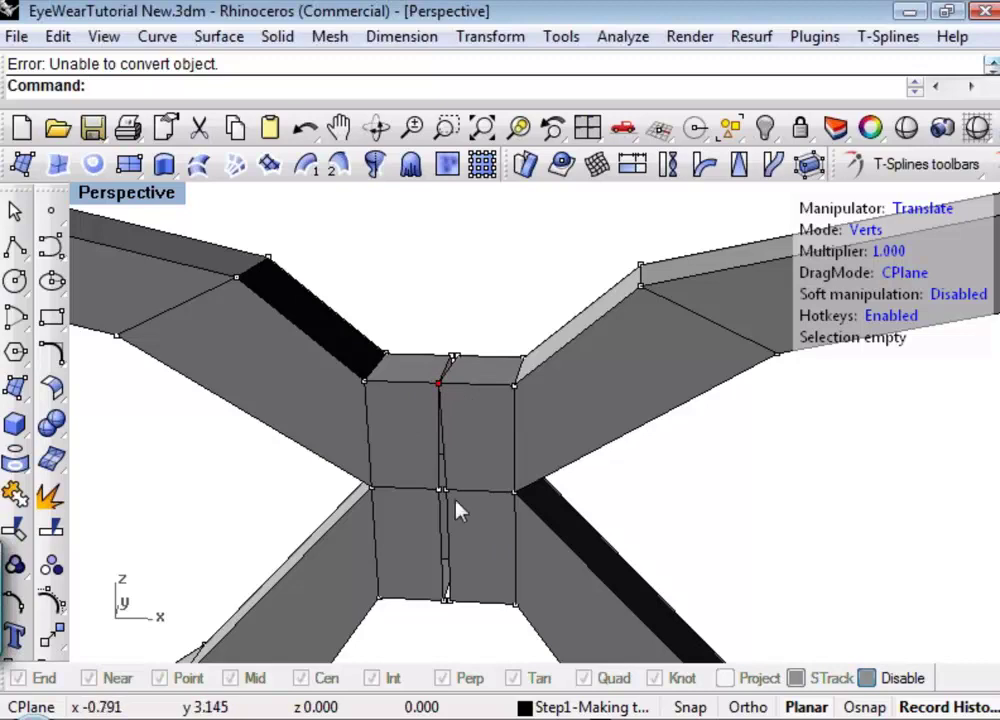
pyautogui.scroll(3, 458, 383)
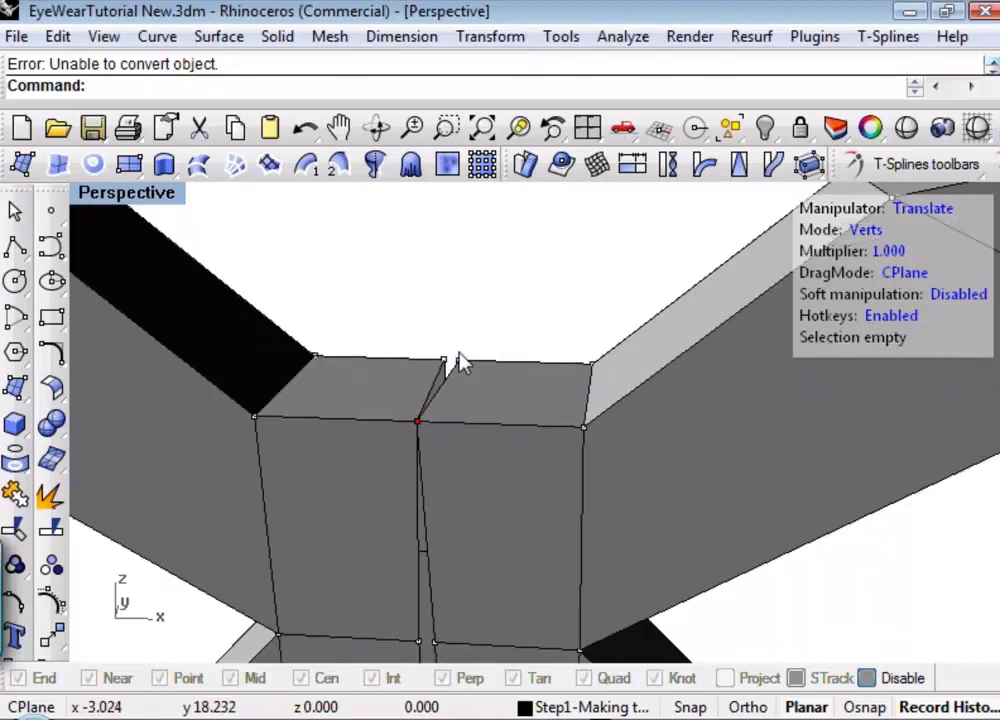
pyautogui.click(443, 362)
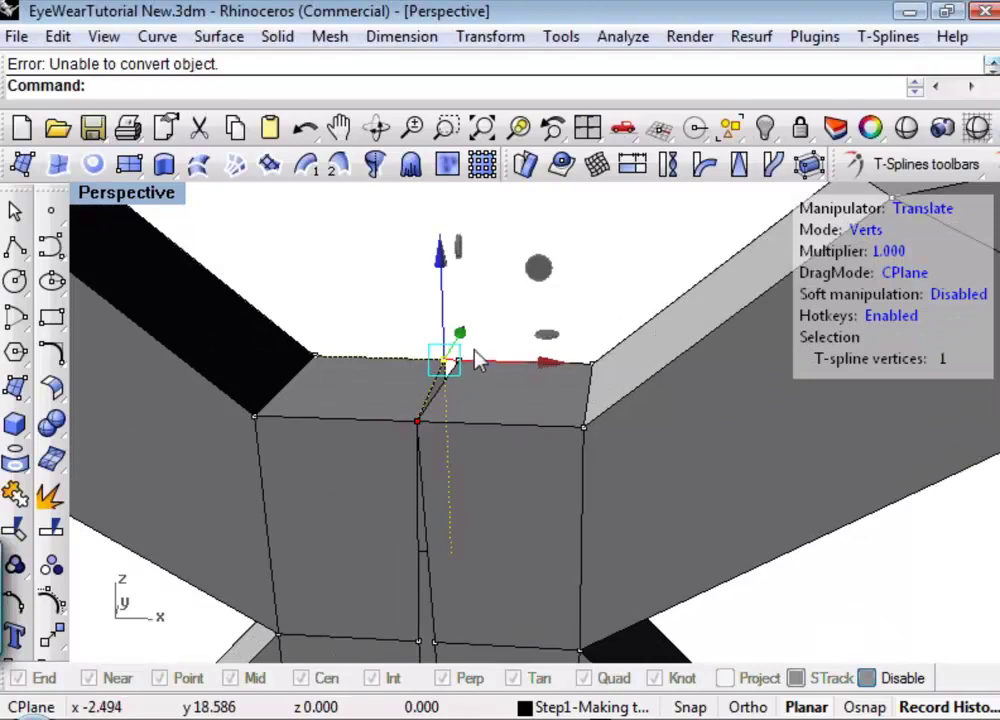
pyautogui.scroll(4, 475, 356)
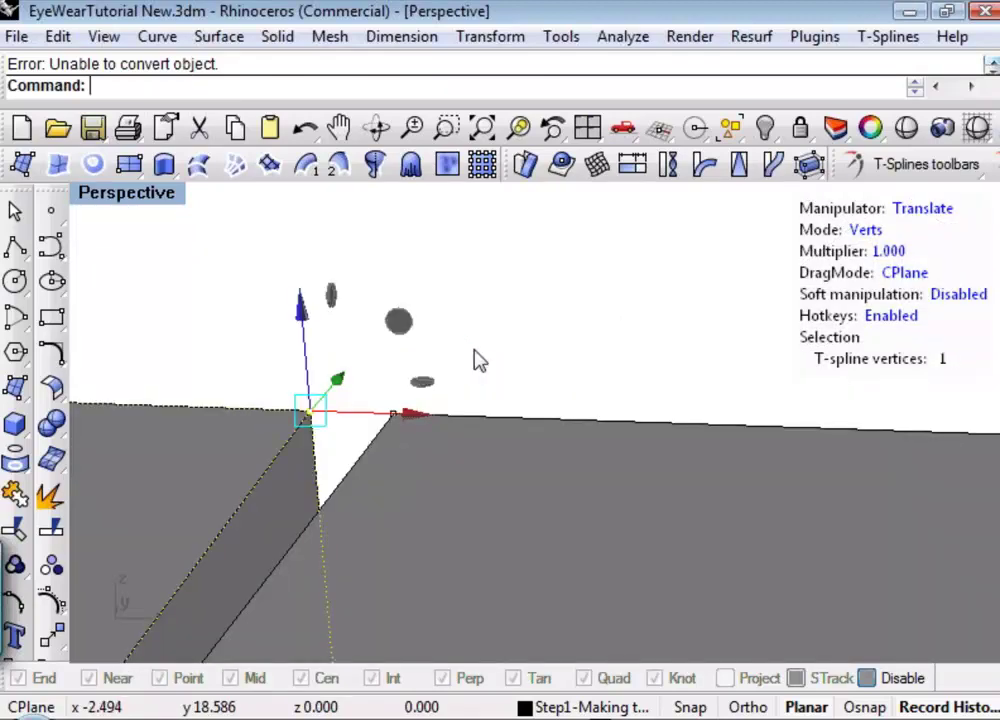
pyautogui.keyDown('shift'); pyautogui.click(392, 413); pyautogui.keyUp('shift')
pyautogui.rightClick(405, 433)
# Step: Weld the two middle vertices facing each other across the gap on the bridge's front face
pyautogui.scroll(-8, 406, 435)
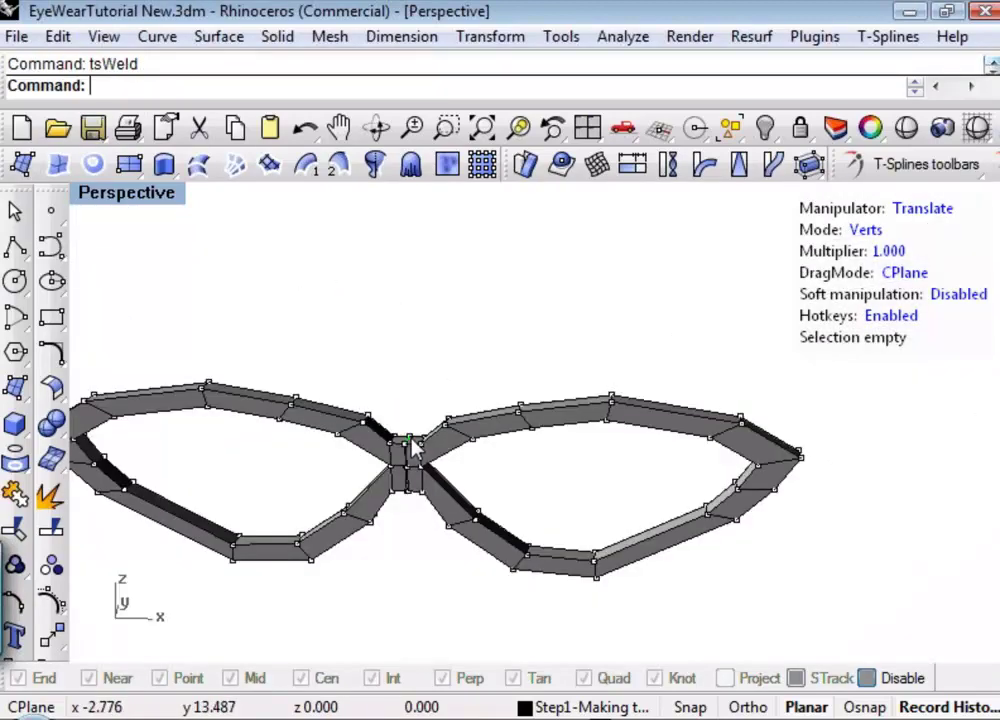
pyautogui.scroll(4, 408, 465)
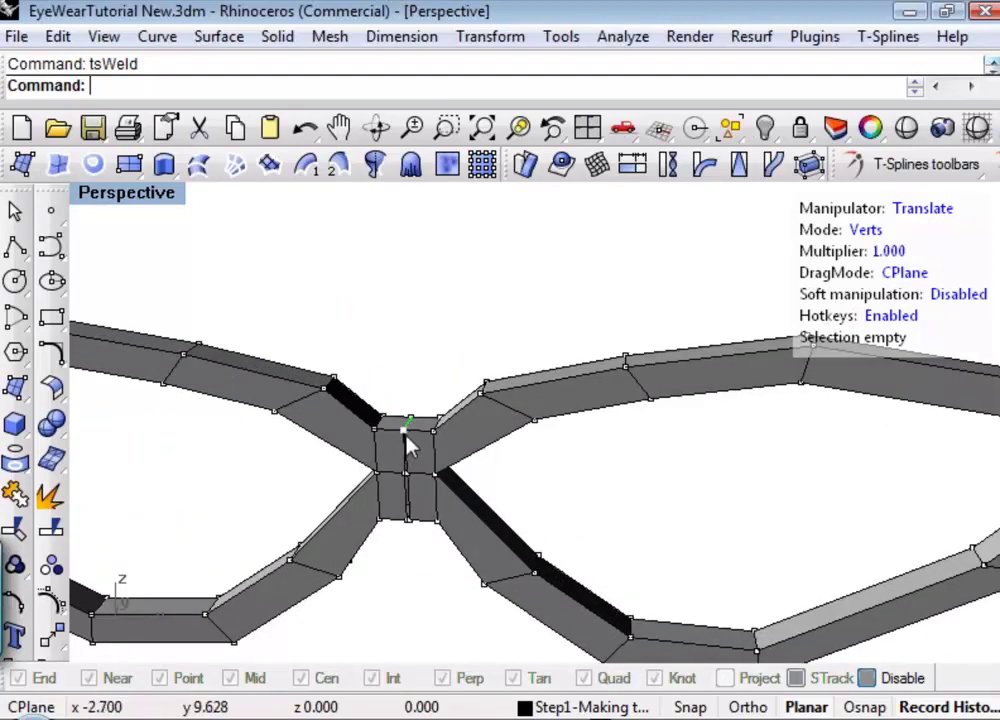
pyautogui.scroll(5, 408, 445)
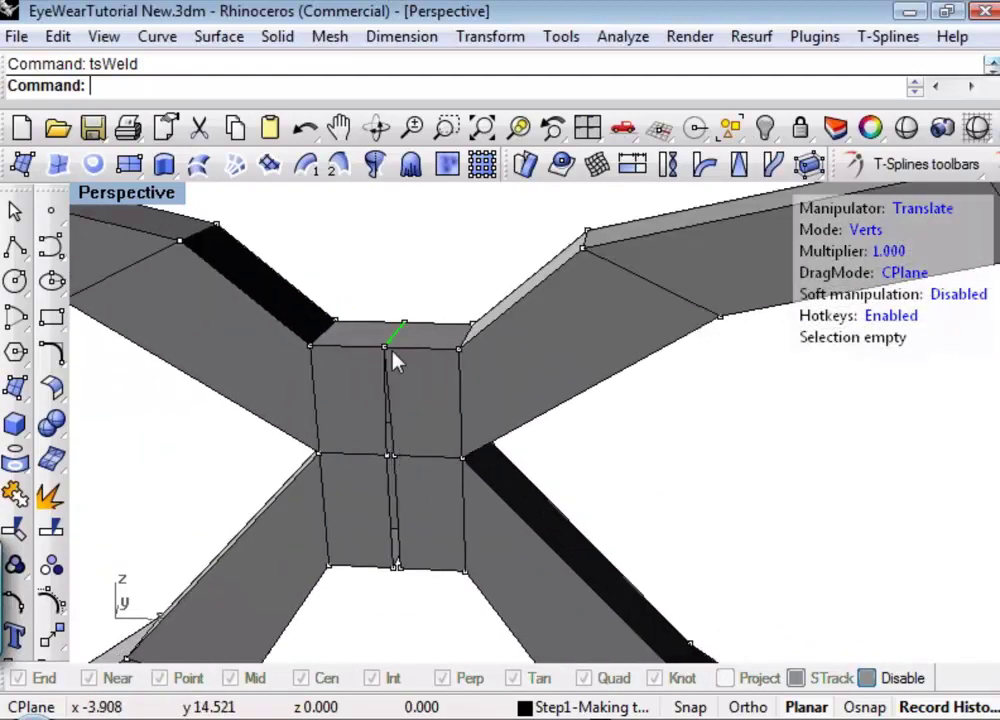
pyautogui.click(388, 460)
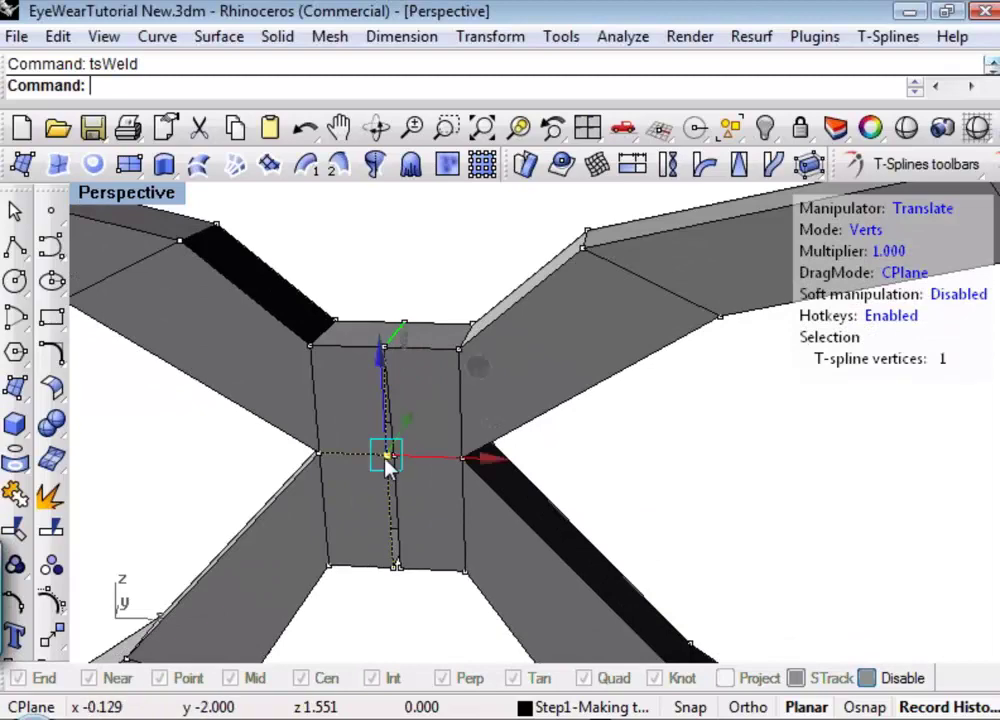
pyautogui.scroll(5, 390, 463)
pyautogui.keyDown('shift'); pyautogui.click(491, 447); pyautogui.keyUp('shift')
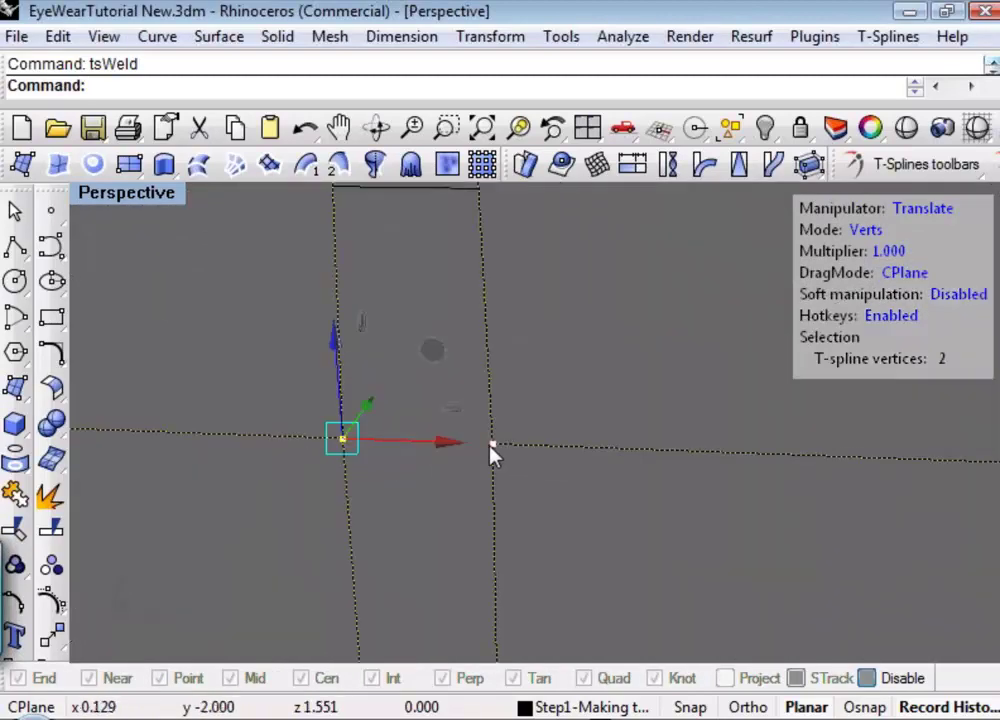
pyautogui.press('Return')
# Step: Weld the two facing vertices at the lower front corner of the bridge gap
pyautogui.scroll(-5, 489, 490)
pyautogui.scroll(5, 491, 502)
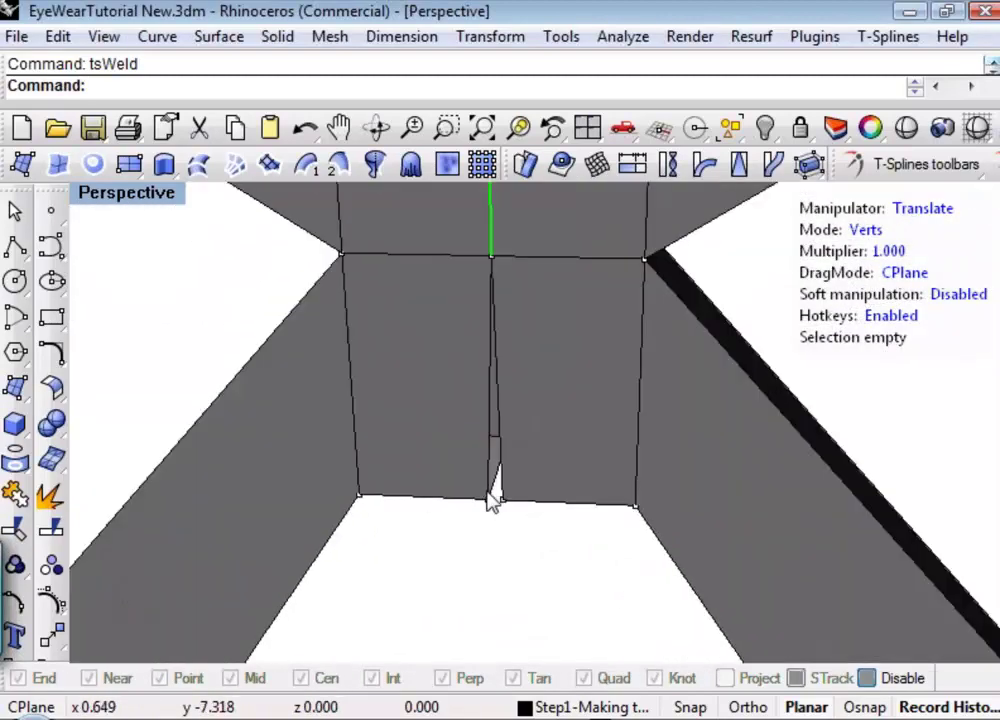
pyautogui.click(497, 512)
pyautogui.scroll(5, 502, 519)
pyautogui.scroll(-5, 505, 519)
pyautogui.scroll(4, 498, 513)
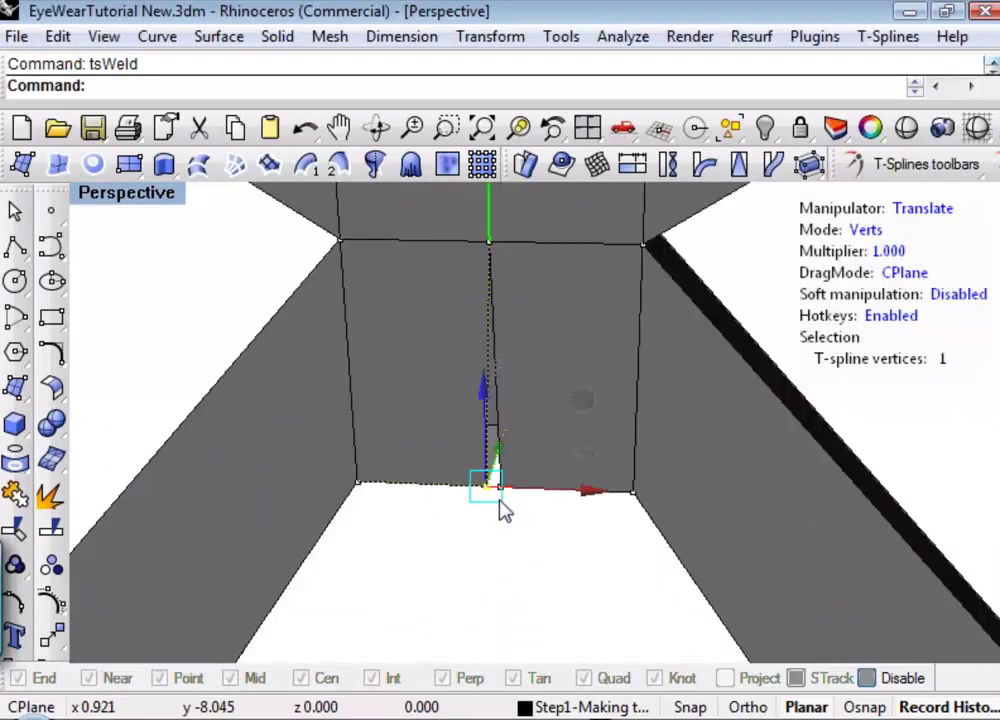
pyautogui.keyDown('shift'); pyautogui.moveTo(508, 489); pyautogui.dragTo(505, 487, button='right'); pyautogui.keyUp('shift')
pyautogui.keyDown('shift'); pyautogui.click(494, 459); pyautogui.keyUp('shift')
pyautogui.press('Return')
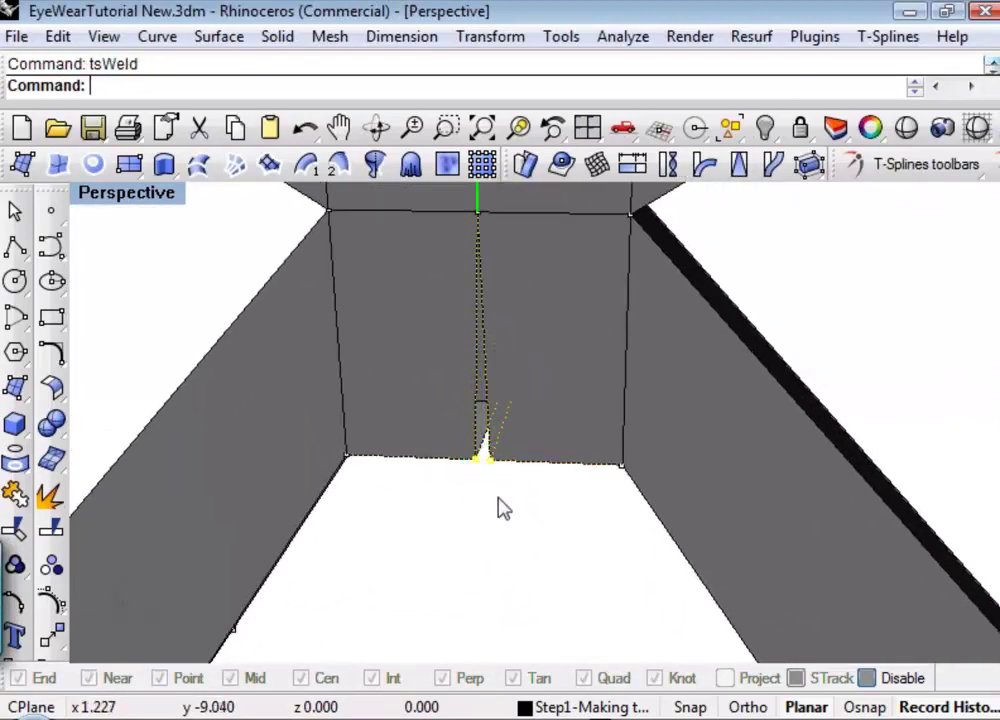
# Step: Try welding the two middle vertices on the bridge's rear face, starting from the positive X side, and undo the weld
pyautogui.scroll(-8, 503, 512)
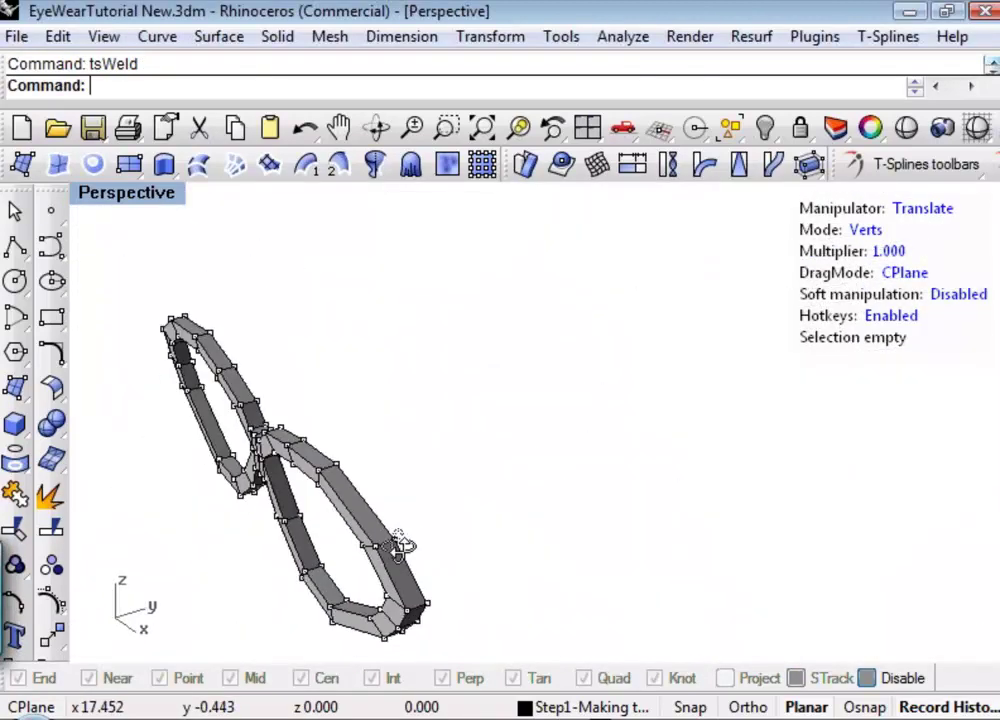
pyautogui.scroll(10, 542, 527)
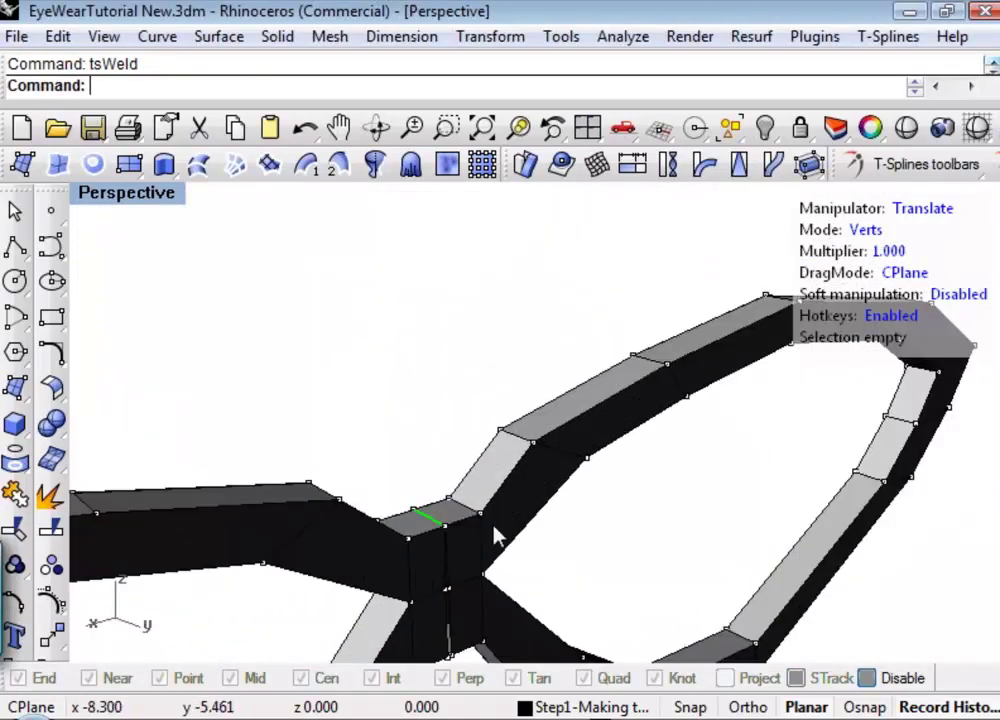
pyautogui.scroll(8, 503, 410)
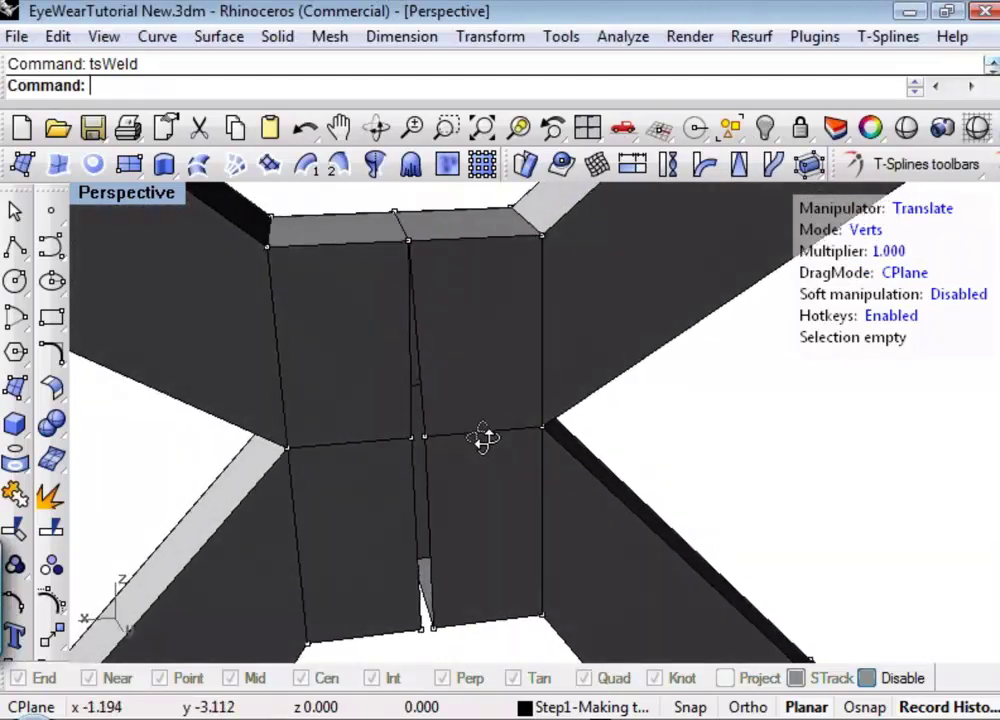
pyautogui.click(411, 441)
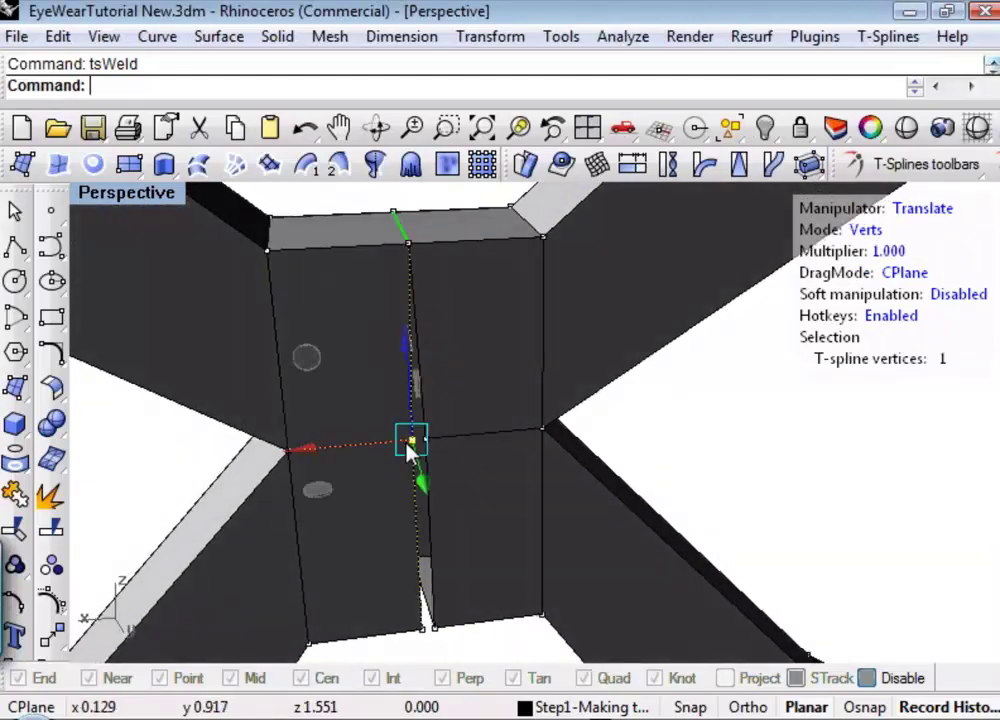
pyautogui.click(994, 165)
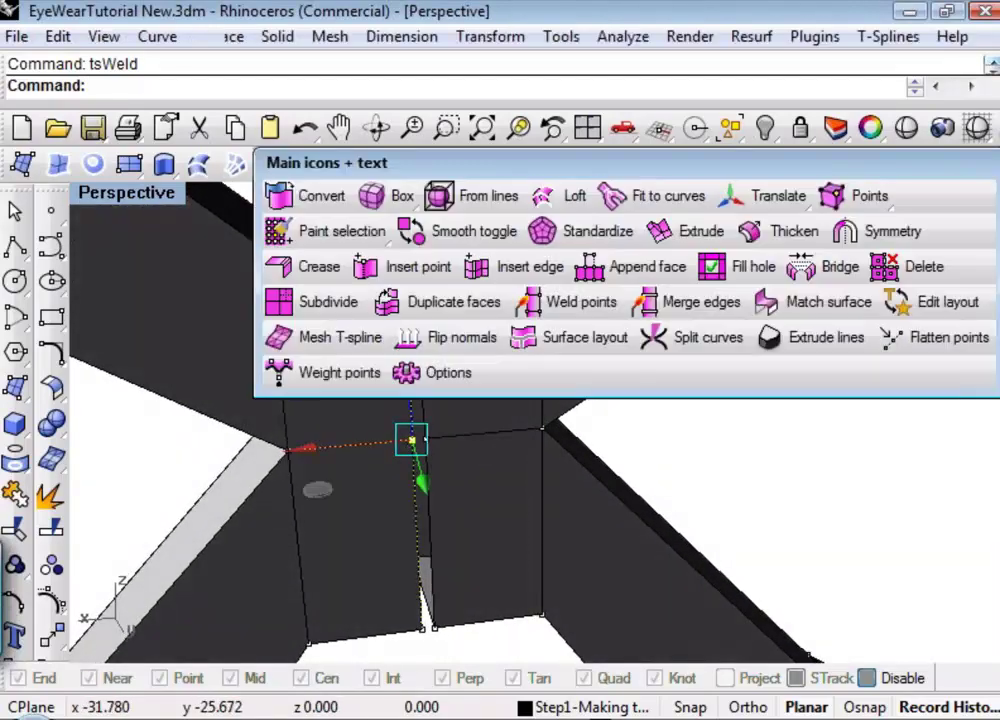
pyautogui.click(607, 312)
pyautogui.click(423, 441)
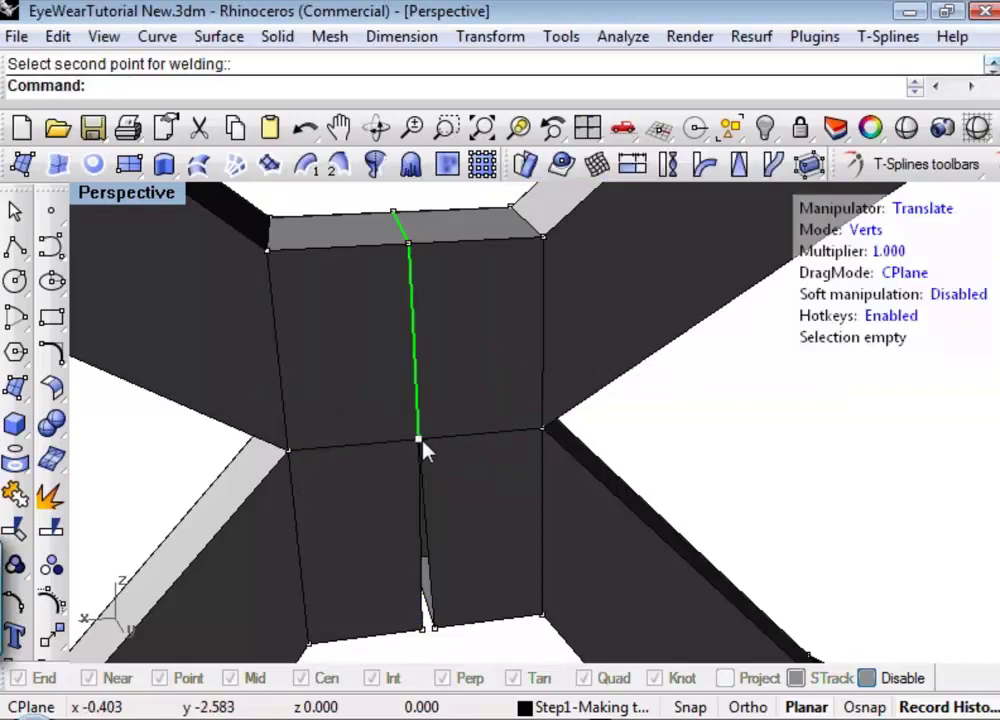
pyautogui.hotkey('ctrl', 'z')
pyautogui.press('Escape')
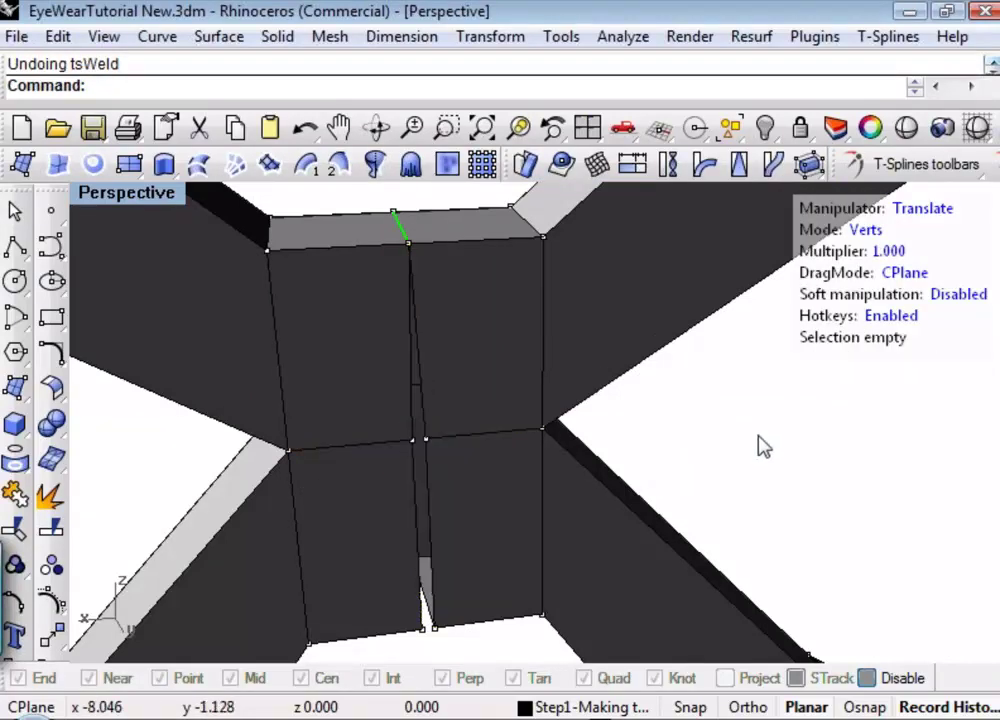
# Step: Try welding the two middle vertices on the bridge's rear face, starting from the negative X side, and undo the weld
pyautogui.click(424, 441)
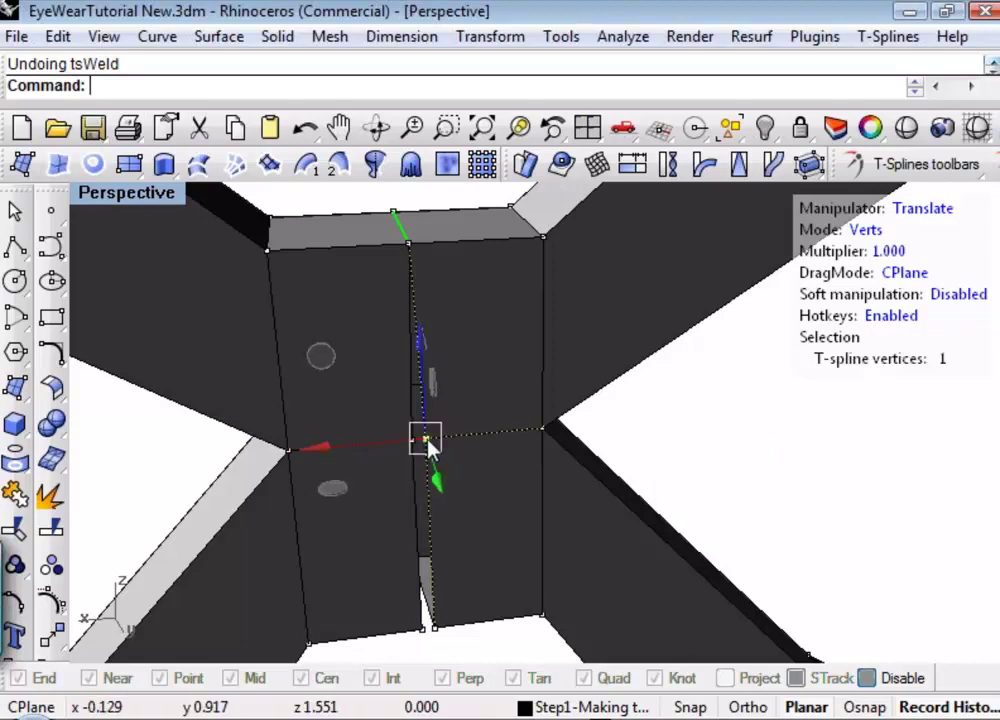
pyautogui.middleClick(940, 130)
pyautogui.click(578, 301)
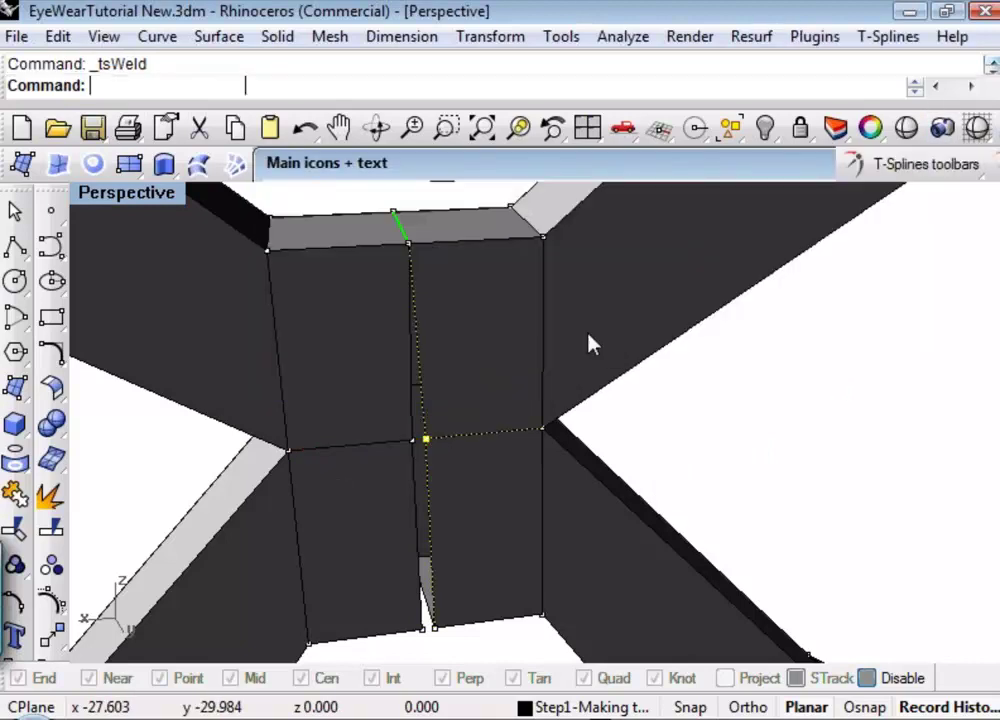
pyautogui.click(421, 443)
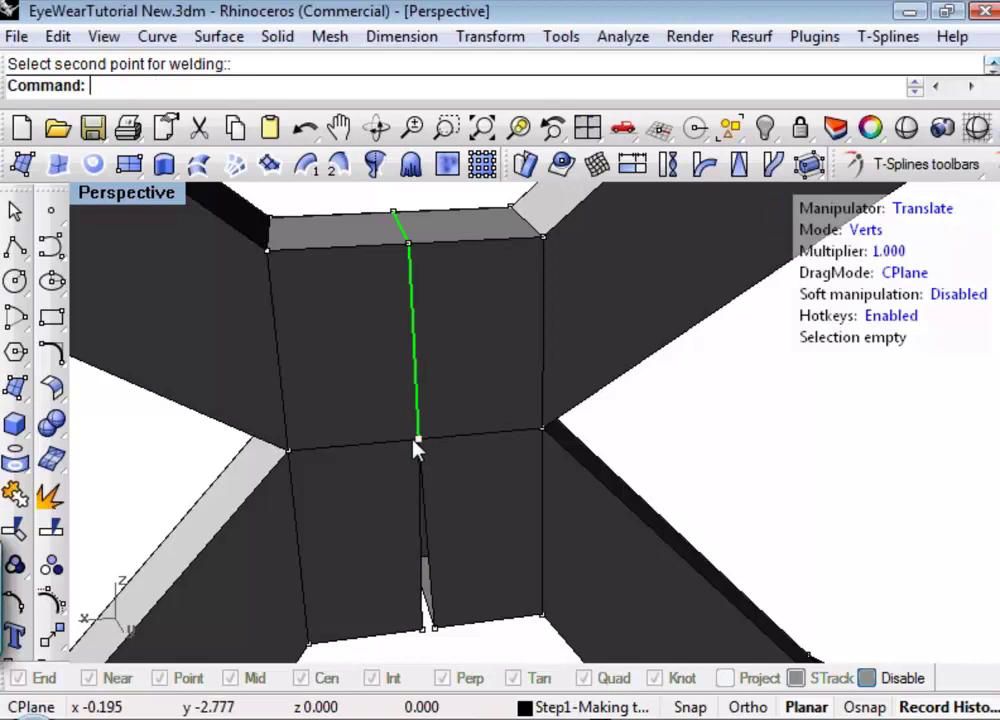
pyautogui.hotkey('ctrl', 'z')
pyautogui.press('Escape')
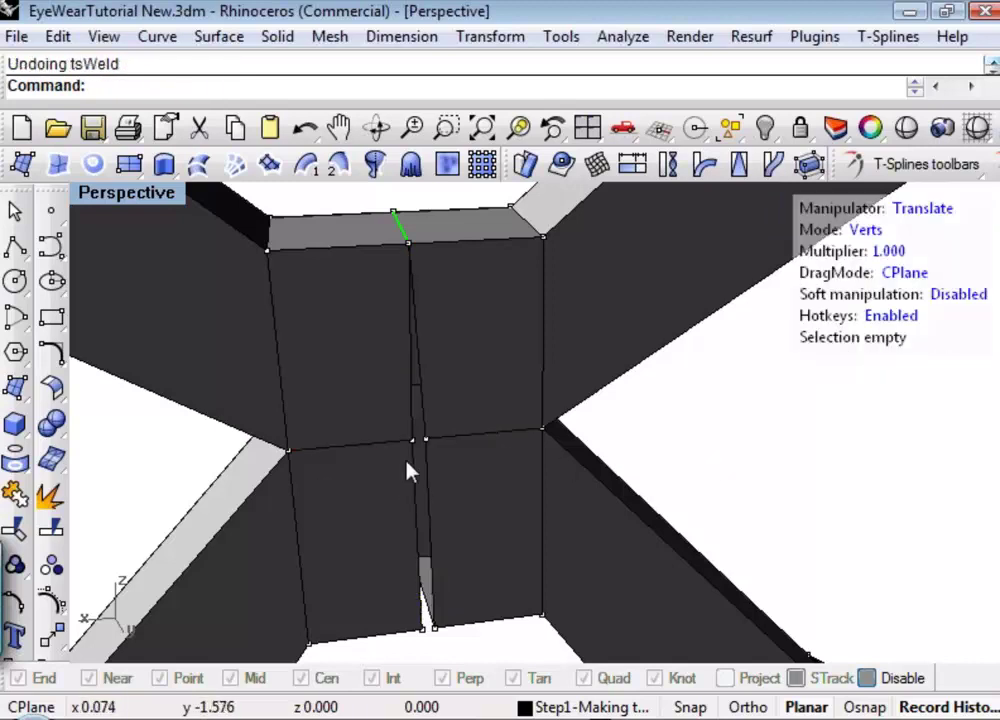
# Step: Select both middle vertices on the bridge's rear face together and weld them
pyautogui.moveTo(433, 435); pyautogui.dragTo(434, 436)
pyautogui.middleClick(993, 192)
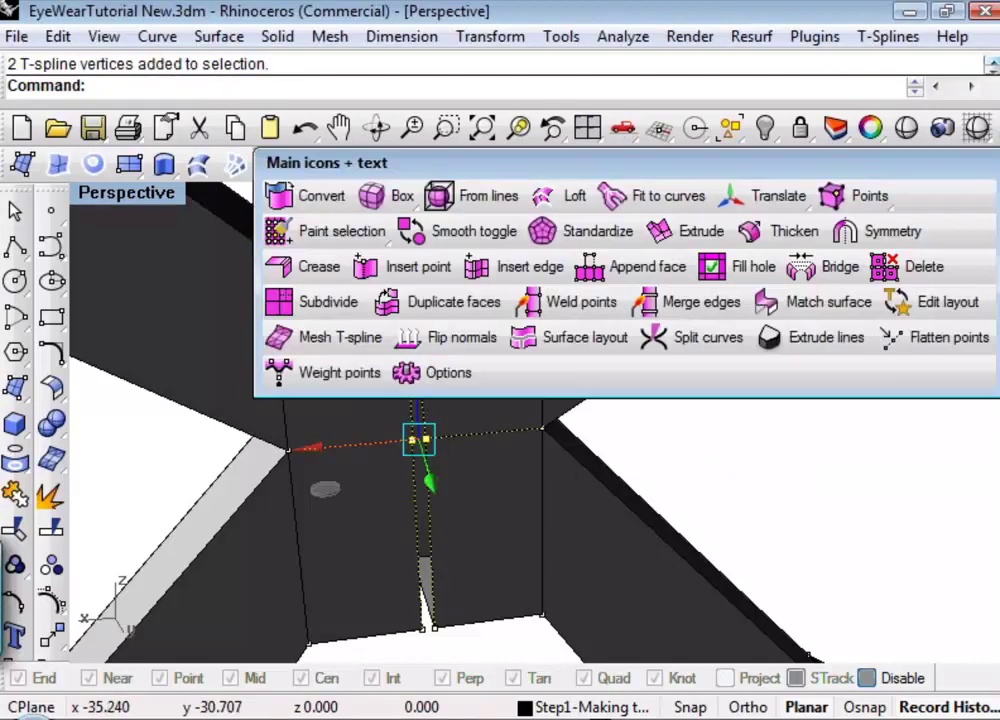
pyautogui.click(607, 301)
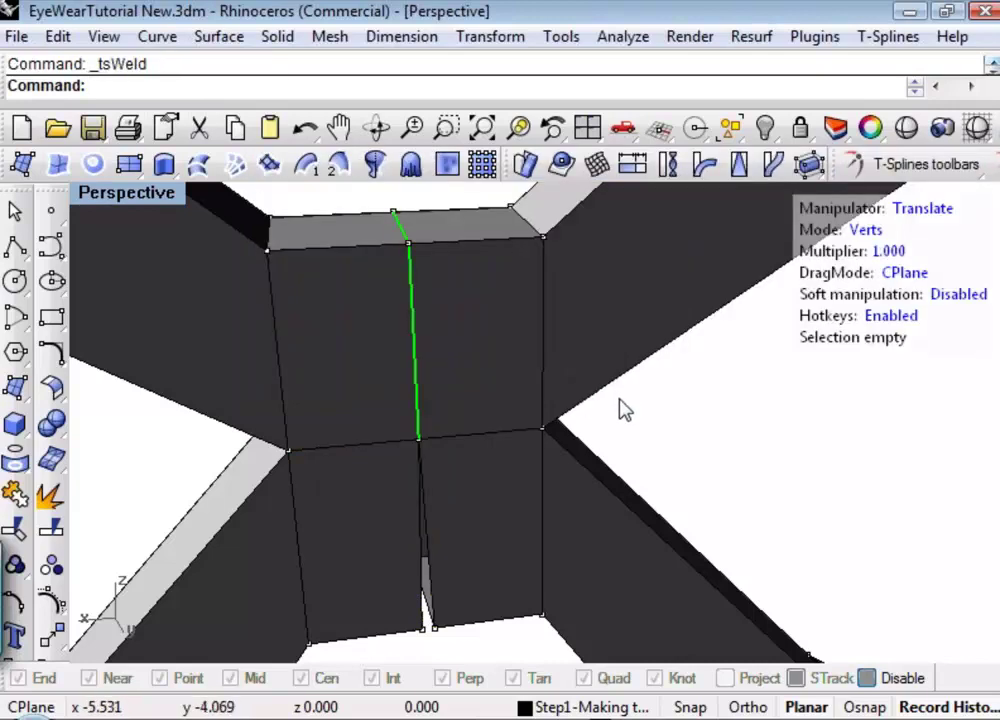
# Step: Weld the last two facing vertices at the lower rear corner of the bridge gap
pyautogui.keyDown('shift'); pyautogui.moveTo(583, 525); pyautogui.dragTo(590, 430, button='right'); pyautogui.keyUp('shift')
pyautogui.moveTo(437, 575); pyautogui.dragTo(445, 550)
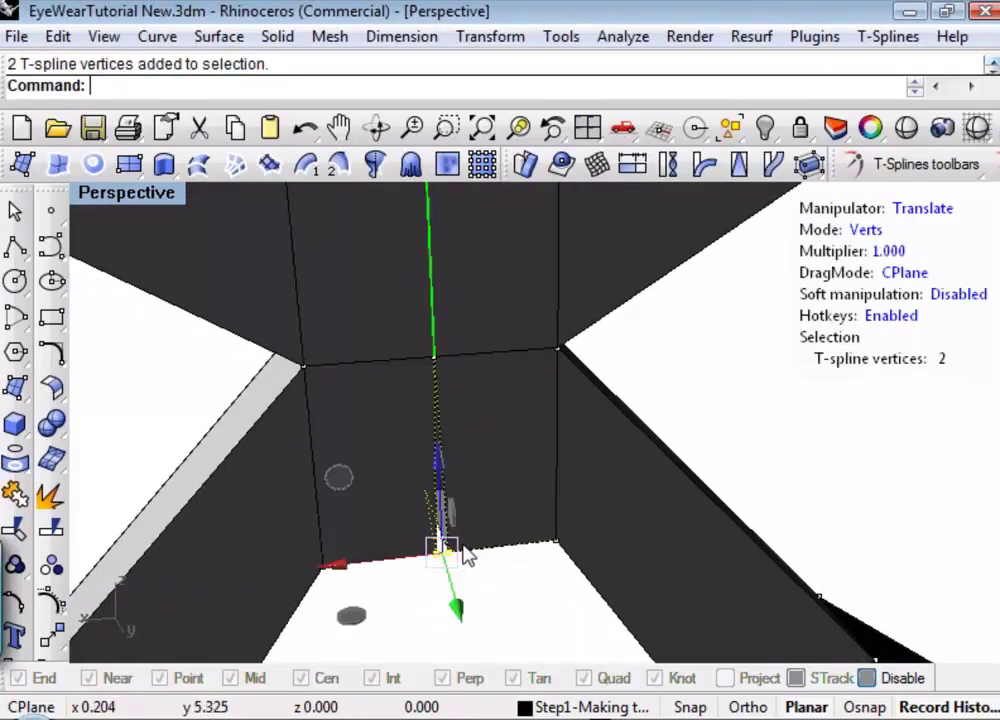
pyautogui.press('Return')
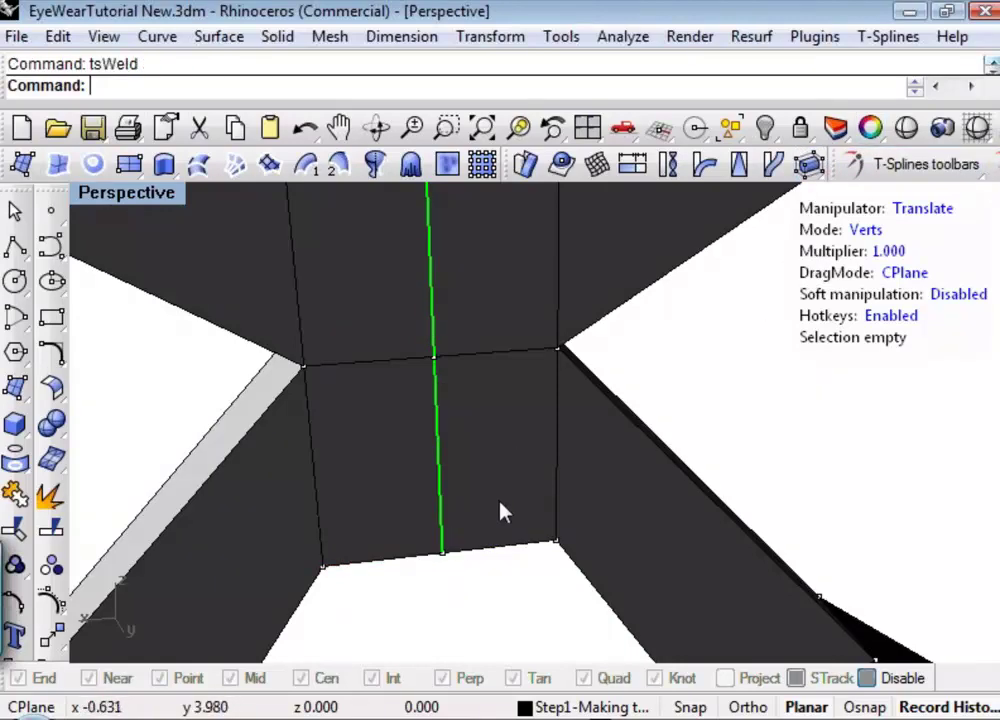
# Step: Switch the joined rims from box display to smooth display
pyautogui.scroll(-5, 500, 511)
pyautogui.moveTo(478, 423); pyautogui.dragTo(583, 507, button='right')
pyautogui.scroll(-6, 648, 458)
pyautogui.scroll(9, 642, 425)
pyautogui.scroll(-8, 640, 418)
pyautogui.keyDown('shift'); pyautogui.moveTo(640, 418); pyautogui.dragTo(562, 452, button='right'); pyautogui.keyUp('shift')
pyautogui.scroll(-3, 499, 449)
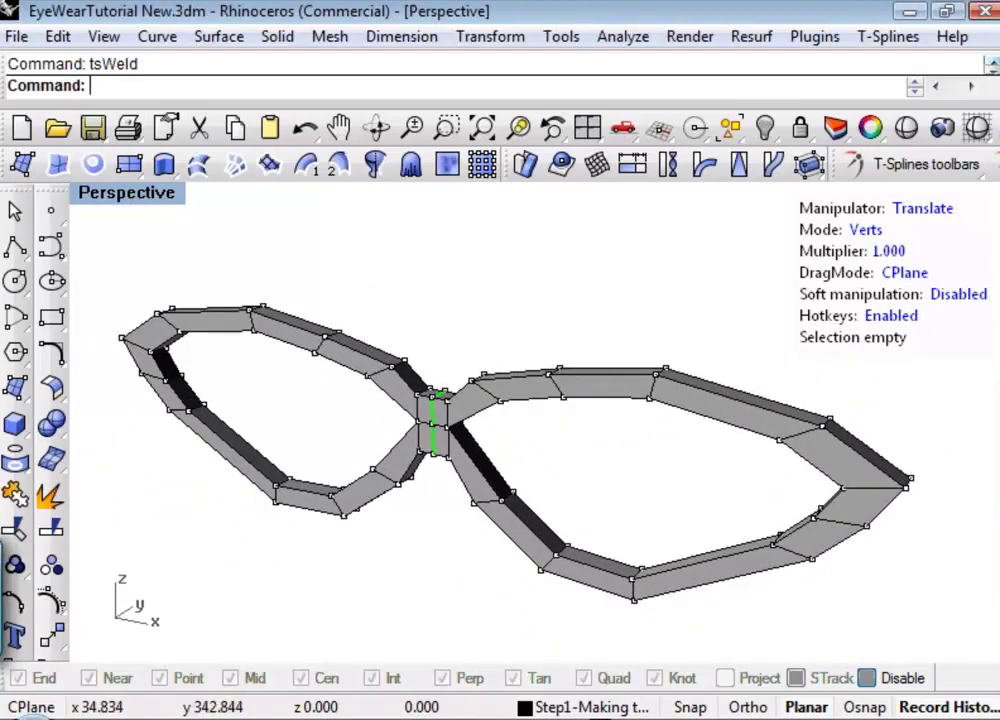
pyautogui.middleClick(215, 150)
pyautogui.click(408, 234)
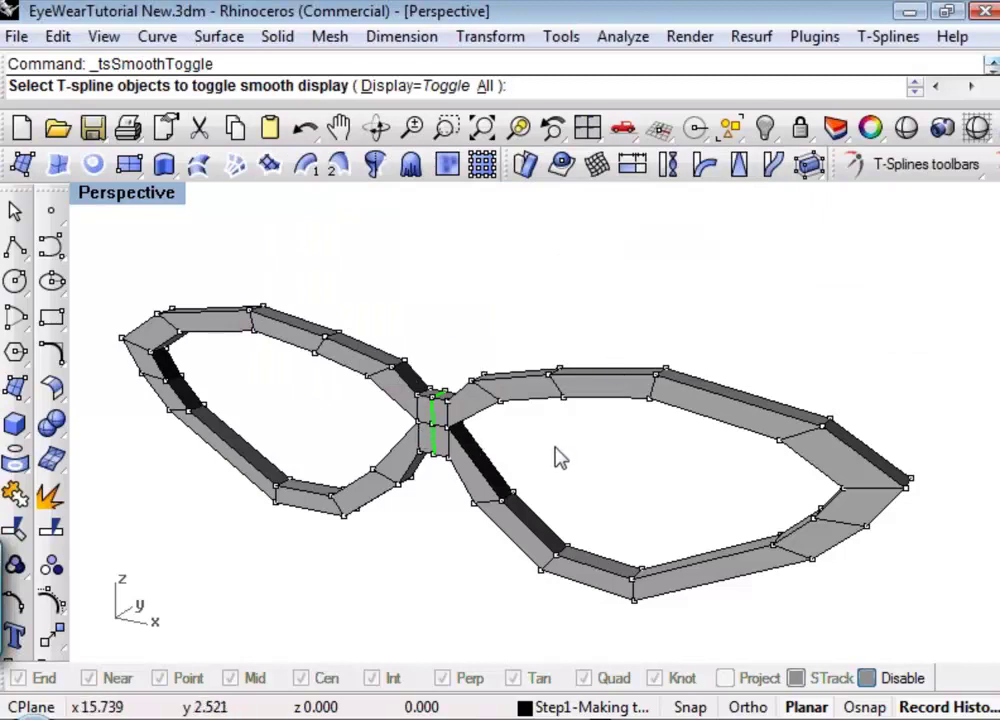
pyautogui.click(508, 408)
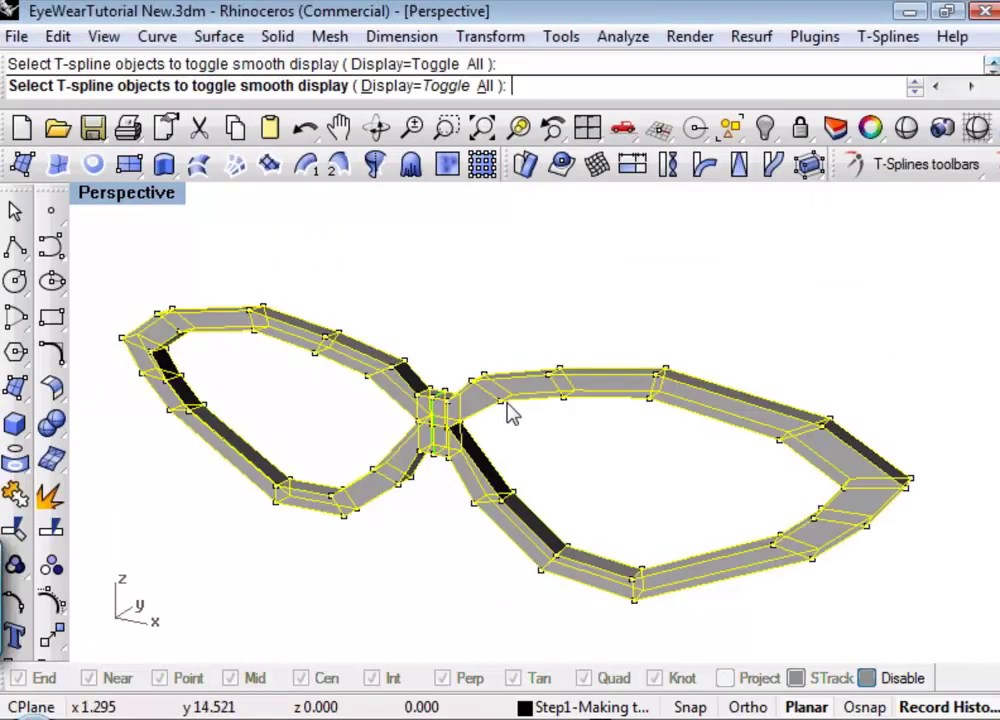
pyautogui.press('Return')
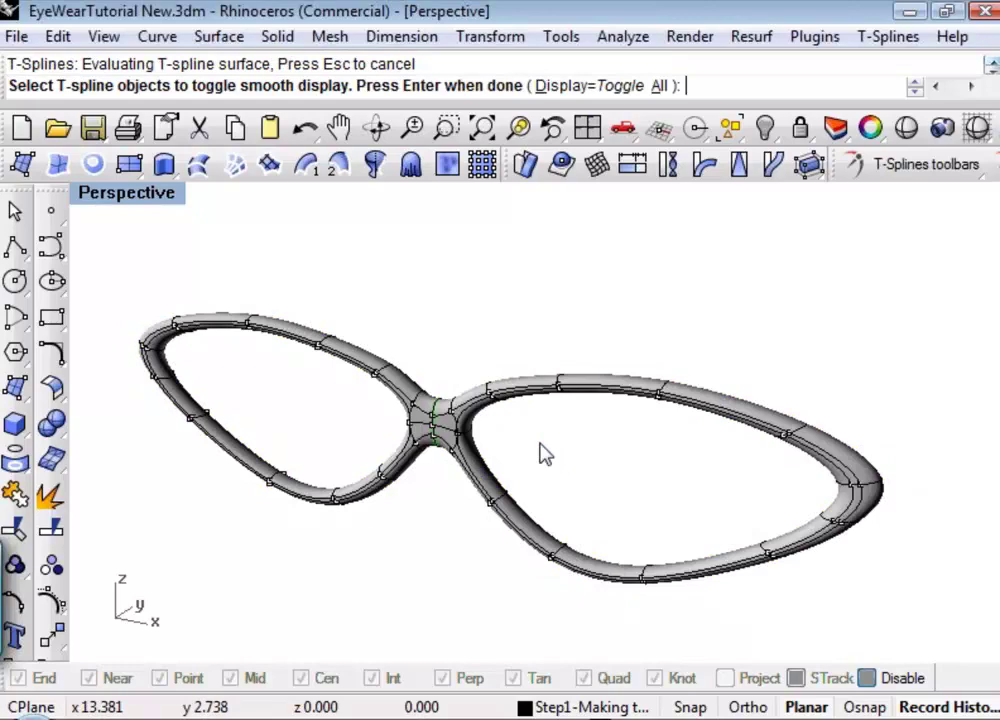
pyautogui.press('Return')
# Step: Try moving the edge loop at the rim's outer corner along Y, and undo the move
pyautogui.moveTo(542, 458)
pyautogui.mouseDown(button='right')
pyautogui.moveTo(437, 460)
pyautogui.moveTo(576, 408)
pyautogui.moveTo(527, 408)
pyautogui.moveTo(507, 424)
pyautogui.moveTo(529, 440)
pyautogui.mouseUp(button='right')
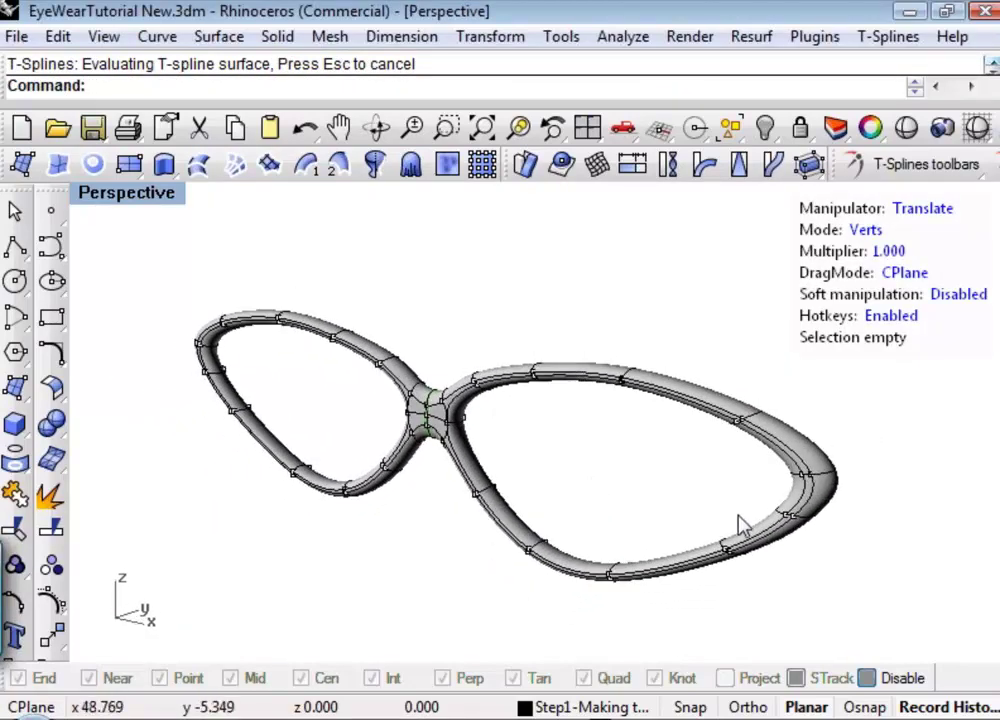
pyautogui.press('s')
pyautogui.moveTo(742, 457); pyautogui.dragTo(854, 494)
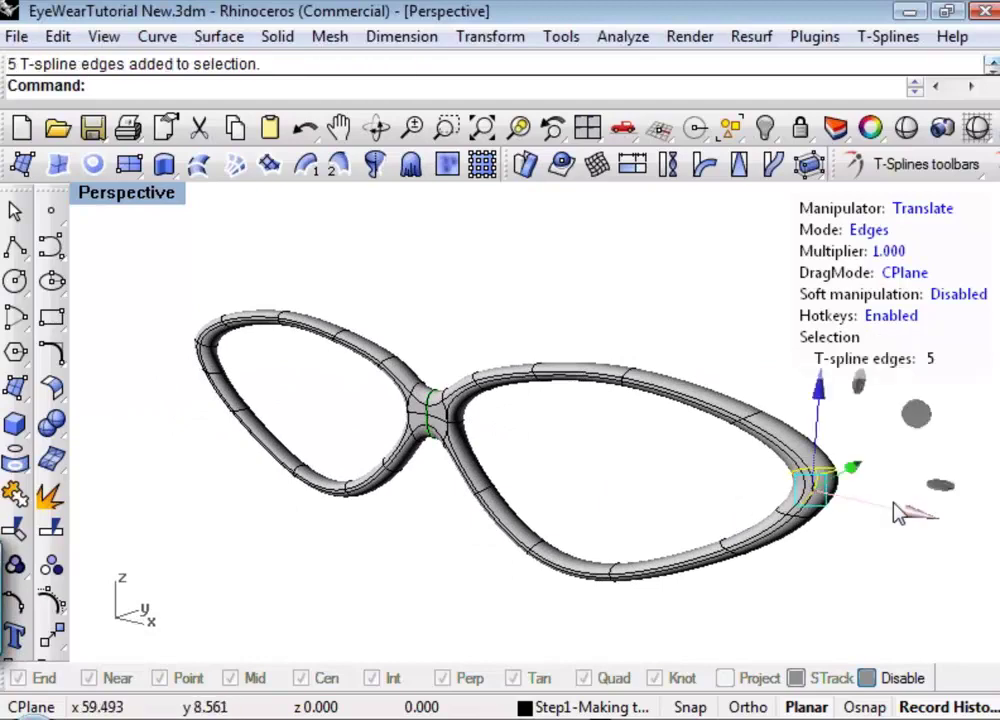
pyautogui.click(848, 564)
pyautogui.click(835, 480)
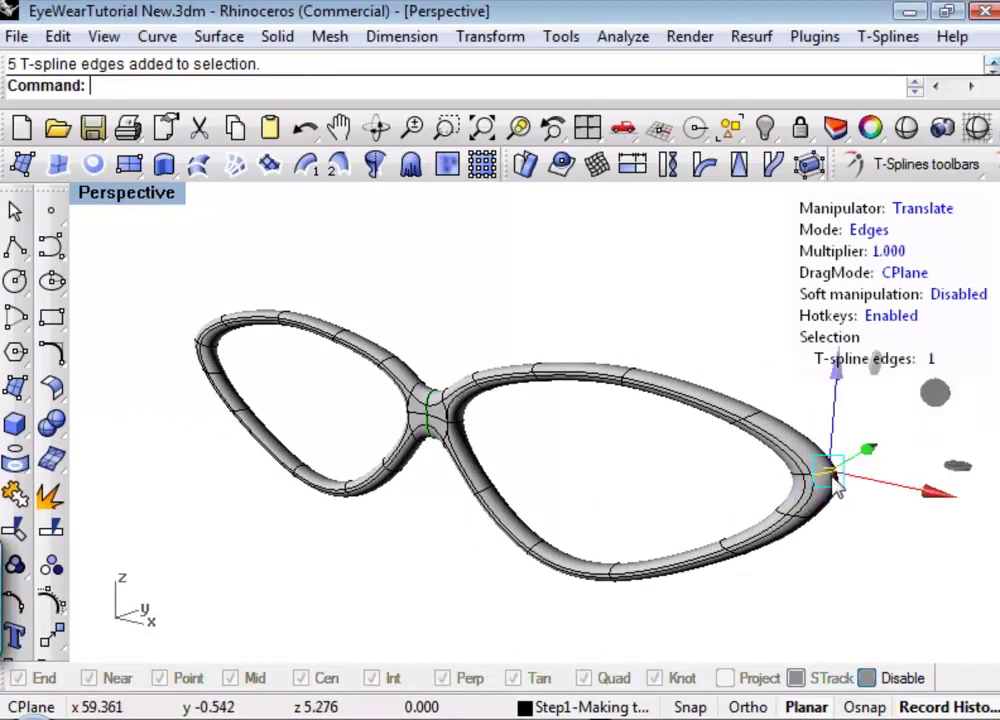
pyautogui.press('l')
pyautogui.moveTo(855, 448)
pyautogui.mouseDown()
pyautogui.moveTo(794, 480)
pyautogui.moveTo(910, 420)
pyautogui.moveTo(795, 515)
pyautogui.moveTo(868, 452)
pyautogui.mouseUp()
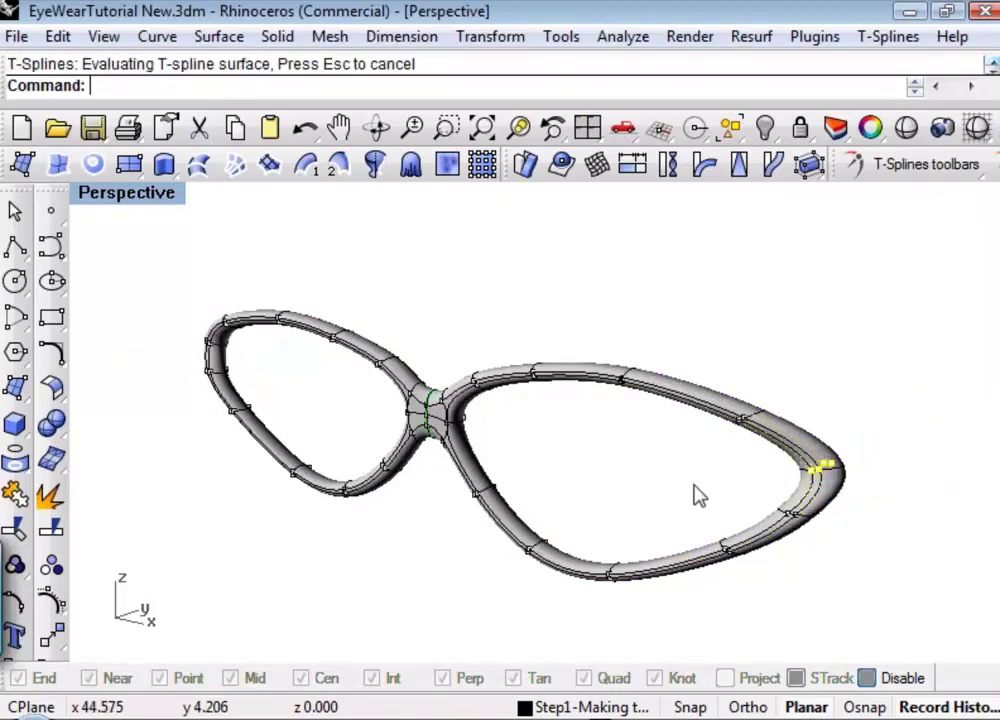
pyautogui.moveTo(697, 494); pyautogui.dragTo(536, 496, button='right')
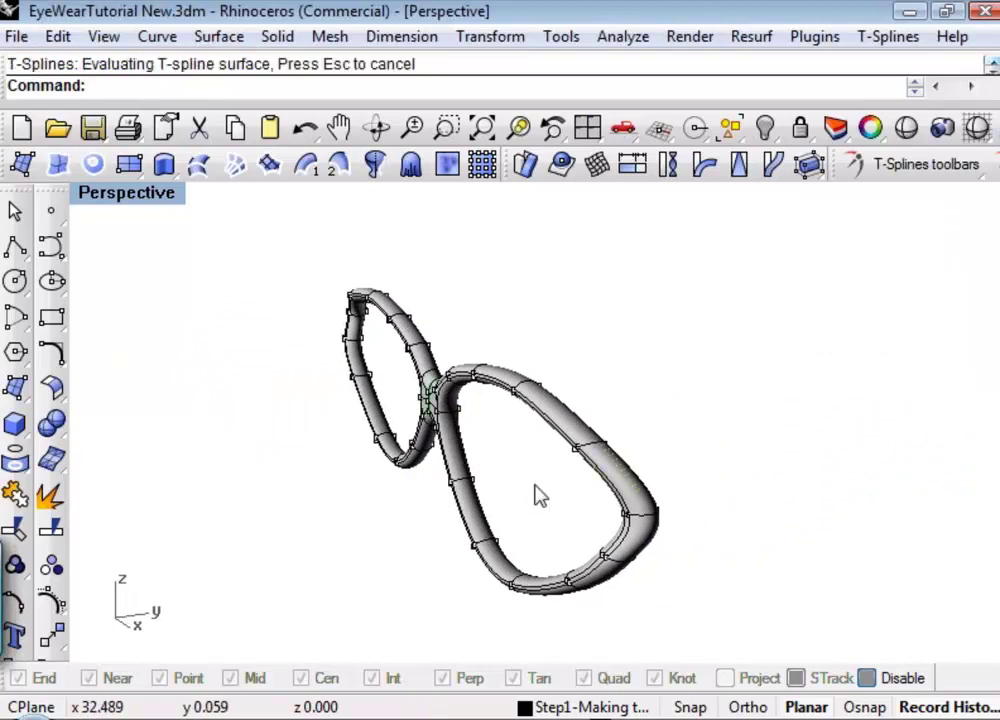
pyautogui.hotkey('ctrl', 'z')
pyautogui.hotkey('ctrl', 'z')
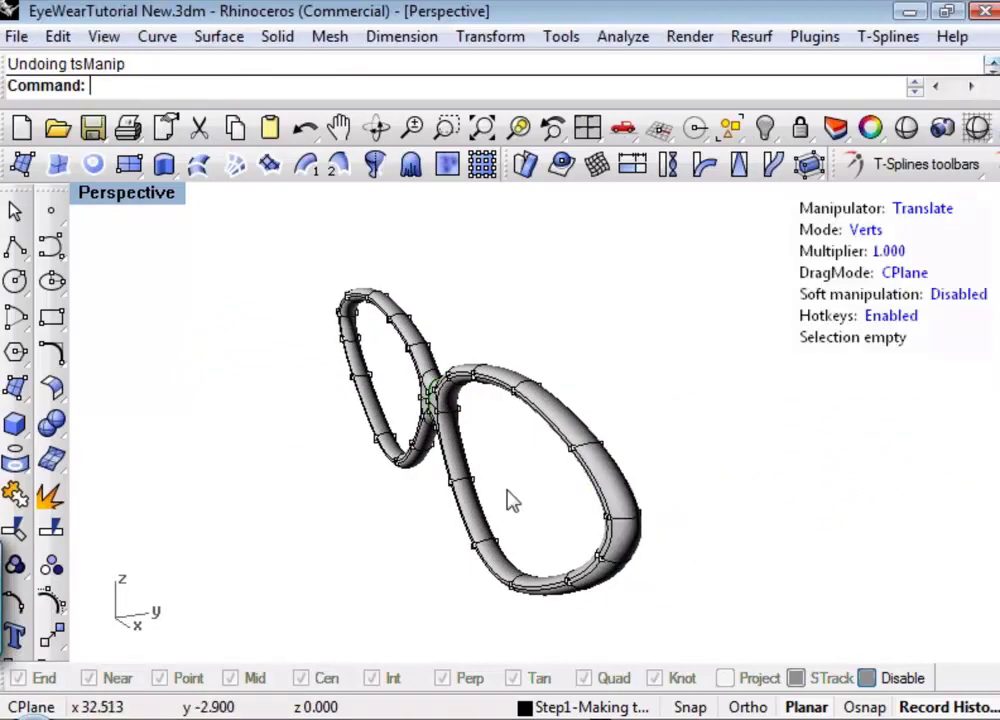
# Step: Make the joined glasses frame's T-spline surface uniform
pyautogui.moveTo(507, 499); pyautogui.dragTo(622, 468, button='right')
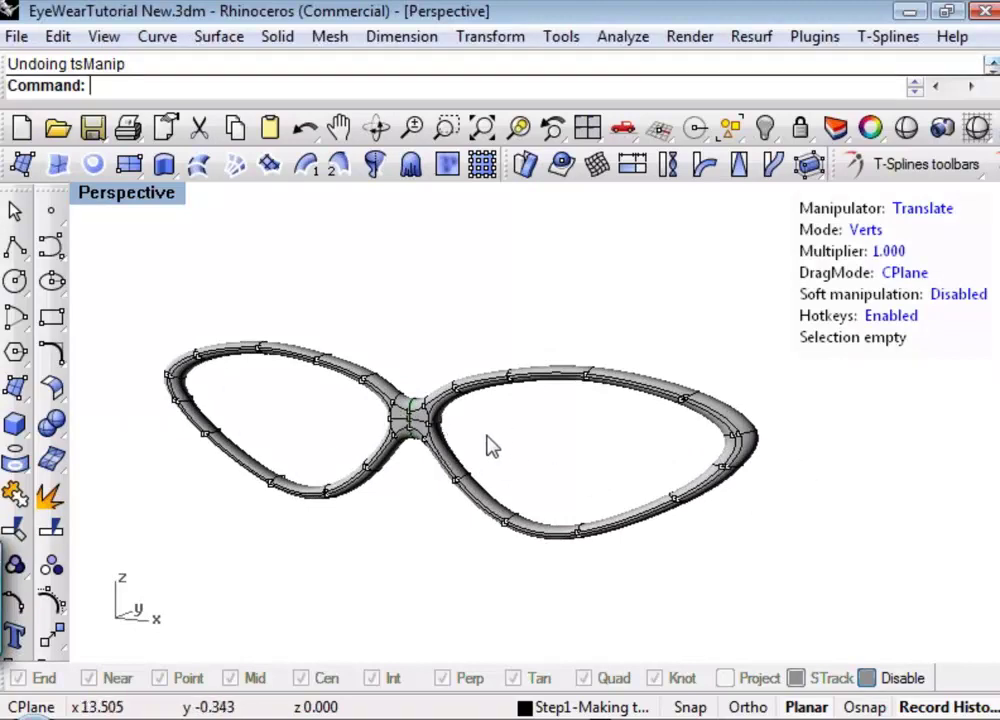
pyautogui.moveTo(530, 443); pyautogui.dragTo(425, 450, button='right')
pyautogui.scroll(10, 425, 450)
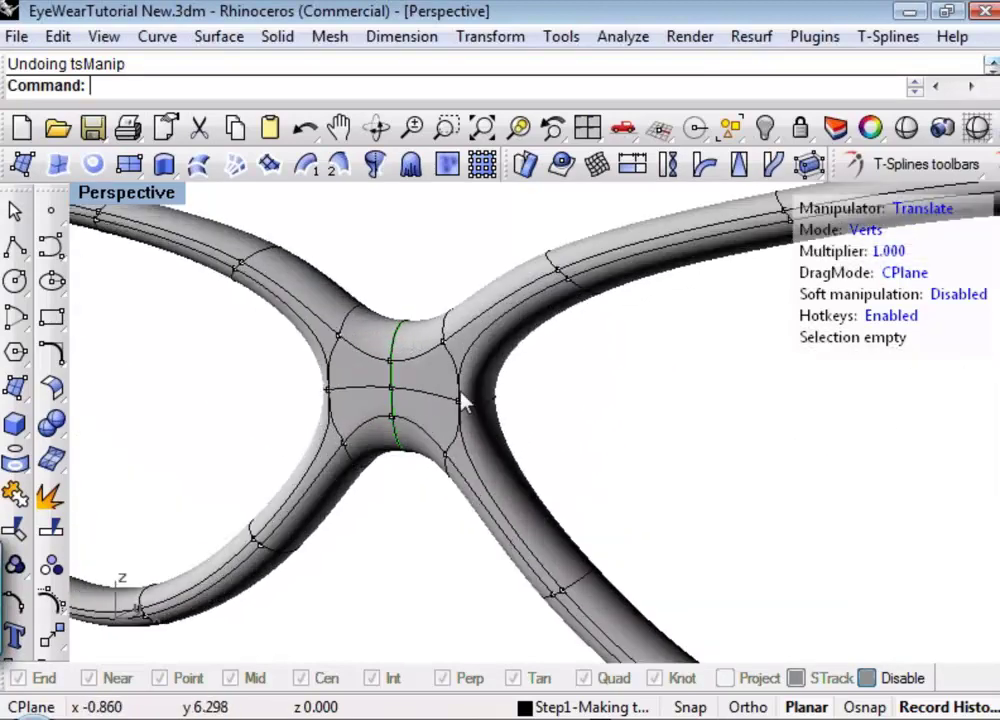
pyautogui.scroll(-2, 500, 395)
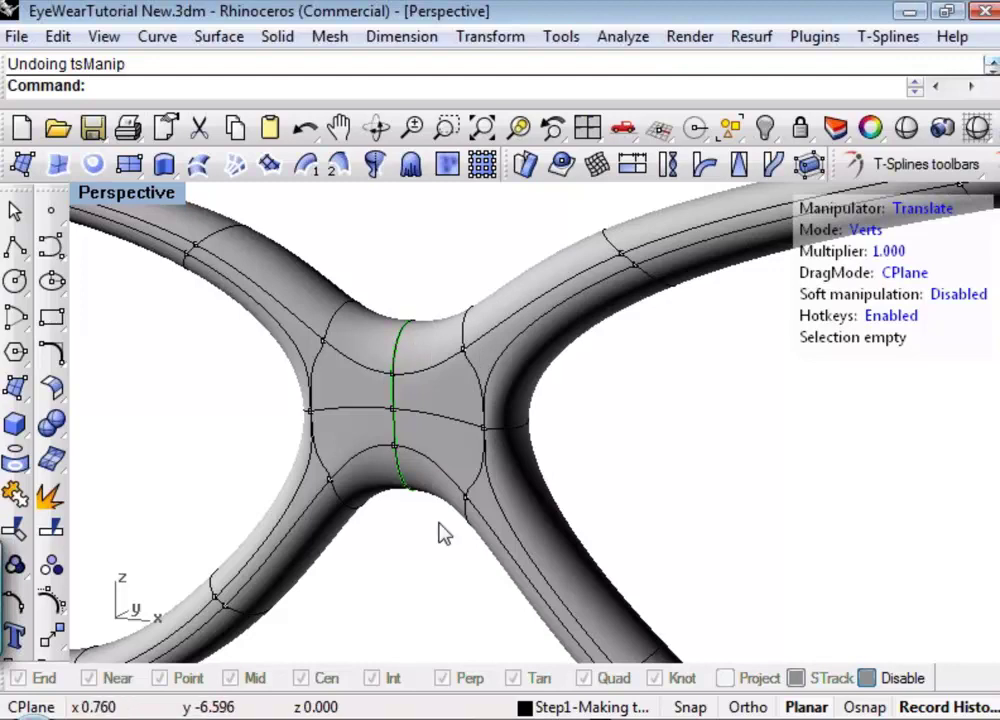
pyautogui.click(926, 164)
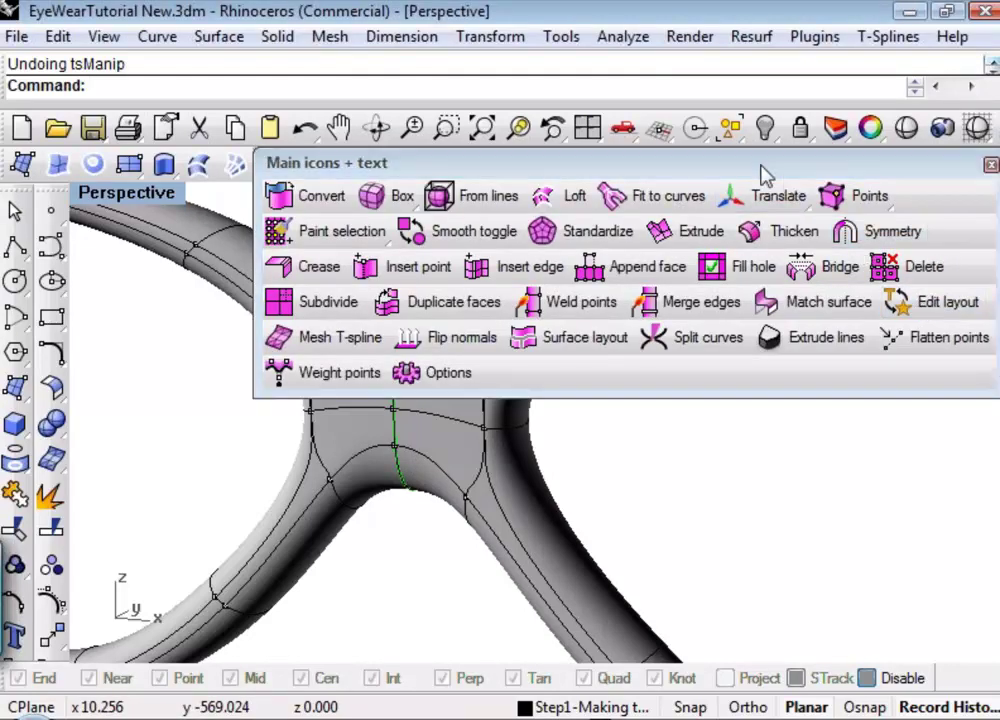
pyautogui.moveTo(761, 167); pyautogui.dragTo(530, 100)
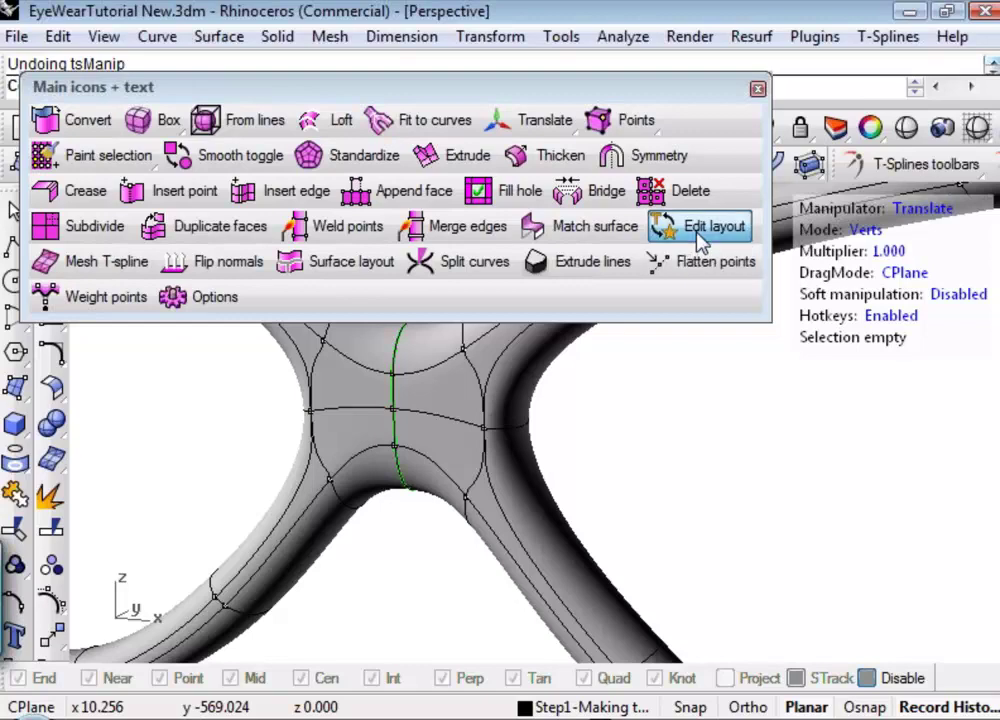
pyautogui.click(700, 243)
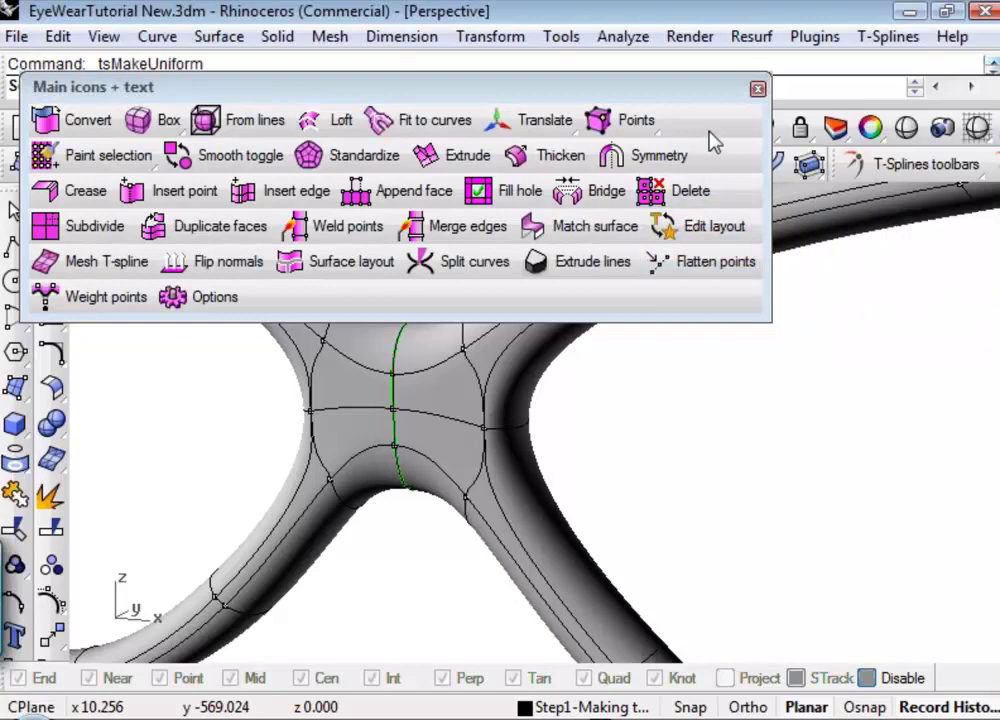
pyautogui.click(758, 91)
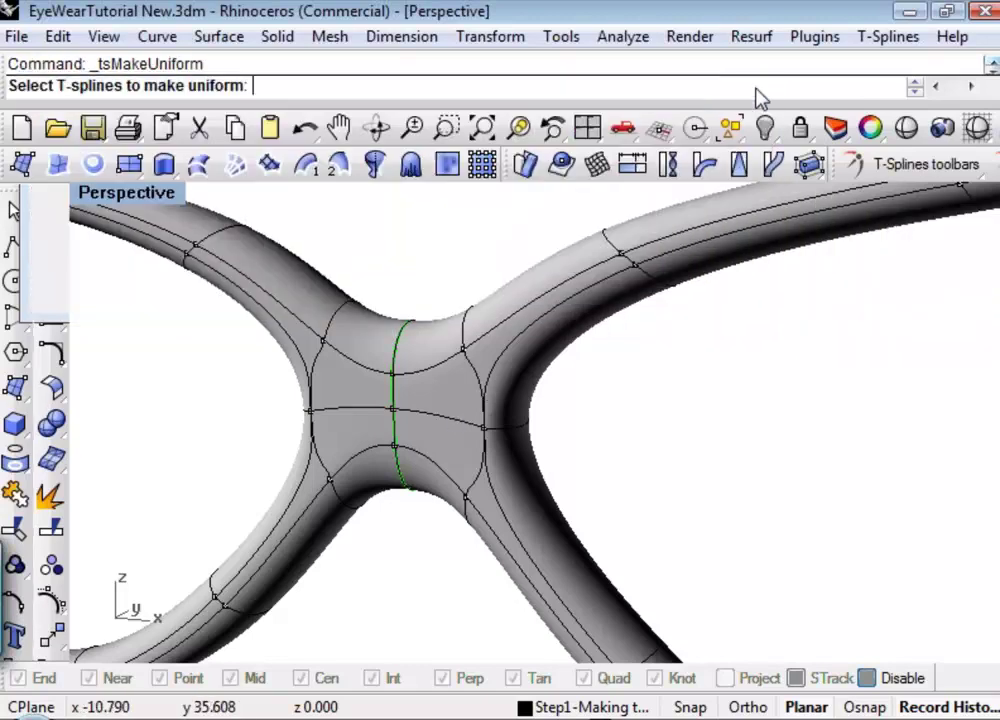
pyautogui.click(452, 428)
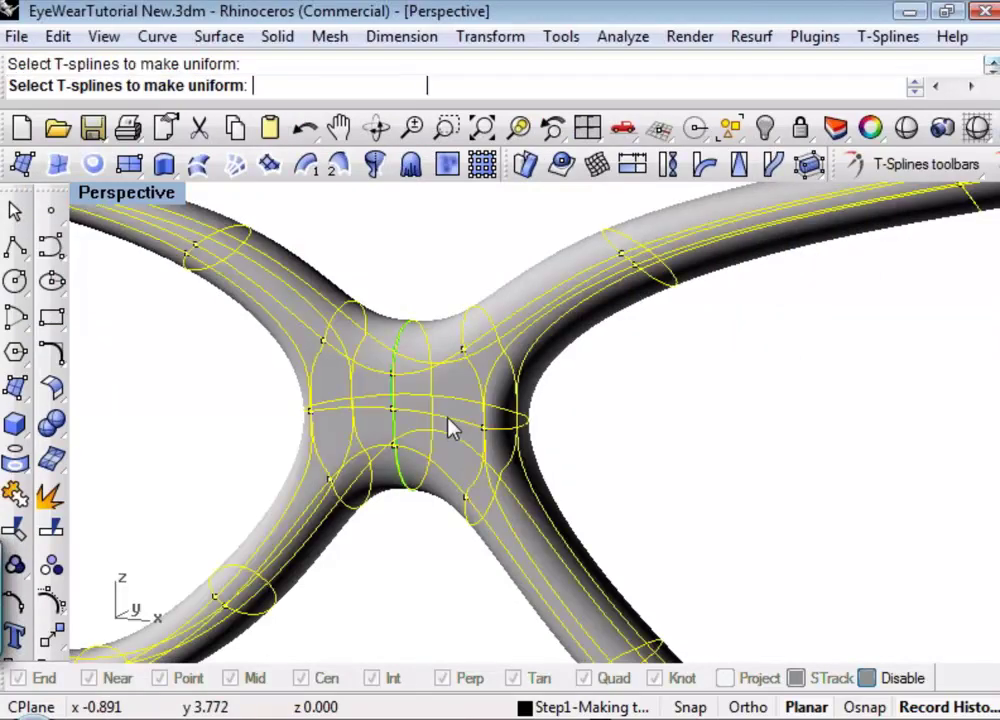
pyautogui.press('Return')
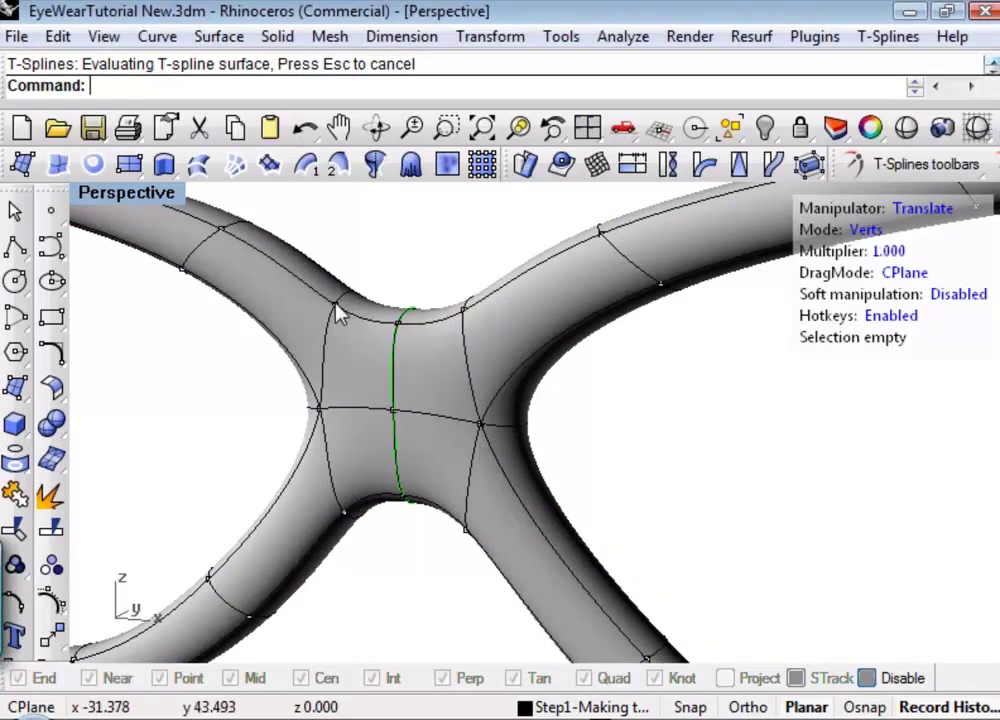
# Step: Examine the smoothed bridge and the overall shape of both rims from several angles
pyautogui.scroll(-4, 424, 426)
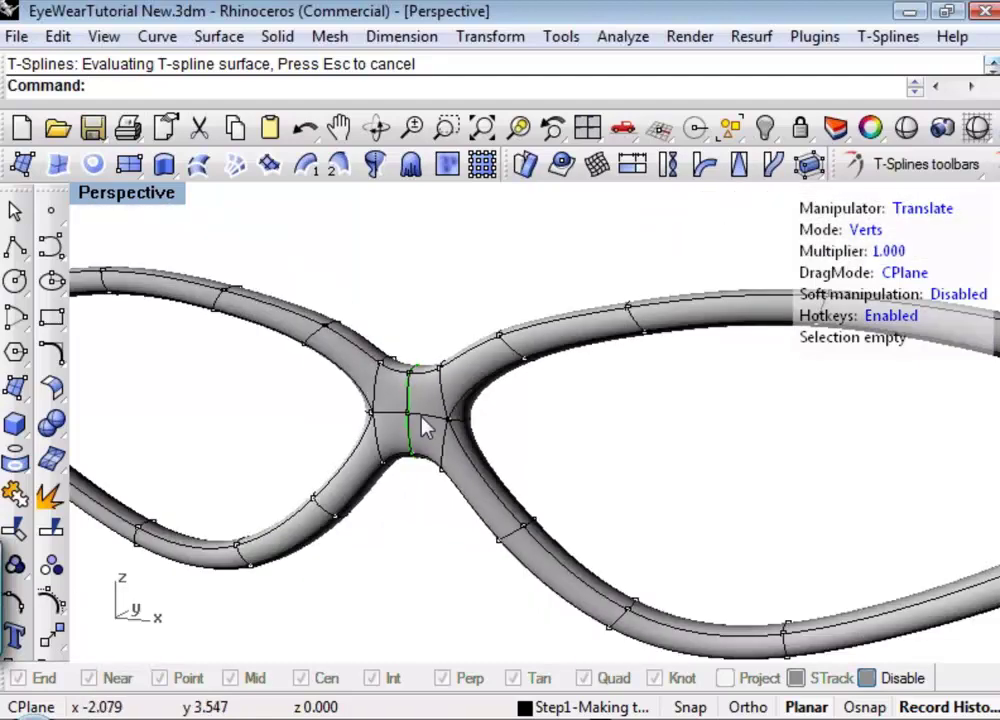
pyautogui.scroll(-4, 424, 426)
pyautogui.moveTo(424, 426); pyautogui.dragTo(565, 493, button='right')
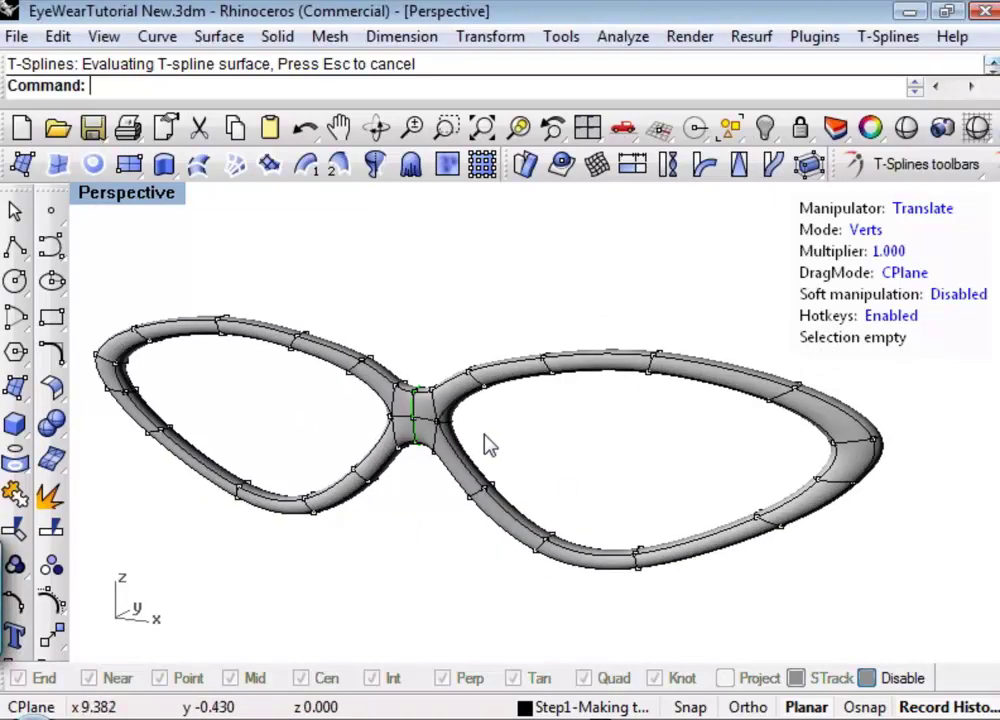
pyautogui.moveTo(504, 458); pyautogui.dragTo(469, 469, button='right')
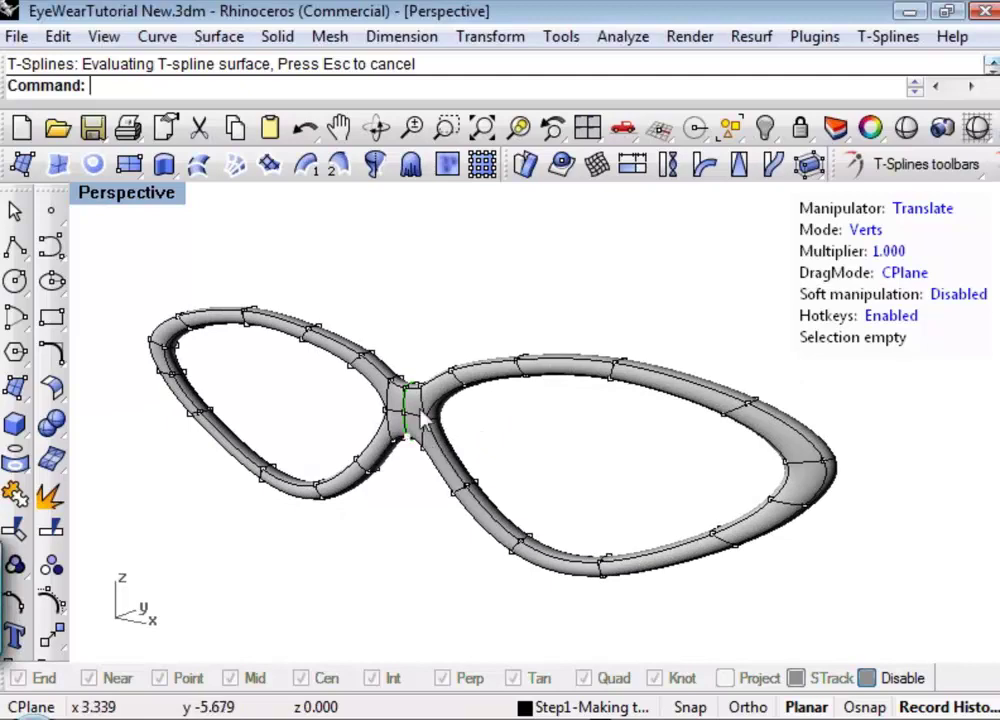
pyautogui.scroll(4, 420, 424)
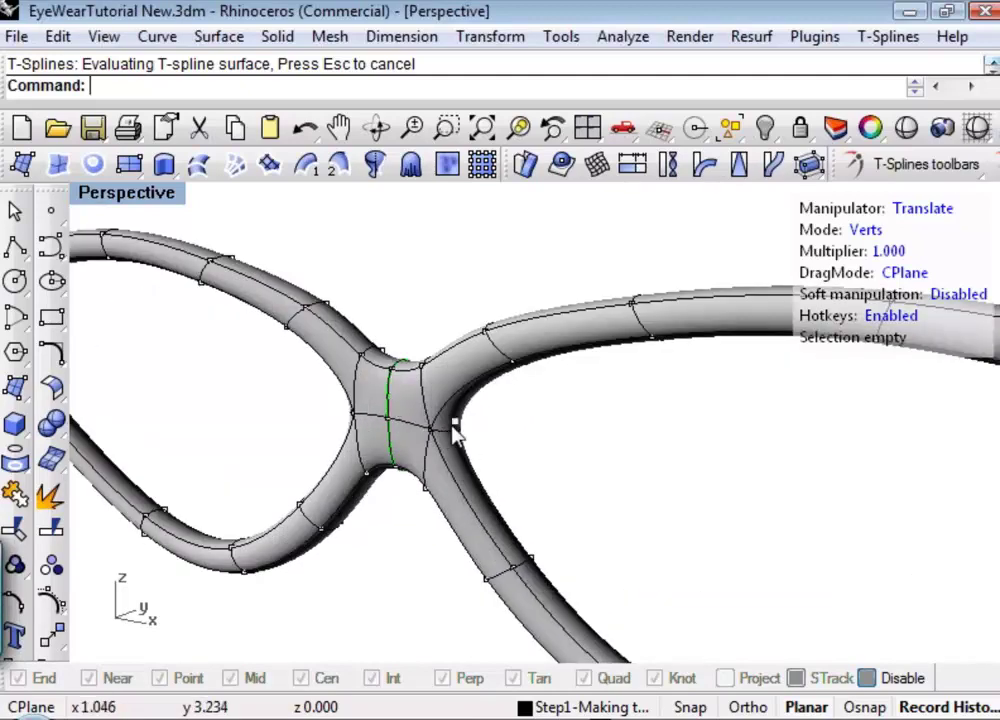
pyautogui.scroll(-2, 536, 473)
pyautogui.moveTo(533, 474); pyautogui.dragTo(572, 524, button='right')
# Step: Turn on the ReferenceHead layer to show the head behind the rims
pyautogui.click(622, 708)
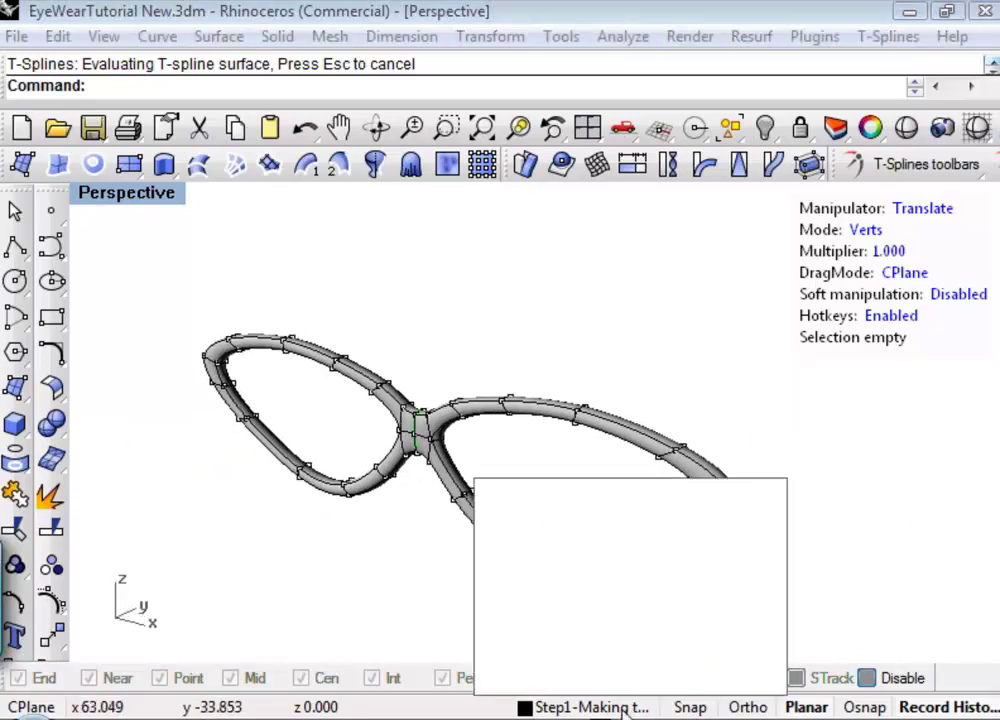
pyautogui.click(485, 490)
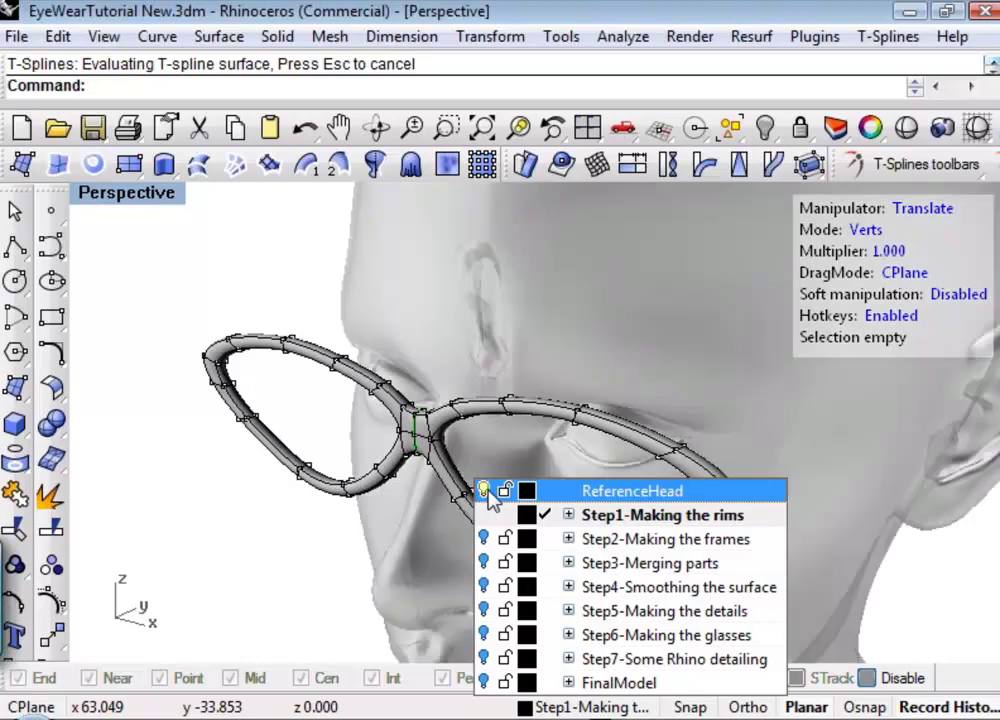
pyautogui.click(940, 603)
# Step: In the Top view, move the whole glasses frame along Y so it sits closer to the reference head's face
pyautogui.moveTo(708, 574); pyautogui.dragTo(650, 563, button='right')
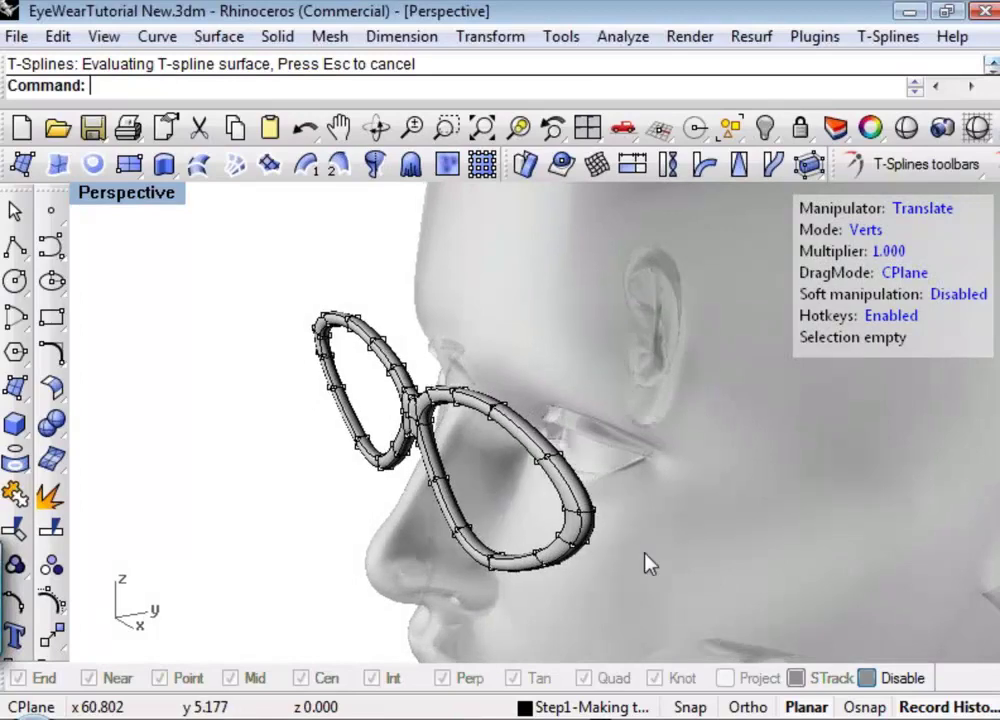
pyautogui.rightClick(140, 192)
pyautogui.moveTo(473, 330)
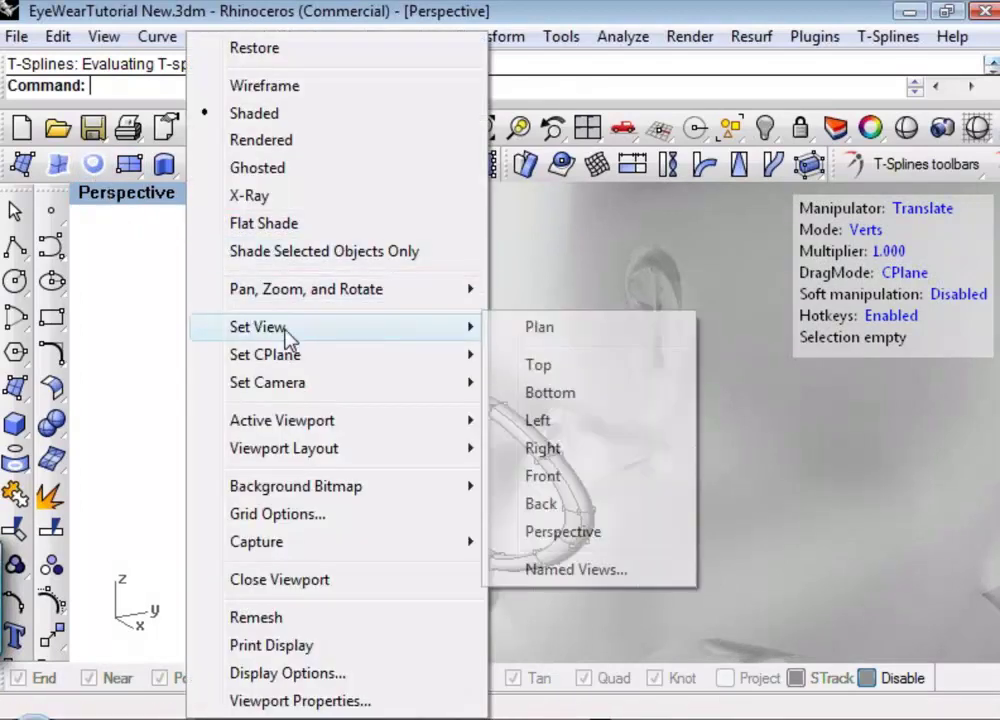
pyautogui.click(596, 368)
pyautogui.scroll(-8, 509, 478)
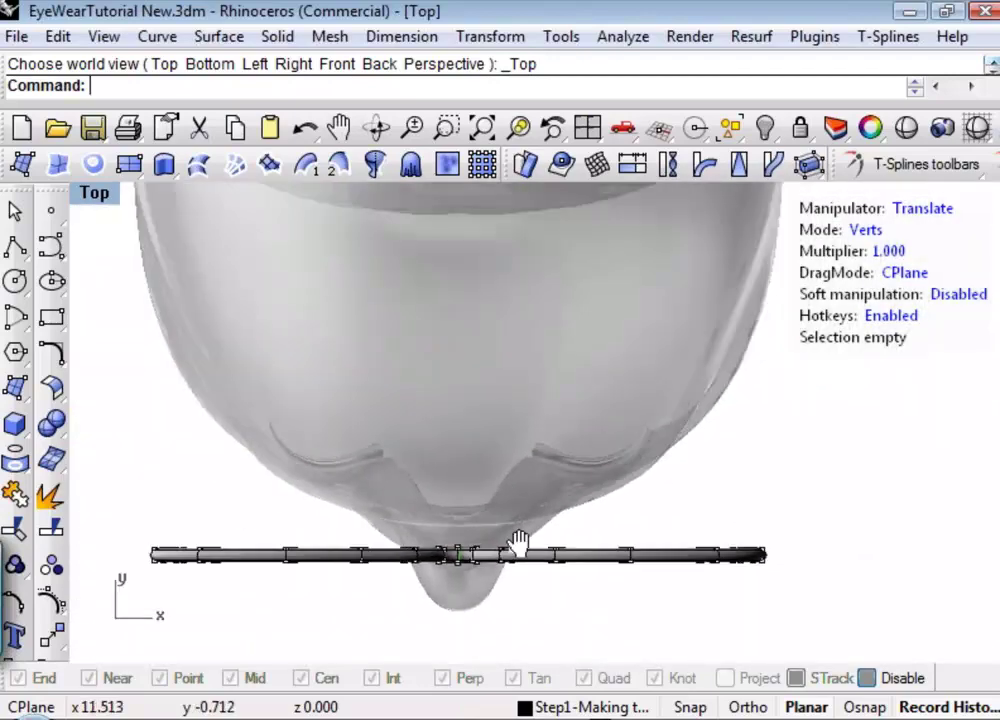
pyautogui.moveTo(516, 542); pyautogui.dragTo(527, 496, button='right')
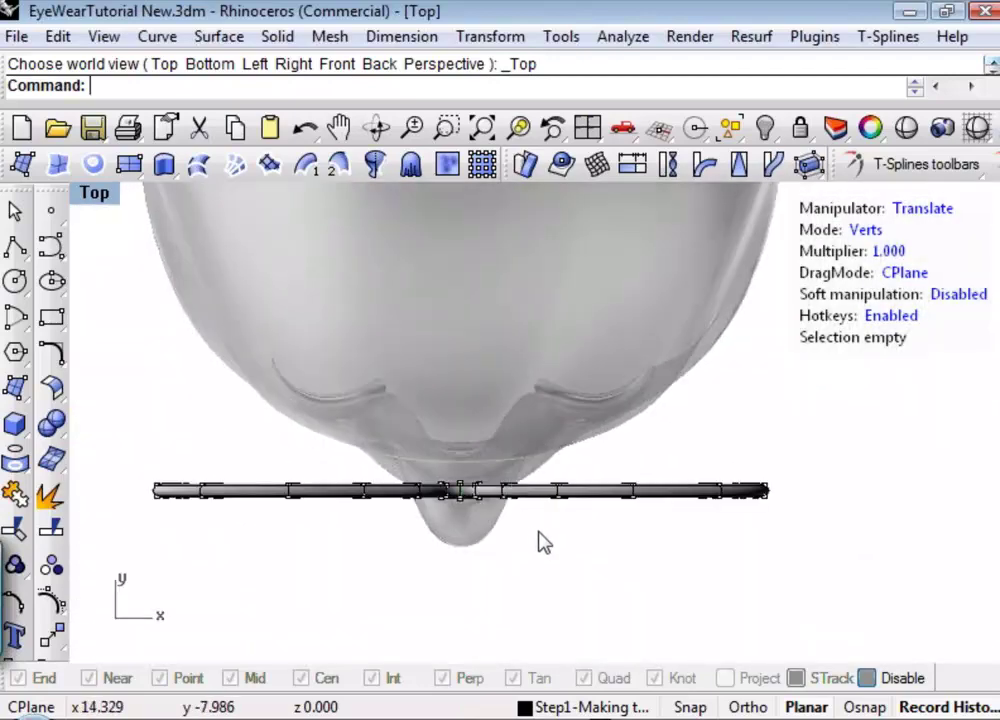
pyautogui.press('Escape')
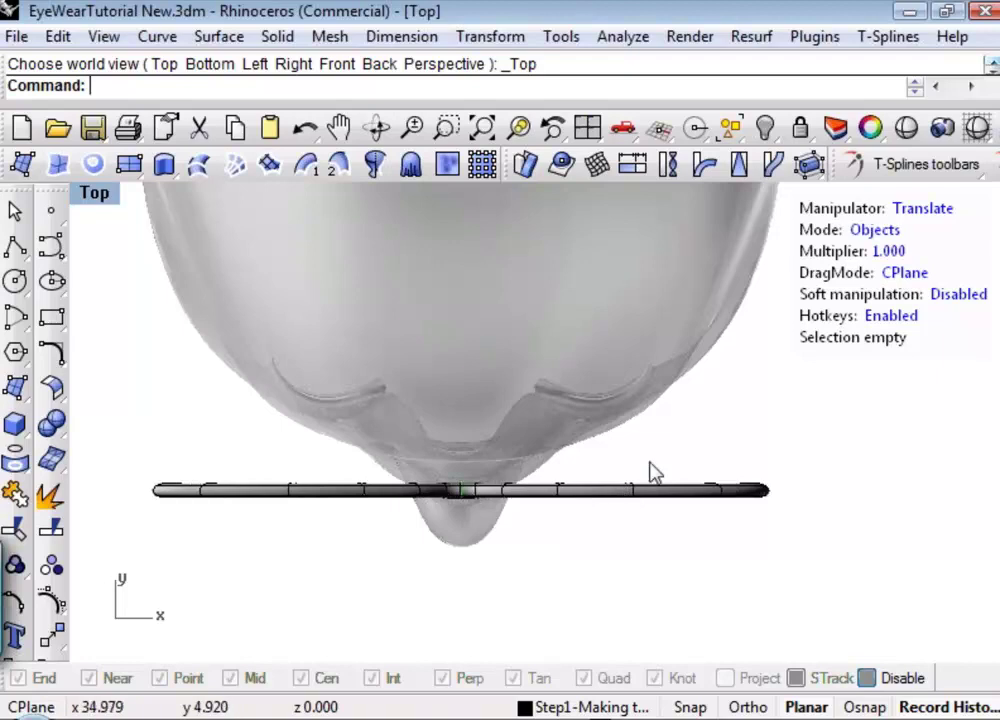
pyautogui.click(586, 494)
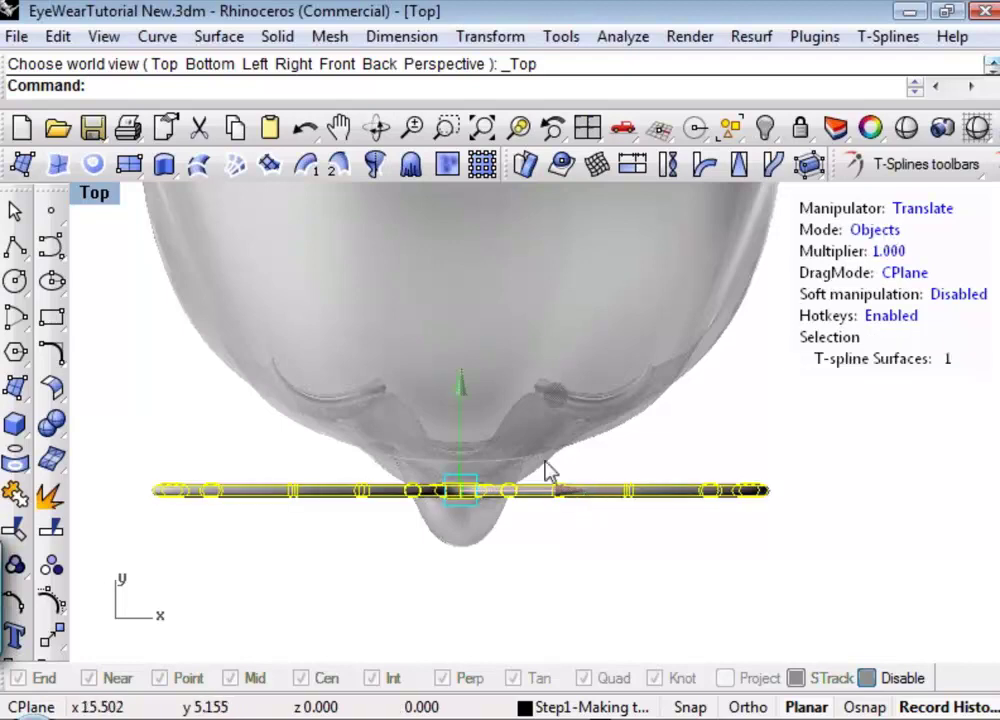
pyautogui.moveTo(463, 385); pyautogui.dragTo(467, 375)
pyautogui.click(597, 531)
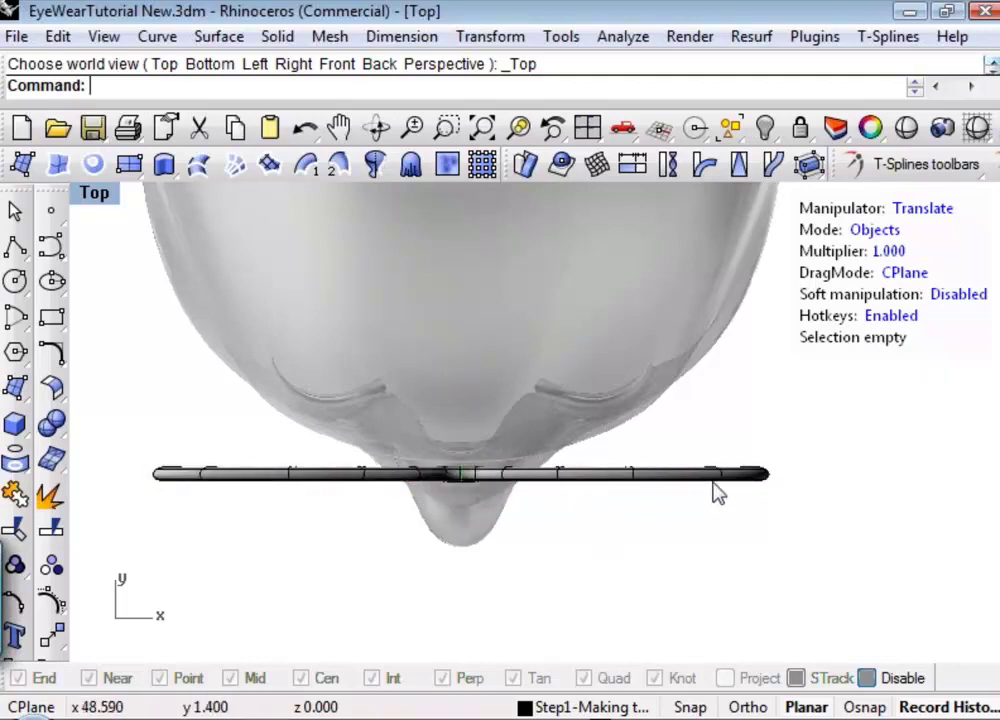
# Step: Try bending the whole frame as an object from the bridge toward the outer rim end, and undo the bend
pyautogui.press('1')
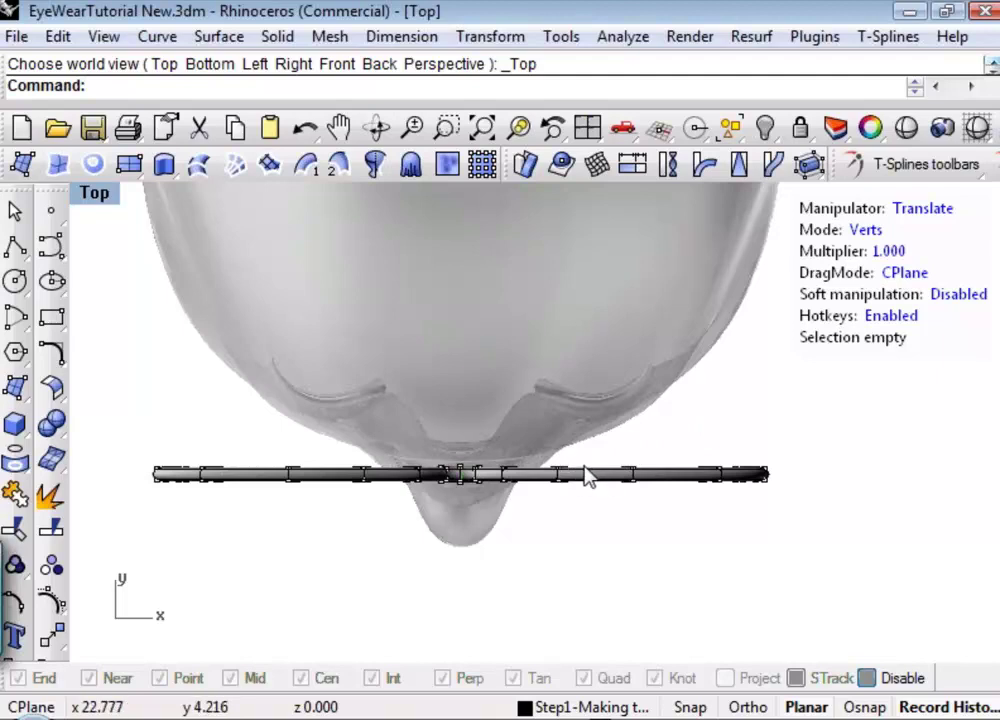
pyautogui.press('f')
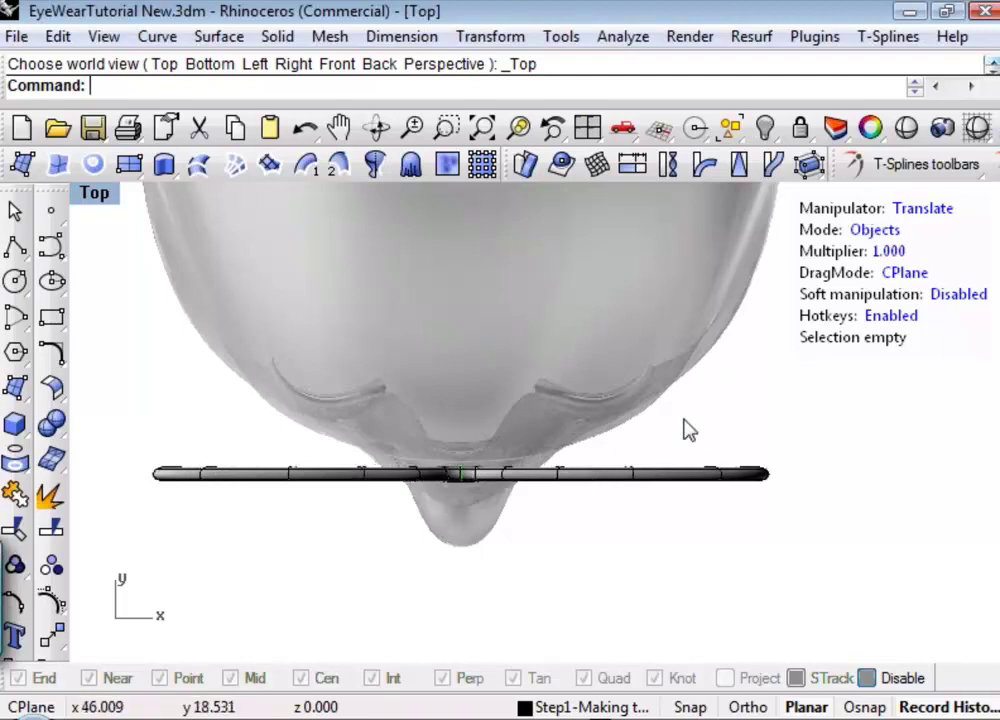
pyautogui.click(628, 484)
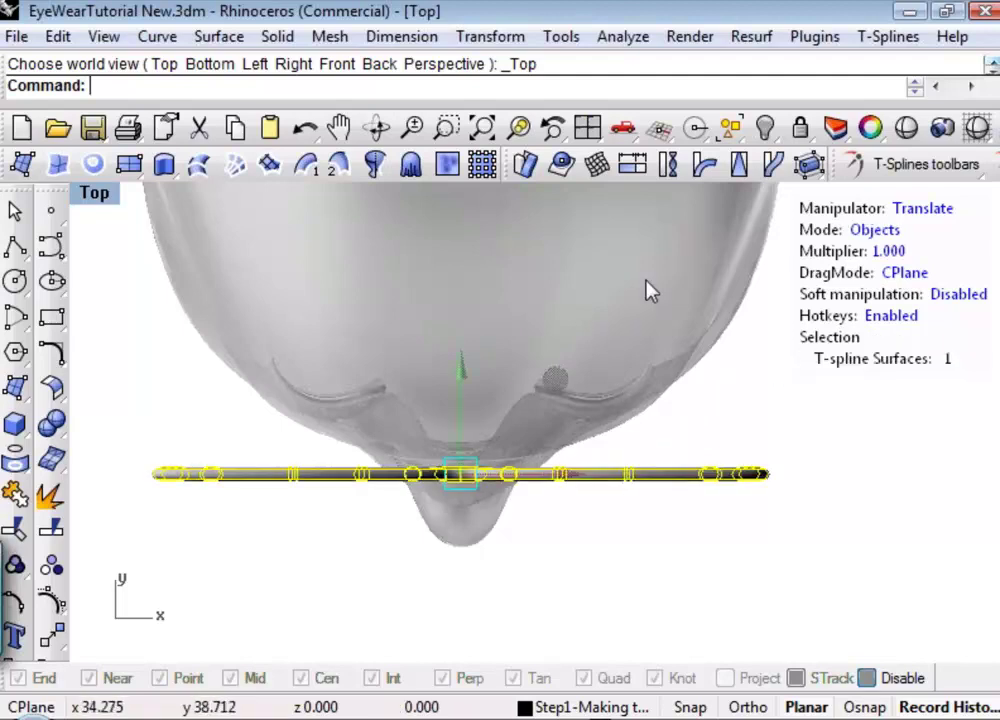
pyautogui.click(706, 168)
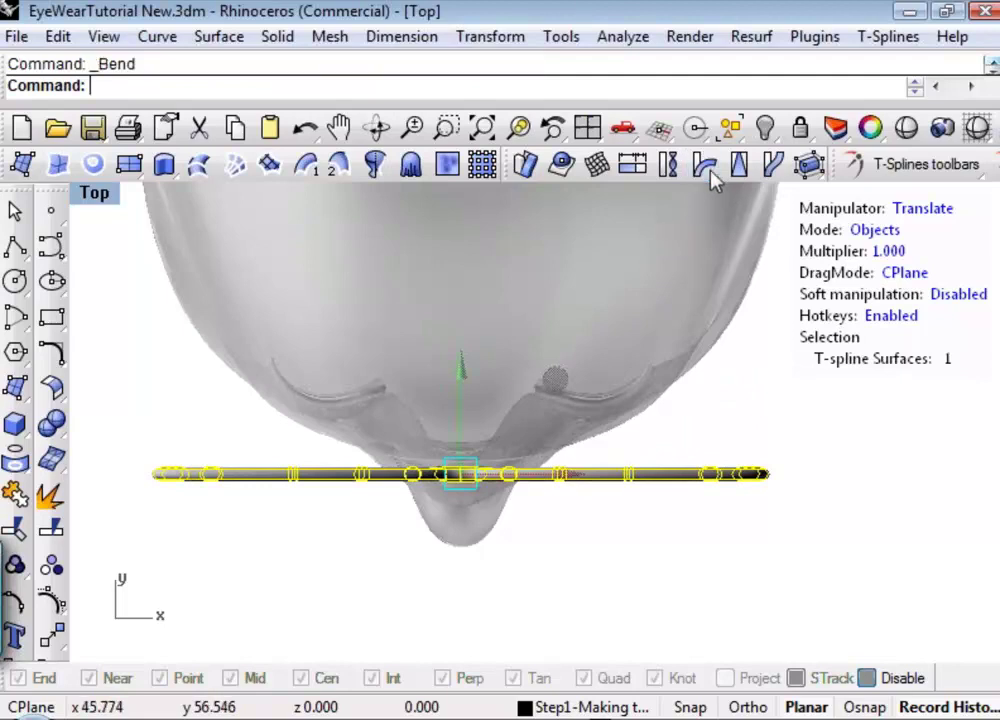
pyautogui.click(475, 474)
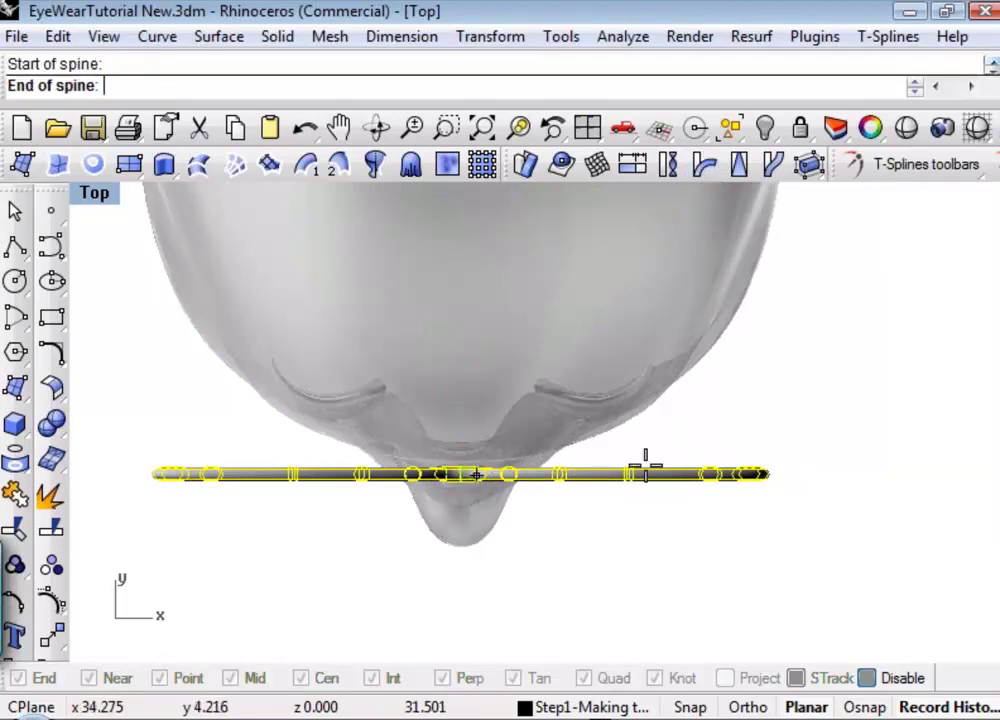
pyautogui.click(793, 474)
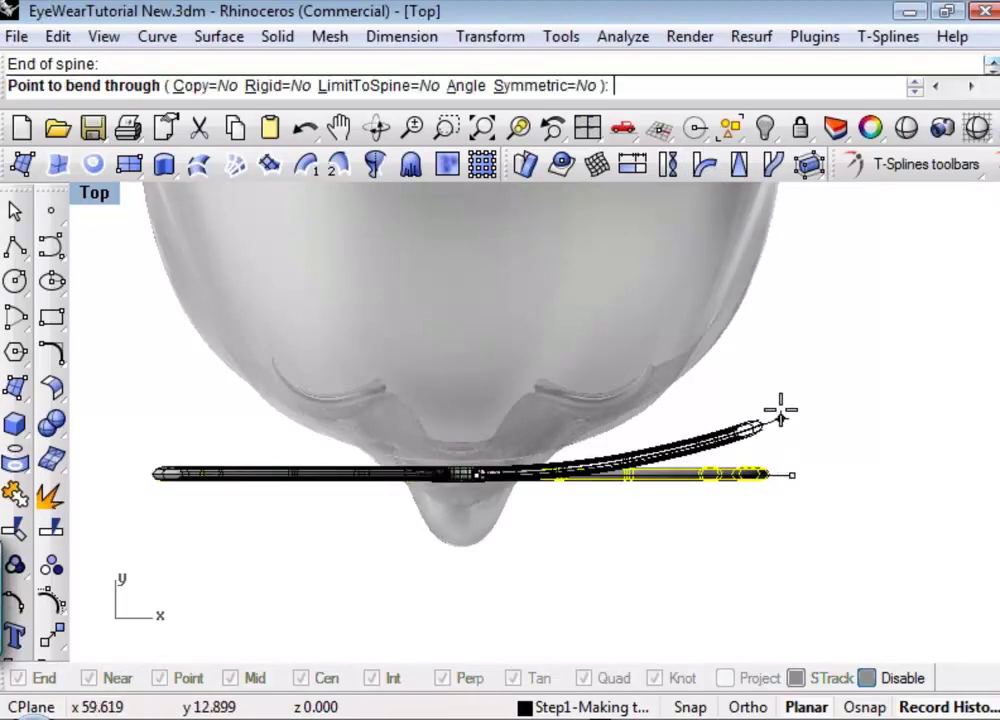
pyautogui.click(755, 350)
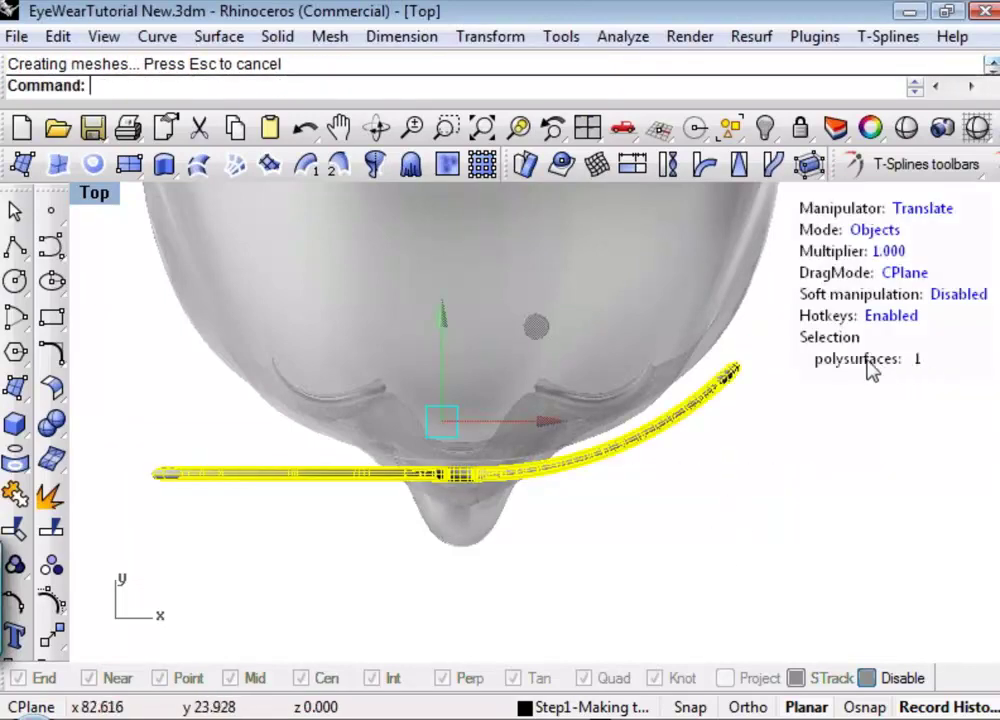
pyautogui.hotkey('ctrl', 'z')
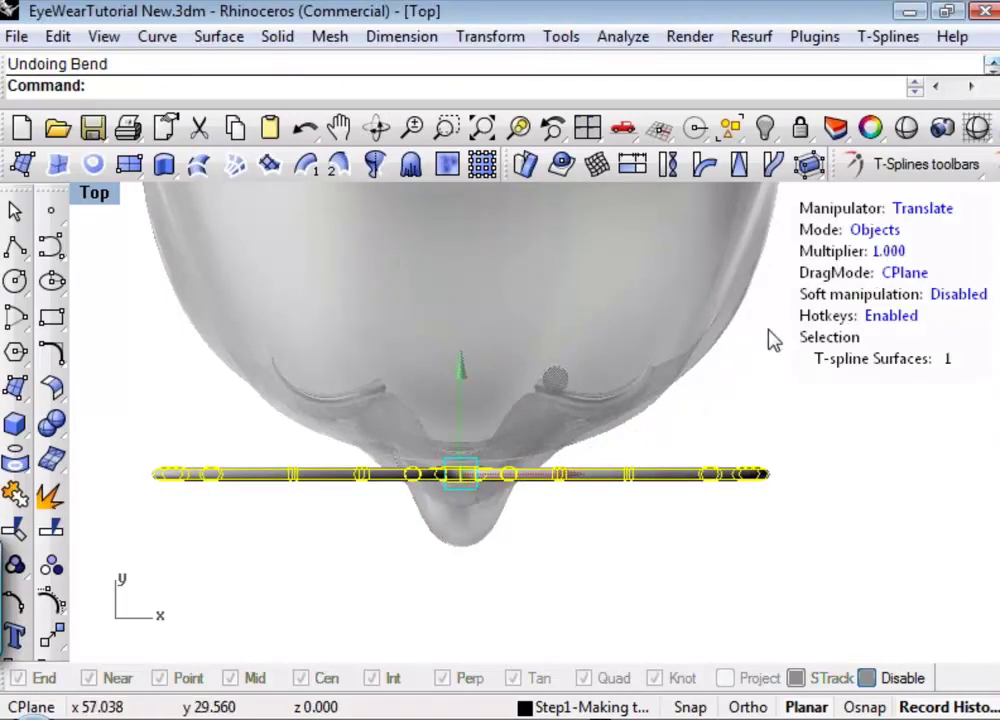
# Step: Bend the vertices of the +X half of the frame from the bridge around the head, through about x 49.8, y 25.1
pyautogui.press('a')
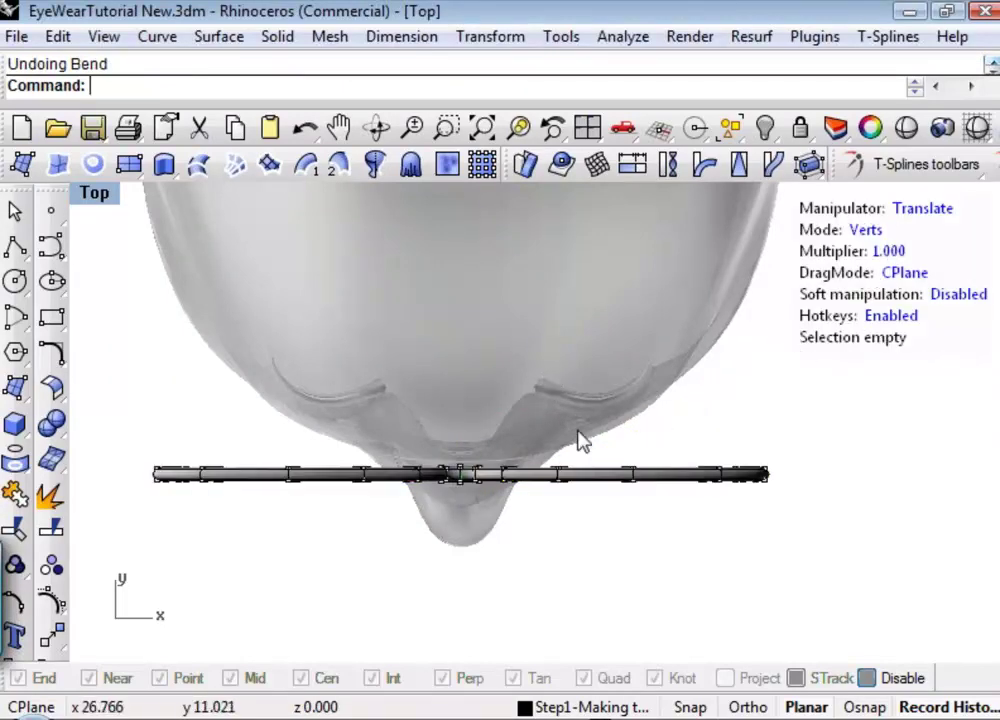
pyautogui.moveTo(504, 438); pyautogui.dragTo(838, 533)
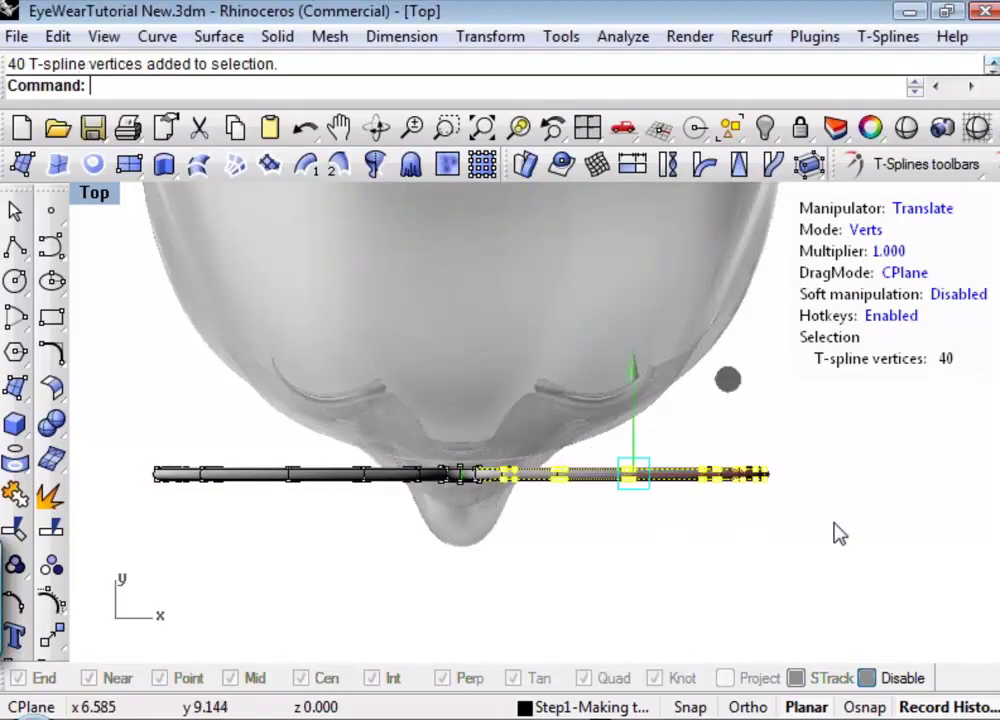
pyautogui.click(706, 164)
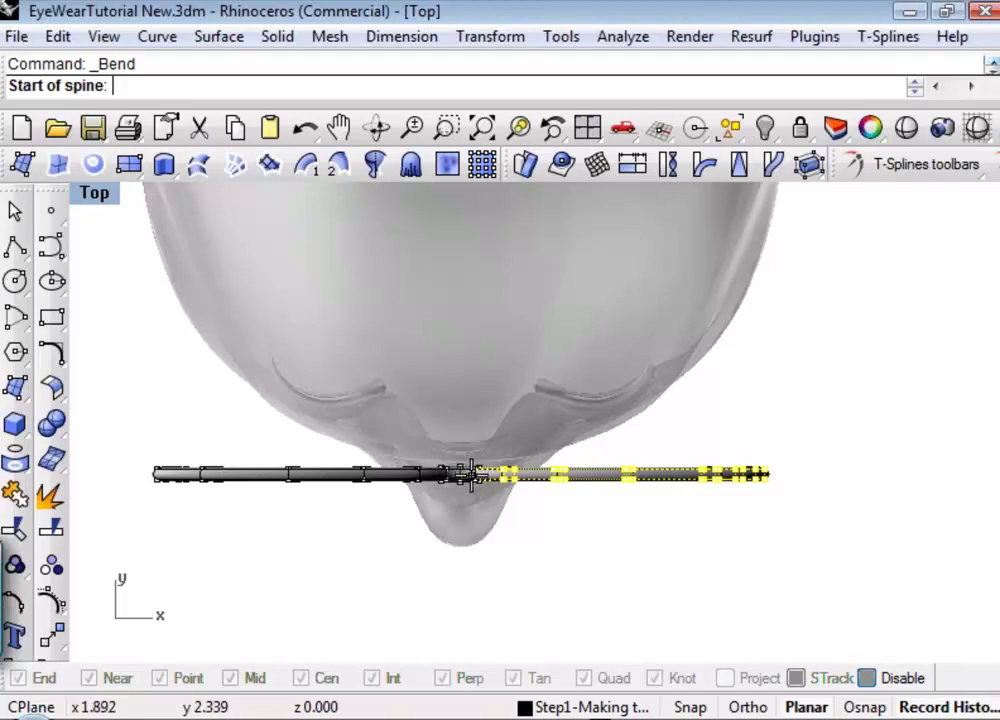
pyautogui.click(466, 475)
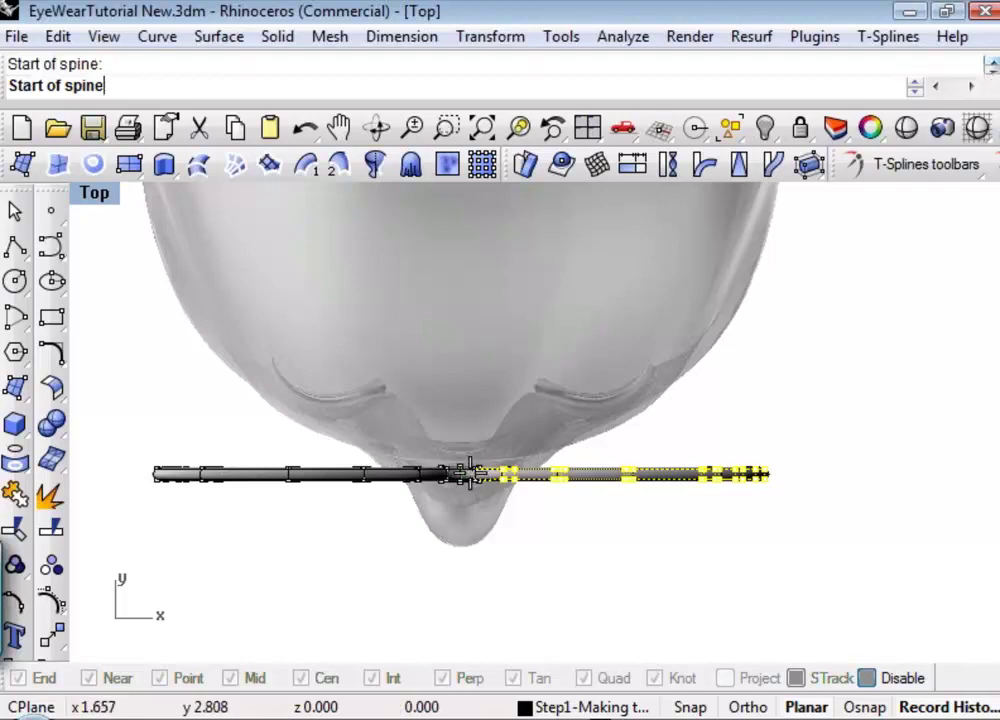
pyautogui.click(775, 476)
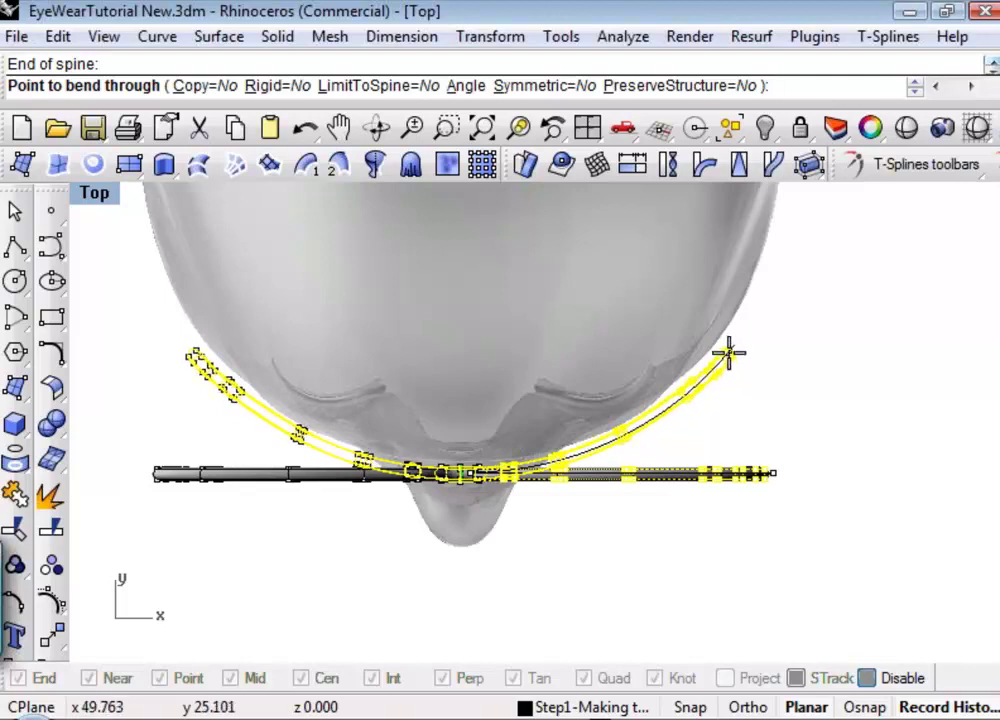
pyautogui.click(729, 350)
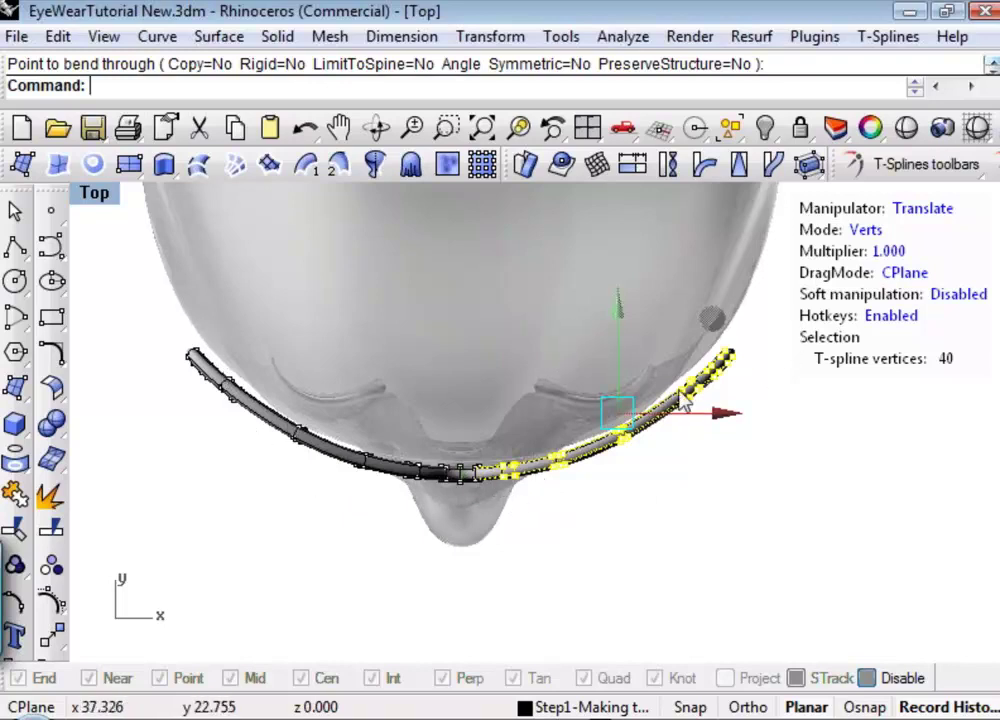
pyautogui.click(674, 516)
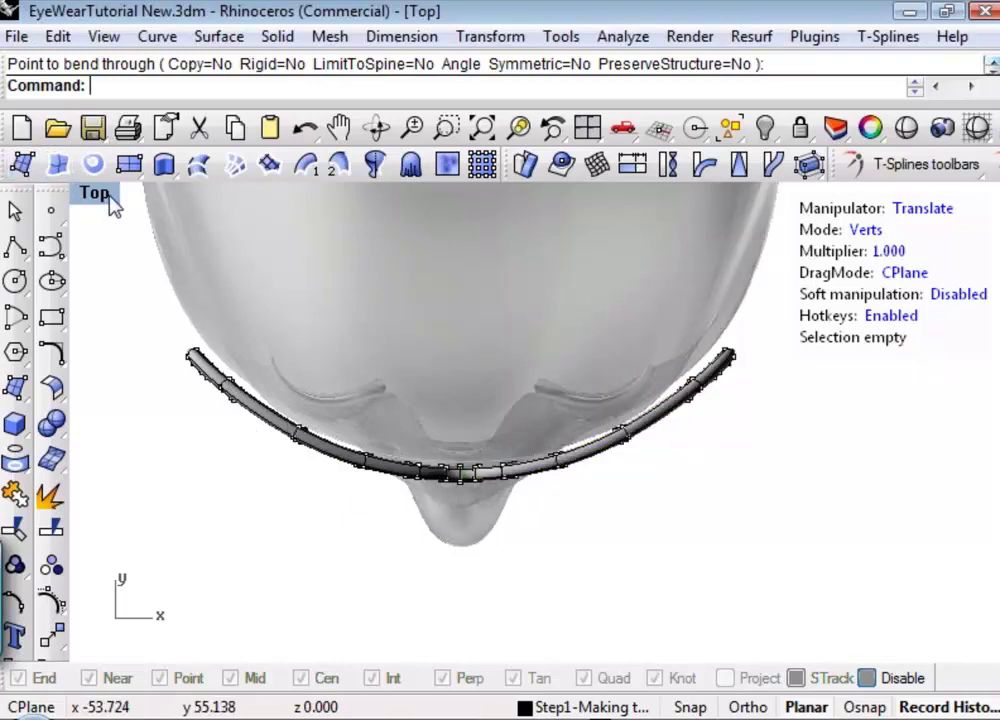
# Step: Examine the curved rims against the whole head in perspective, from the front, the side and below
pyautogui.write('p')
pyautogui.press('Return')
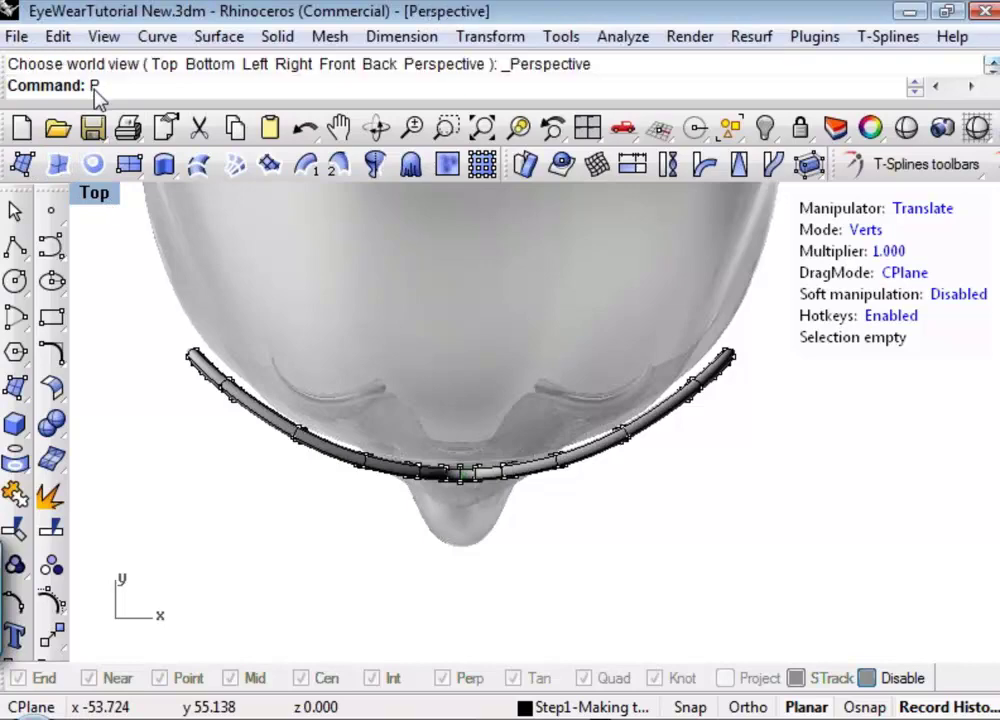
pyautogui.write('ze')
pyautogui.press('Return')
pyautogui.moveTo(384, 528); pyautogui.dragTo(362, 507, button='right')
pyautogui.scroll(5, 440, 395)
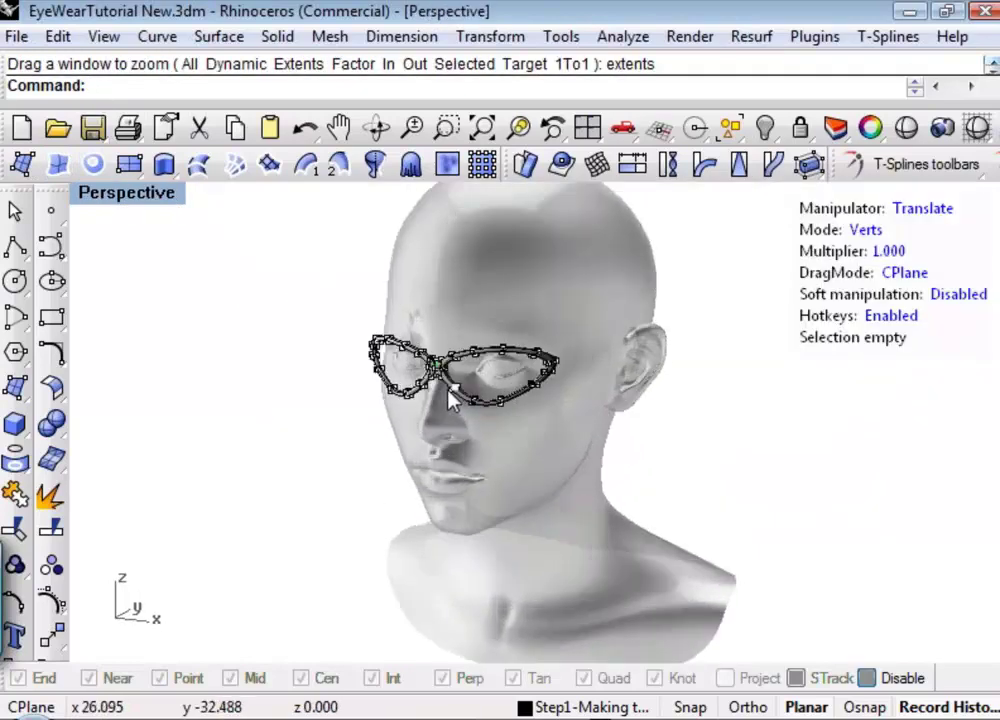
pyautogui.scroll(2, 435, 408)
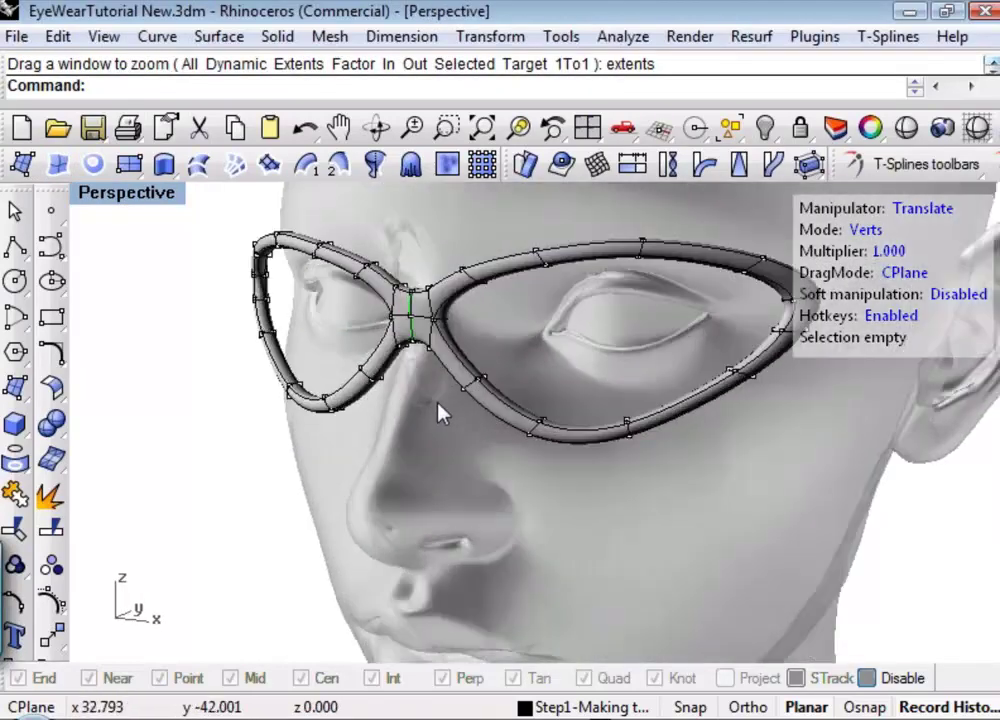
pyautogui.scroll(-2, 450, 402)
pyautogui.moveTo(453, 397); pyautogui.dragTo(520, 431, button='right')
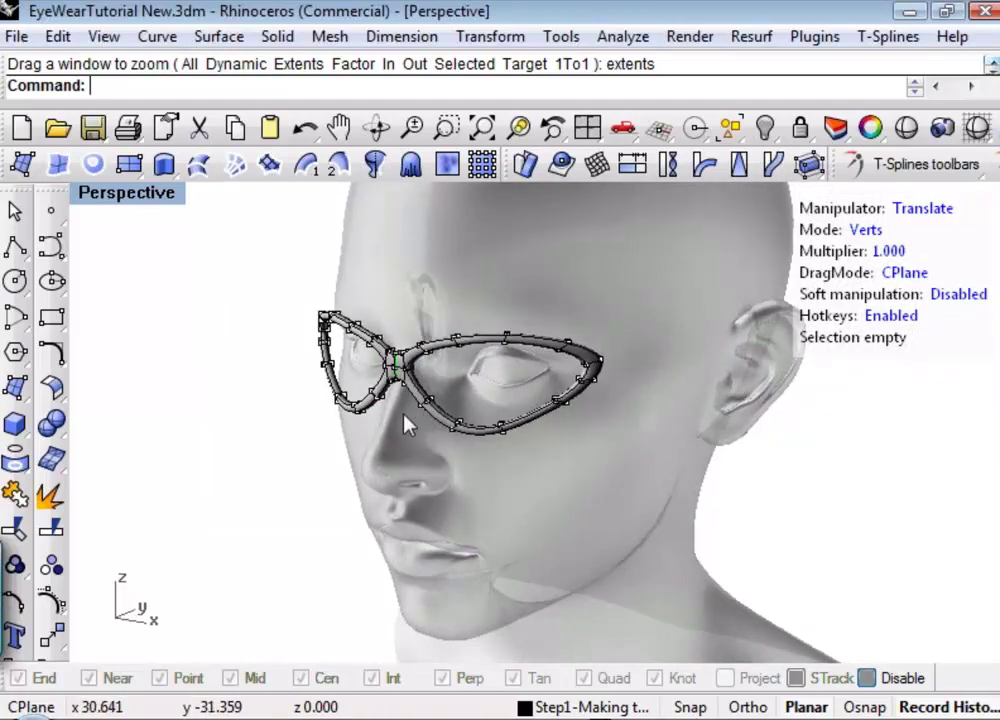
pyautogui.moveTo(511, 400); pyautogui.dragTo(398, 425, button='right')
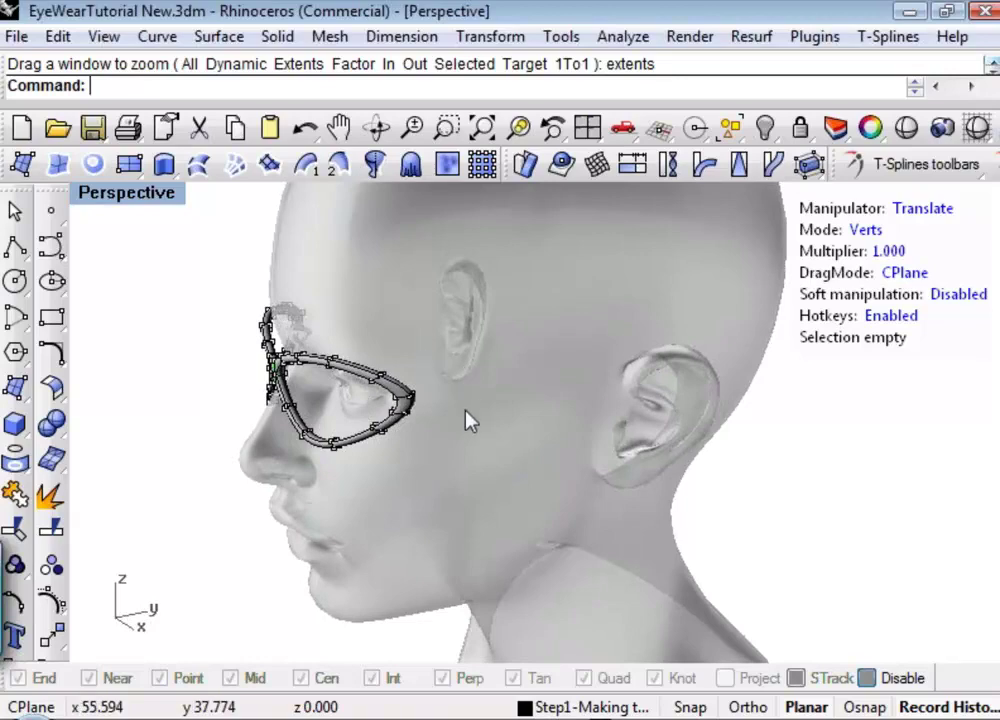
pyautogui.scroll(2, 431, 397)
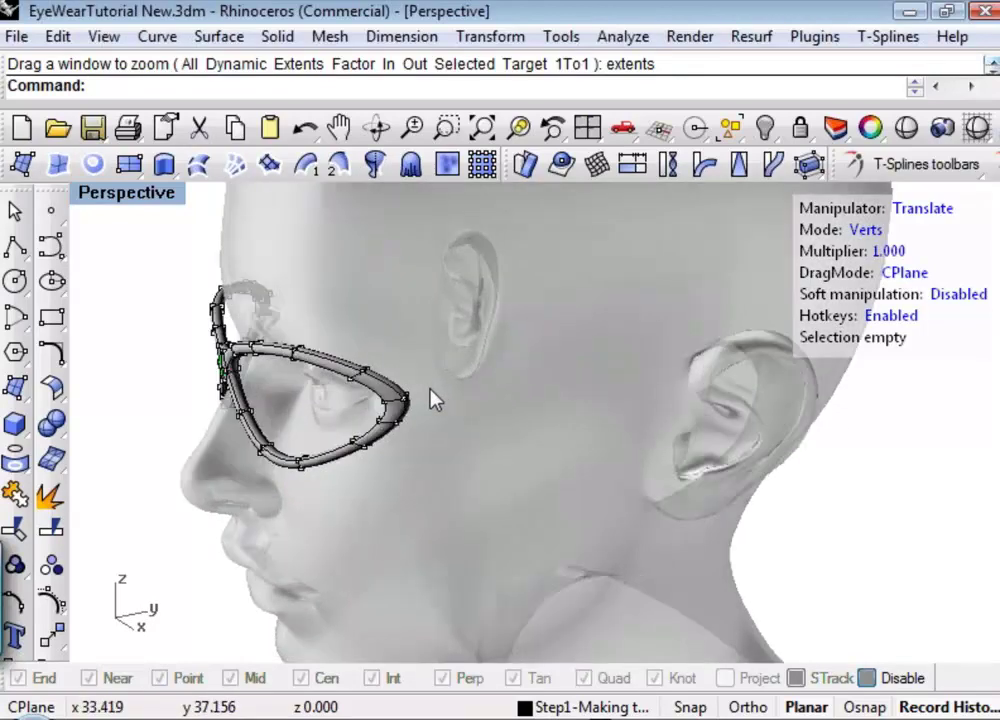
pyautogui.moveTo(431, 397); pyautogui.dragTo(270, 500, button='right')
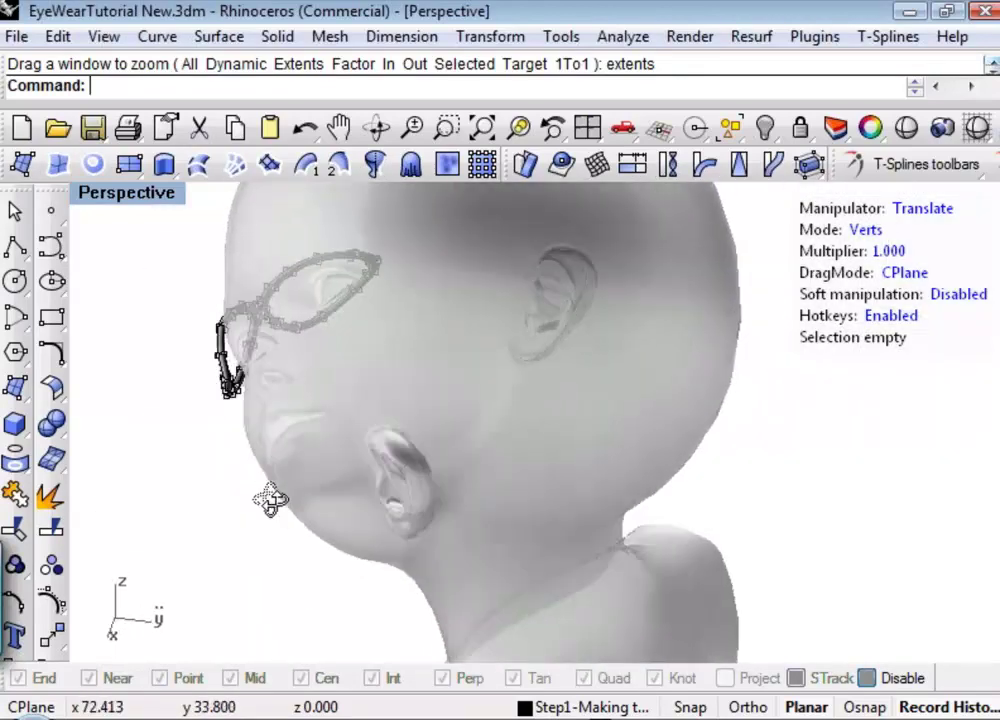
pyautogui.scroll(3, 208, 342)
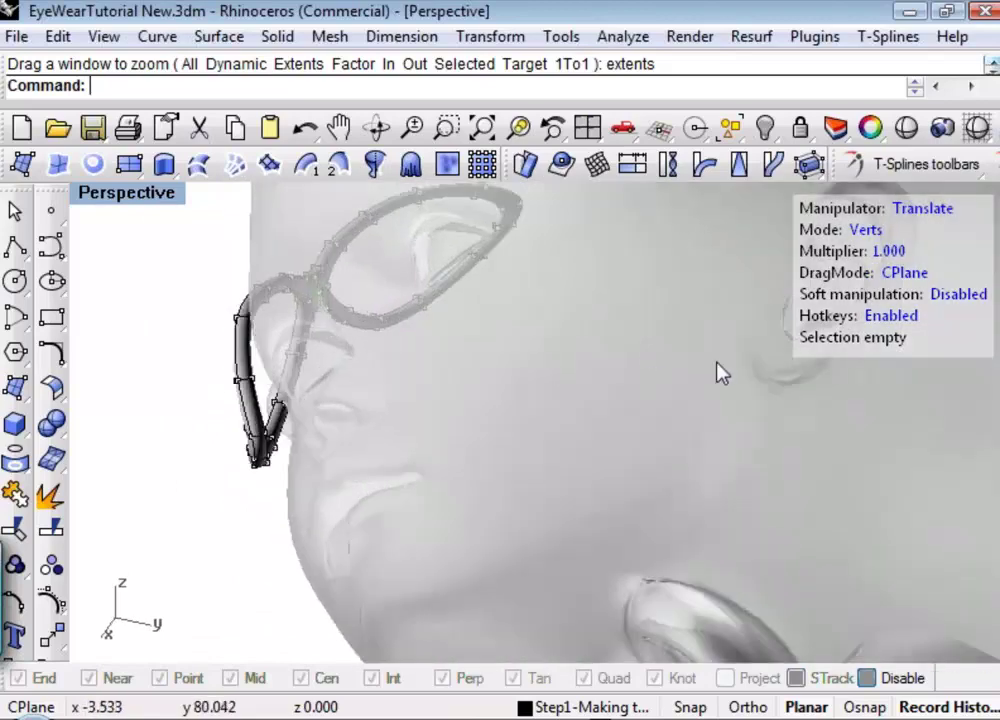
pyautogui.moveTo(672, 363); pyautogui.dragTo(637, 364, button='right')
pyautogui.click(994, 172)
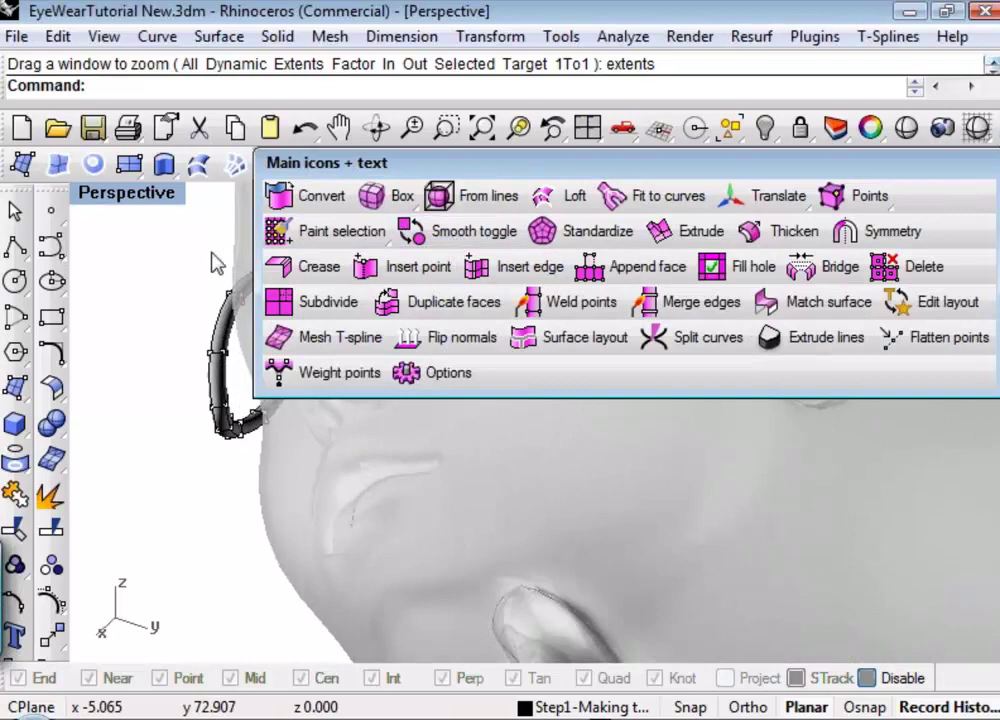
pyautogui.moveTo(231, 398); pyautogui.dragTo(272, 380, button='right')
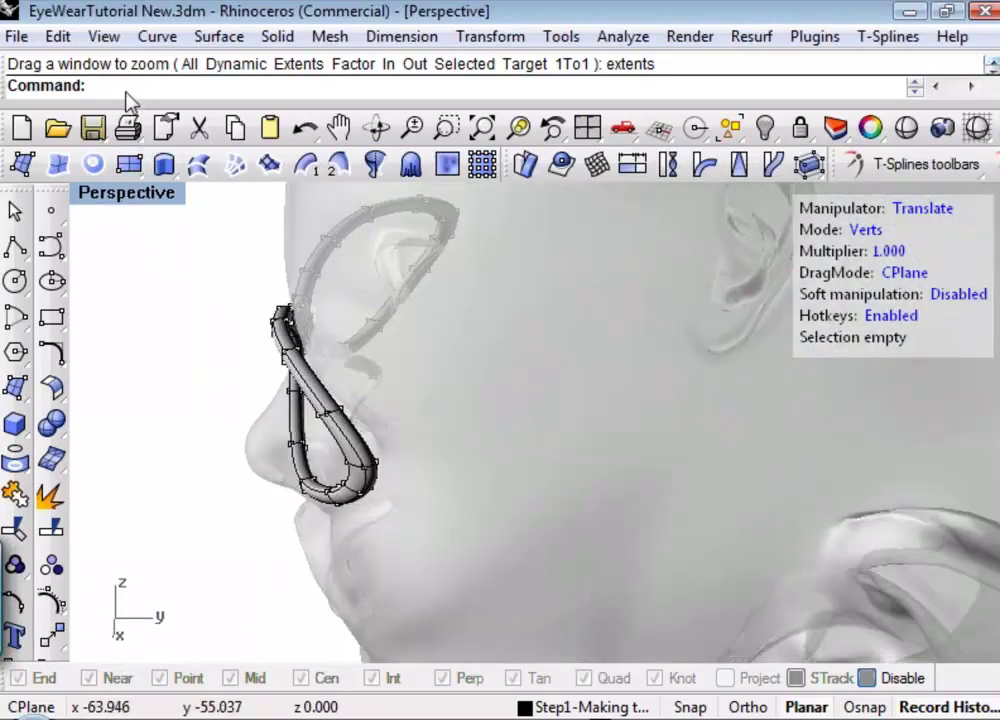
# Step: Check how the curved frame sits on the head in the Front and Right views
pyautogui.hotkey('ctrl', 'F2')
pyautogui.hotkey('ctrl', 'shift', 'e')
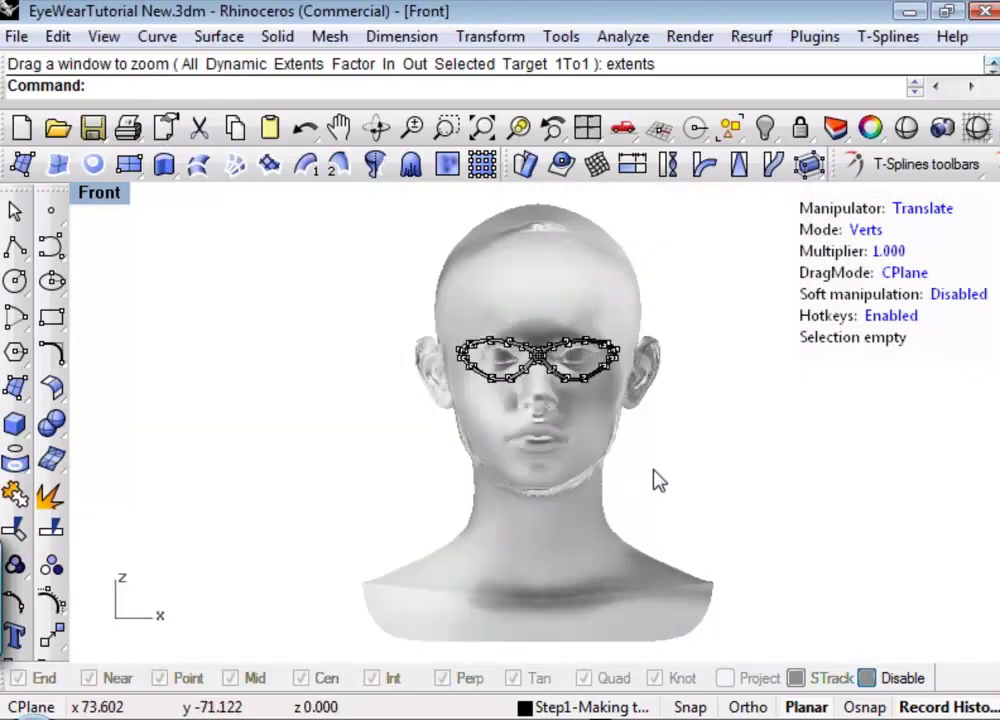
pyautogui.hotkey('ctrl', 'F3')
pyautogui.hotkey('ctrl', 'shift', 'e')
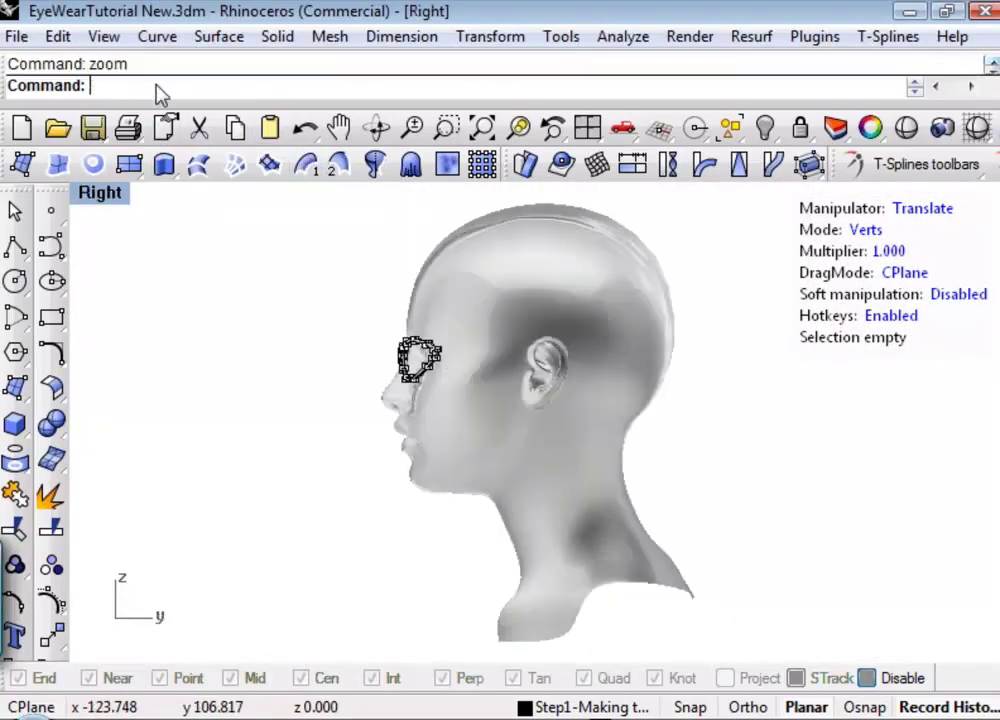
pyautogui.scroll(5, 503, 360)
pyautogui.scroll(-4, 503, 368)
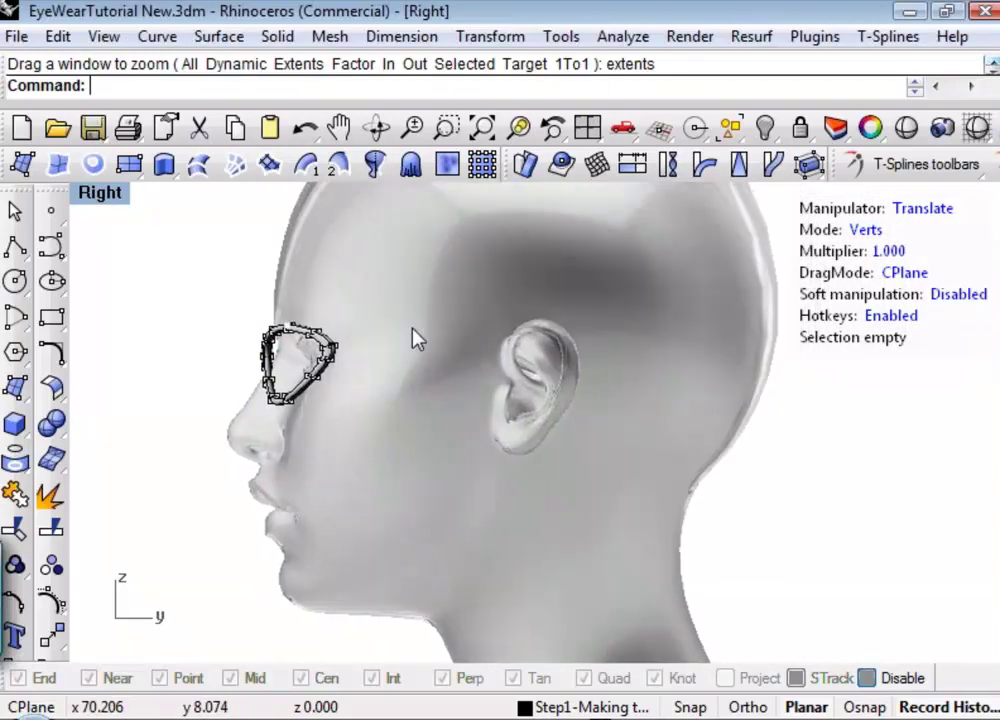
# Step: In the Right view, draw a seven-point degree-3 curve for the temple arm's side profile, from the rim's outer end over and behind the ear
pyautogui.click(51, 245)
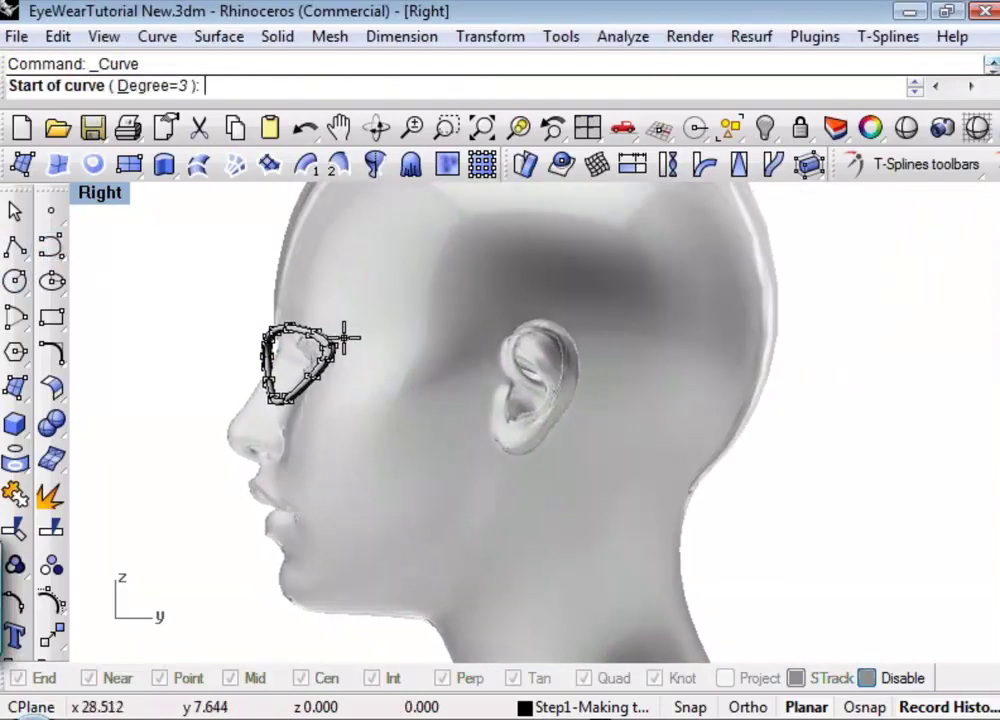
pyautogui.click(344, 337)
pyautogui.click(399, 337)
pyautogui.click(487, 337)
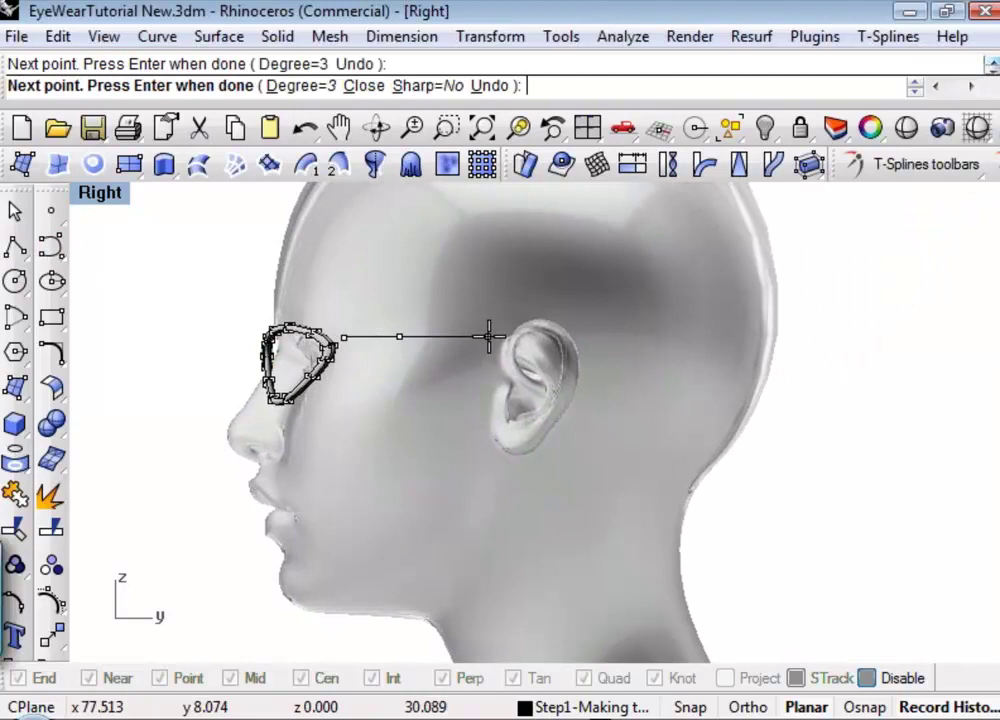
pyautogui.click(520, 321)
pyautogui.click(575, 327)
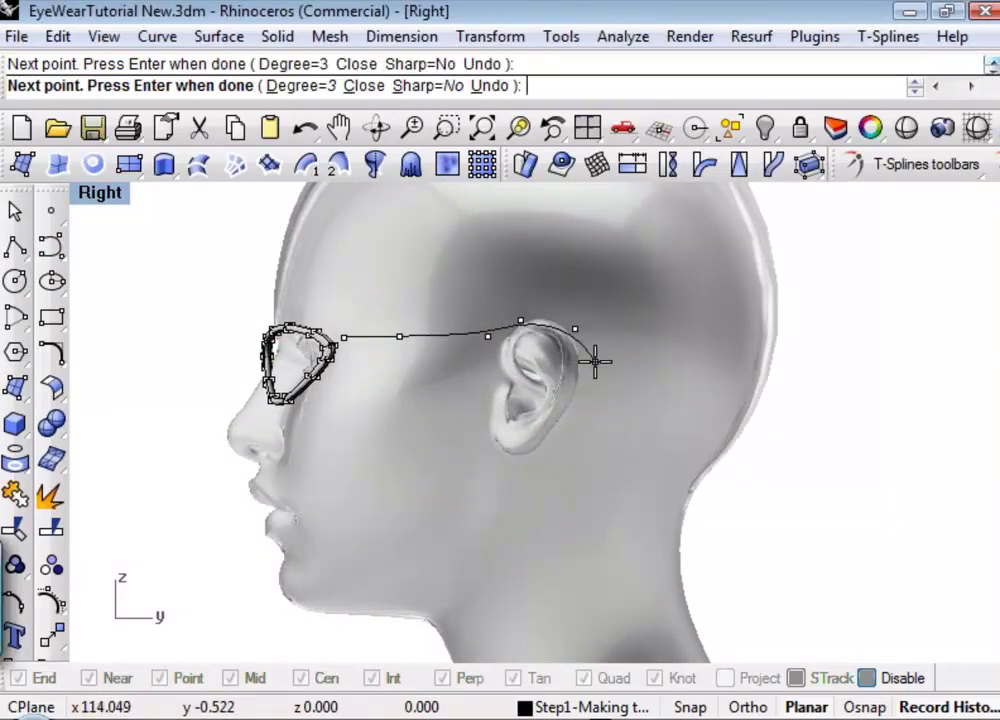
pyautogui.click(595, 362)
pyautogui.click(614, 404)
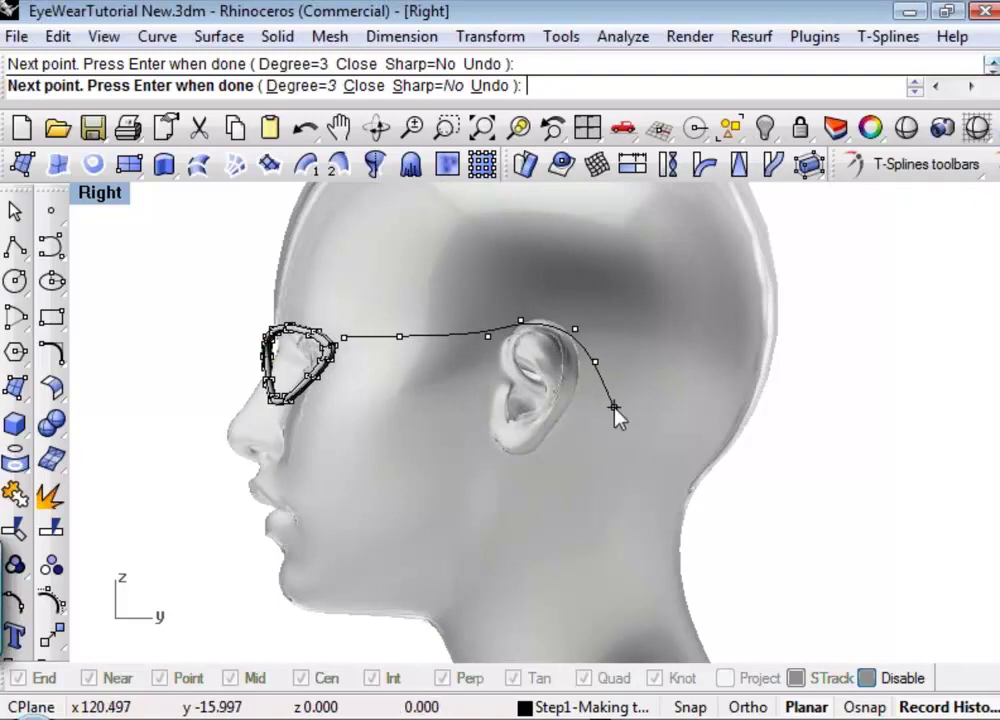
pyautogui.press('Return')
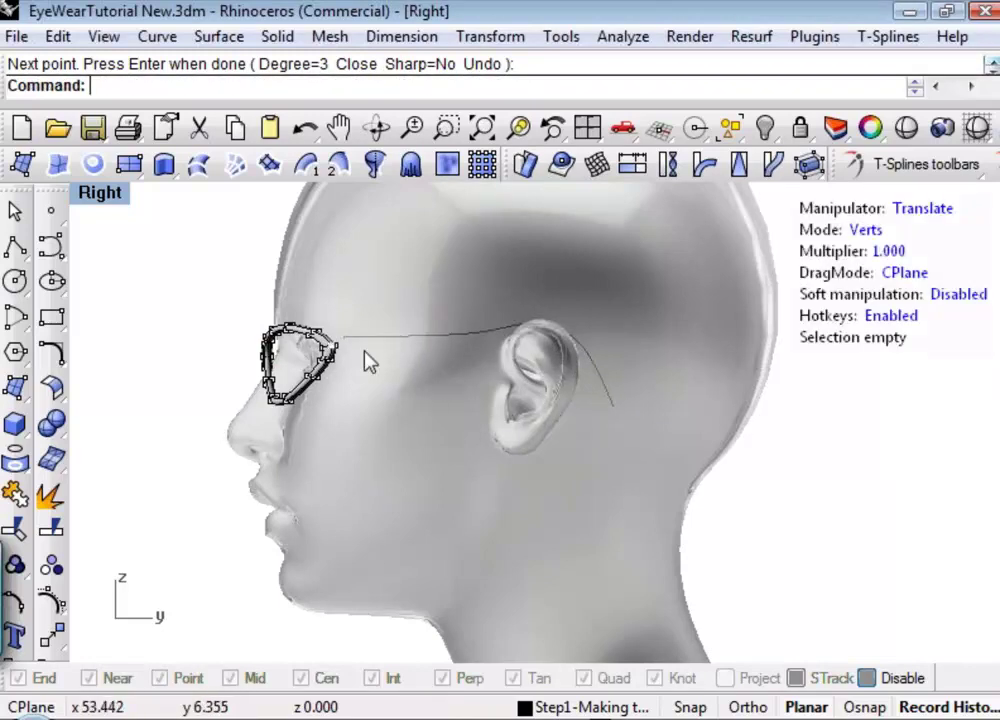
# Step: In the Top view, draw a five-point degree-3 curve from the +X rim end along the head, past the ear to about x 67, y 124.6
pyautogui.click(104, 199)
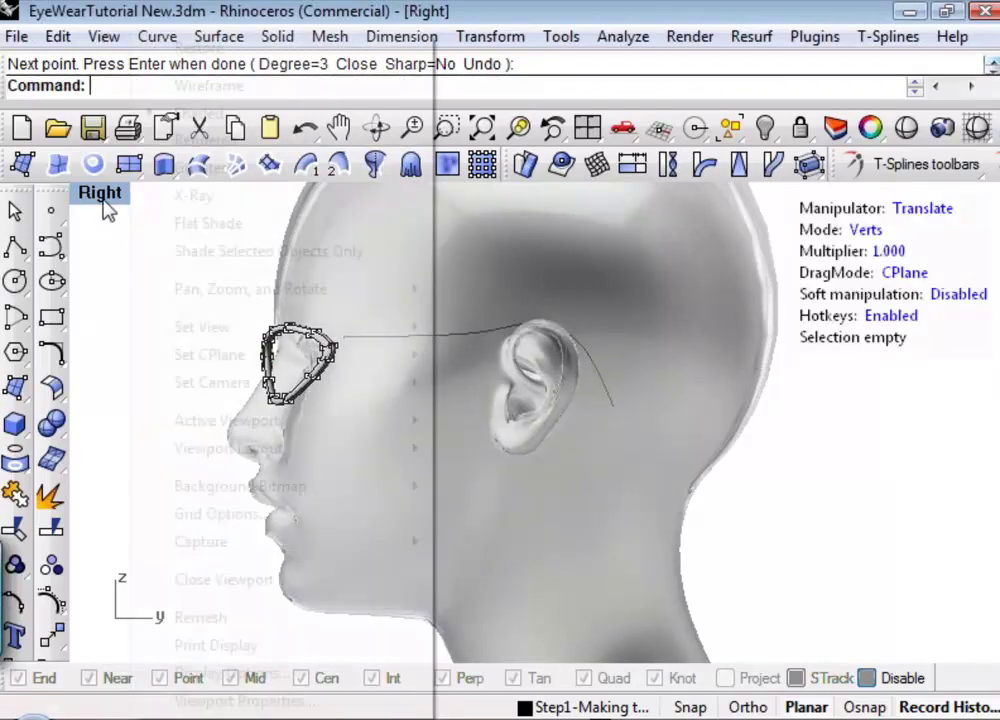
pyautogui.moveTo(350, 340)
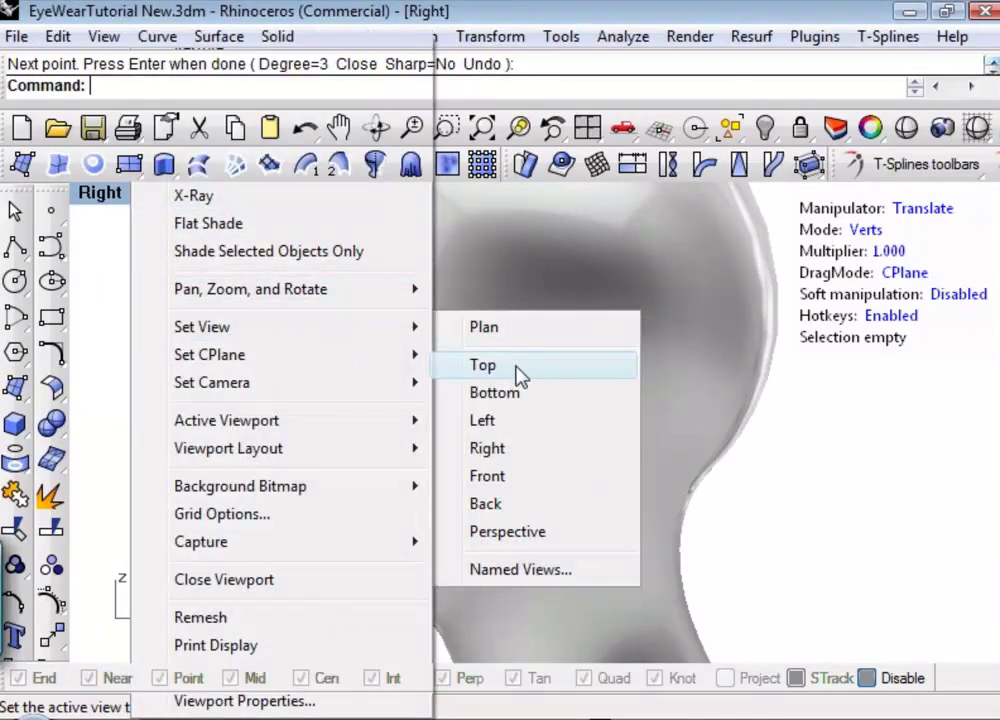
pyautogui.click(520, 375)
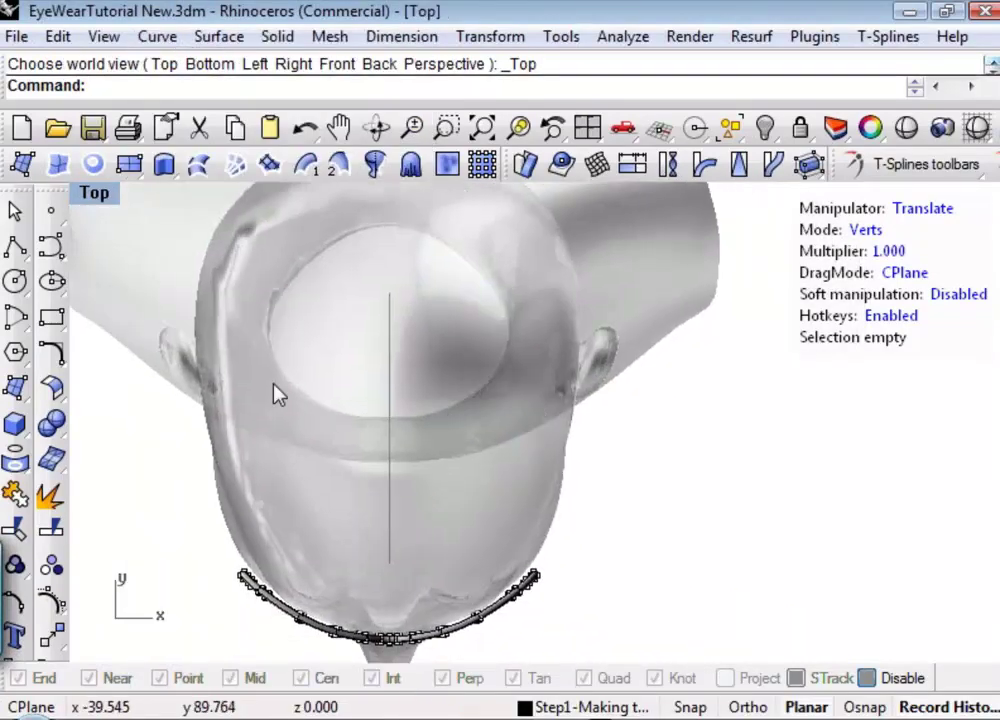
pyautogui.click(52, 245)
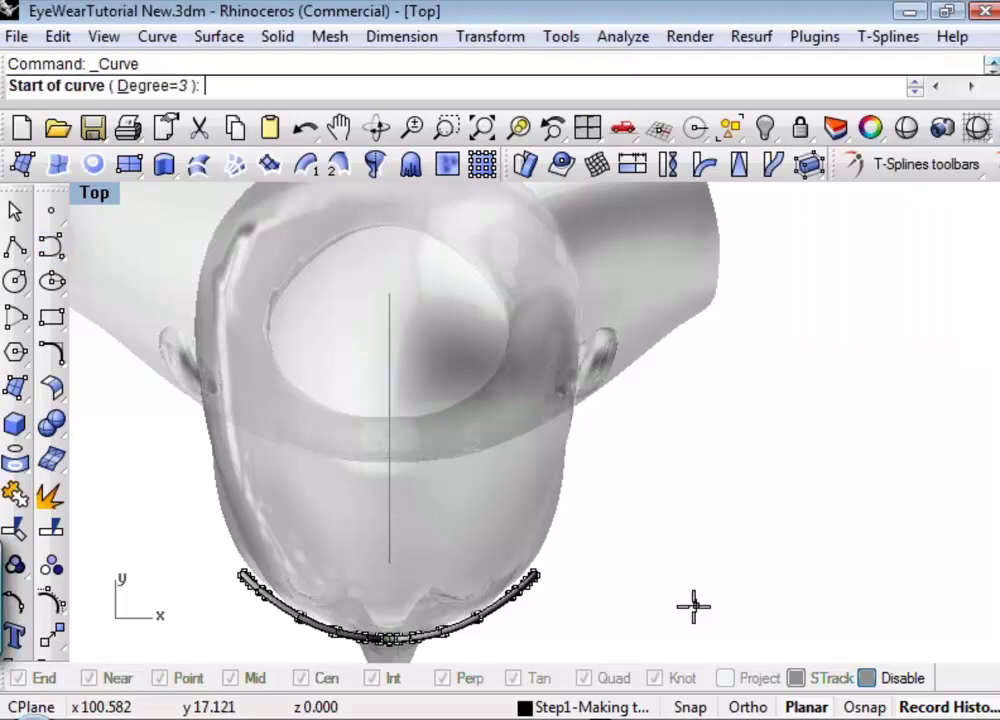
pyautogui.click(538, 567)
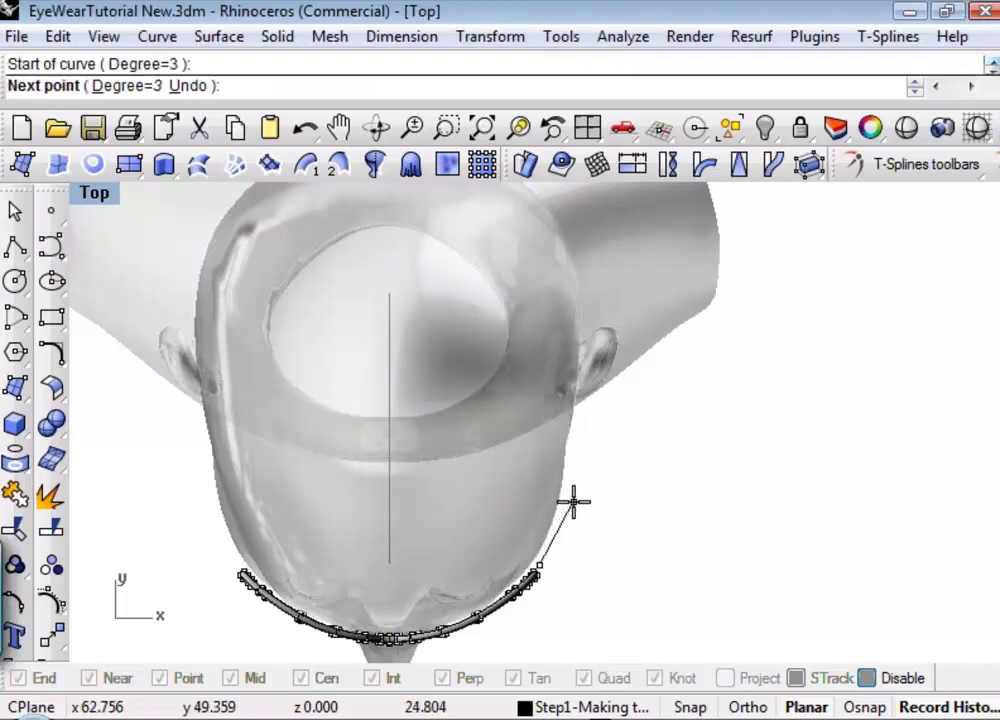
pyautogui.click(569, 500)
pyautogui.click(573, 443)
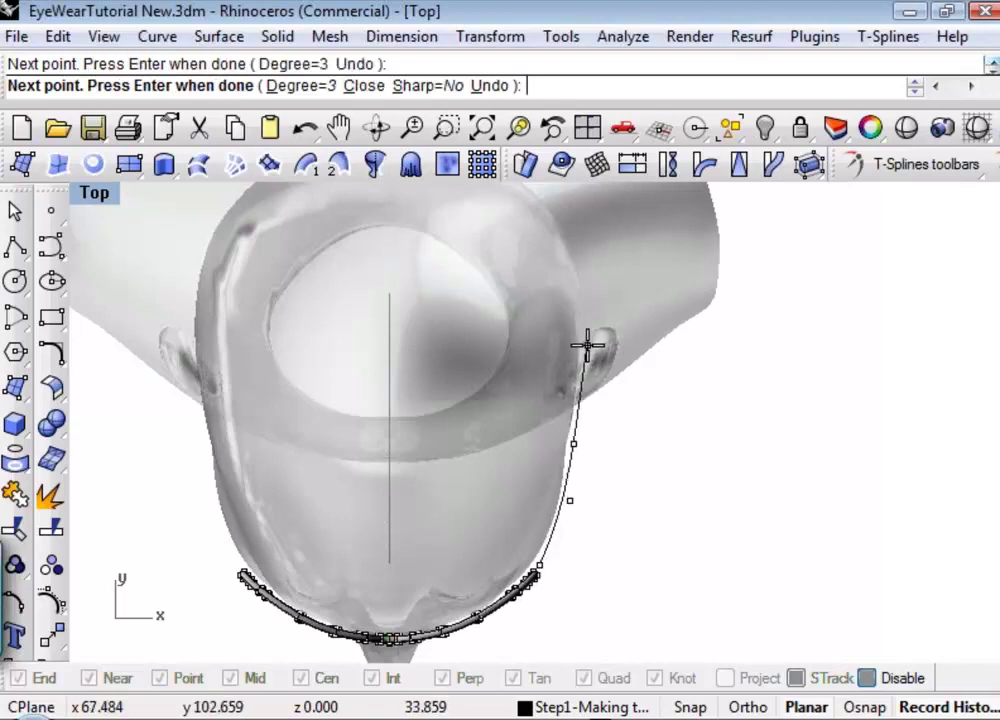
pyautogui.click(585, 345)
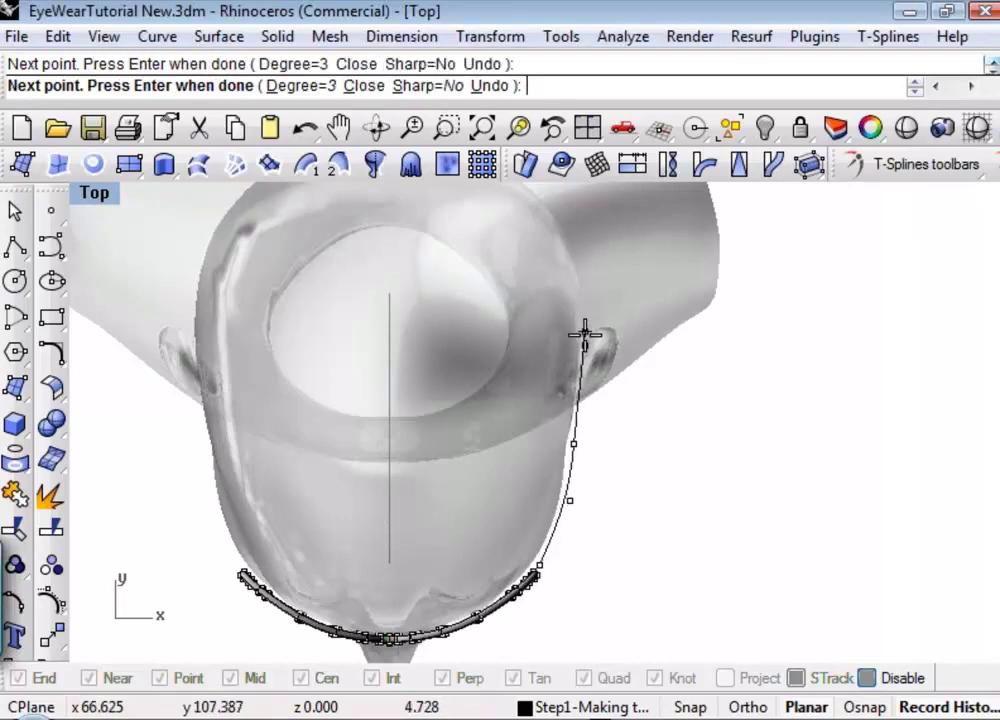
pyautogui.click(586, 284)
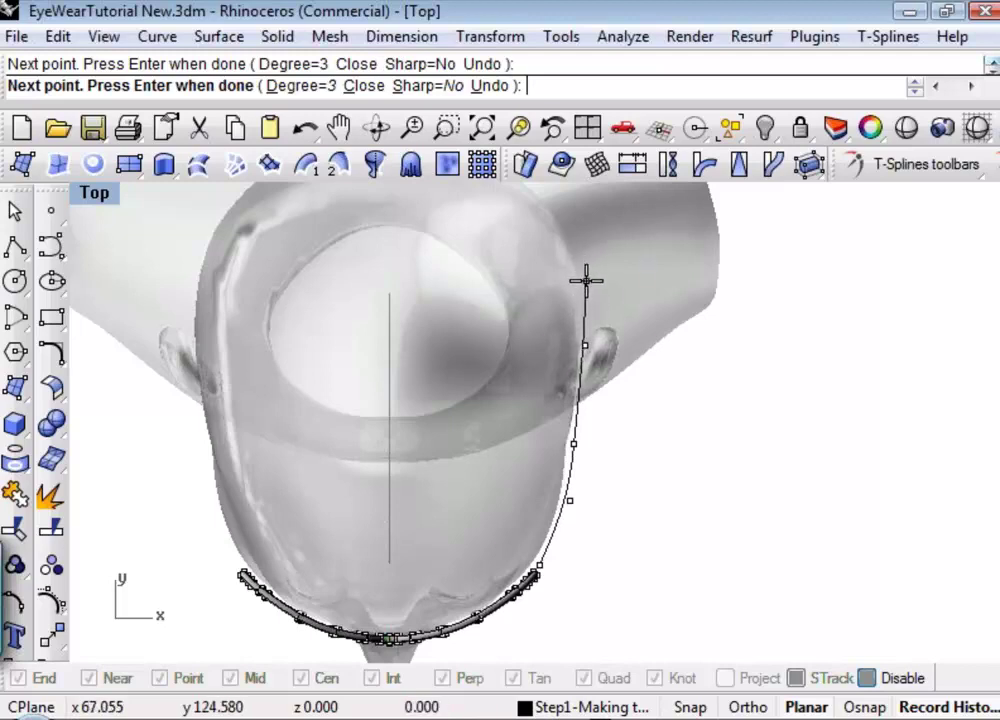
pyautogui.press('Return')
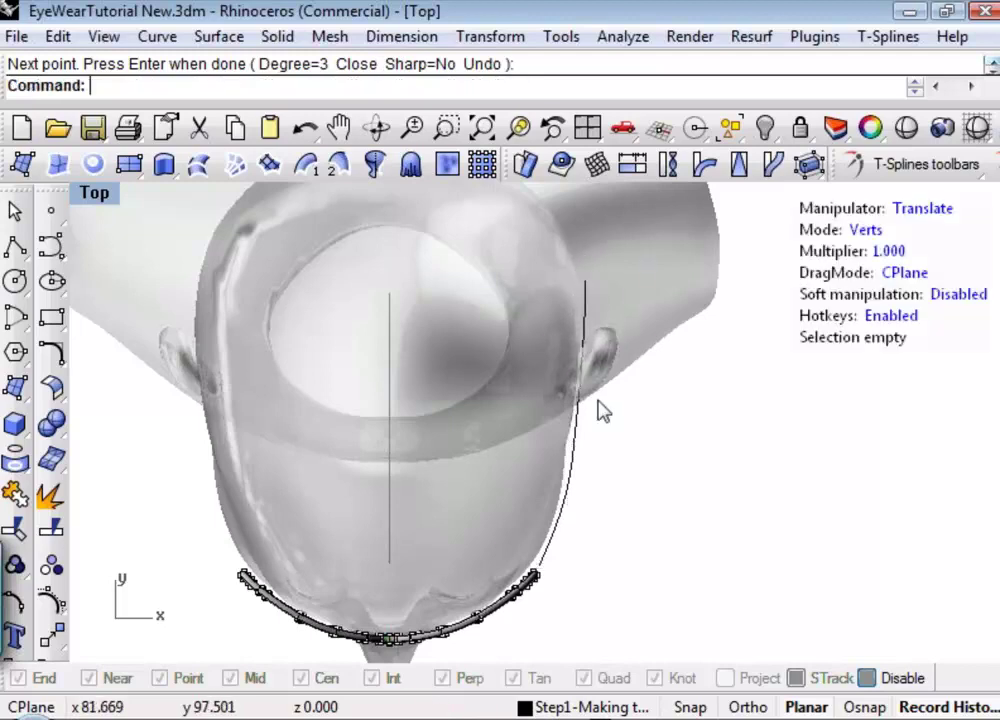
# Step: In the Perspective view, combine the side-profile and top-profile curves into one 3D temple arm curve with Curve from 2 Views
pyautogui.click(96, 200)
pyautogui.moveTo(219, 330)
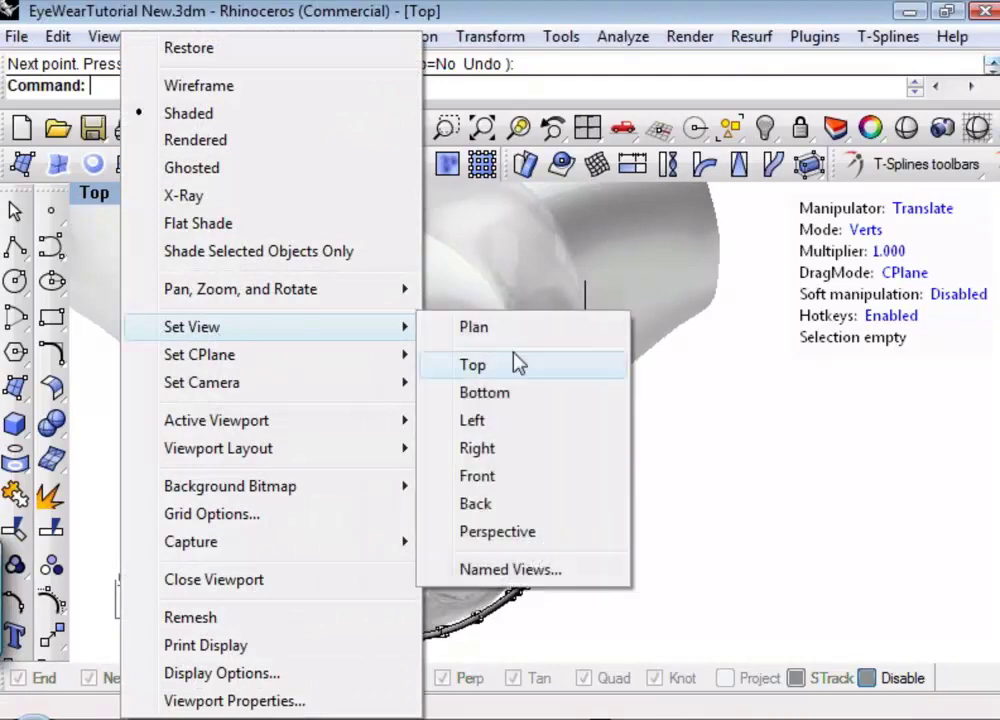
pyautogui.click(503, 533)
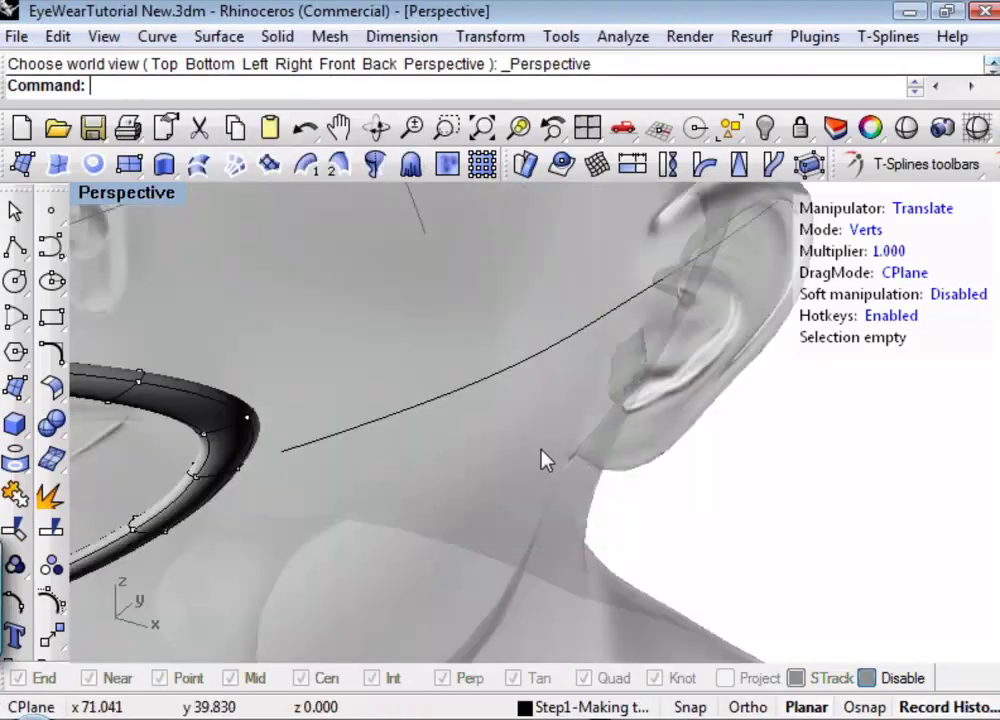
pyautogui.keyDown('shift'); pyautogui.moveTo(547, 471); pyautogui.dragTo(562, 517, button='right'); pyautogui.keyUp('shift')
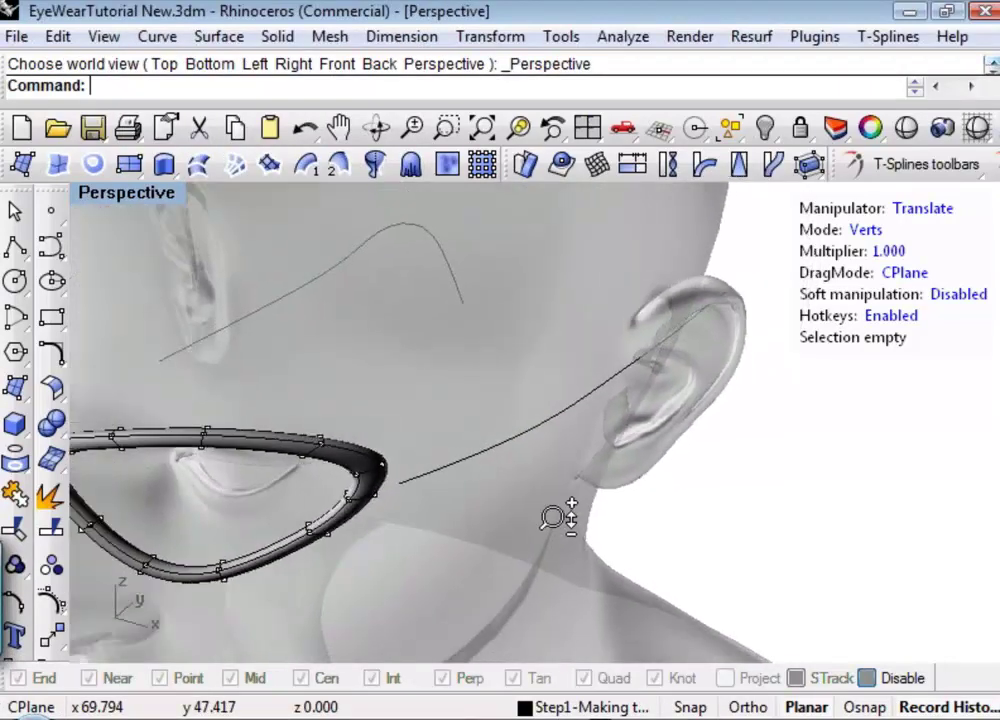
pyautogui.scroll(-3, 714, 536)
pyautogui.moveTo(714, 536); pyautogui.dragTo(666, 510, button='right')
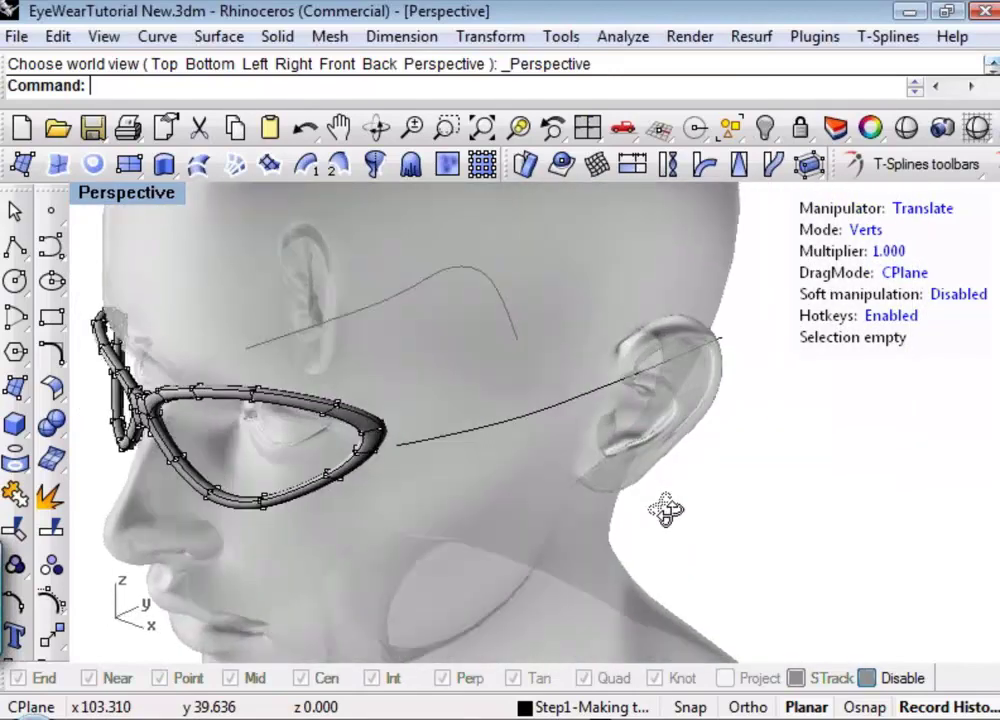
pyautogui.click(50, 352)
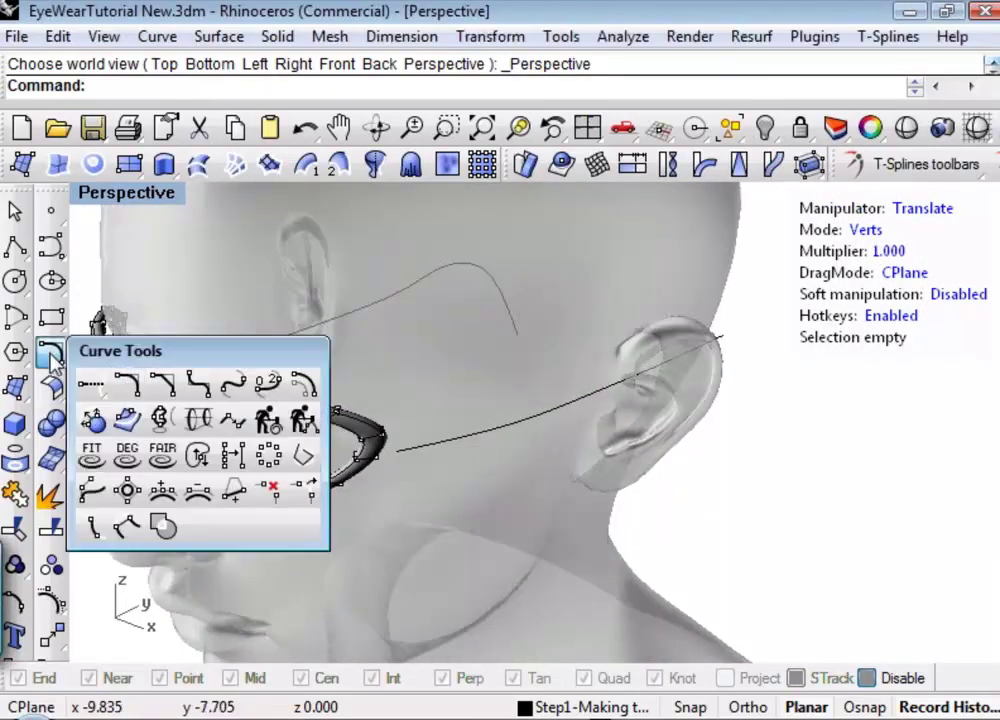
pyautogui.click(162, 424)
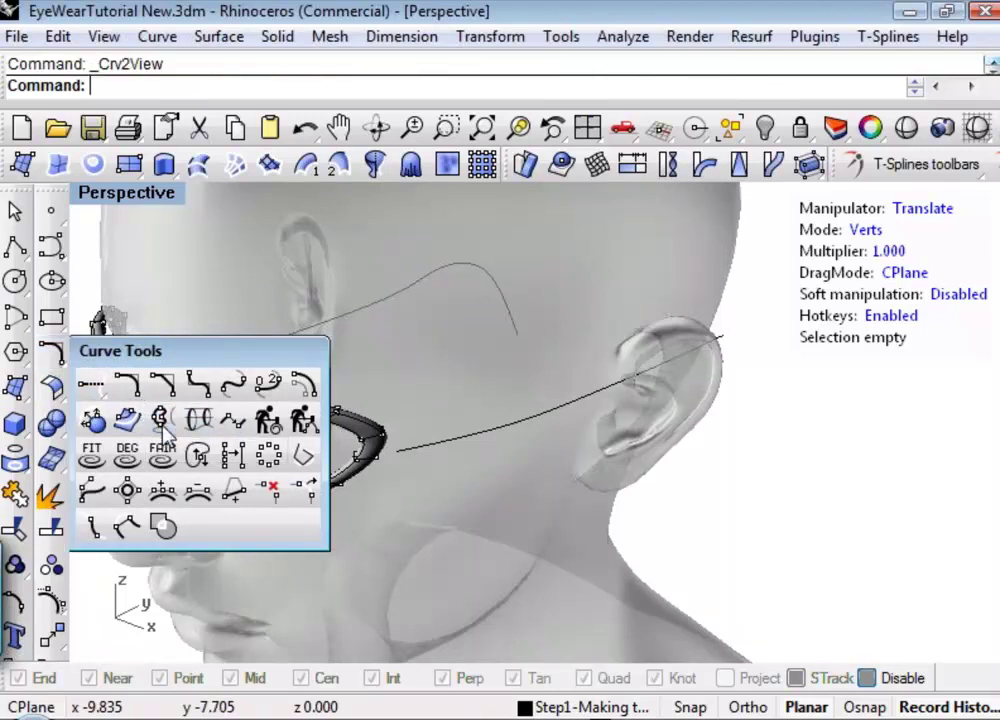
pyautogui.click(368, 315)
pyautogui.click(450, 450)
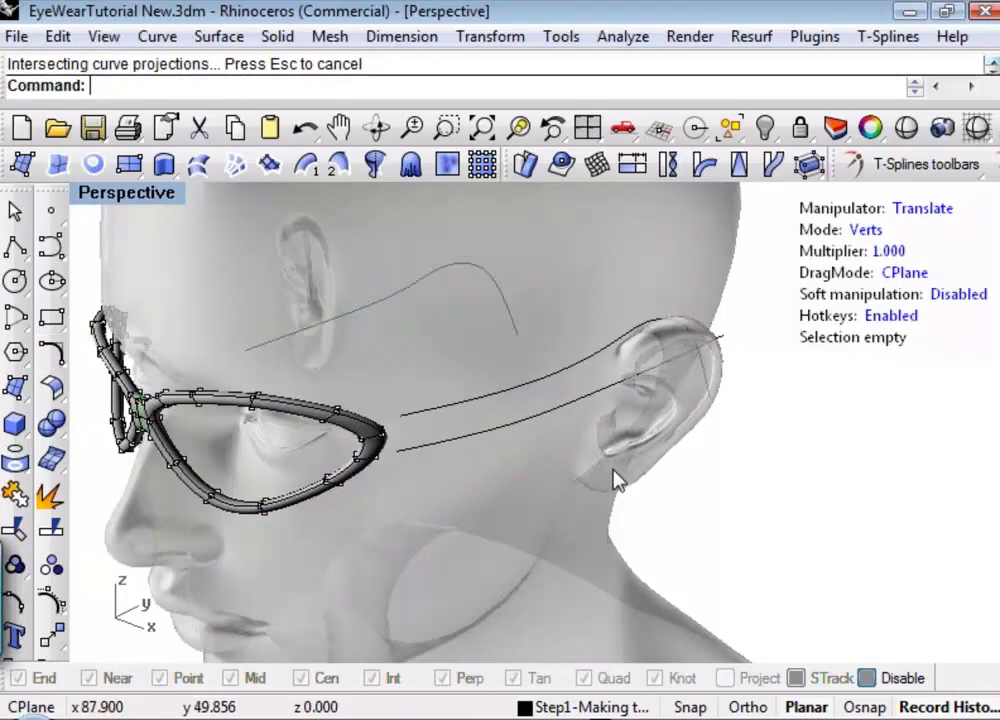
# Step: Delete the two planar source curves drawn in the Right and Top views, keeping the combined temple arm curve
pyautogui.moveTo(763, 477); pyautogui.dragTo(512, 482, button='right')
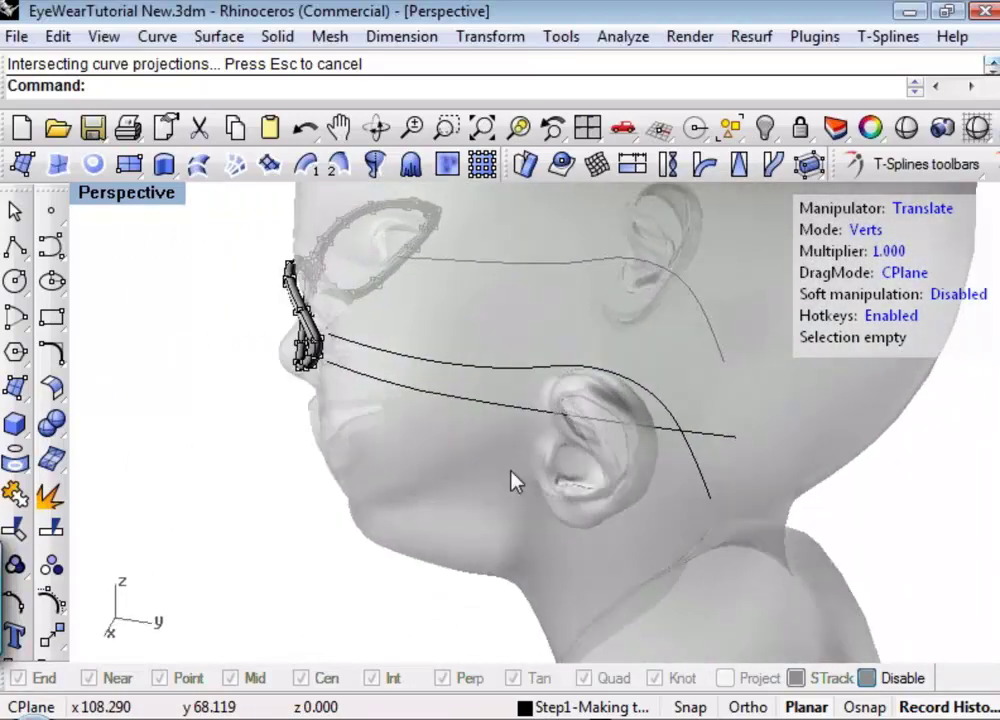
pyautogui.click(531, 401)
pyautogui.keyDown('shift'); pyautogui.click(583, 264); pyautogui.keyUp('shift')
pyautogui.press('Delete')
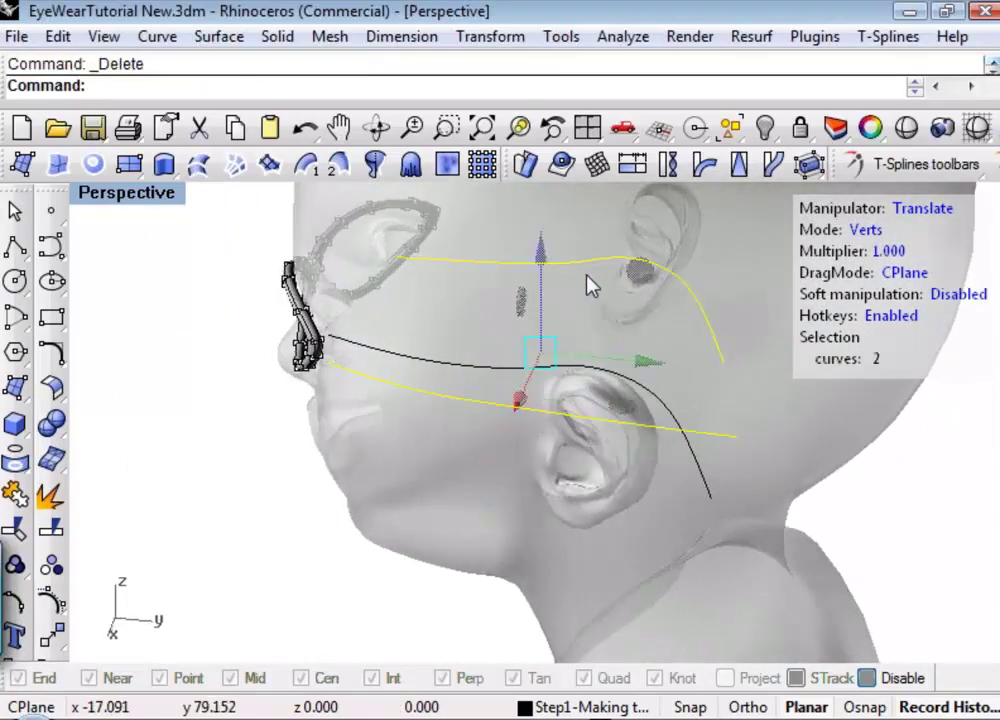
# Step: Start a Pipe along the combined temple arm curve with Thick=No and flat caps
pyautogui.moveTo(558, 344); pyautogui.dragTo(527, 373, button='right')
pyautogui.click(515, 366)
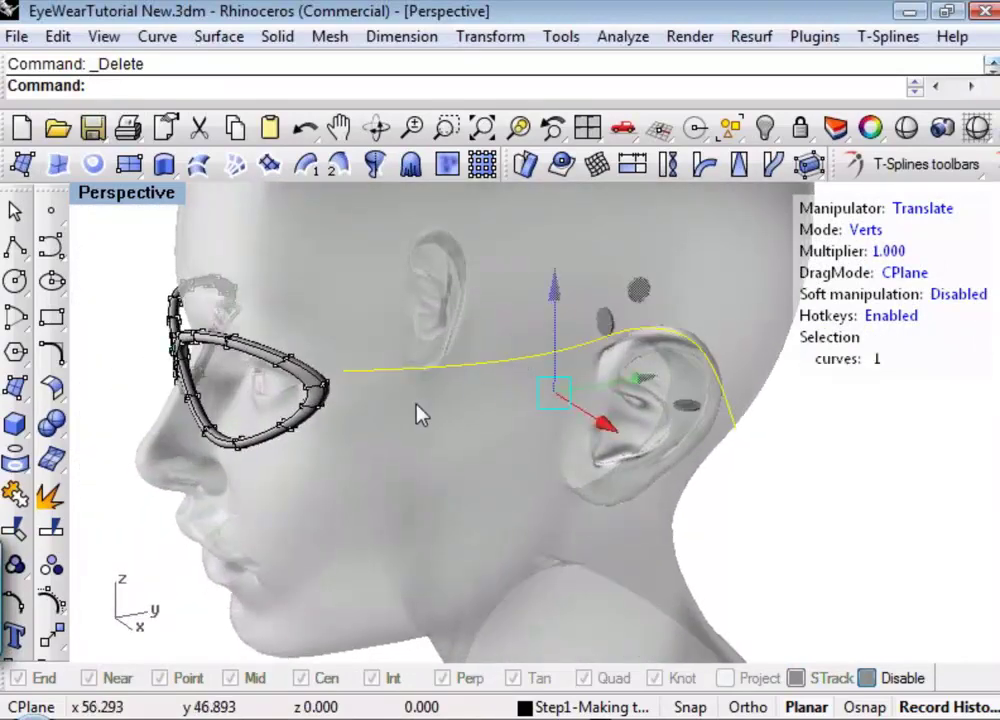
pyautogui.click(14, 430)
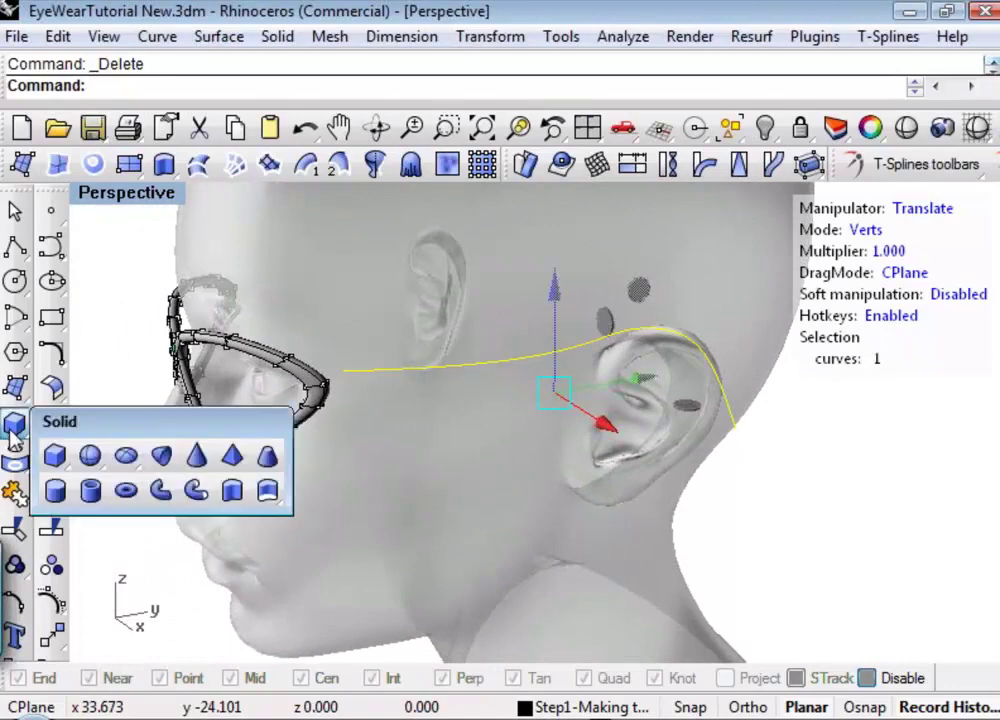
pyautogui.click(162, 490)
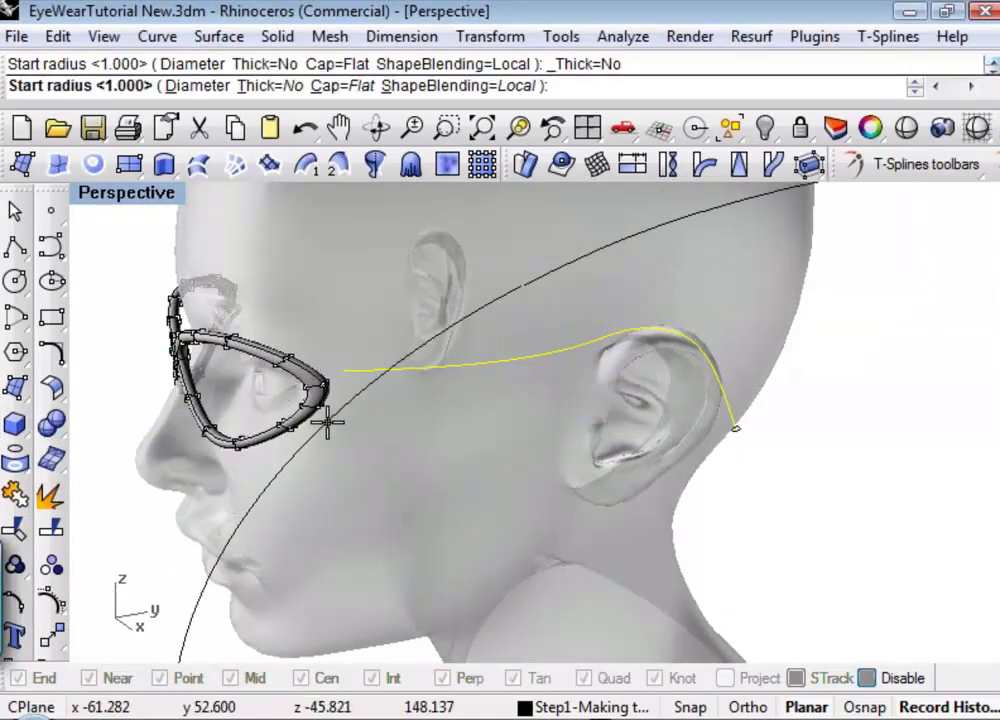
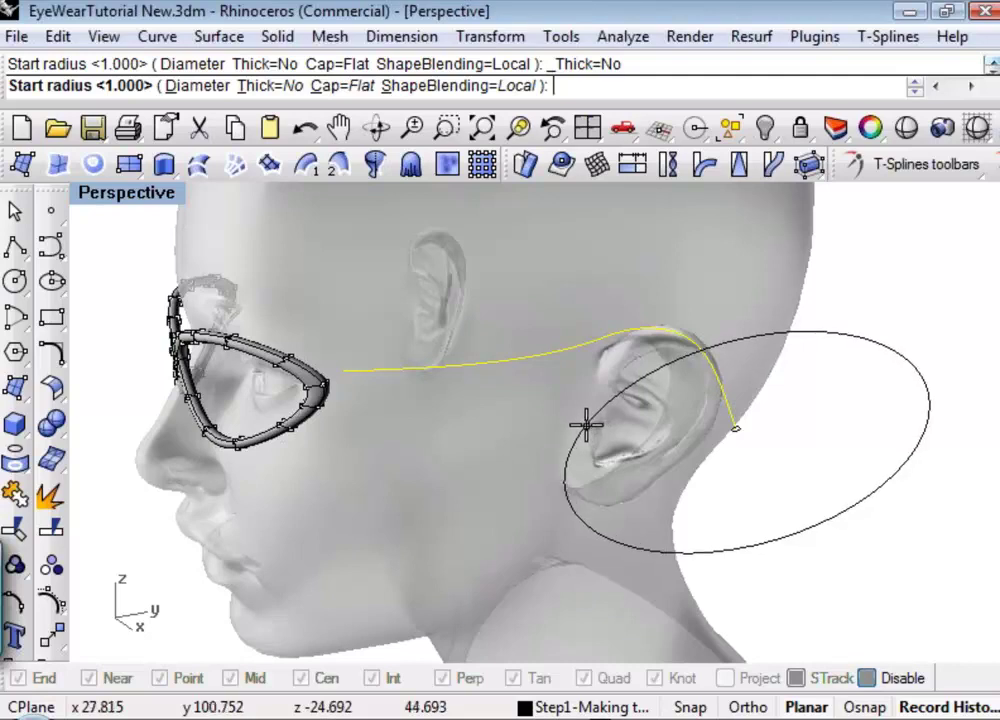
# Step: Complete the pipe along the temple arm curve, picking a start radius of about 2.2 and an end radius, with no additional radii
pyautogui.click(733, 426)
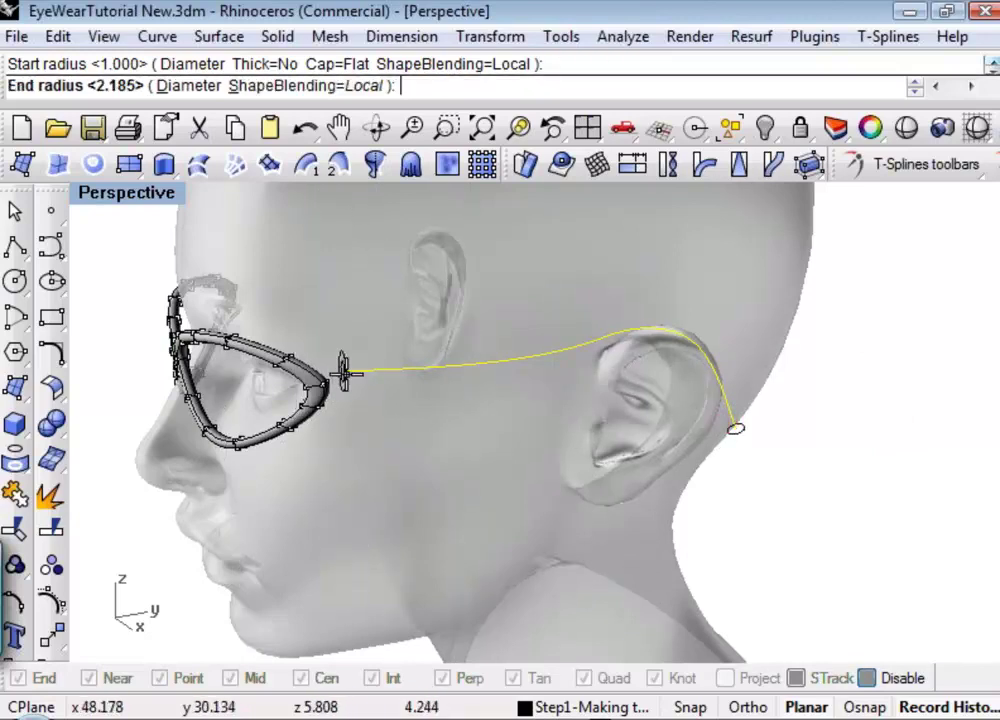
pyautogui.click(343, 370)
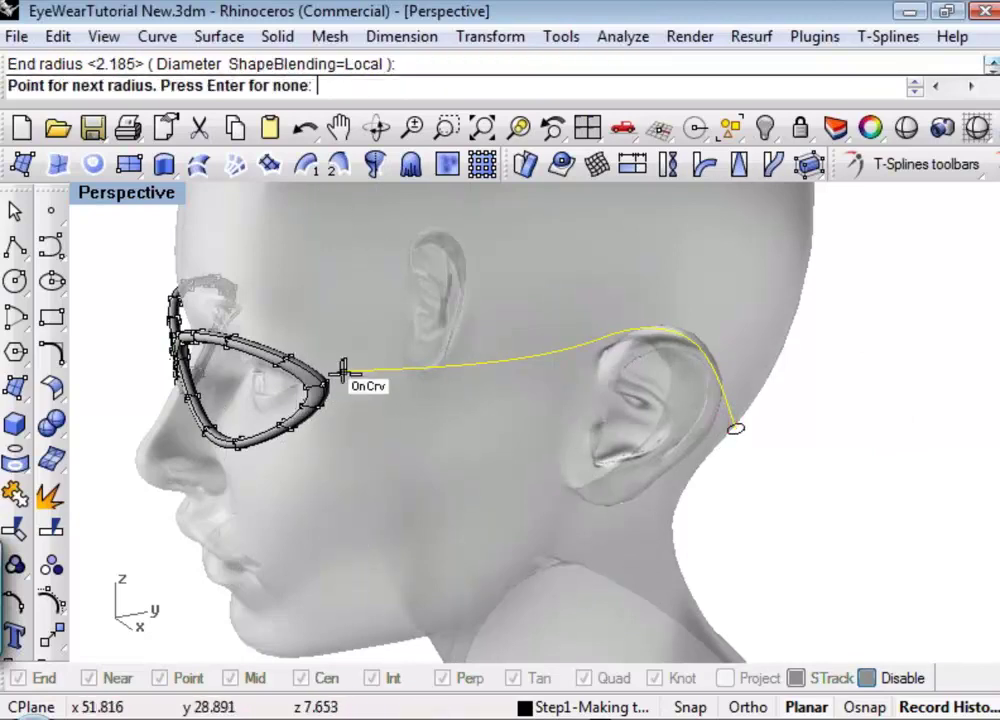
pyautogui.press('Return')
pyautogui.moveTo(643, 457); pyautogui.dragTo(775, 440, button='right')
pyautogui.click(775, 440)
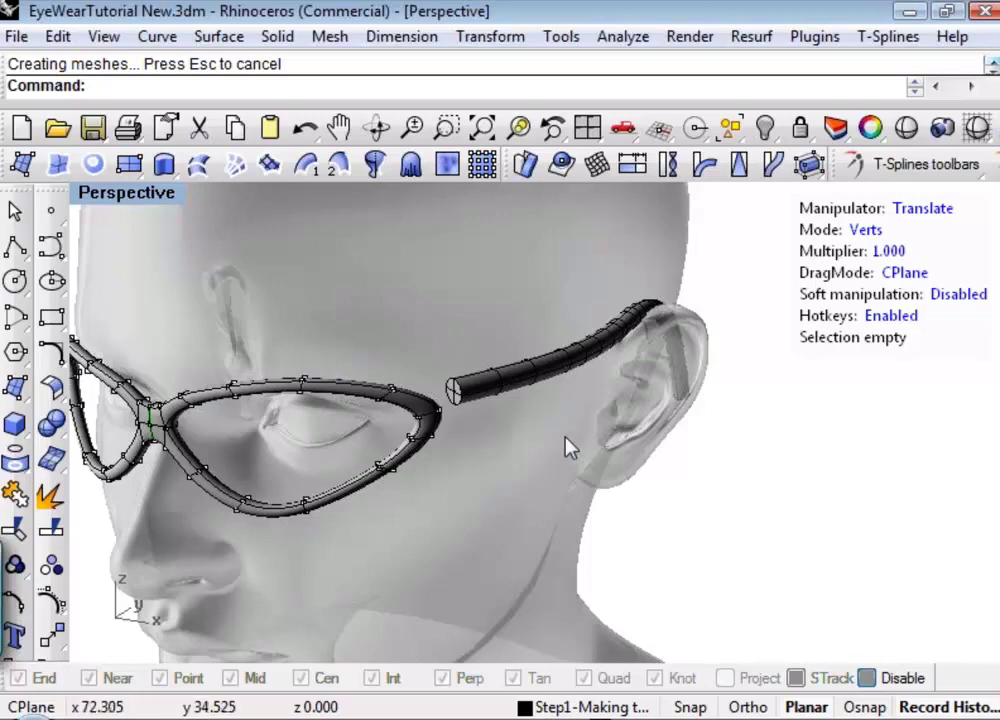
# Step: Try to convert the capped temple arm pipe to a T-spline surface
pyautogui.click(512, 397)
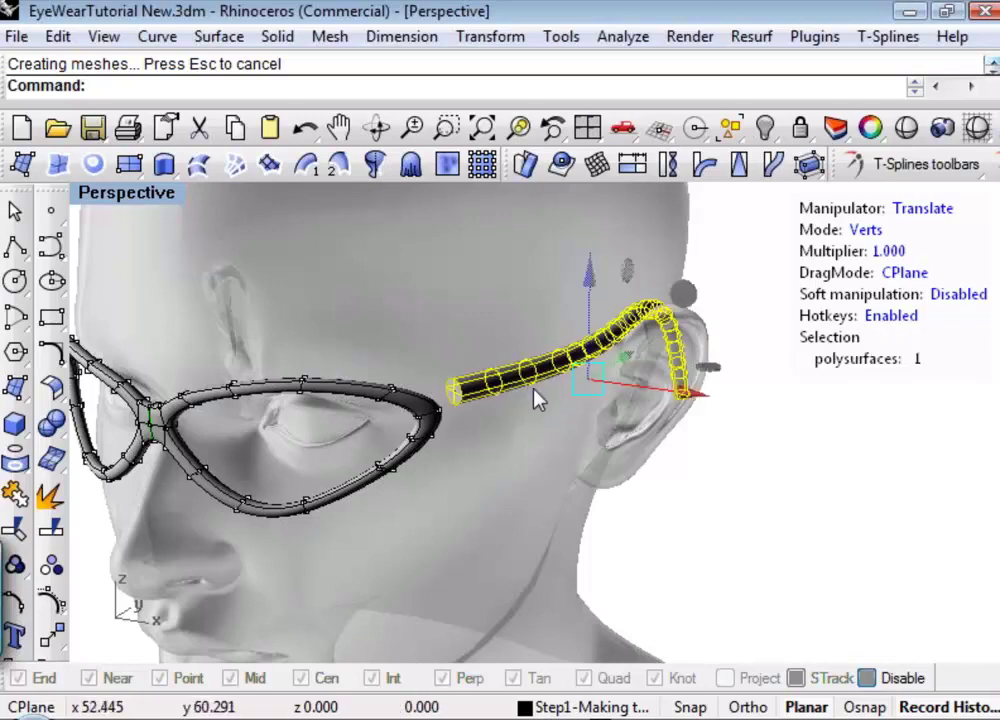
pyautogui.click(968, 168)
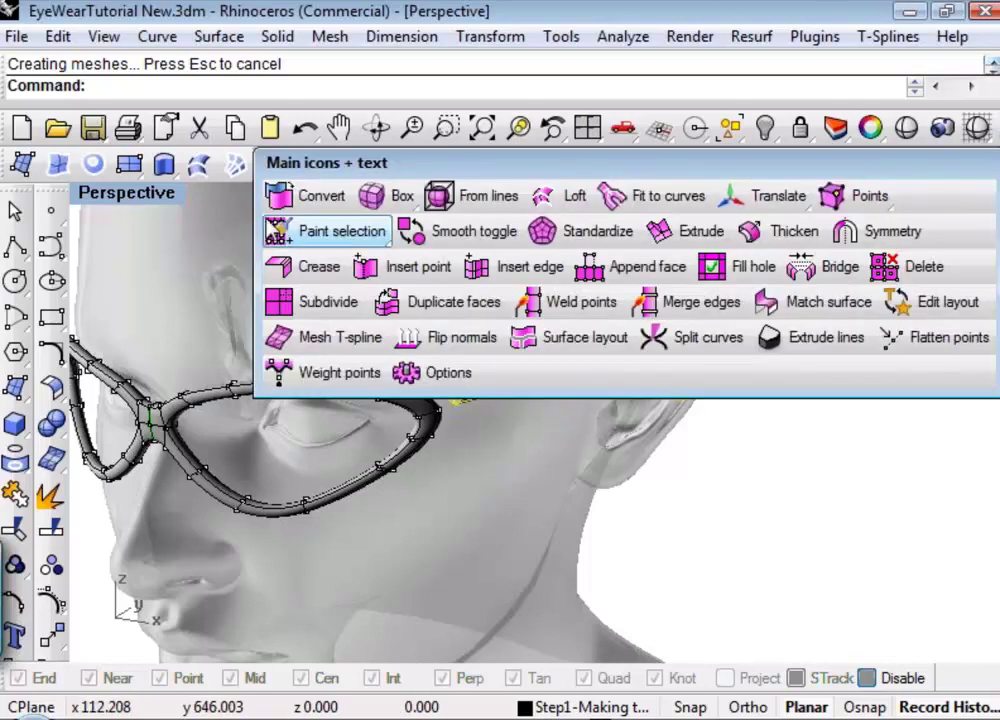
pyautogui.click(290, 196)
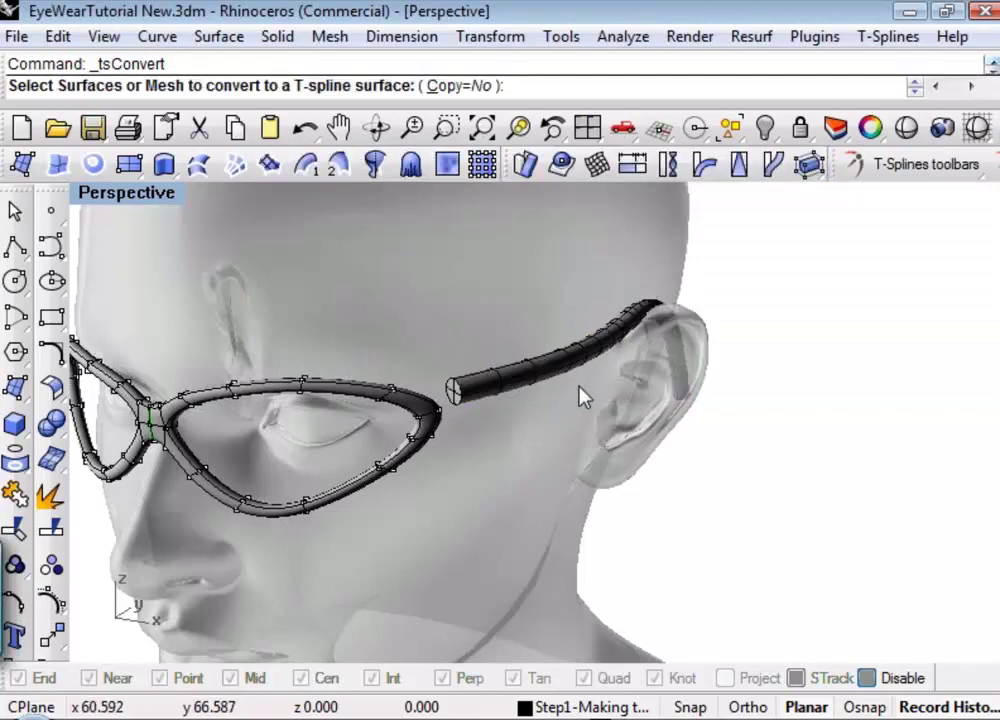
pyautogui.moveTo(541, 390); pyautogui.dragTo(519, 377, button='right')
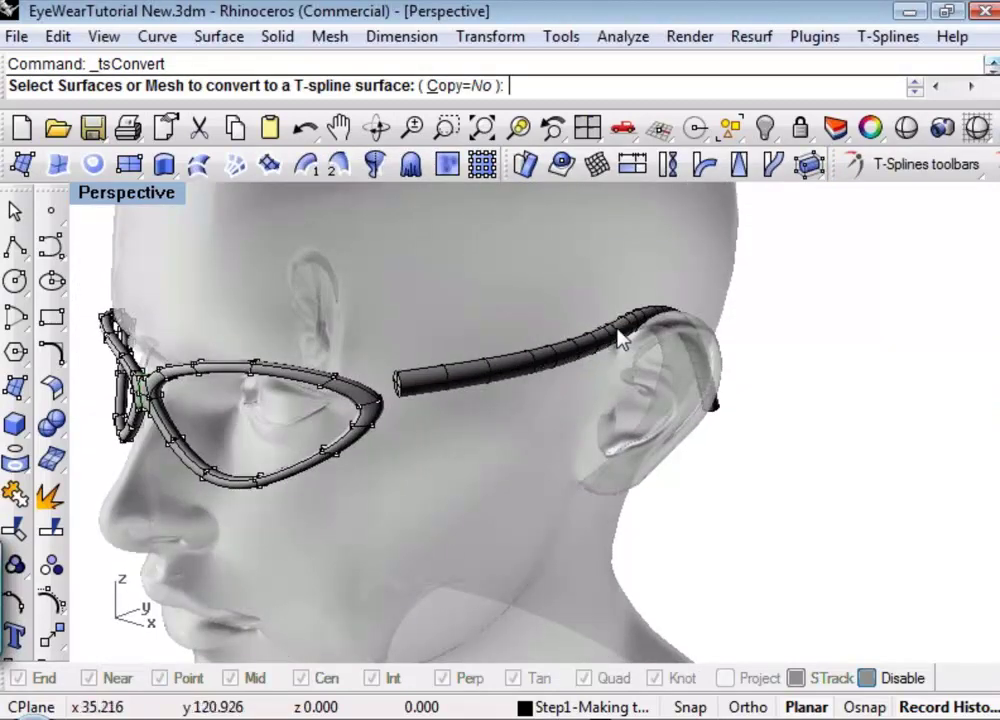
pyautogui.click(551, 369)
pyautogui.rightClick(789, 521)
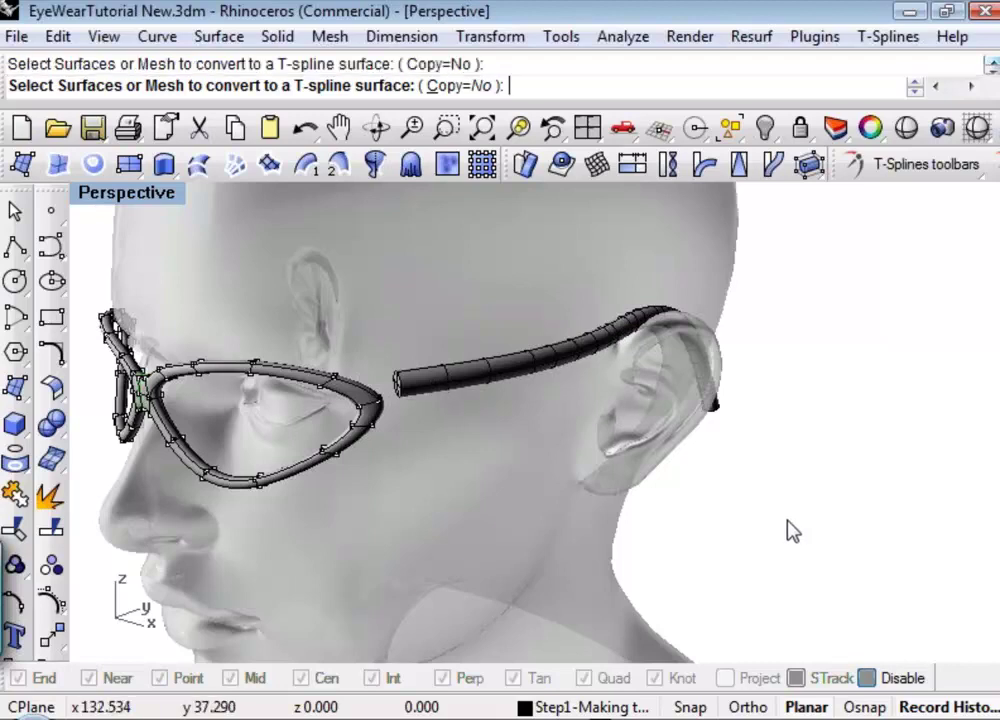
pyautogui.moveTo(729, 505); pyautogui.dragTo(485, 420, button='right')
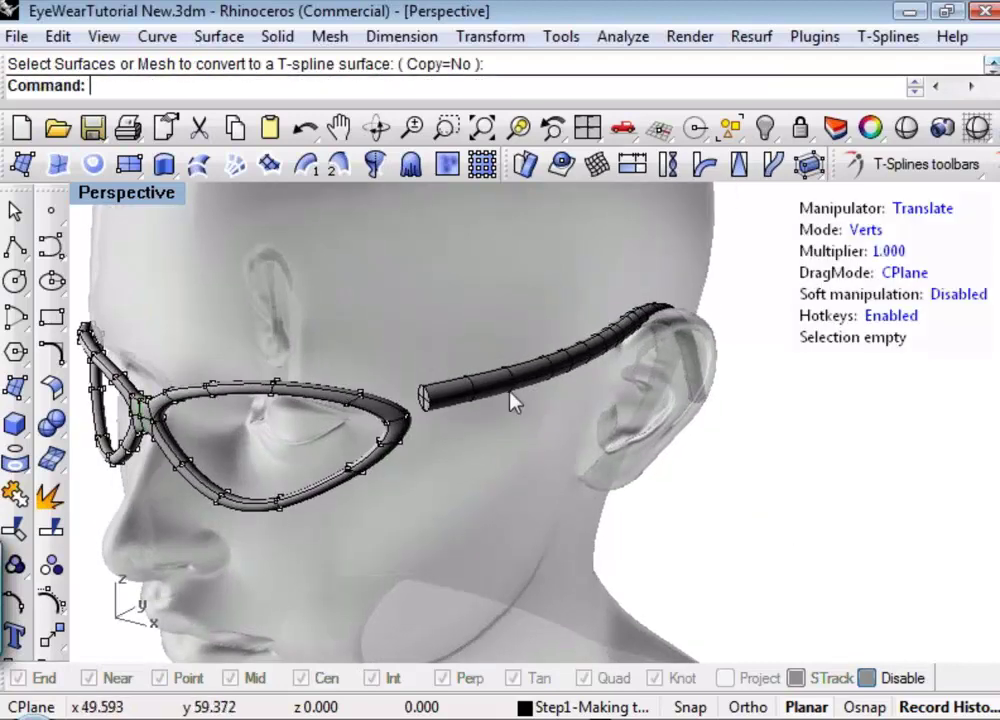
# Step: Explode the temple arm pipe and delete its two flat end caps
pyautogui.click(510, 399)
pyautogui.middleClick(504, 397)
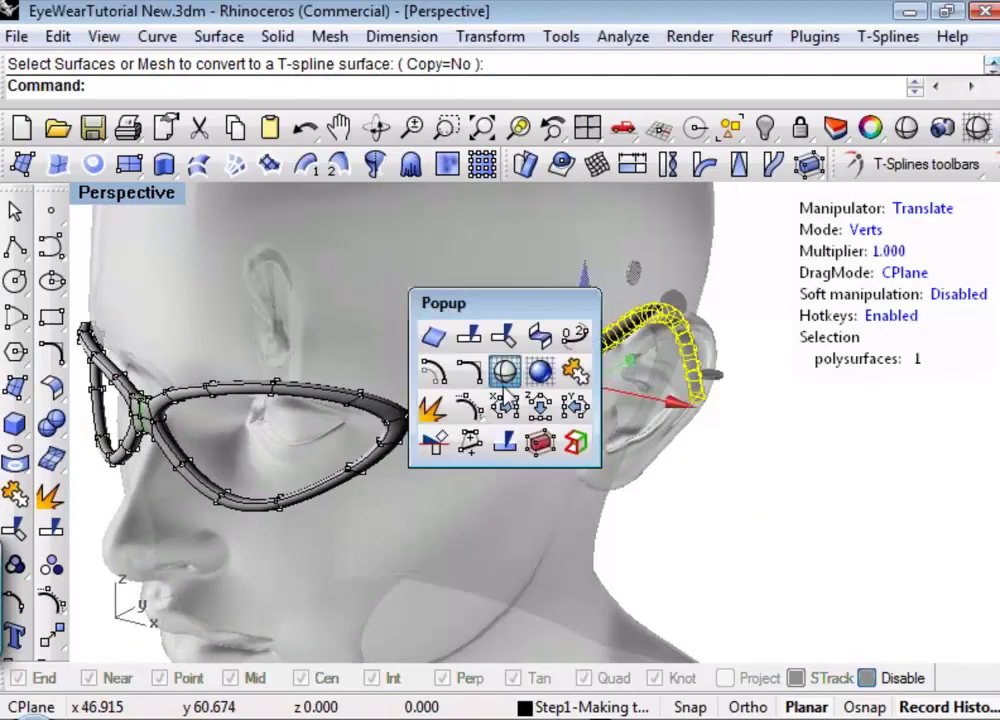
pyautogui.click(433, 407)
pyautogui.press('Escape')
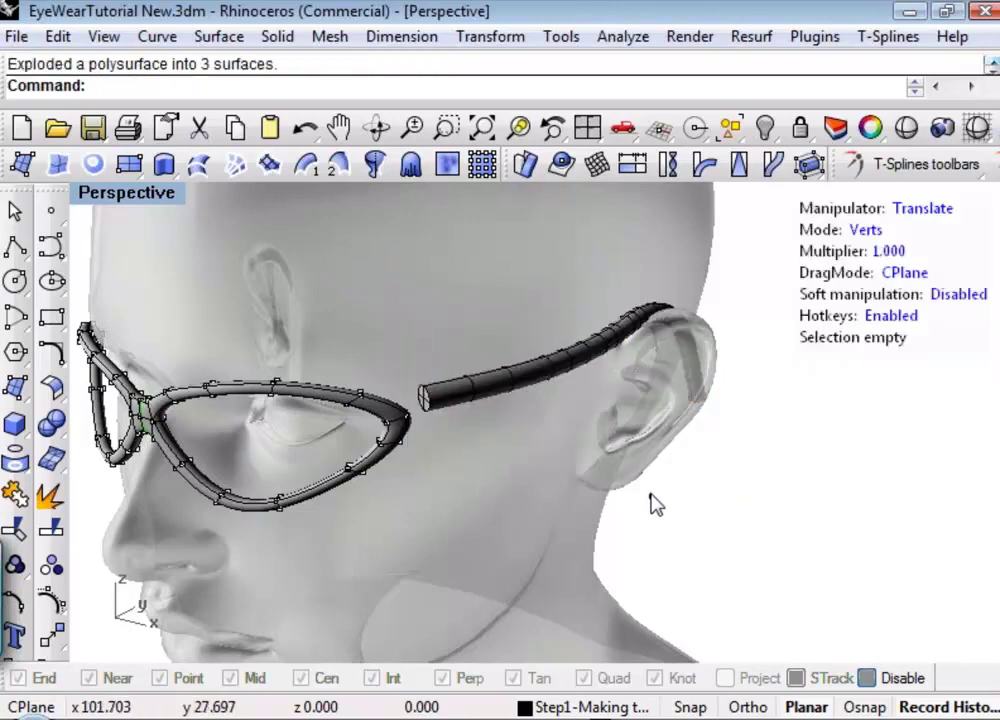
pyautogui.click(697, 397)
pyautogui.keyDown('shift'); pyautogui.click(424, 391); pyautogui.keyUp('shift')
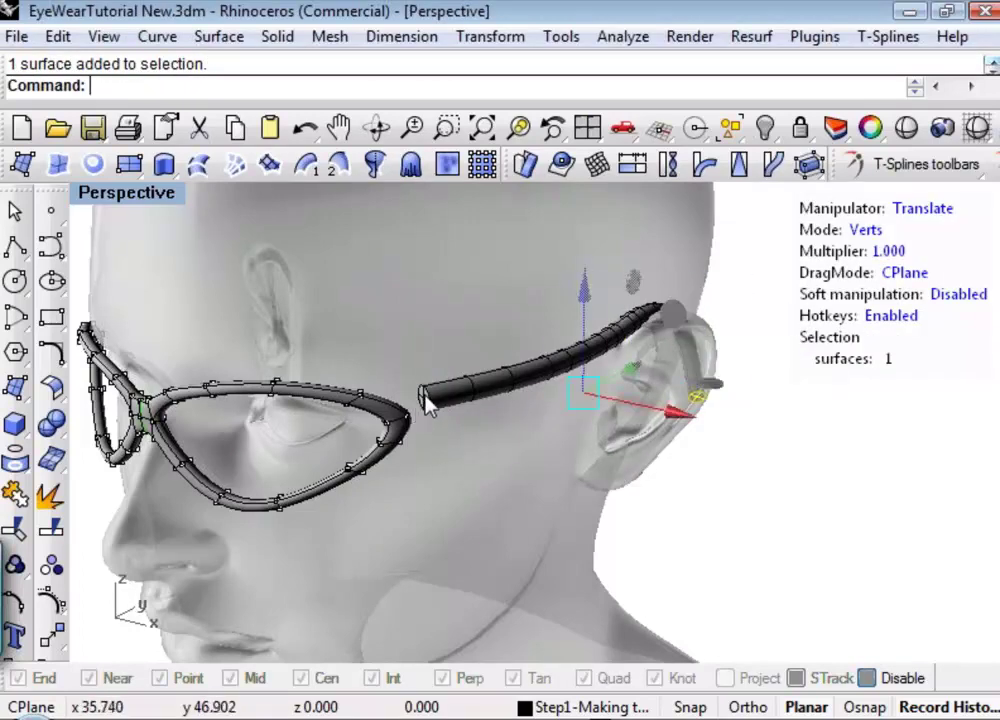
pyautogui.press('Delete')
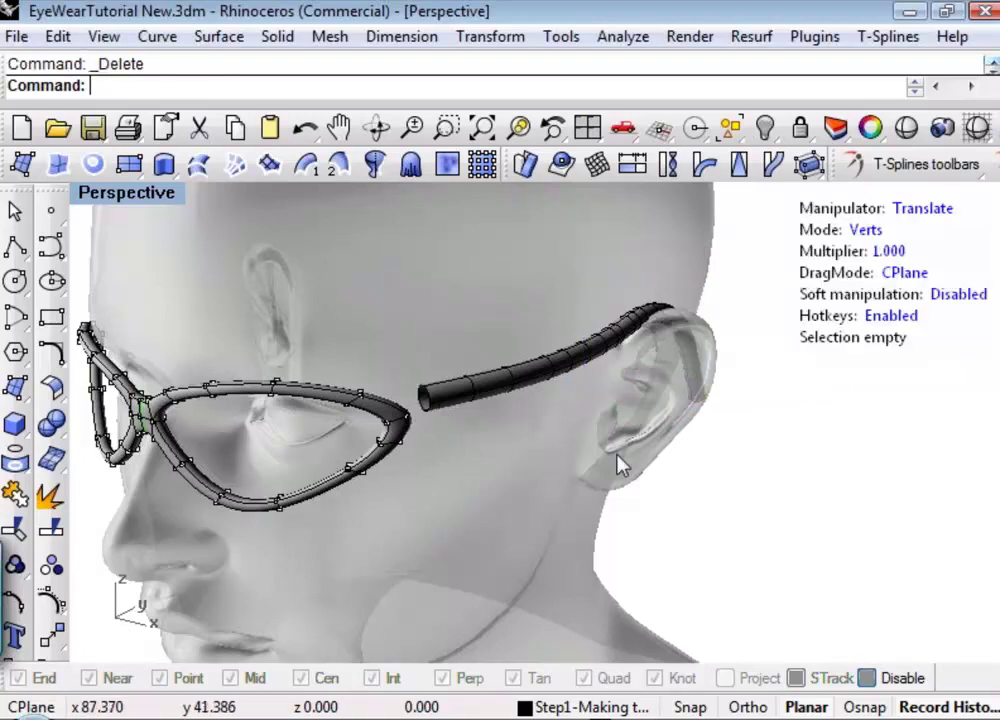
# Step: Rebuild the open temple arm pipe surface with 14 points in U, 6 in V, and degree 3 in both directions
pyautogui.moveTo(588, 430); pyautogui.dragTo(402, 372, button='right')
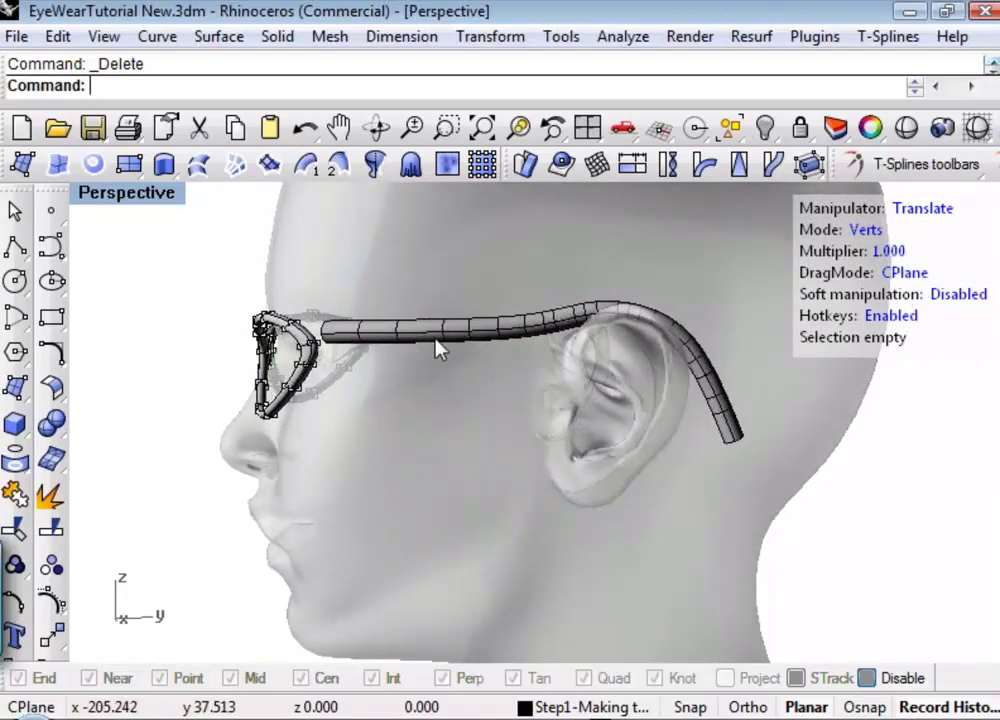
pyautogui.moveTo(575, 396); pyautogui.dragTo(444, 316, button='right')
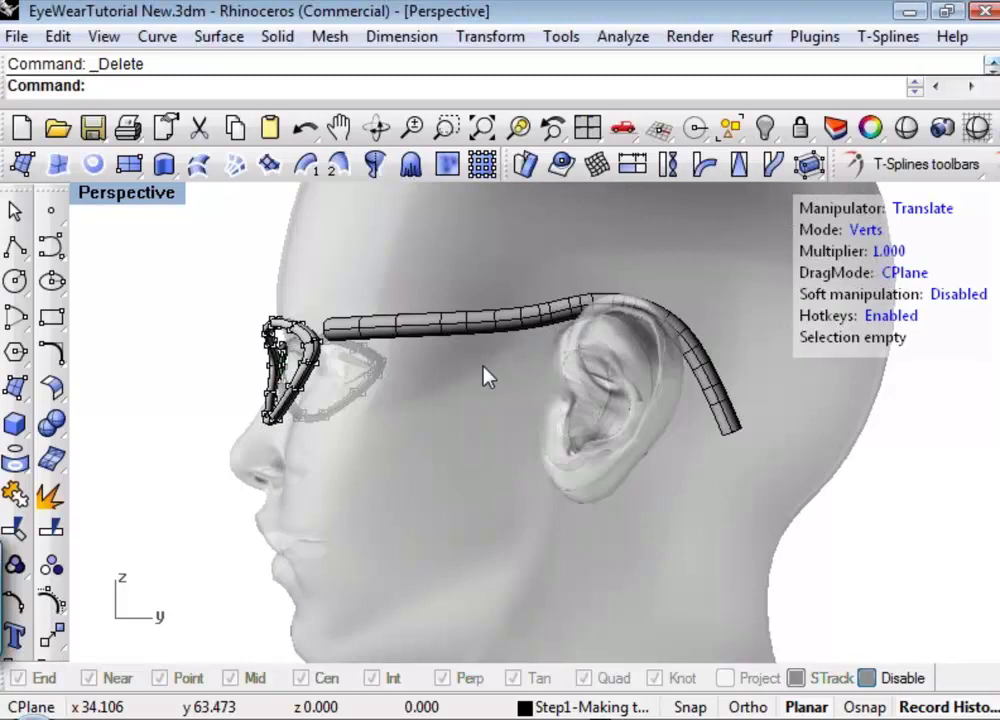
pyautogui.moveTo(484, 375); pyautogui.dragTo(540, 413, button='right')
pyautogui.click(513, 358)
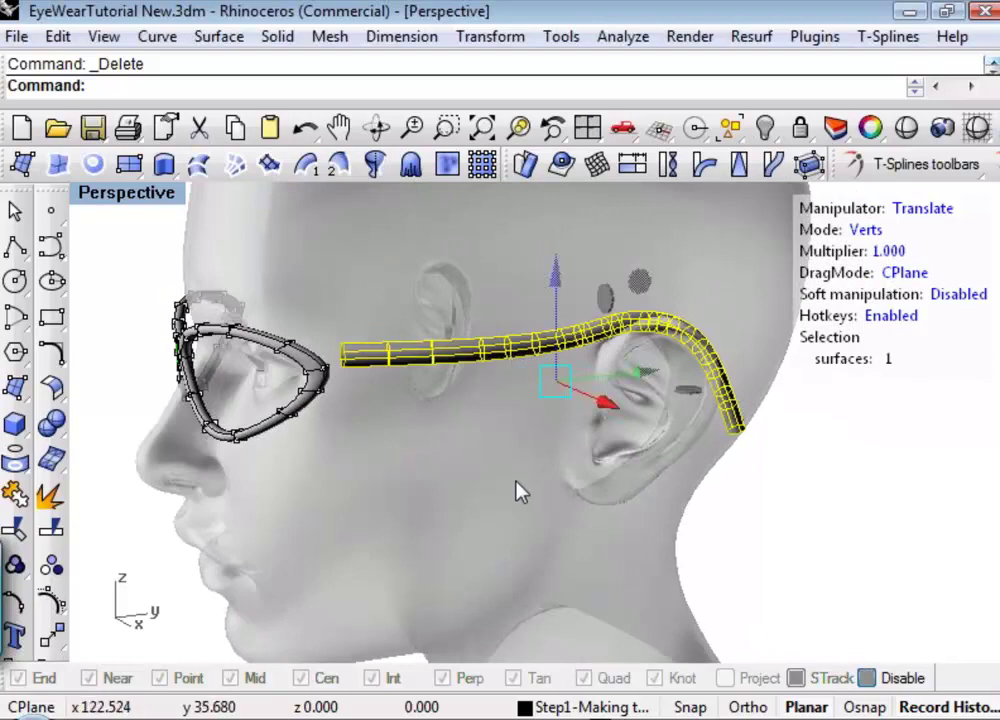
pyautogui.moveTo(551, 495); pyautogui.dragTo(556, 492, button='right')
pyautogui.press('e')
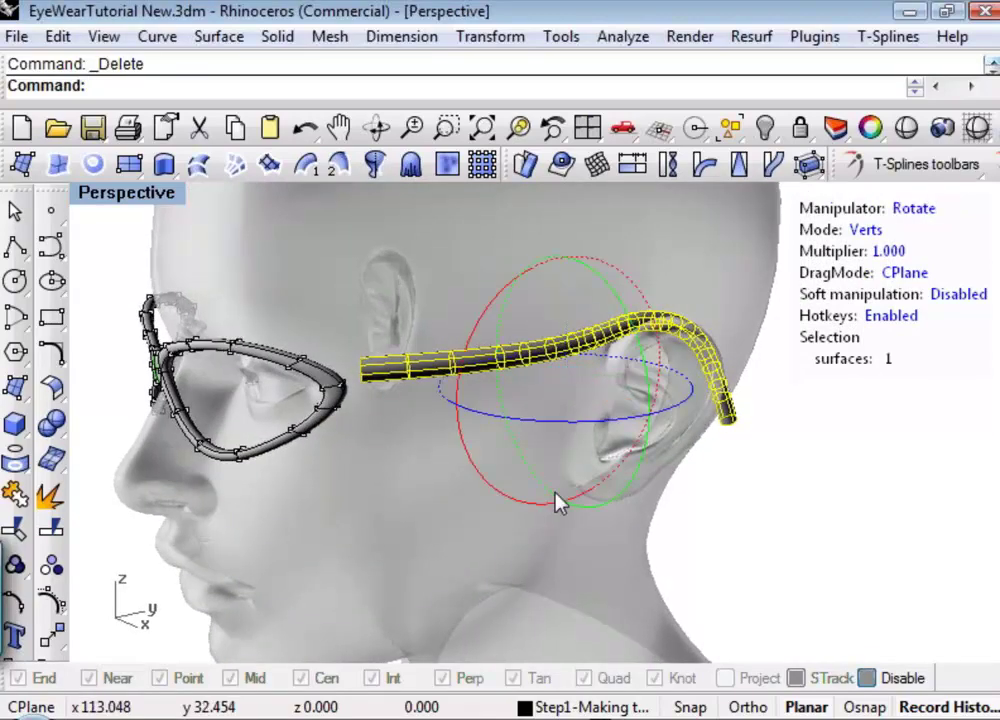
pyautogui.write('Rebuild')
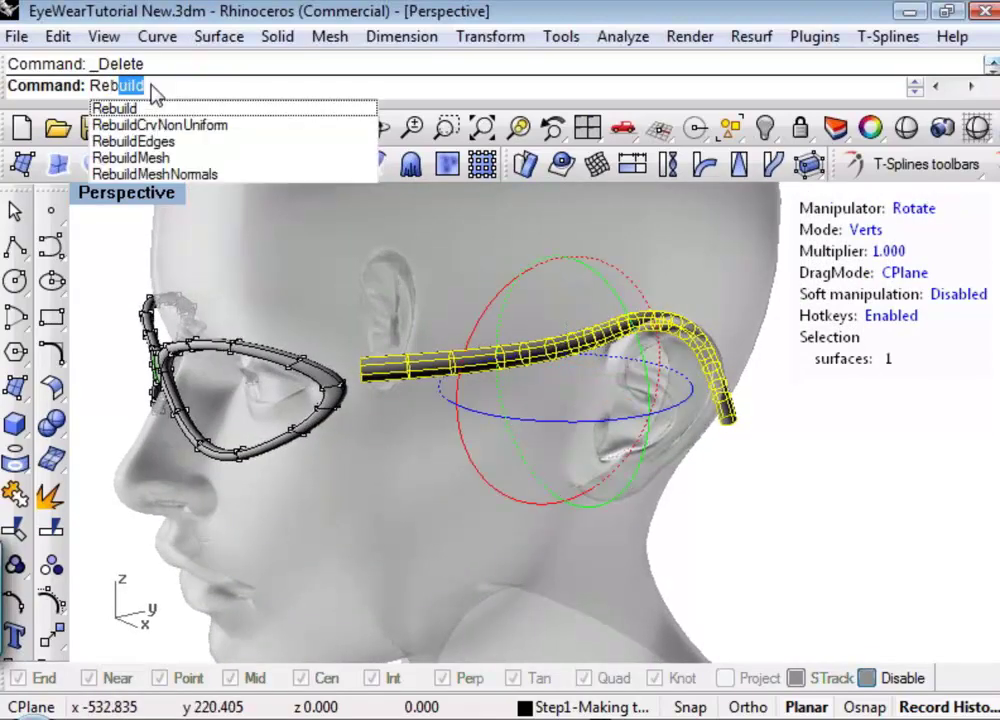
pyautogui.press('Return')
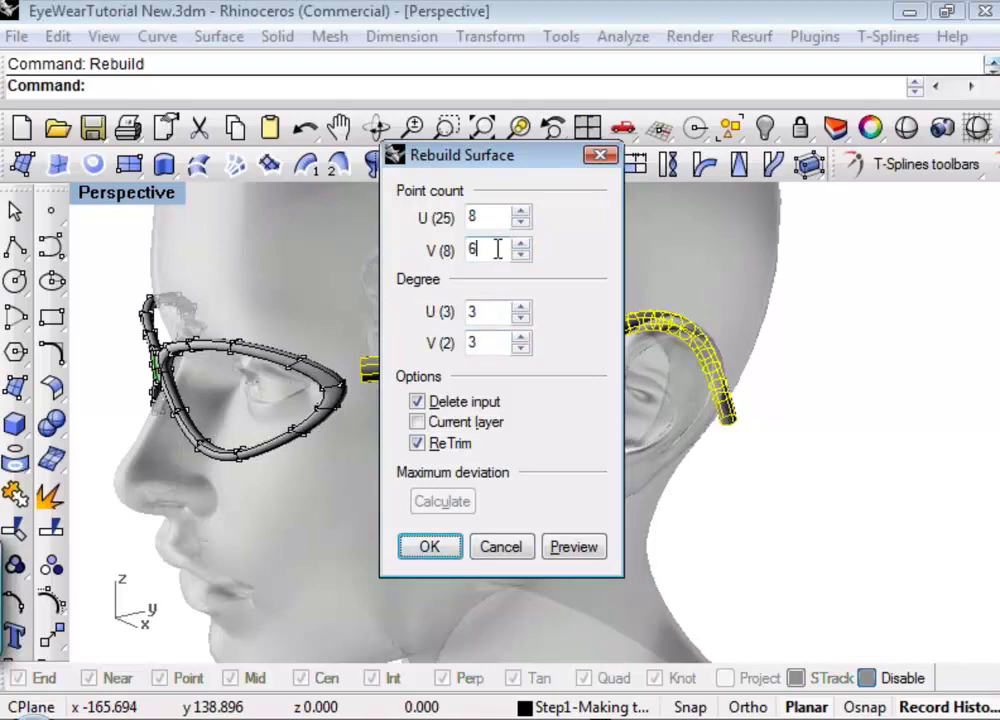
pyautogui.moveTo(497, 249); pyautogui.dragTo(438, 263)
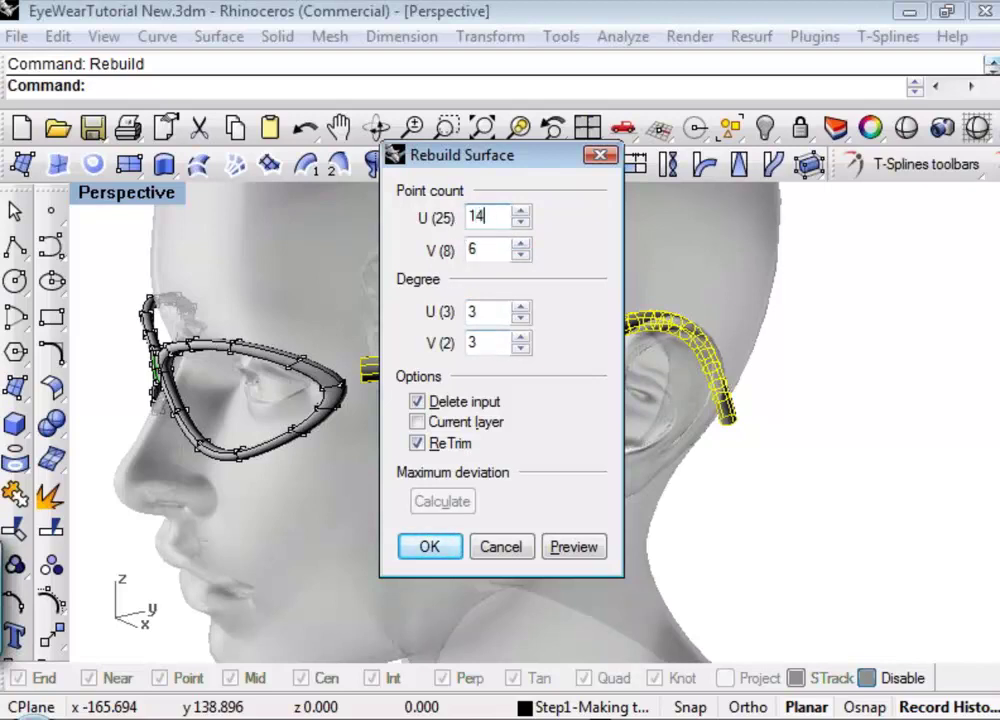
pyautogui.write('14')
pyautogui.click(585, 552)
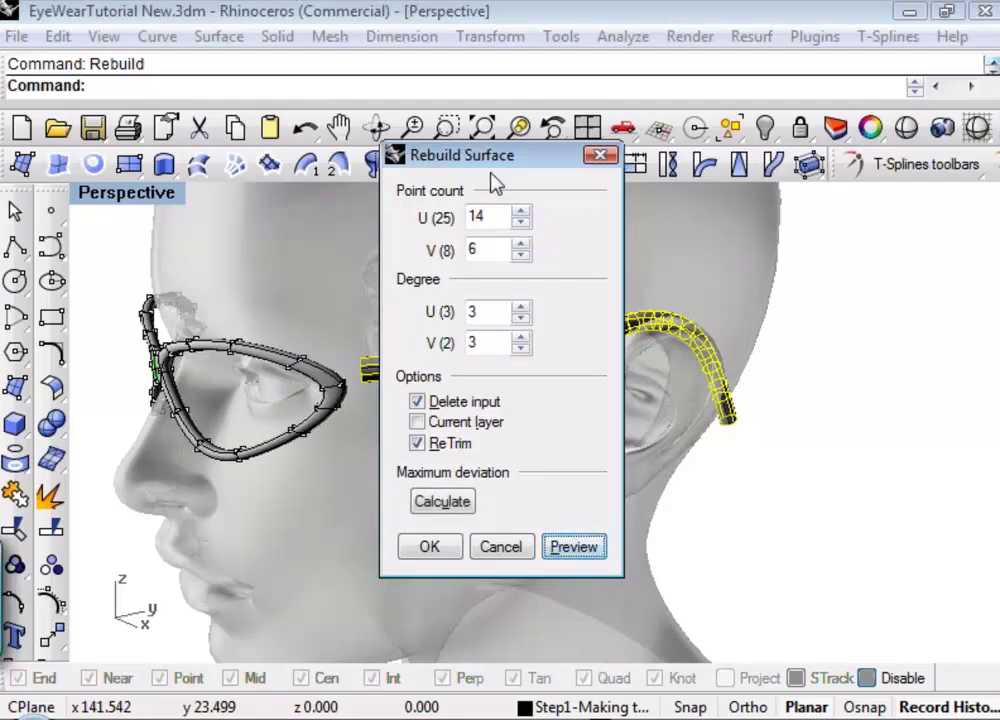
pyautogui.moveTo(496, 183); pyautogui.dragTo(770, 190)
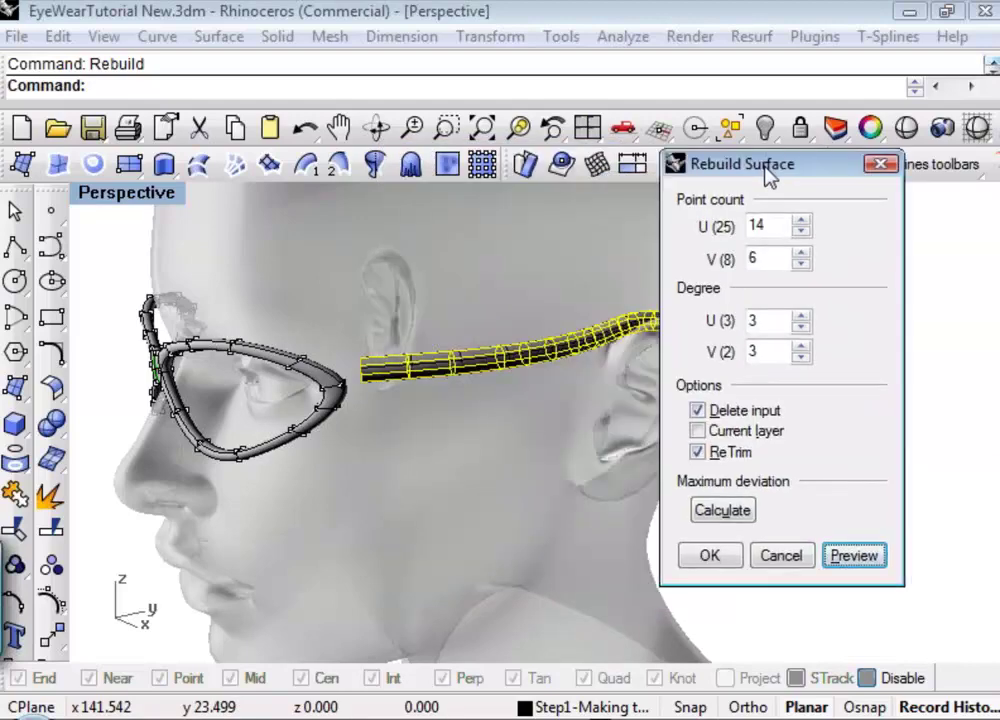
pyautogui.click(710, 558)
# Step: Inspect the rebuilt temple arm from the side and undo the rebuild
pyautogui.moveTo(676, 560); pyautogui.dragTo(607, 509, button='right')
pyautogui.moveTo(793, 537); pyautogui.dragTo(790, 536, button='right')
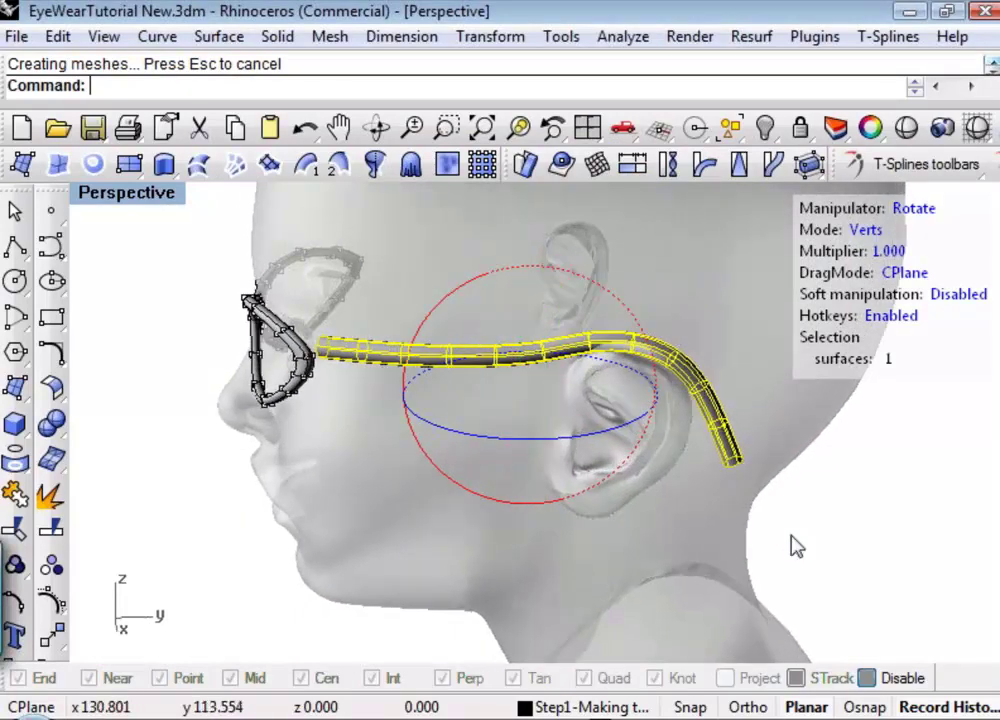
pyautogui.press('w')
pyautogui.press('Escape')
pyautogui.moveTo(487, 526); pyautogui.dragTo(547, 446, button='right')
pyautogui.hotkey('ctrl', 'z')
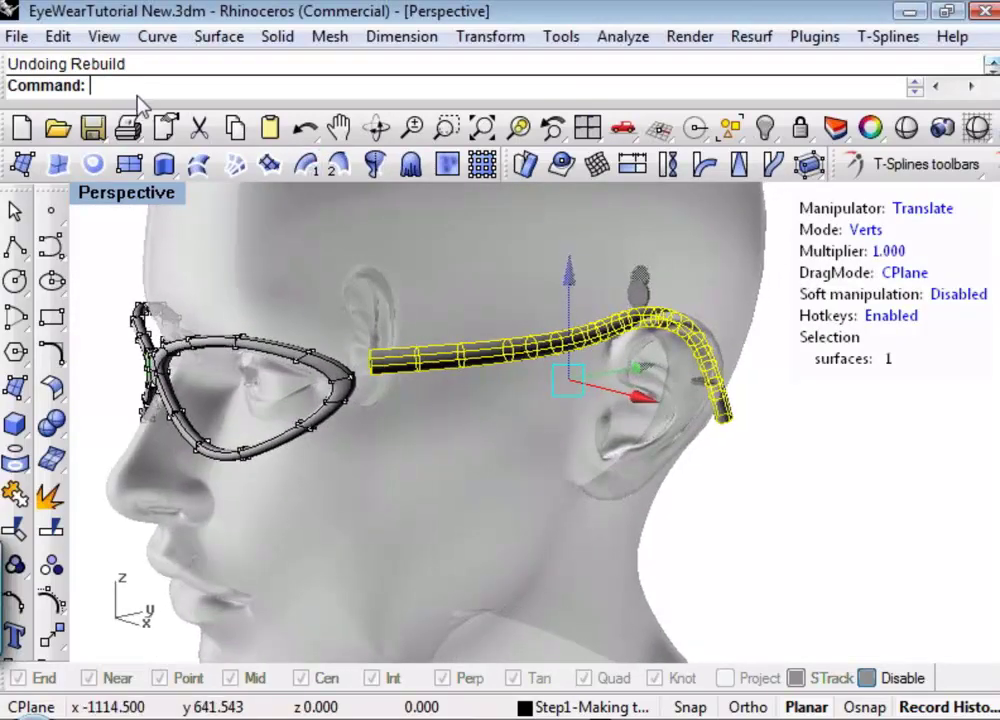
# Step: Rebuild the temple arm surface with 9 points in U, 6 in V, and degree 3 in both directions
pyautogui.write('Rebuild')
pyautogui.press('Return')
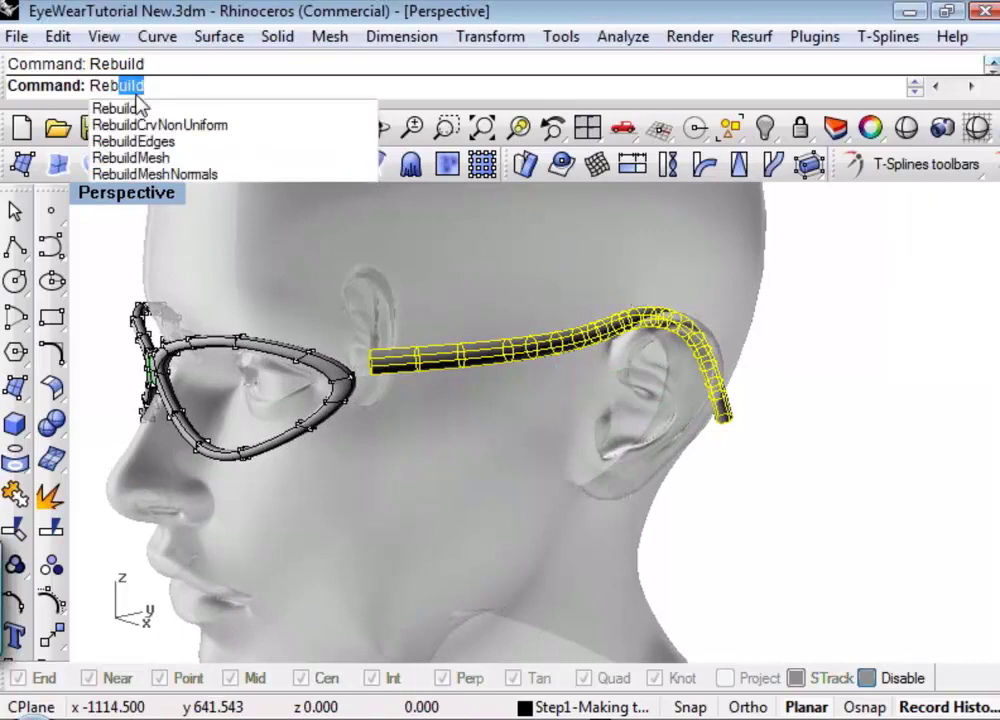
pyautogui.moveTo(493, 206); pyautogui.dragTo(465, 217)
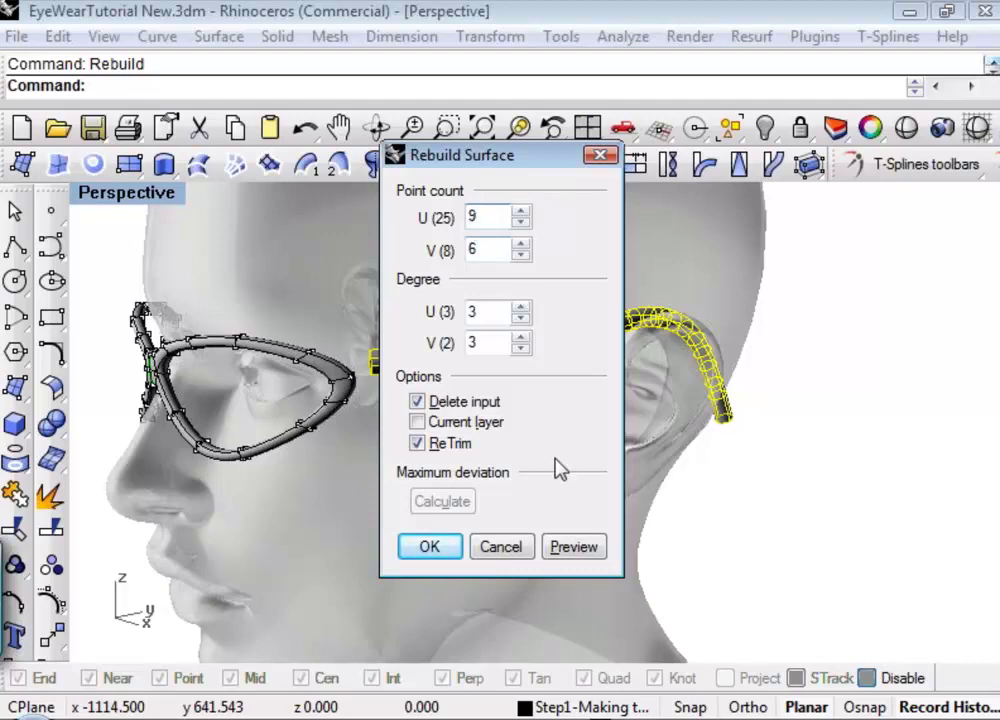
pyautogui.click(563, 550)
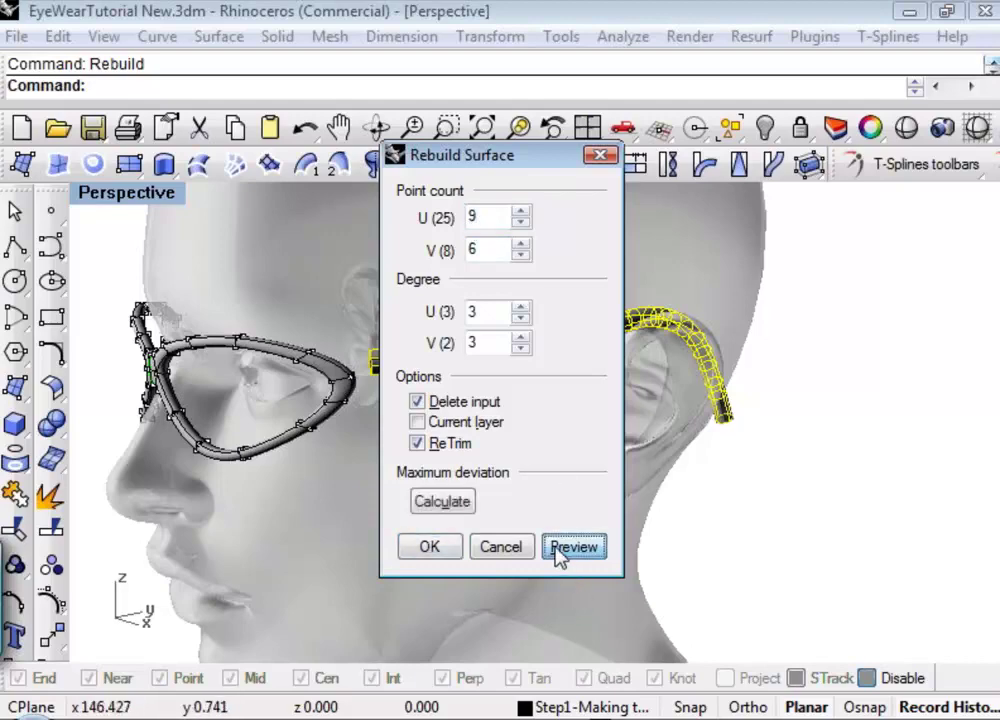
pyautogui.click(428, 547)
# Step: Select the path curve inside the temple arm pipe and hide it
pyautogui.moveTo(670, 469); pyautogui.dragTo(808, 513, button='right')
pyautogui.click(737, 435)
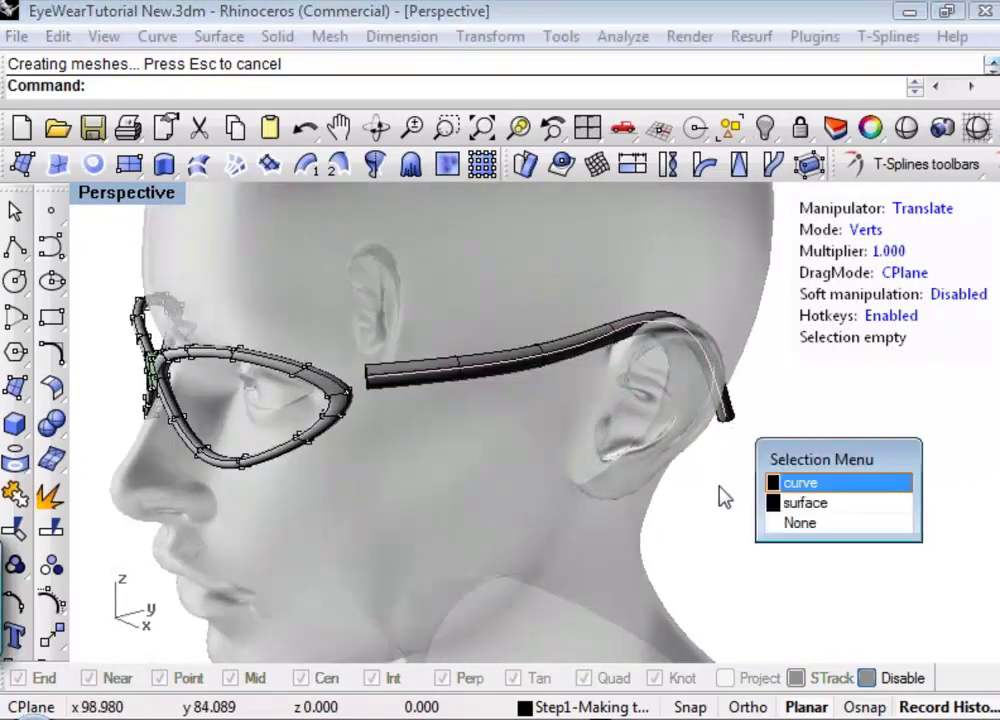
pyautogui.click(720, 488)
pyautogui.click(719, 424)
pyautogui.click(731, 451)
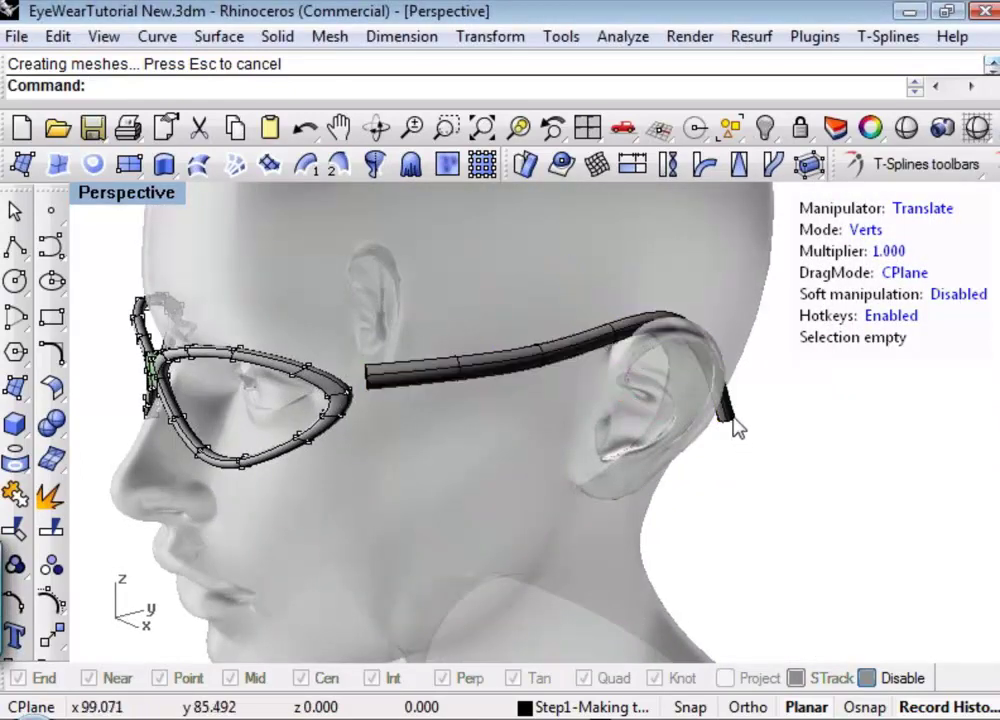
pyautogui.click(733, 424)
pyautogui.click(790, 475)
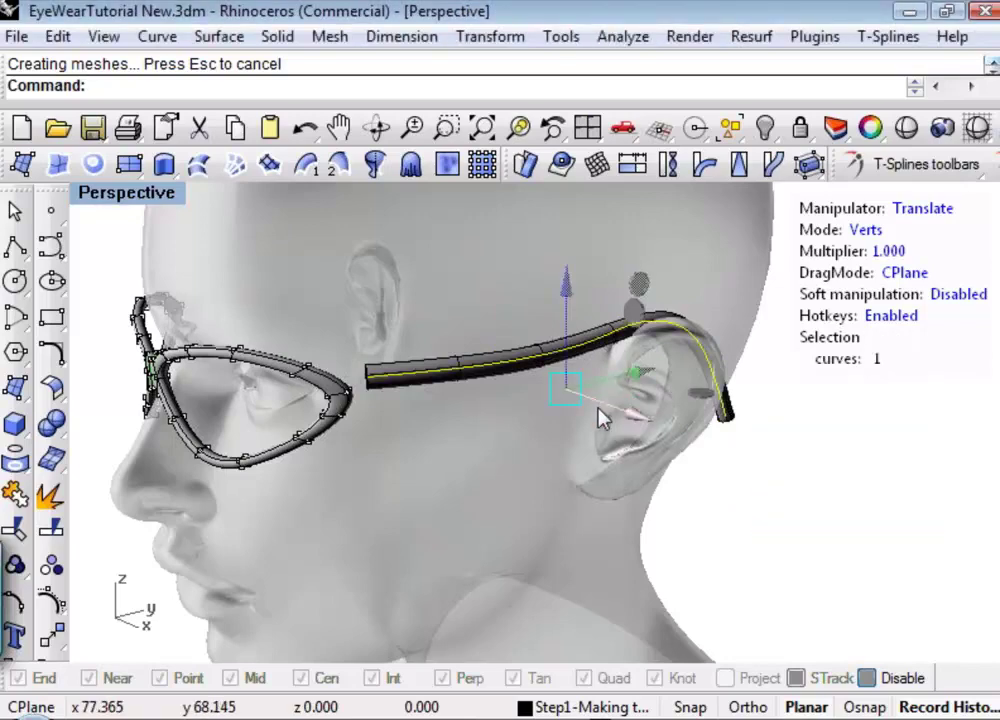
pyautogui.moveTo(598, 418); pyautogui.dragTo(515, 418, button='right')
pyautogui.hotkey('ctrl', 'h')
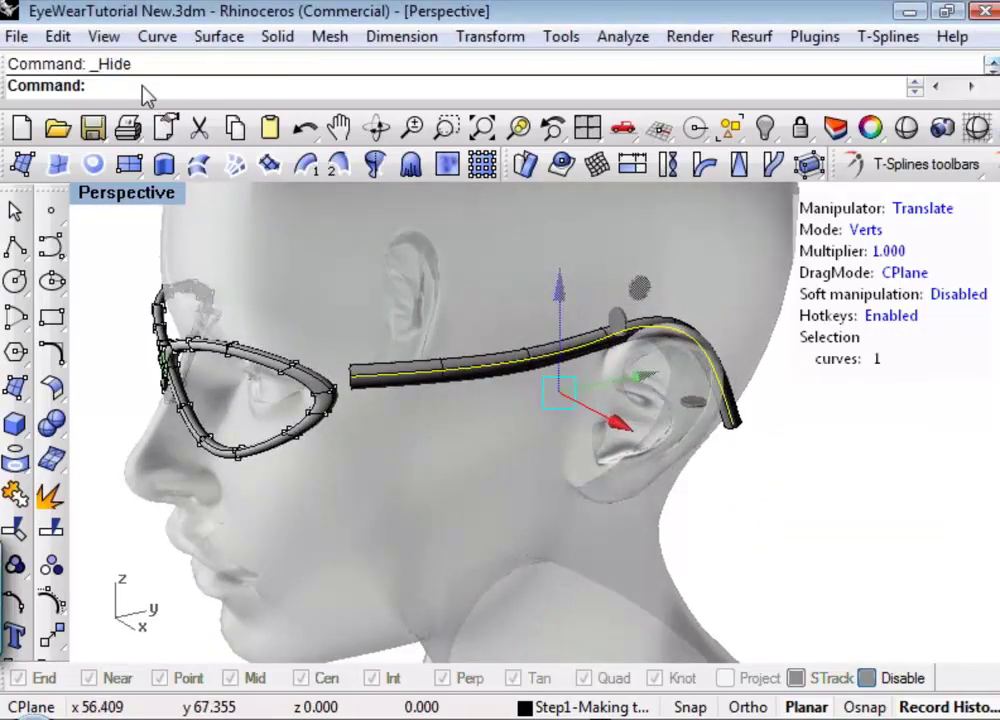
# Step: Convert the rebuilt temple arm surface to a T-spline surface
pyautogui.click(733, 424)
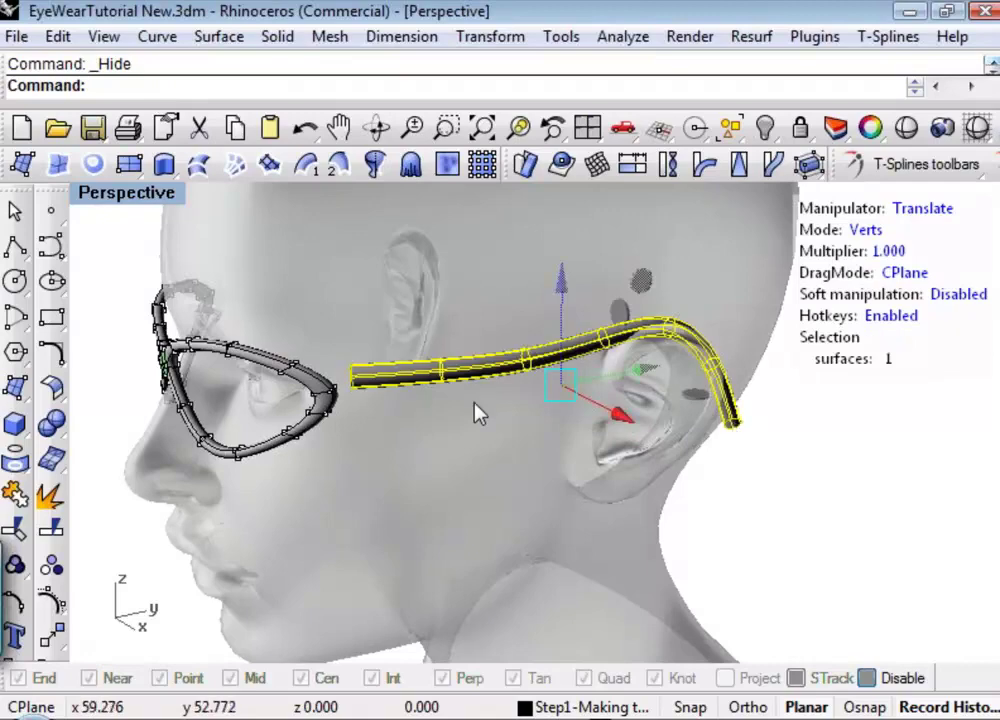
pyautogui.moveTo(398, 427); pyautogui.dragTo(352, 452, button='right')
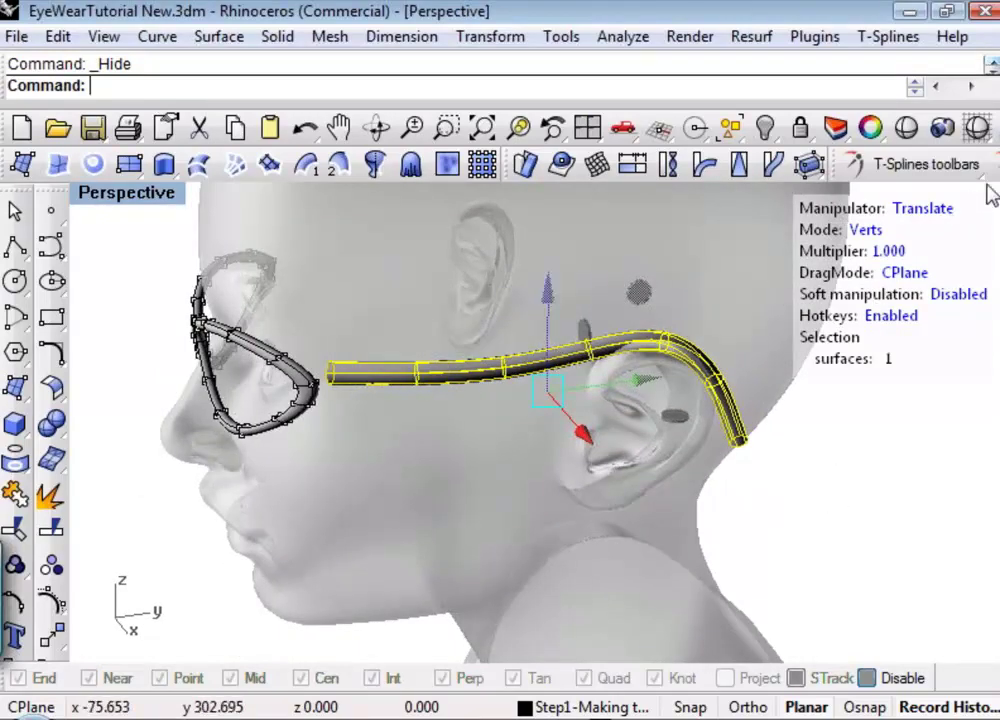
pyautogui.click(955, 165)
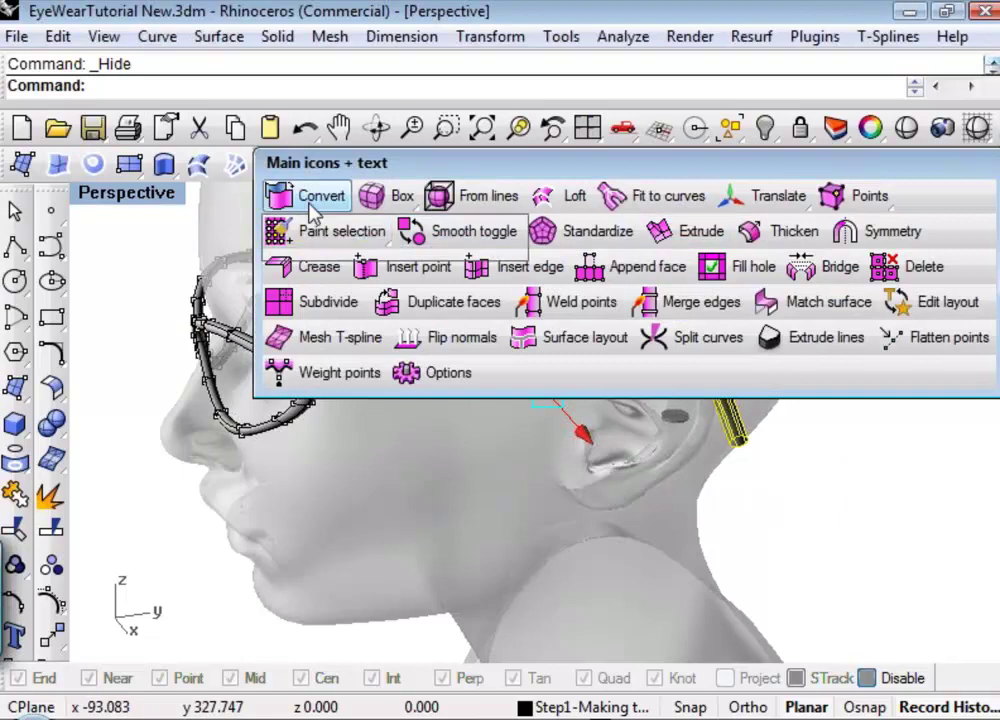
pyautogui.click(313, 210)
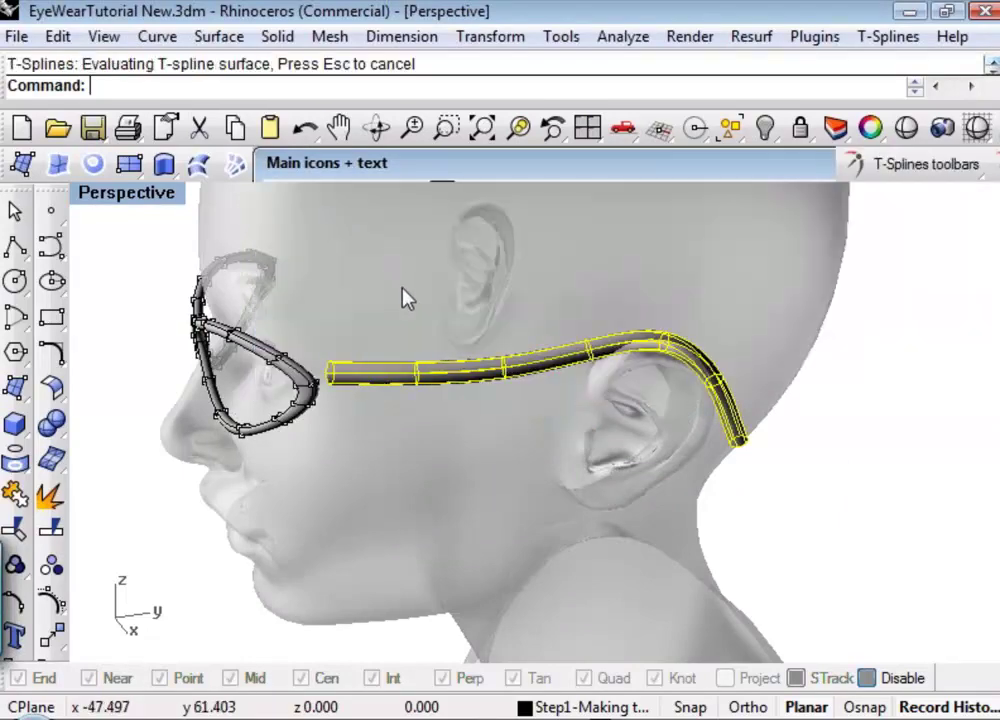
# Step: Fill the open hole at the ear end of the temple arm's T-spline surface
pyautogui.moveTo(489, 446); pyautogui.dragTo(522, 449, button='right')
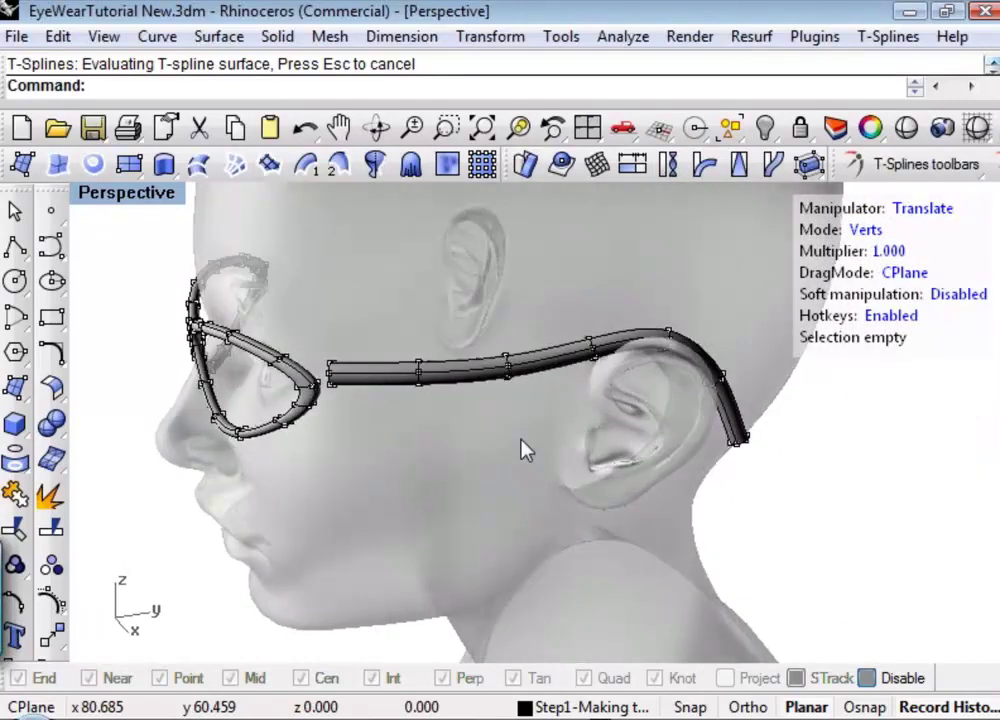
pyautogui.click(504, 375)
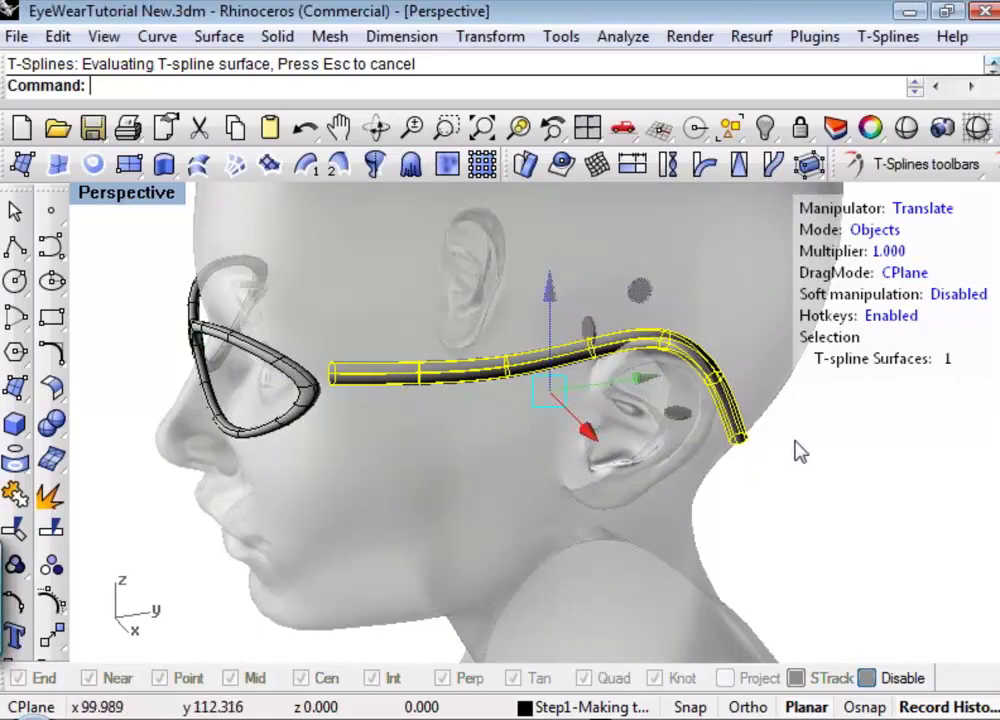
pyautogui.moveTo(766, 460); pyautogui.dragTo(333, 375, button='right')
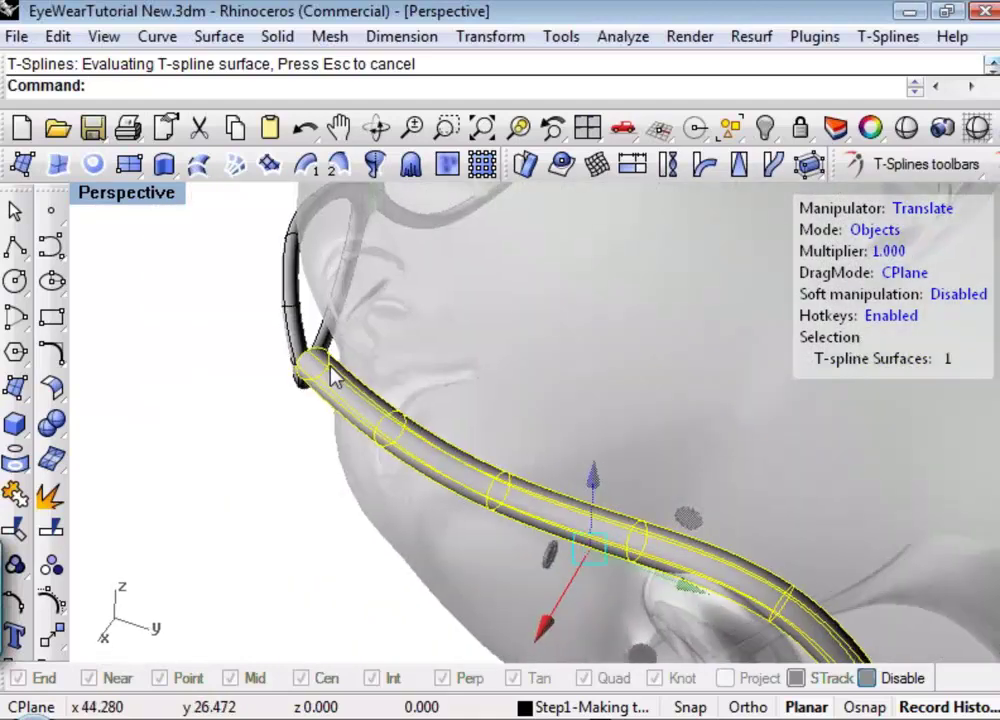
pyautogui.moveTo(457, 440); pyautogui.dragTo(585, 368, button='right')
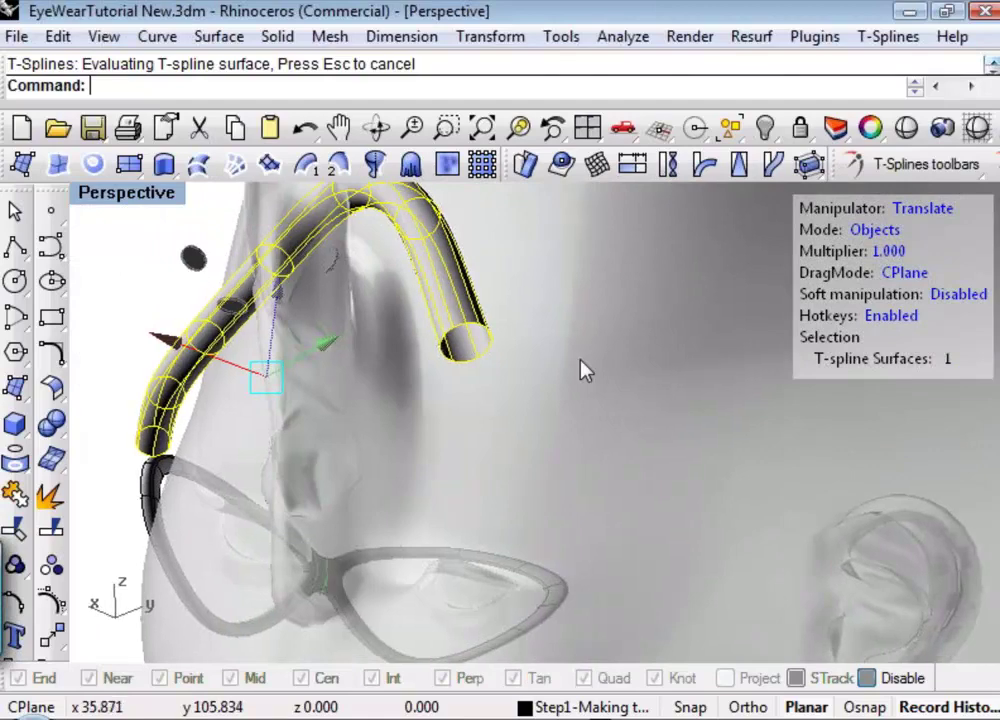
pyautogui.click(900, 164)
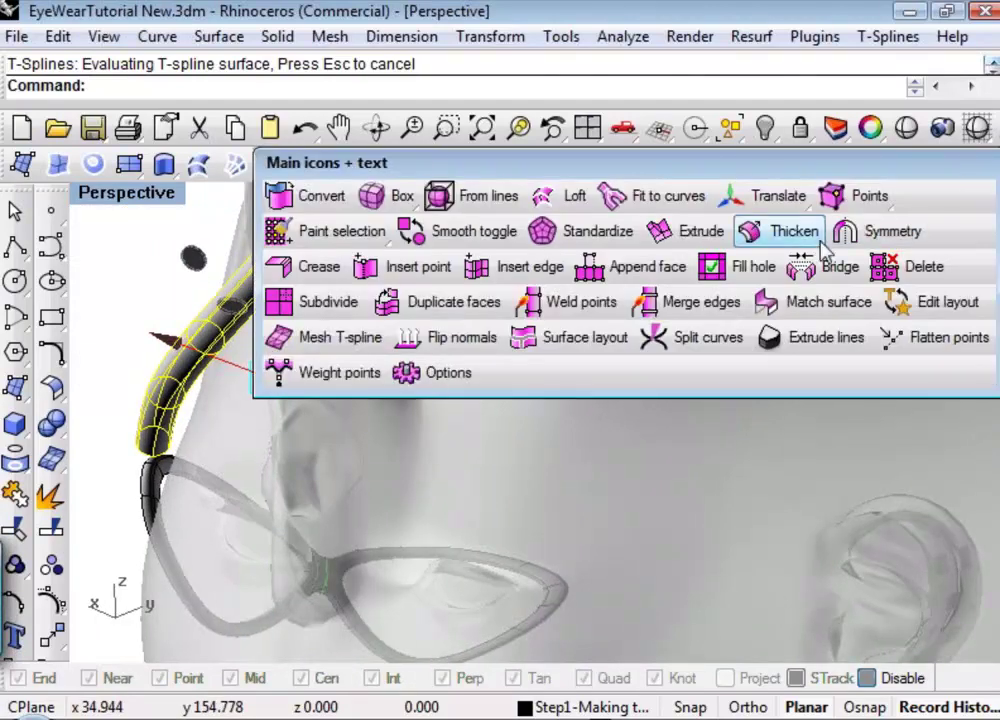
pyautogui.click(752, 266)
pyautogui.click(473, 358)
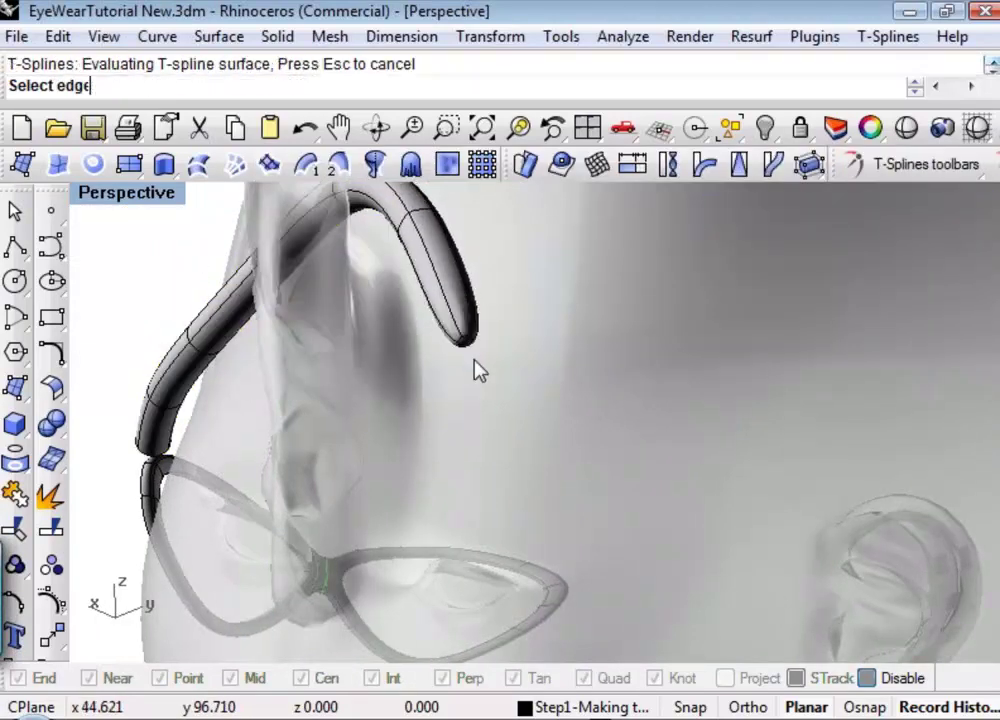
pyautogui.press('Return')
# Step: Make the temple arm's T-spline surface uniform
pyautogui.moveTo(478, 370); pyautogui.dragTo(463, 252, button='right')
pyautogui.scroll(5, 463, 258)
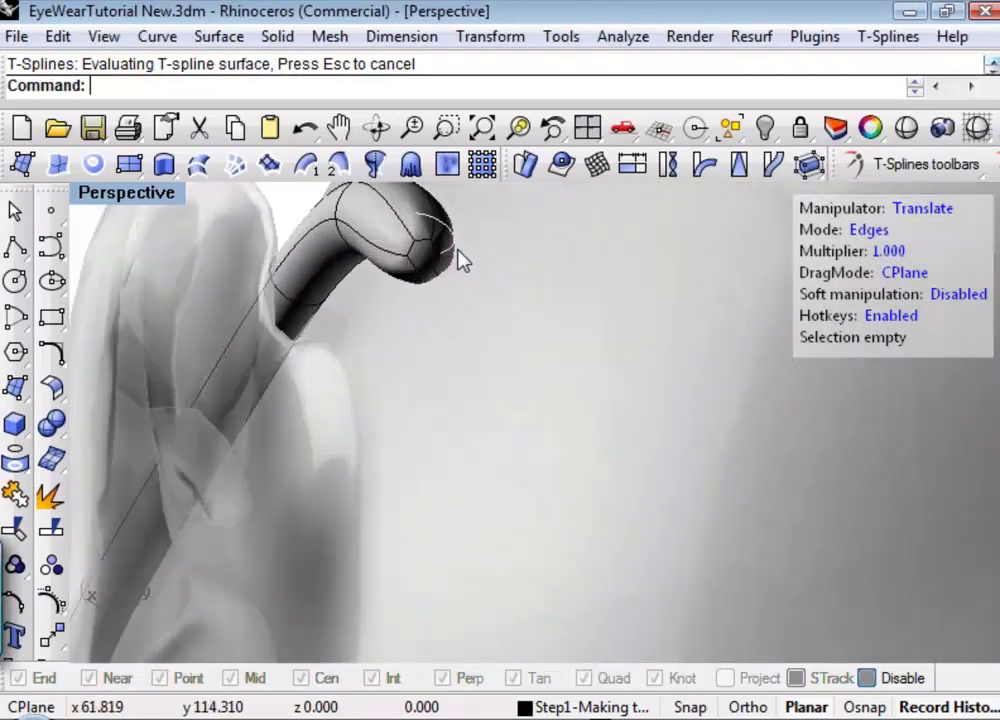
pyautogui.click(996, 165)
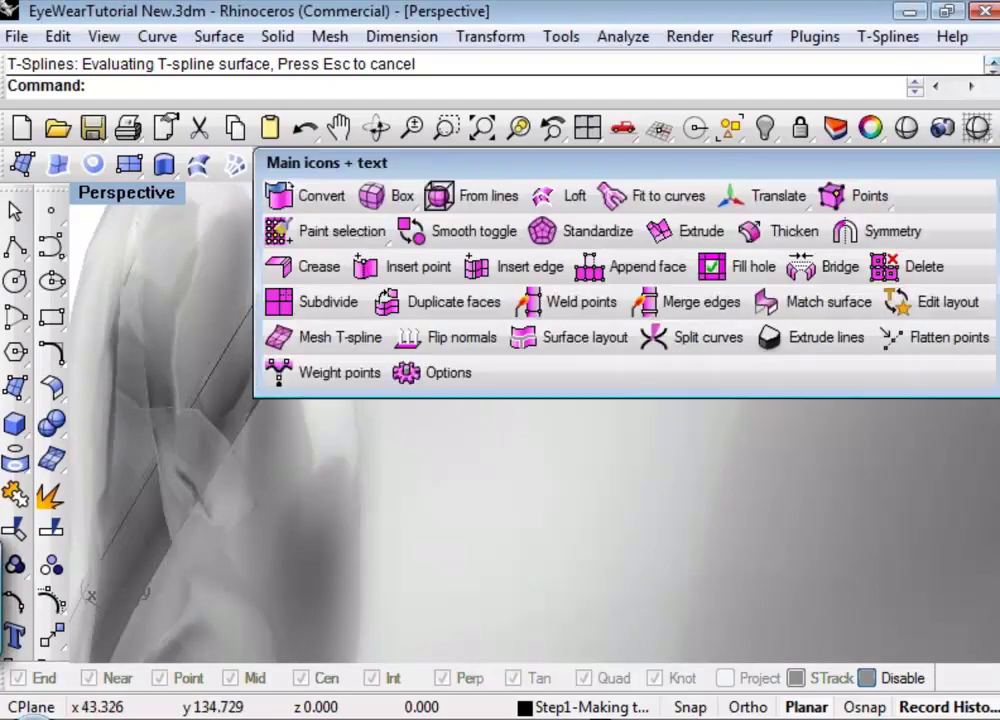
pyautogui.click(897, 303)
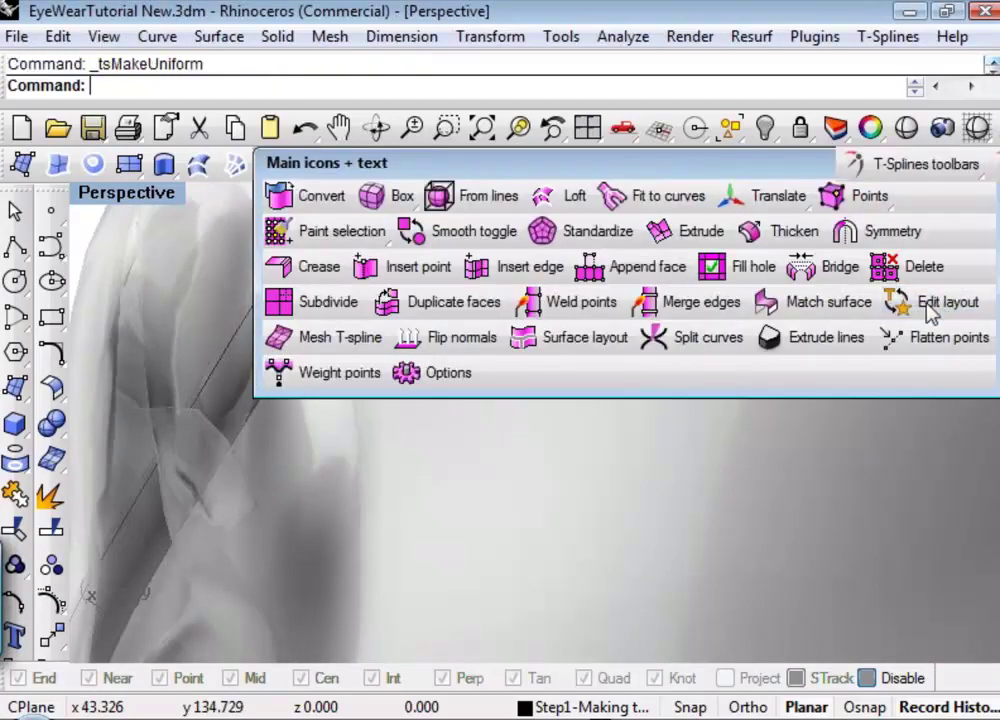
pyautogui.click(426, 271)
pyautogui.press('Return')
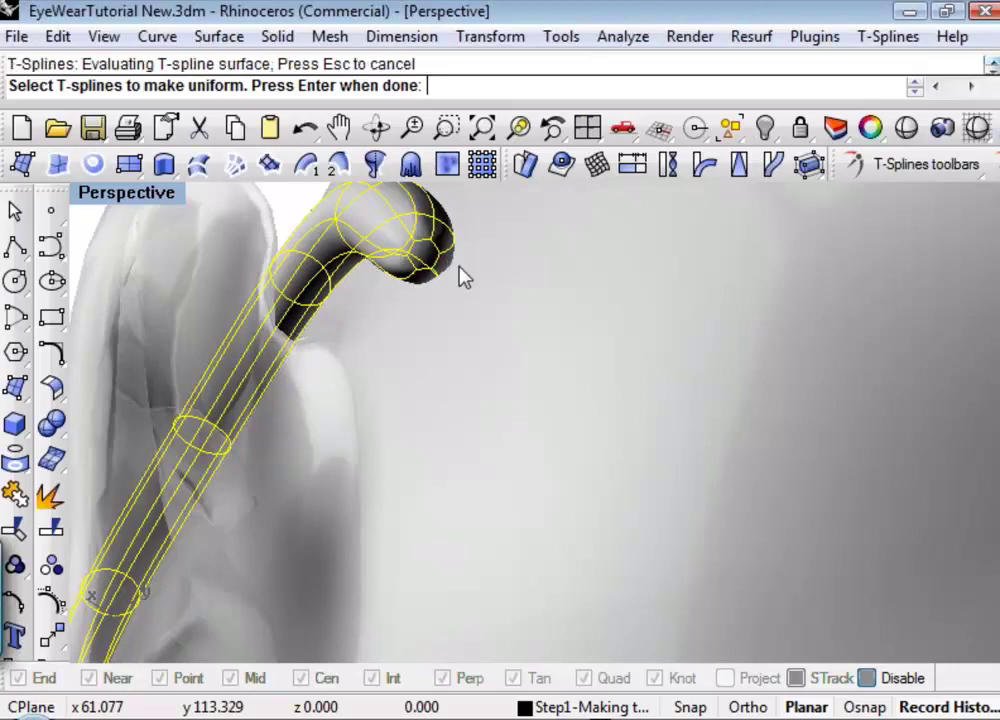
# Step: Move a single control vertex on the ear-facing side of the temple arm's closed tip to widen it
pyautogui.moveTo(462, 274); pyautogui.dragTo(710, 263, button='right')
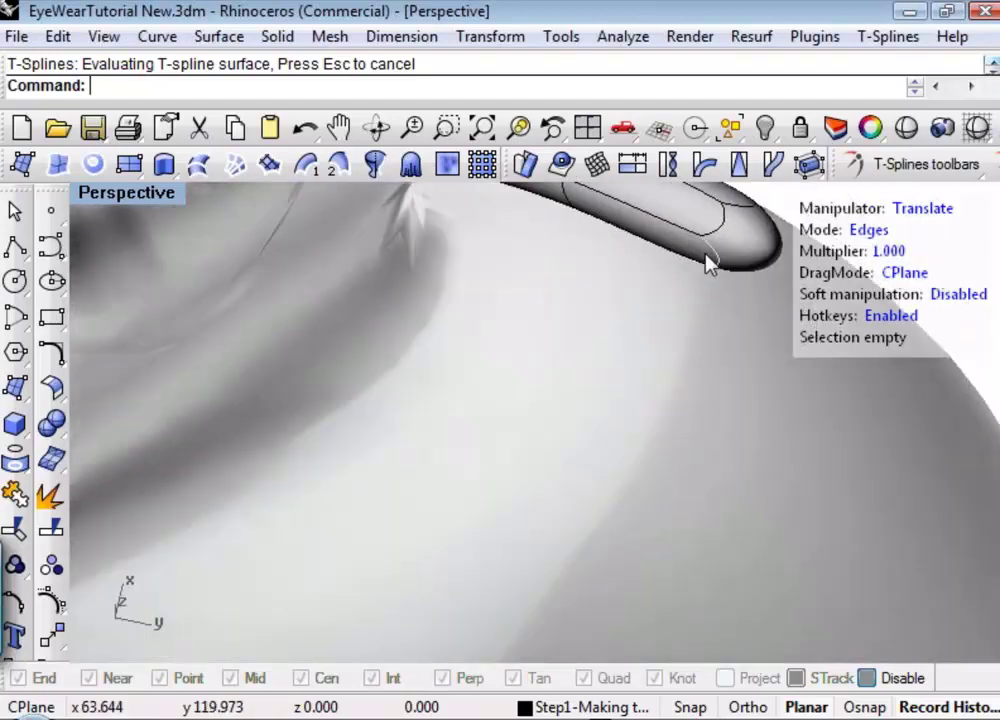
pyautogui.moveTo(618, 250); pyautogui.dragTo(601, 413, button='right')
pyautogui.press('a')
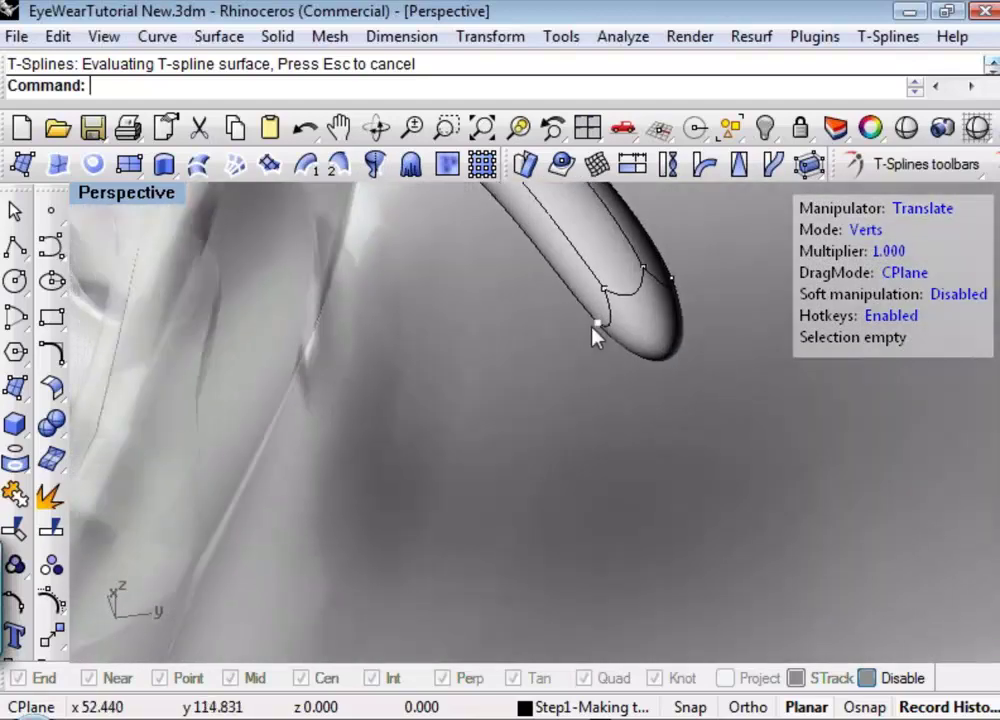
pyautogui.click(597, 325)
pyautogui.scroll(-7, 563, 368)
pyautogui.moveTo(579, 408); pyautogui.dragTo(598, 464, button='right')
pyautogui.moveTo(690, 402); pyautogui.dragTo(598, 442)
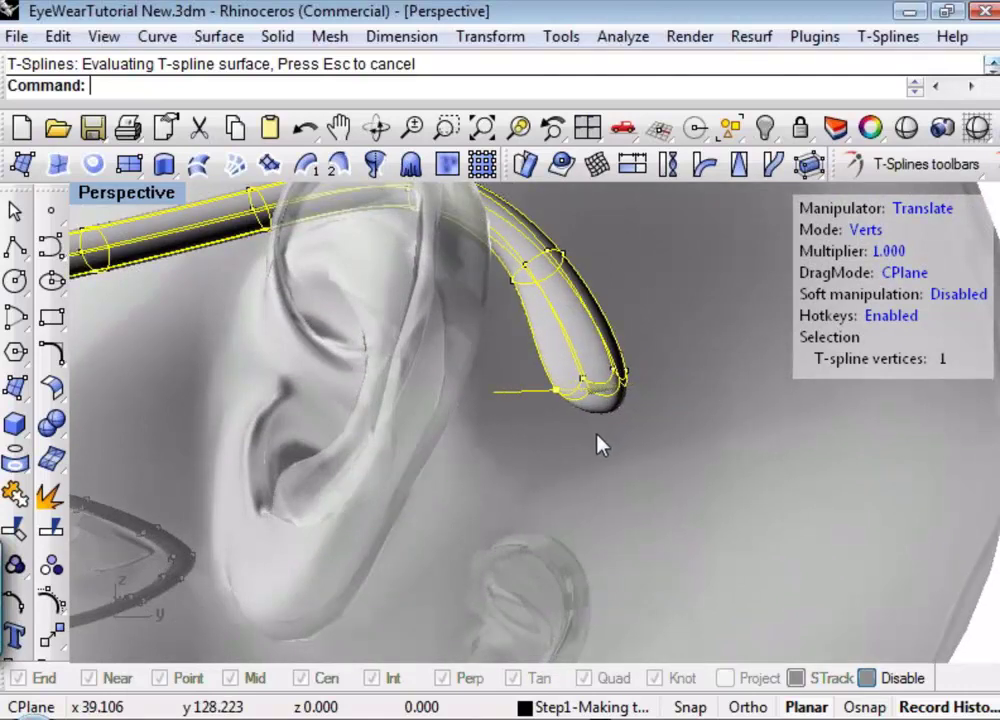
# Step: Scale down the 12 vertices of the two foremost rings at the frame end of the temple arm
pyautogui.scroll(-4, 478, 421)
pyautogui.moveTo(551, 440); pyautogui.dragTo(455, 547, button='right')
pyautogui.scroll(2, 511, 451)
pyautogui.moveTo(512, 460); pyautogui.dragTo(476, 345, button='right')
pyautogui.moveTo(416, 312); pyautogui.dragTo(641, 473, button='right')
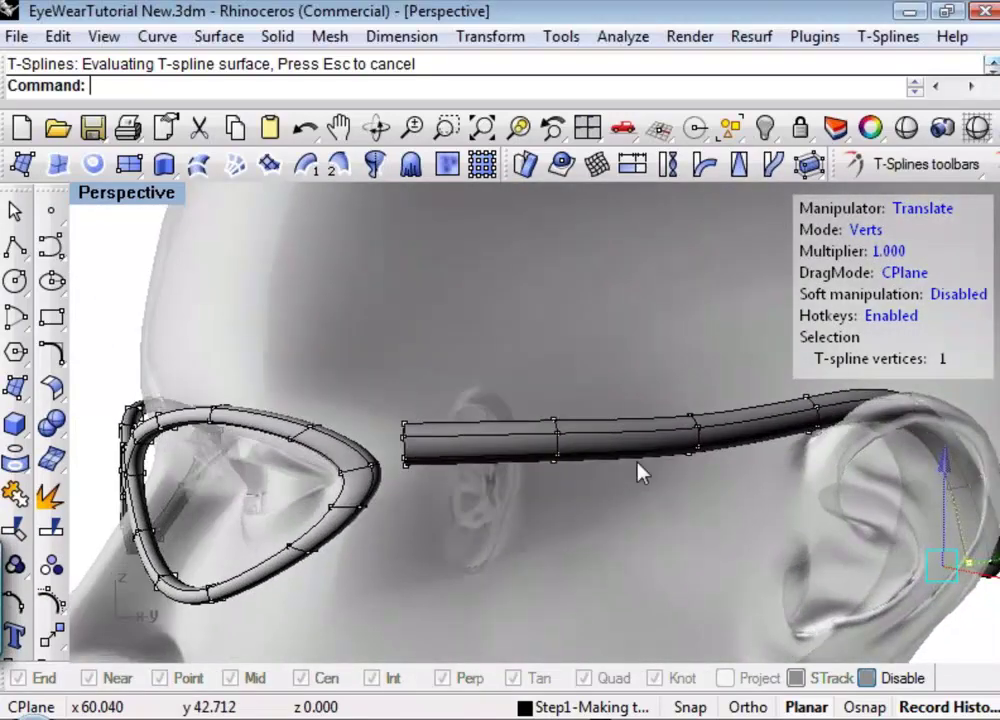
pyautogui.moveTo(390, 407); pyautogui.dragTo(464, 474)
pyautogui.moveTo(615, 503); pyautogui.dragTo(614, 504)
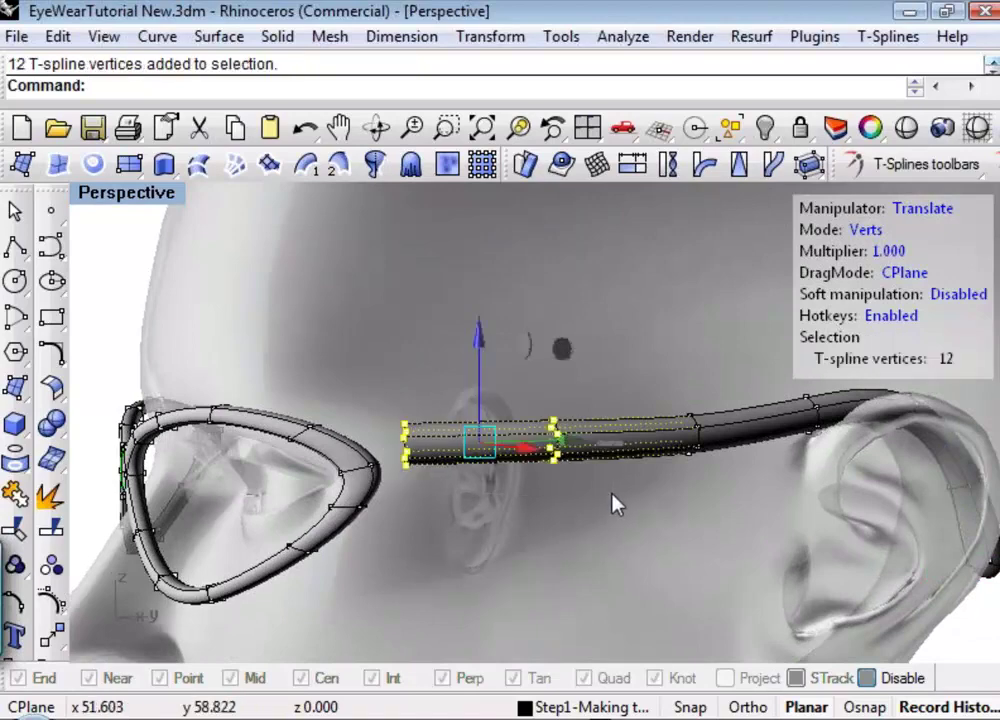
pyautogui.moveTo(538, 538); pyautogui.dragTo(721, 560, button='right')
pyautogui.press('e')
pyautogui.press('r')
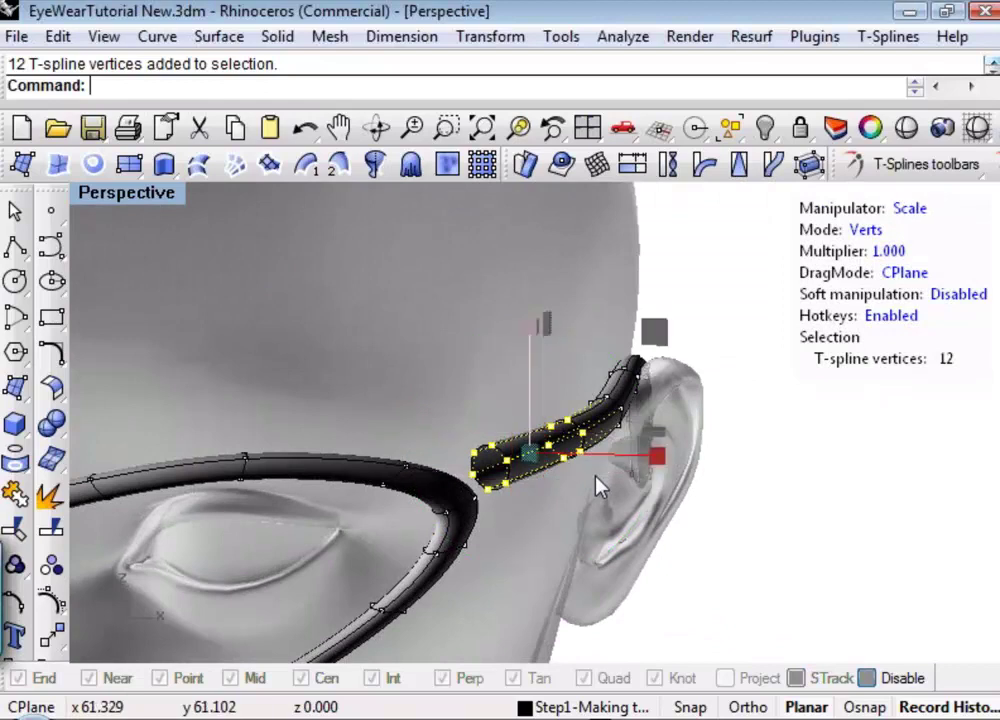
pyautogui.moveTo(530, 465); pyautogui.dragTo(442, 464)
pyautogui.moveTo(690, 574); pyautogui.dragTo(618, 596, button='right')
pyautogui.press('Escape')
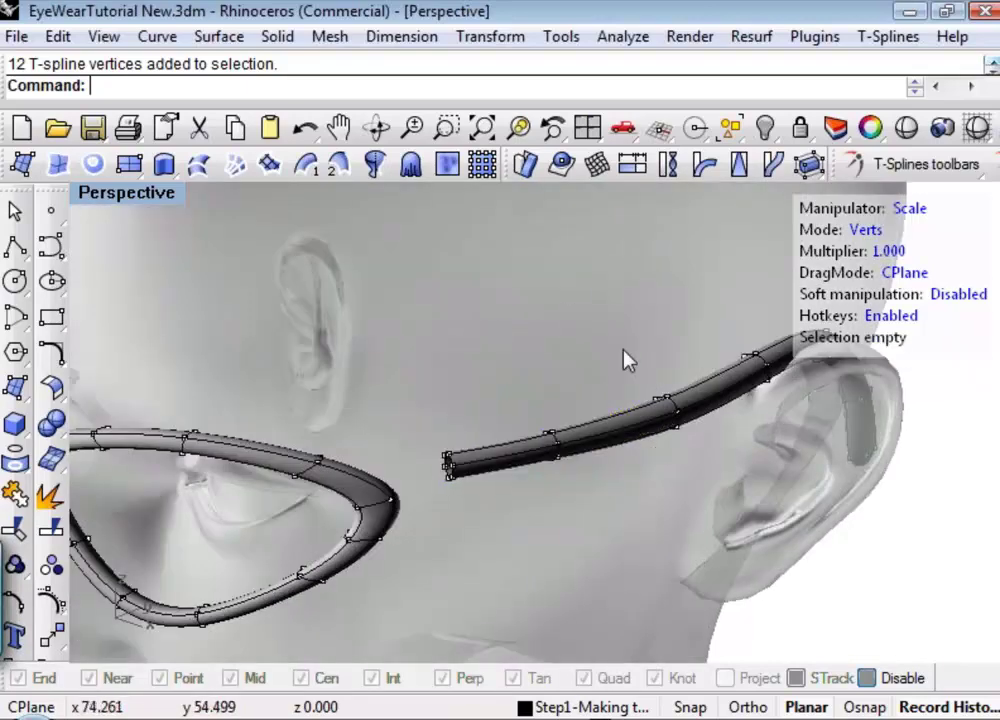
# Step: Scale down the third vertex ring from the temple arm's frame end and the ring just in front of the ear
pyautogui.moveTo(623, 350); pyautogui.dragTo(721, 468)
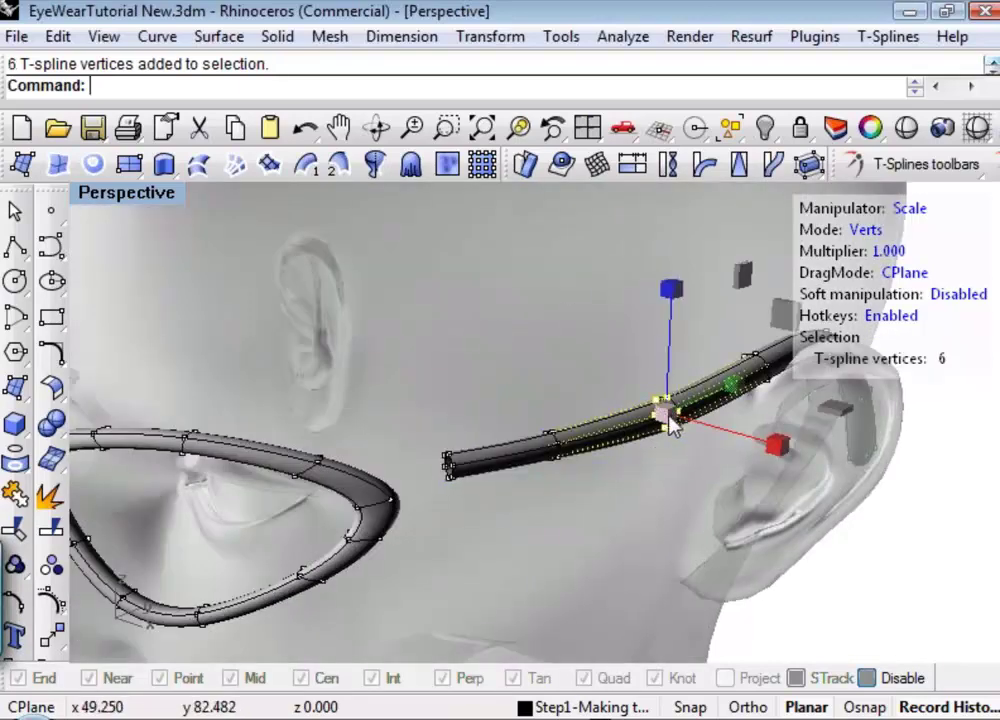
pyautogui.moveTo(662, 425); pyautogui.dragTo(600, 430)
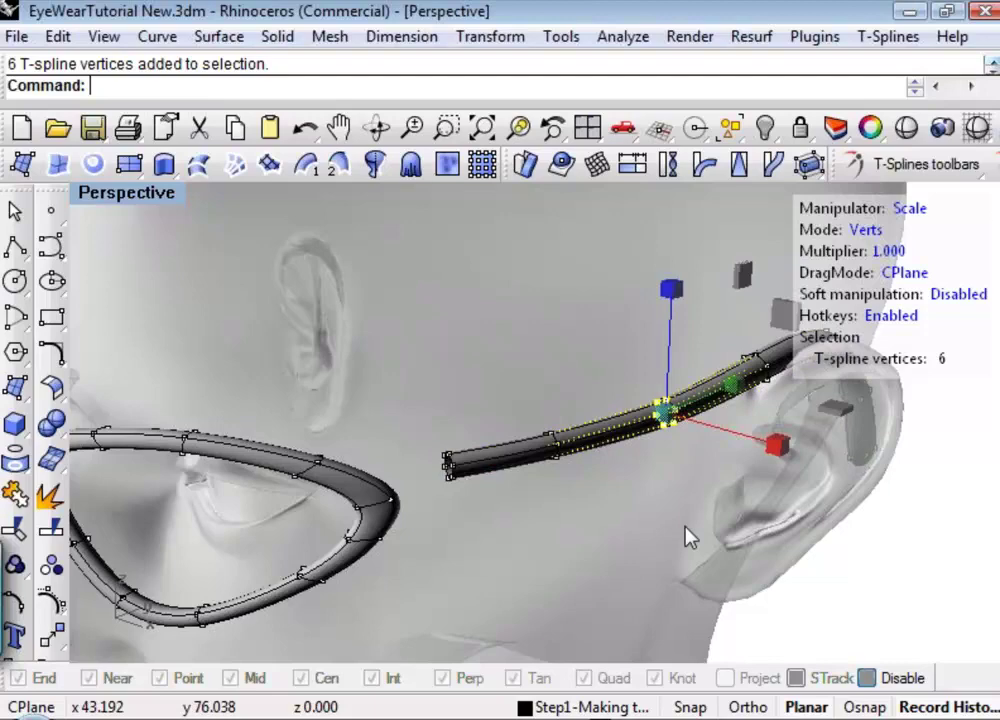
pyautogui.click(824, 591)
pyautogui.moveTo(750, 565); pyautogui.dragTo(608, 462, button='right')
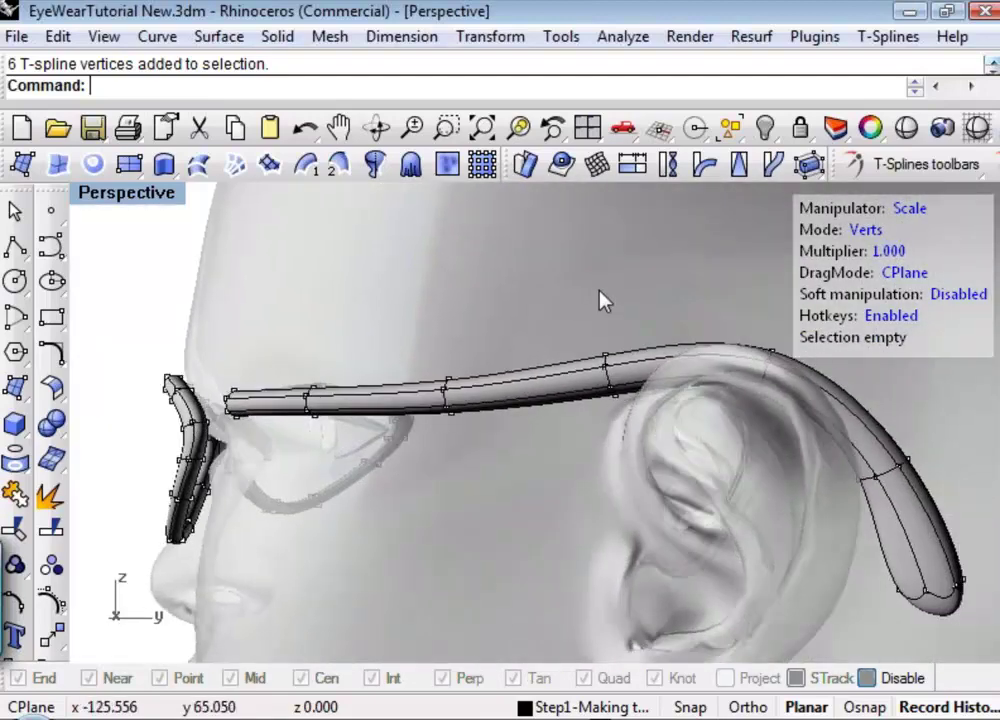
pyautogui.moveTo(536, 286); pyautogui.dragTo(646, 436)
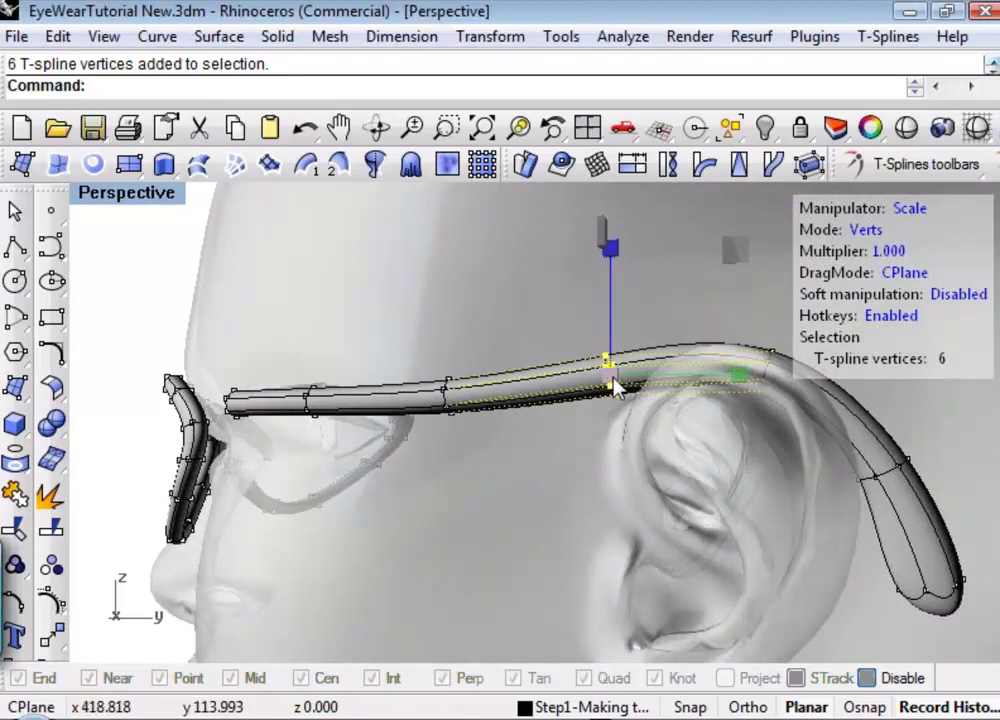
pyautogui.moveTo(612, 377); pyautogui.dragTo(599, 377)
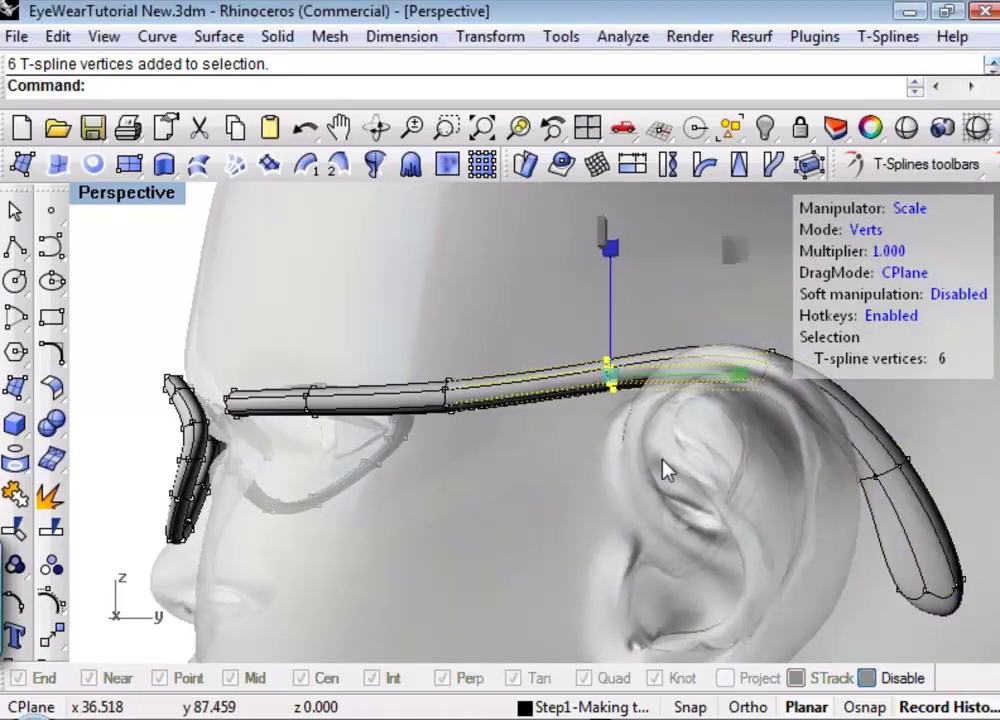
pyautogui.keyDown('shift'); pyautogui.moveTo(665, 469); pyautogui.dragTo(522, 474, button='right'); pyautogui.keyUp('shift')
pyautogui.click(595, 298)
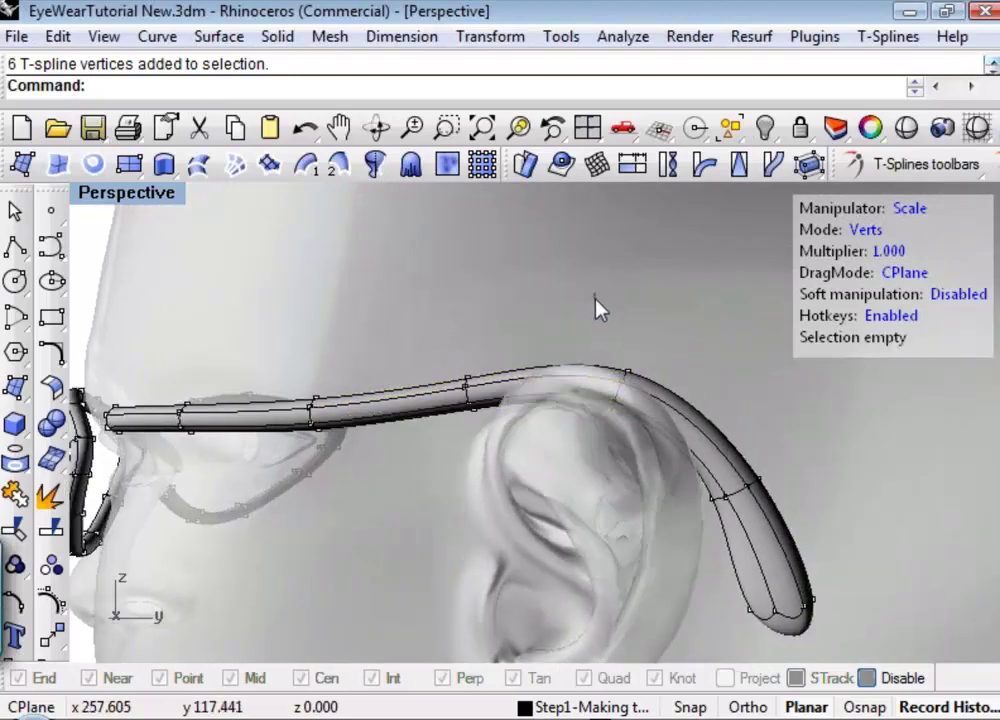
# Step: Scale down the temple arm's vertex ring above the ear and slightly enlarge the ring behind the ear
pyautogui.moveTo(595, 298); pyautogui.dragTo(688, 476)
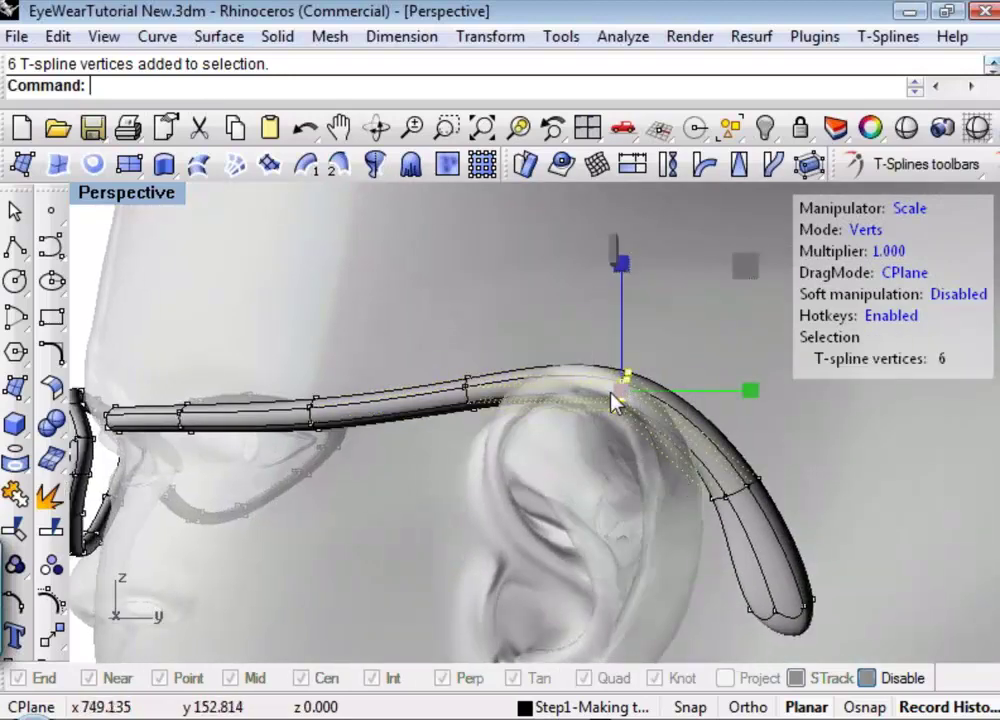
pyautogui.moveTo(615, 400); pyautogui.dragTo(548, 405)
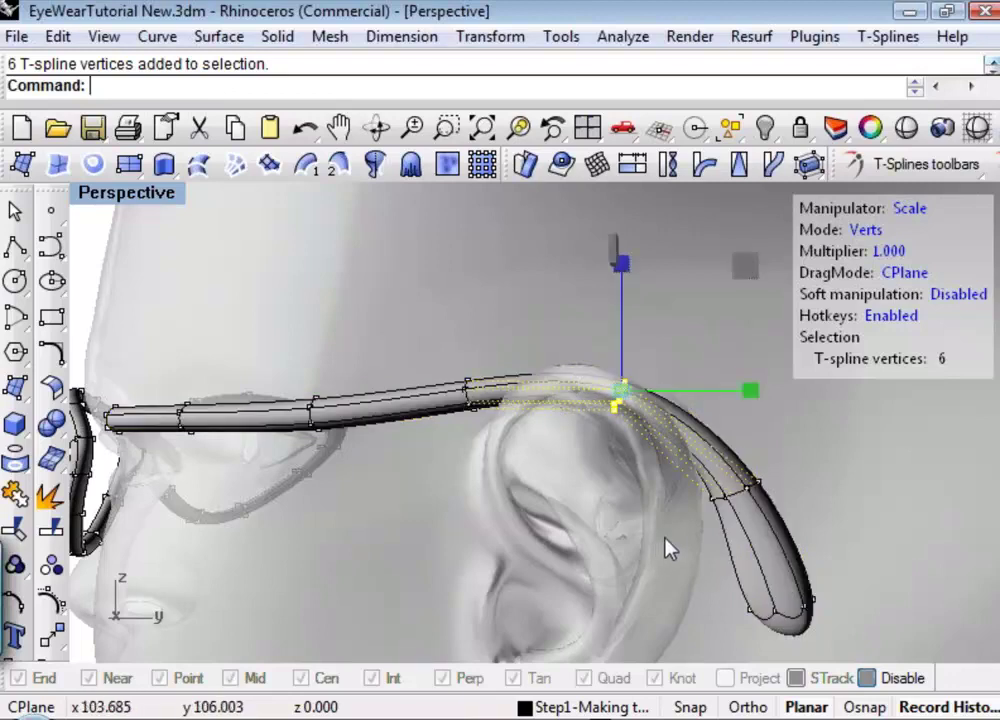
pyautogui.moveTo(672, 536); pyautogui.dragTo(838, 452)
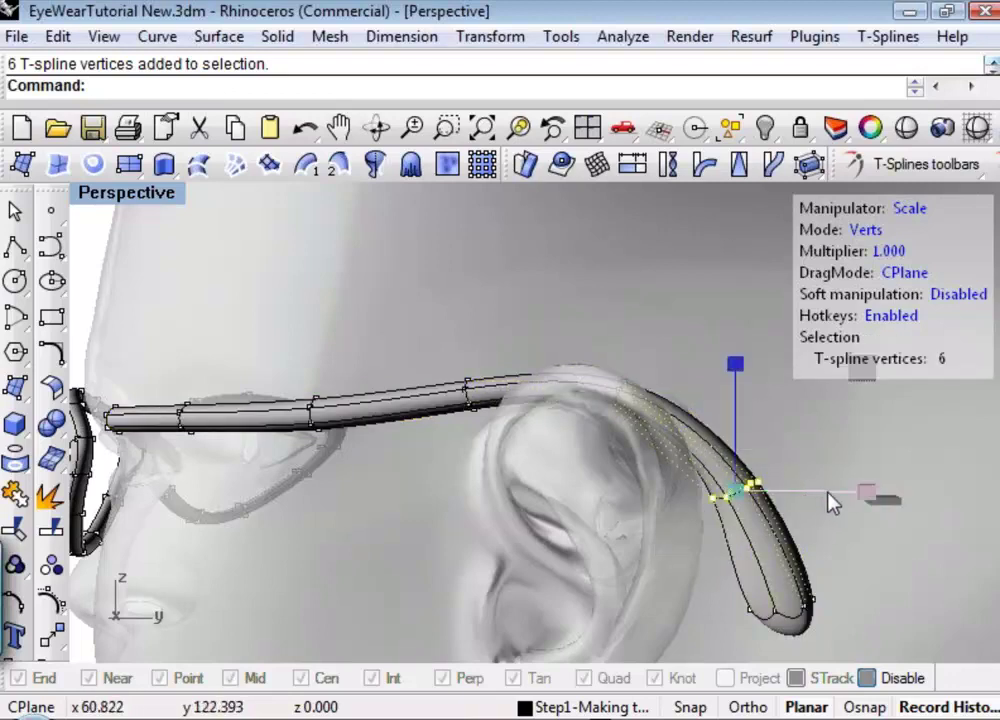
pyautogui.moveTo(737, 499); pyautogui.dragTo(775, 488)
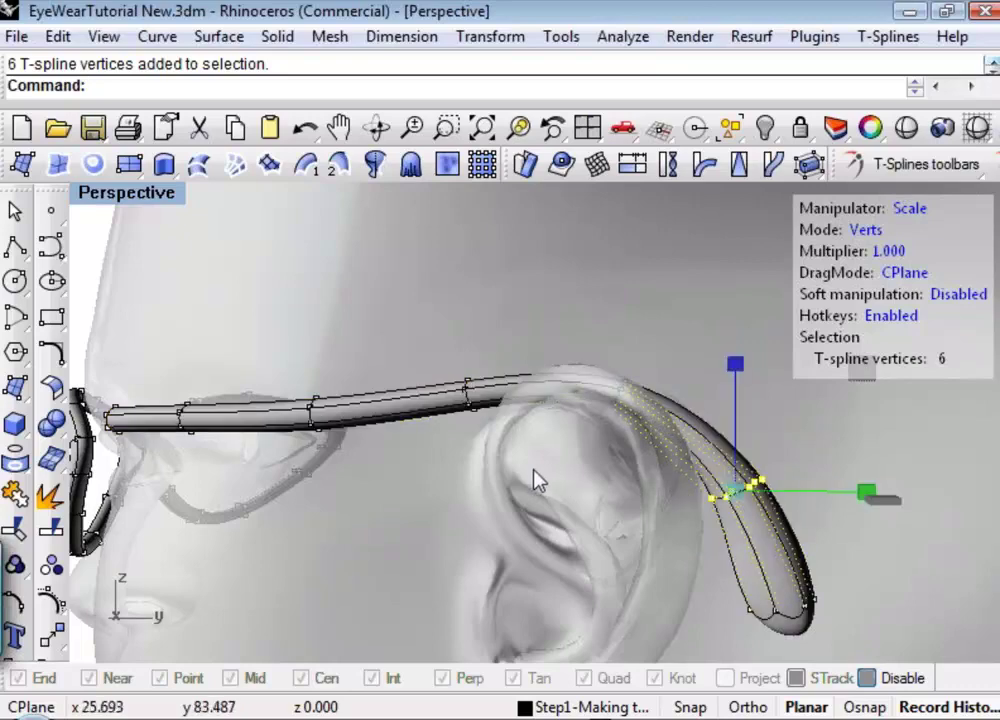
pyautogui.press('Escape')
# Step: Translate the single ear-facing vertex at the temple arm's tip slightly toward the ear
pyautogui.moveTo(475, 493); pyautogui.dragTo(532, 574, button='right')
pyautogui.moveTo(491, 533); pyautogui.dragTo(445, 605, button='right')
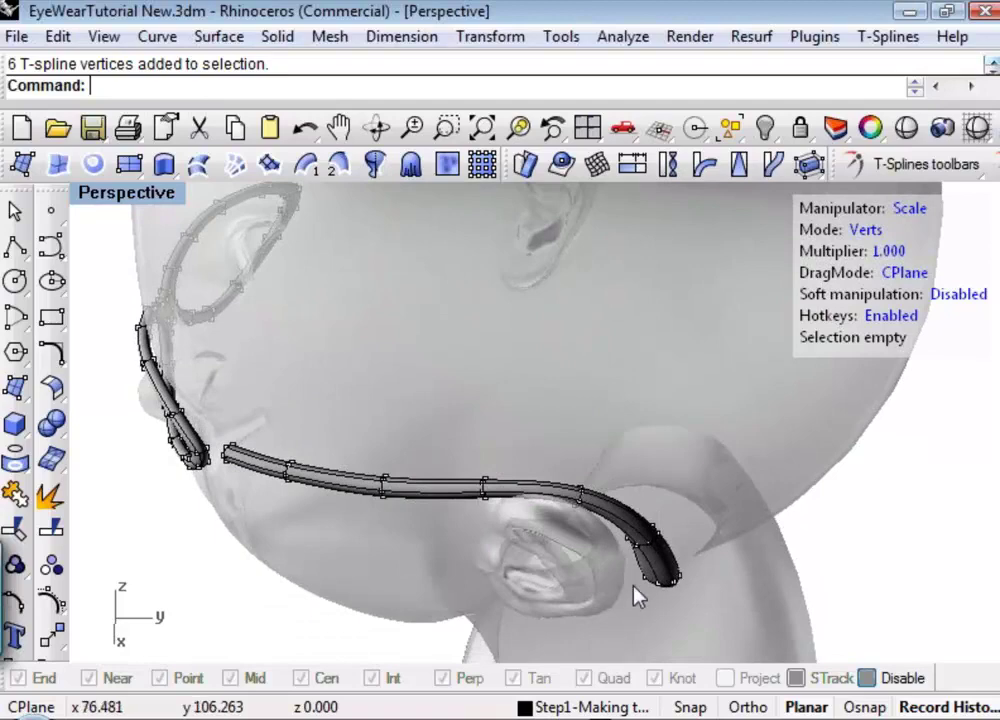
pyautogui.moveTo(636, 596)
pyautogui.mouseDown(button='right')
pyautogui.moveTo(641, 415)
pyautogui.moveTo(655, 595)
pyautogui.mouseUp(button='right')
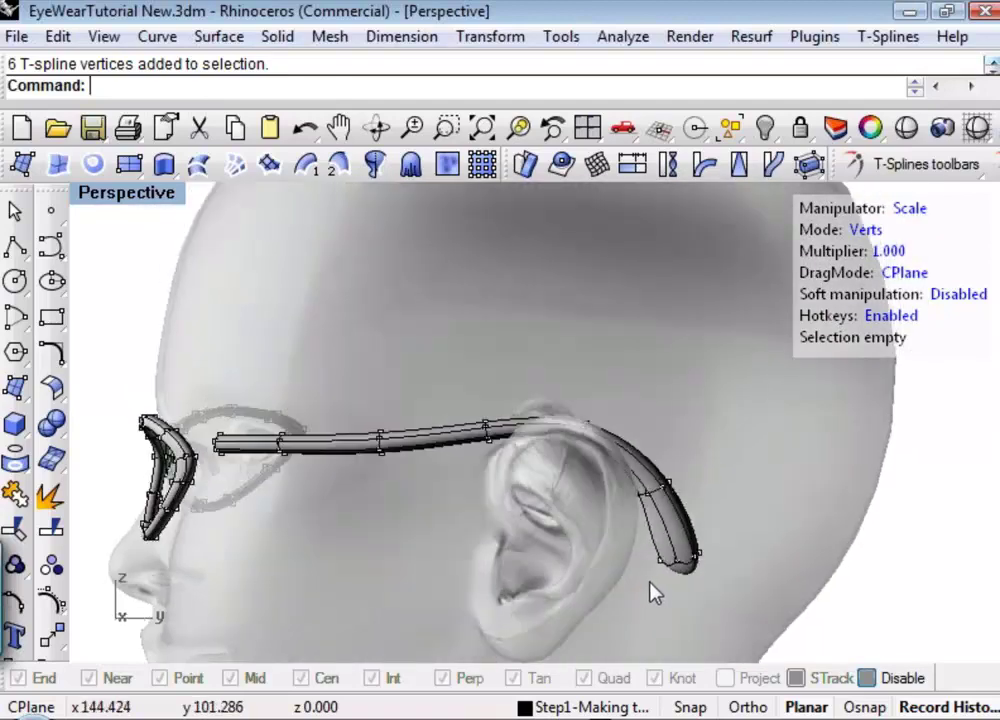
pyautogui.moveTo(668, 556); pyautogui.dragTo(676, 597)
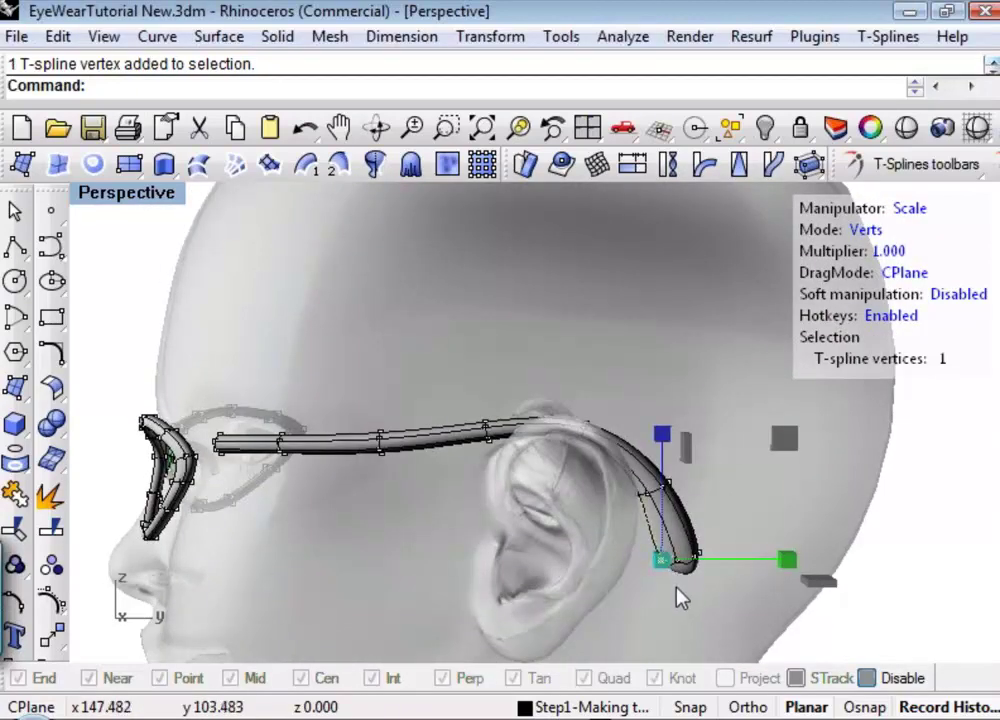
pyautogui.press('w')
pyautogui.moveTo(760, 568)
pyautogui.mouseDown()
pyautogui.moveTo(732, 578)
pyautogui.moveTo(754, 576)
pyautogui.mouseUp()
pyautogui.click(425, 510)
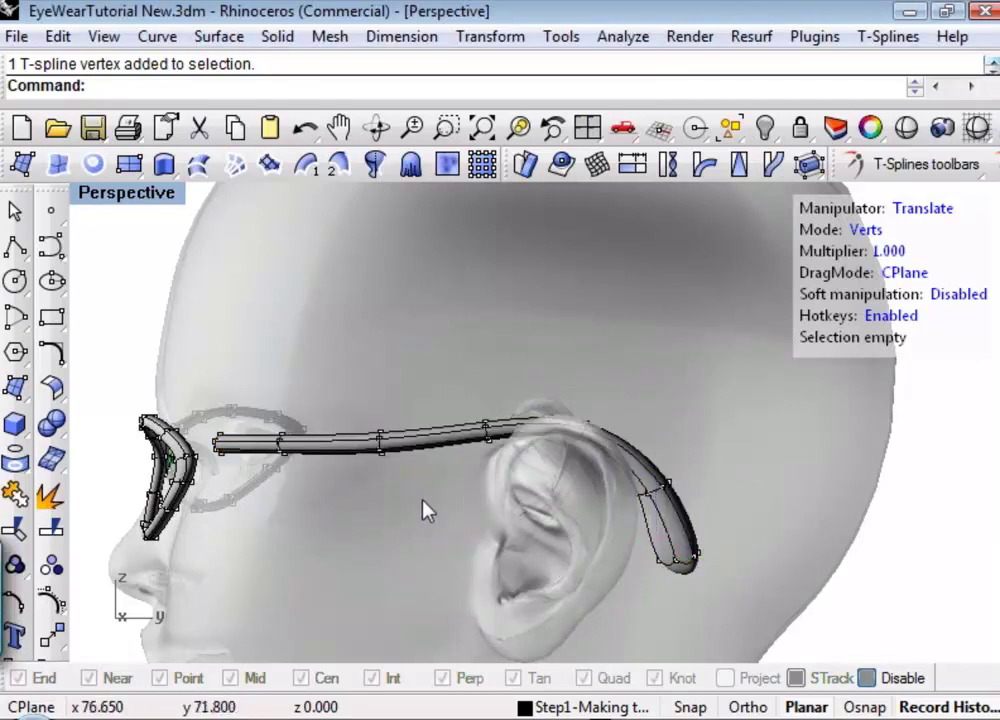
# Step: Adjust the height of the six-vertex ring in the middle of the temple arm, between the frame and the ear
pyautogui.moveTo(425, 510); pyautogui.dragTo(688, 400, button='right')
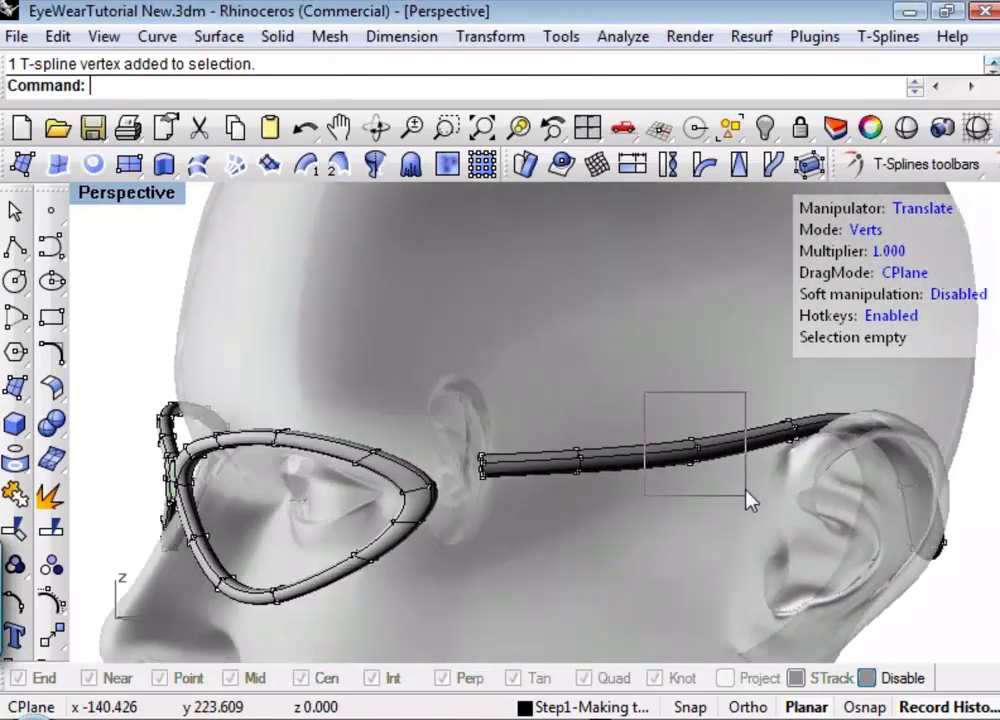
pyautogui.moveTo(749, 500); pyautogui.dragTo(748, 505)
pyautogui.moveTo(692, 408); pyautogui.dragTo(704, 333)
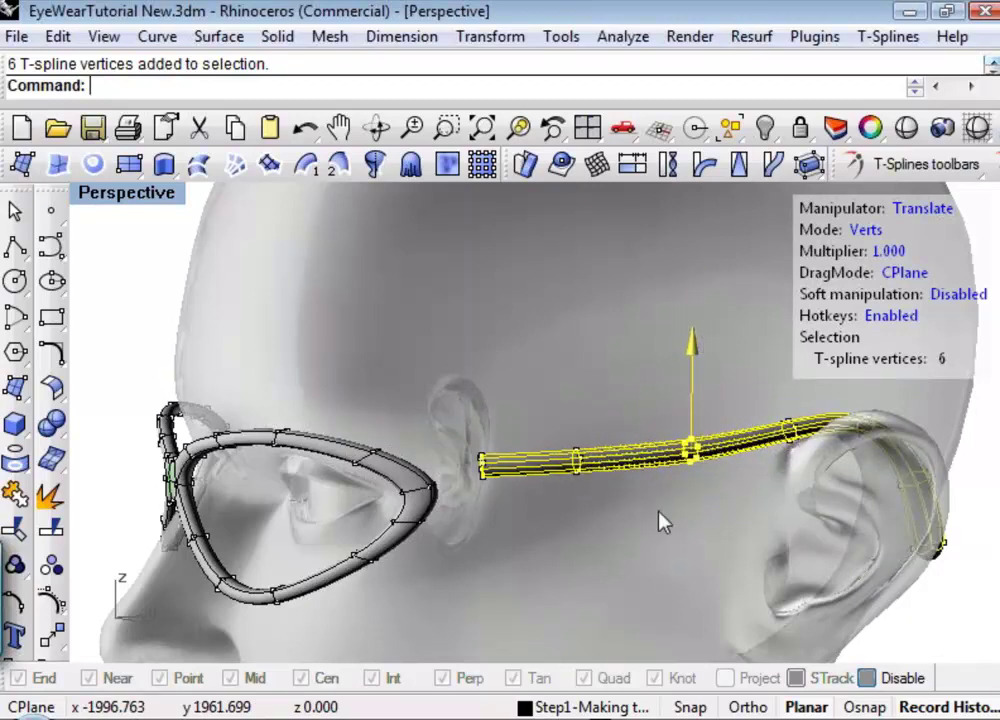
pyautogui.click(533, 542)
# Step: Switch the T-spline frame and temple arm from smooth to box display
pyautogui.moveTo(533, 542); pyautogui.dragTo(350, 600, button='right')
pyautogui.scroll(4, 545, 415)
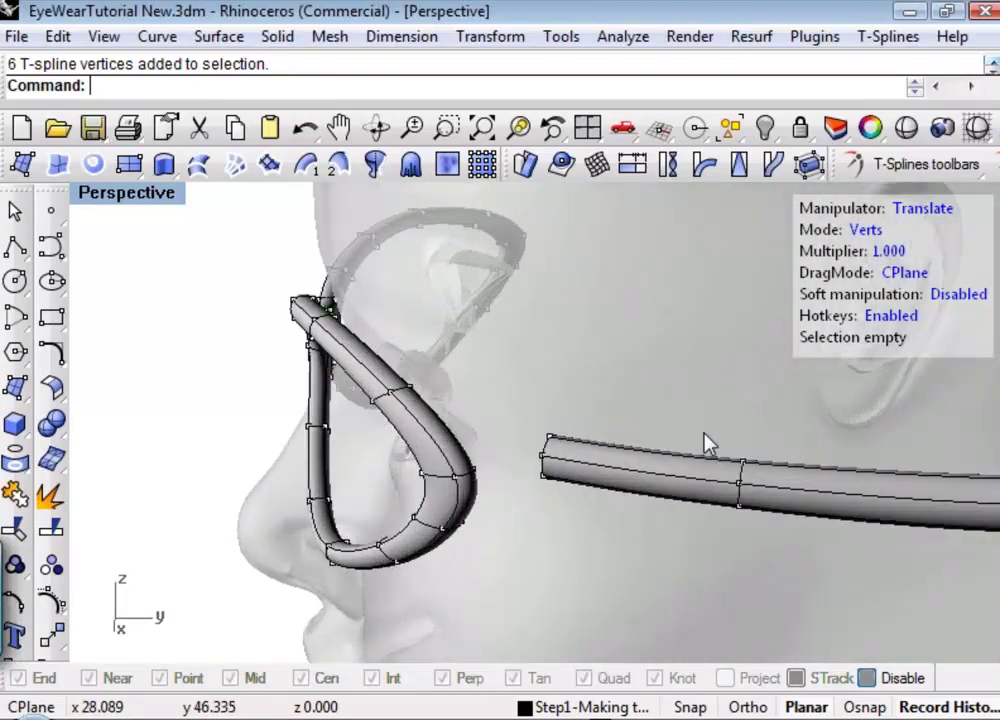
pyautogui.moveTo(692, 446); pyautogui.dragTo(605, 470, button='right')
pyautogui.keyDown('shift'); pyautogui.moveTo(510, 455); pyautogui.dragTo(315, 464, button='right'); pyautogui.keyUp('shift')
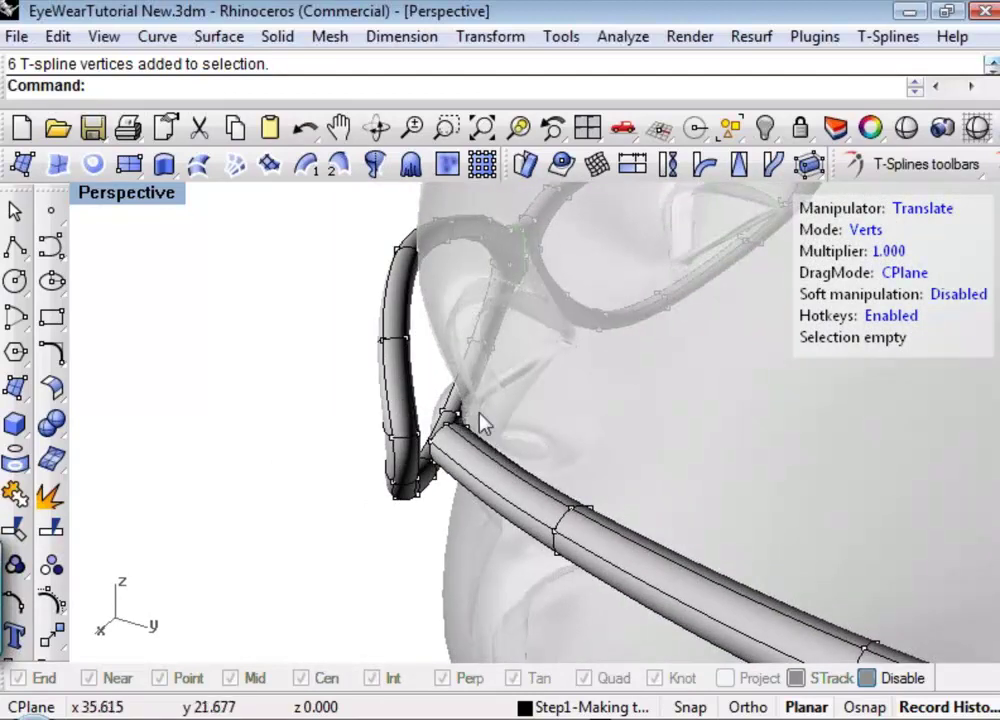
pyautogui.press('b')
pyautogui.moveTo(554, 425); pyautogui.dragTo(840, 445, button='right')
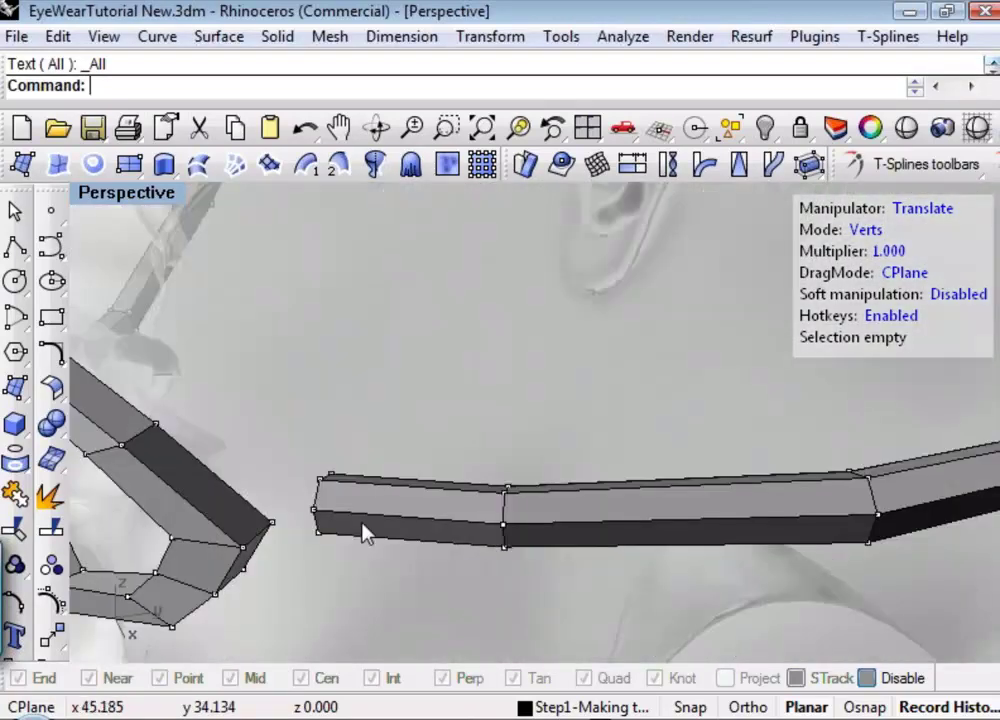
pyautogui.keyDown('shift'); pyautogui.moveTo(413, 484); pyautogui.dragTo(730, 465, button='right'); pyautogui.keyUp('shift')
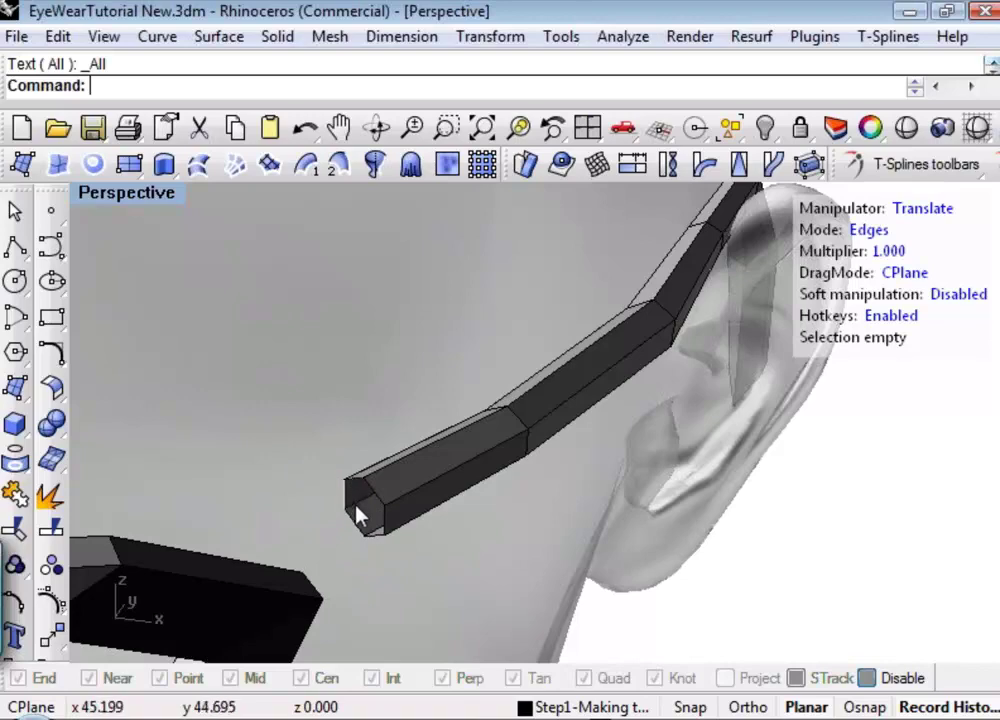
# Step: Hide the ReferenceHead layer
pyautogui.moveTo(359, 518); pyautogui.dragTo(310, 520, button='right')
pyautogui.scroll(5, 381, 474)
pyautogui.click(638, 708)
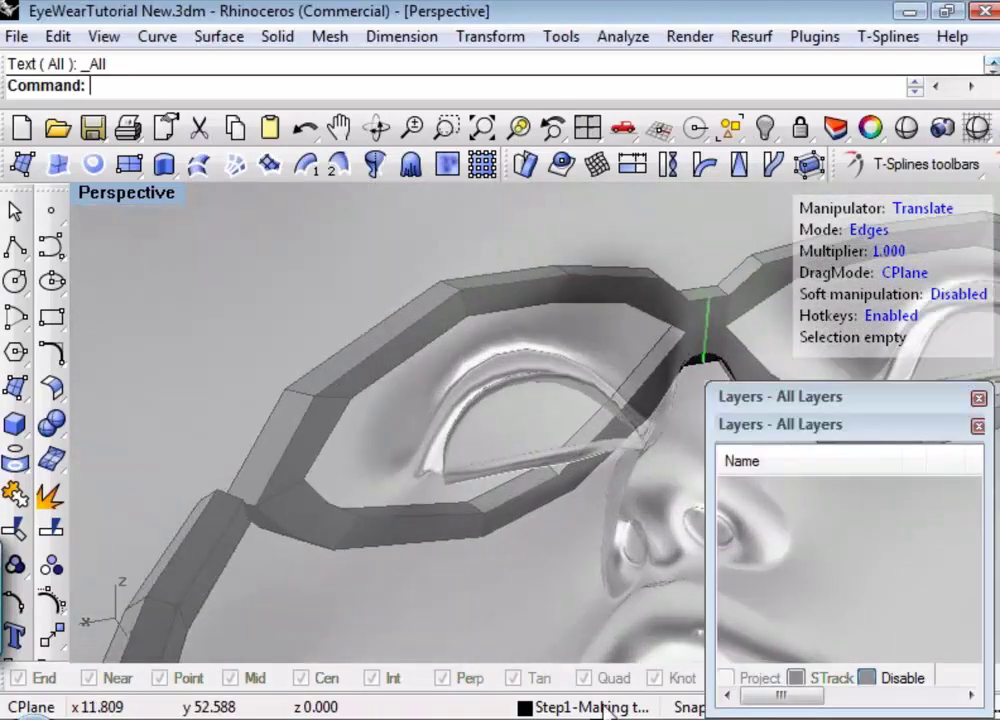
pyautogui.click(937, 488)
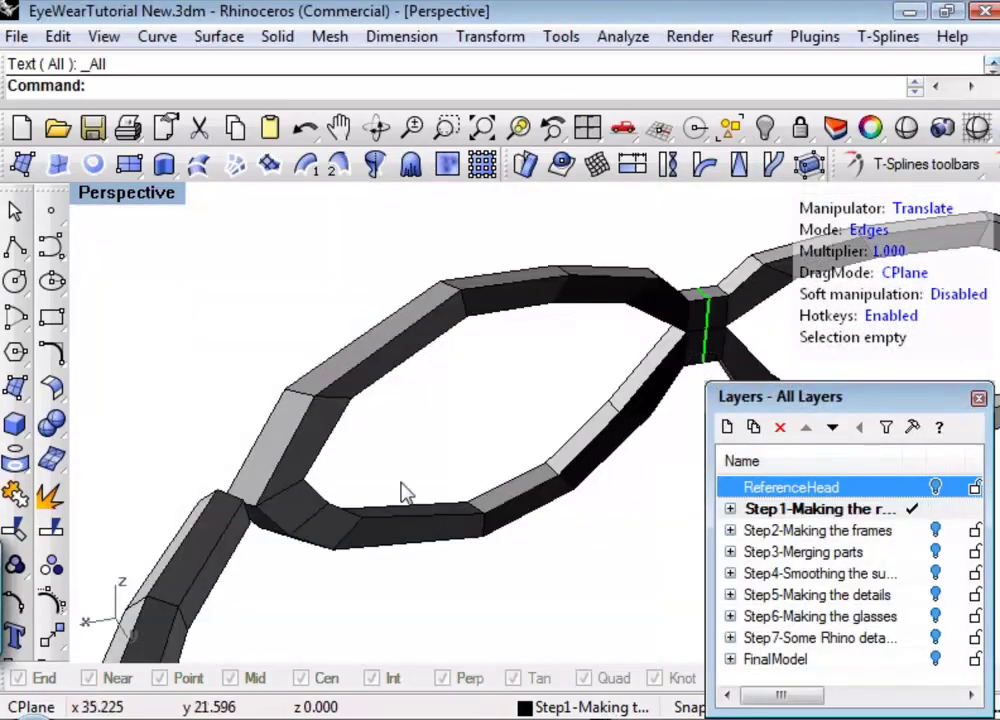
# Step: Delete the two frame faces at the upper outer corner that face the temple arm's open end
pyautogui.moveTo(402, 487); pyautogui.dragTo(283, 412, button='right')
pyautogui.keyDown('shift'); pyautogui.moveTo(283, 412); pyautogui.dragTo(385, 428, button='right'); pyautogui.keyUp('shift')
pyautogui.moveTo(340, 390); pyautogui.dragTo(429, 424, button='right')
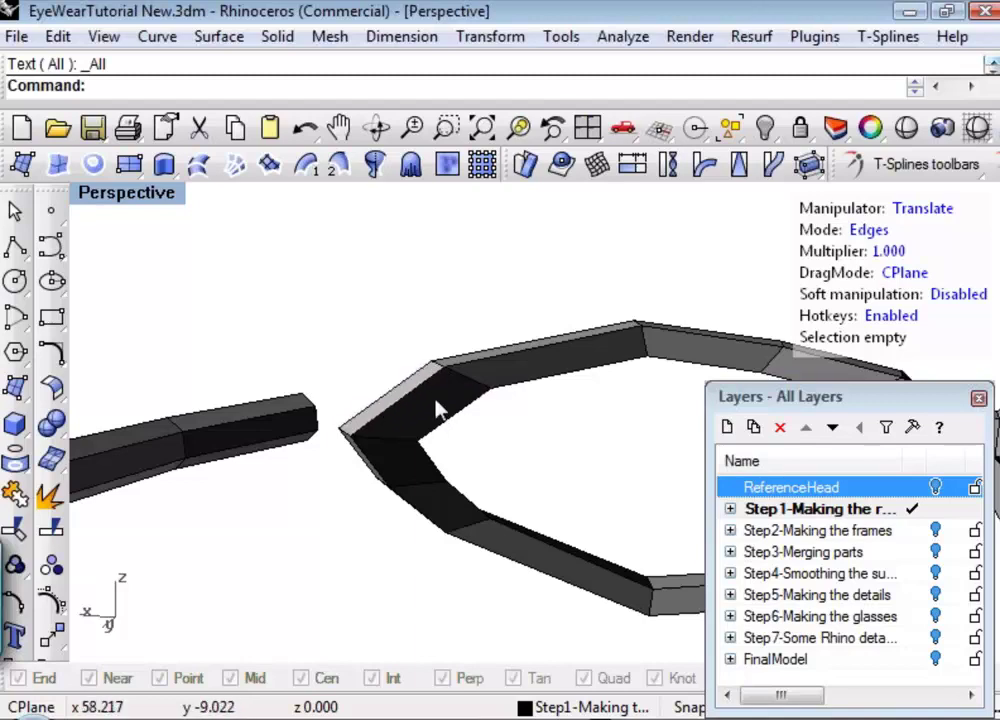
pyautogui.scroll(5, 448, 422)
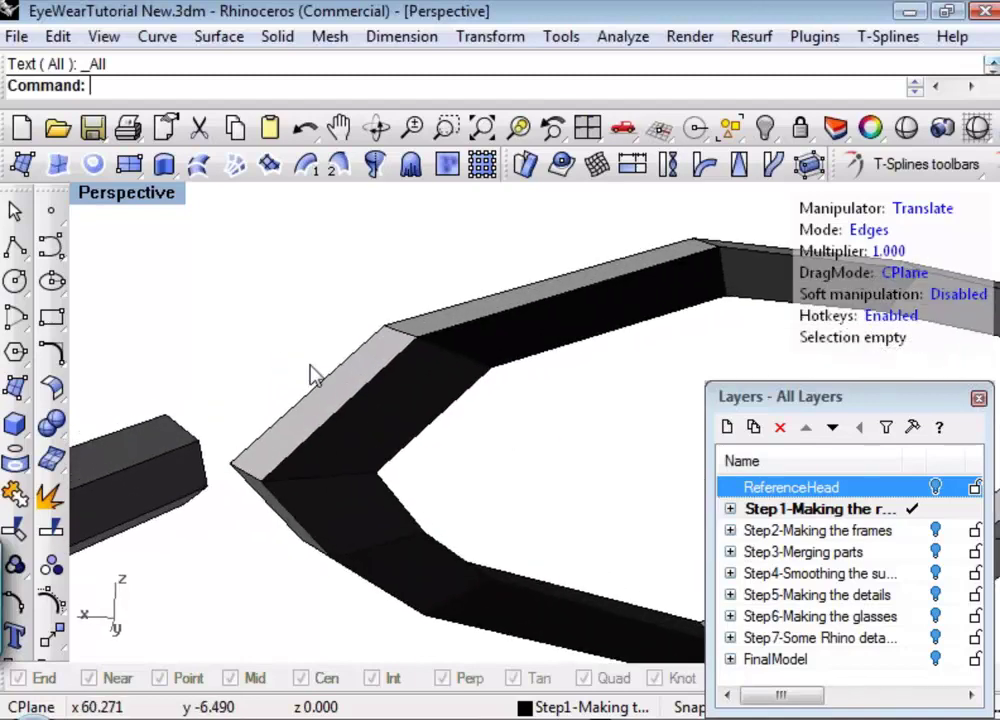
pyautogui.press('3')
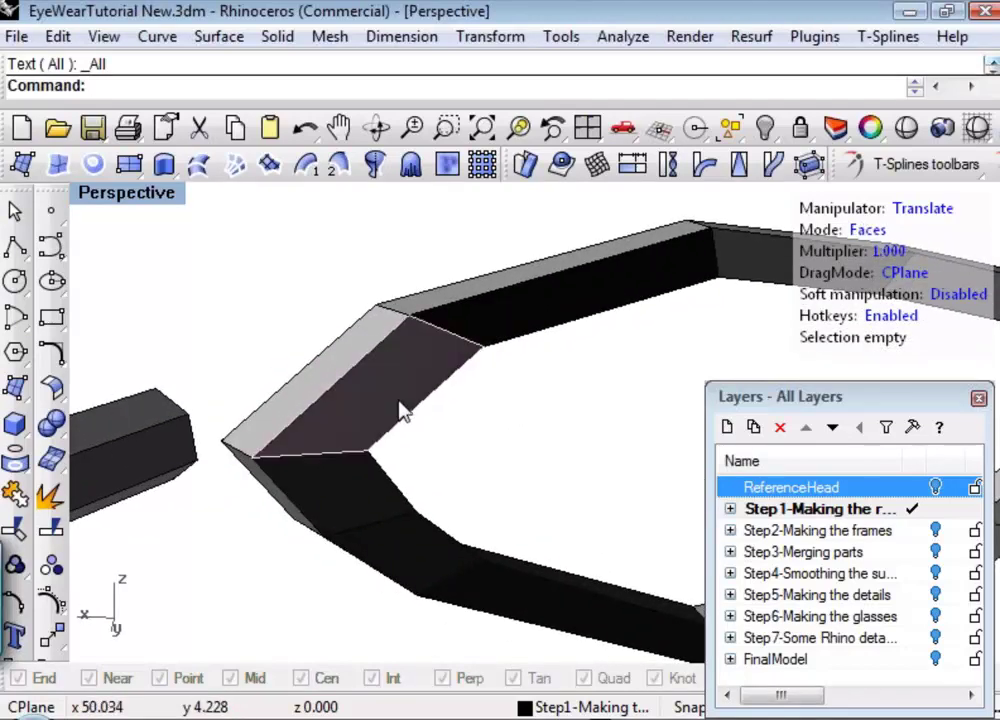
pyautogui.click(366, 443)
pyautogui.keyDown('shift'); pyautogui.click(290, 415); pyautogui.keyUp('shift')
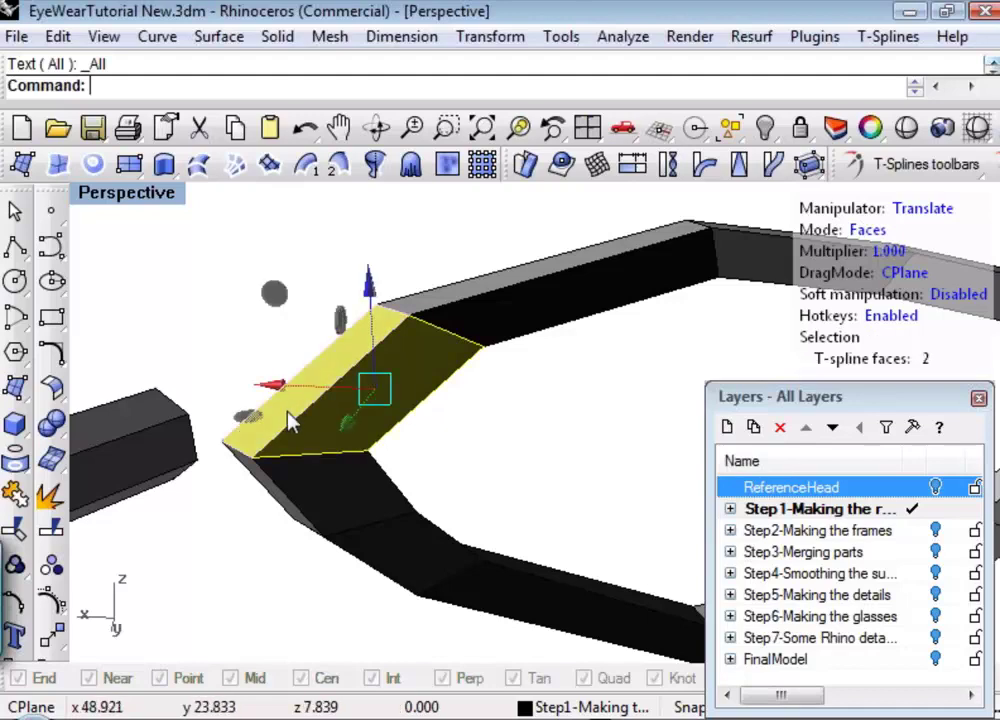
pyautogui.press('Delete')
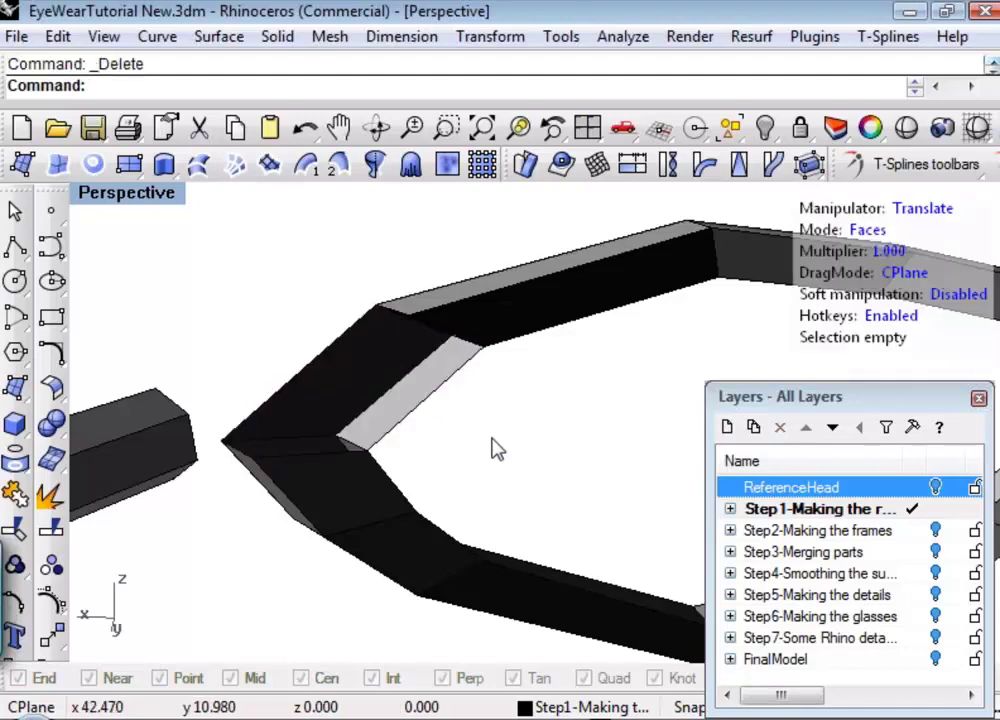
pyautogui.moveTo(490, 445); pyautogui.dragTo(555, 474, button='right')
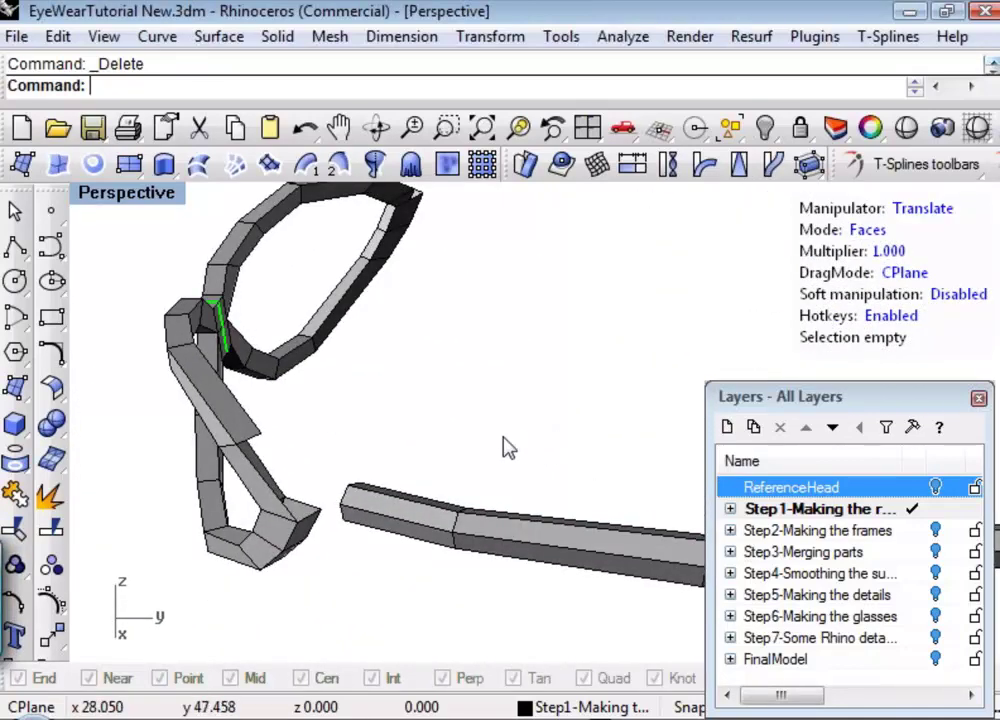
pyautogui.moveTo(487, 408); pyautogui.dragTo(208, 619)
pyautogui.click(519, 290)
pyautogui.scroll(-5, 419, 350)
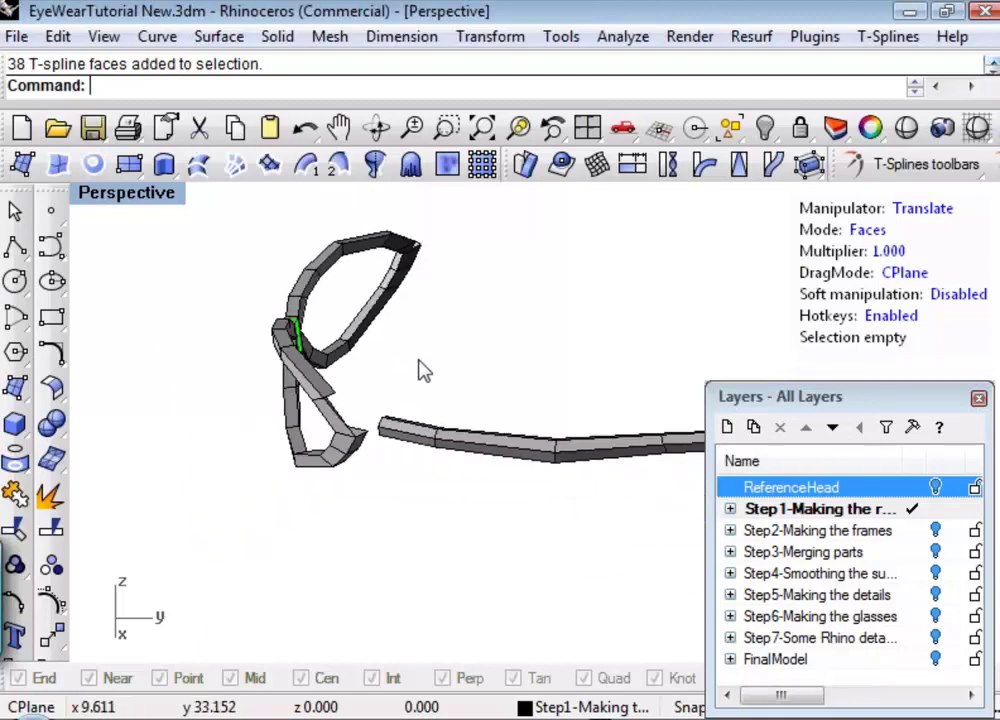
pyautogui.keyDown('shift'); pyautogui.moveTo(420, 361); pyautogui.dragTo(358, 460, button='right'); pyautogui.keyUp('shift')
pyautogui.scroll(-2, 363, 471)
pyautogui.moveTo(129, 272); pyautogui.dragTo(689, 669)
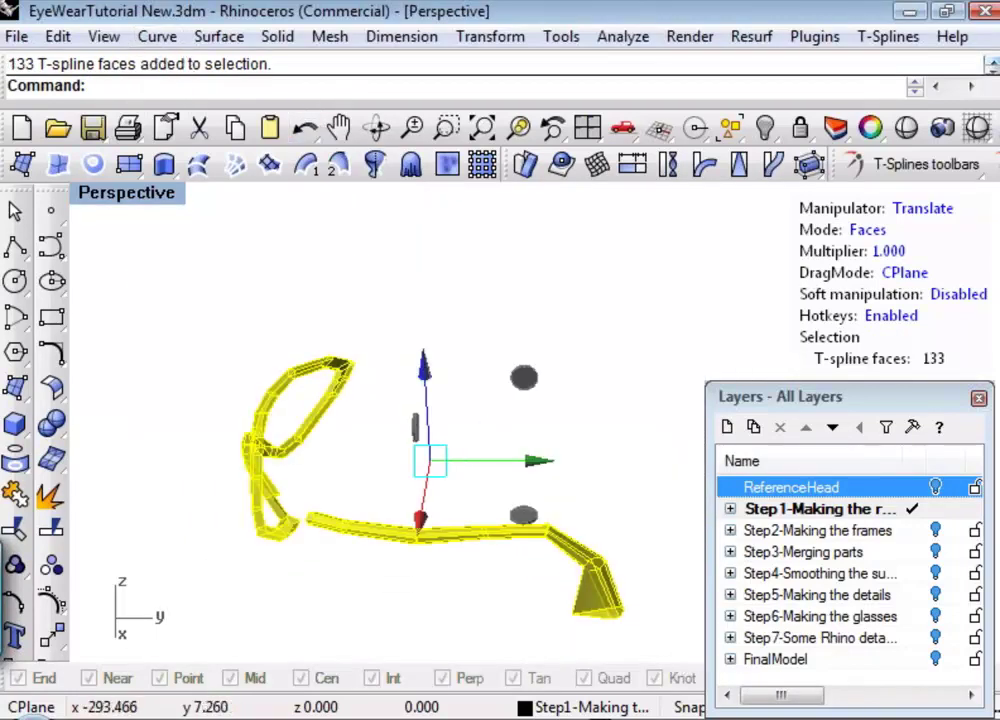
pyautogui.write('aux')
pyautogui.press('Return')
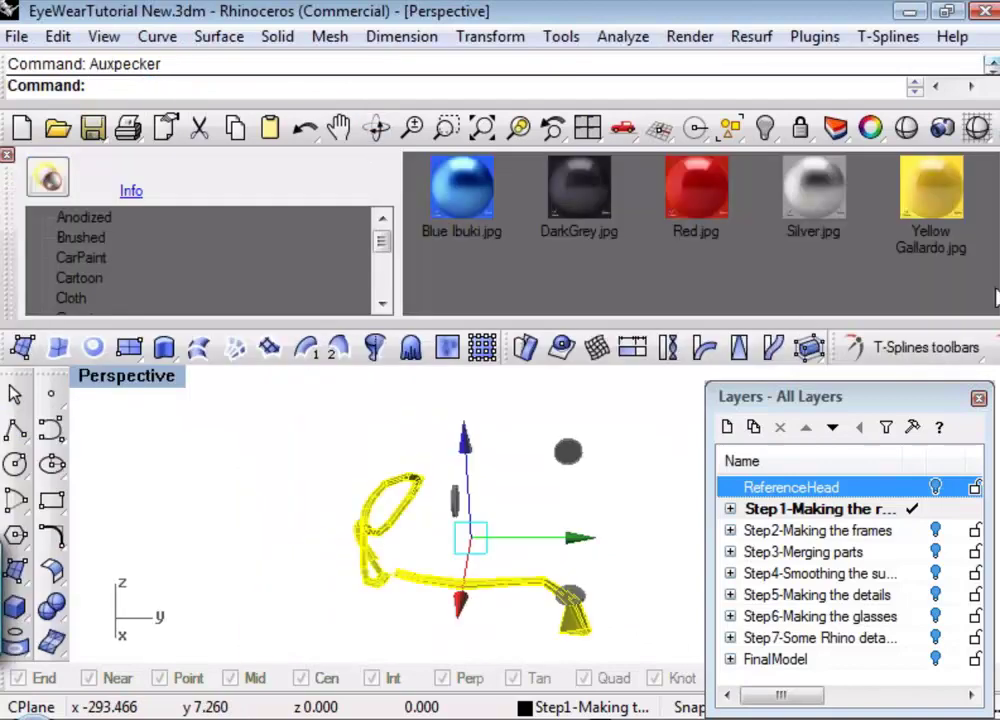
pyautogui.click(943, 192)
pyautogui.click(46, 179)
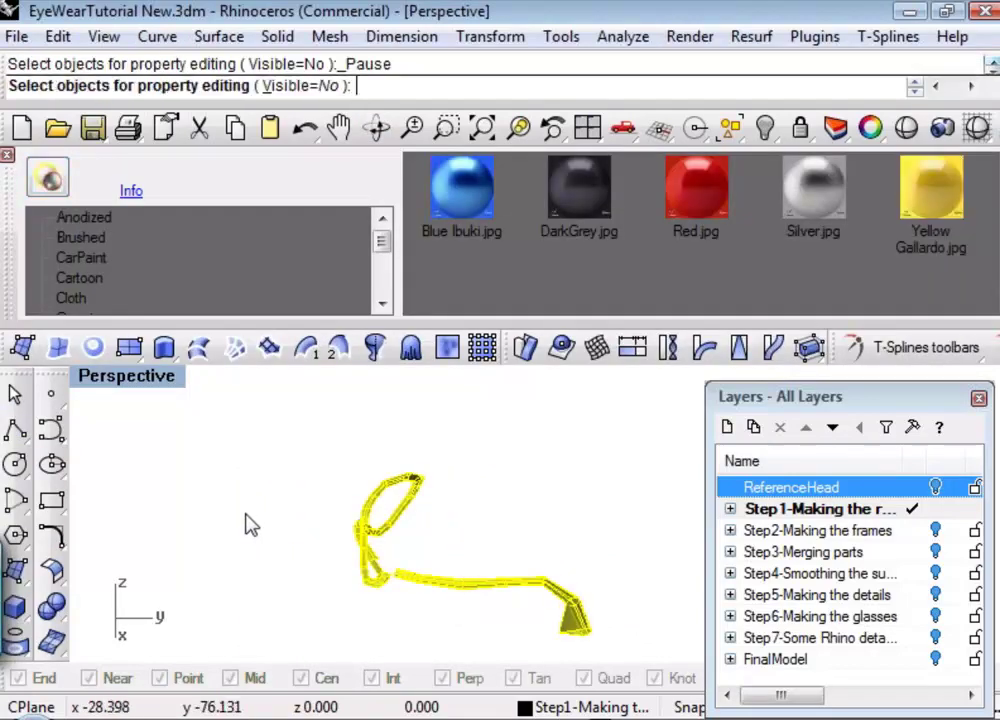
pyautogui.click(8, 156)
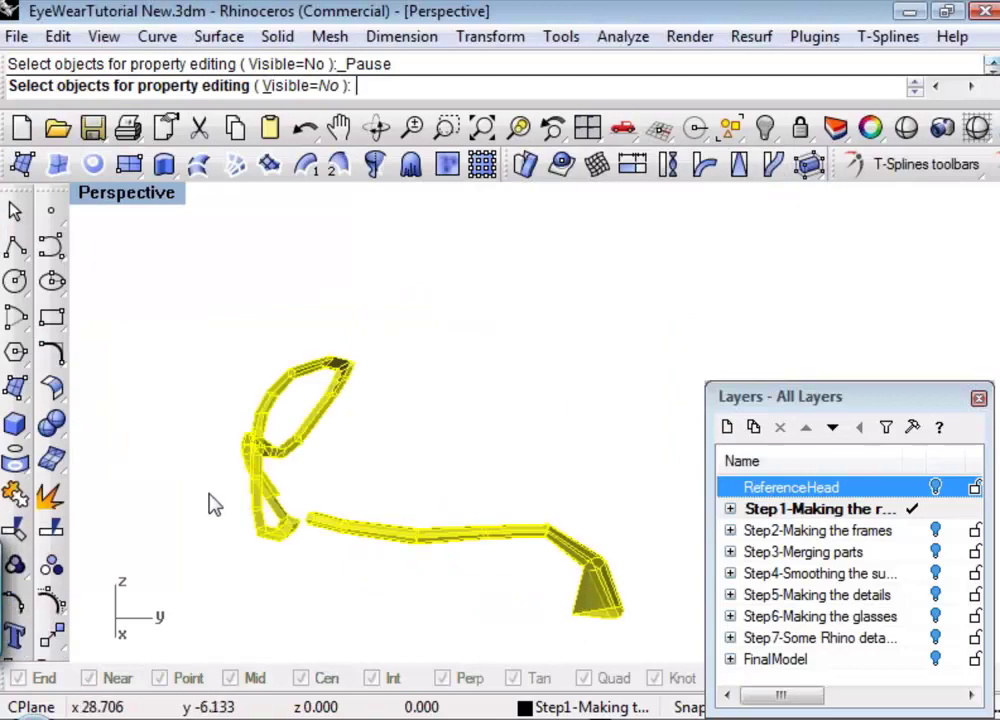
pyautogui.press('Escape')
pyautogui.press('Escape')
# Step: Examine the opening in the frame's outer corner and the facing open end of the temple arm
pyautogui.moveTo(277, 592); pyautogui.dragTo(446, 466, button='right')
pyautogui.scroll(3, 453, 402)
pyautogui.moveTo(494, 502); pyautogui.dragTo(364, 453, button='right')
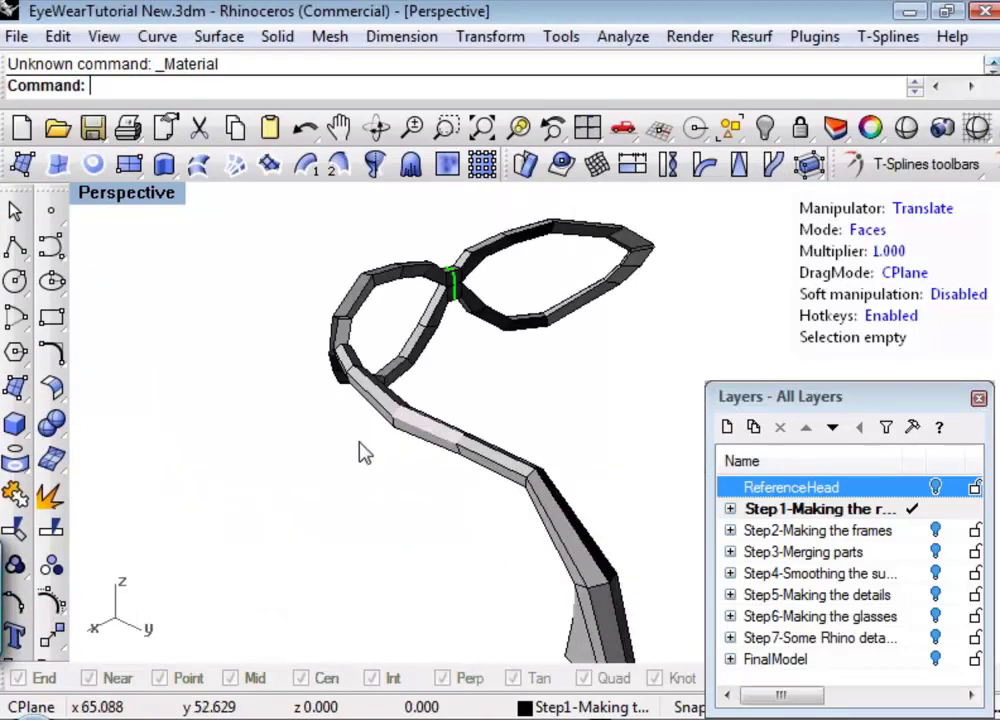
pyautogui.moveTo(690, 345); pyautogui.dragTo(603, 320, button='right')
pyautogui.scroll(6, 476, 339)
pyautogui.keyDown('shift'); pyautogui.moveTo(476, 339); pyautogui.dragTo(330, 415, button='right'); pyautogui.keyUp('shift')
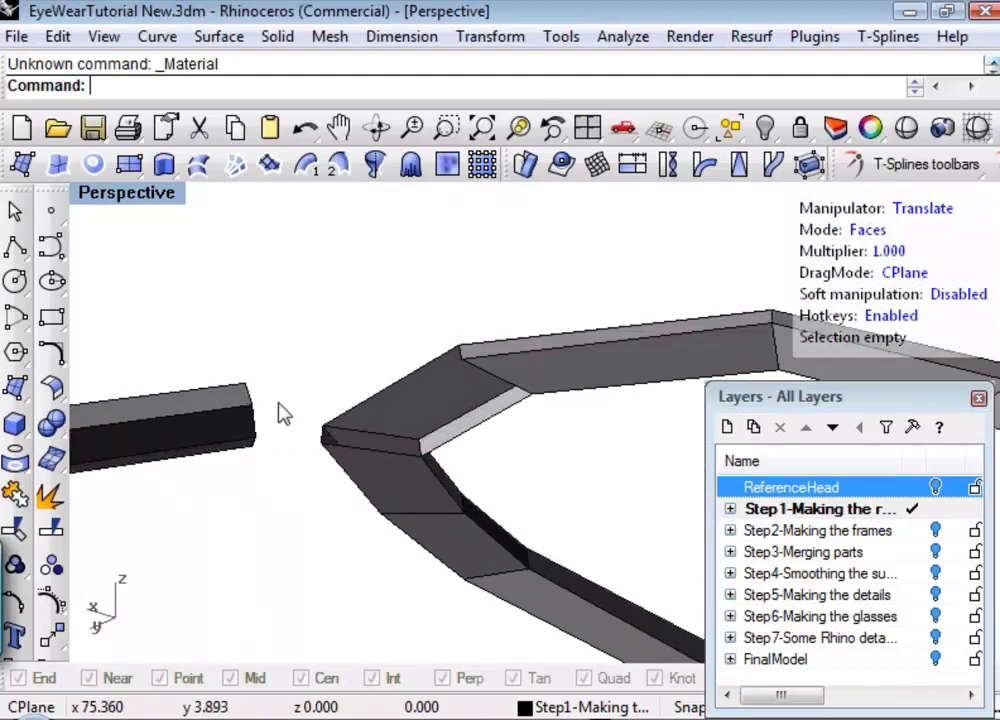
pyautogui.keyDown('shift'); pyautogui.moveTo(346, 404); pyautogui.dragTo(505, 480, button='right'); pyautogui.keyUp('shift')
pyautogui.moveTo(368, 505); pyautogui.dragTo(458, 459, button='right')
pyautogui.scroll(8, 491, 422)
pyautogui.keyDown('shift'); pyautogui.moveTo(410, 509); pyautogui.dragTo(438, 508, button='right'); pyautogui.keyUp('shift')
# Step: Weld the lower outer vertex of the temple arm's open end to the lower outer vertex of the frame opening
pyautogui.press('a')
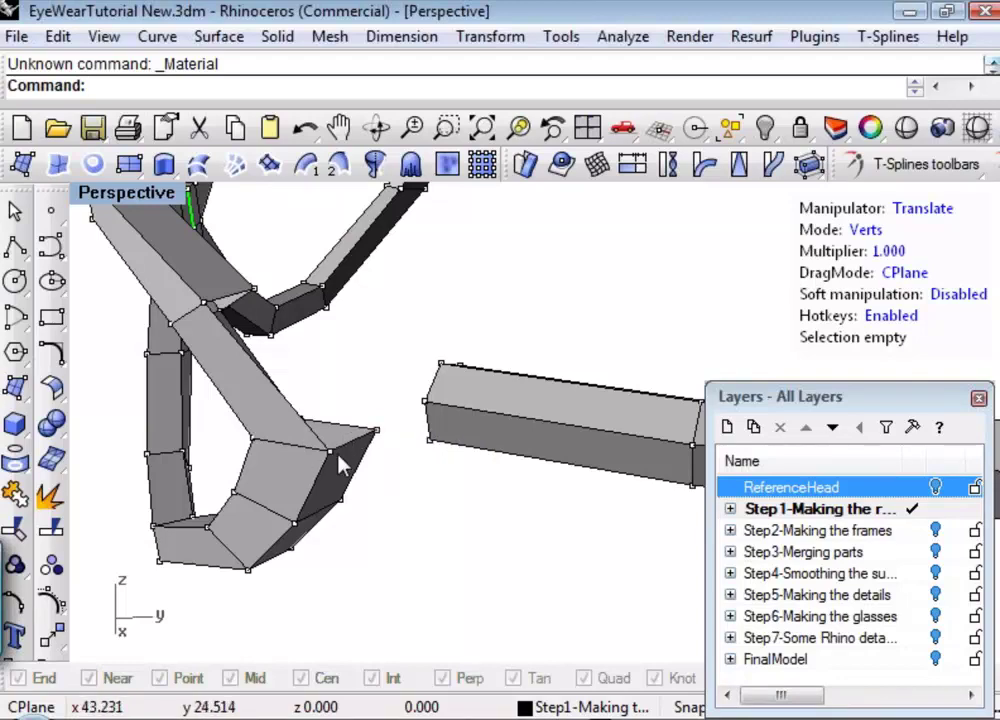
pyautogui.keyDown('shift'); pyautogui.moveTo(427, 486); pyautogui.dragTo(448, 519, button='right'); pyautogui.keyUp('shift')
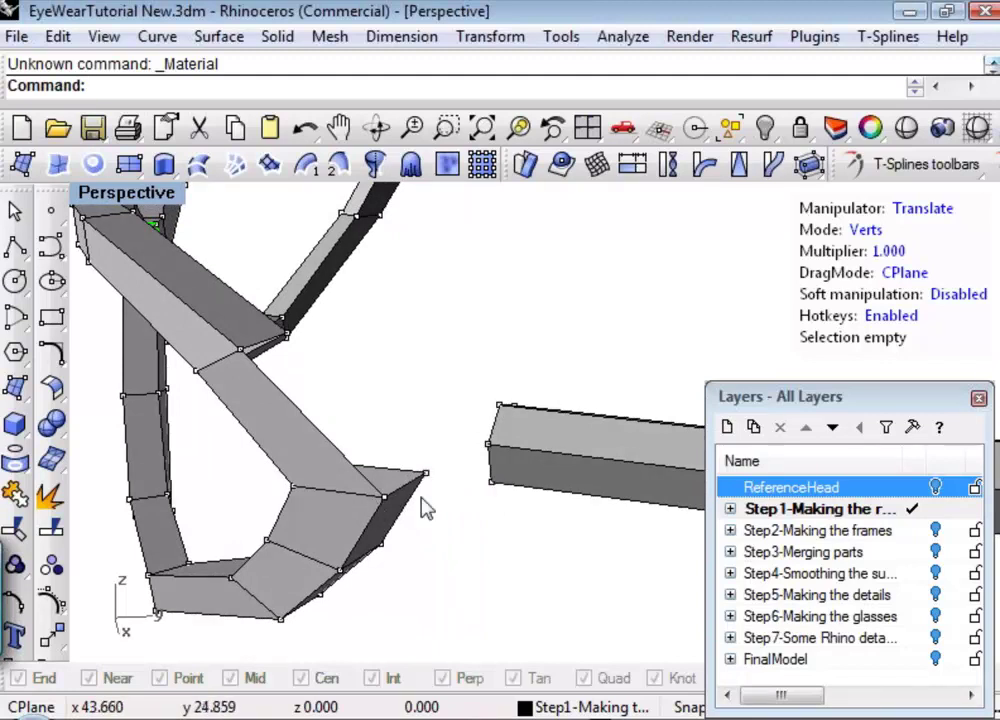
pyautogui.click(490, 484)
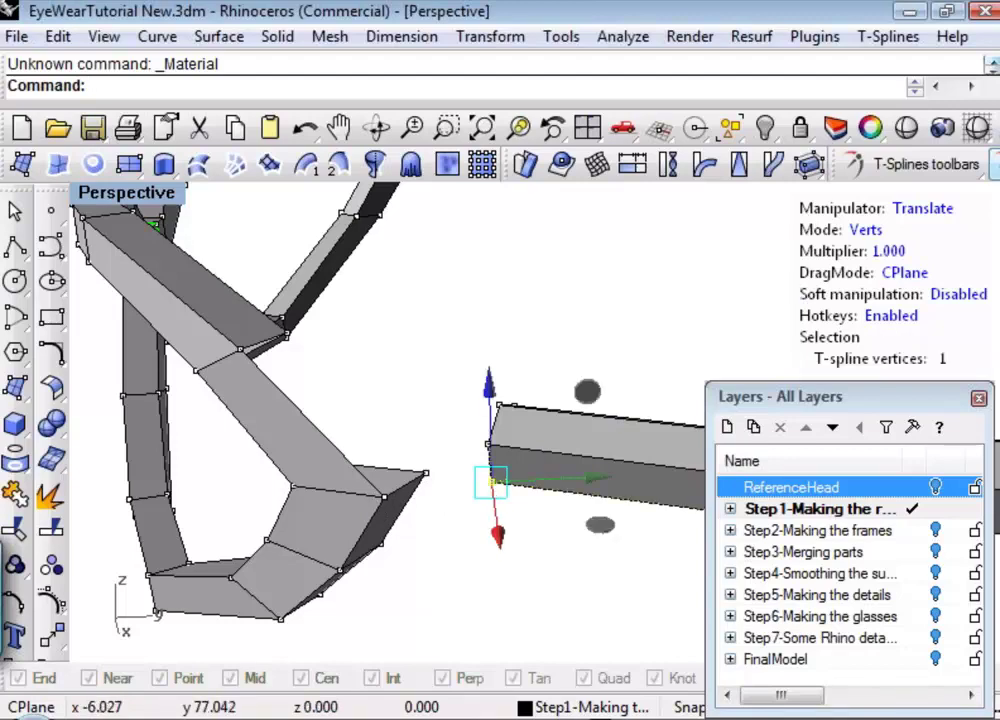
pyautogui.click(918, 165)
pyautogui.click(550, 303)
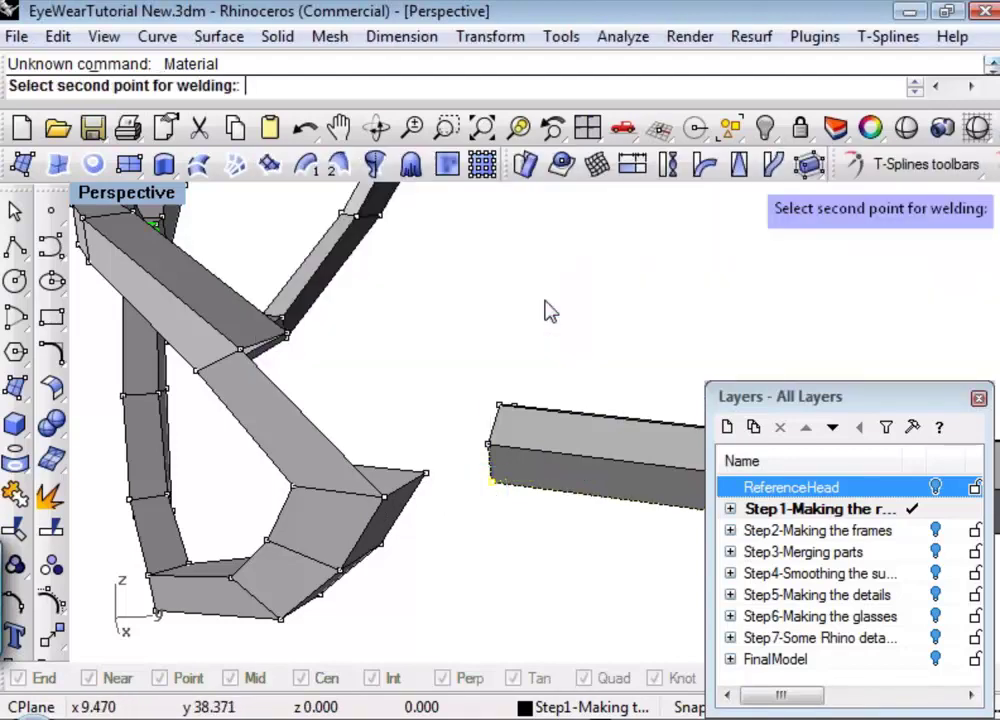
pyautogui.click(384, 500)
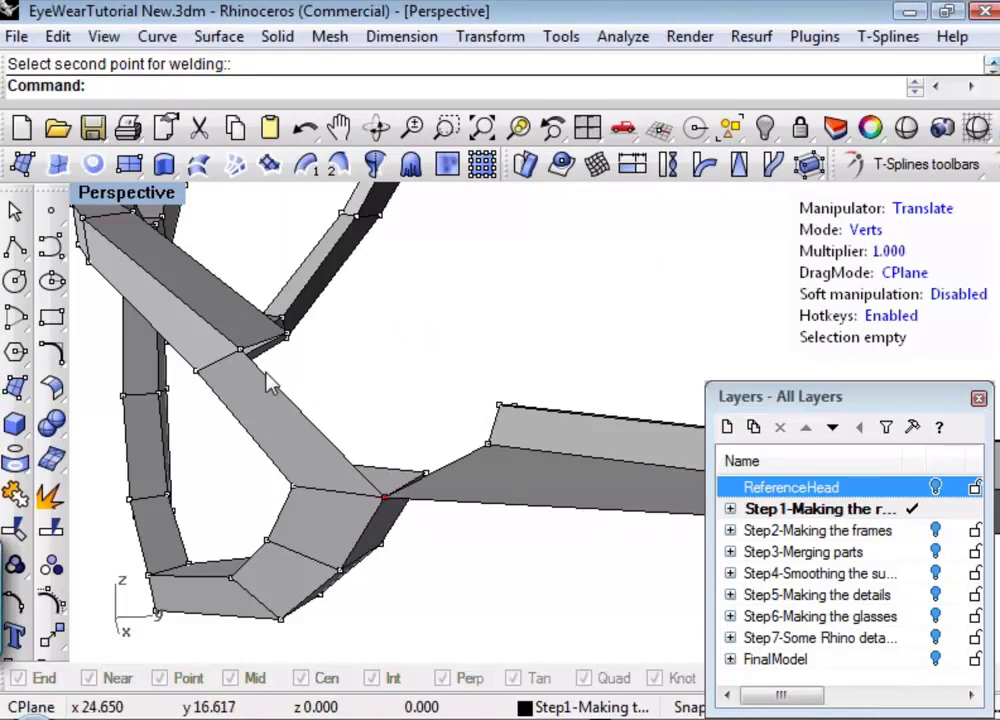
pyautogui.click(238, 348)
pyautogui.press('Return')
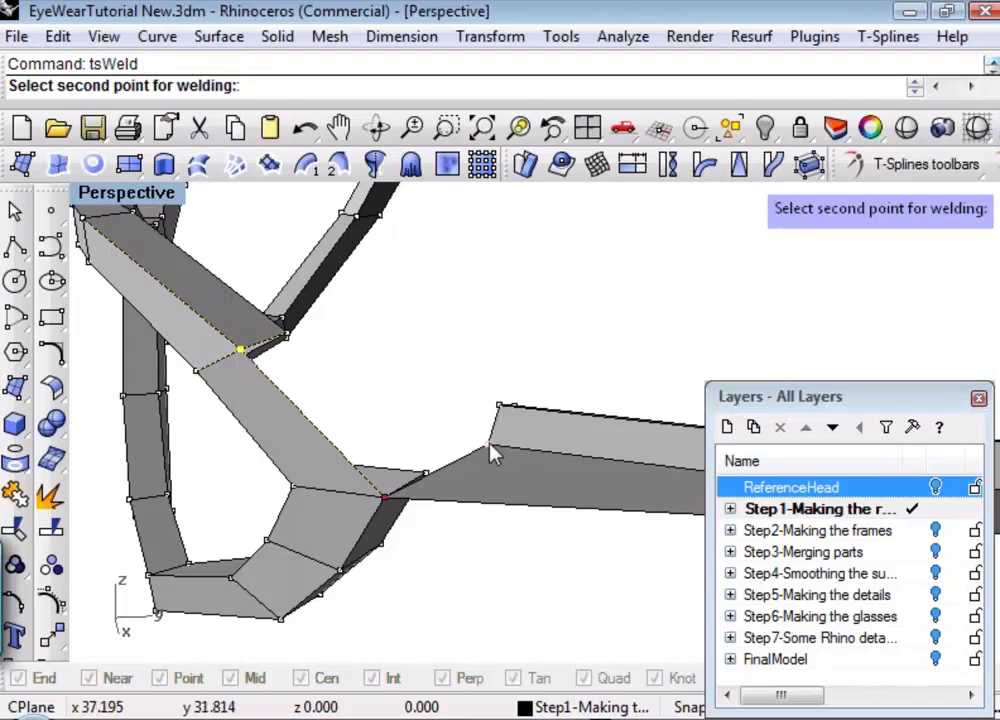
pyautogui.click(488, 444)
pyautogui.hotkey('ctrl', 'z')
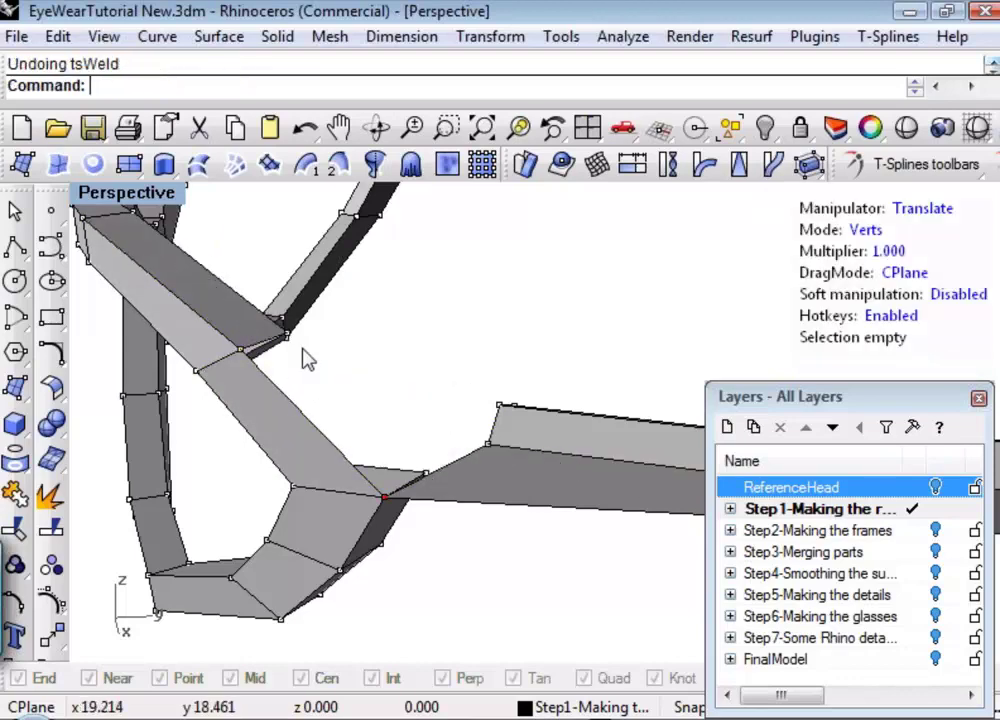
# Step: Weld the arm end's next outer vertex to the upper outer vertex of the frame opening
pyautogui.click(486, 443)
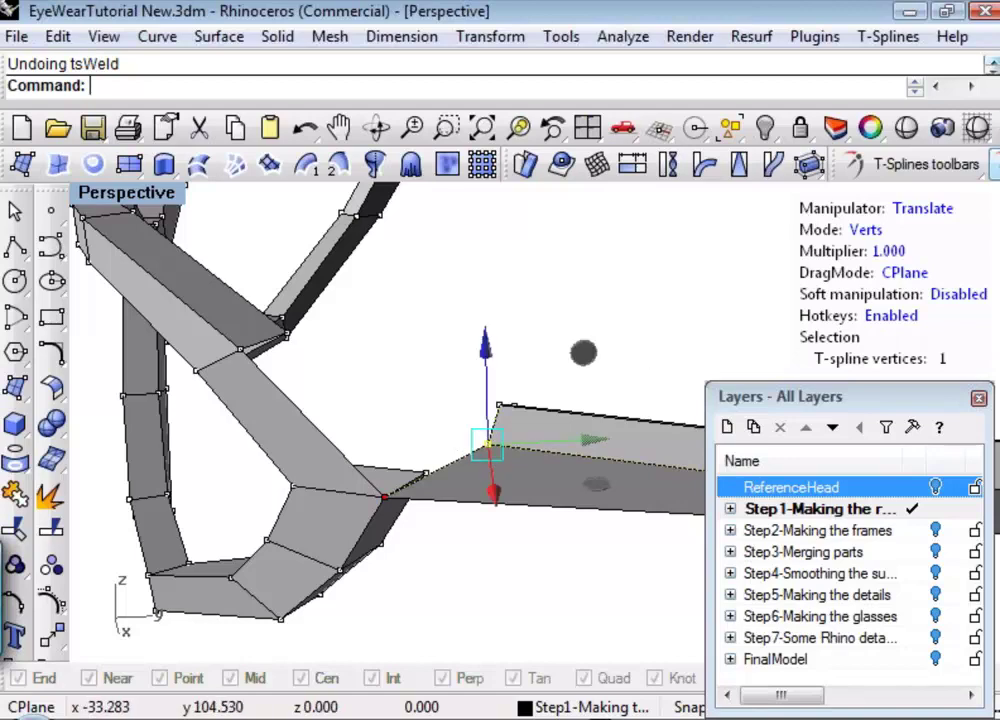
pyautogui.middleClick(486, 443)
pyautogui.click(576, 301)
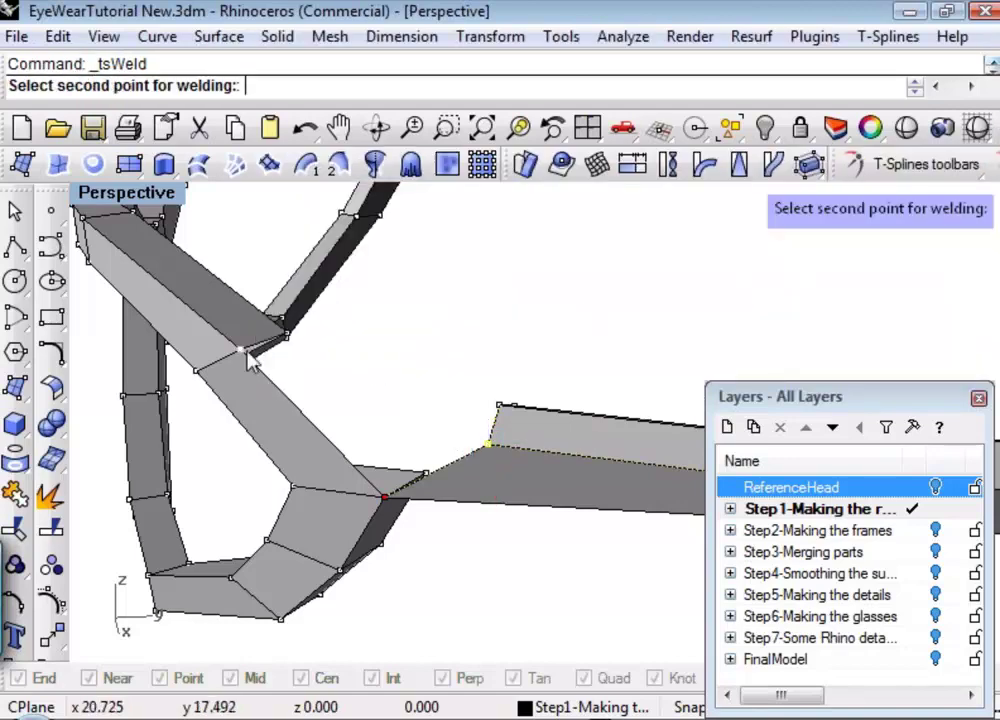
pyautogui.click(241, 351)
# Step: Weld the top vertex of the arm's open end to the middle vertex on the frame opening's upper edge
pyautogui.moveTo(475, 373); pyautogui.dragTo(224, 499, button='right')
pyautogui.scroll(8, 321, 276)
pyautogui.moveTo(345, 290); pyautogui.dragTo(411, 339, button='right')
pyautogui.moveTo(306, 456); pyautogui.dragTo(194, 373, button='right')
pyautogui.click(183, 370)
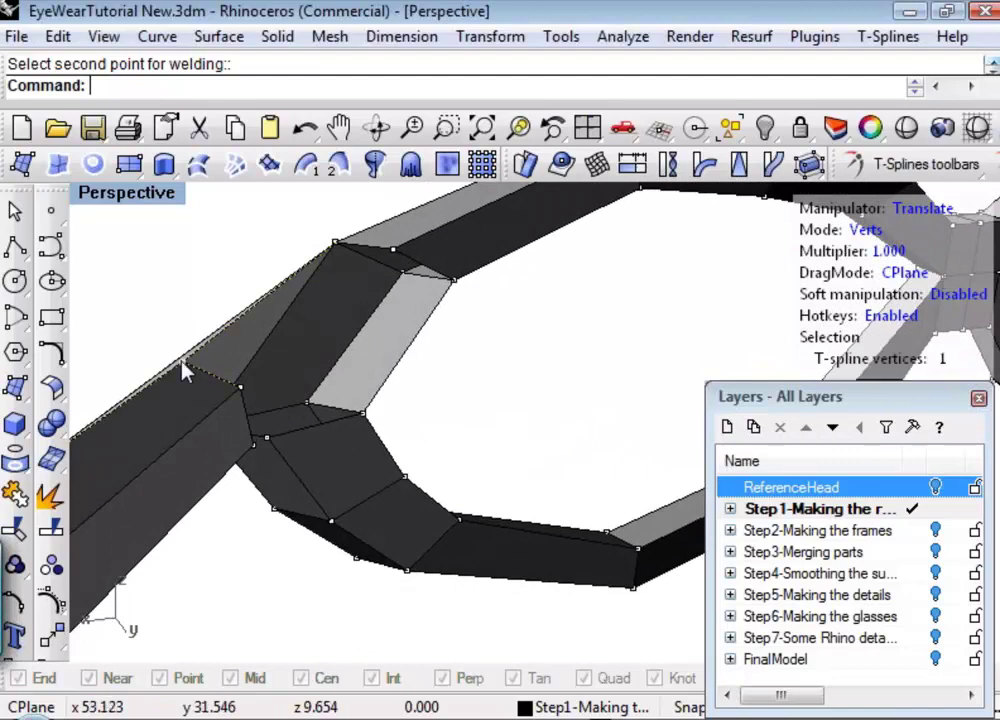
pyautogui.rightClick(385, 283)
pyautogui.click(391, 250)
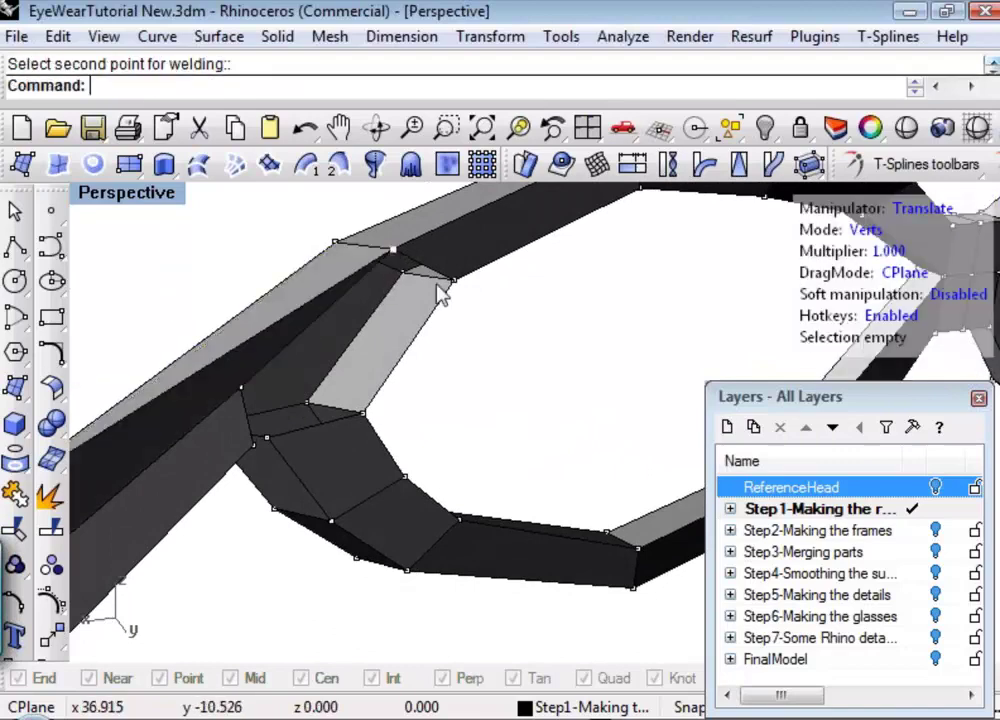
# Step: Weld the arm end's upper inner vertex to the inner vertex on the frame opening's upper edge
pyautogui.moveTo(443, 290); pyautogui.dragTo(320, 291, button='right')
pyautogui.click(170, 285)
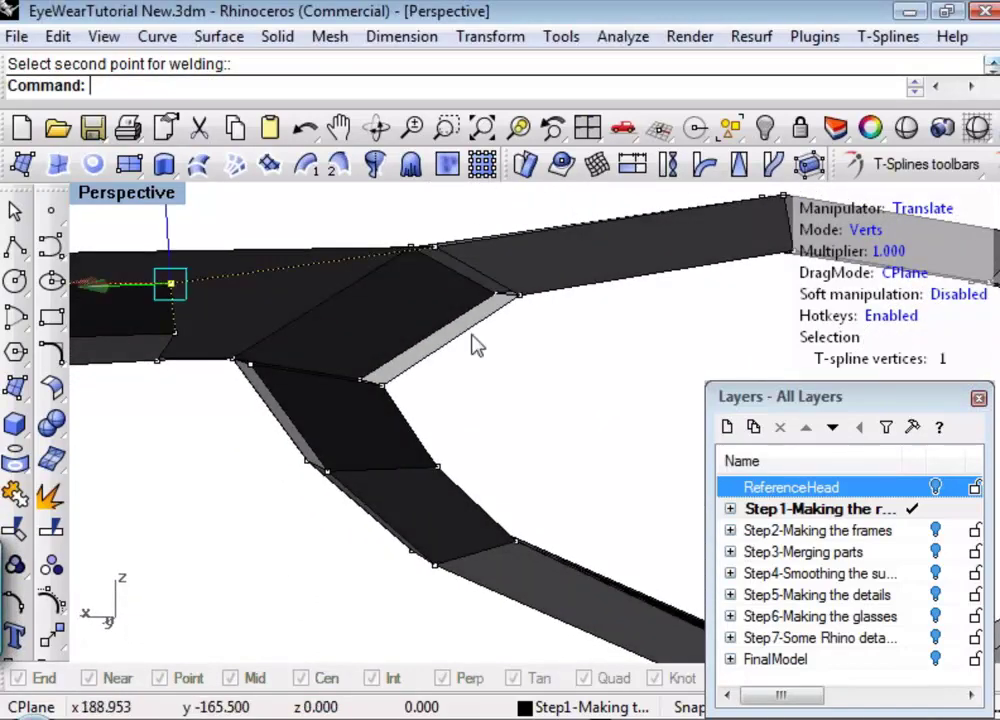
pyautogui.moveTo(472, 338); pyautogui.dragTo(584, 400, button='right')
pyautogui.rightClick(516, 308)
pyautogui.click(501, 273)
# Step: Weld the arm end's last two free vertices to the inner and middle vertices on the frame opening's lower edge
pyautogui.moveTo(508, 362); pyautogui.dragTo(223, 346, button='right')
pyautogui.click(220, 338)
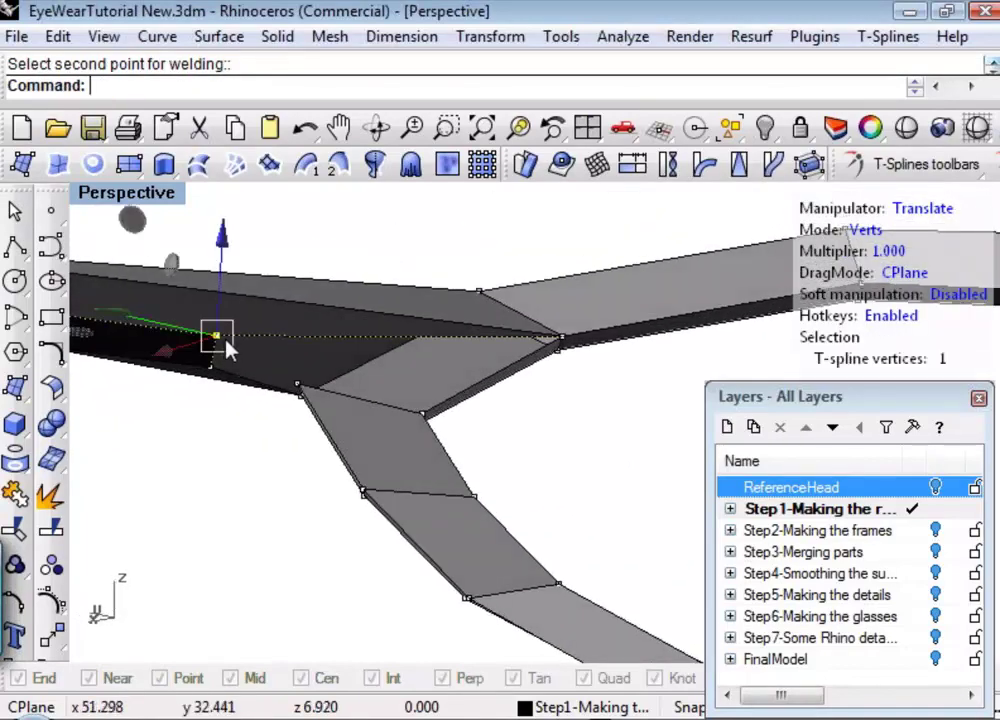
pyautogui.click(428, 425)
pyautogui.moveTo(428, 425); pyautogui.dragTo(463, 317, button='right')
pyautogui.click(365, 291)
pyautogui.rightClick(424, 316)
pyautogui.click(442, 324)
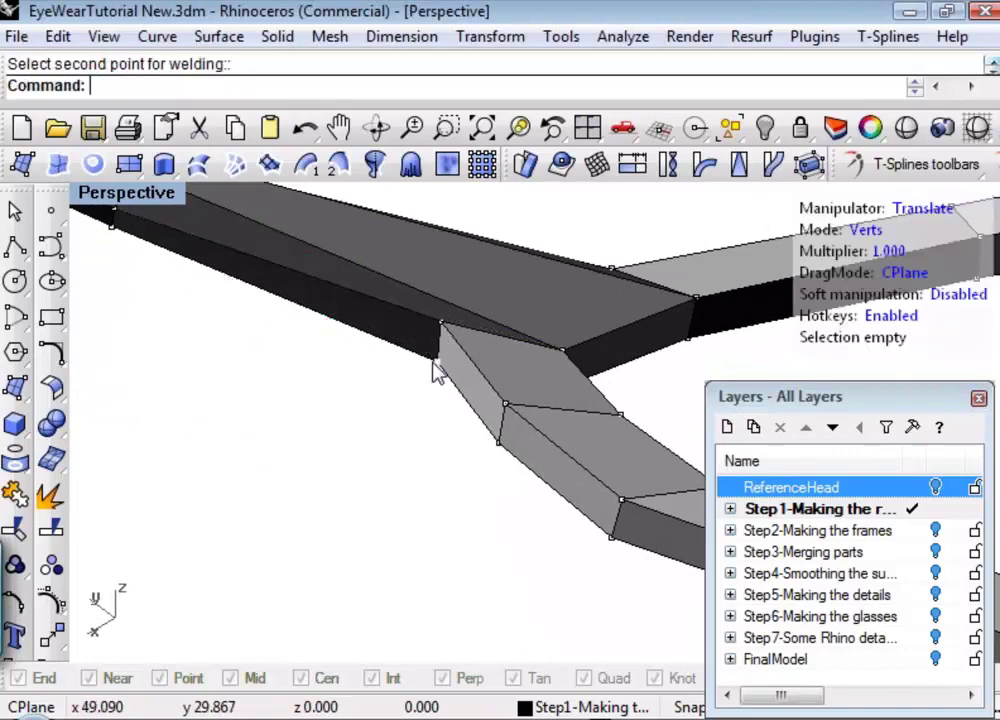
# Step: Examine the joint between temple arm and frame and the nose bridge from several sides
pyautogui.scroll(-8, 433, 360)
pyautogui.moveTo(386, 346); pyautogui.dragTo(514, 448, button='right')
pyautogui.scroll(-5, 488, 400)
pyautogui.moveTo(488, 400); pyautogui.dragTo(655, 446, button='right')
pyautogui.scroll(6, 589, 404)
pyautogui.keyDown('shift'); pyautogui.moveTo(541, 397); pyautogui.dragTo(260, 446, button='right'); pyautogui.keyUp('shift')
pyautogui.scroll(-3, 320, 462)
pyautogui.moveTo(436, 496); pyautogui.dragTo(553, 426, button='right')
pyautogui.keyDown('shift'); pyautogui.moveTo(496, 398); pyautogui.dragTo(556, 388, button='right'); pyautogui.keyUp('shift')
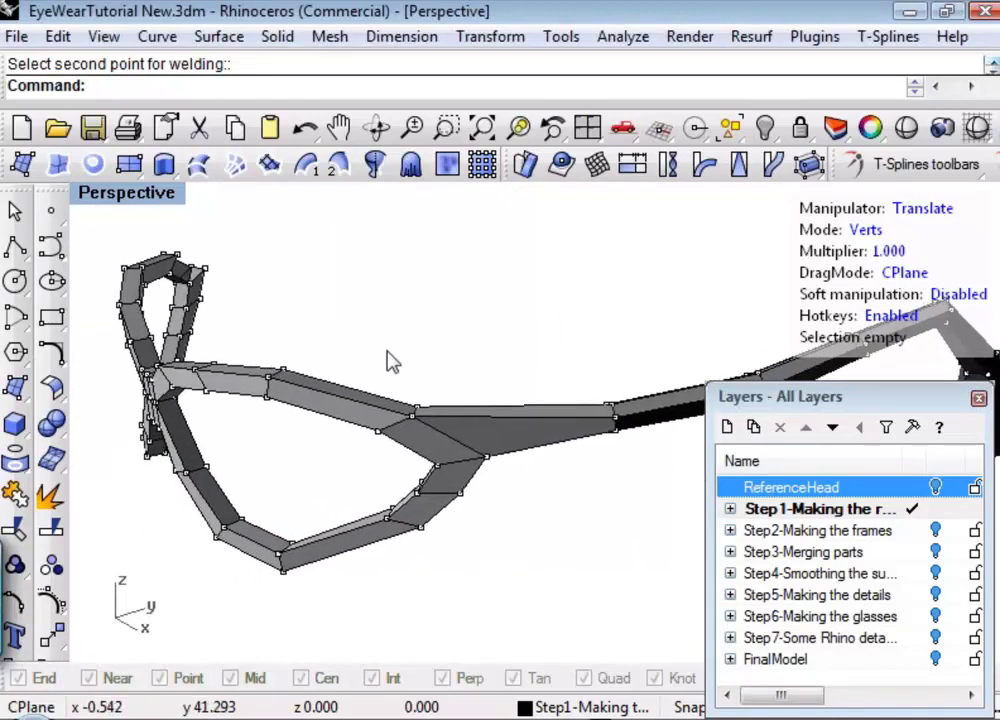
pyautogui.keyDown('shift'); pyautogui.moveTo(391, 347); pyautogui.dragTo(553, 337, button='right'); pyautogui.keyUp('shift')
pyautogui.moveTo(250, 225); pyautogui.dragTo(418, 270, button='right')
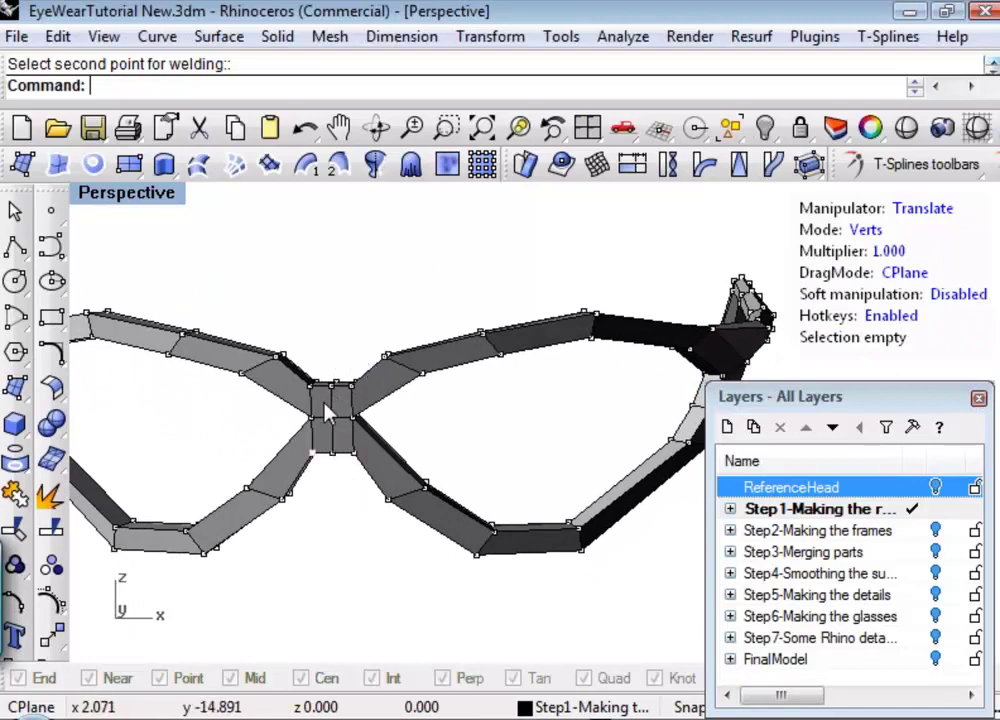
# Step: Switch the joined half of the glasses to smooth display and inspect the arm joint and nose bridge
pyautogui.moveTo(455, 330); pyautogui.dragTo(268, 488, button='right')
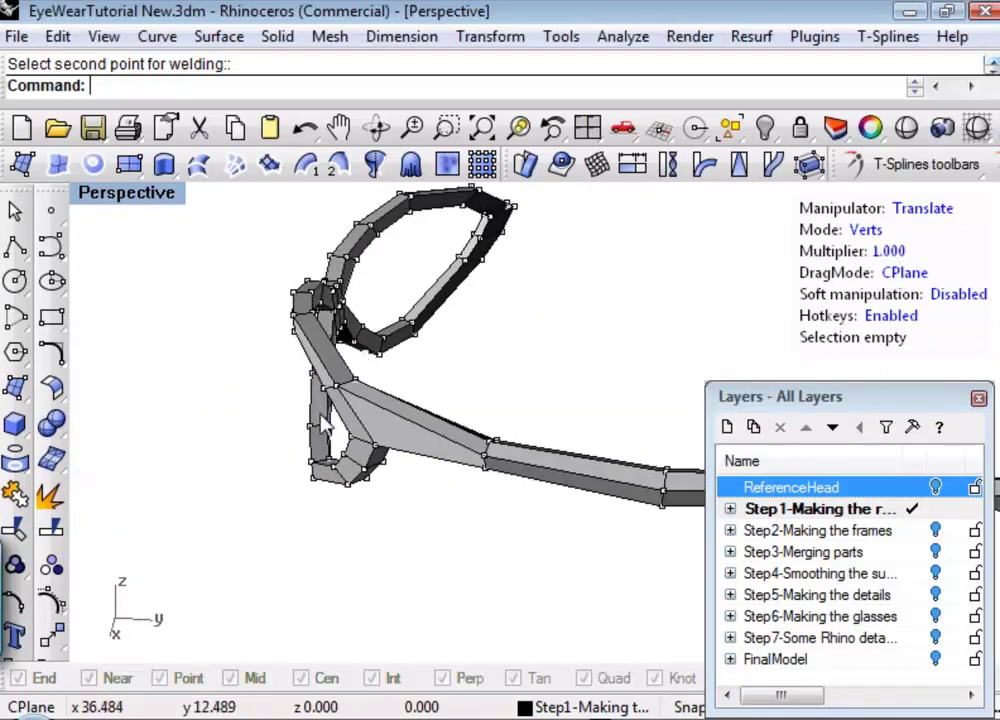
pyautogui.moveTo(268, 376); pyautogui.dragTo(283, 335, button='right')
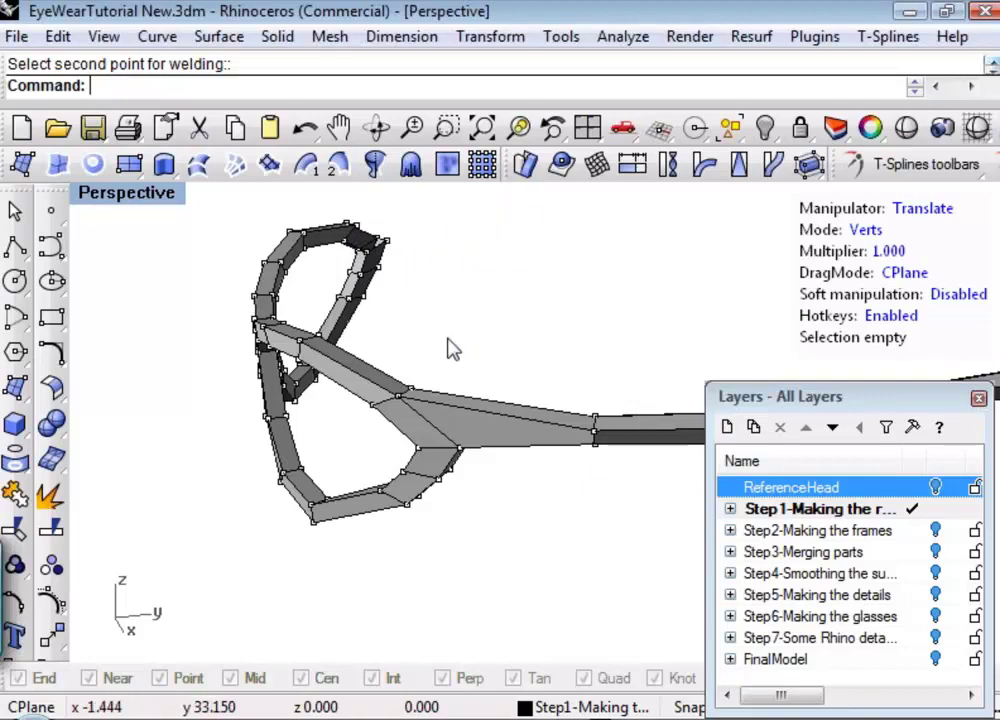
pyautogui.moveTo(395, 260); pyautogui.dragTo(263, 261, button='right')
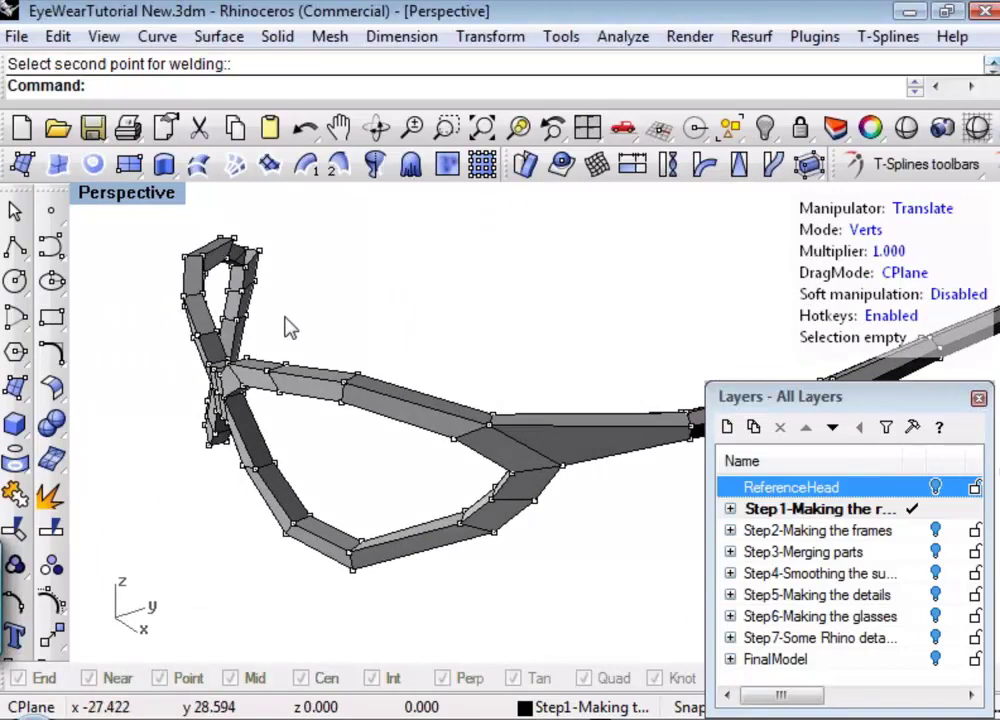
pyautogui.click(995, 164)
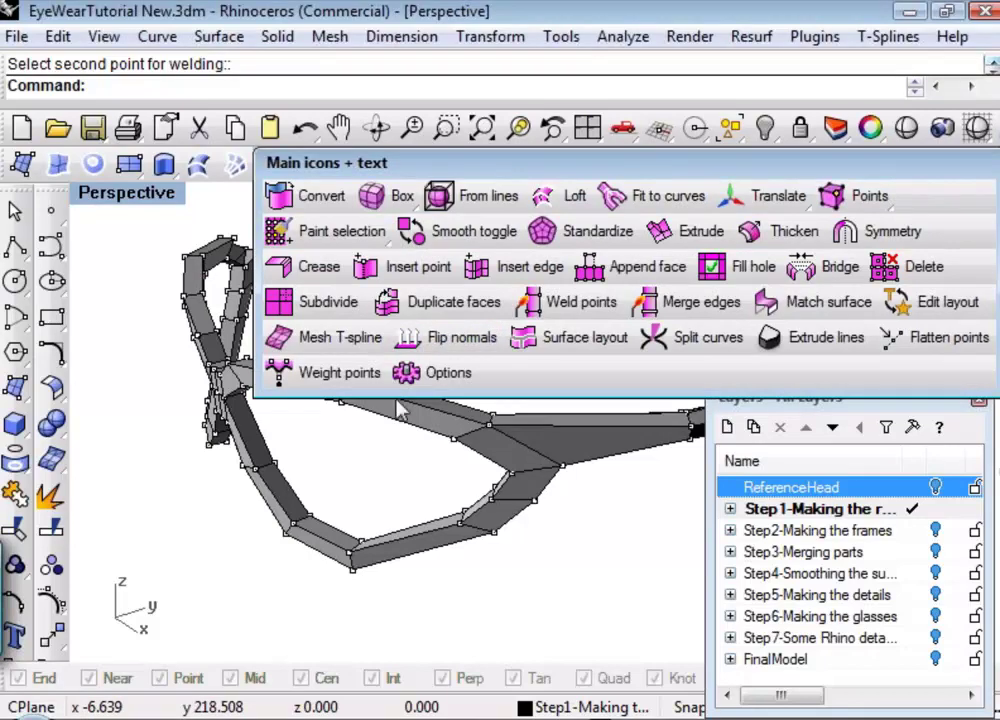
pyautogui.click(440, 232)
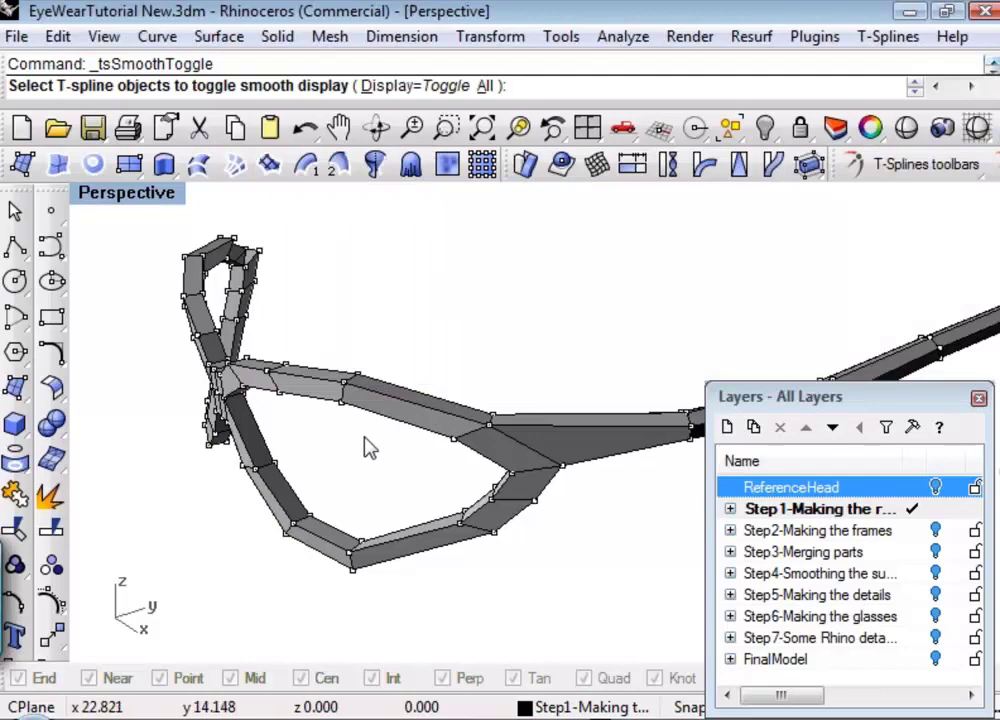
pyautogui.click(379, 415)
pyautogui.press('Return')
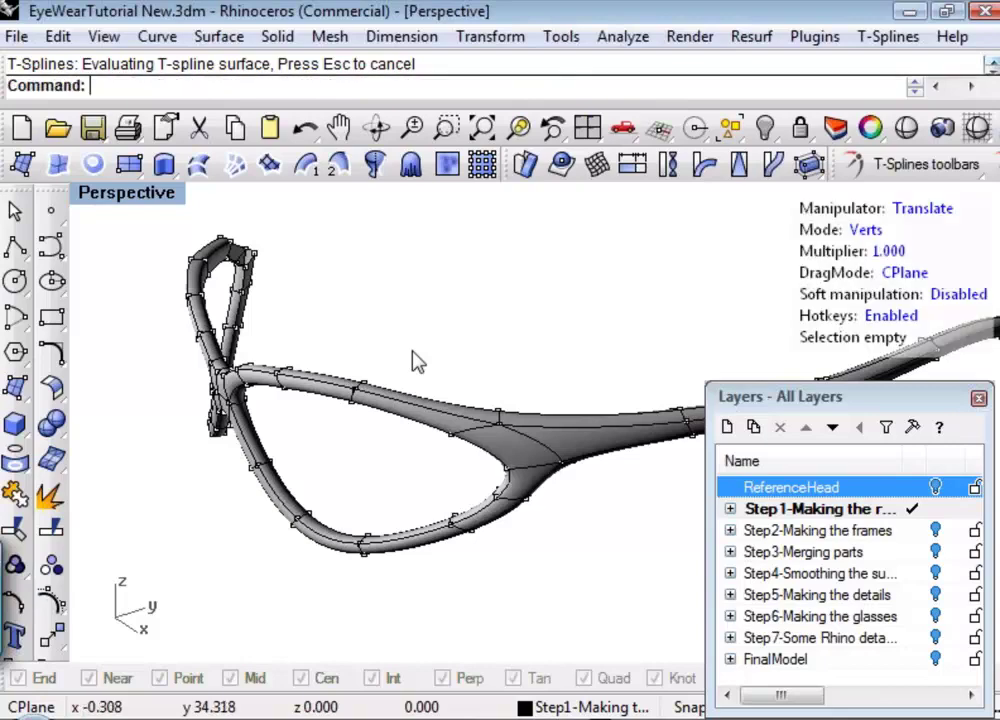
pyautogui.moveTo(585, 404); pyautogui.dragTo(419, 341, button='right')
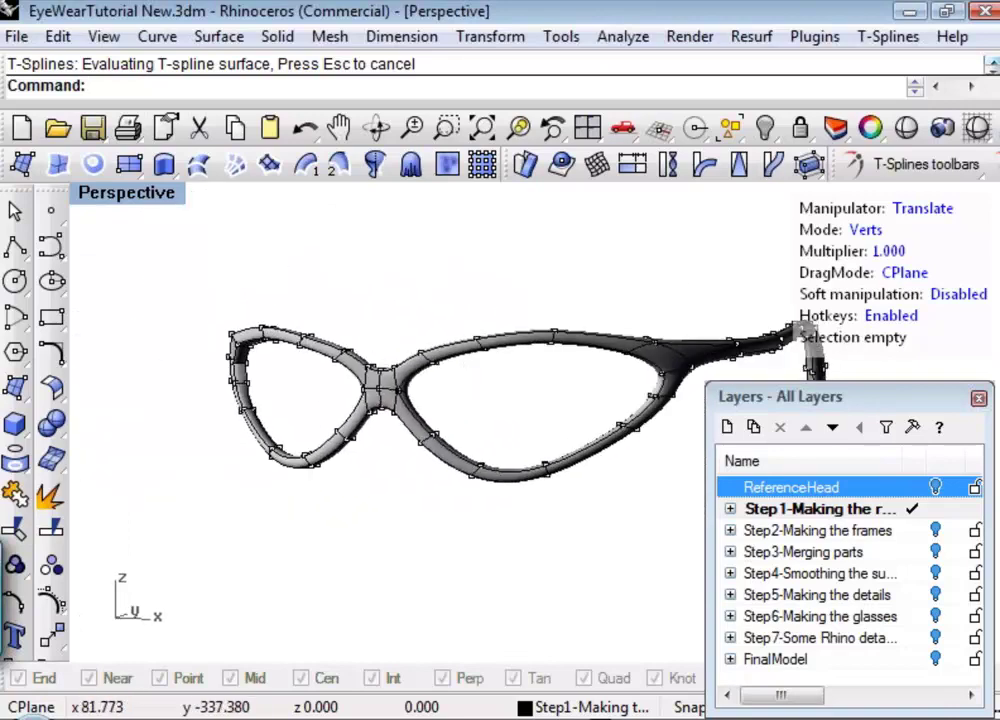
pyautogui.middleClick(765, 257)
pyautogui.click(400, 198)
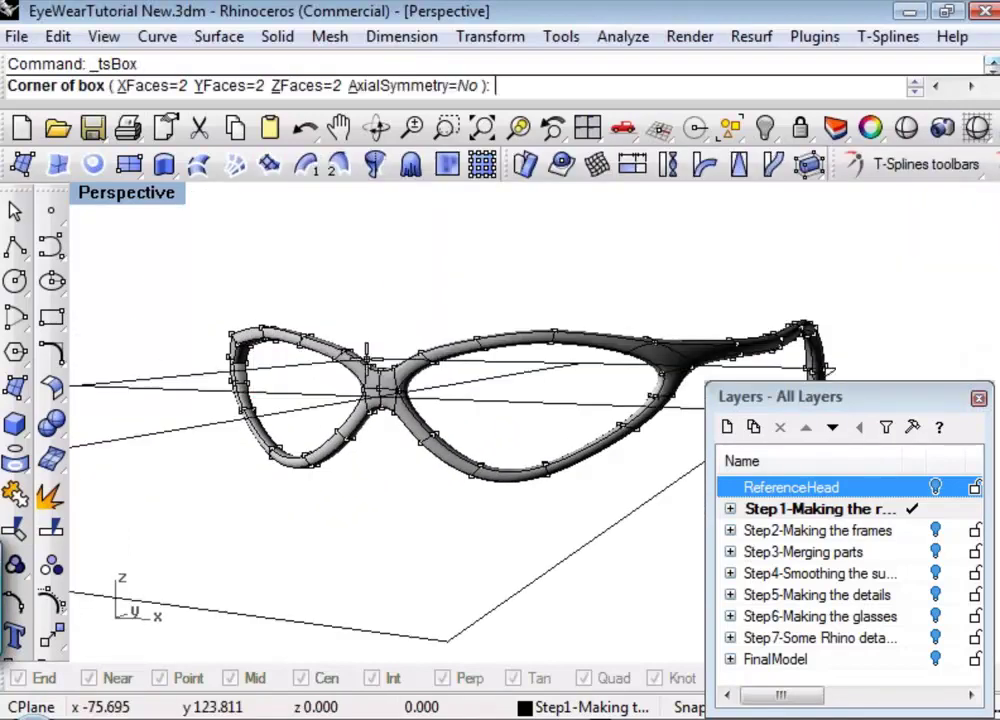
pyautogui.press('Escape')
# Step: Toggle the glasses back from smooth to box display
pyautogui.middleClick(265, 165)
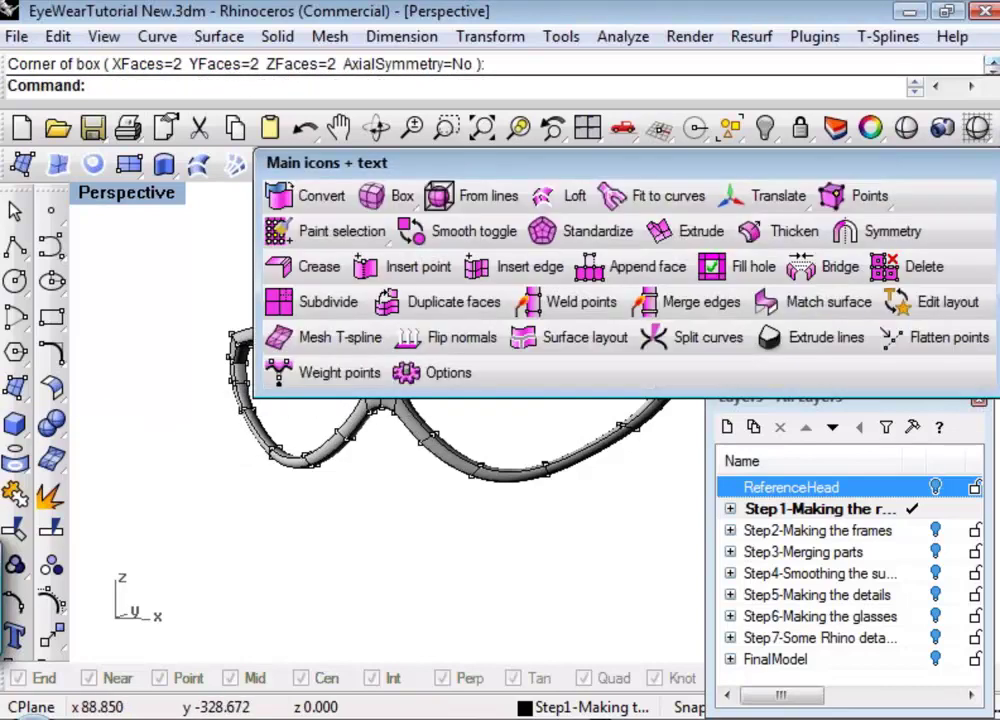
pyautogui.click(480, 240)
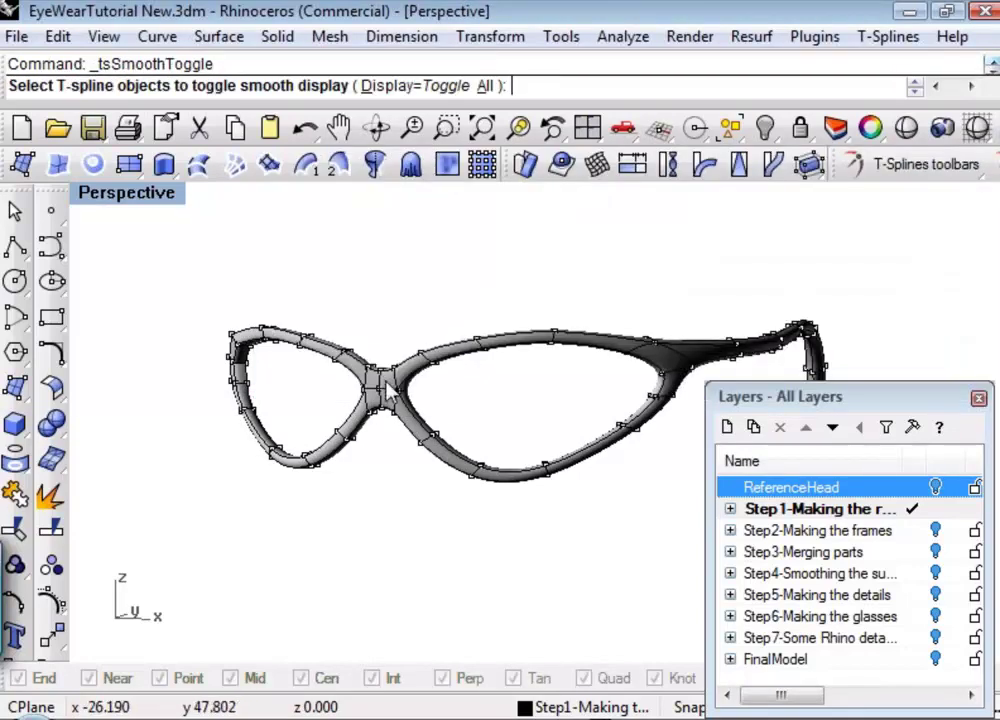
pyautogui.click(400, 315)
pyautogui.press('Return')
pyautogui.moveTo(385, 343); pyautogui.dragTo(425, 347, button='right')
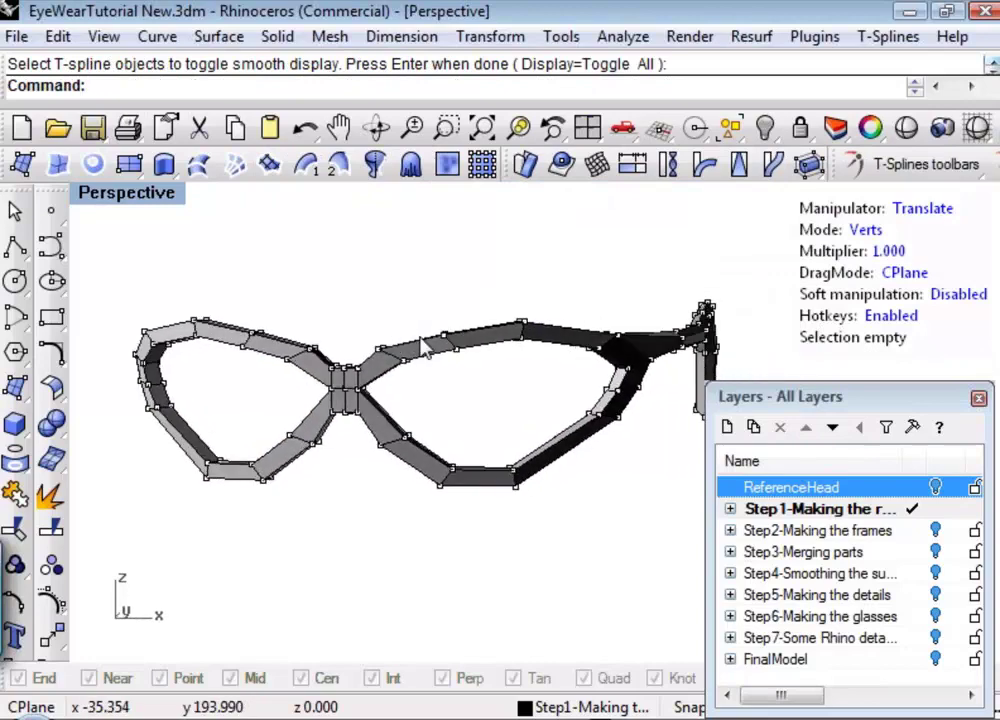
# Step: Delete the faces of the armless half of the frame, from its outer rim up to the nose bridge's centre line
pyautogui.press('d')
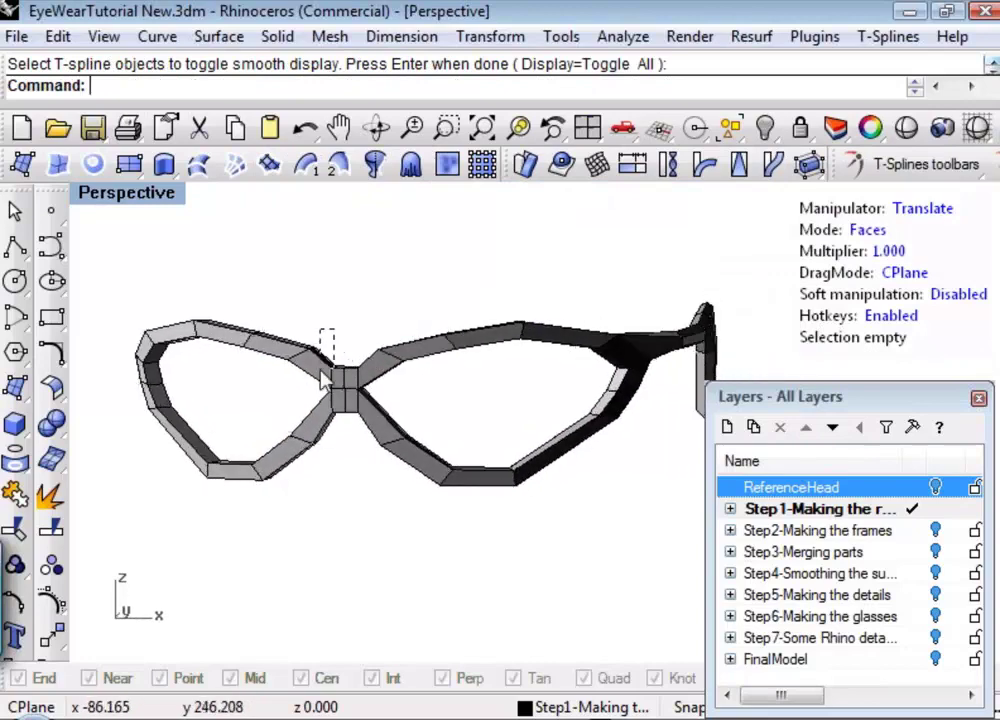
pyautogui.moveTo(298, 462); pyautogui.dragTo(292, 470)
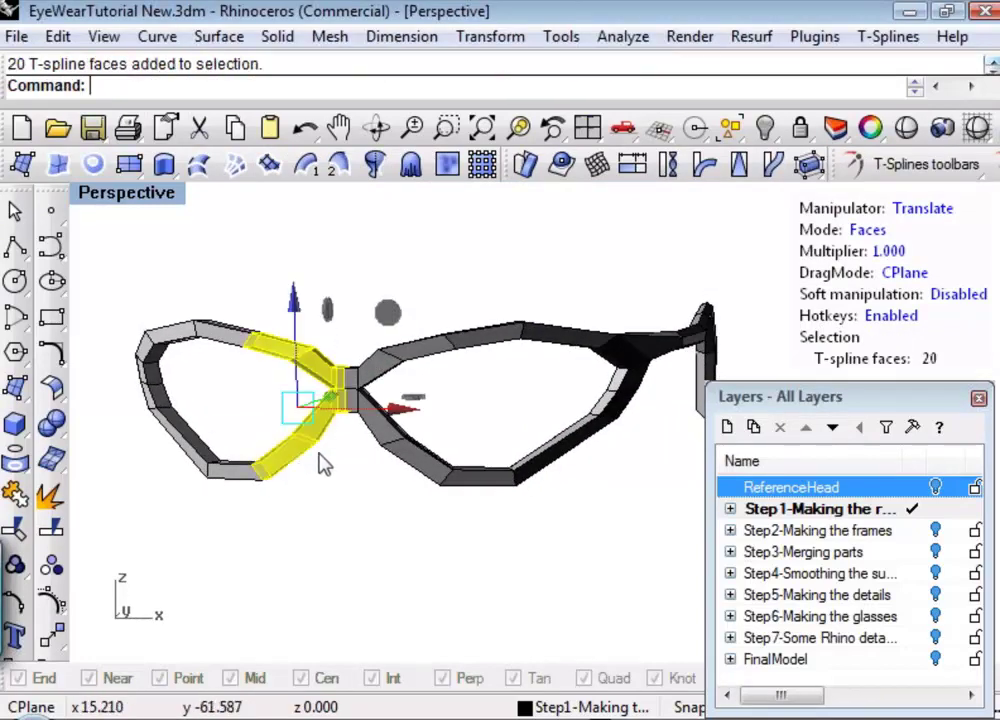
pyautogui.press('Delete')
pyautogui.moveTo(284, 295); pyautogui.dragTo(160, 552)
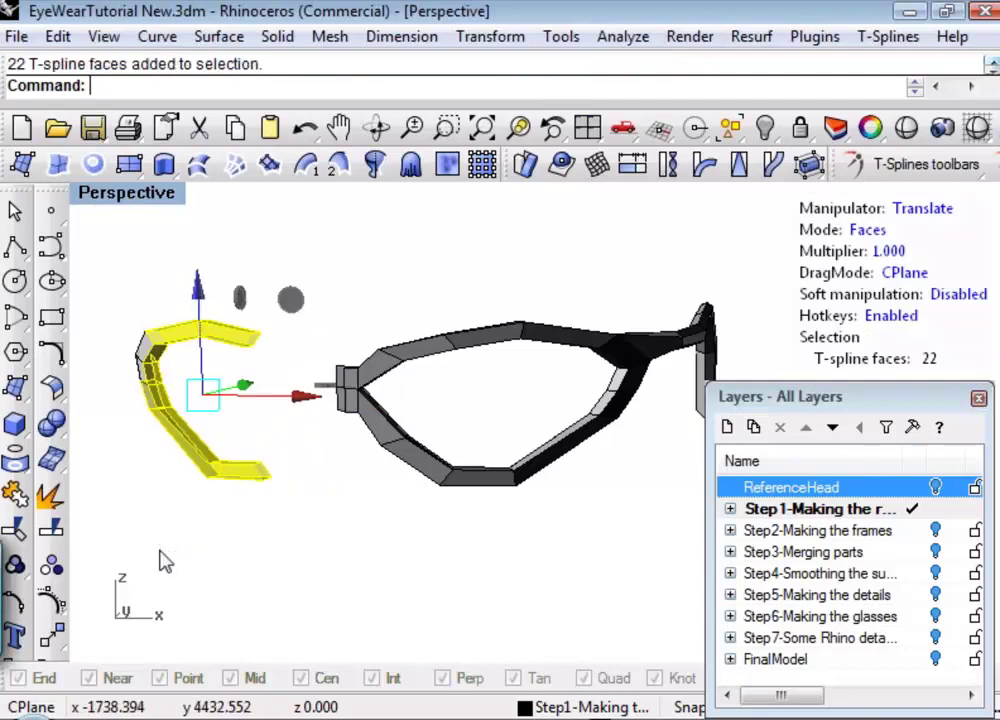
pyautogui.press('Delete')
pyautogui.moveTo(118, 288); pyautogui.dragTo(192, 468)
pyautogui.press('Delete')
# Step: Delete the two leftover faces on the back of the nose bridge beyond the centre line
pyautogui.moveTo(210, 466); pyautogui.dragTo(330, 486, button='right')
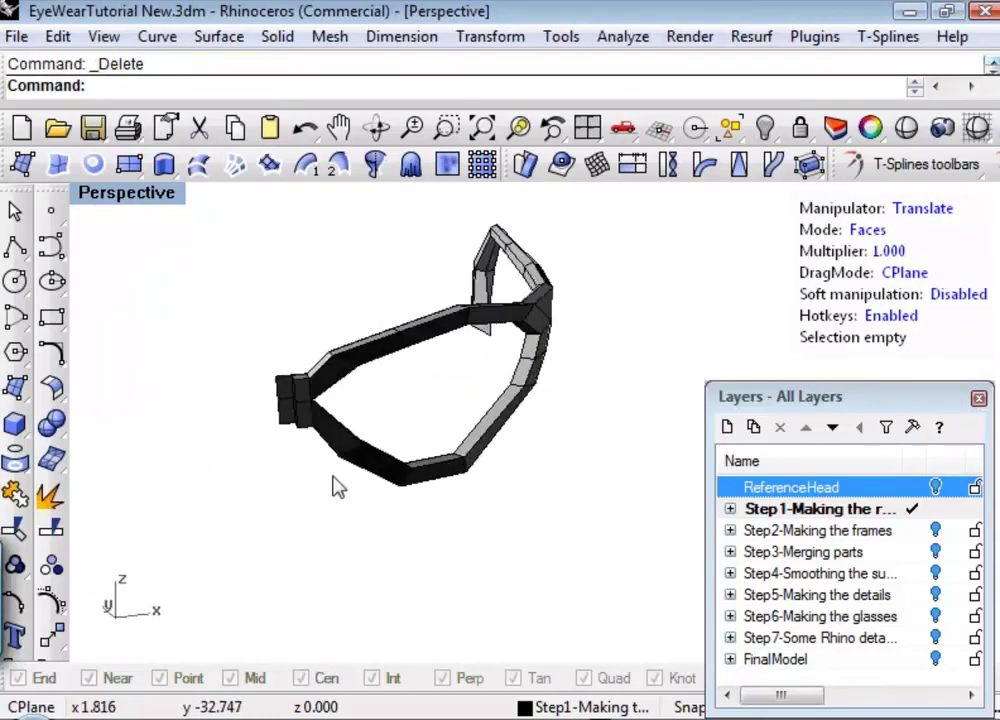
pyautogui.scroll(4, 285, 415)
pyautogui.click(302, 443)
pyautogui.press('Delete')
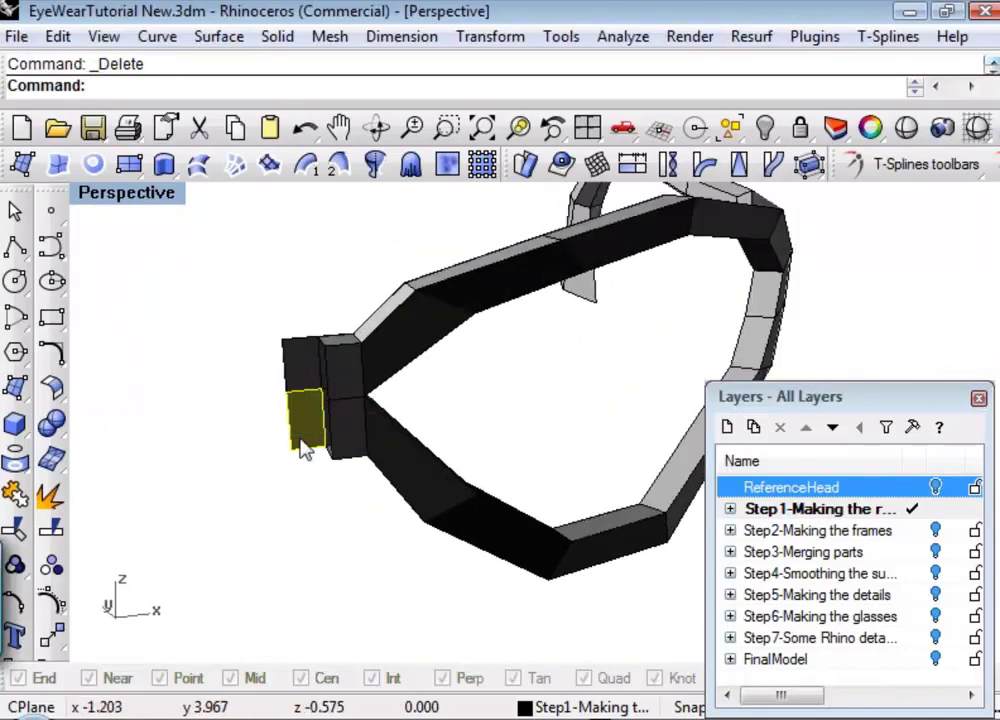
pyautogui.click(293, 376)
pyautogui.press('Delete')
pyautogui.scroll(-2, 276, 432)
pyautogui.moveTo(282, 443); pyautogui.dragTo(310, 507, button='right')
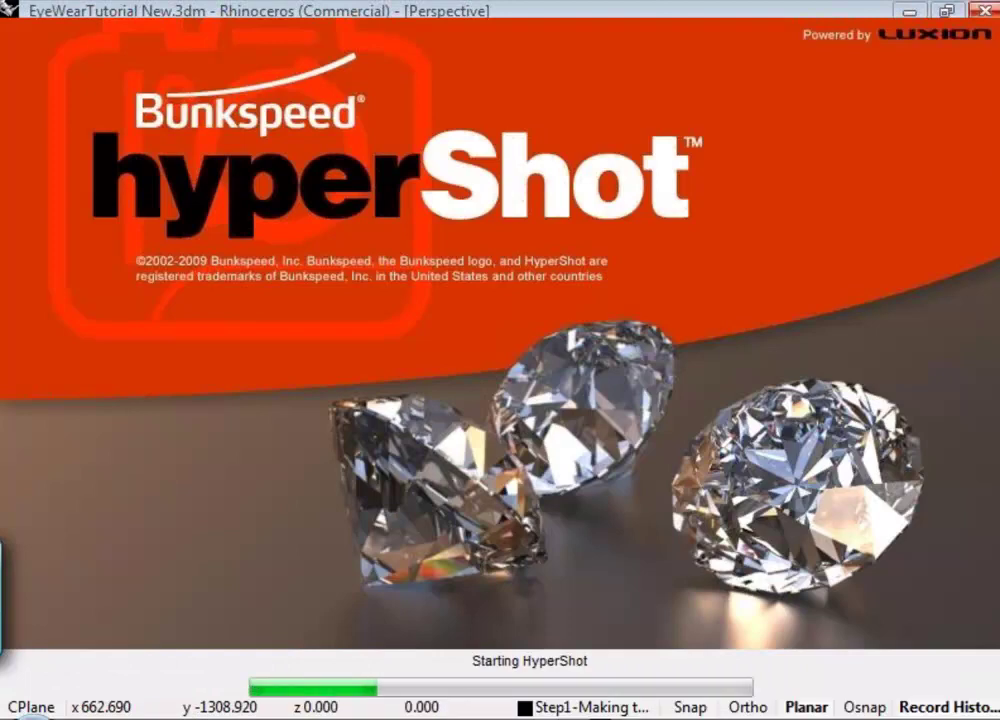
# Step: Close the HyperShot renderer and cancel the prompt to save the model so it stays open
pyautogui.click(992, 13)
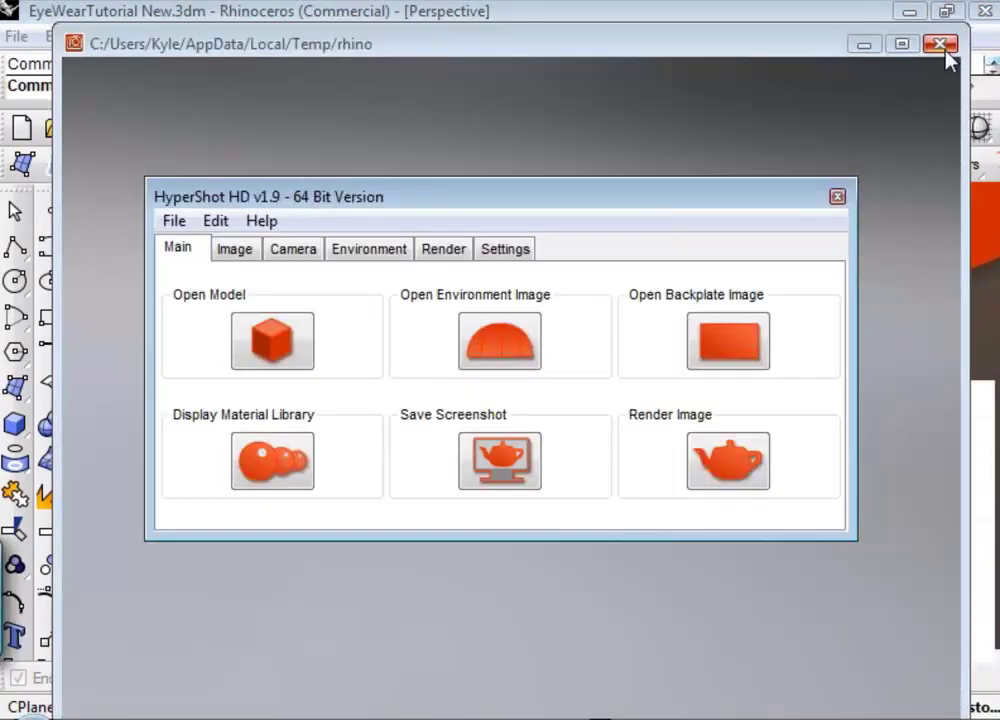
pyautogui.click(942, 44)
pyautogui.click(638, 478)
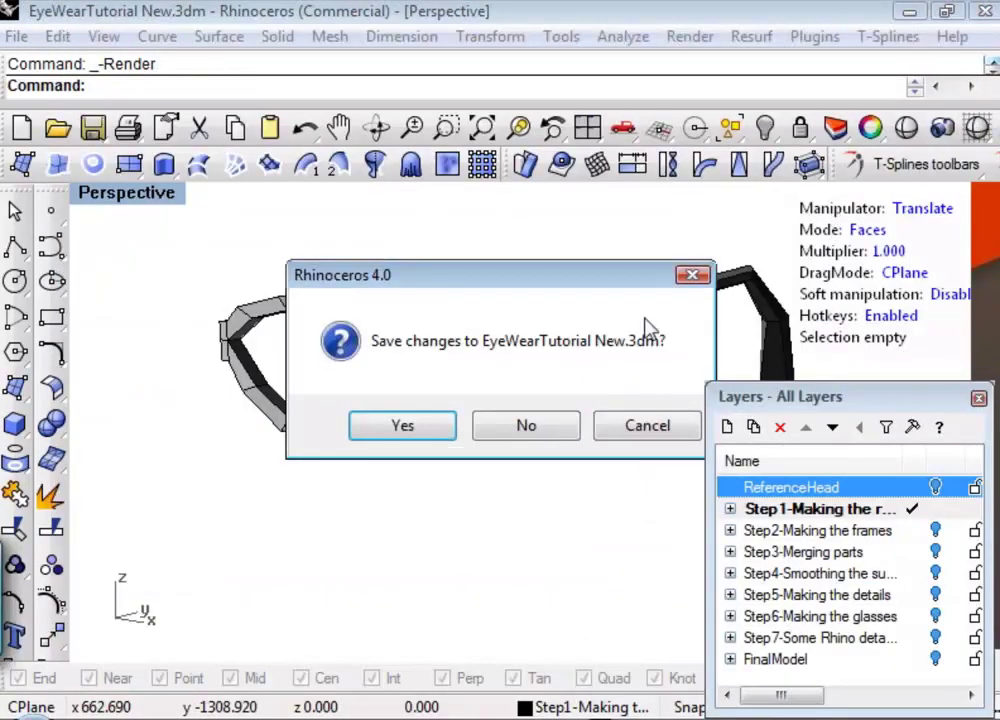
pyautogui.click(646, 426)
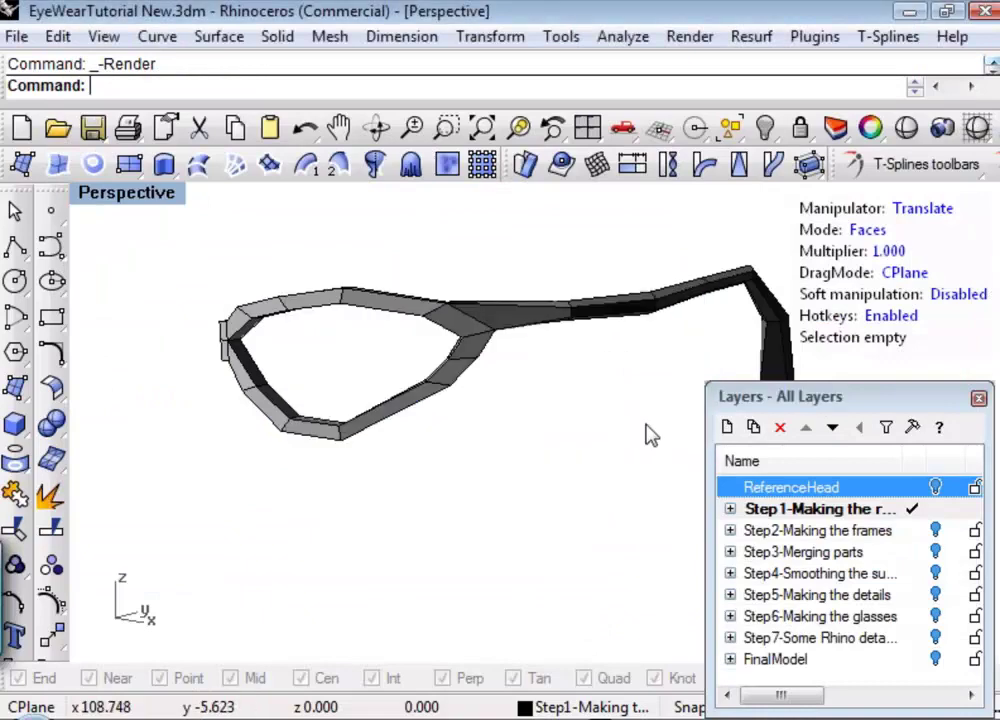
# Step: Toggle the remaining half of the glasses to smooth display
pyautogui.moveTo(650, 433); pyautogui.dragTo(542, 491, button='right')
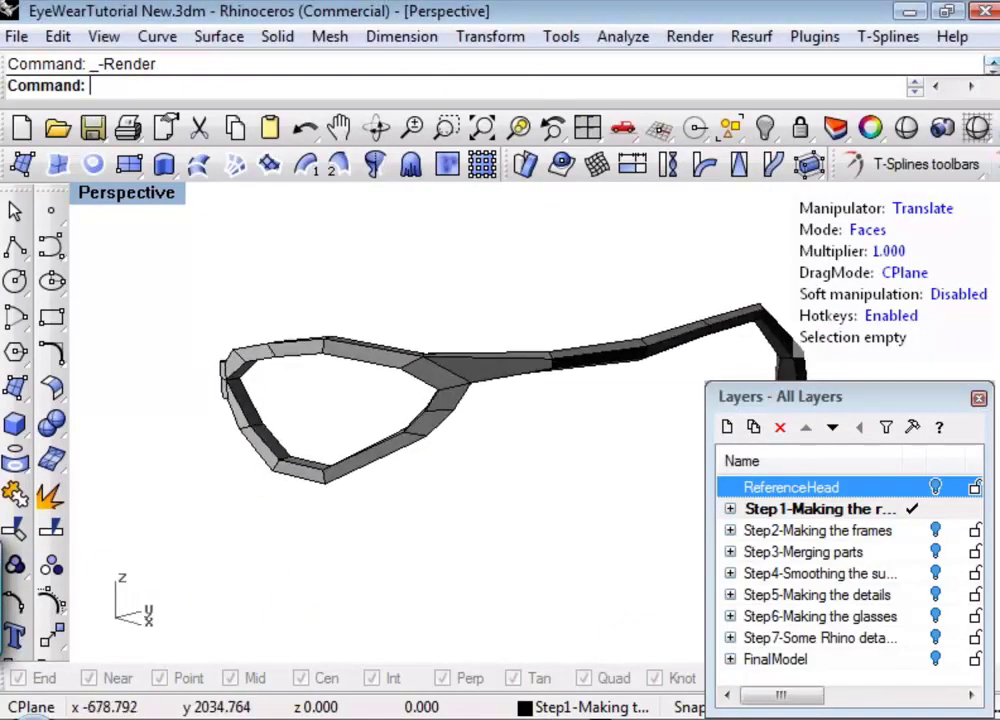
pyautogui.click(915, 166)
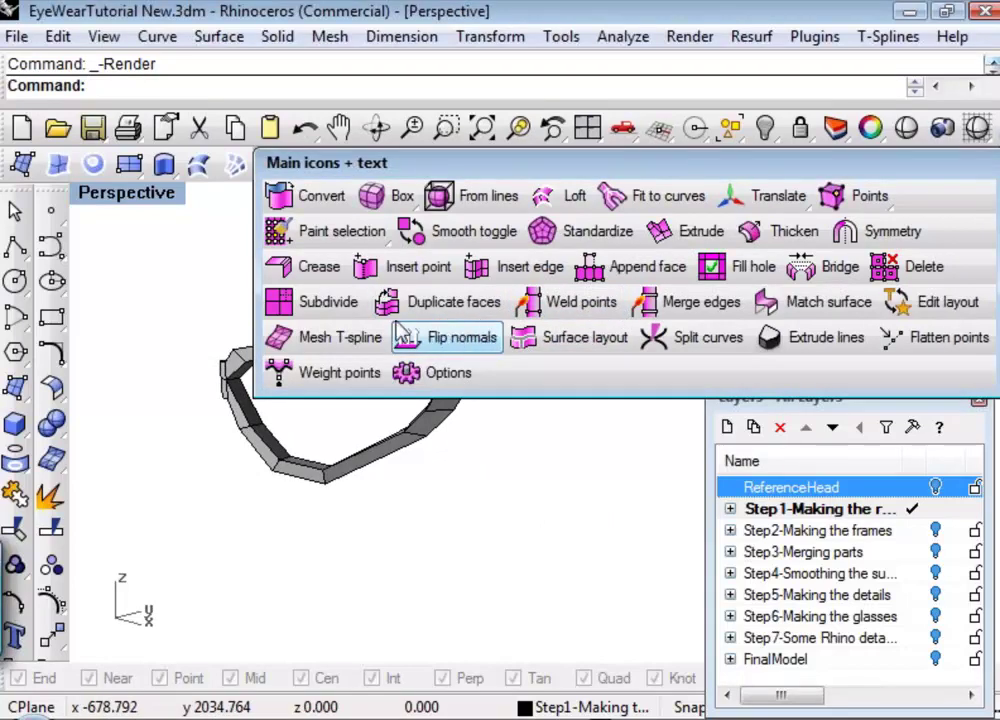
pyautogui.click(460, 231)
pyautogui.click(452, 420)
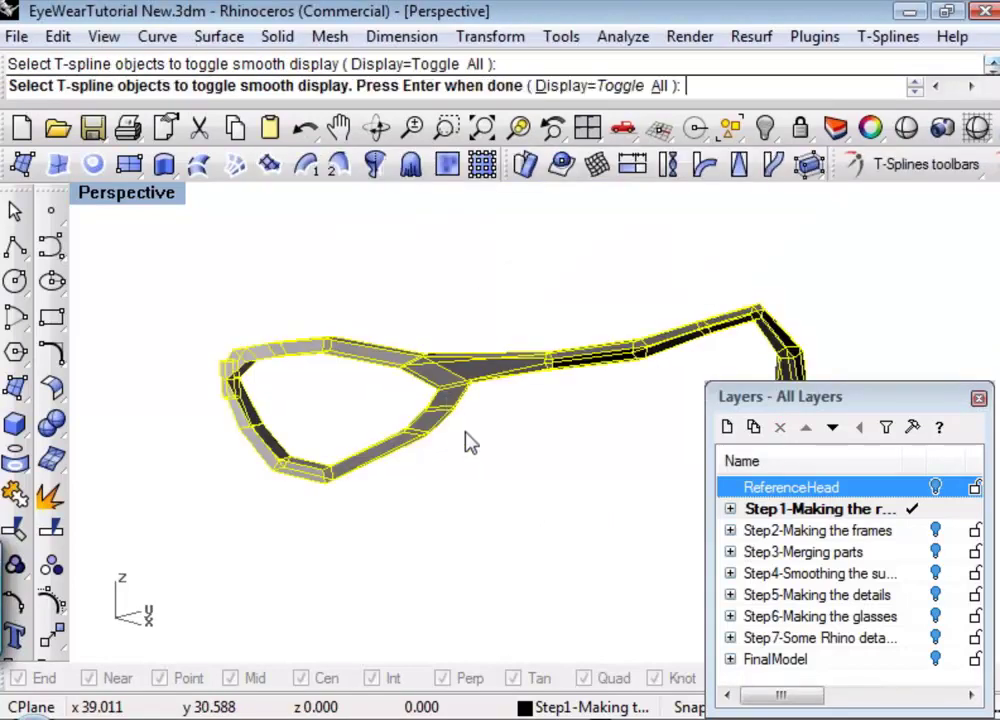
pyautogui.press('Return')
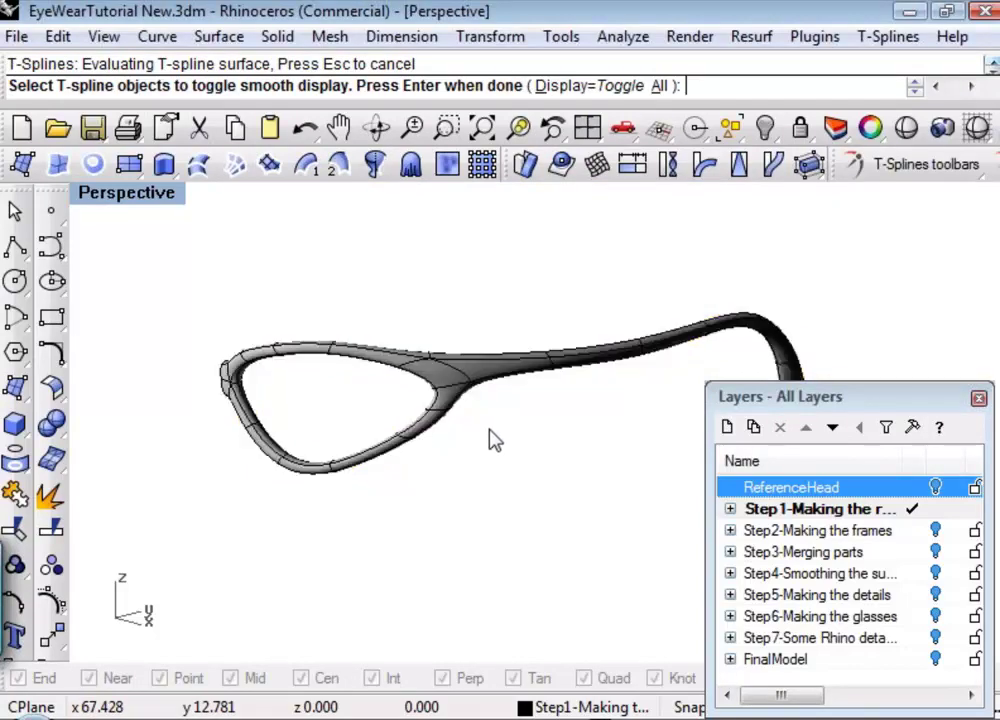
pyautogui.press('Return')
# Step: Apply T-Splines symmetry to the half glasses with X symmetry, welding on, radial off and a tolerance of 0.01
pyautogui.moveTo(460, 424); pyautogui.dragTo(558, 437, button='right')
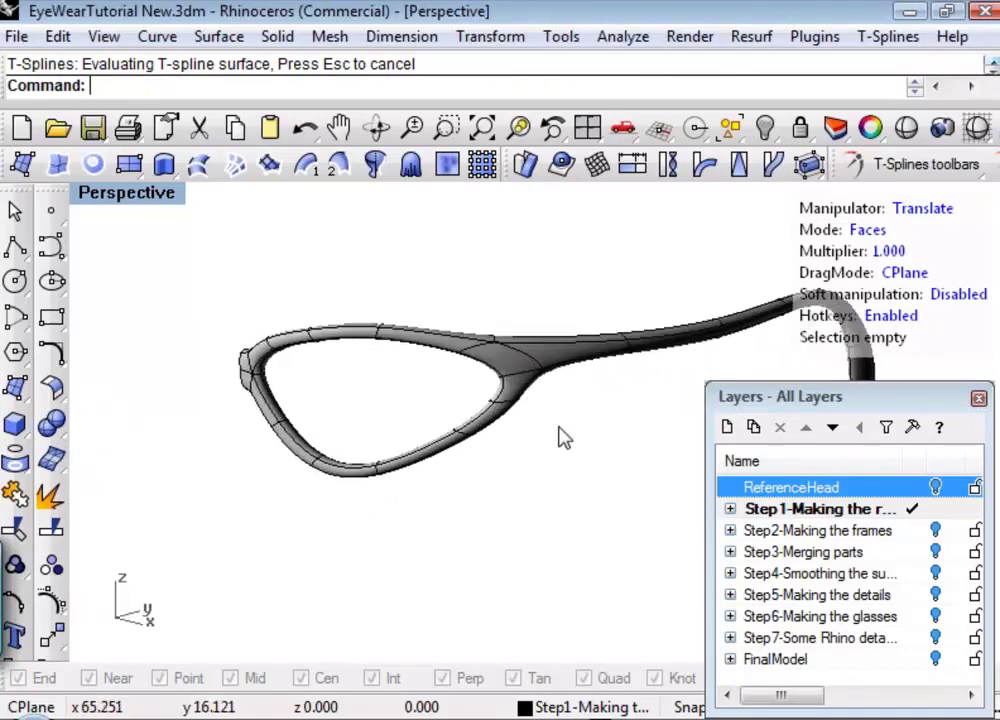
pyautogui.click(979, 172)
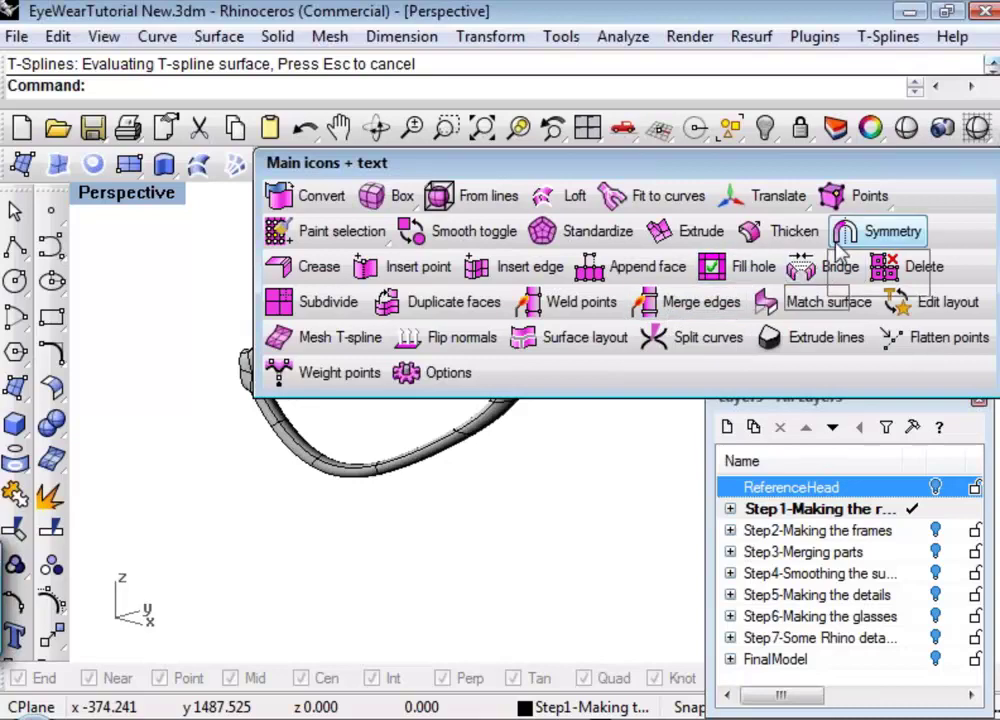
pyautogui.click(879, 231)
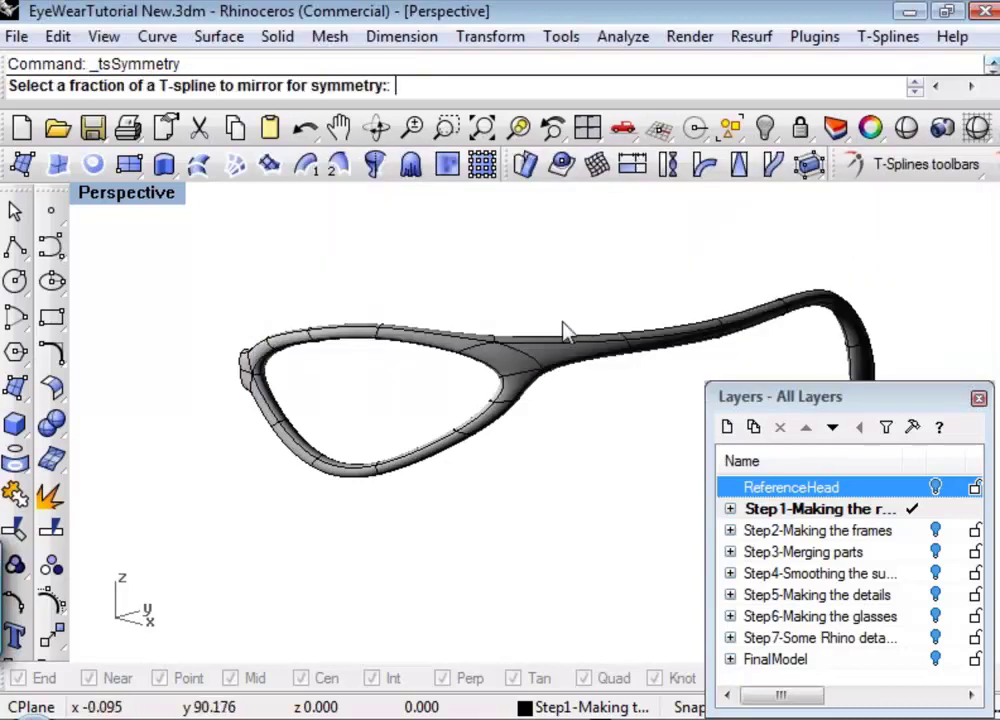
pyautogui.click(378, 338)
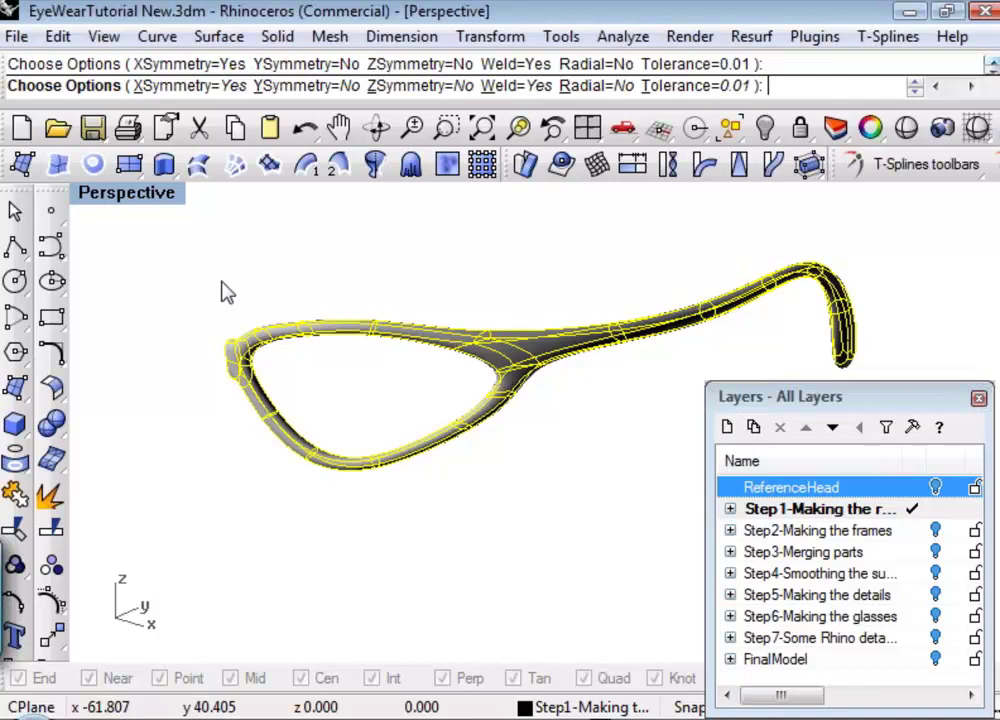
pyautogui.press('Return')
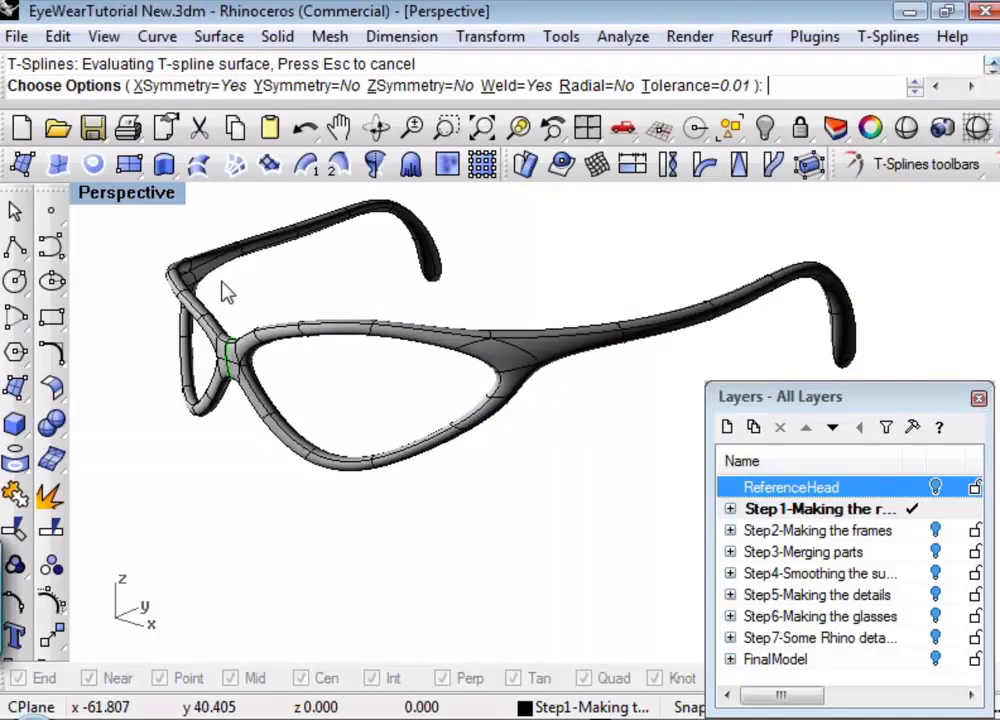
pyautogui.press('Return')
pyautogui.moveTo(225, 290); pyautogui.dragTo(615, 297, button='right')
# Step: Close the layers list and select all faces of the complete glasses
pyautogui.moveTo(886, 408); pyautogui.dragTo(741, 452)
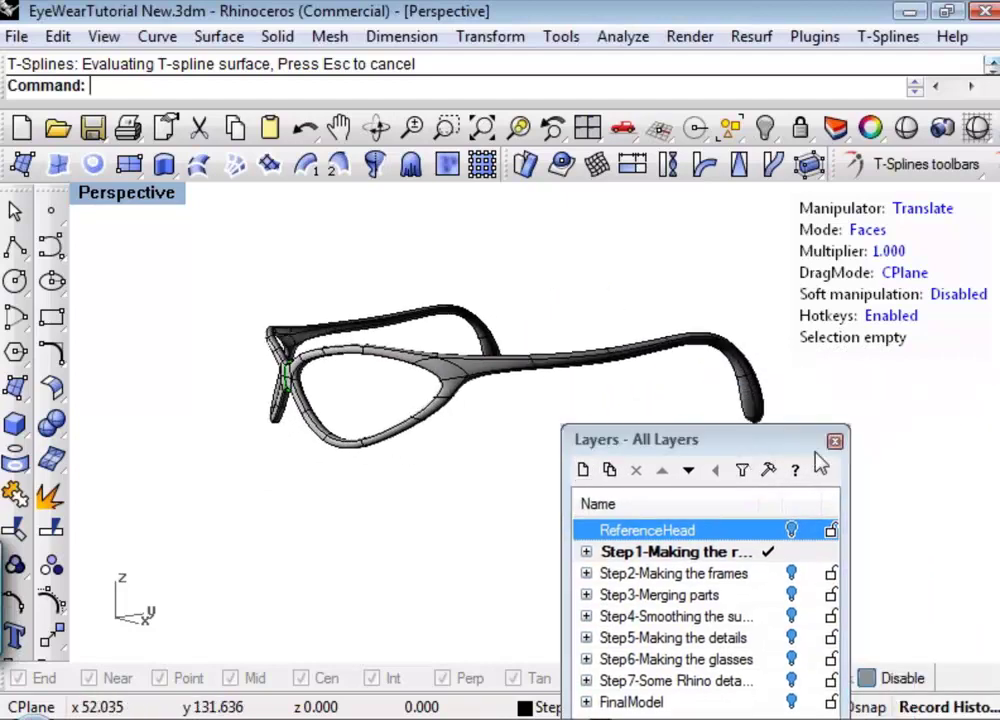
pyautogui.click(835, 441)
pyautogui.moveTo(200, 278); pyautogui.dragTo(832, 497)
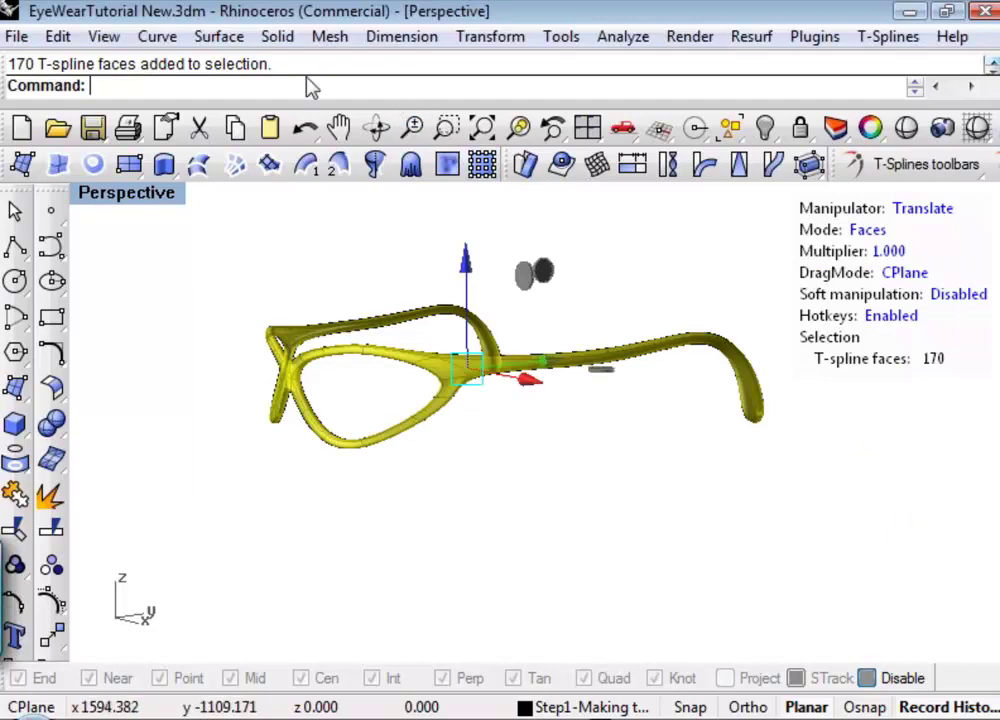
# Step: Open the Auxpecker material library and try to assign the Yellow Gallardo material to the glasses
pyautogui.write('x')
pyautogui.press('Return')
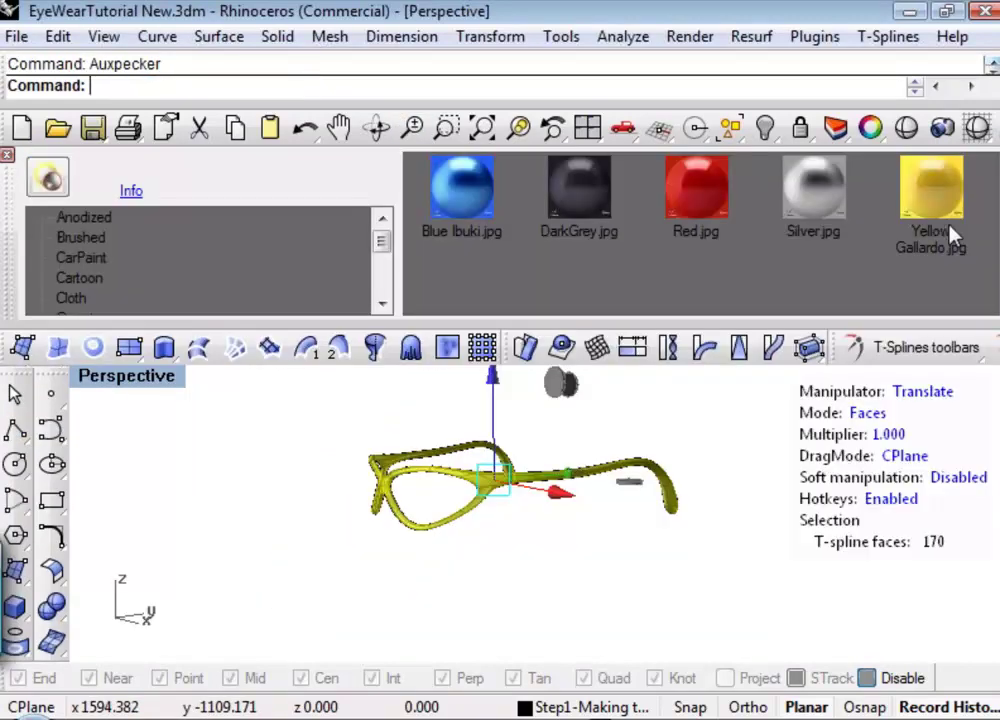
pyautogui.click(952, 236)
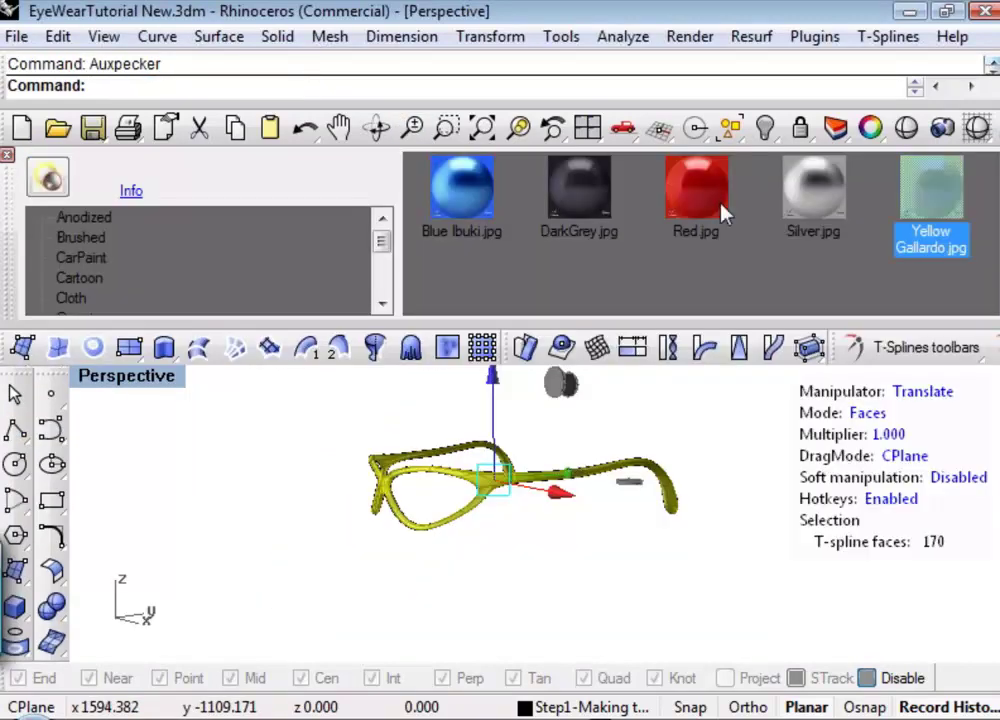
pyautogui.click(46, 178)
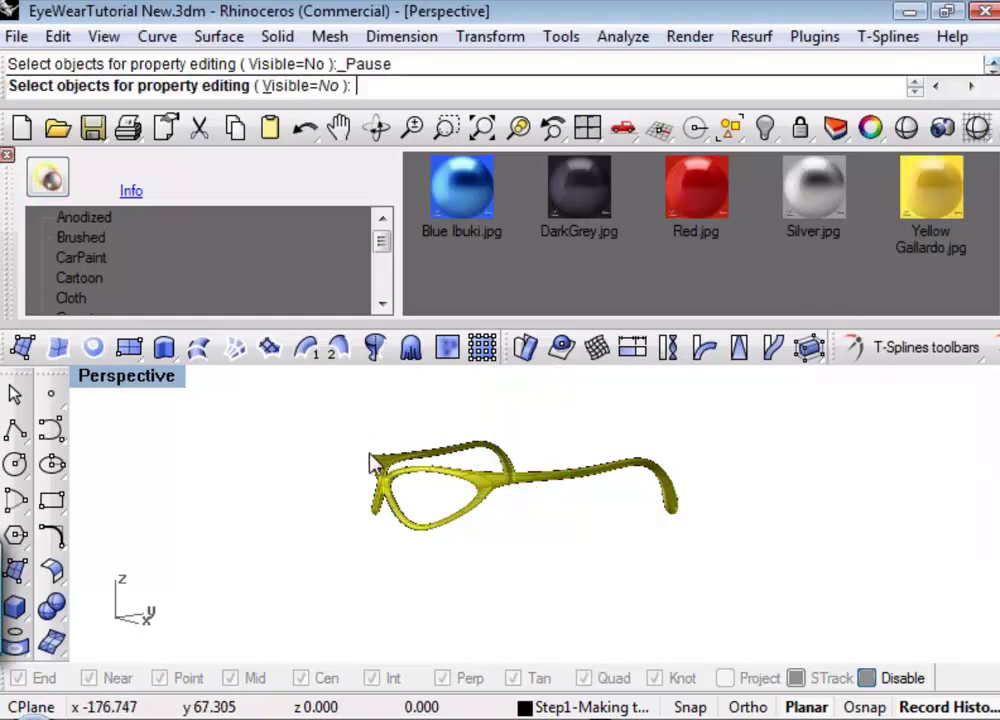
pyautogui.click(332, 477)
pyautogui.rightClick(332, 478)
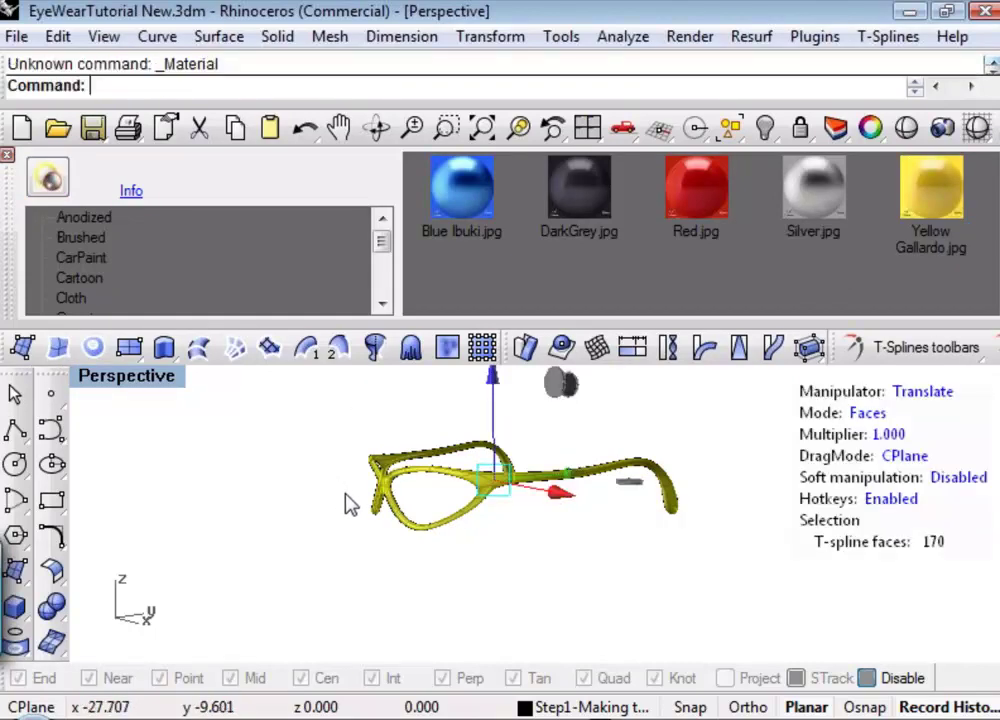
# Step: Select the complete glasses as one object instead of faces, assign the Yellow Gallardo material to it and close the material library
pyautogui.click(347, 497)
pyautogui.keyDown('shift'); pyautogui.moveTo(655, 468); pyautogui.dragTo(609, 471, button='right'); pyautogui.keyUp('shift')
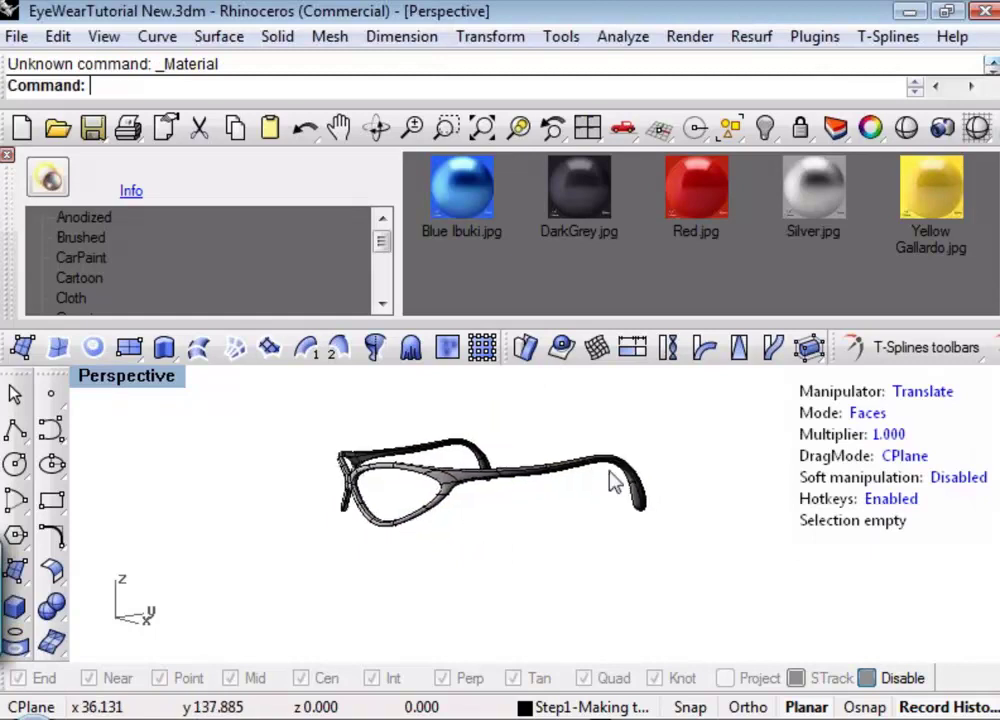
pyautogui.moveTo(257, 418); pyautogui.dragTo(719, 576)
pyautogui.moveTo(247, 392); pyautogui.dragTo(303, 428)
pyautogui.click(405, 456)
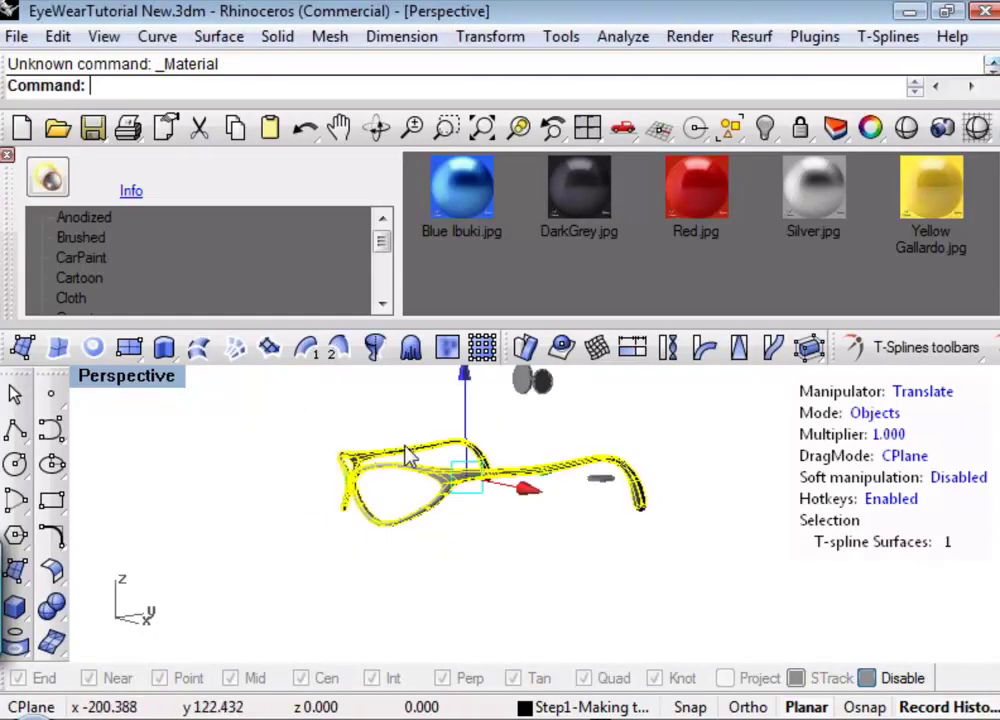
pyautogui.click(927, 203)
pyautogui.click(58, 181)
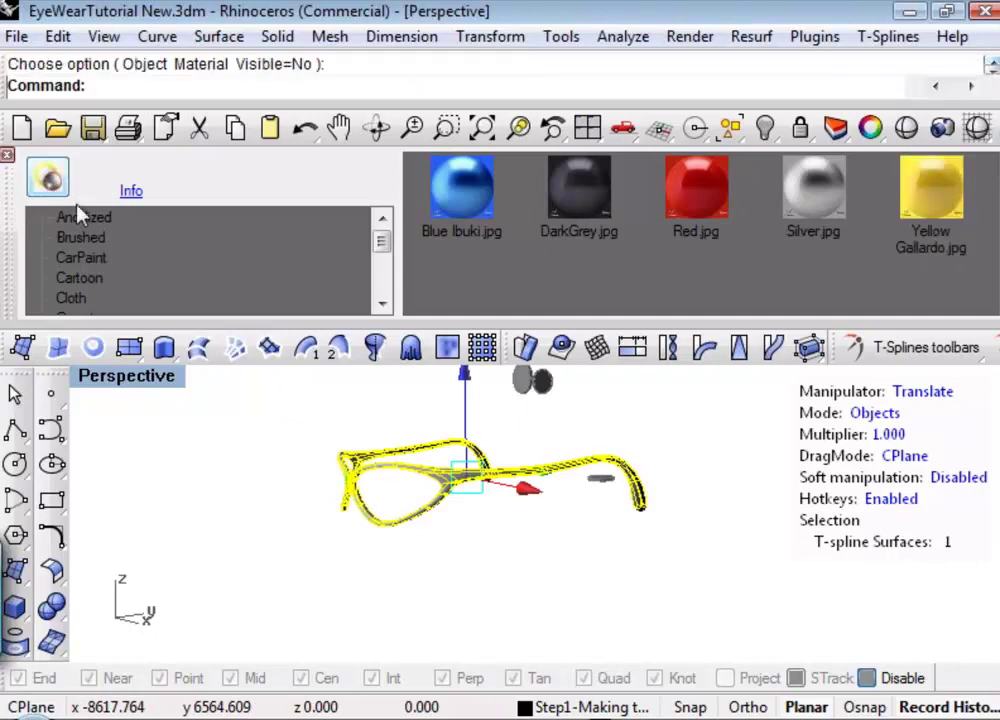
pyautogui.click(266, 459)
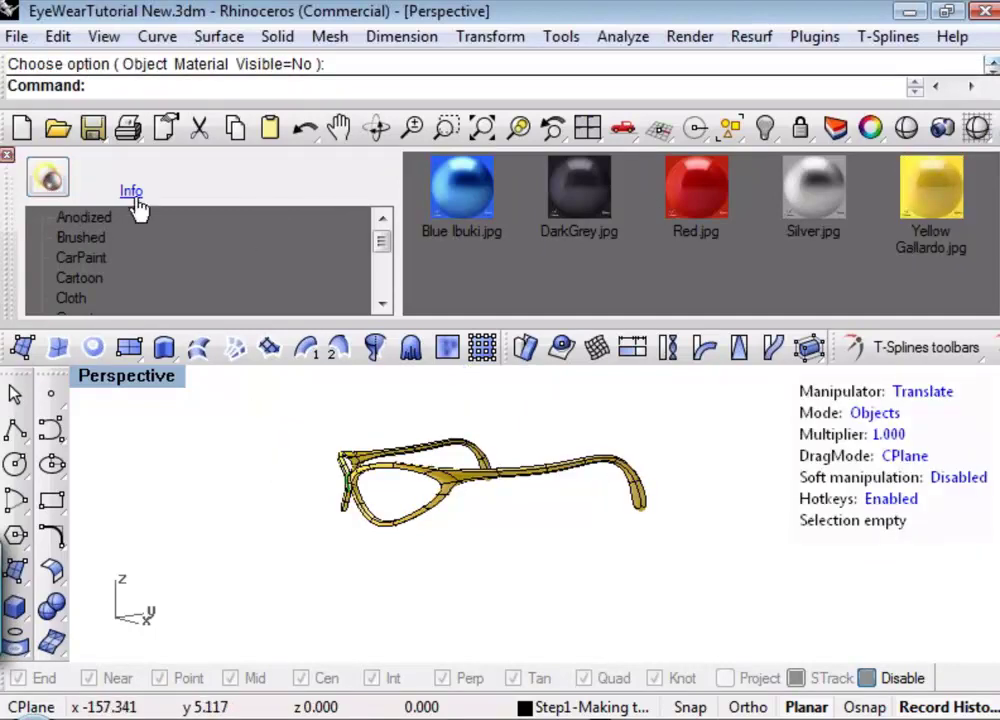
pyautogui.click(6, 156)
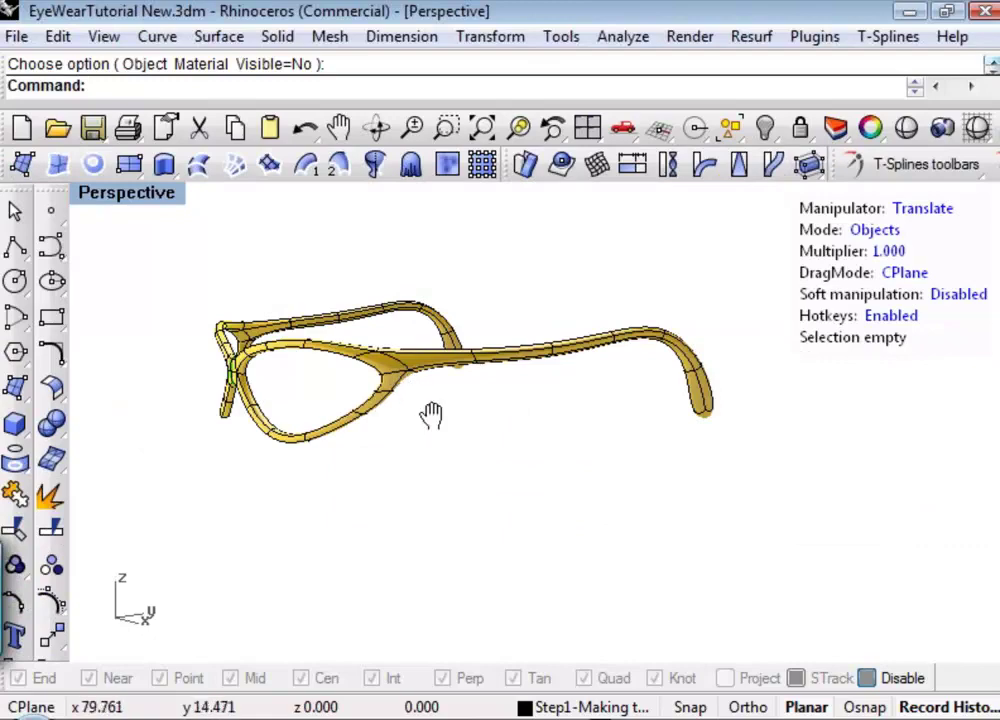
# Step: Preview the glasses in shaded display without wires and examine the frame and temple arms from several sides
pyautogui.moveTo(430, 414); pyautogui.dragTo(505, 490, button='right')
pyautogui.moveTo(583, 467)
pyautogui.keyDown('shift'); pyautogui.mouseDown(button='right')
pyautogui.moveTo(514, 468)
pyautogui.moveTo(559, 381)
pyautogui.mouseUp(button='right'); pyautogui.keyUp('shift')
pyautogui.click(906, 127)
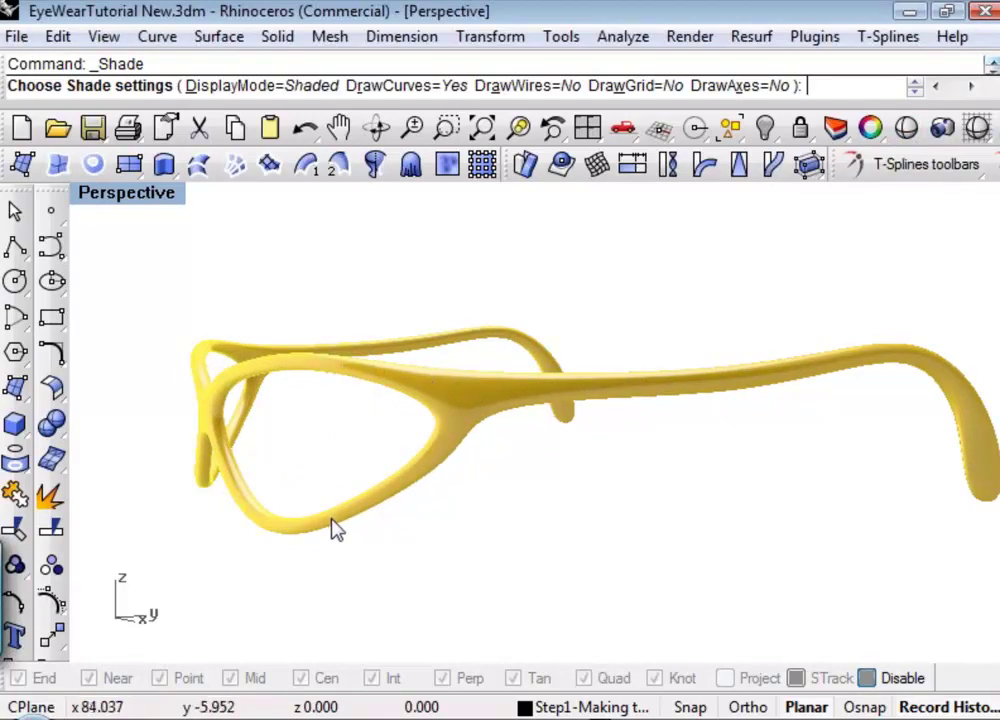
pyautogui.moveTo(573, 445); pyautogui.dragTo(505, 483, button='right')
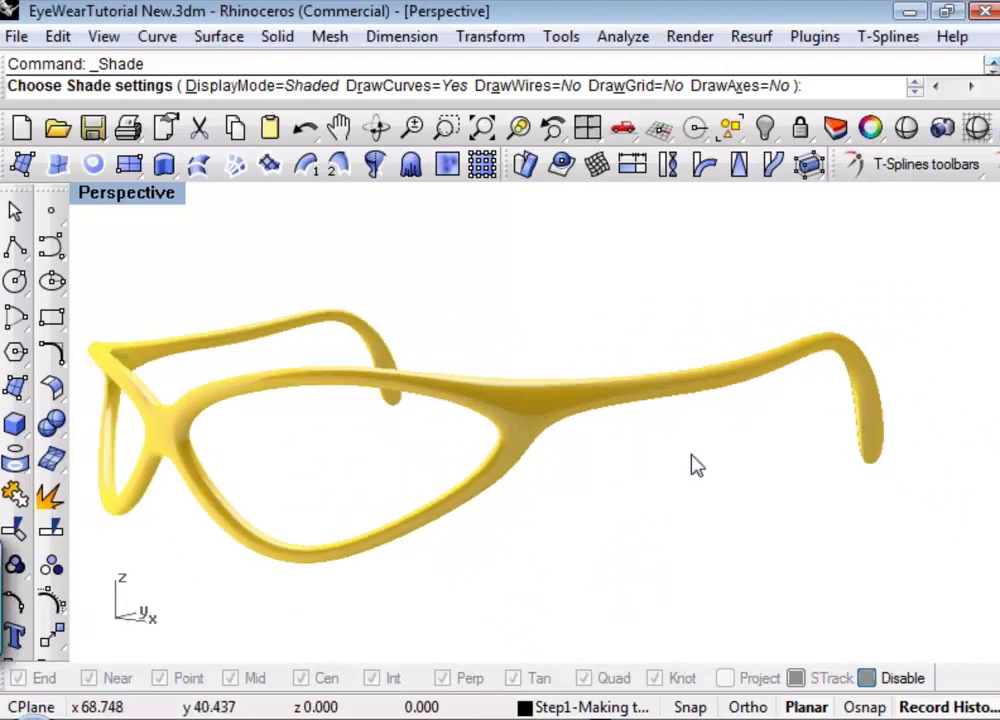
pyautogui.moveTo(779, 471); pyautogui.dragTo(420, 460, button='right')
pyautogui.moveTo(630, 516); pyautogui.dragTo(782, 388, button='right')
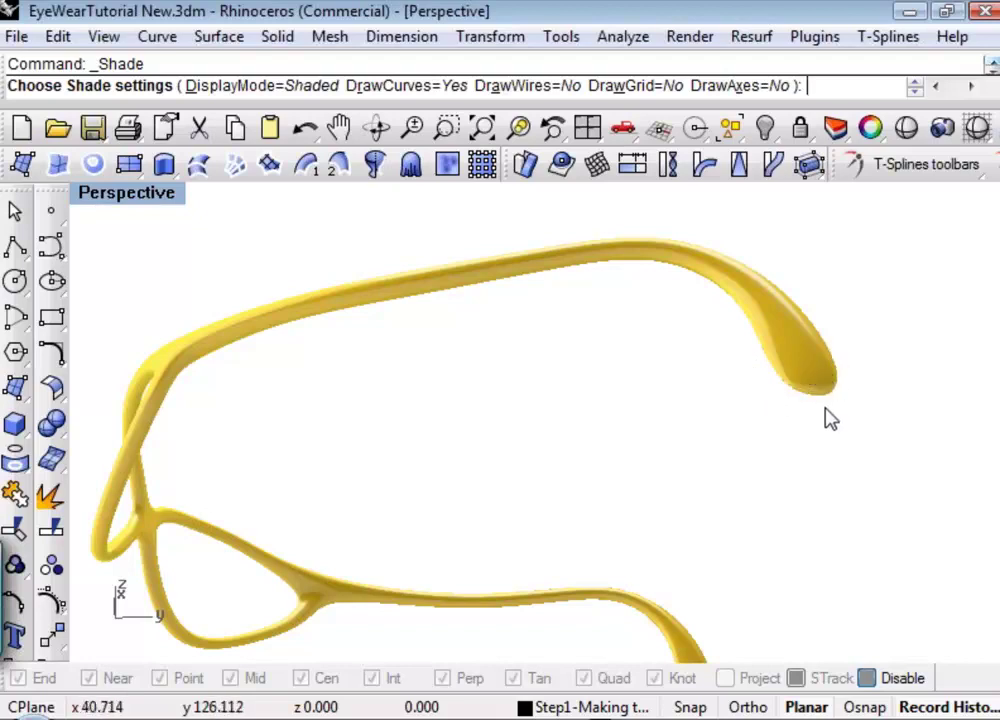
pyautogui.moveTo(822, 358); pyautogui.dragTo(563, 537, button='right')
pyautogui.keyDown('shift'); pyautogui.moveTo(508, 519); pyautogui.dragTo(534, 516, button='right'); pyautogui.keyUp('shift')
pyautogui.moveTo(342, 440); pyautogui.dragTo(510, 525, button='right')
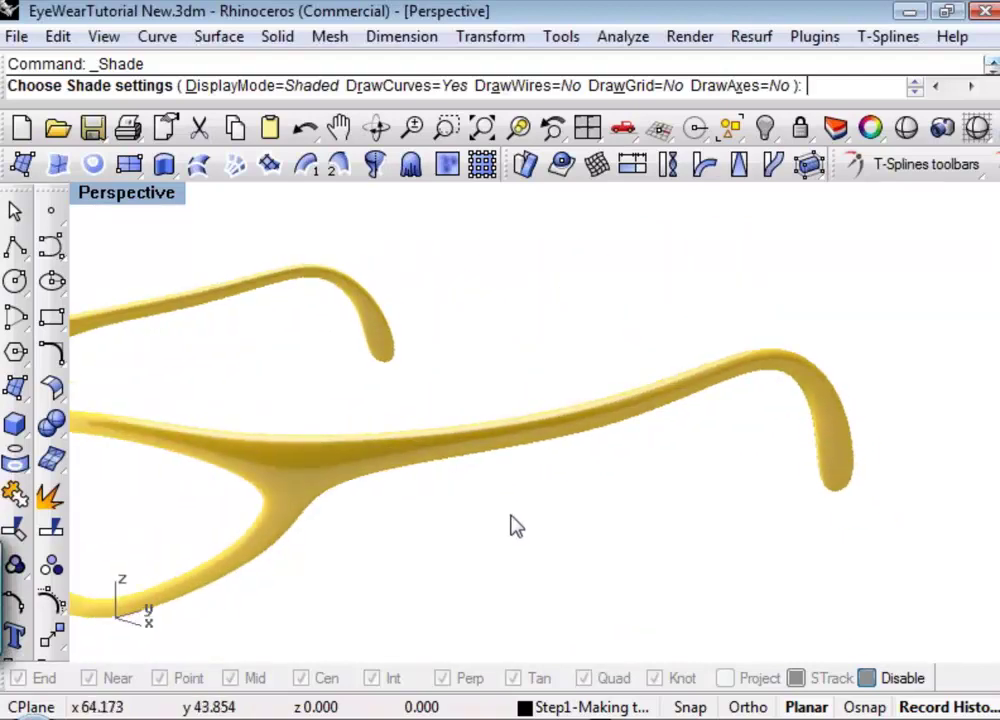
pyautogui.moveTo(591, 477)
pyautogui.keyDown('shift'); pyautogui.mouseDown(button='right')
pyautogui.moveTo(701, 440)
pyautogui.moveTo(714, 458)
pyautogui.moveTo(636, 424)
pyautogui.moveTo(663, 402)
pyautogui.moveTo(719, 457)
pyautogui.moveTo(716, 484)
pyautogui.moveTo(692, 509)
pyautogui.moveTo(719, 509)
pyautogui.moveTo(683, 520)
pyautogui.moveTo(677, 507)
pyautogui.moveTo(651, 569)
pyautogui.mouseUp(button='right'); pyautogui.keyUp('shift')
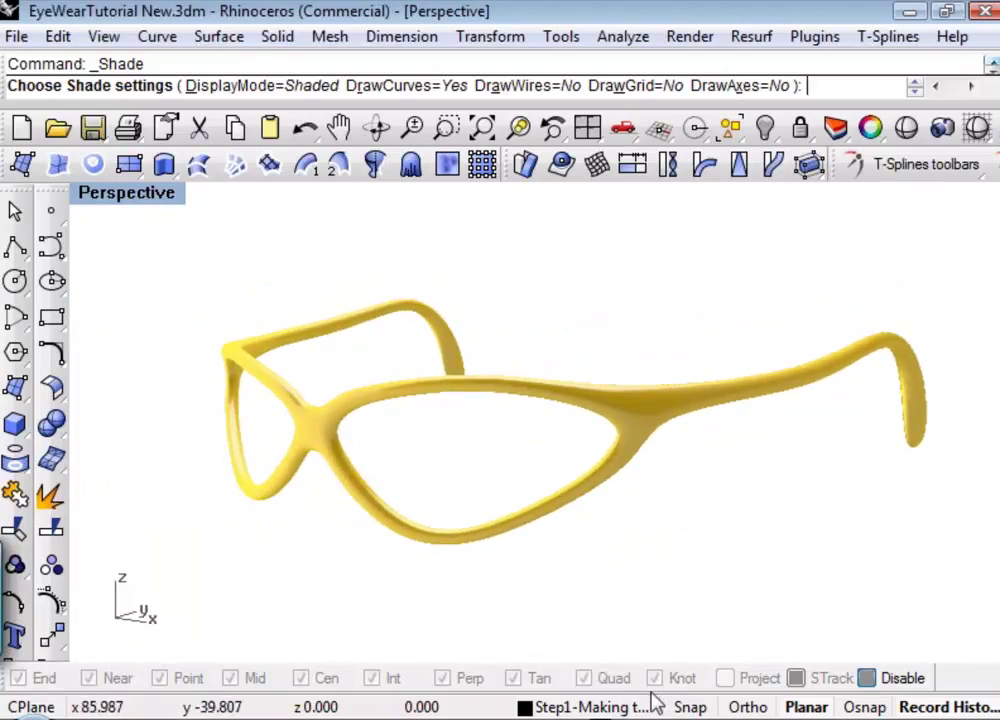
pyautogui.click(620, 708)
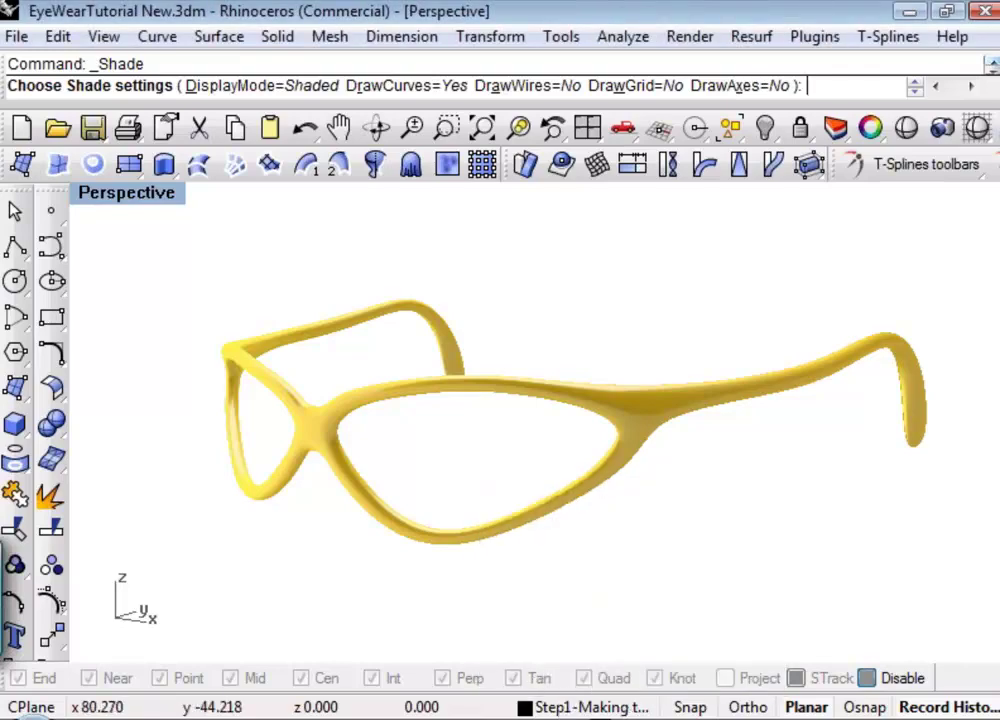
pyautogui.click(590, 708)
pyautogui.click(570, 708)
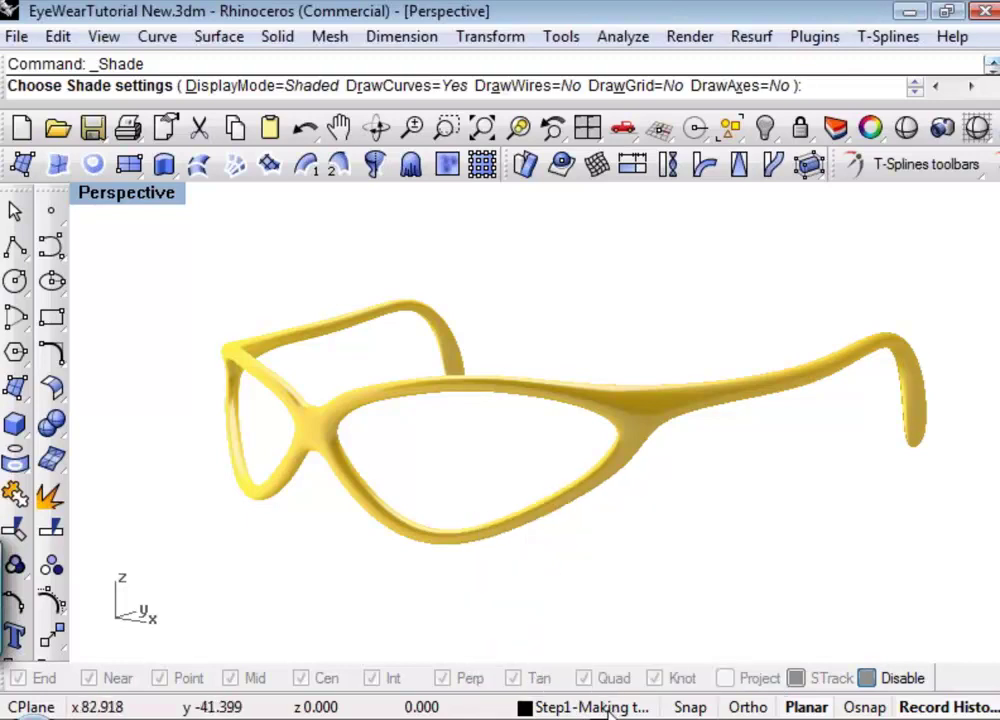
pyautogui.keyDown('shift'); pyautogui.moveTo(596, 580); pyautogui.dragTo(556, 555, button='right'); pyautogui.keyUp('shift')
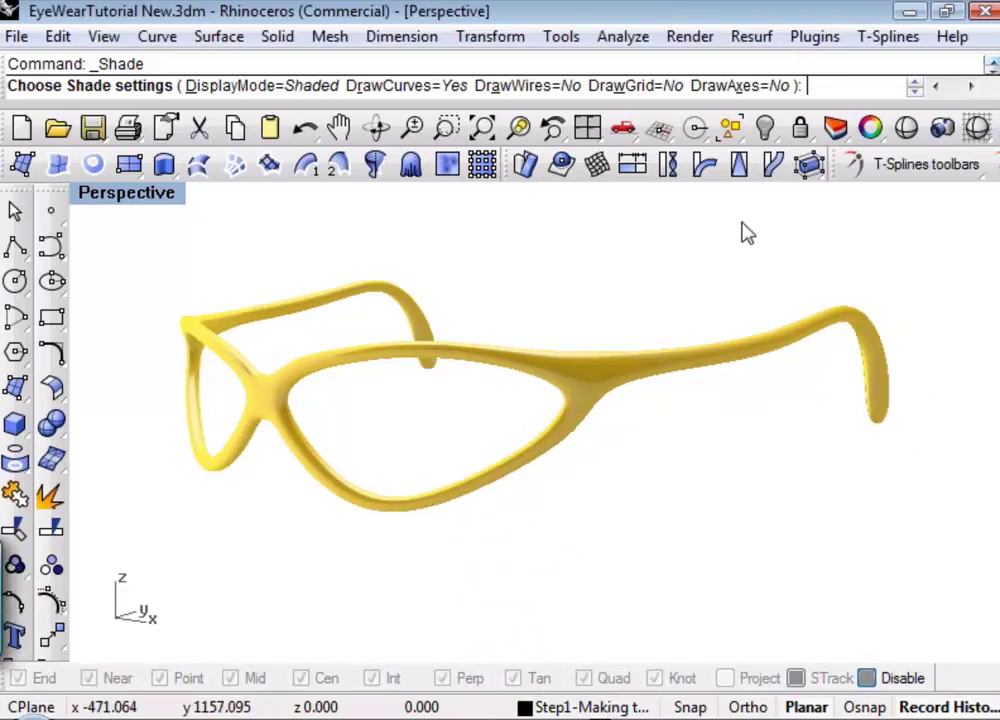
pyautogui.press('Return')
# Step: Turn on the ReferenceHead layer to show the head with the glasses, and close the layers list
pyautogui.press('F3')
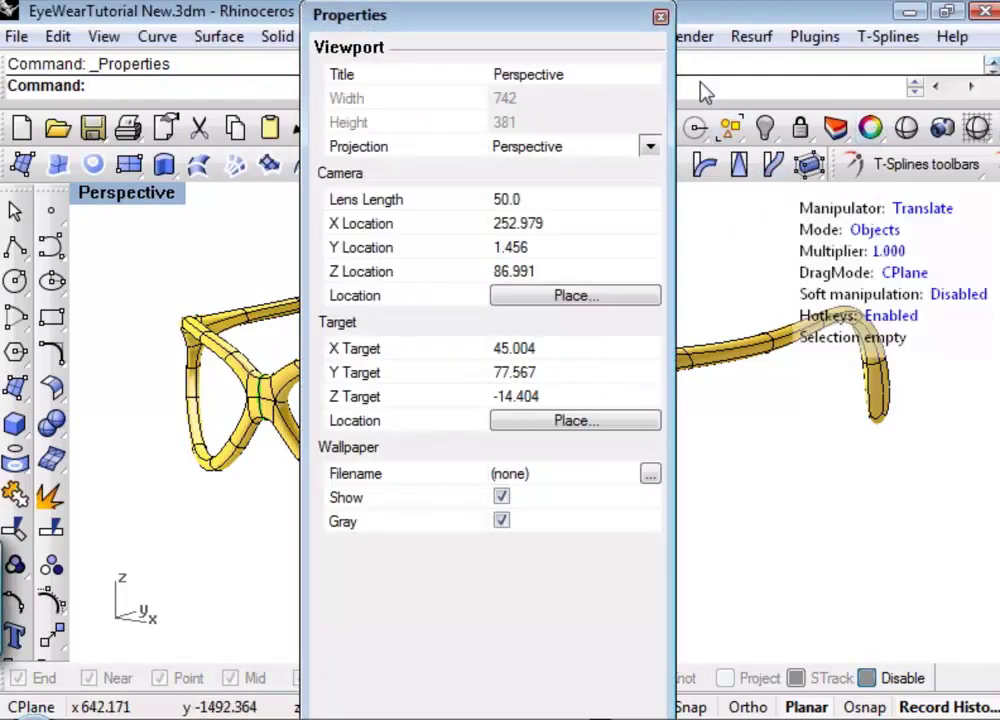
pyautogui.click(661, 17)
pyautogui.click(836, 129)
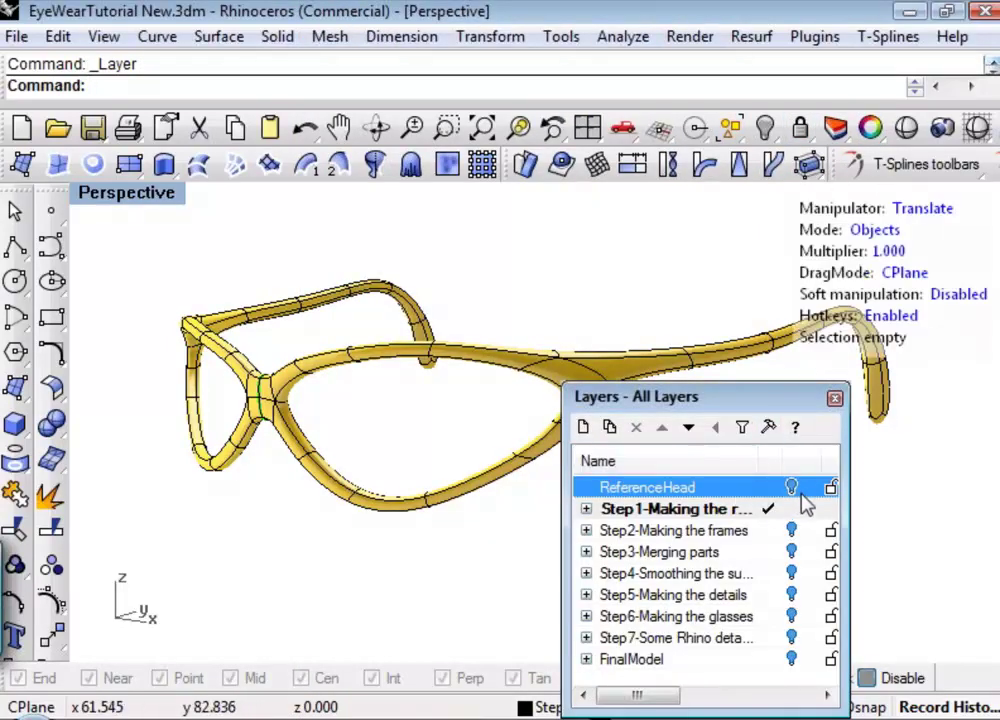
pyautogui.click(791, 487)
pyautogui.click(835, 400)
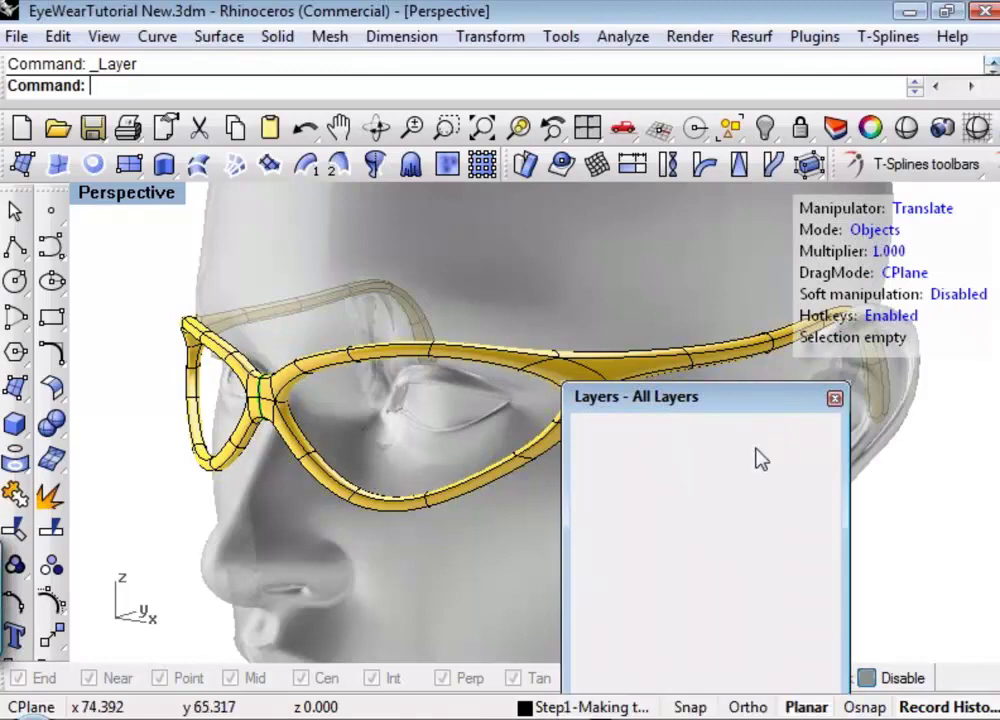
# Step: Move an edge loop on the temple arm near the ear slightly inward along X to fit the reference head
pyautogui.moveTo(607, 509); pyautogui.dragTo(160, 524, button='right')
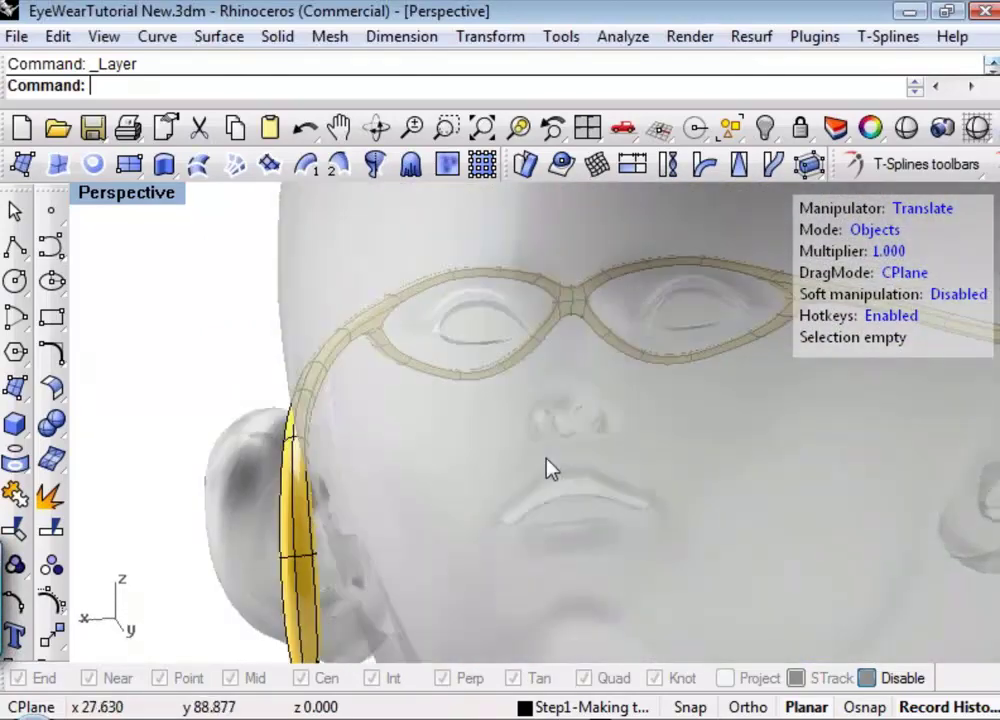
pyautogui.moveTo(520, 472); pyautogui.dragTo(267, 477, button='right')
pyautogui.scroll(5, 344, 301)
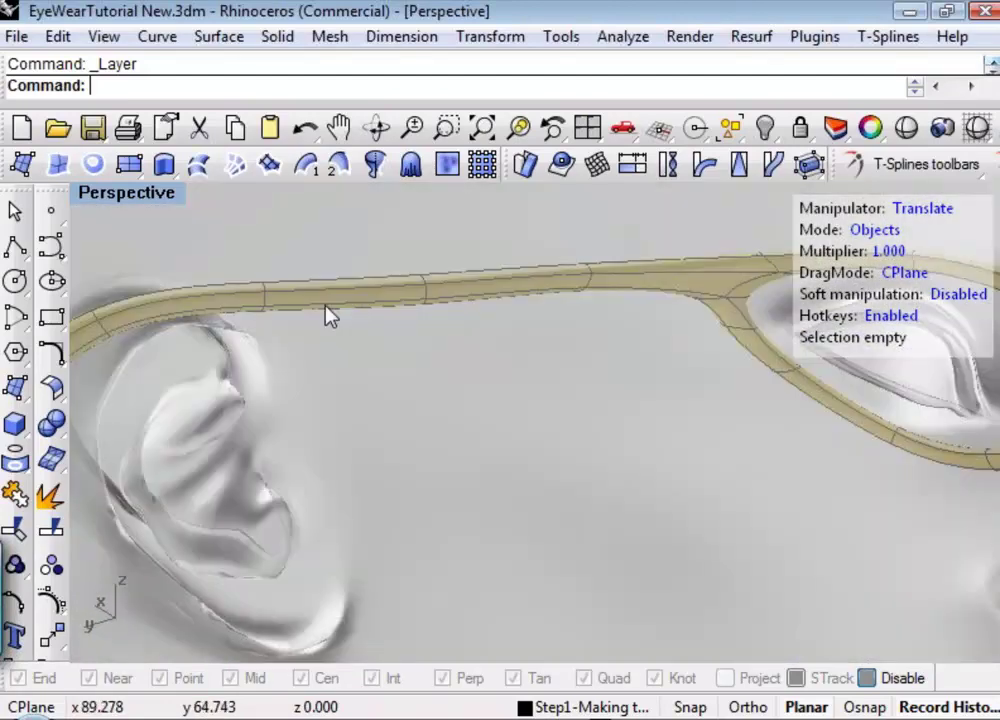
pyautogui.moveTo(330, 316)
pyautogui.mouseDown(button='right')
pyautogui.moveTo(373, 382)
pyautogui.moveTo(420, 393)
pyautogui.moveTo(703, 386)
pyautogui.moveTo(673, 363)
pyautogui.moveTo(634, 355)
pyautogui.moveTo(684, 374)
pyautogui.mouseUp(button='right')
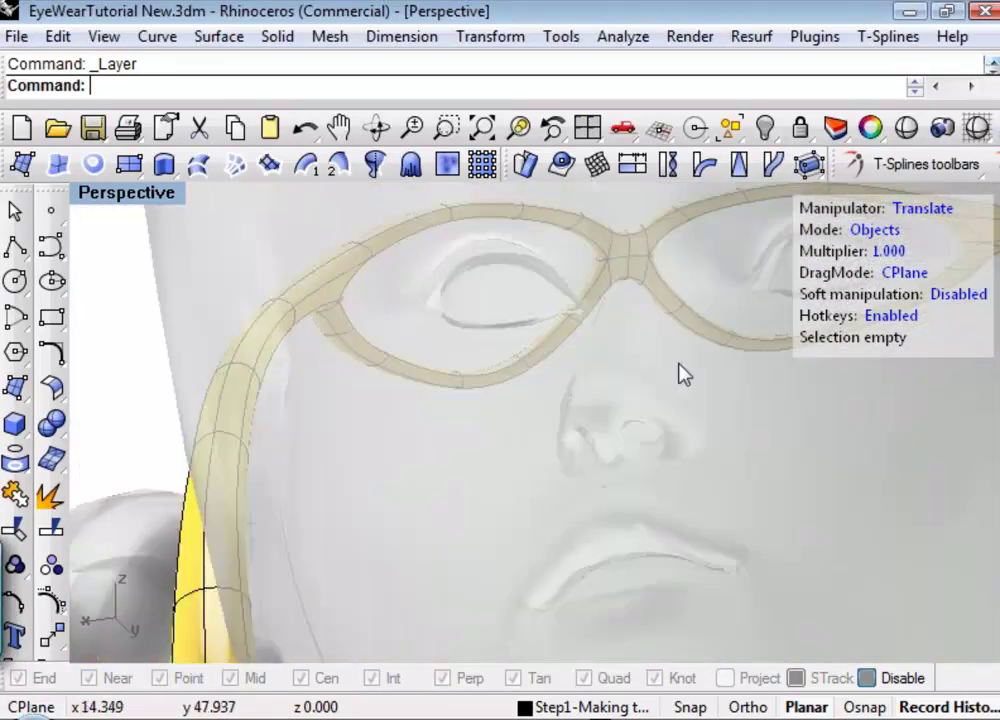
pyautogui.keyDown('shift'); pyautogui.moveTo(566, 445); pyautogui.dragTo(494, 430, button='right'); pyautogui.keyUp('shift')
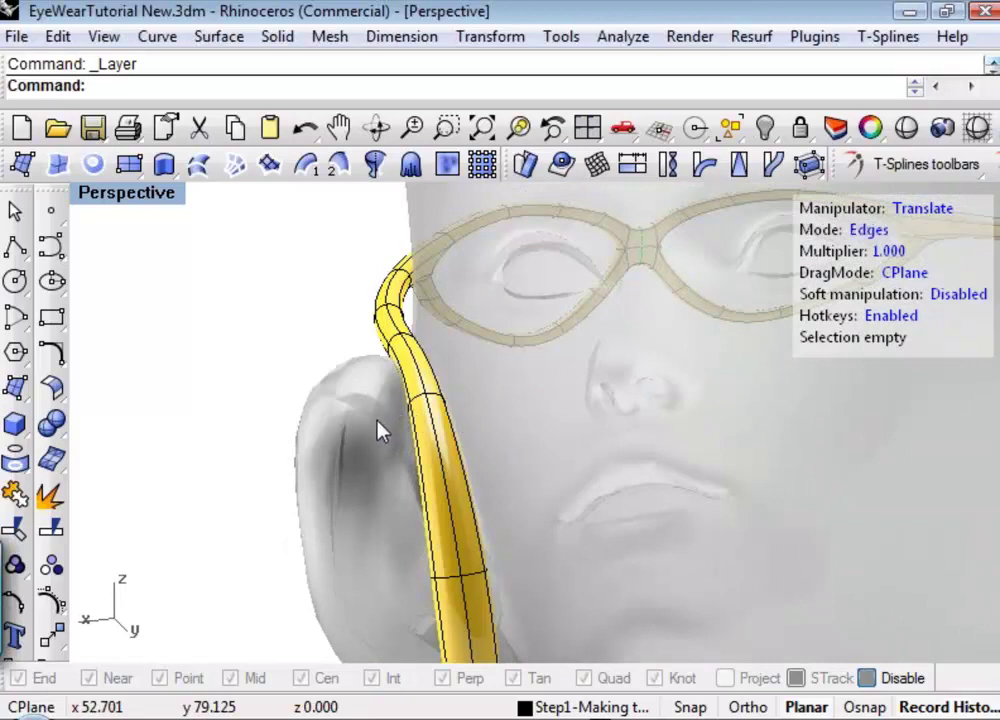
pyautogui.moveTo(496, 376); pyautogui.dragTo(495, 374)
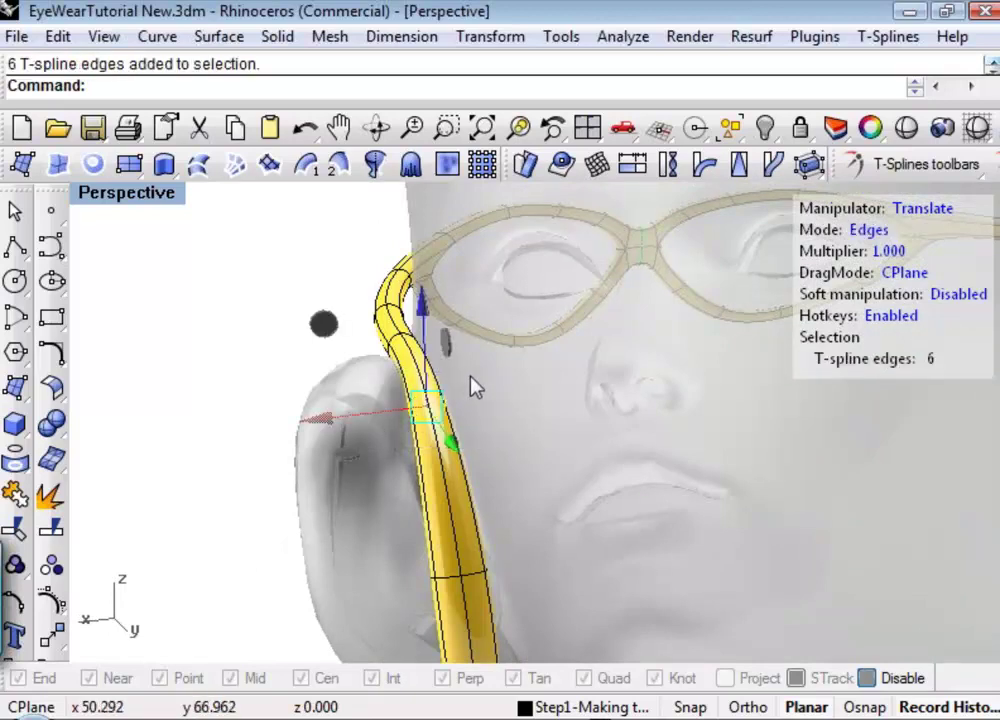
pyautogui.moveTo(307, 416); pyautogui.dragTo(315, 417)
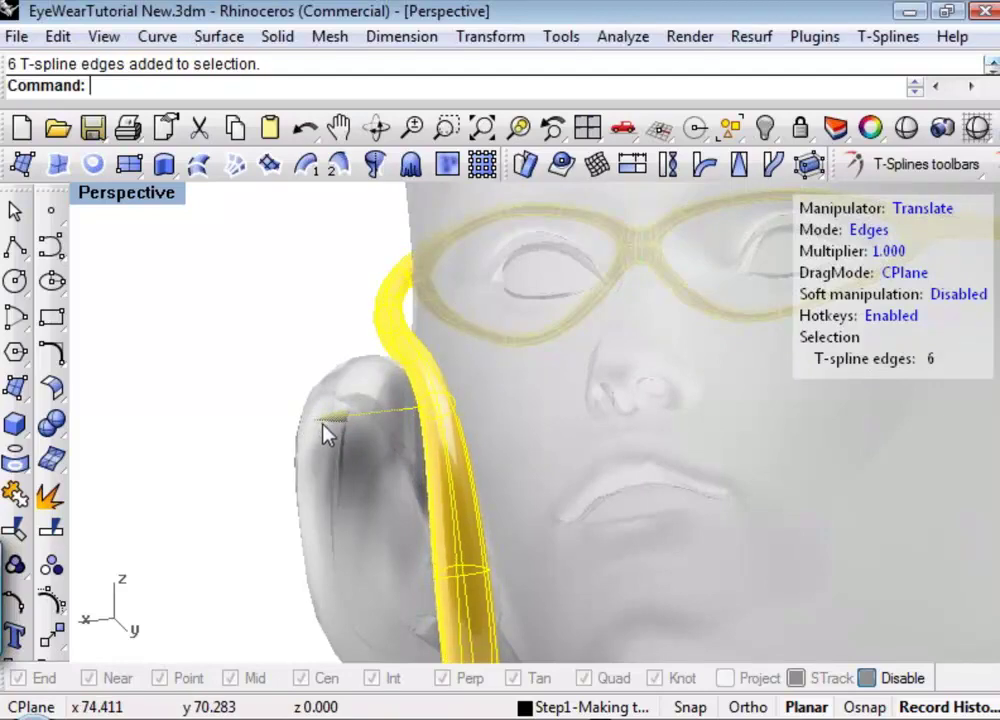
pyautogui.scroll(-2, 580, 463)
pyautogui.keyDown('shift'); pyautogui.moveTo(482, 446); pyautogui.dragTo(408, 469, button='right'); pyautogui.keyUp('shift')
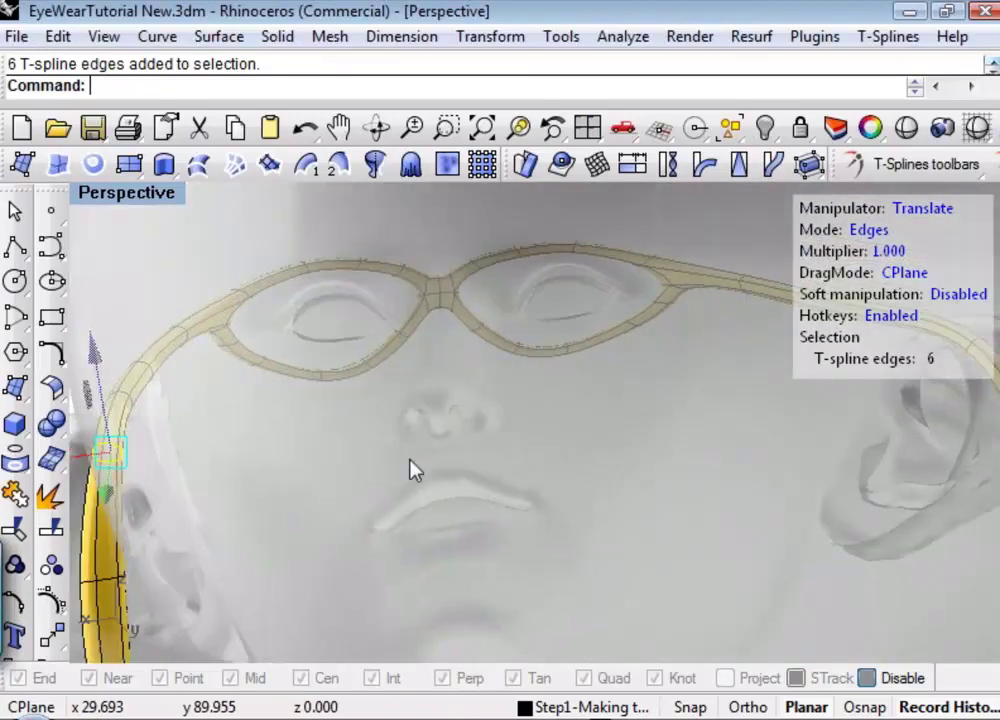
pyautogui.scroll(-3, 408, 469)
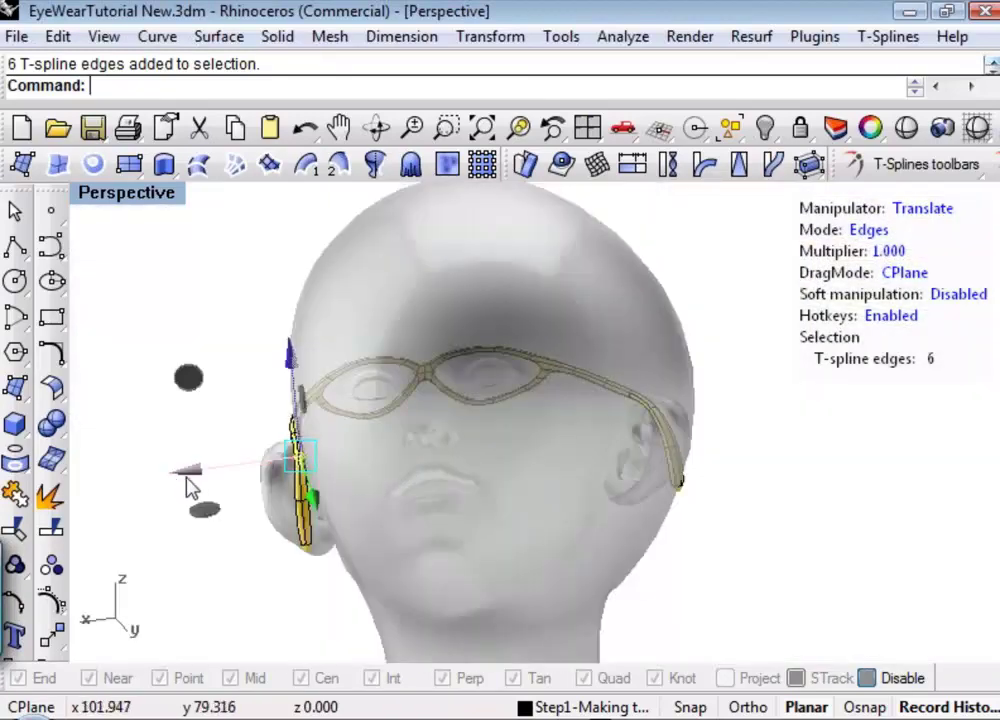
pyautogui.moveTo(192, 484); pyautogui.dragTo(191, 488)
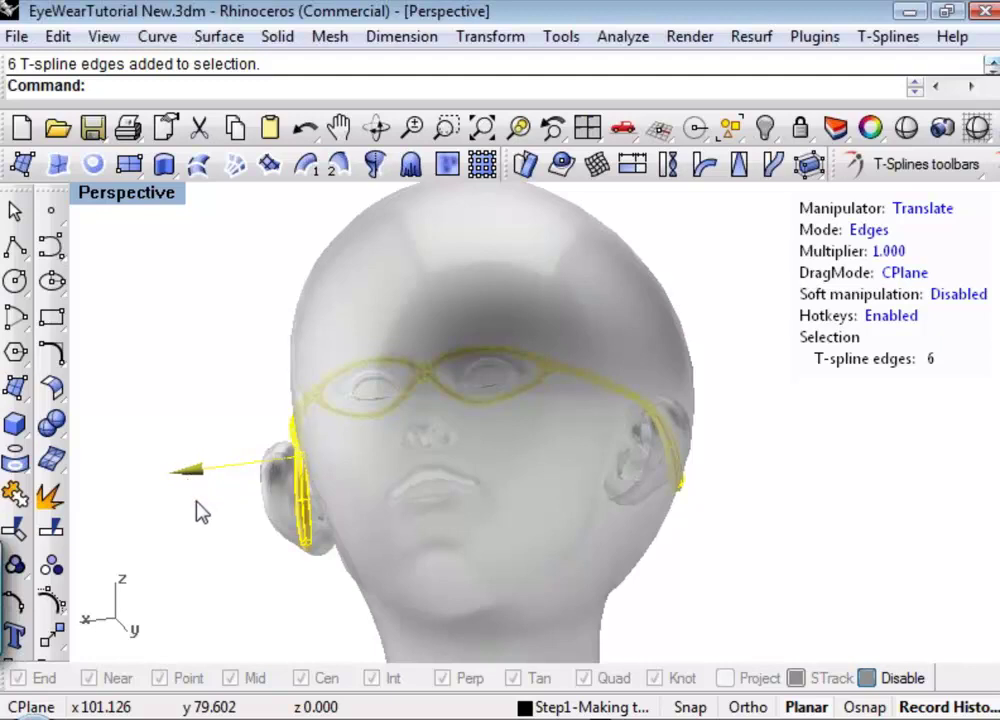
# Step: Move the edges at the ear end of the temple arm inward along X, closer to the reference head
pyautogui.click(252, 581)
pyautogui.moveTo(283, 584); pyautogui.dragTo(345, 498)
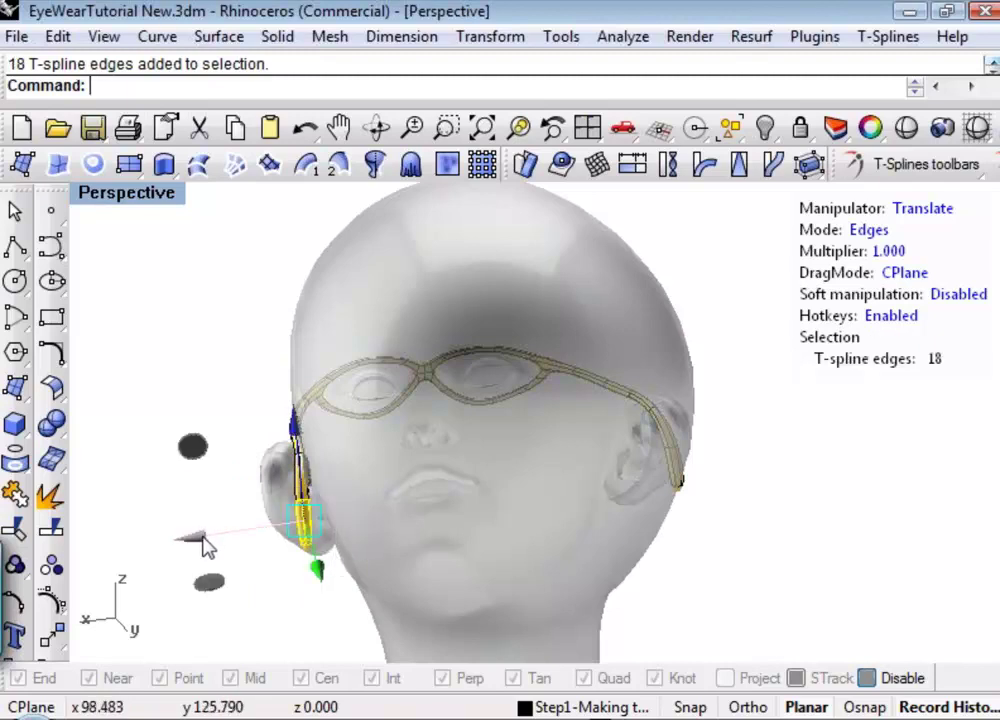
pyautogui.moveTo(203, 545)
pyautogui.mouseDown()
pyautogui.moveTo(214, 547)
pyautogui.moveTo(210, 537)
pyautogui.moveTo(214, 551)
pyautogui.mouseUp()
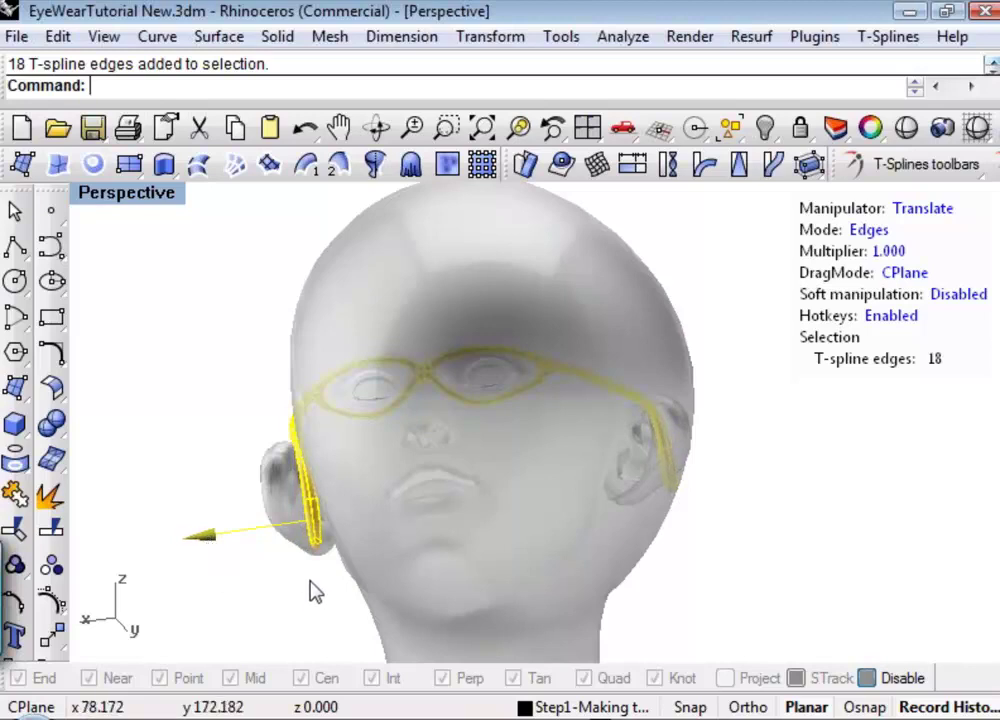
pyautogui.moveTo(286, 571); pyautogui.dragTo(346, 522)
pyautogui.moveTo(200, 556); pyautogui.dragTo(201, 453)
pyautogui.click(183, 490)
# Step: Examine how the frame, nose bridge and temple arm fit the reference head from the side and front
pyautogui.moveTo(290, 553); pyautogui.dragTo(627, 478, button='right')
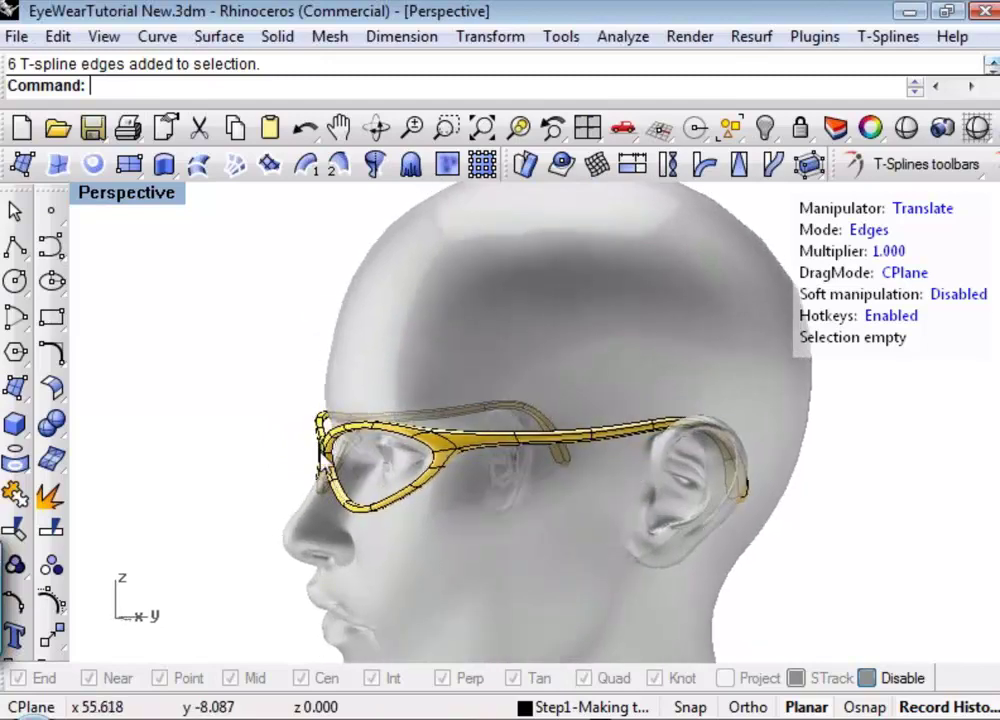
pyautogui.scroll(4, 340, 470)
pyautogui.scroll(2, 340, 465)
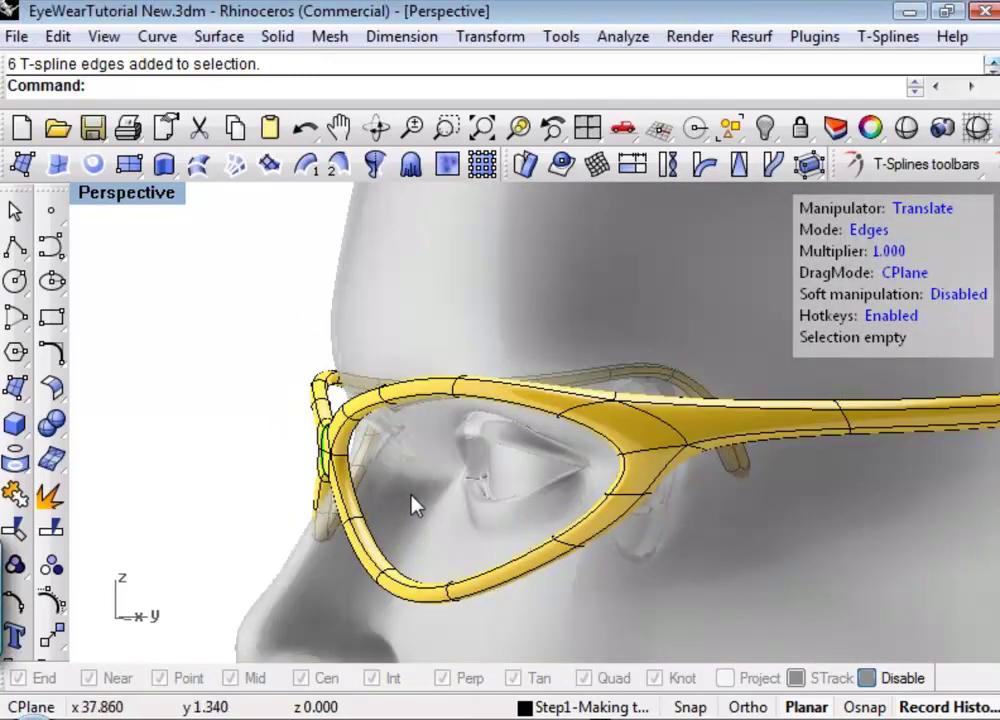
pyautogui.keyDown('shift'); pyautogui.moveTo(411, 470); pyautogui.dragTo(476, 496, button='right'); pyautogui.keyUp('shift')
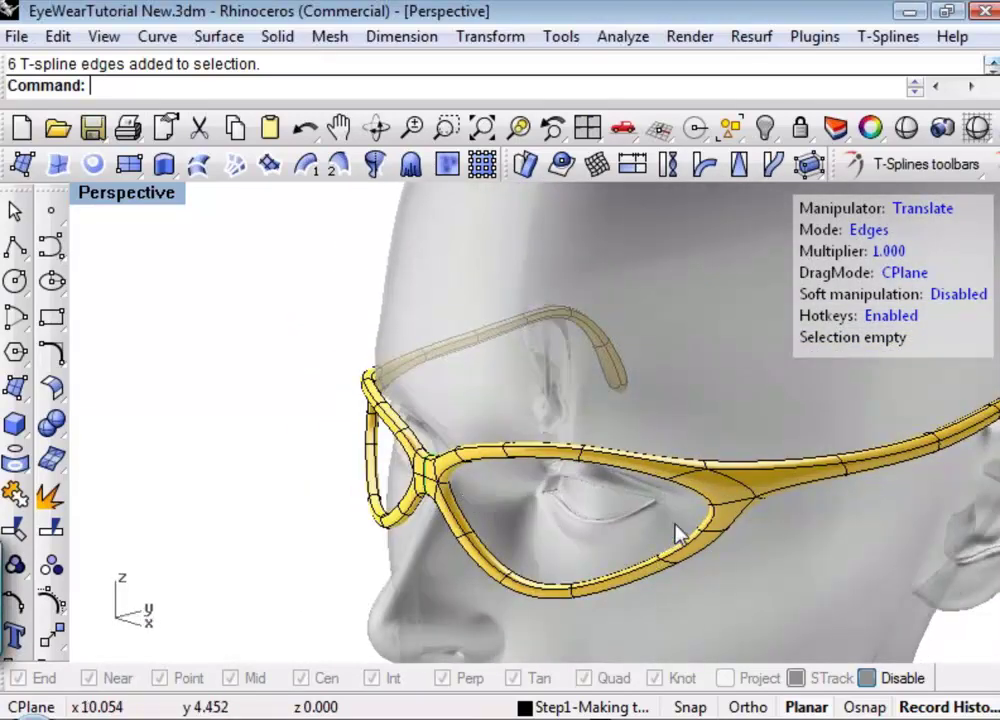
pyautogui.scroll(2, 443, 480)
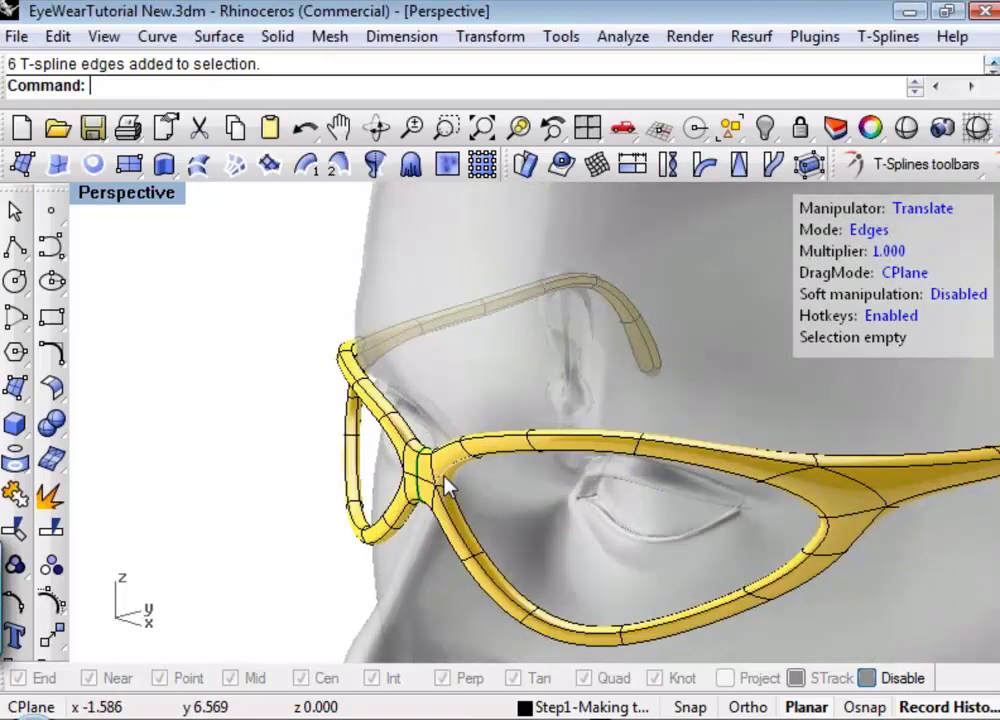
pyautogui.scroll(3, 440, 480)
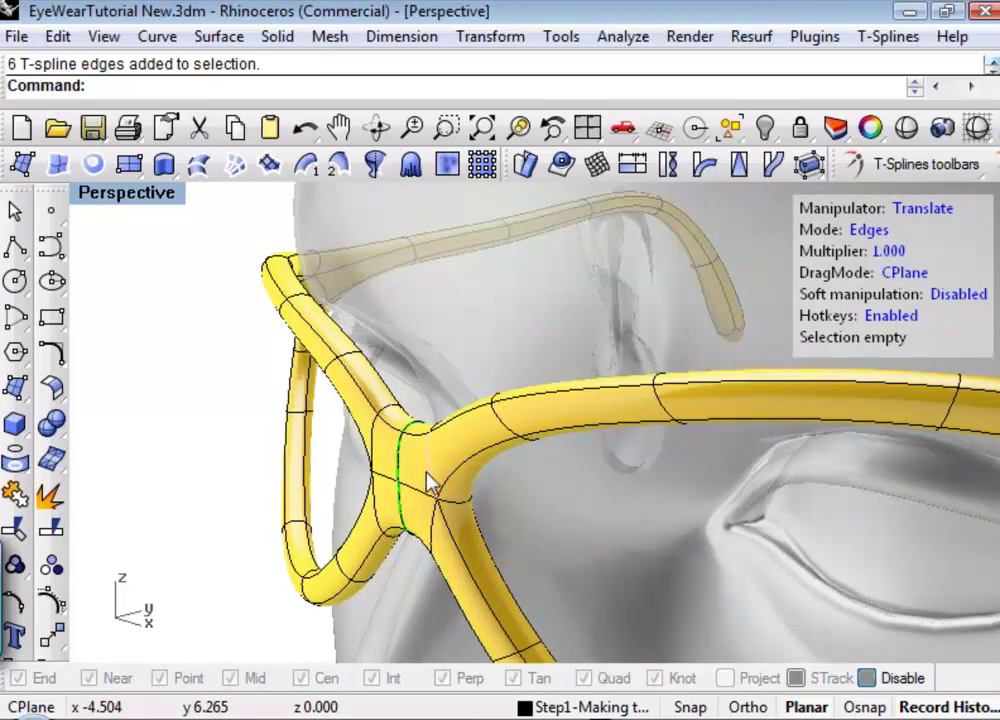
pyautogui.scroll(-2, 497, 508)
pyautogui.scroll(-2, 505, 515)
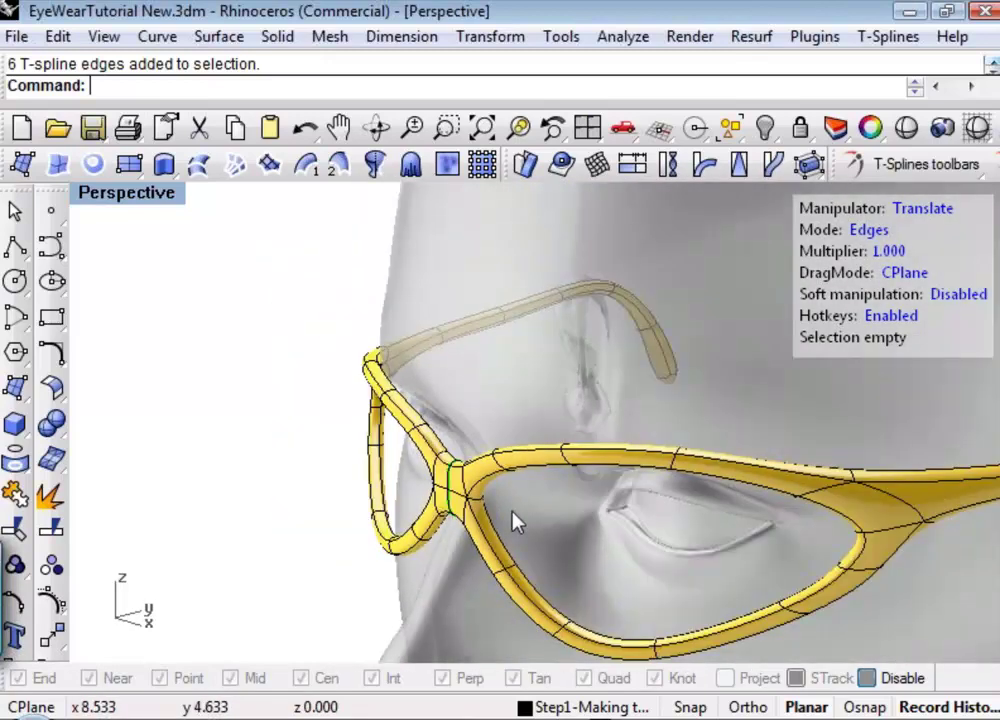
pyautogui.keyDown('shift'); pyautogui.moveTo(576, 549); pyautogui.dragTo(500, 504, button='right'); pyautogui.keyUp('shift')
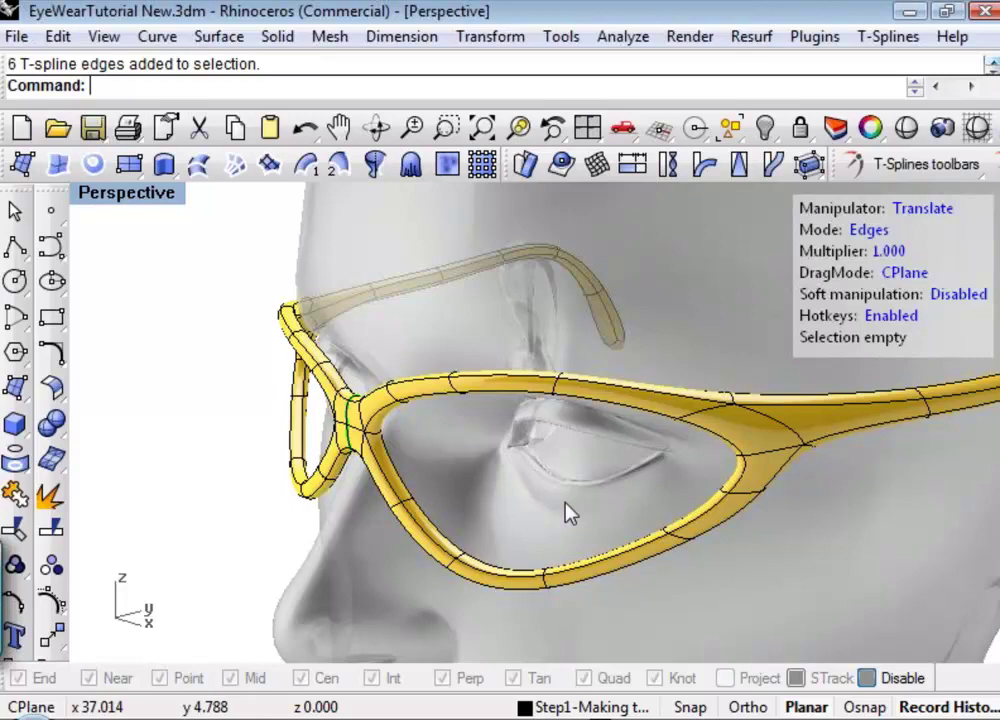
pyautogui.keyDown('shift'); pyautogui.moveTo(590, 490); pyautogui.dragTo(535, 482, button='right'); pyautogui.keyUp('shift')
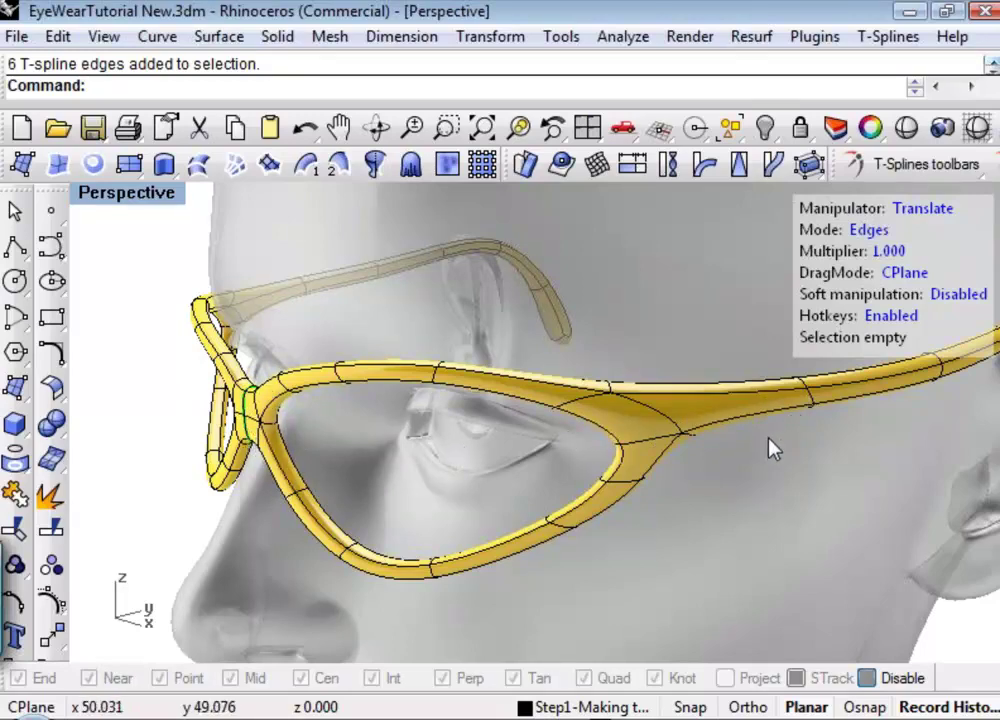
# Step: Move the inner lower edge of the lens rim beside the nose along Y, closer to the reference face
pyautogui.moveTo(695, 443)
pyautogui.keyDown('shift'); pyautogui.mouseDown(button='right')
pyautogui.moveTo(676, 451)
pyautogui.moveTo(681, 460)
pyautogui.mouseUp(button='right'); pyautogui.keyUp('shift')
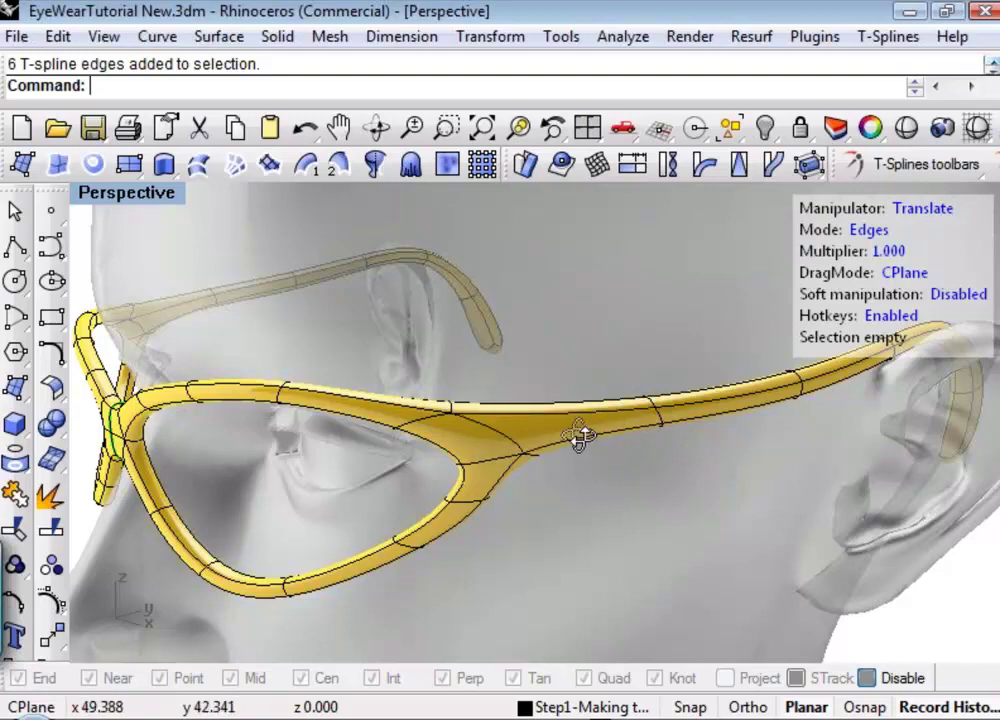
pyautogui.moveTo(580, 440); pyautogui.dragTo(636, 439, button='right')
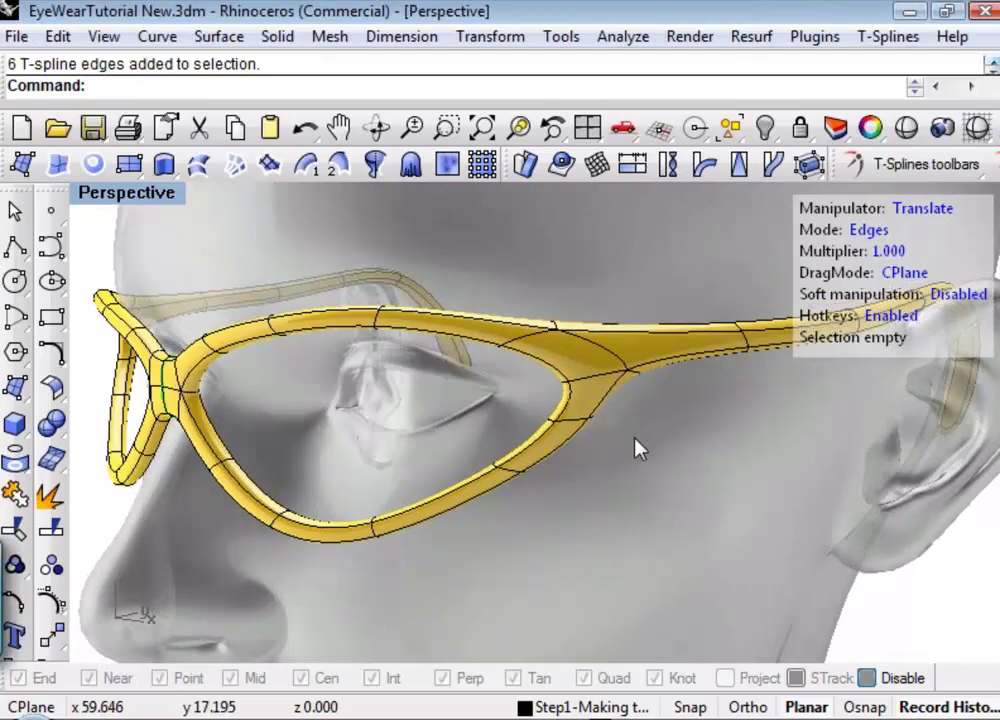
pyautogui.moveTo(598, 484); pyautogui.dragTo(504, 560, button='right')
pyautogui.moveTo(330, 446); pyautogui.dragTo(346, 408, button='right')
pyautogui.scroll(2, 300, 437)
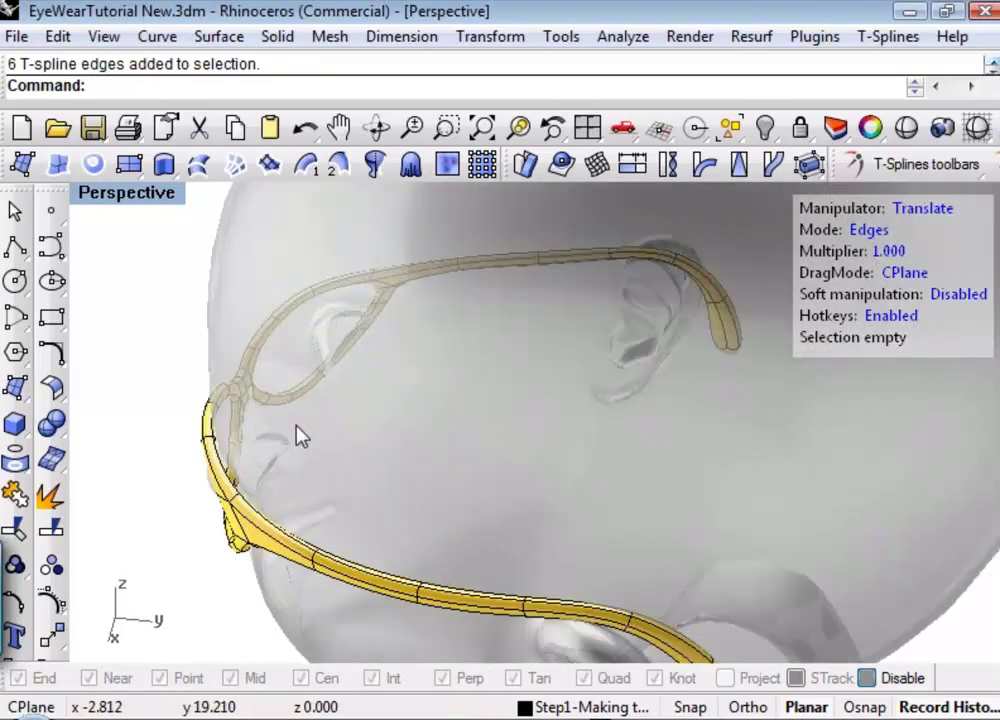
pyautogui.scroll(5, 300, 437)
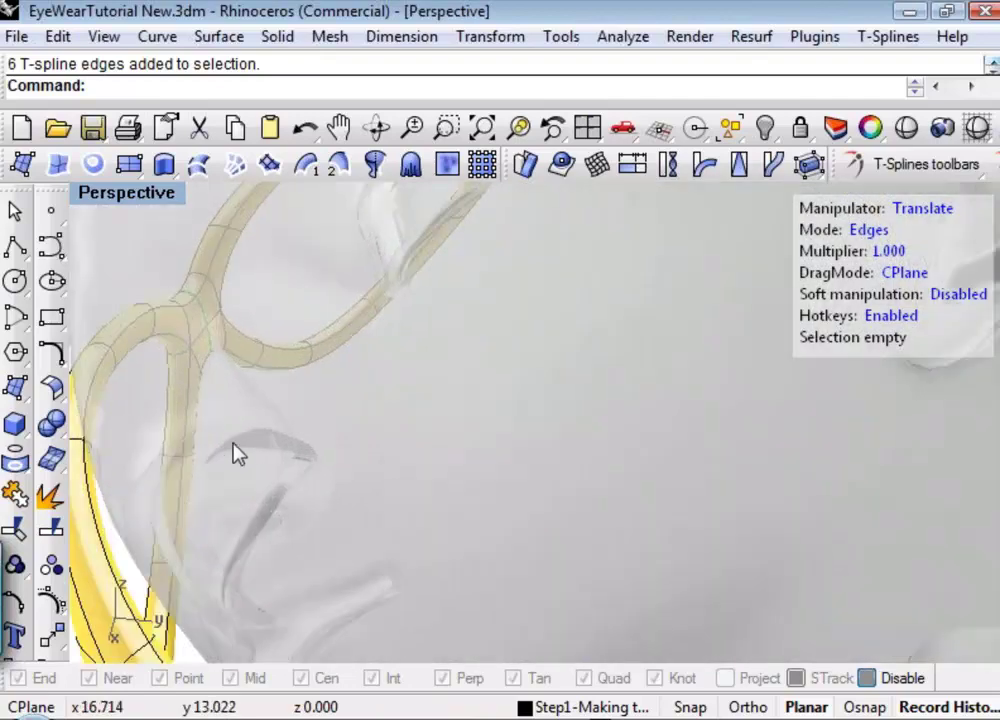
pyautogui.scroll(2, 237, 453)
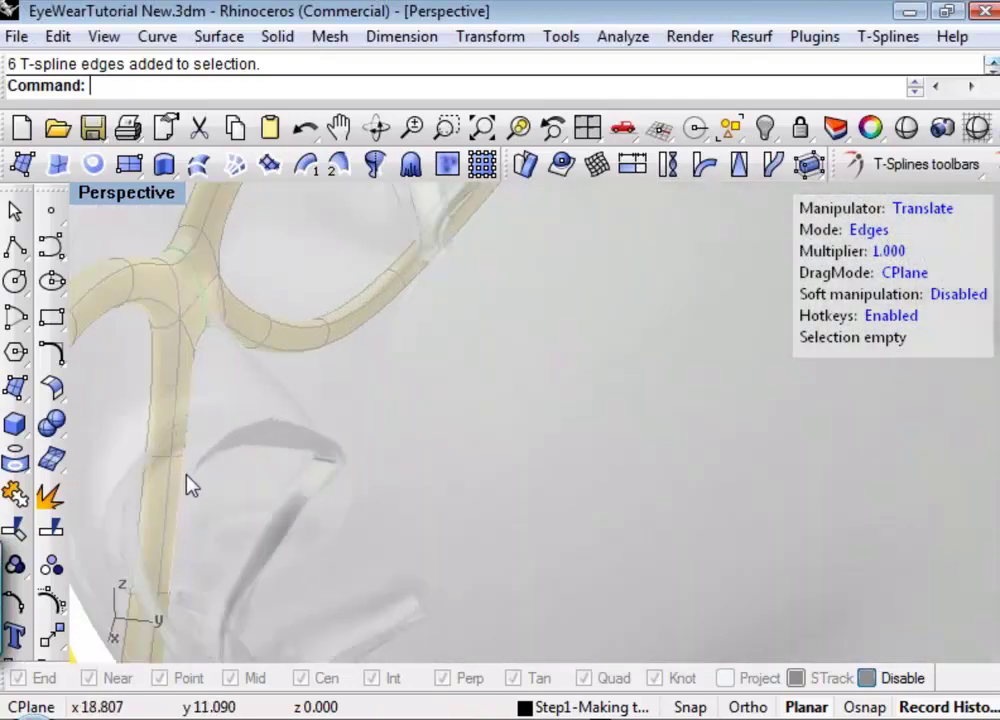
pyautogui.click(192, 488)
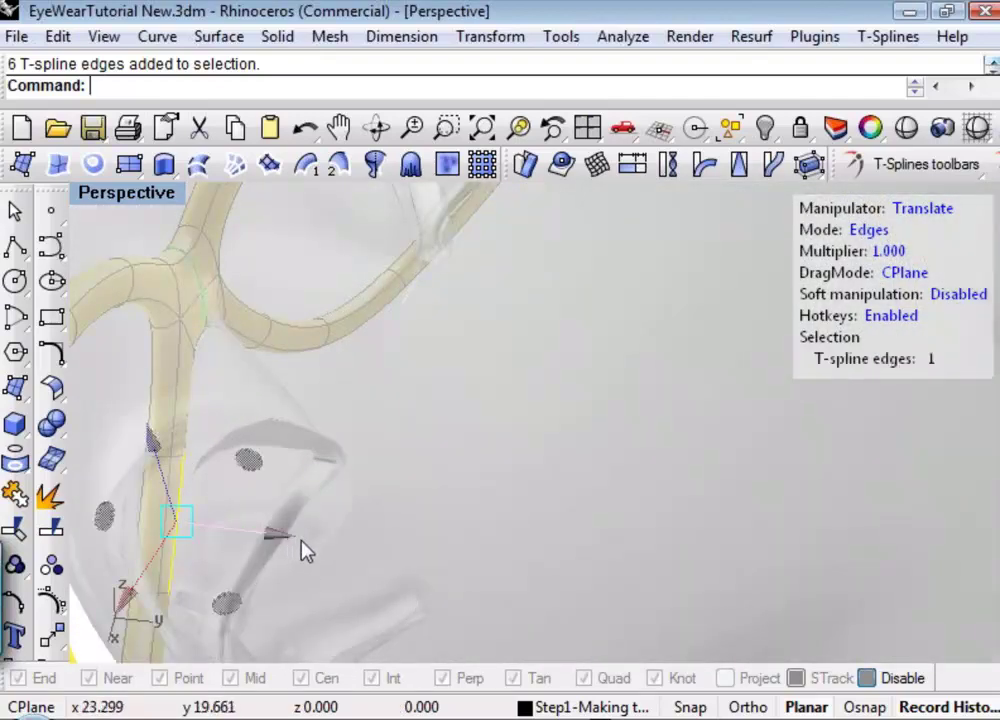
pyautogui.moveTo(302, 542); pyautogui.dragTo(331, 550)
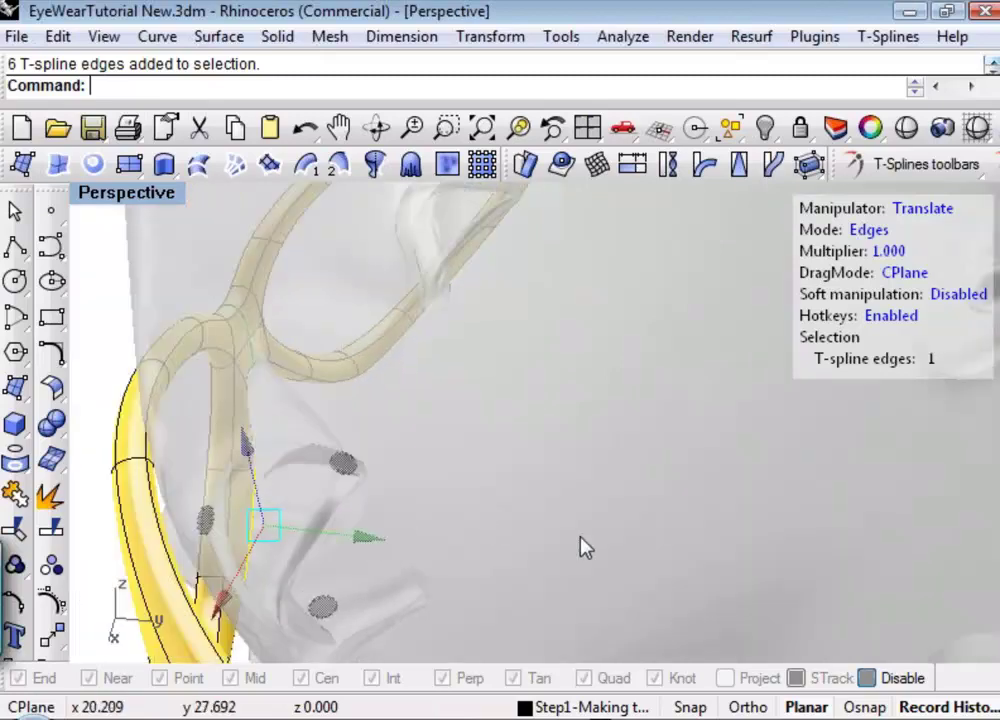
# Step: Shift the same rim edge slightly along X toward the side of the nose
pyautogui.moveTo(585, 547); pyautogui.dragTo(250, 470, button='right')
pyautogui.scroll(4, 525, 420)
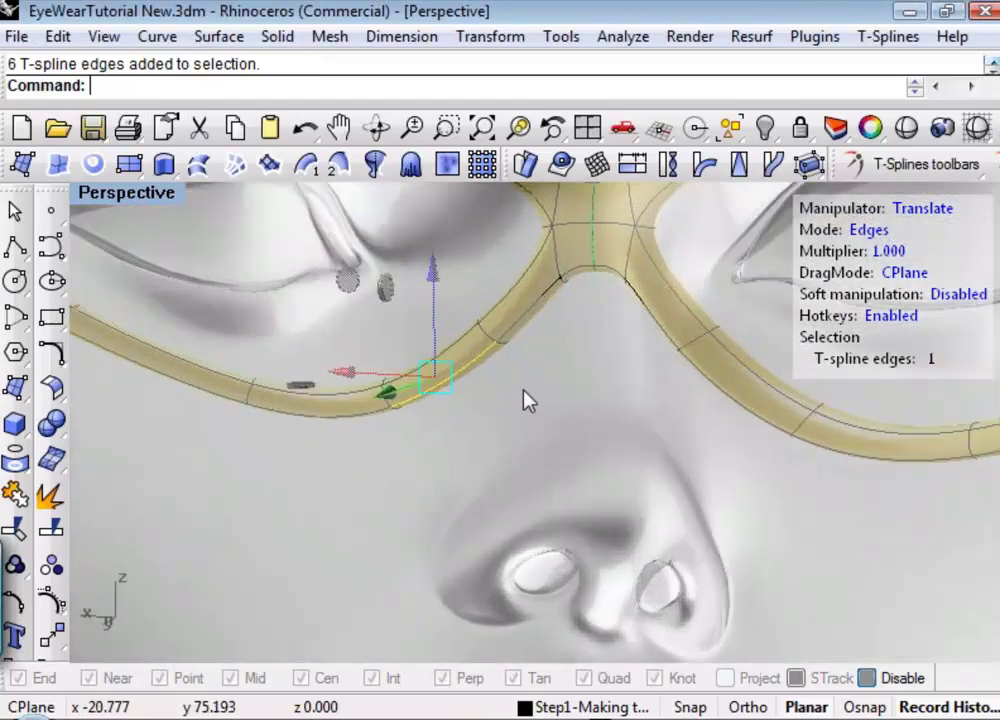
pyautogui.moveTo(437, 395); pyautogui.dragTo(420, 460, button='right')
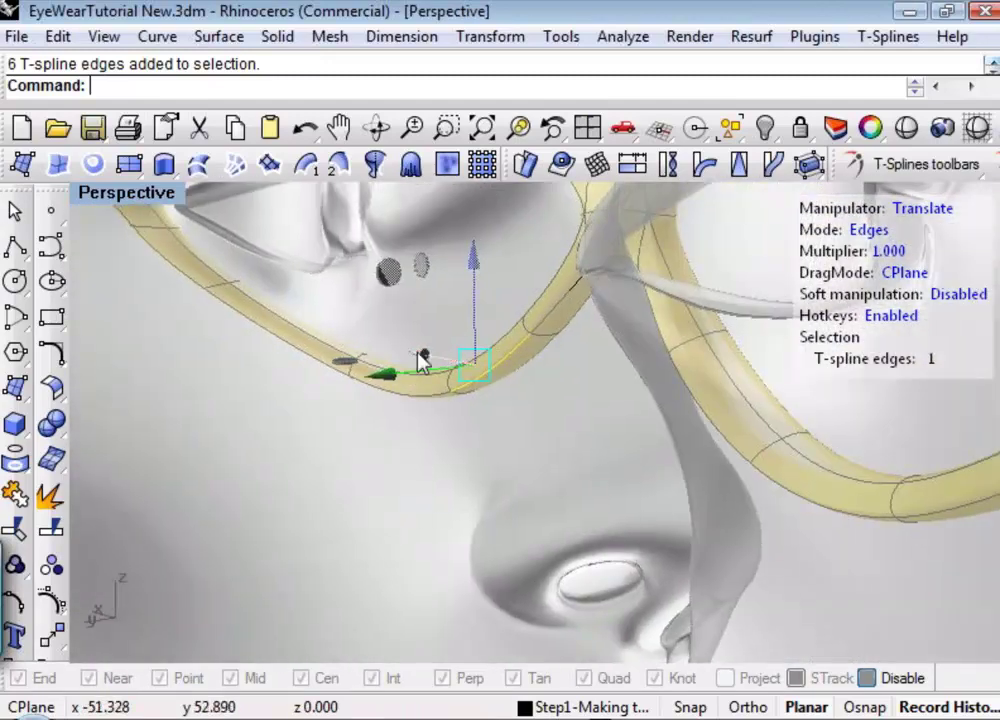
pyautogui.moveTo(426, 351); pyautogui.dragTo(450, 354)
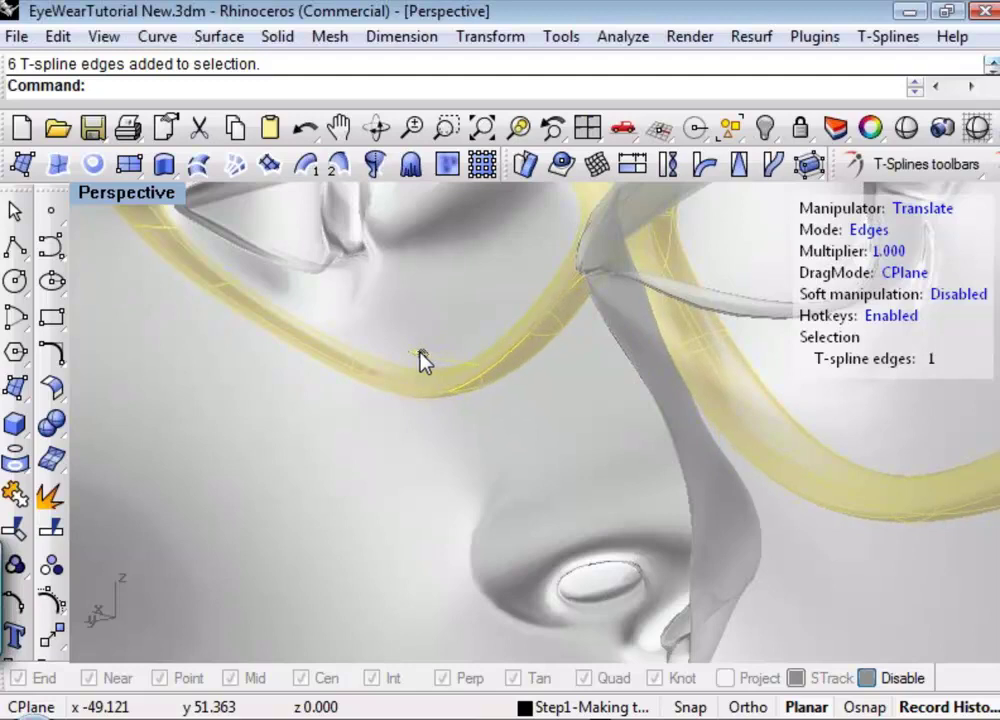
# Step: Move the adjoining short edge on the underside of the rim along X toward the nose and fine-tune its Y position
pyautogui.click(480, 409)
pyautogui.click(471, 415)
pyautogui.click(450, 400)
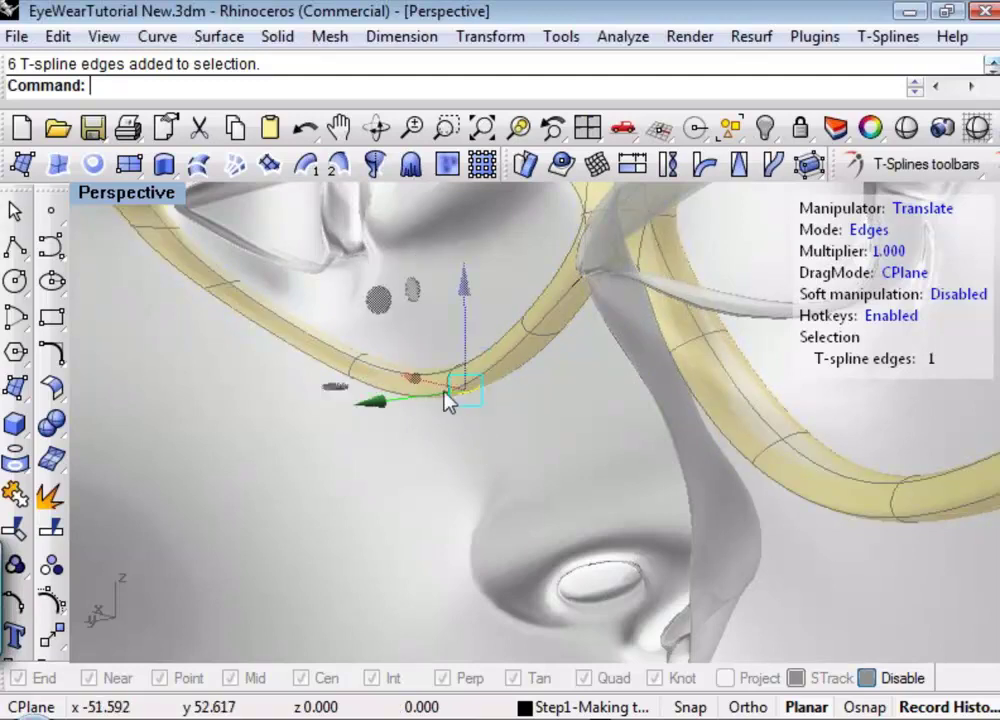
pyautogui.moveTo(418, 379); pyautogui.dragTo(428, 382)
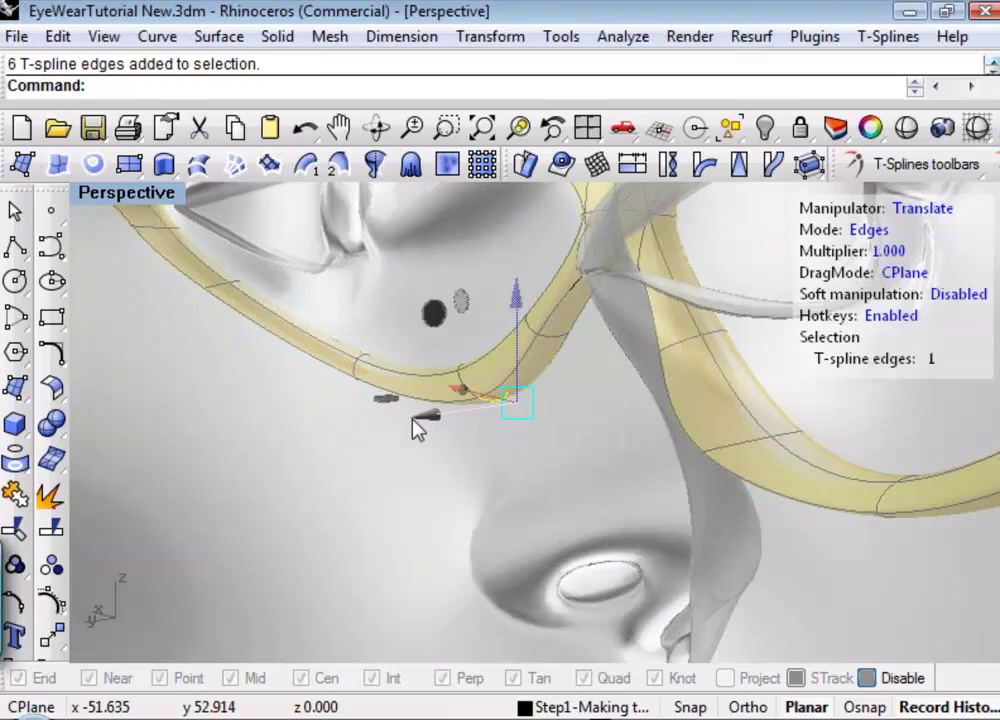
pyautogui.moveTo(417, 428)
pyautogui.mouseDown()
pyautogui.moveTo(408, 426)
pyautogui.moveTo(430, 430)
pyautogui.mouseUp()
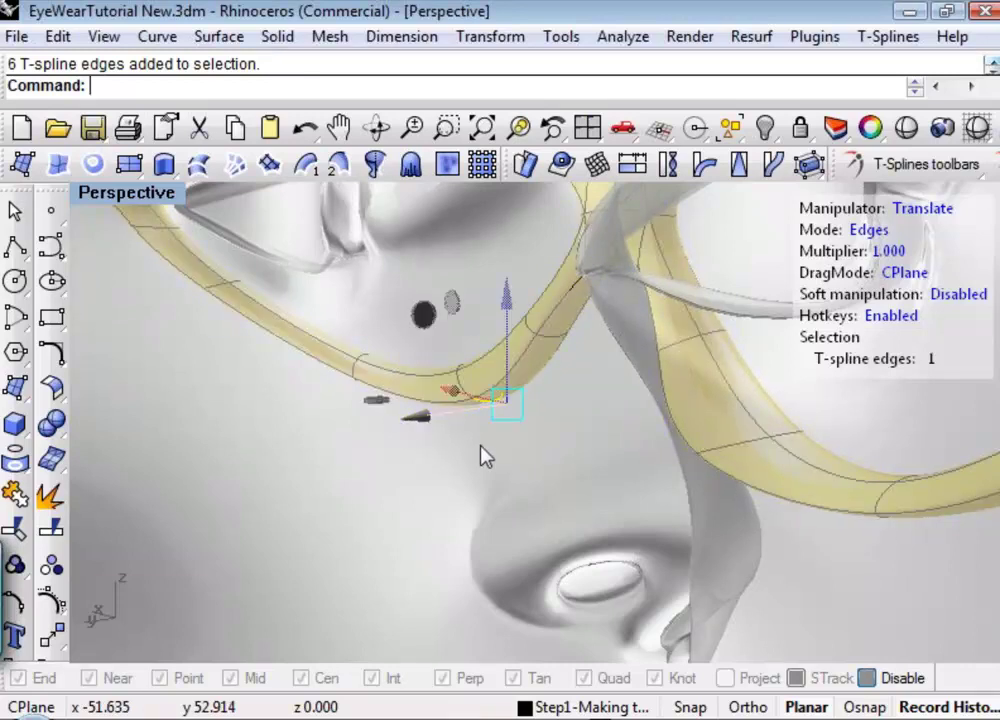
# Step: Lower the top edge of the nose bridge slightly along Z, and clear the edge selection
pyautogui.scroll(-1, 481, 447)
pyautogui.scroll(-2, 441, 472)
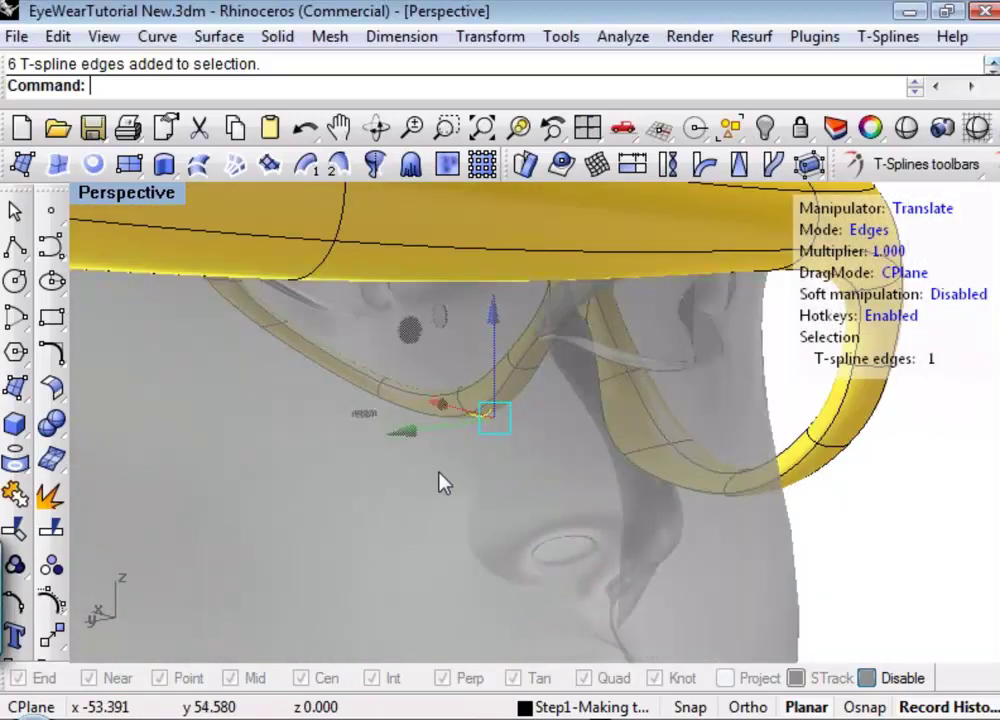
pyautogui.moveTo(303, 488); pyautogui.dragTo(830, 469, button='right')
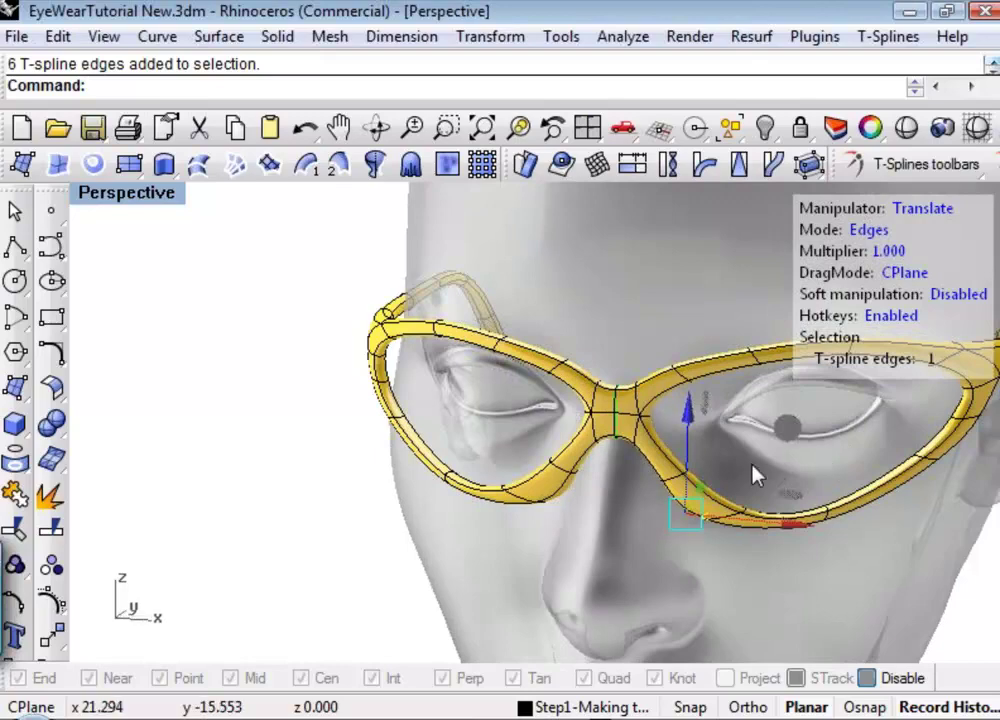
pyautogui.keyDown('shift'); pyautogui.moveTo(665, 435); pyautogui.dragTo(515, 400, button='right'); pyautogui.keyUp('shift')
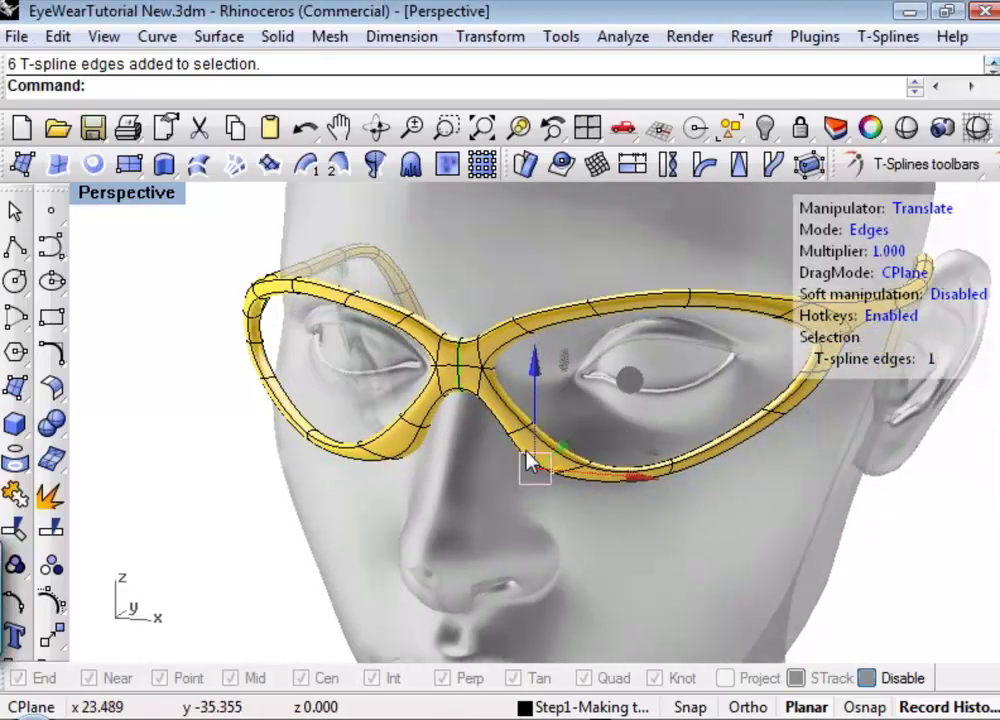
pyautogui.scroll(3, 445, 366)
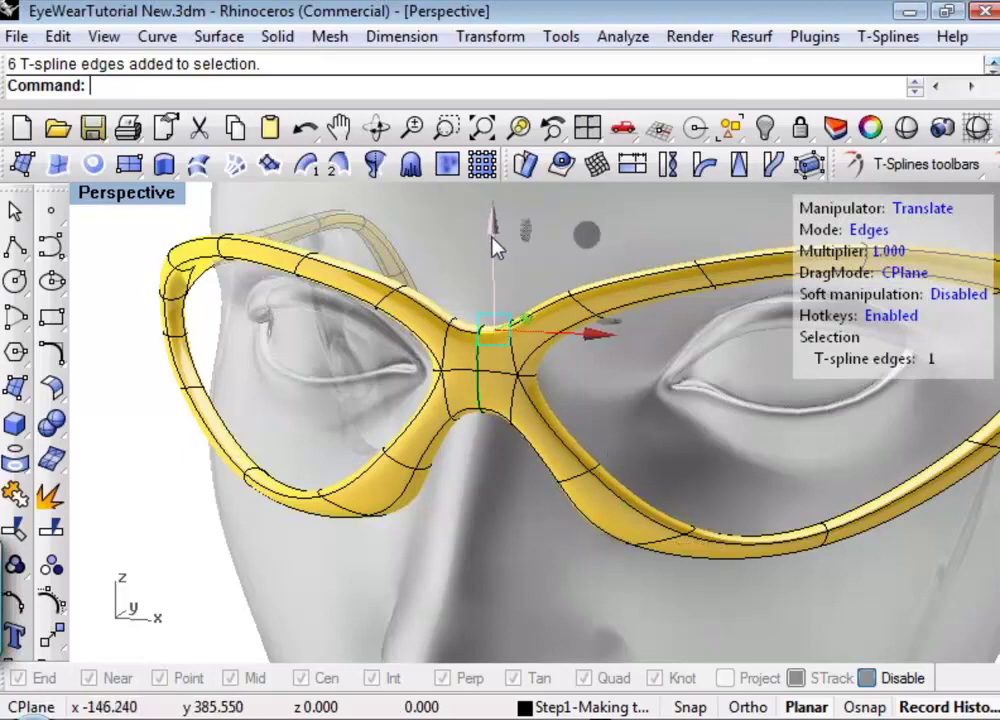
pyautogui.moveTo(493, 248); pyautogui.dragTo(496, 253)
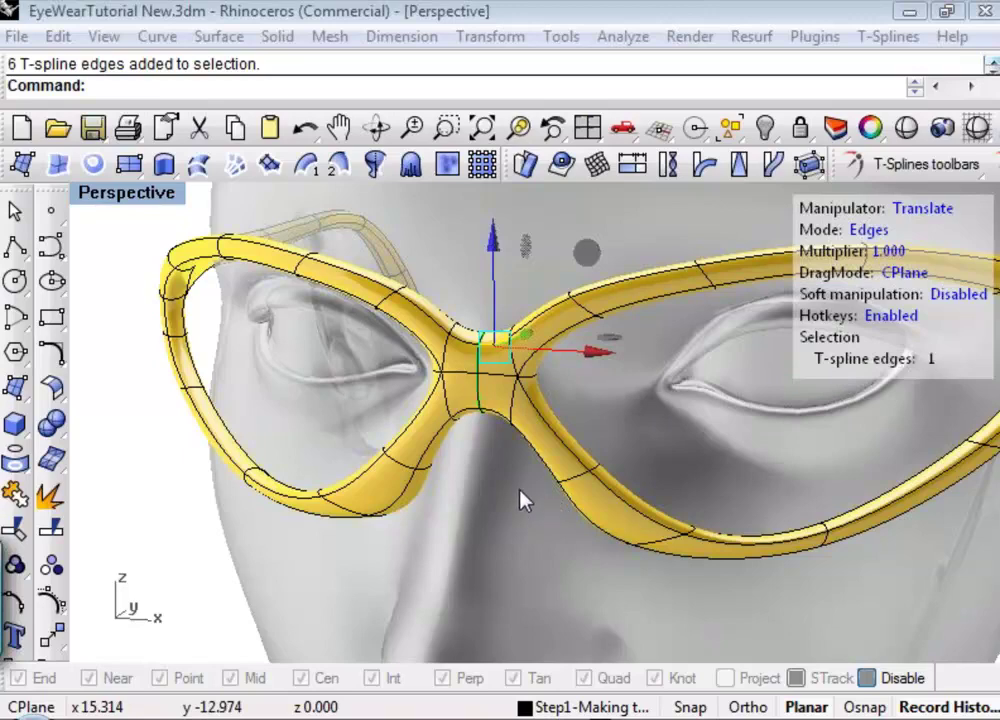
pyautogui.moveTo(524, 500); pyautogui.dragTo(441, 540, button='right')
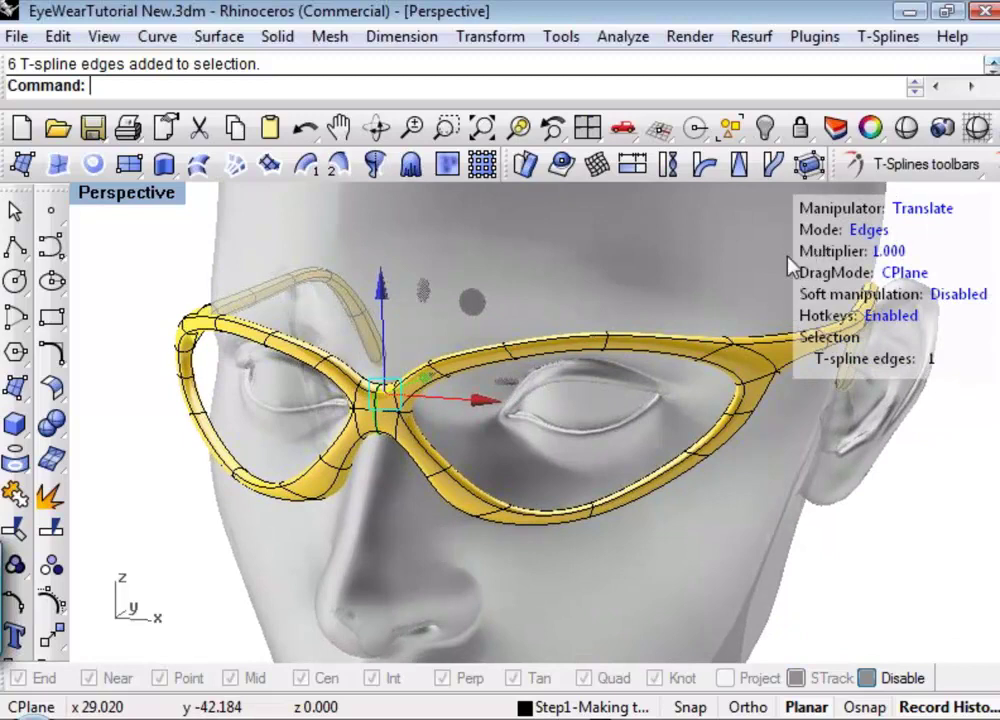
pyautogui.click(516, 453)
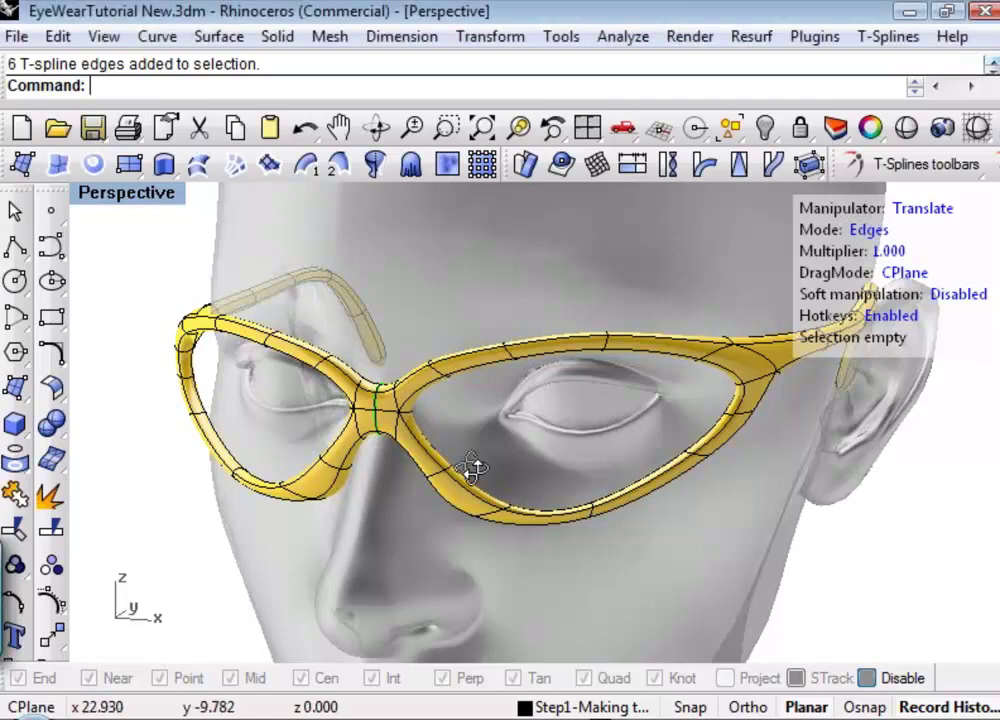
# Step: Insert a simple T-Splines edge across the front of the nose bridge, just below its upper horizontal edge, with BothSides off
pyautogui.moveTo(473, 469); pyautogui.dragTo(167, 482, button='right')
pyautogui.moveTo(614, 512); pyautogui.dragTo(297, 522, button='right')
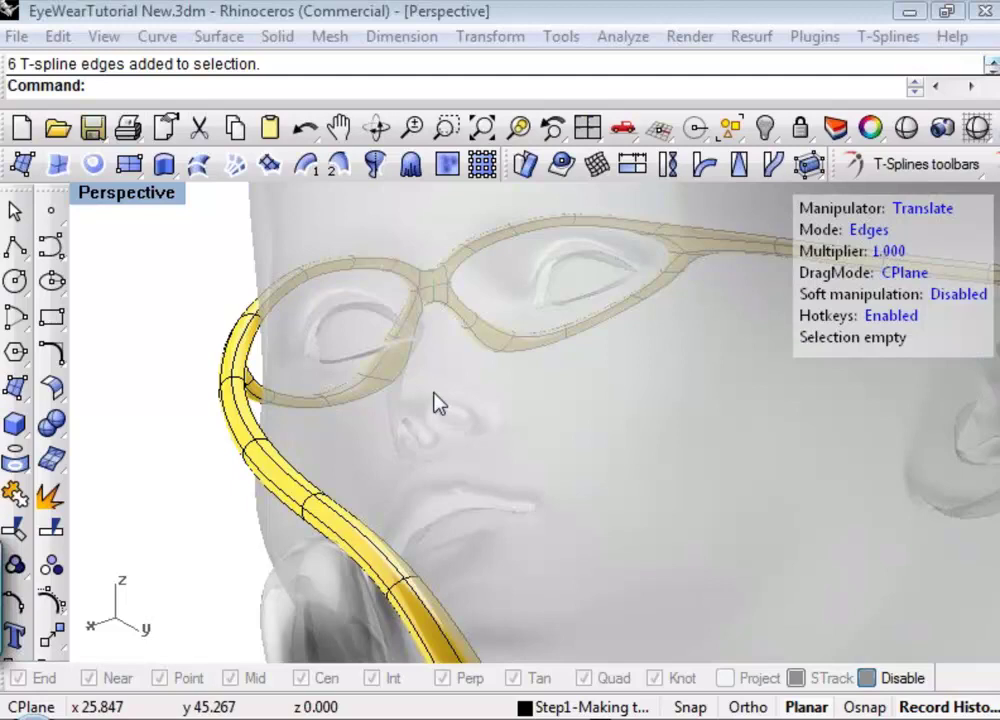
pyautogui.moveTo(212, 334); pyautogui.dragTo(491, 379, button='right')
pyautogui.scroll(3, 487, 273)
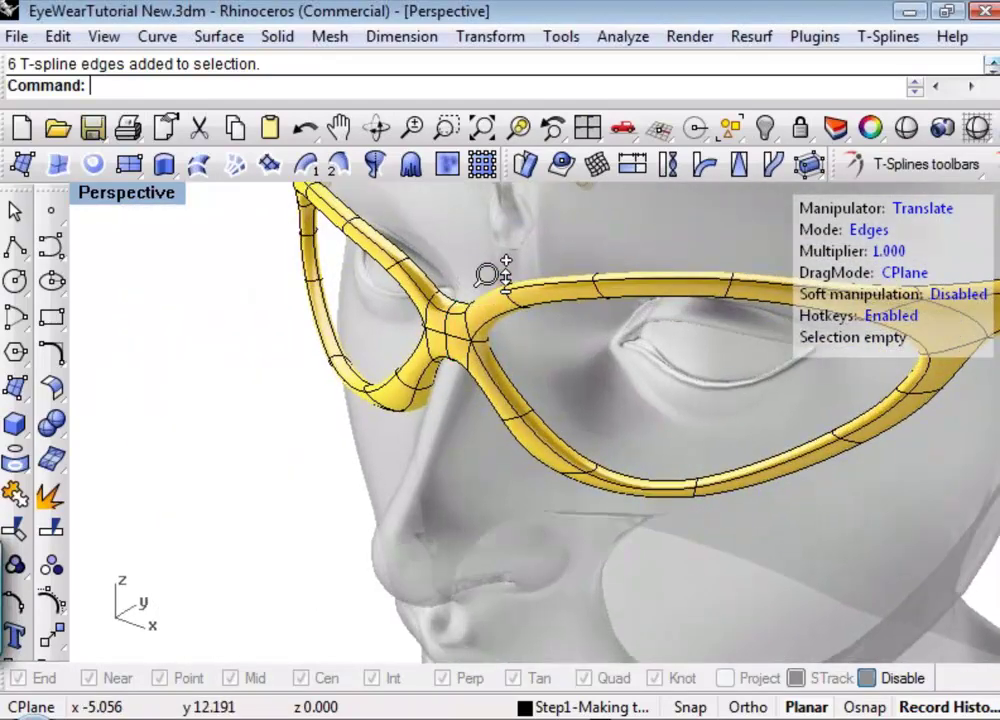
pyautogui.scroll(5, 490, 272)
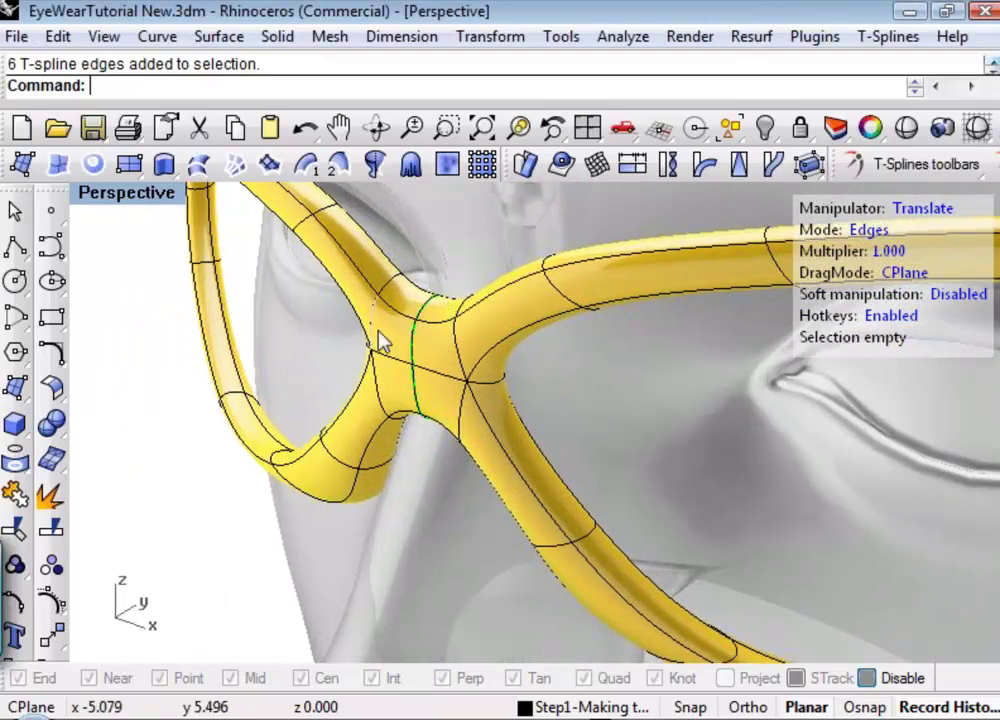
pyautogui.moveTo(446, 342); pyautogui.dragTo(415, 339, button='right')
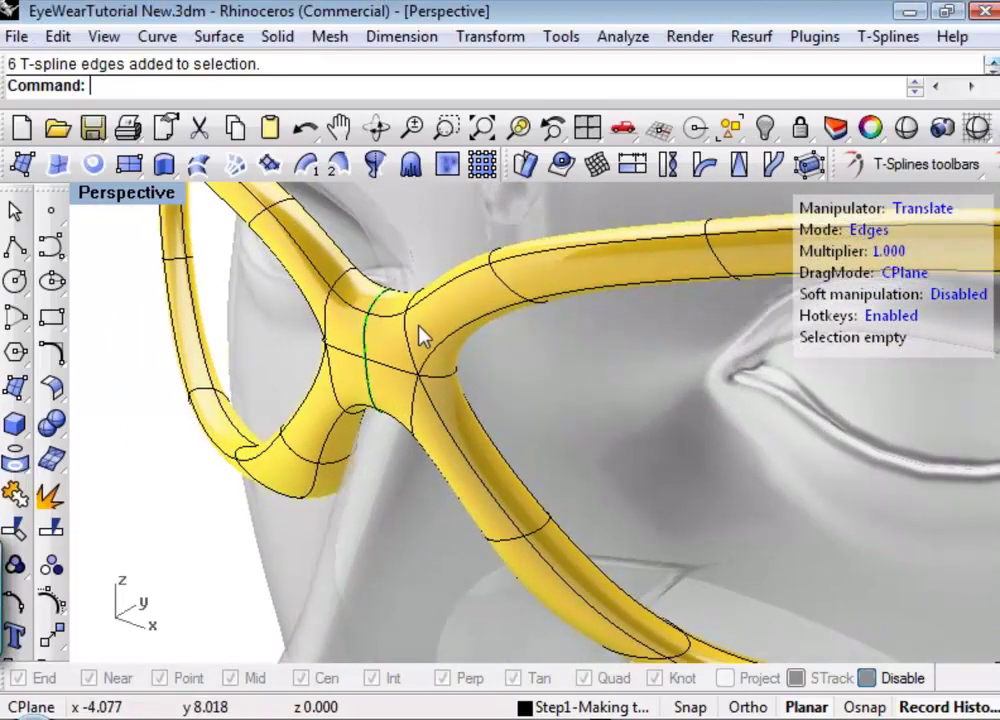
pyautogui.scroll(2, 420, 335)
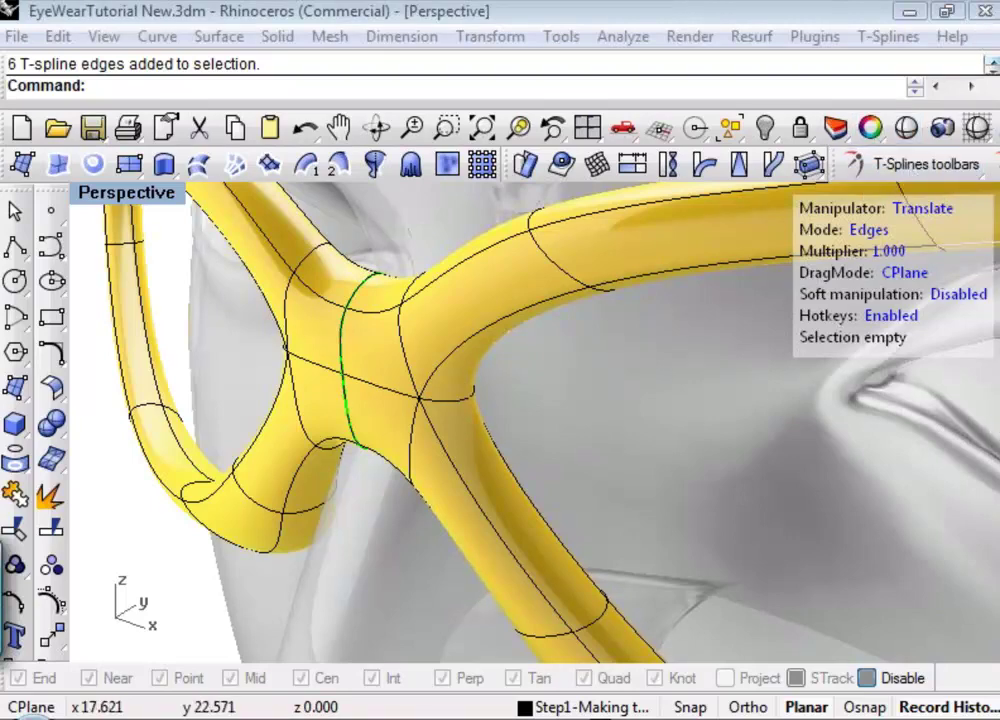
pyautogui.click(998, 164)
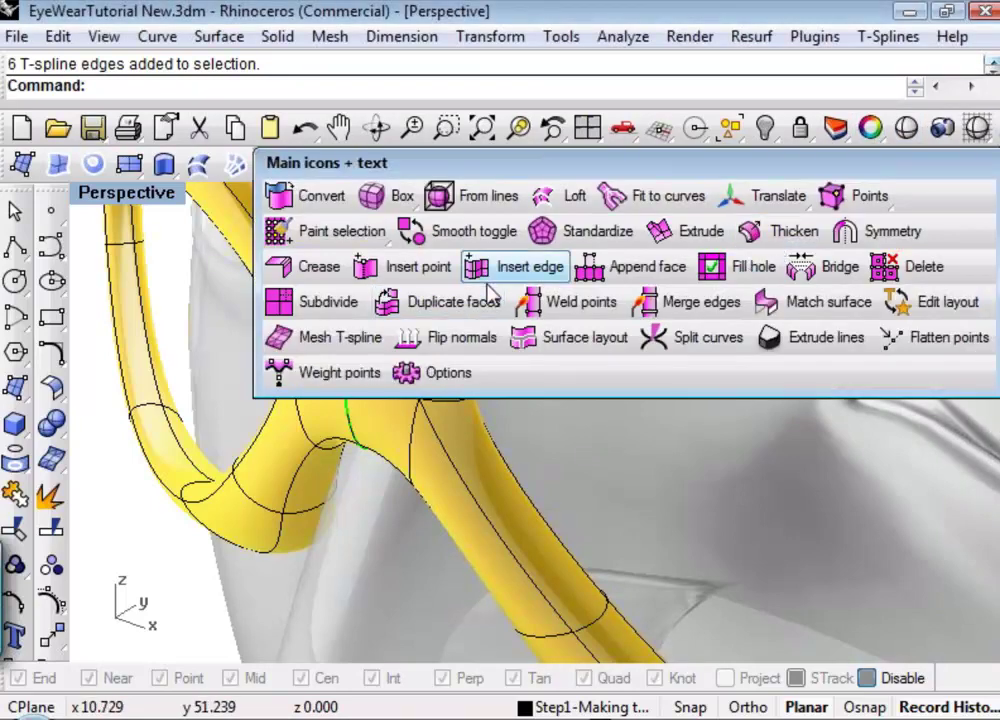
pyautogui.click(503, 278)
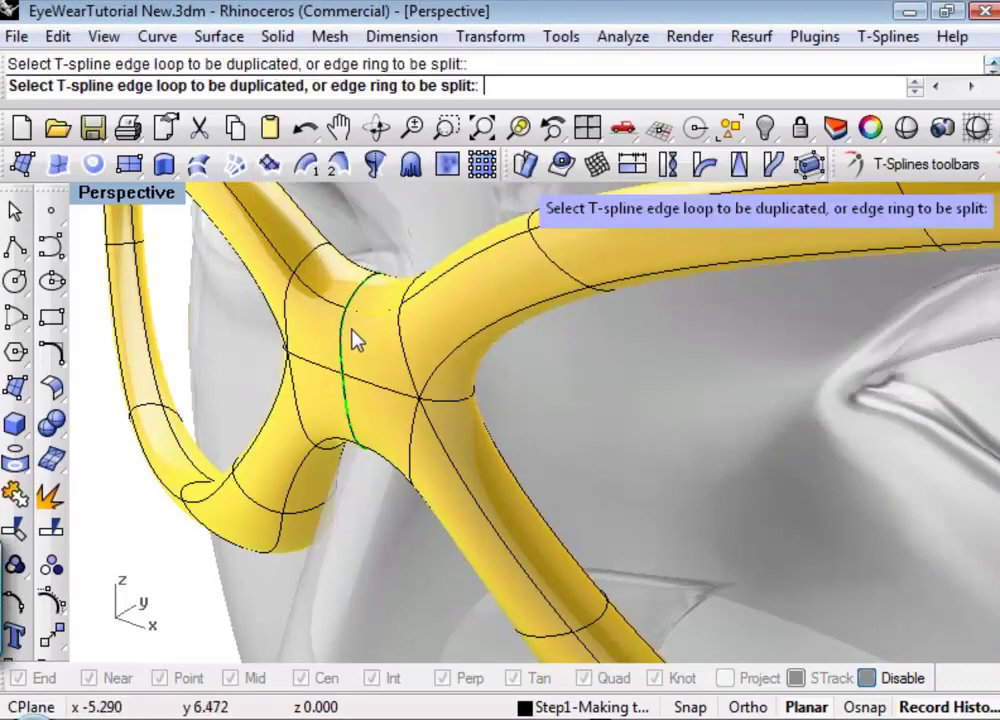
pyautogui.click(351, 339)
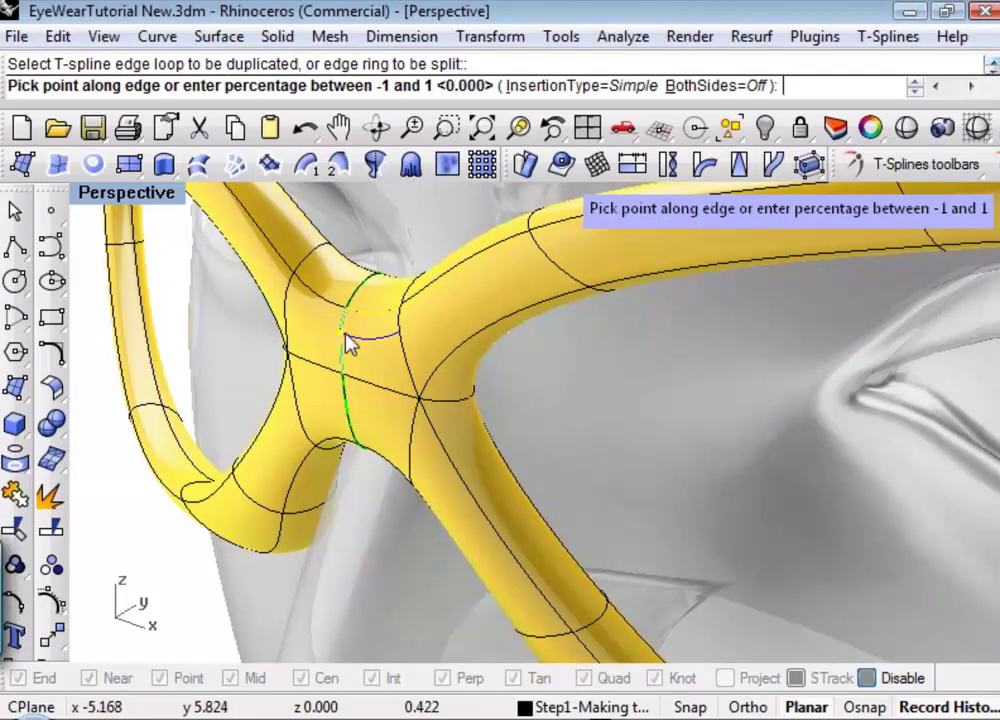
pyautogui.click(351, 346)
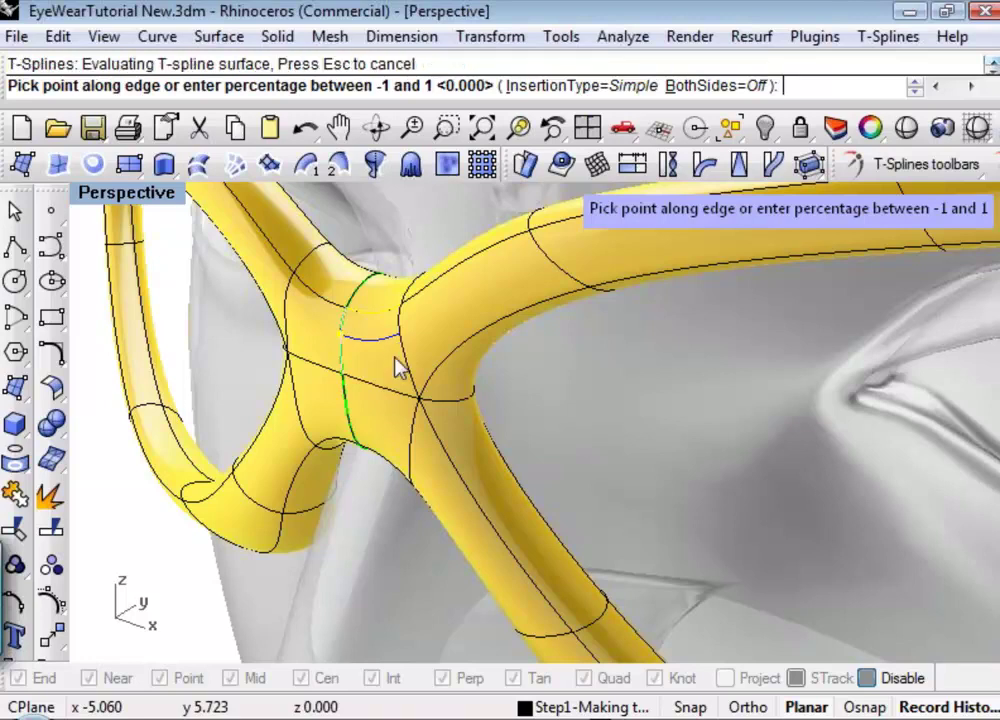
pyautogui.press('Return')
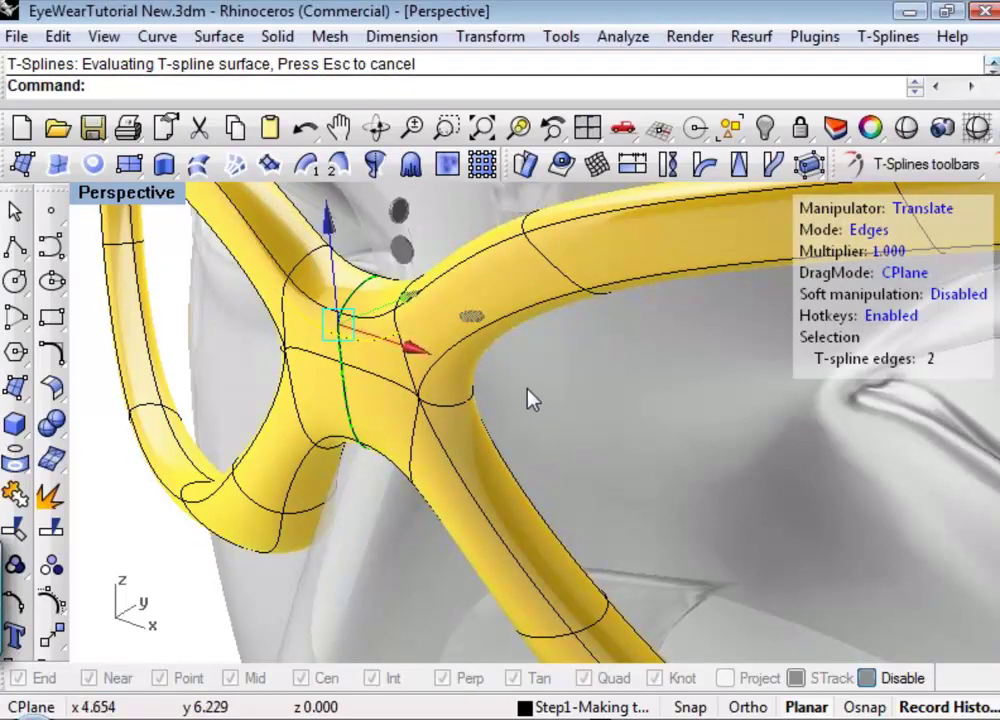
# Step: Crease the inserted edges across the nose bridge and pull them forward along Y, away from the face
pyautogui.click(905, 165)
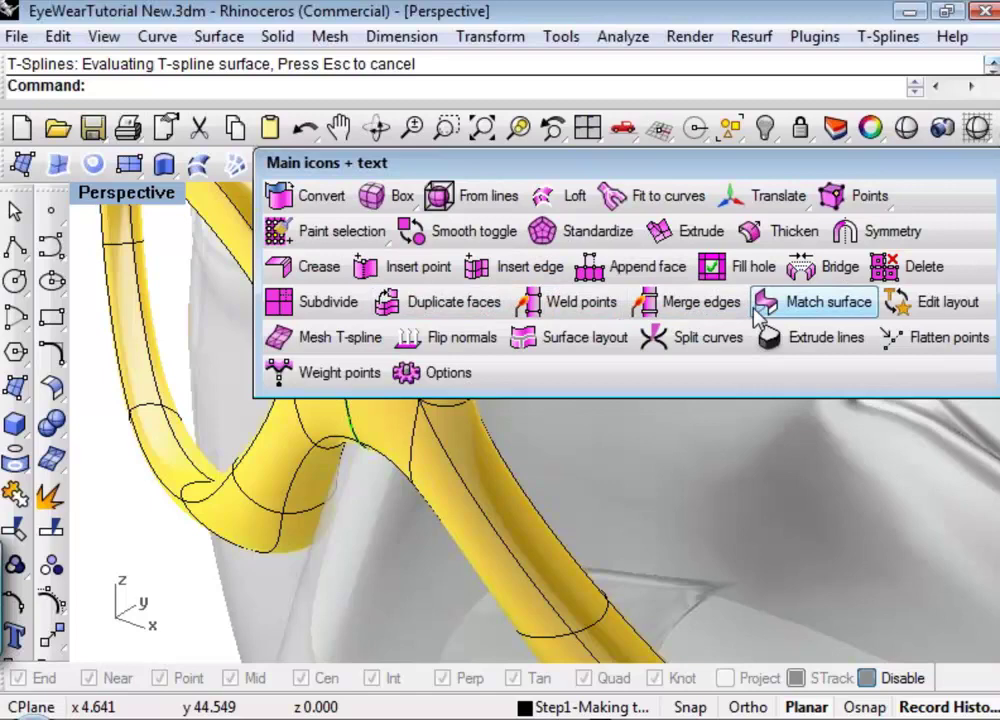
pyautogui.click(300, 268)
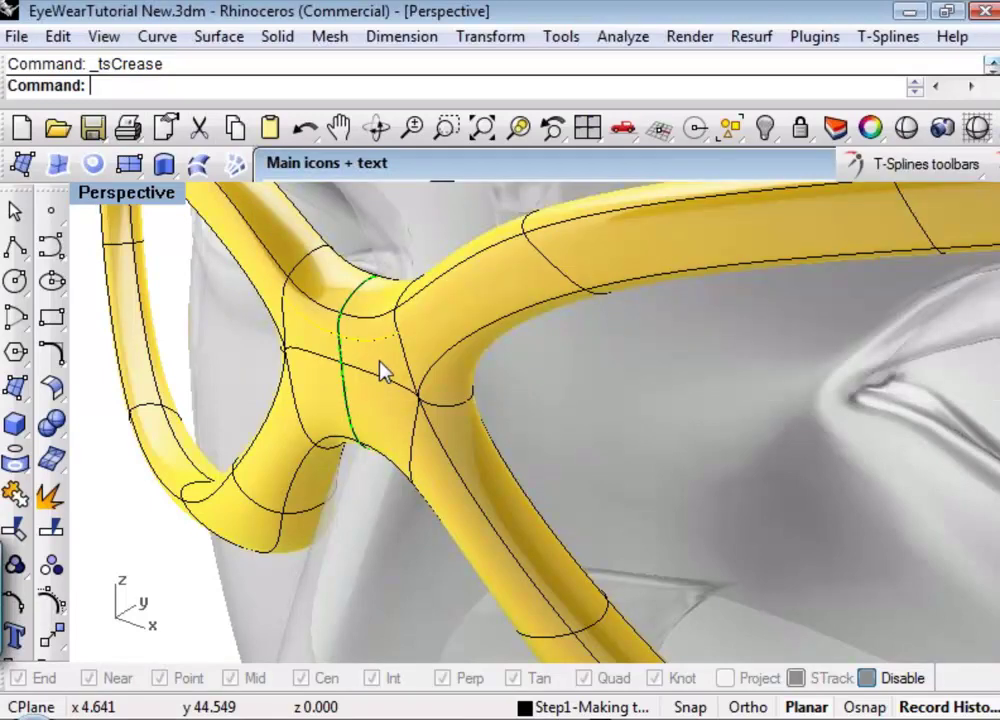
pyautogui.rightClick(348, 374)
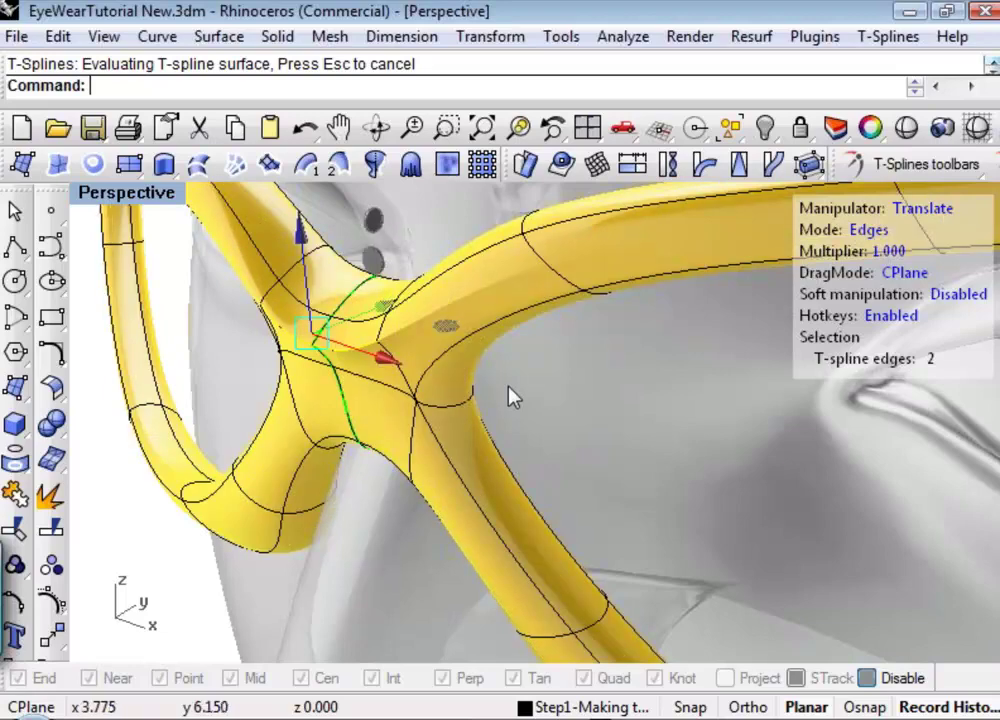
# Step: Examine the creased nose bridge from the front and side, and preview it shaded without edge lines
pyautogui.moveTo(509, 392); pyautogui.dragTo(679, 412, button='right')
pyautogui.click(680, 412)
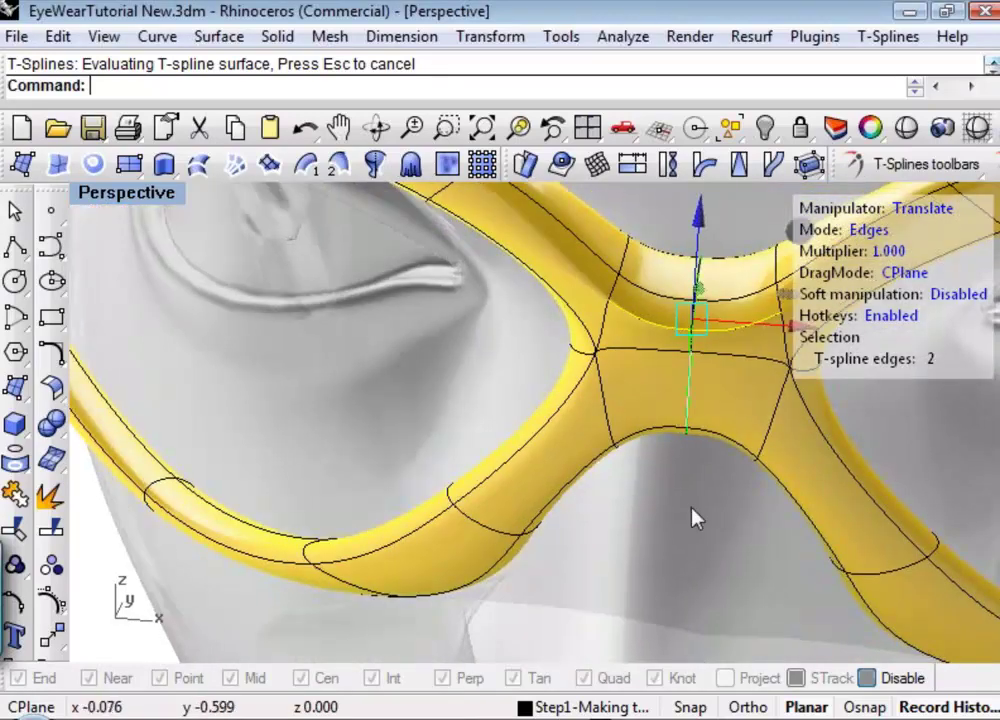
pyautogui.moveTo(675, 510); pyautogui.dragTo(435, 552, button='right')
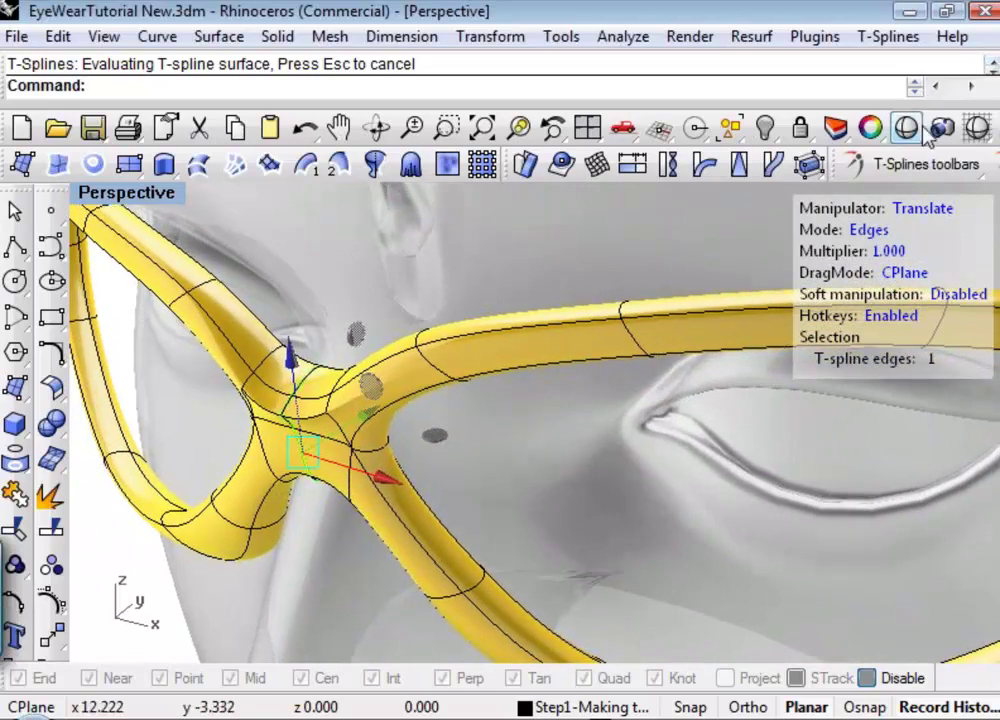
pyautogui.click(709, 115)
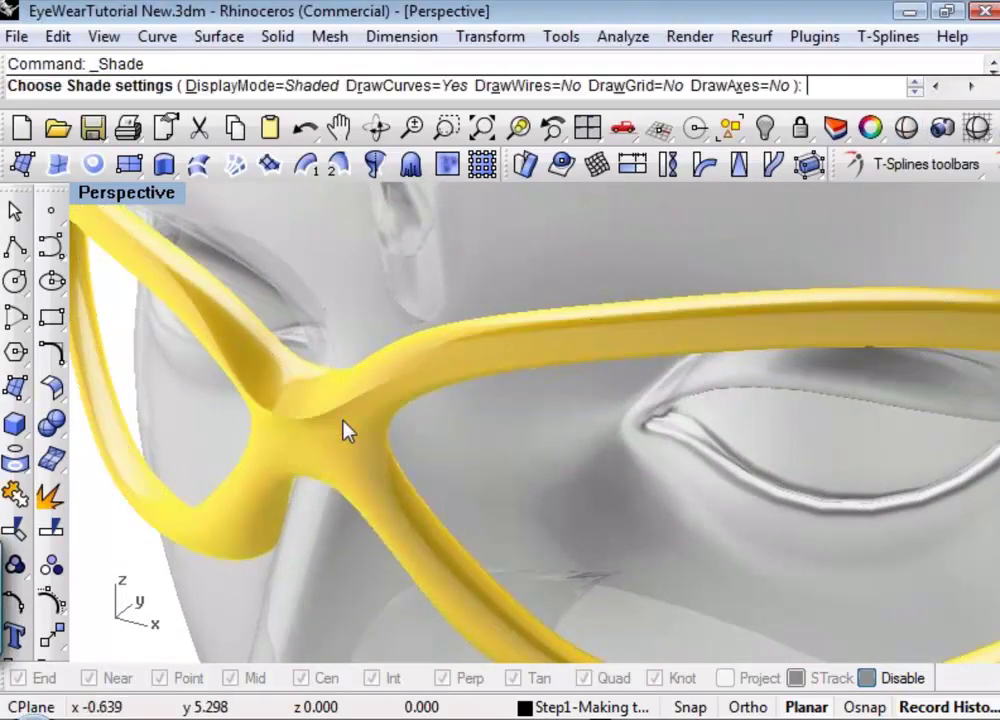
pyautogui.press('Return')
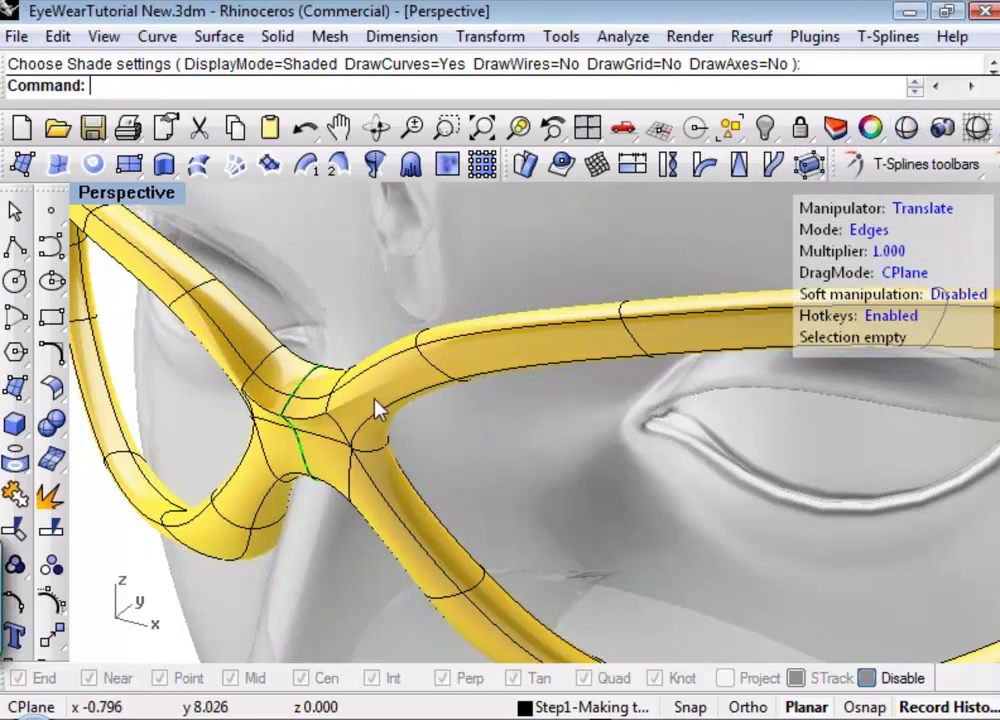
pyautogui.press('3')
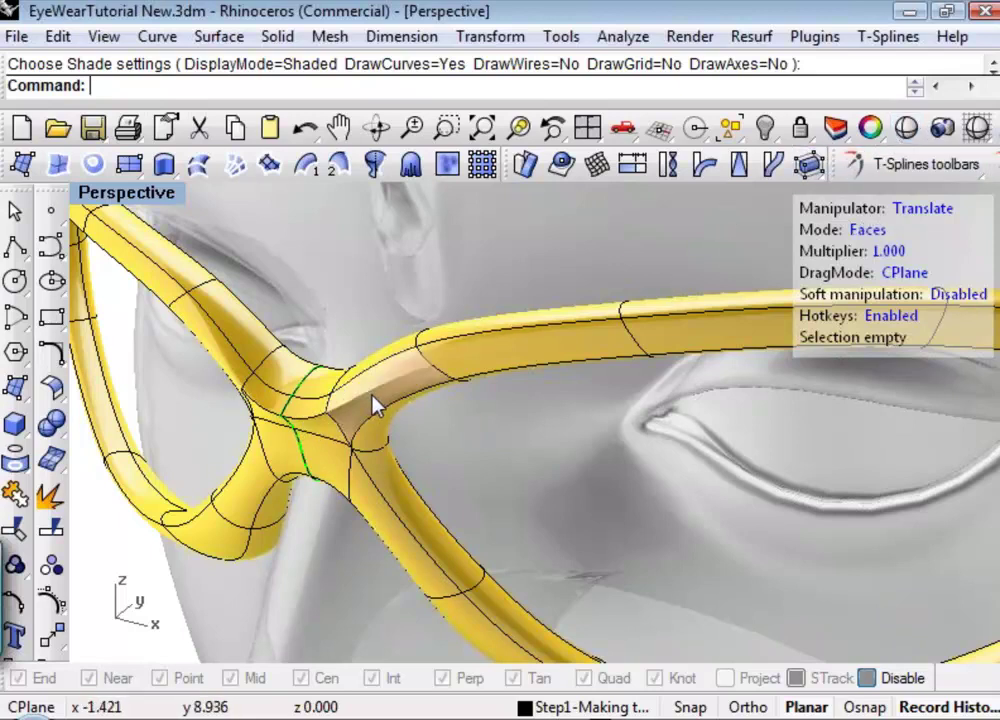
pyautogui.press('4')
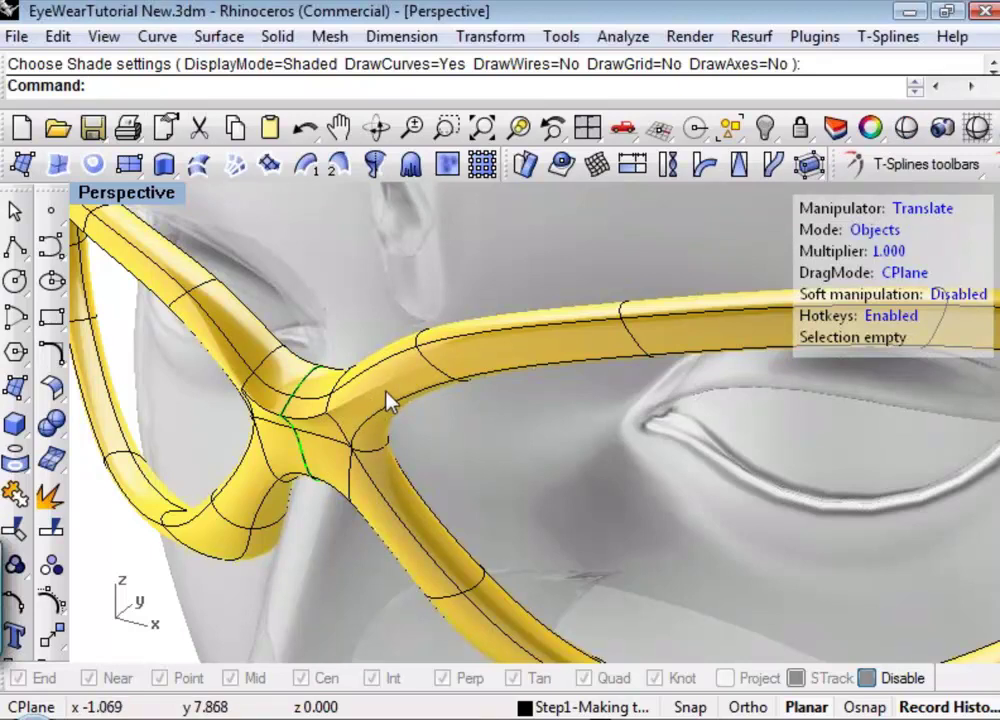
pyautogui.press('3')
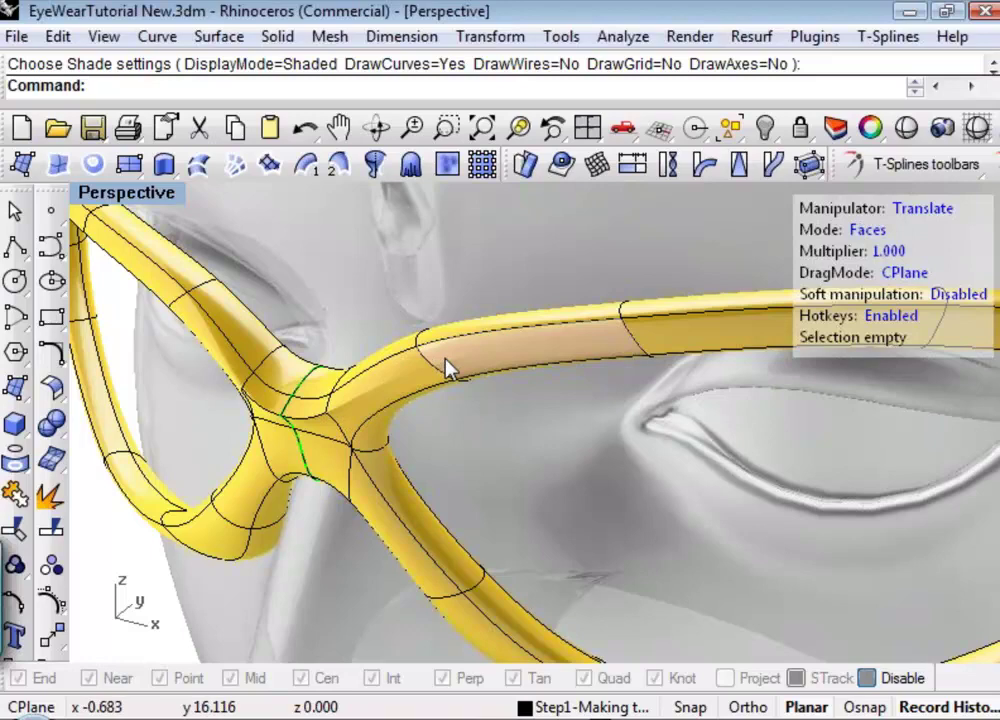
pyautogui.scroll(3, 448, 368)
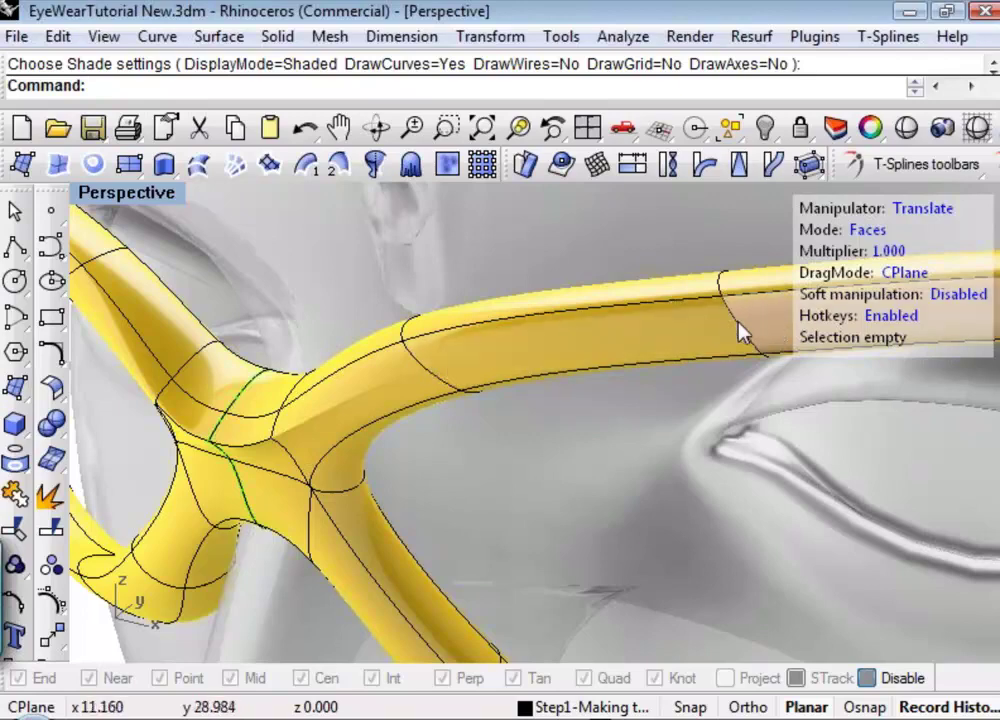
pyautogui.click(906, 127)
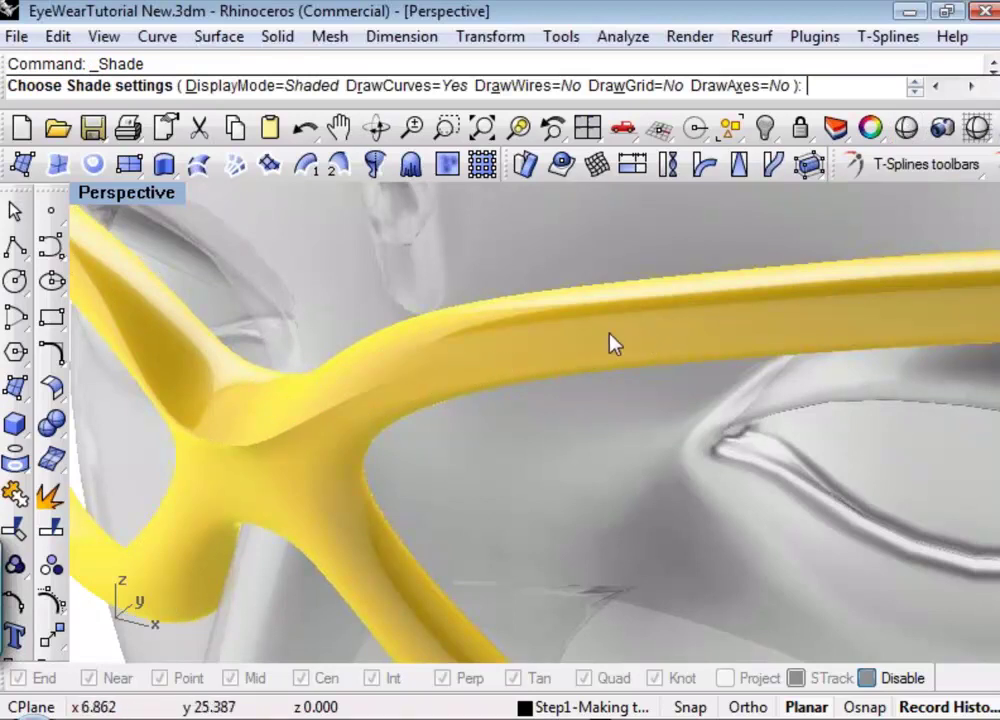
pyautogui.press('Return')
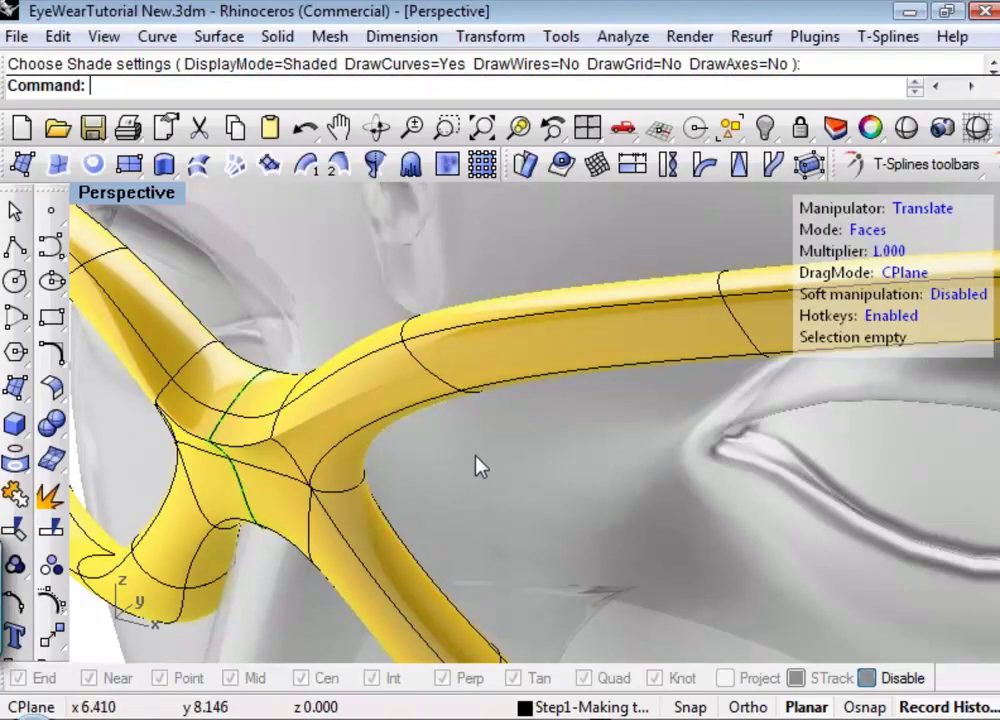
# Step: Undo the forward pull, the crease and the simple edge insertion on the nose bridge
pyautogui.hotkey('ctrl', 'z')
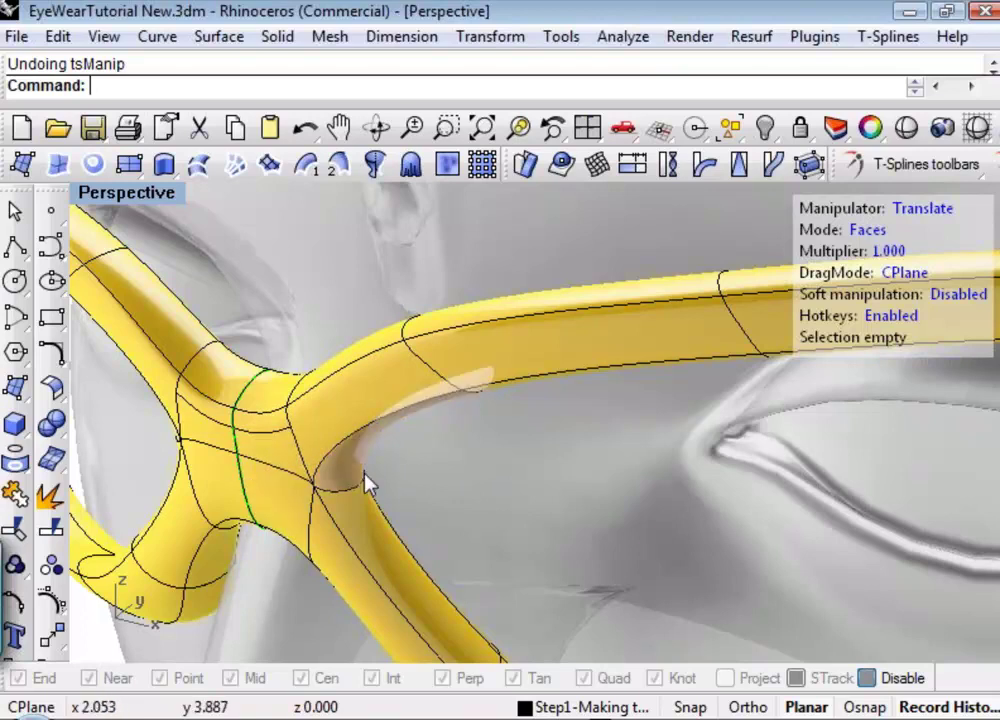
pyautogui.hotkey('ctrl', 'z')
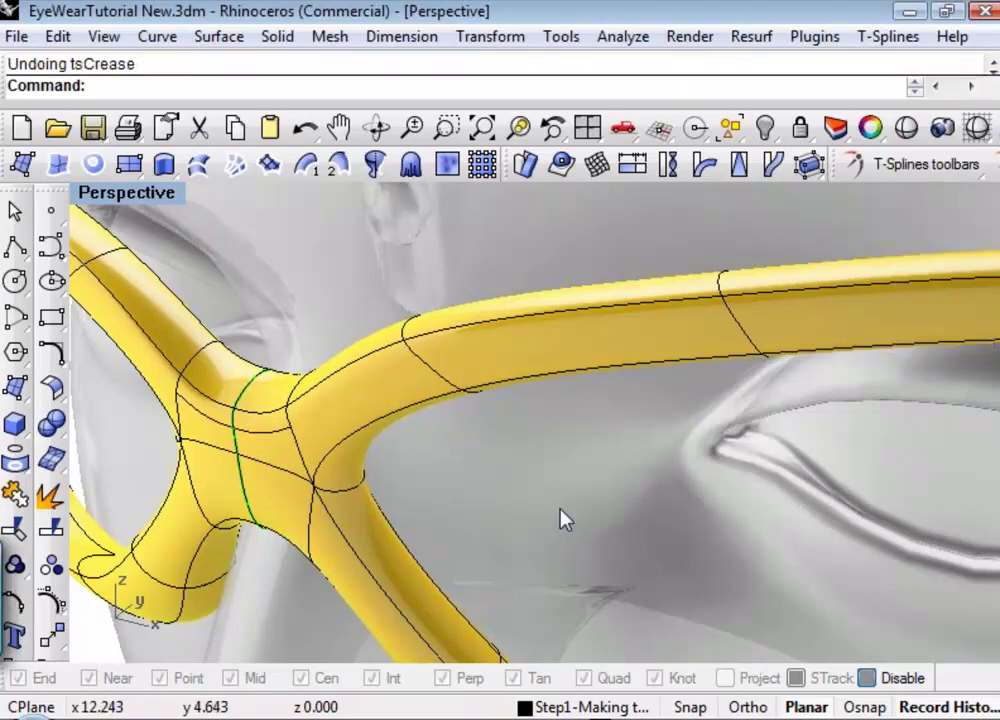
pyautogui.hotkey('ctrl', 'z')
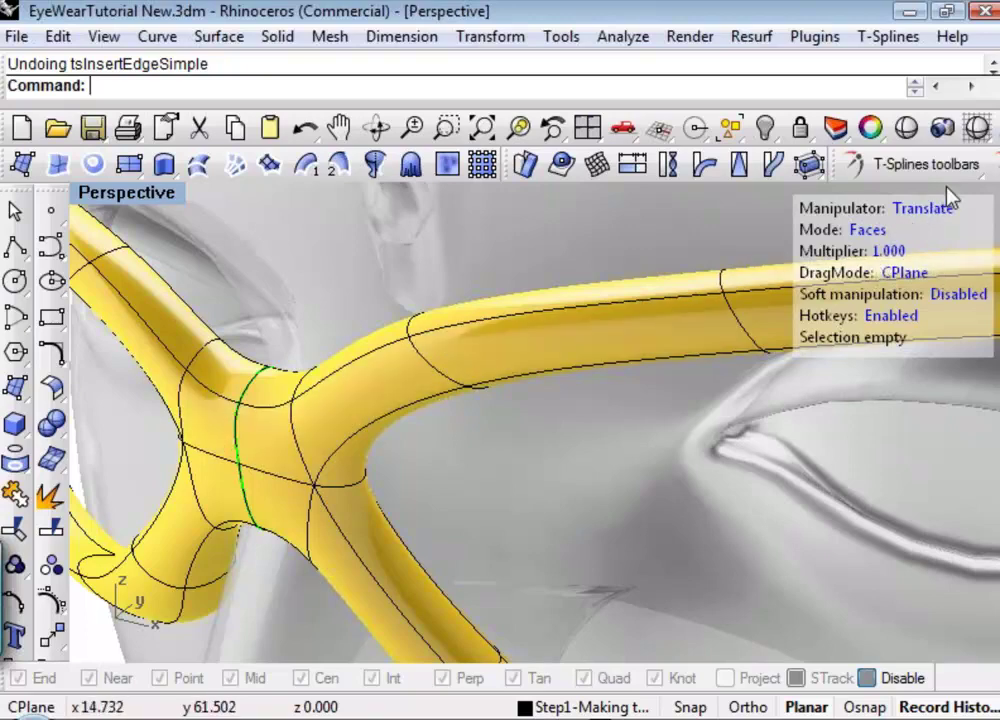
pyautogui.click(855, 163)
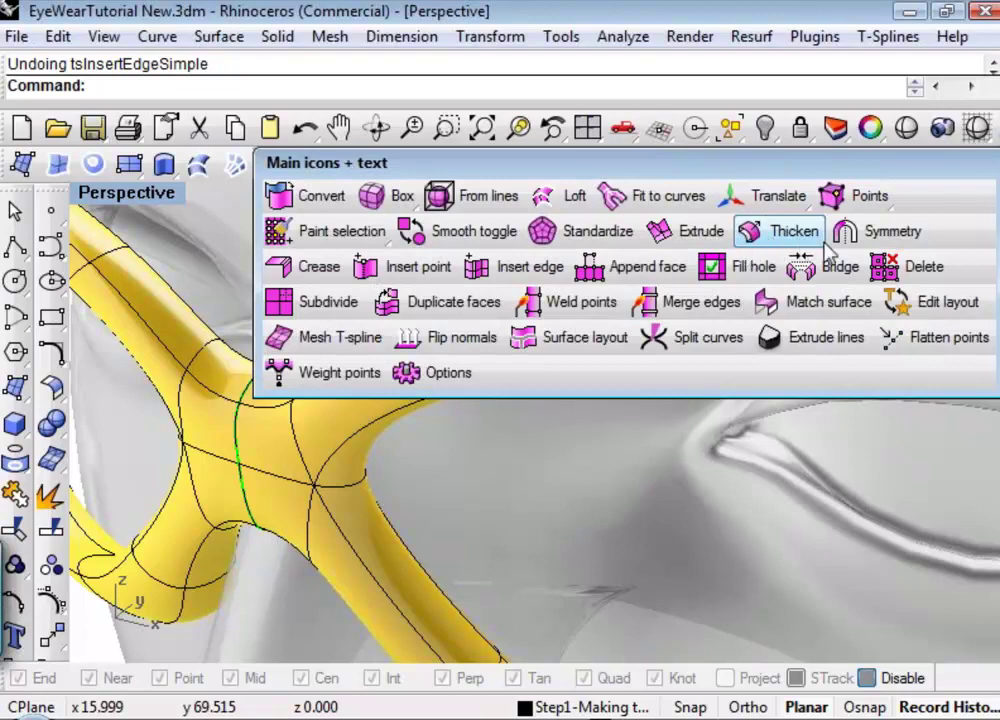
pyautogui.click(530, 268)
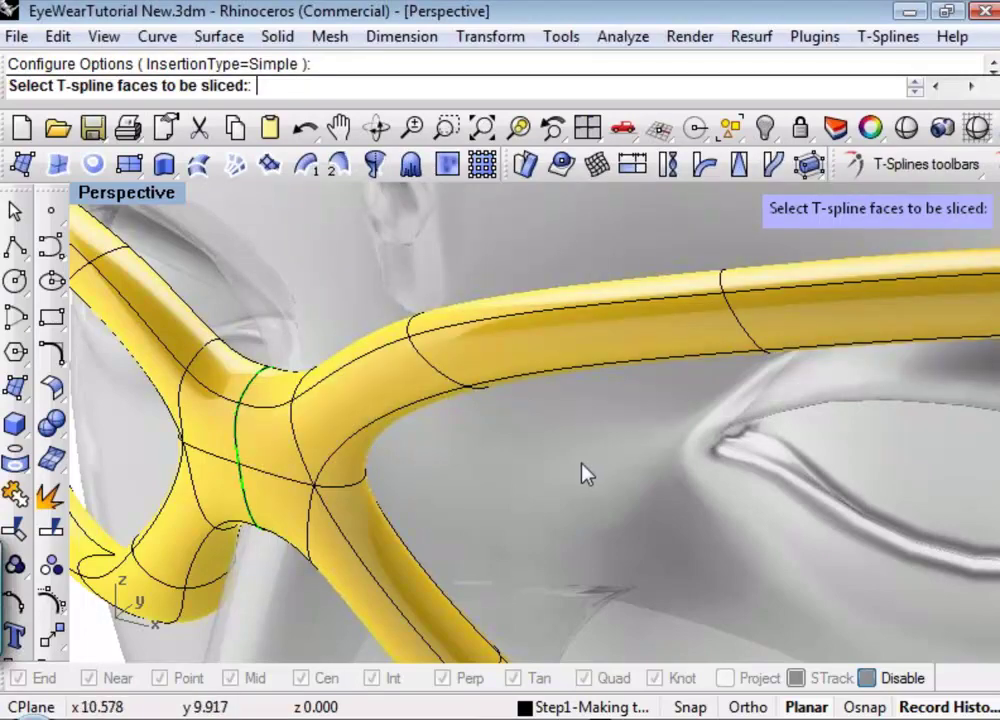
pyautogui.press('Escape')
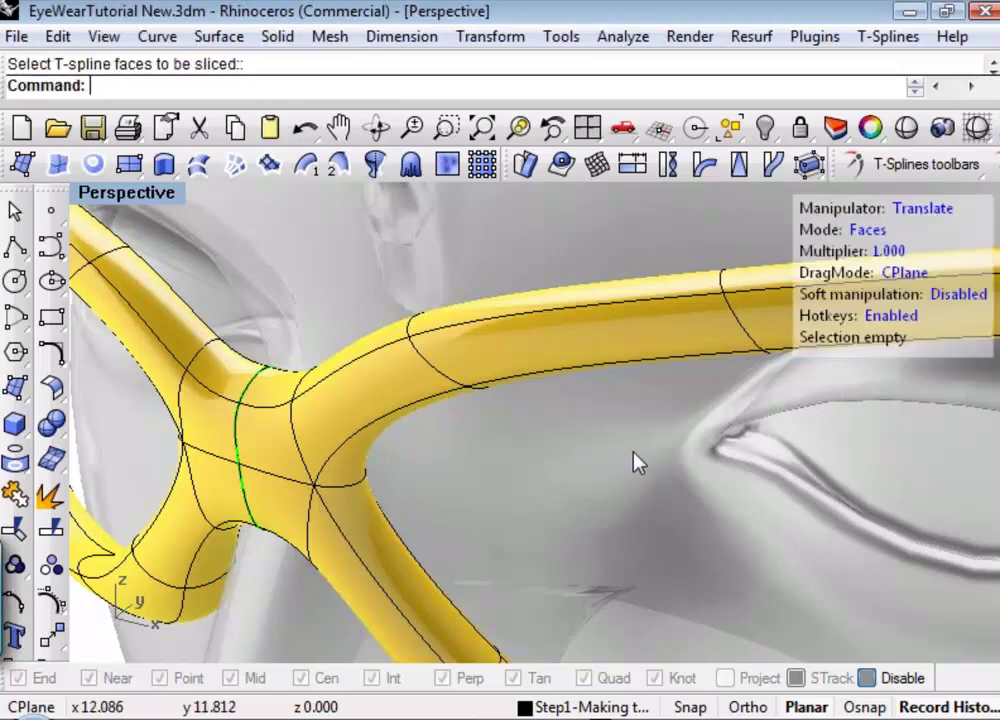
# Step: Insert a simple T-Splines edge parallel to the nose bridge's upper horizontal edge, slightly below it, with BothSides off
pyautogui.press('s')
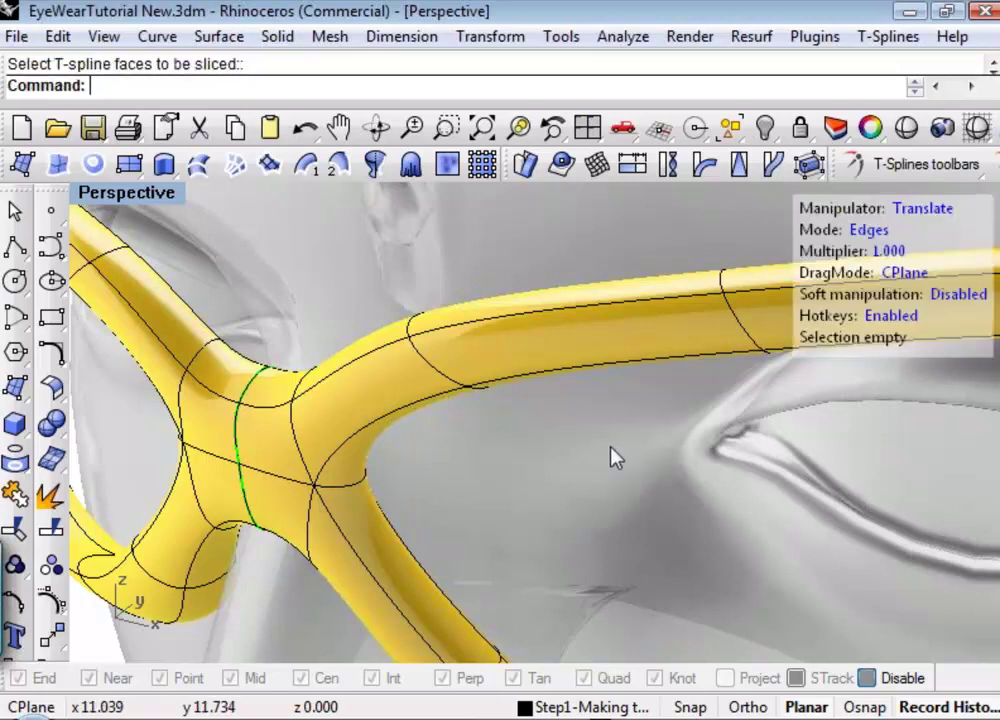
pyautogui.click(267, 407)
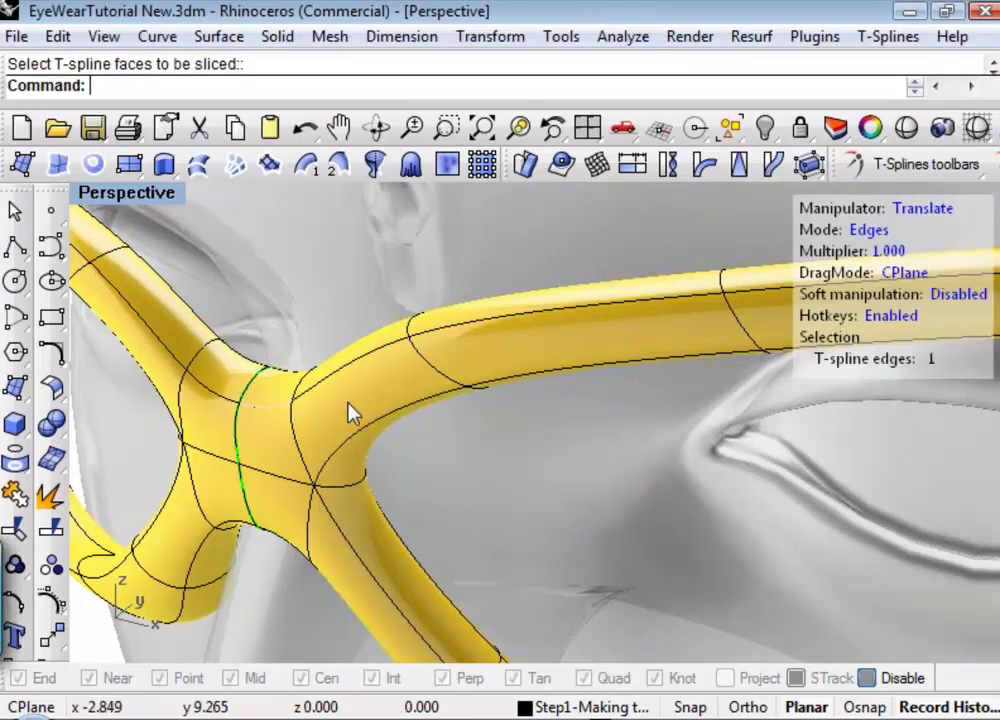
pyautogui.click(993, 166)
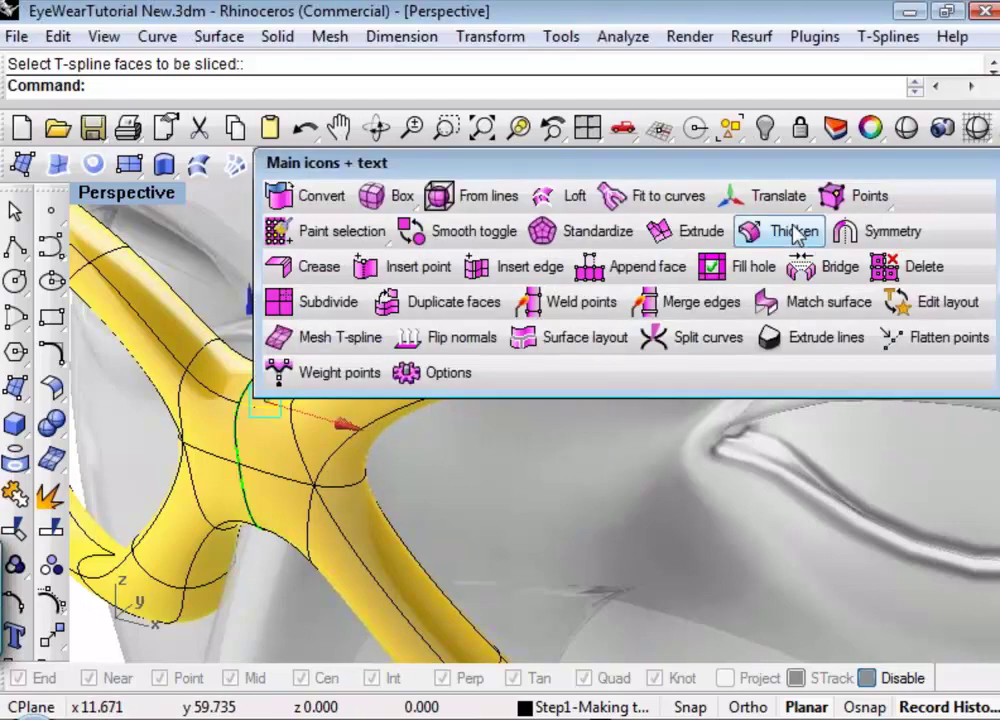
pyautogui.click(535, 265)
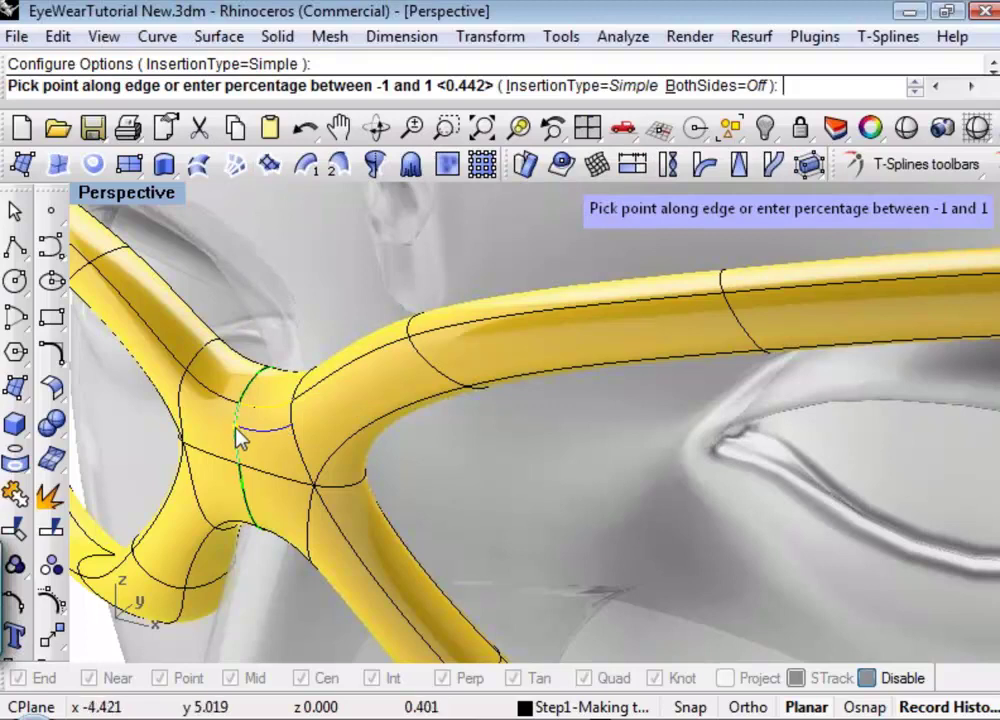
pyautogui.click(241, 428)
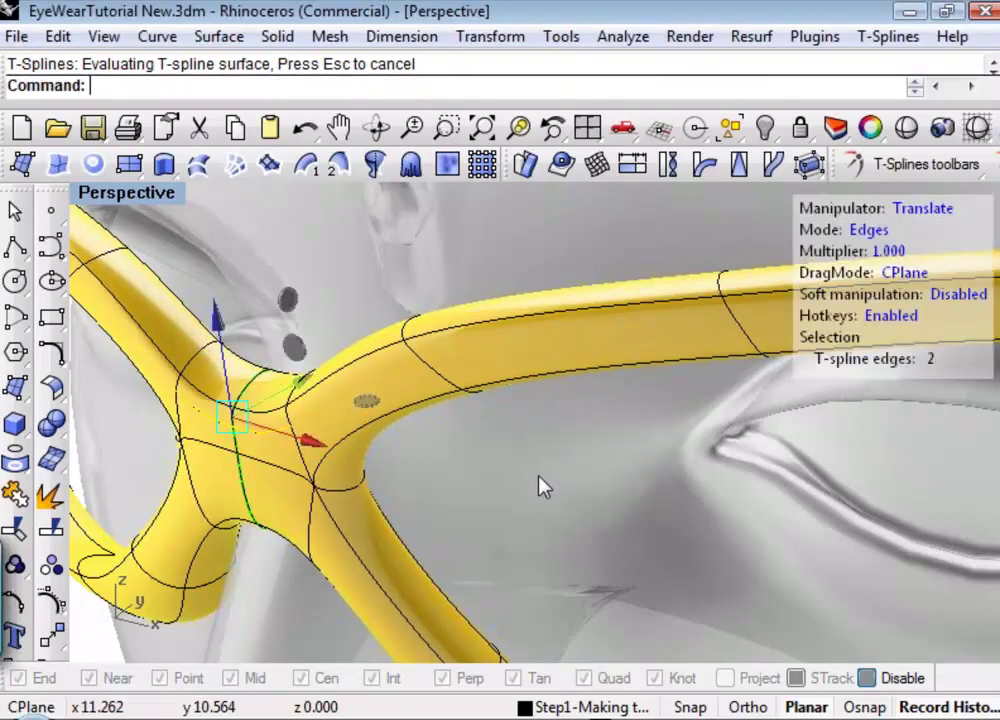
# Step: Try to insert simple edges above and below the newly inserted nose bridge edges, with BothSides on
pyautogui.click(905, 165)
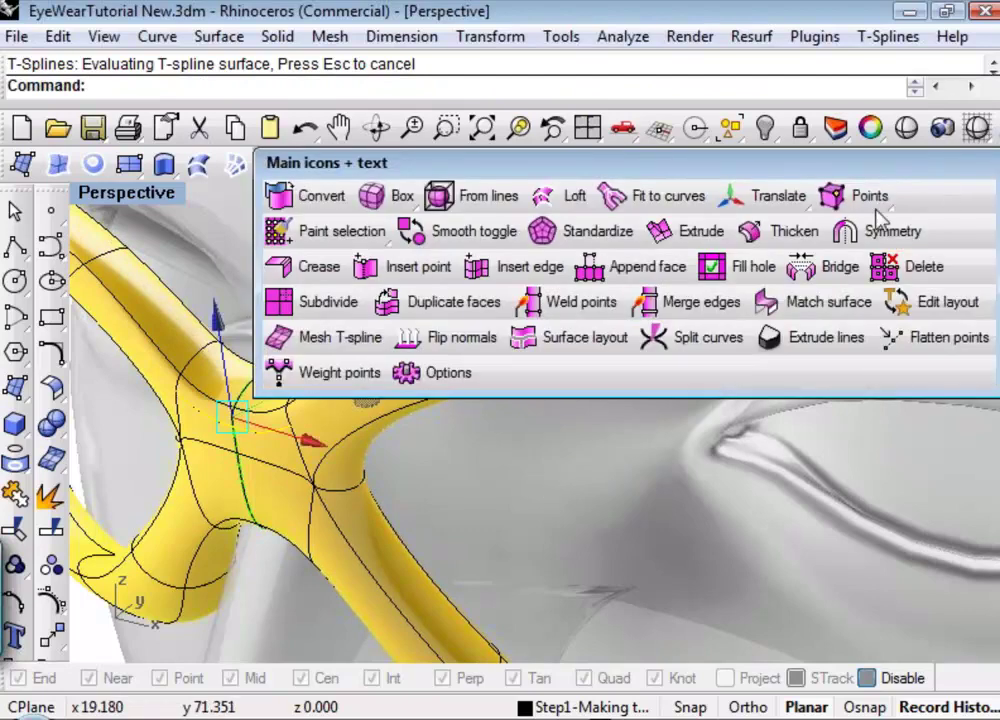
pyautogui.click(535, 270)
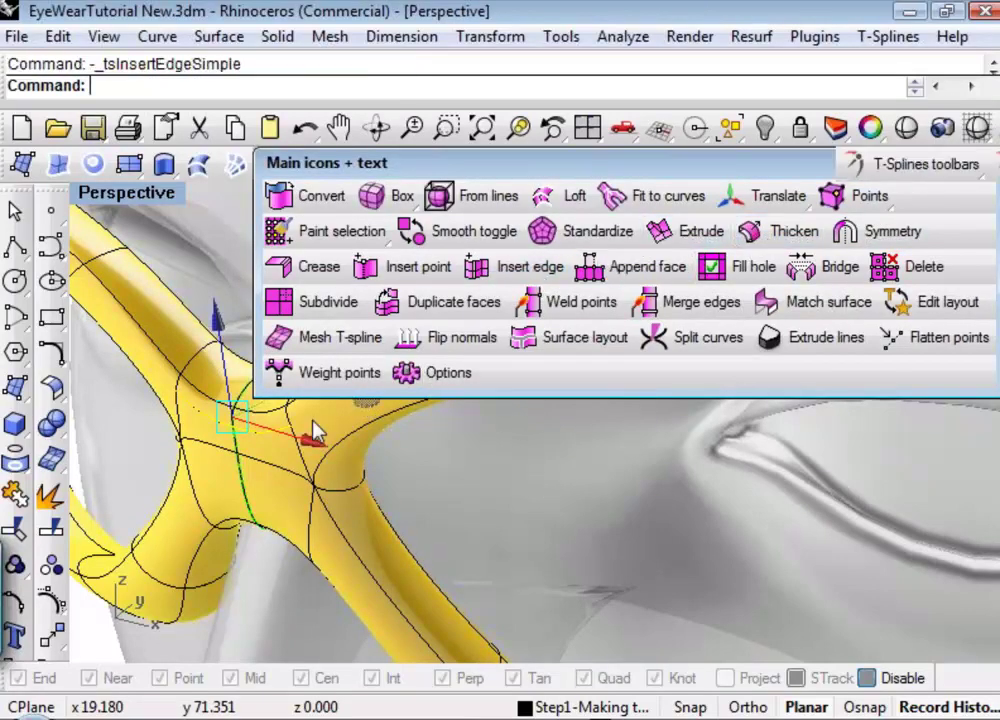
pyautogui.click(702, 87)
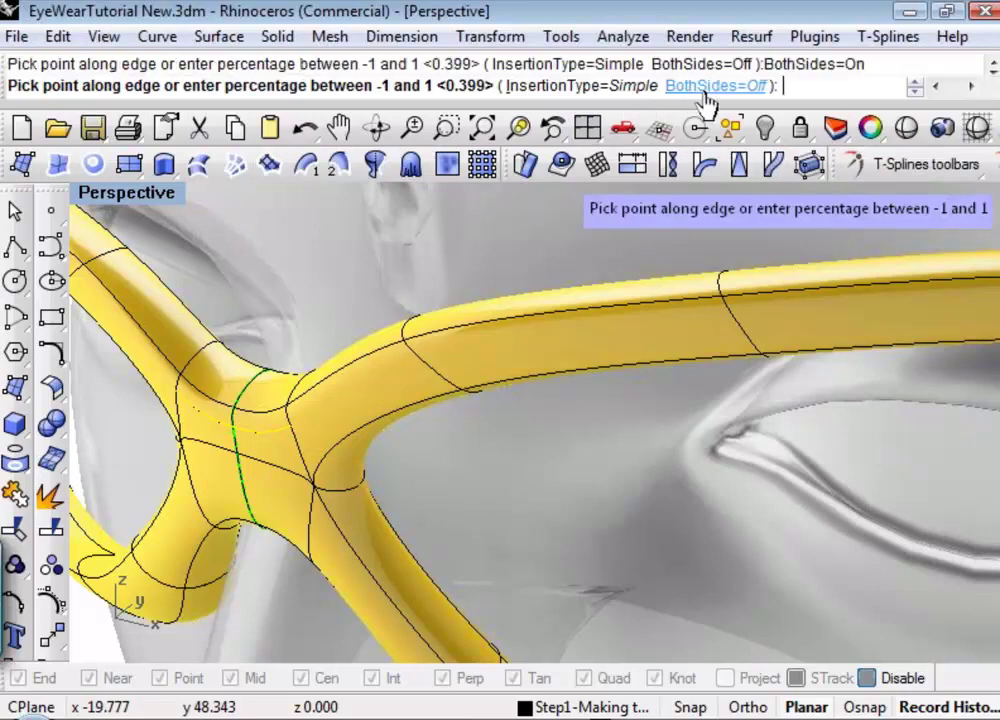
pyautogui.click(236, 451)
pyautogui.press('Escape')
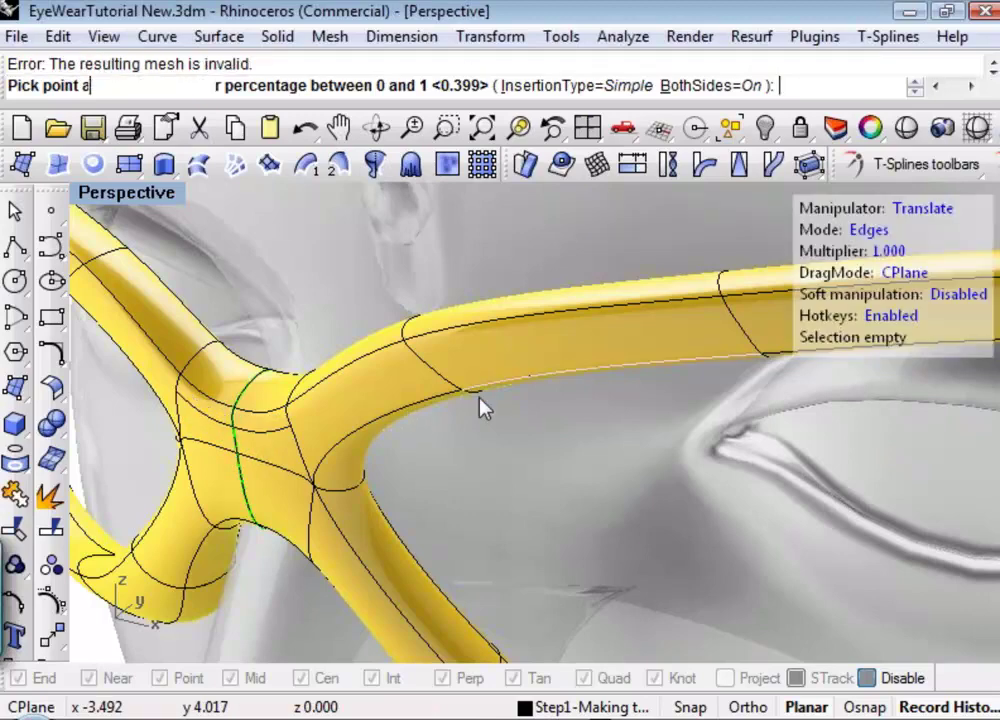
# Step: Retry the two-sided simple edge insertion using only the inserted edge segment on one half of the nose bridge
pyautogui.scroll(4, 245, 445)
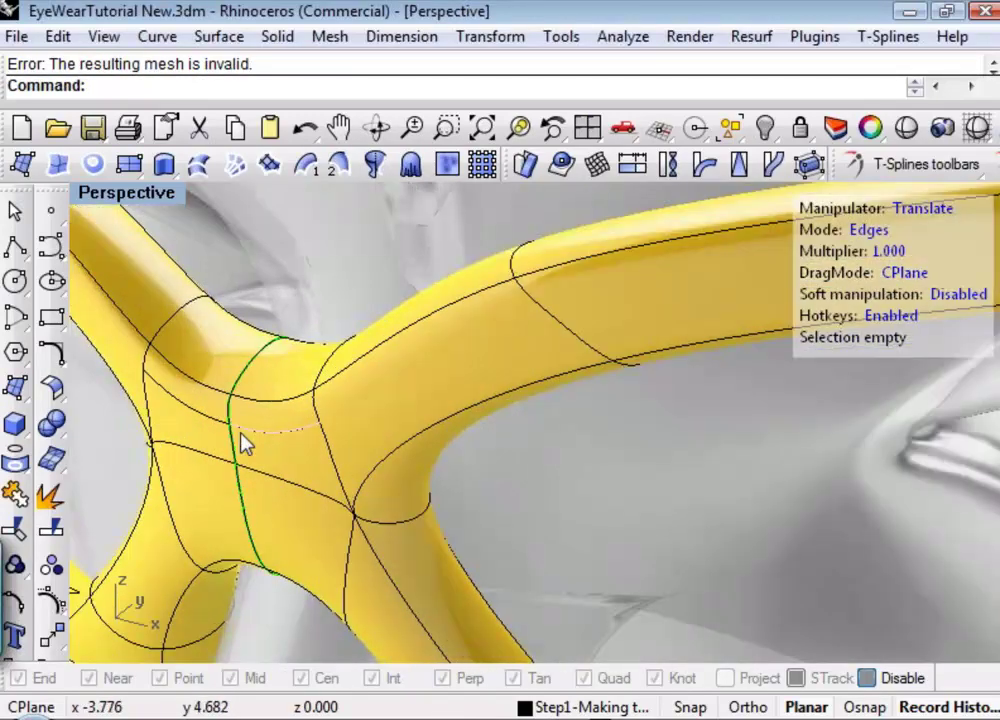
pyautogui.scroll(3, 250, 445)
pyautogui.press('Return')
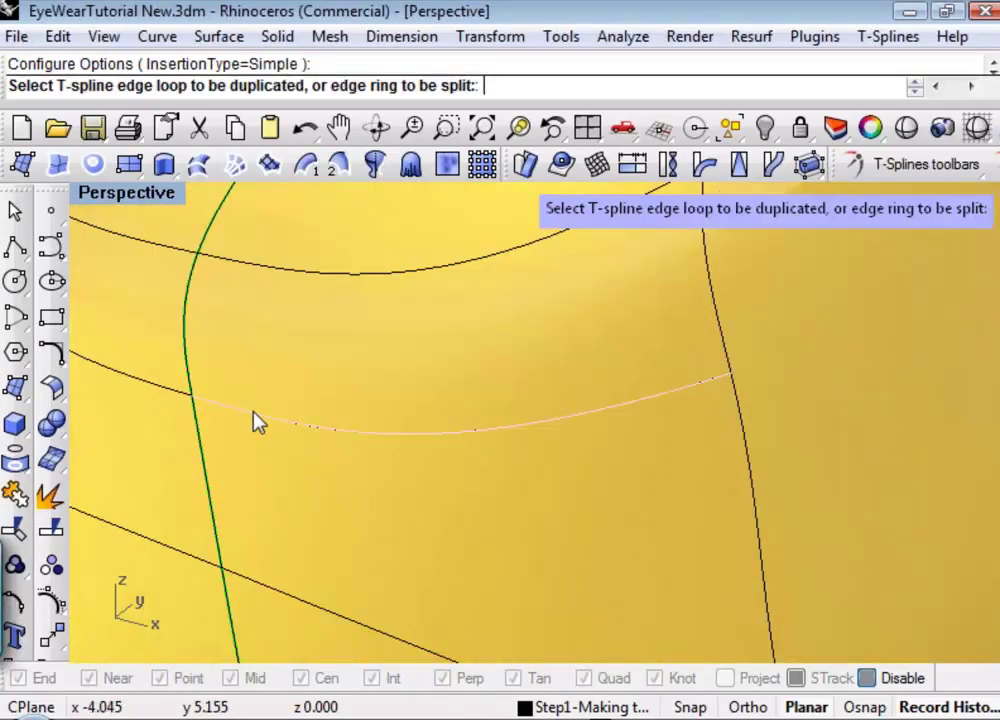
pyautogui.click(253, 438)
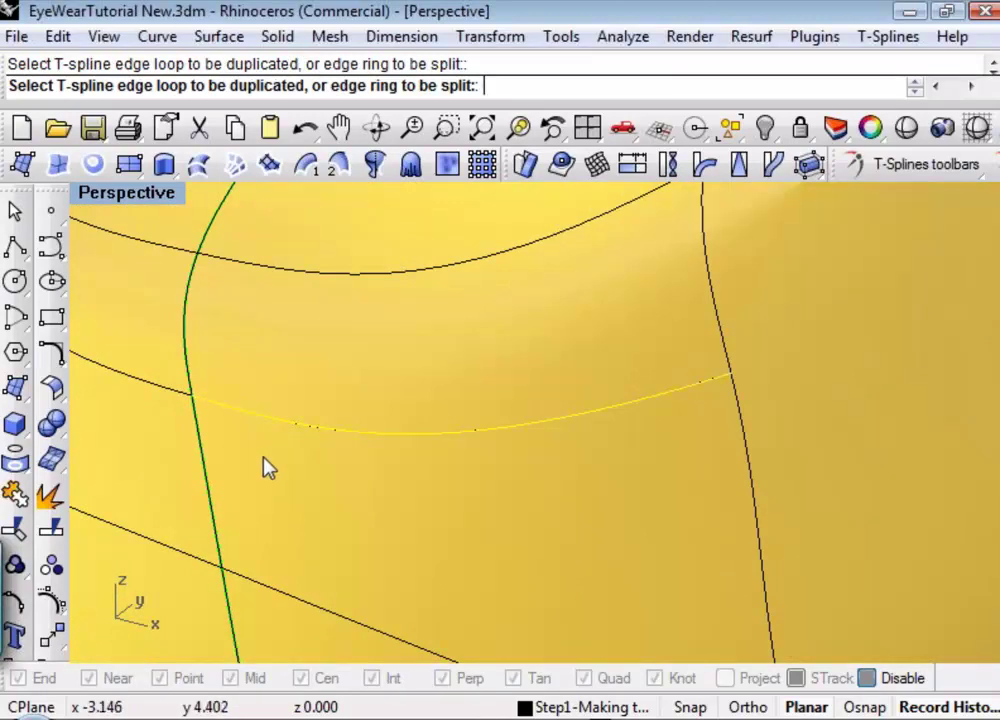
pyautogui.press('Return')
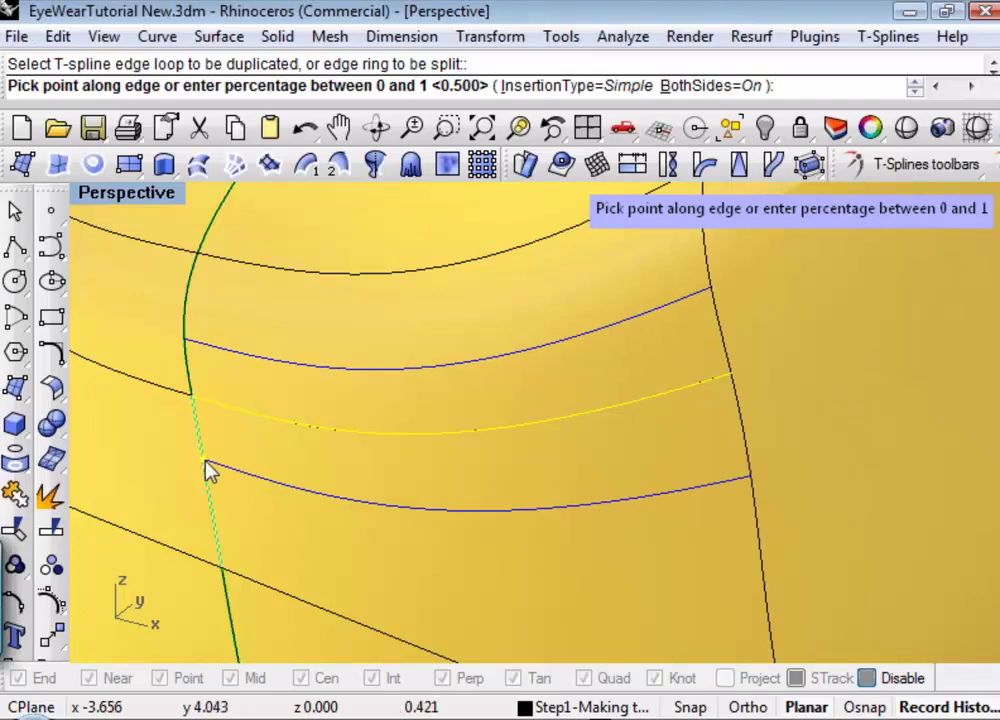
pyautogui.click(204, 498)
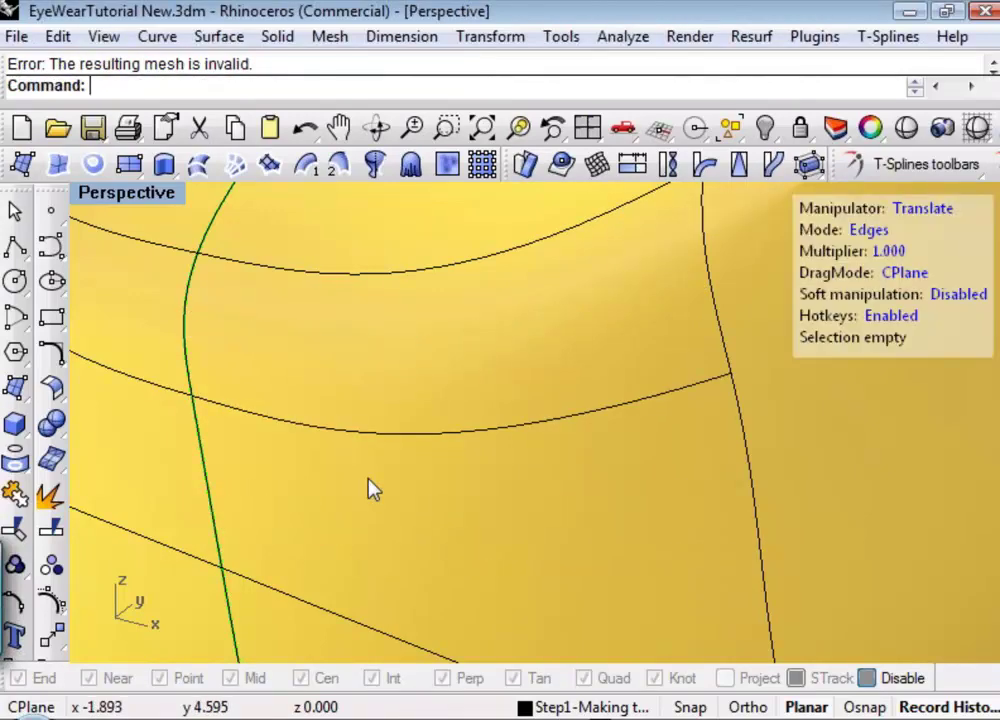
# Step: Insert a simple edge below the nose bridge's previously inserted edge, about 0.35 of the way to the next edge, with BothSides off
pyautogui.scroll(-10, 370, 490)
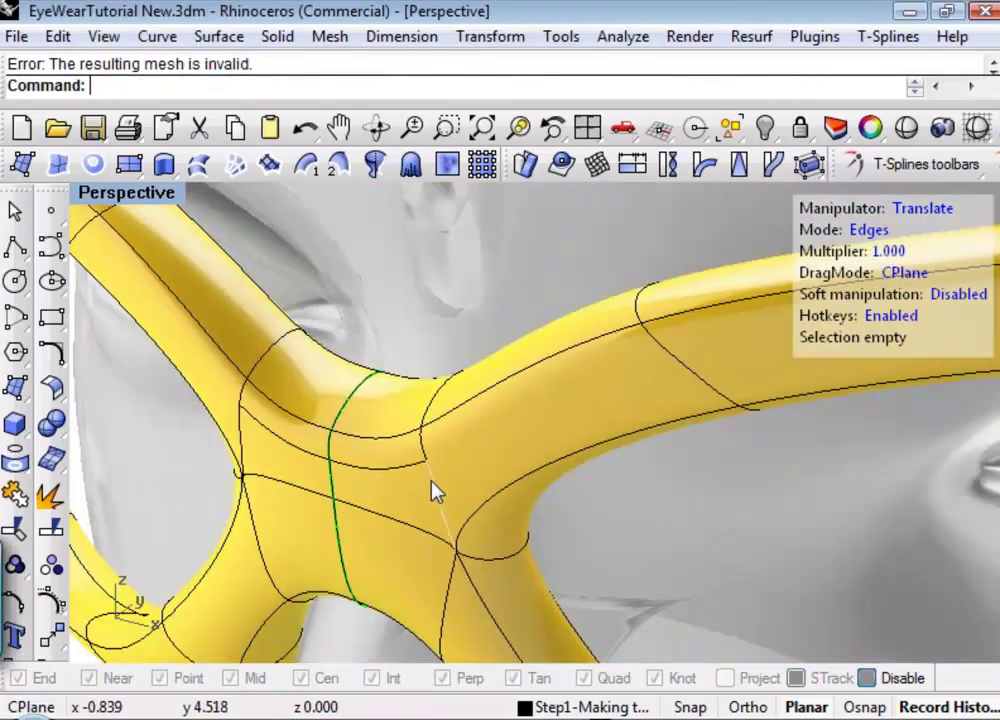
pyautogui.moveTo(354, 492); pyautogui.dragTo(285, 400, button='right')
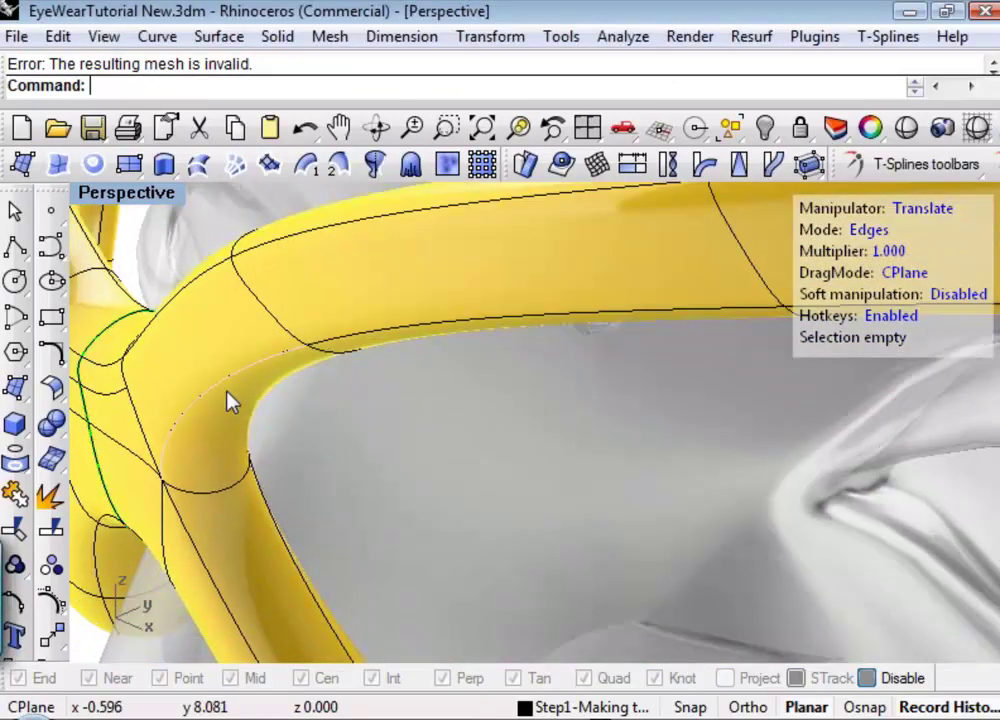
pyautogui.keyDown('shift'); pyautogui.moveTo(378, 390); pyautogui.dragTo(465, 395, button='right'); pyautogui.keyUp('shift')
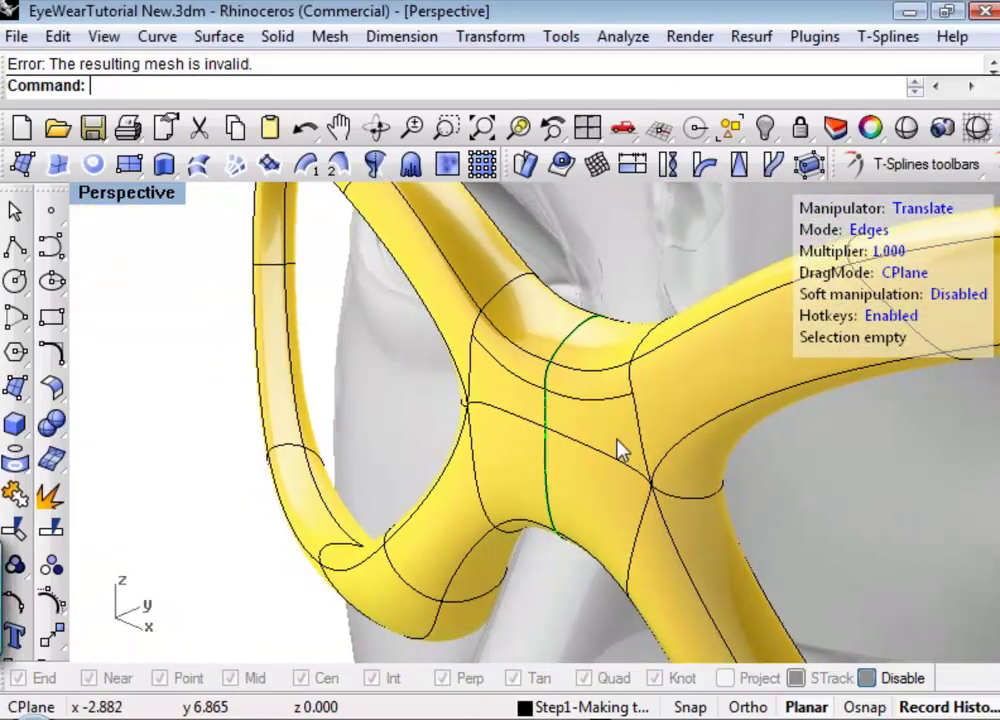
pyautogui.moveTo(641, 398)
pyautogui.keyDown('ctrl'); pyautogui.mouseDown(button='right')
pyautogui.moveTo(645, 370)
pyautogui.moveTo(643, 379)
pyautogui.mouseUp(button='right'); pyautogui.keyUp('ctrl')
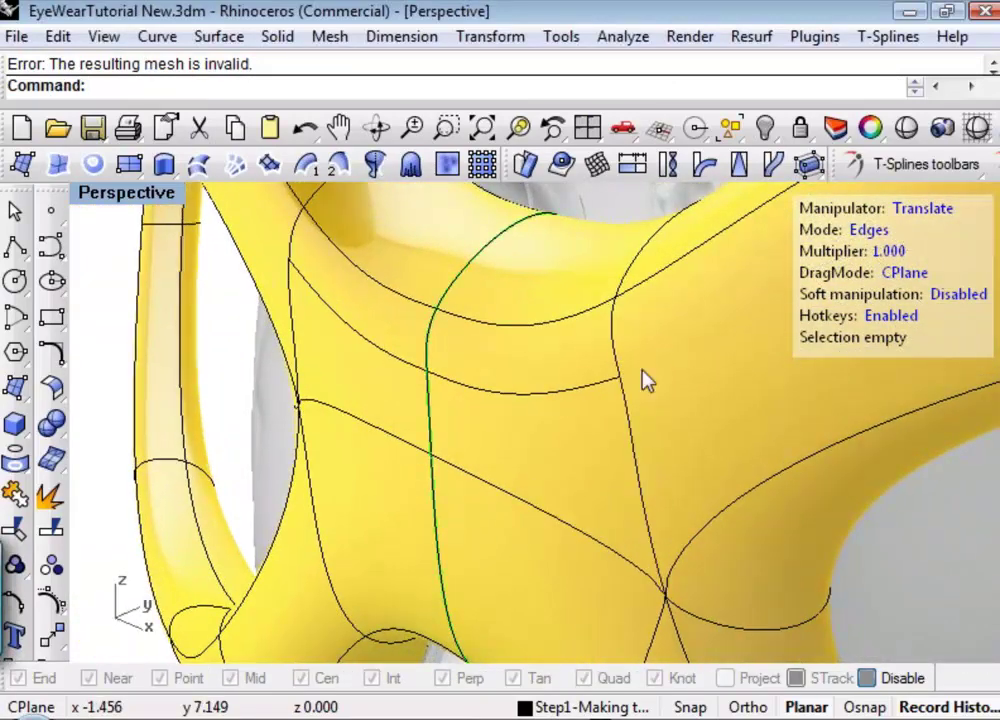
pyautogui.middleClick(558, 274)
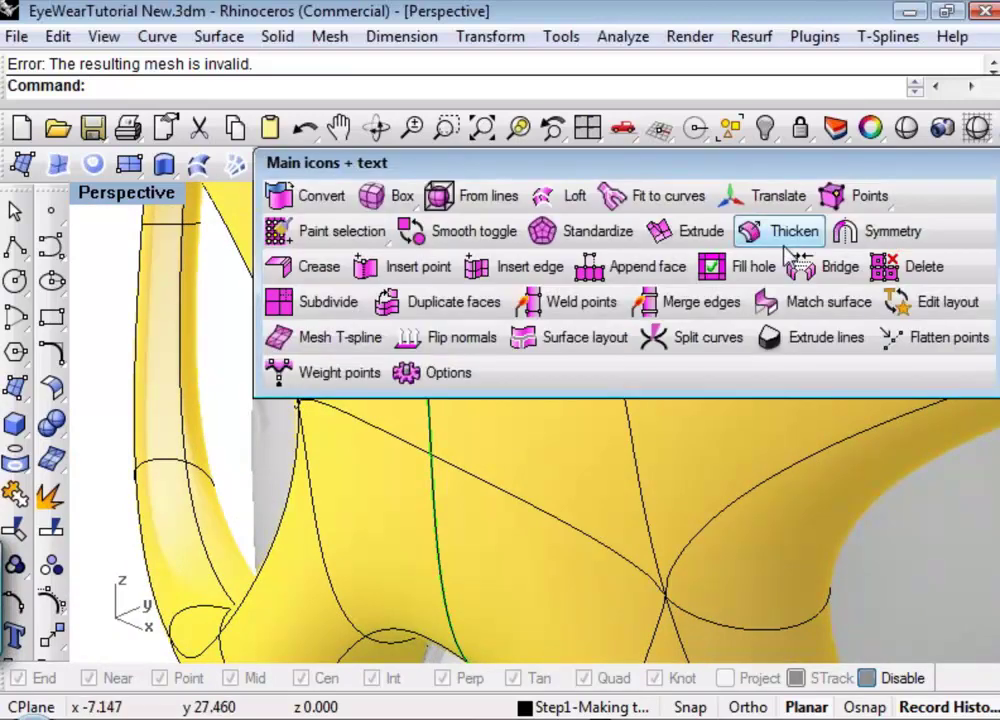
pyautogui.click(555, 270)
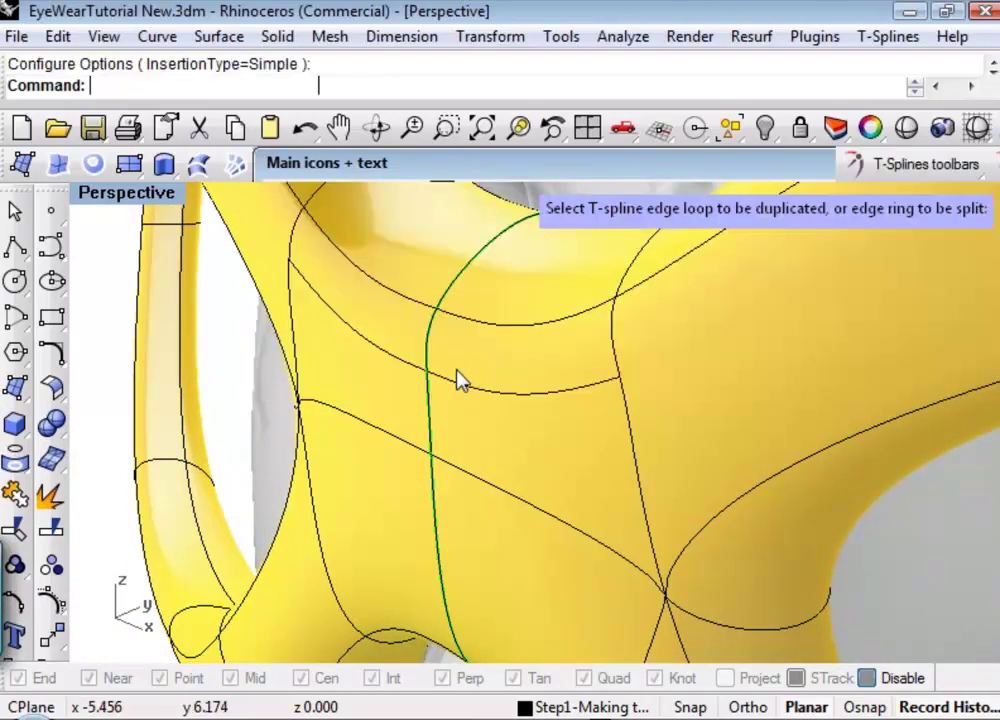
pyautogui.click(437, 411)
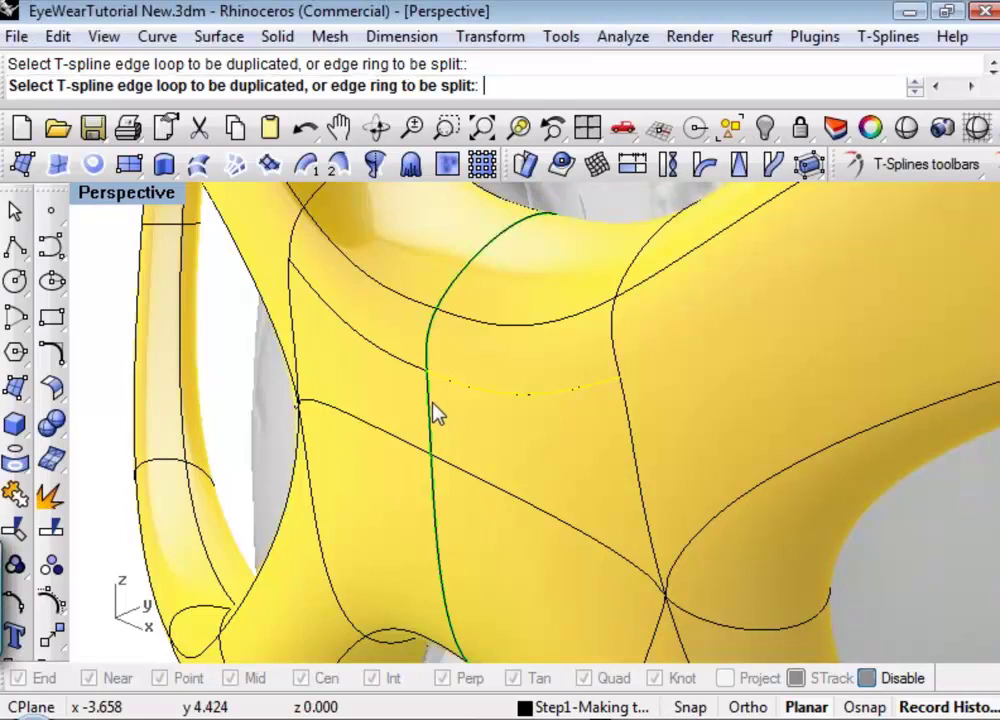
pyautogui.click(716, 86)
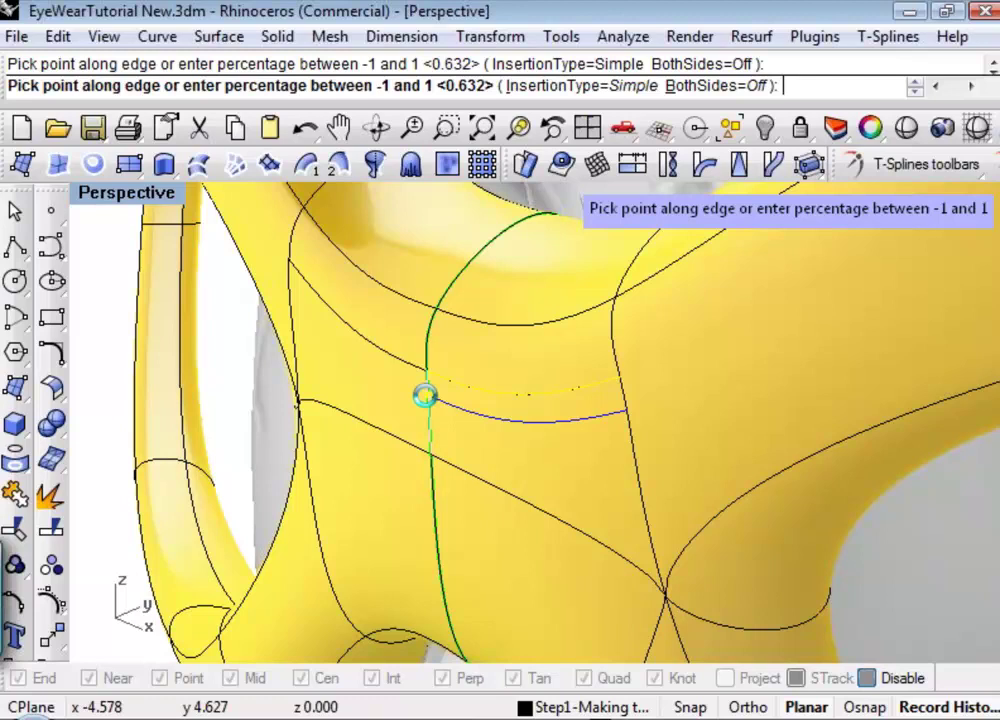
pyautogui.click(425, 395)
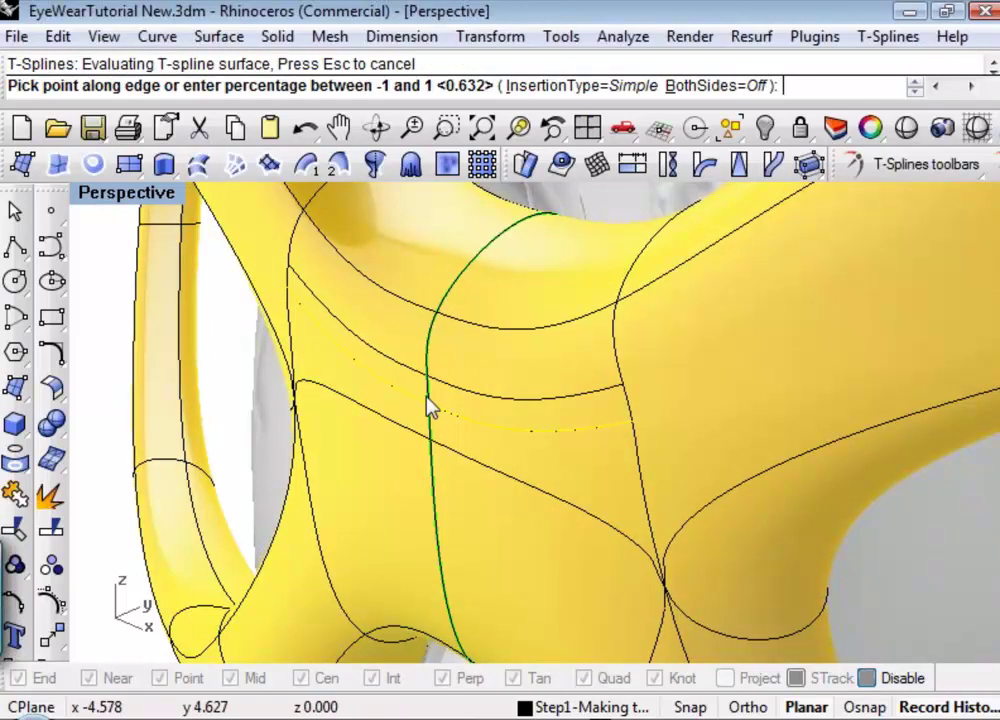
pyautogui.rightClick(428, 407)
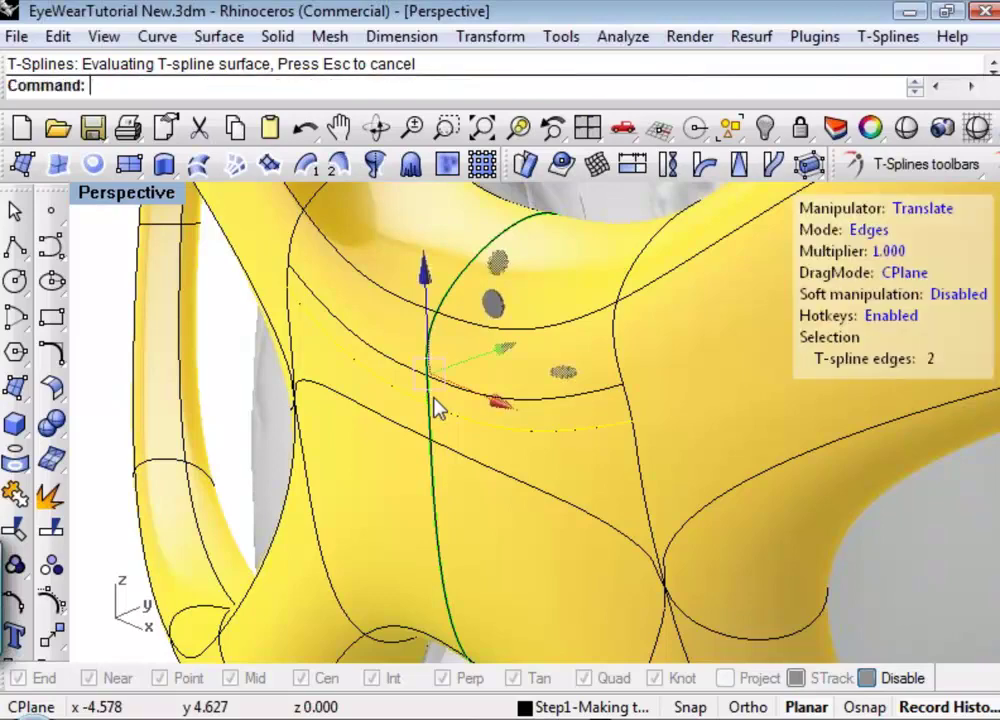
# Step: Insert a simple edge above the nose bridge's middle inserted edge, about halfway to the upper edge, with BothSides off
pyautogui.rightClick(599, 358)
pyautogui.press('Return')
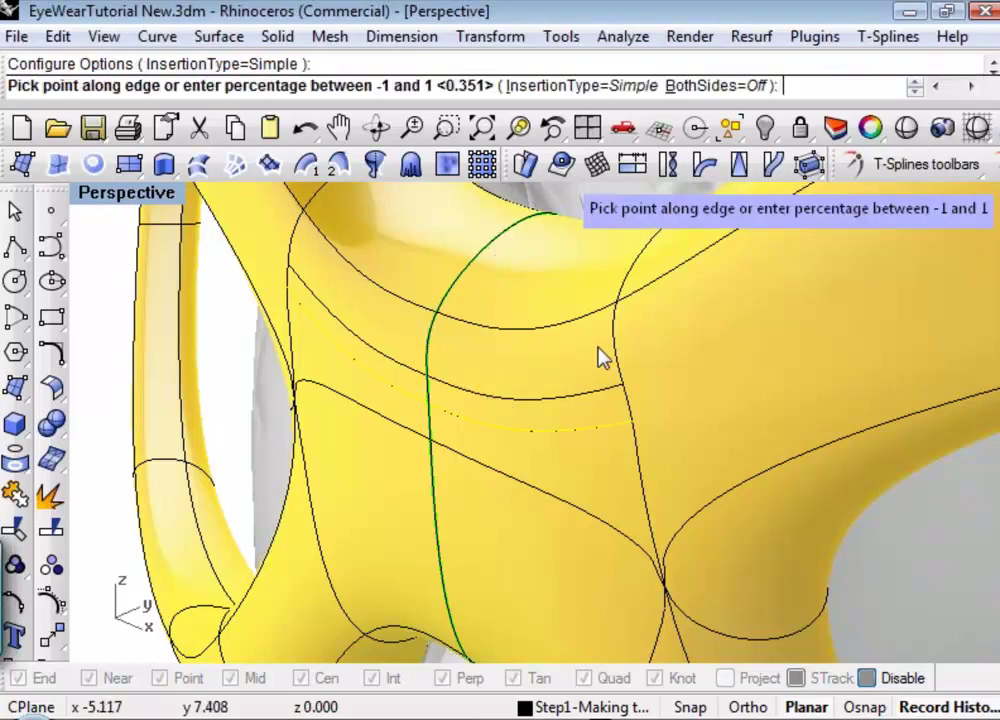
pyautogui.click(556, 388)
pyautogui.click(538, 400)
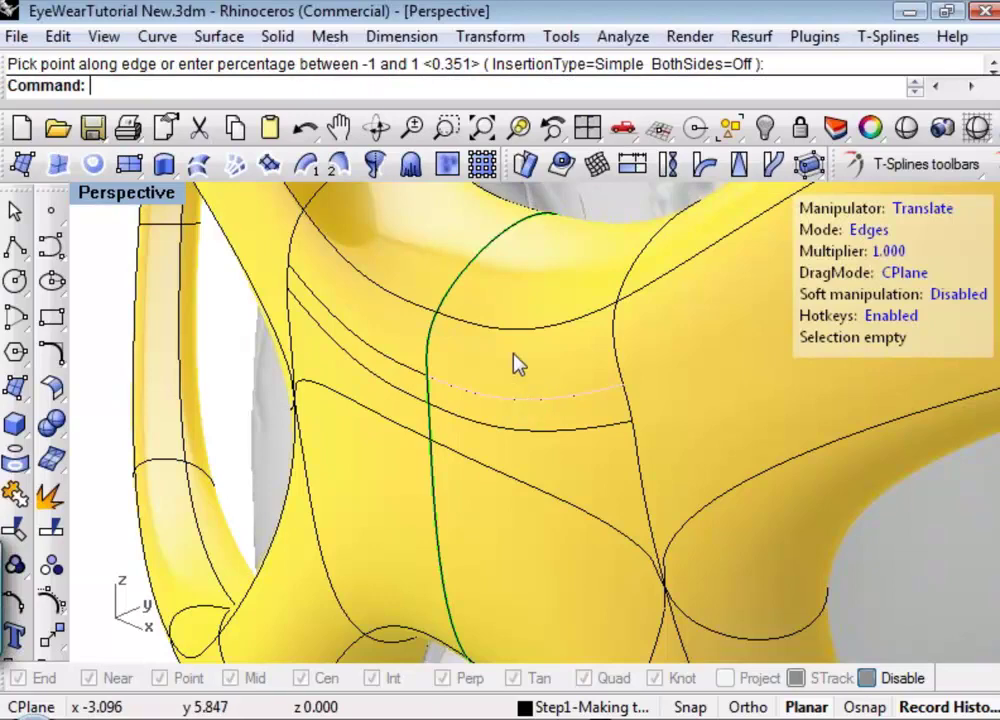
pyautogui.press('Return')
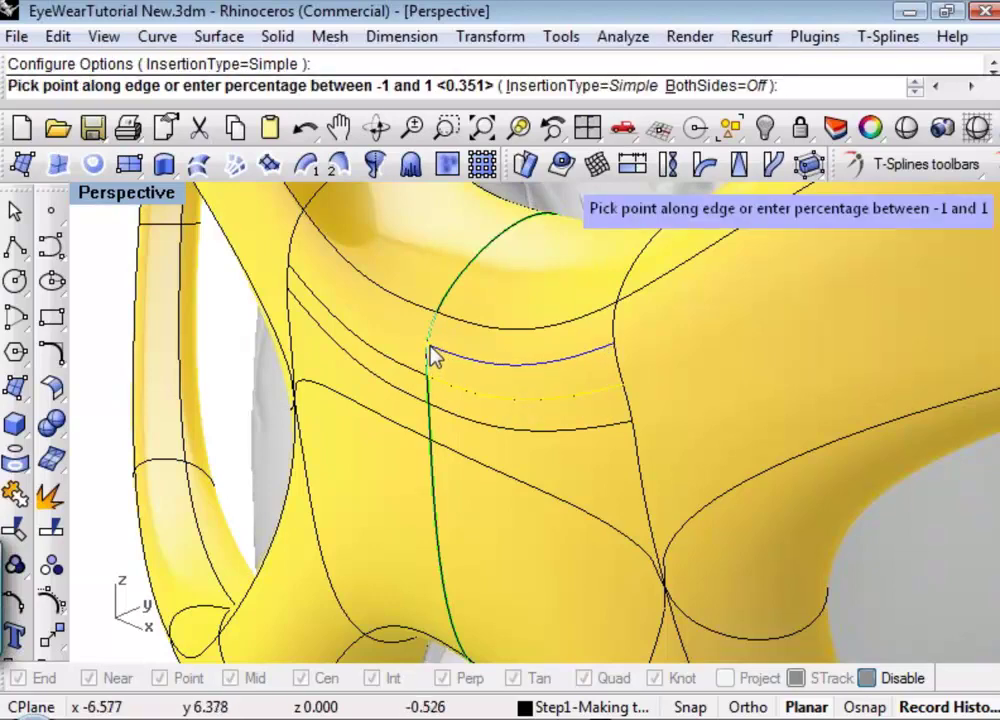
pyautogui.click(431, 352)
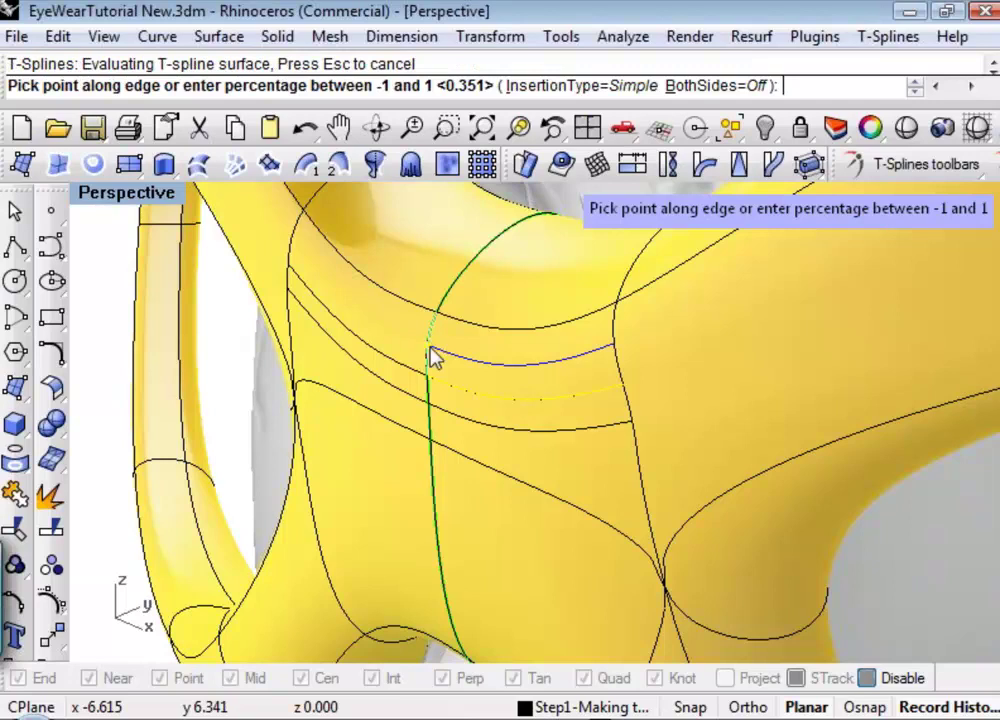
pyautogui.click(433, 358)
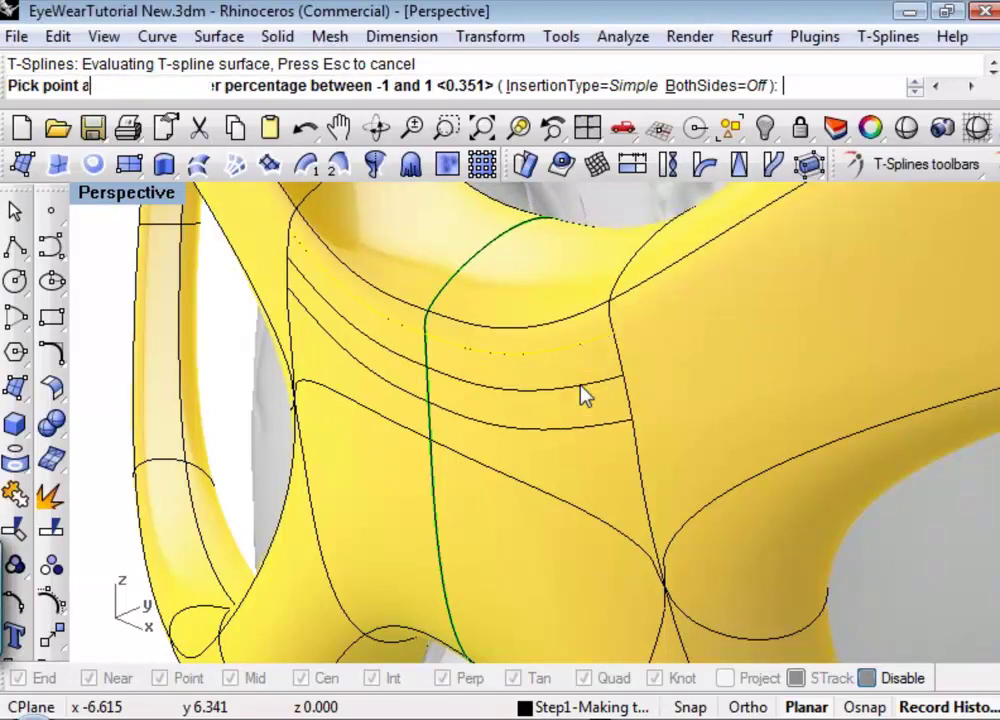
# Step: Pull the middle of the three inserted nose bridge edges forward, away from the face, to form a ridge
pyautogui.click(536, 400)
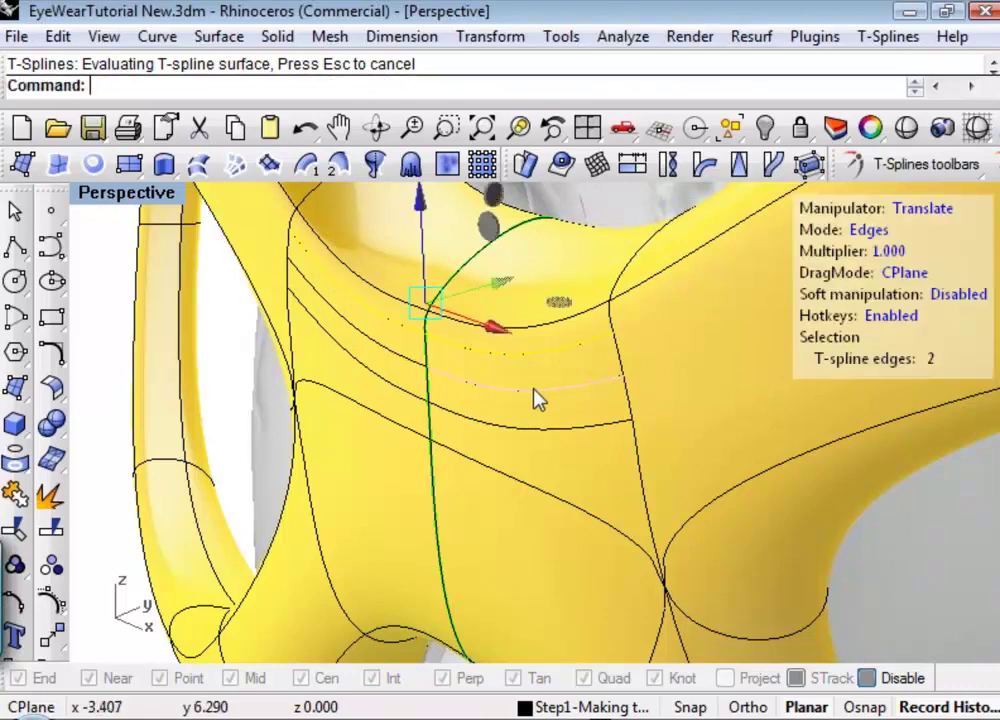
pyautogui.click(455, 395)
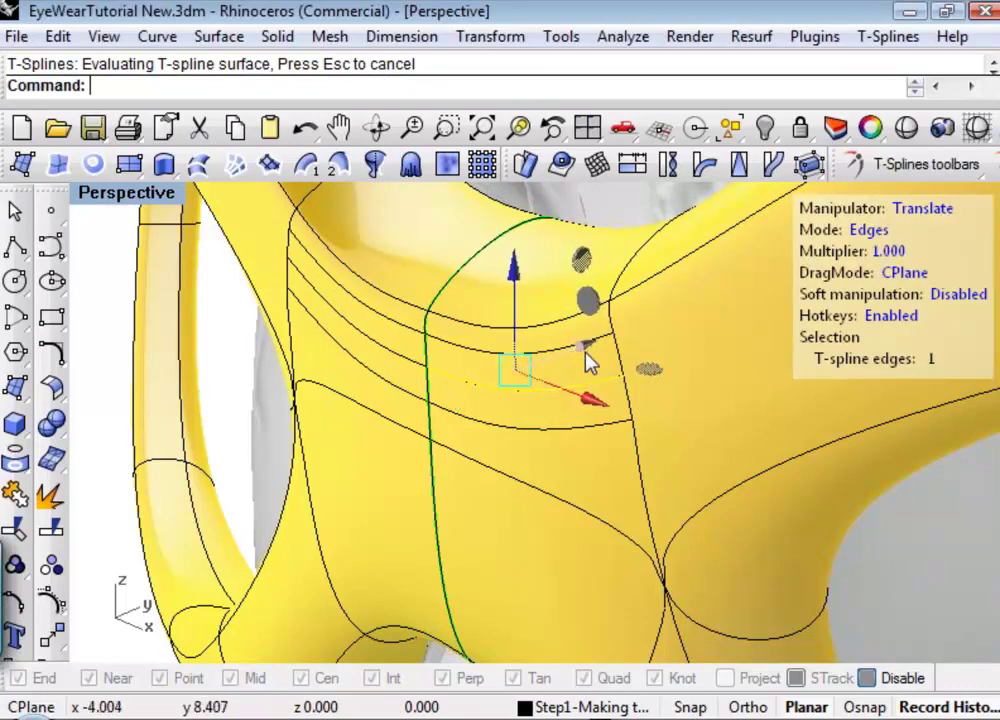
pyautogui.moveTo(580, 368); pyautogui.dragTo(565, 420)
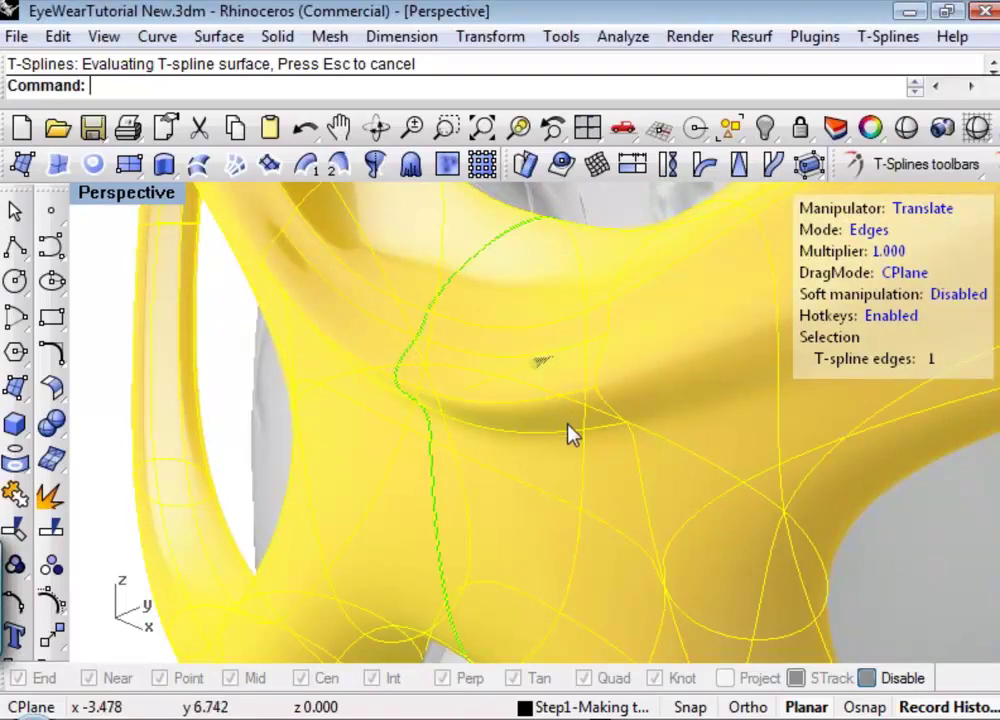
pyautogui.scroll(-5, 567, 444)
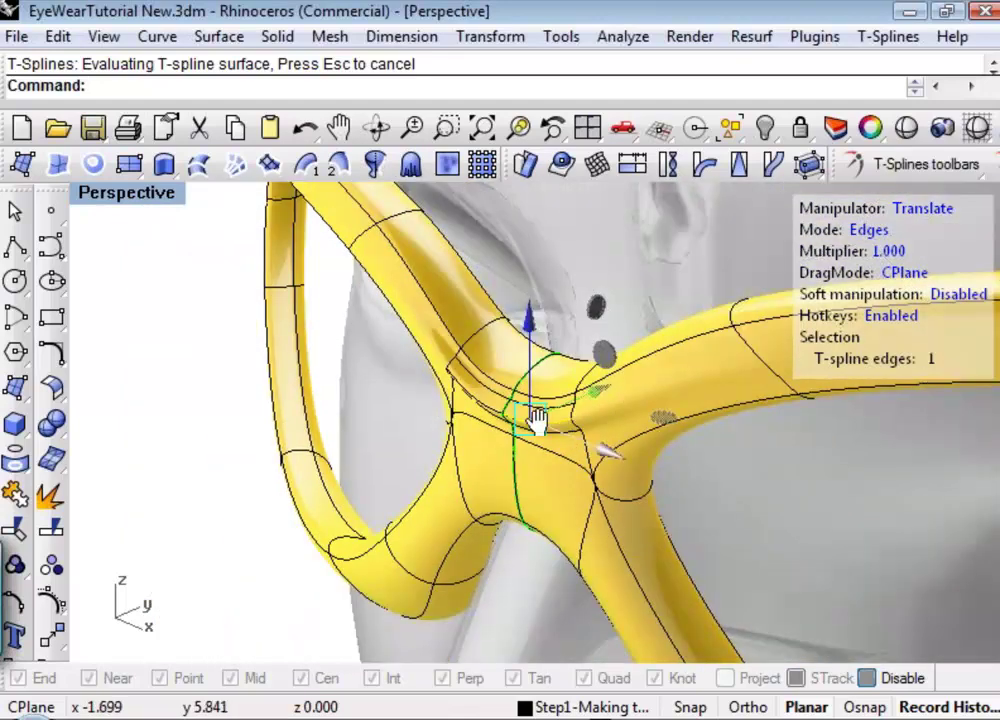
pyautogui.scroll(-2, 517, 418)
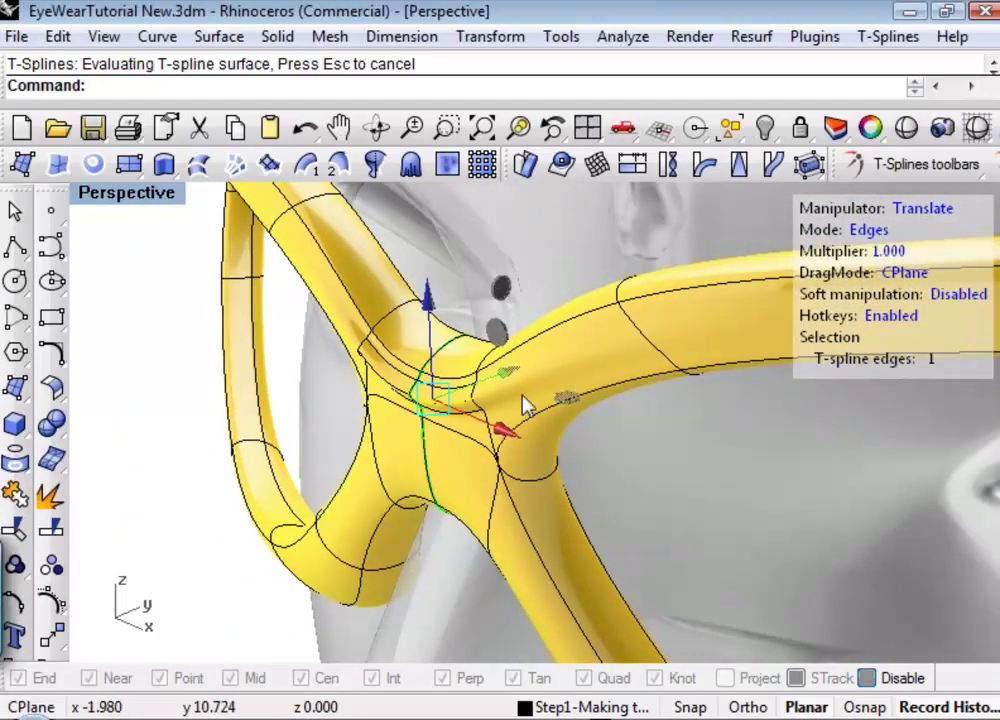
pyautogui.scroll(3, 470, 405)
pyautogui.scroll(5, 474, 404)
pyautogui.scroll(-5, 475, 419)
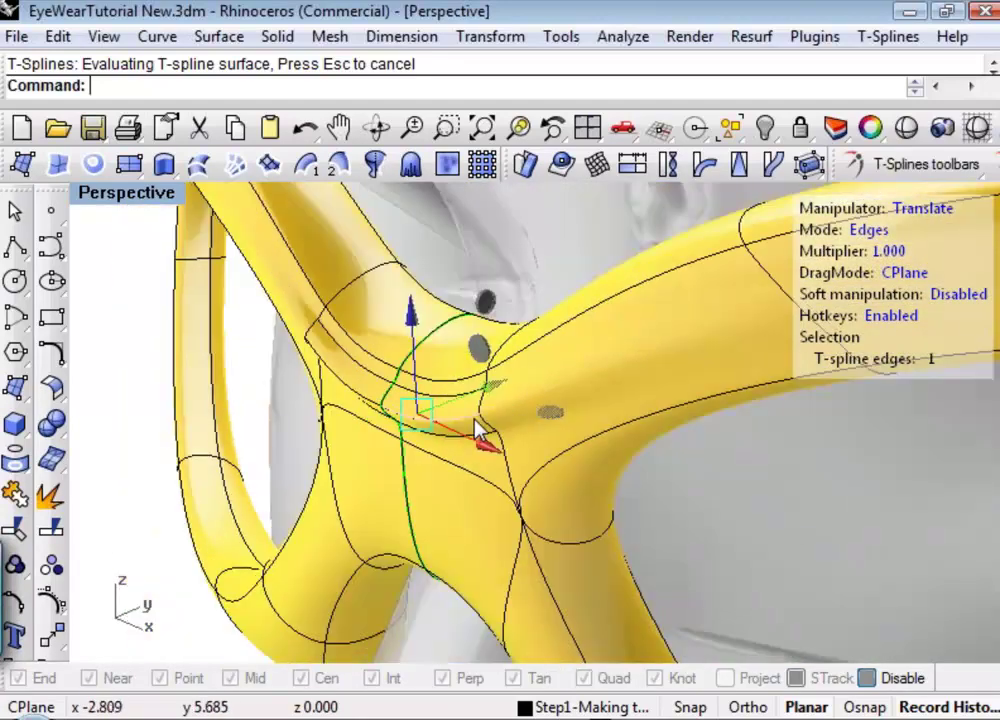
pyautogui.scroll(-4, 475, 419)
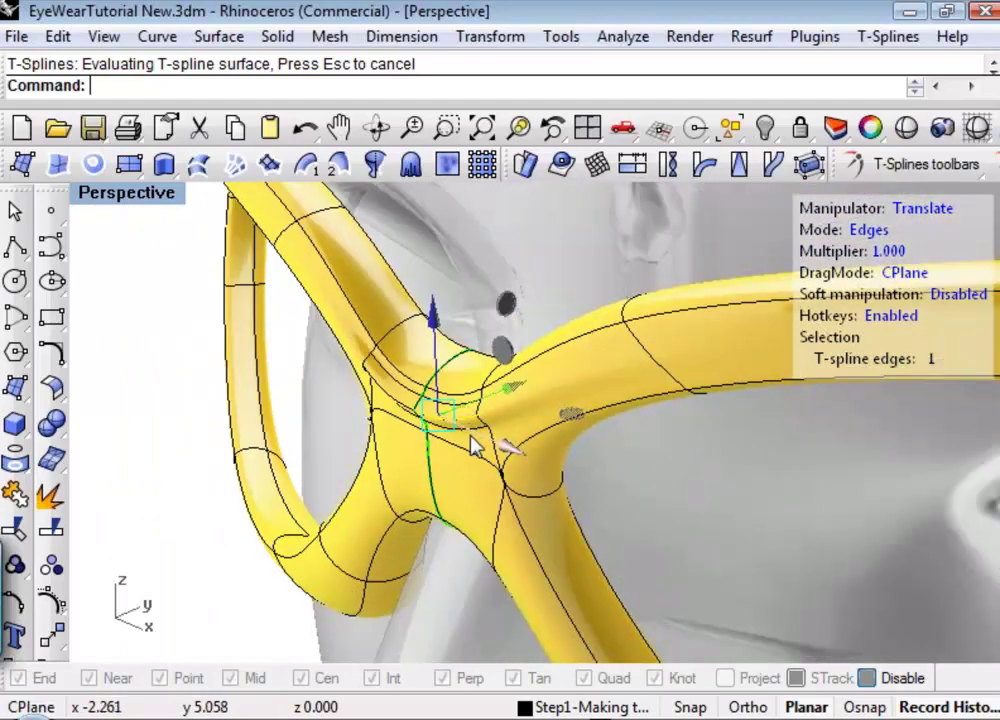
# Step: Move the vertex at the outer end of the pulled nose bridge edge back toward the face
pyautogui.press('a')
pyautogui.scroll(4, 480, 437)
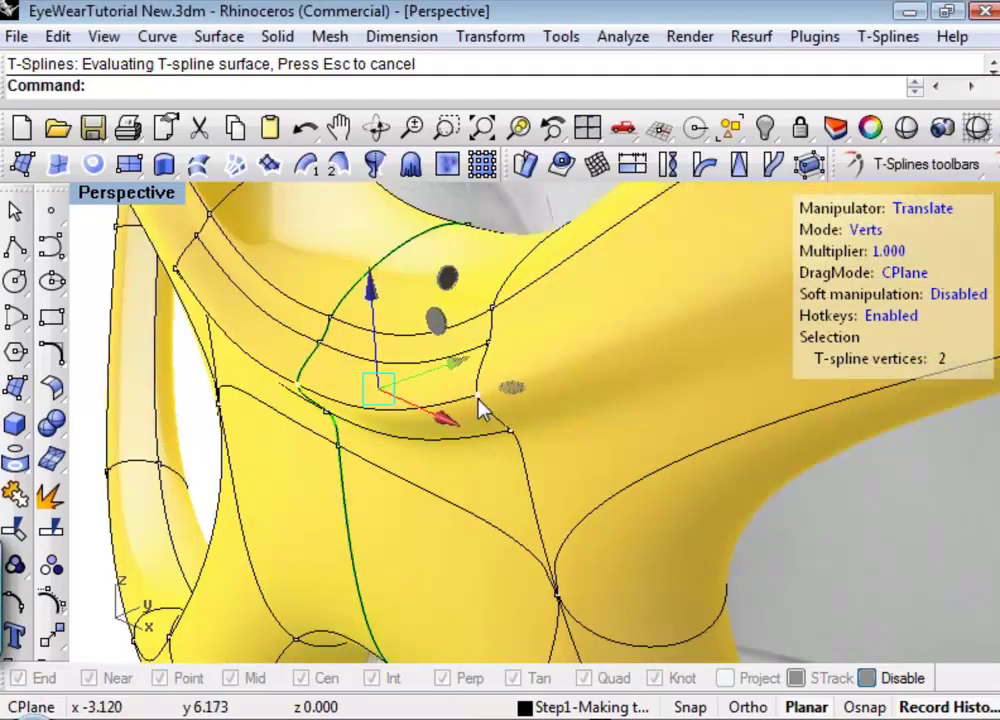
pyautogui.click(478, 396)
pyautogui.moveTo(552, 367); pyautogui.dragTo(606, 355)
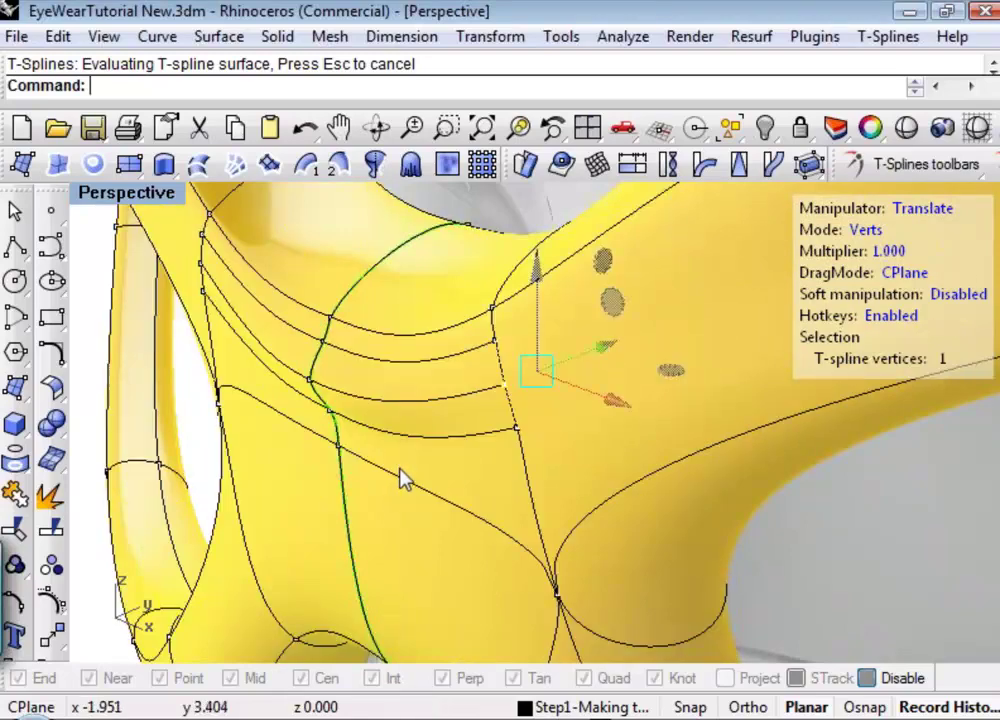
# Step: Pull the ridge's middle vertex on the symmetry line farther forward from the nose bridge
pyautogui.scroll(-5, 405, 475)
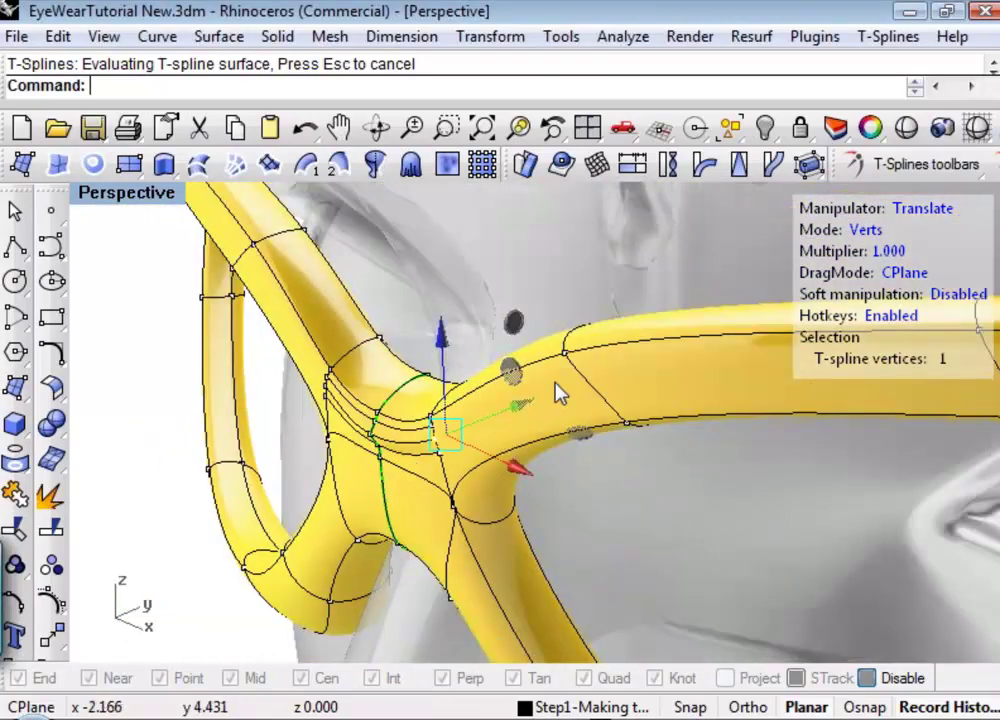
pyautogui.scroll(5, 380, 450)
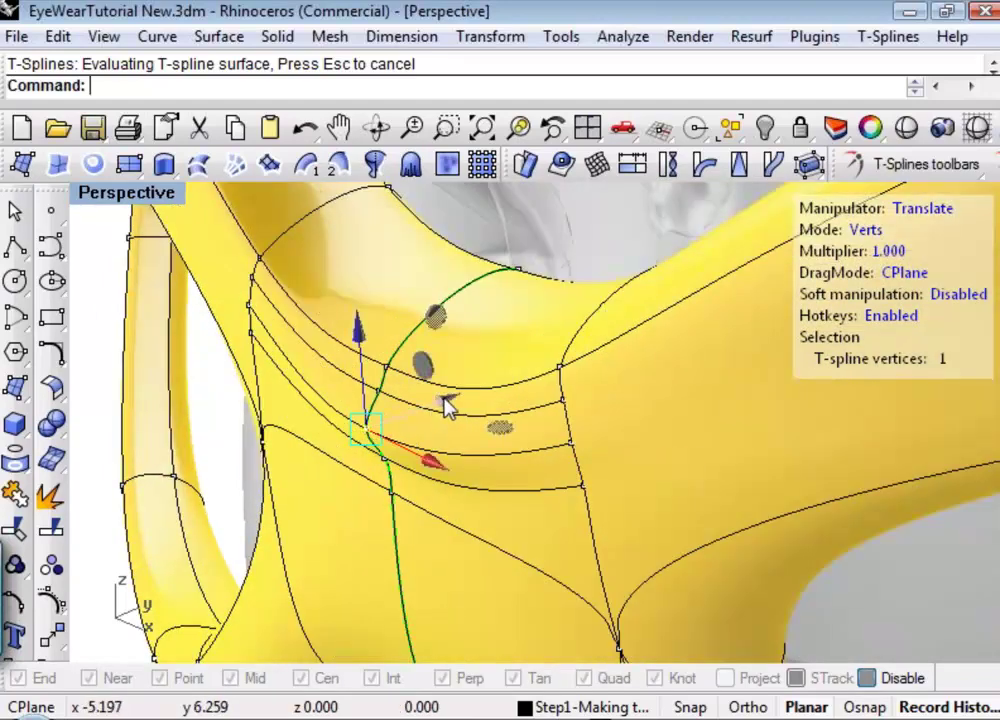
pyautogui.moveTo(449, 406); pyautogui.dragTo(408, 426)
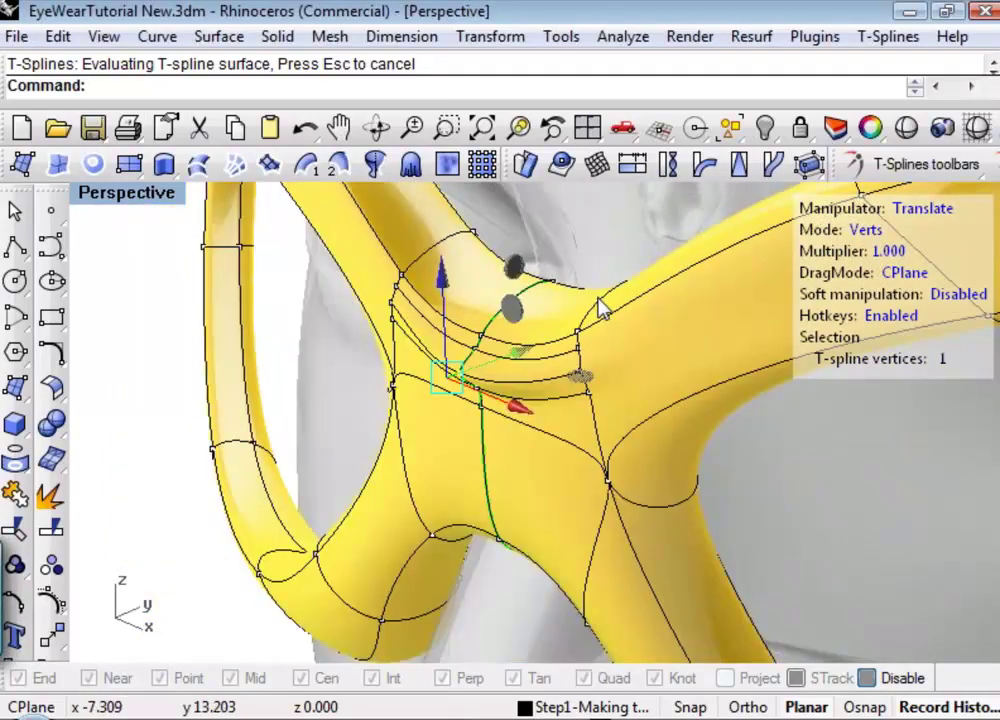
# Step: Preview the nose bridge shaded without wires to examine the ridge, return to the wired shaded display and clear the selection
pyautogui.click(906, 127)
pyautogui.moveTo(560, 400); pyautogui.dragTo(571, 487, button='right')
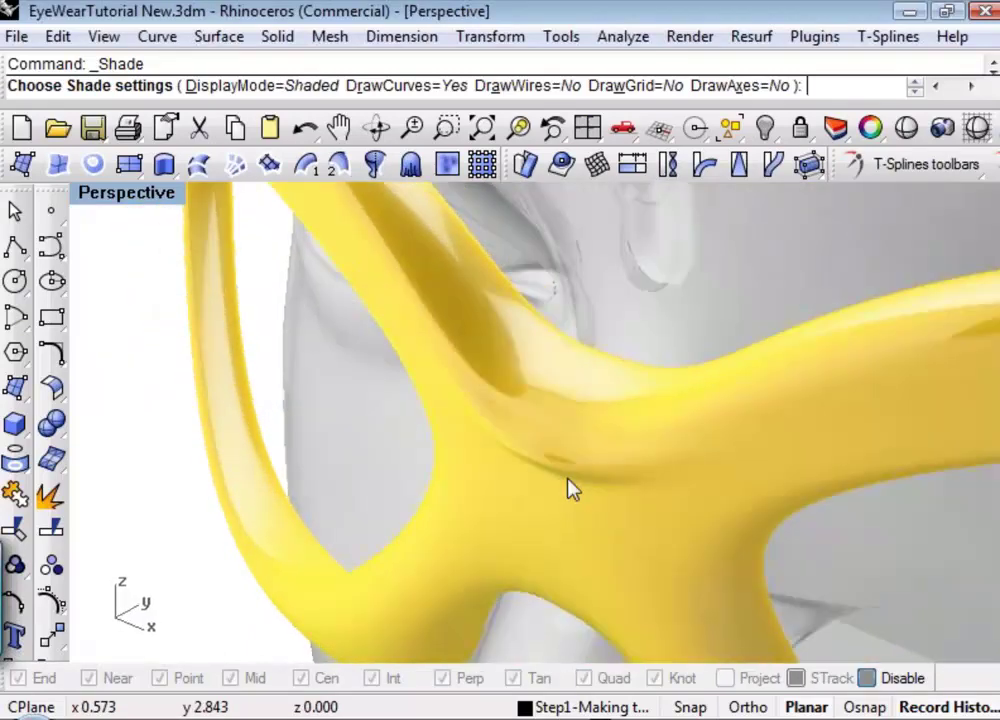
pyautogui.click(977, 127)
pyautogui.press('Return')
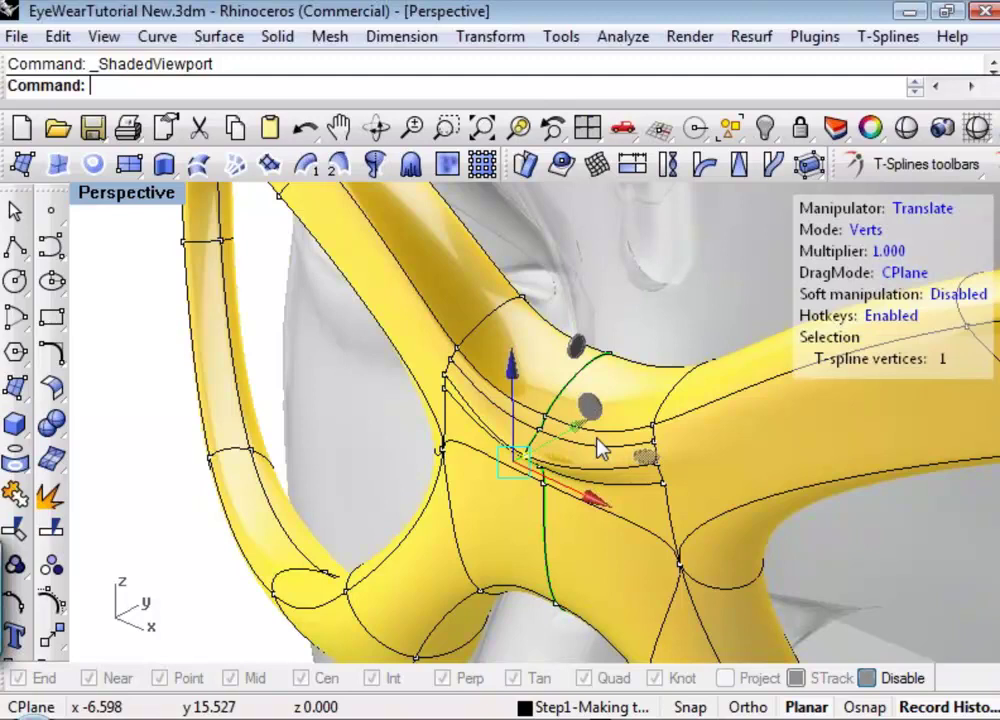
pyautogui.click(647, 297)
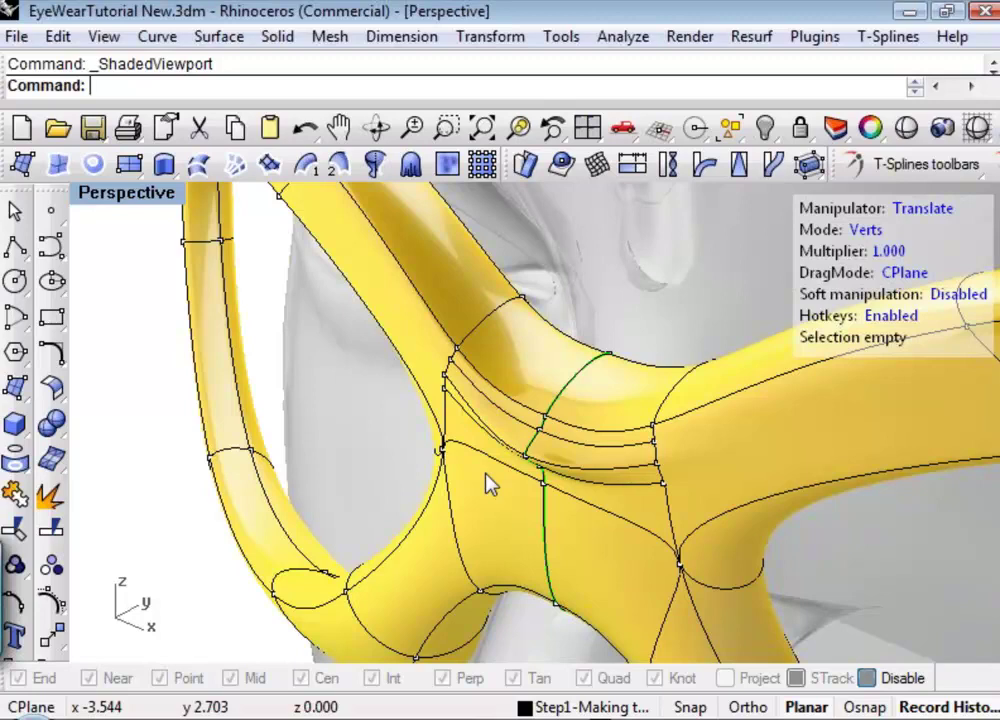
# Step: Set the weight of the vertices on the nose bridge's ridge edge to 3 with the T-Splines weight command
pyautogui.press('2')
pyautogui.click(613, 471)
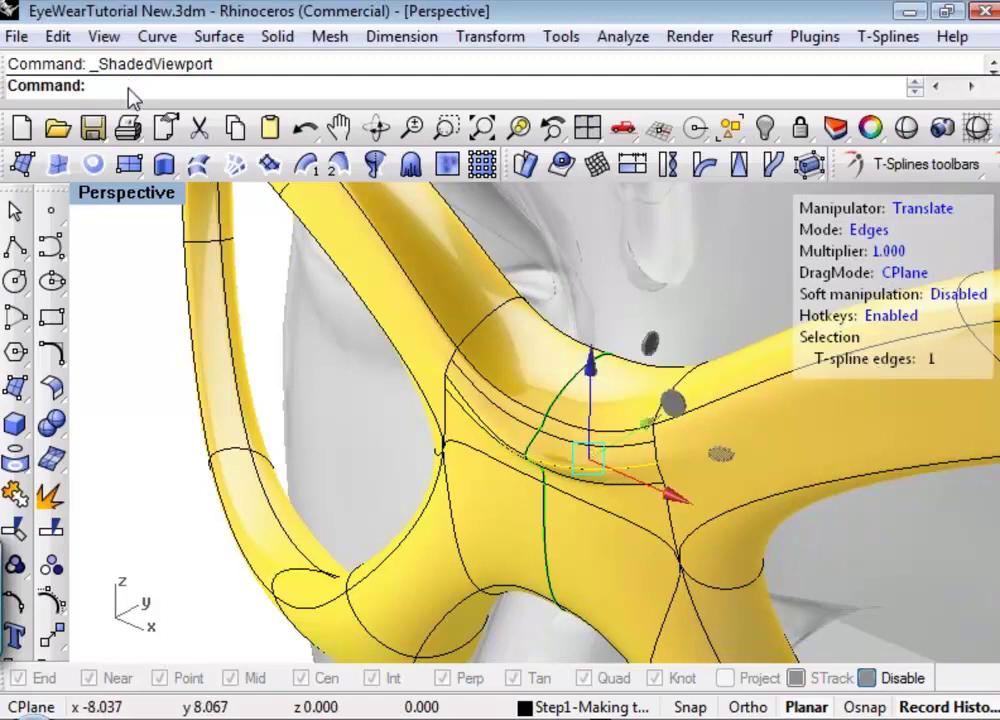
pyautogui.write('tsWeight')
pyautogui.press('Return')
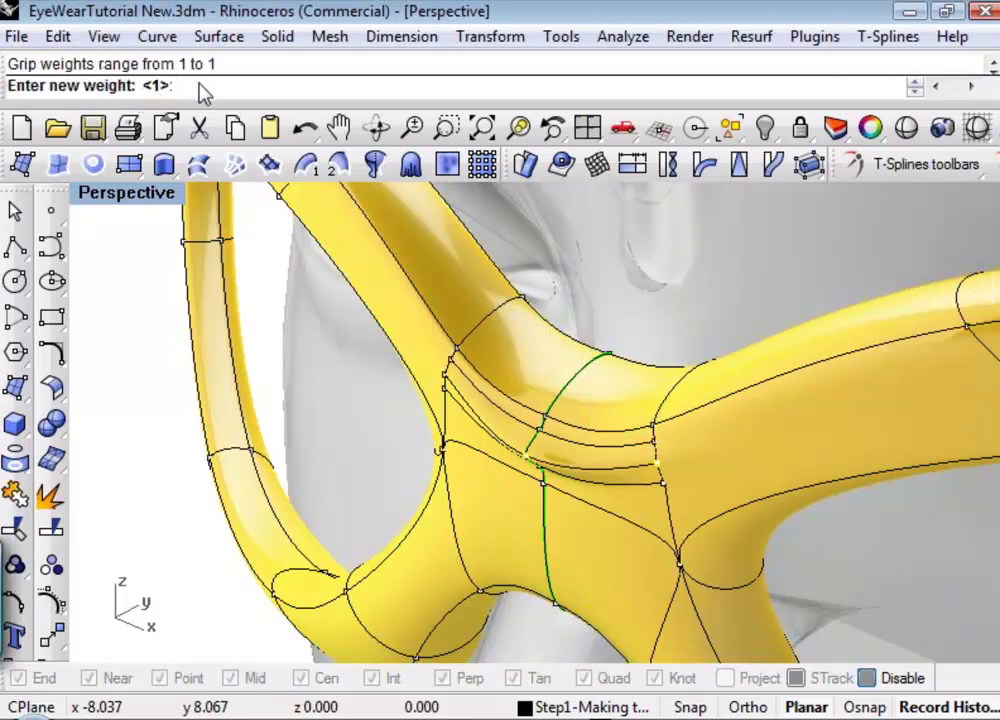
pyautogui.write('3')
pyautogui.press('Return')
pyautogui.write('3')
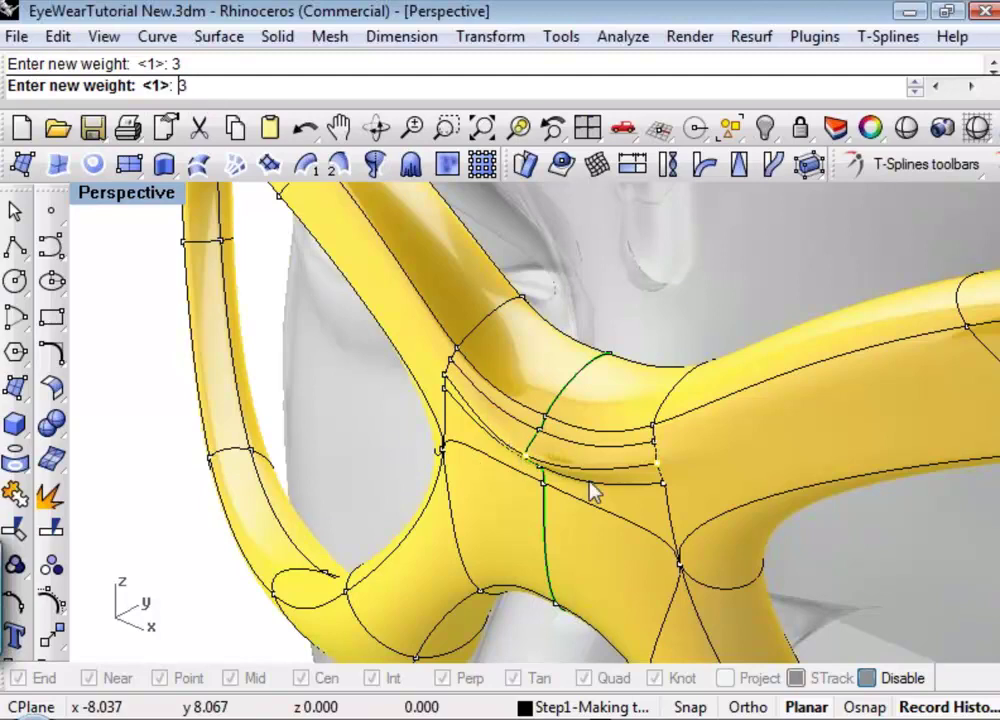
pyautogui.press('Return')
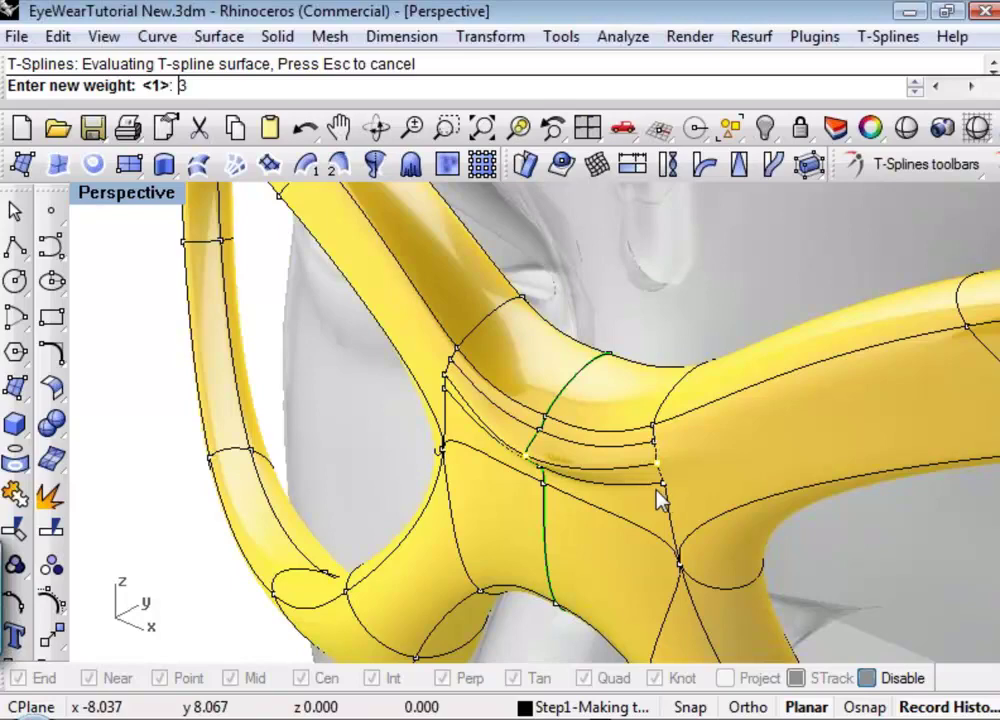
pyautogui.press('Return')
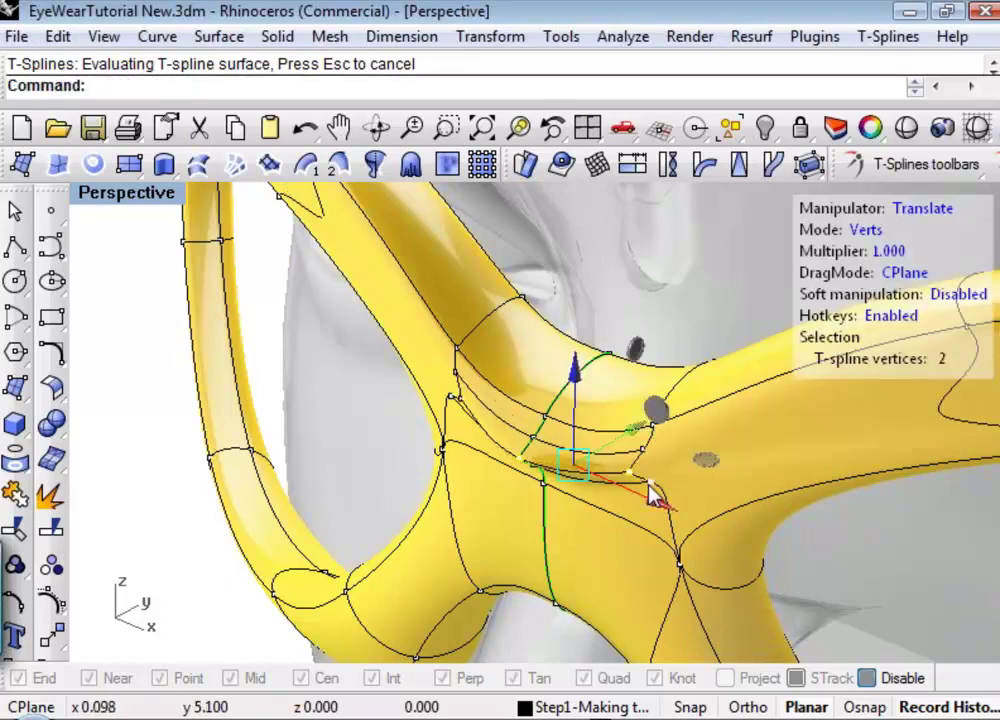
# Step: Preview the nose bridge shaded without wires and examine the weighted ridge from the front and at an angle
pyautogui.keyDown('shift'); pyautogui.moveTo(585, 437); pyautogui.dragTo(420, 413, button='right'); pyautogui.keyUp('shift')
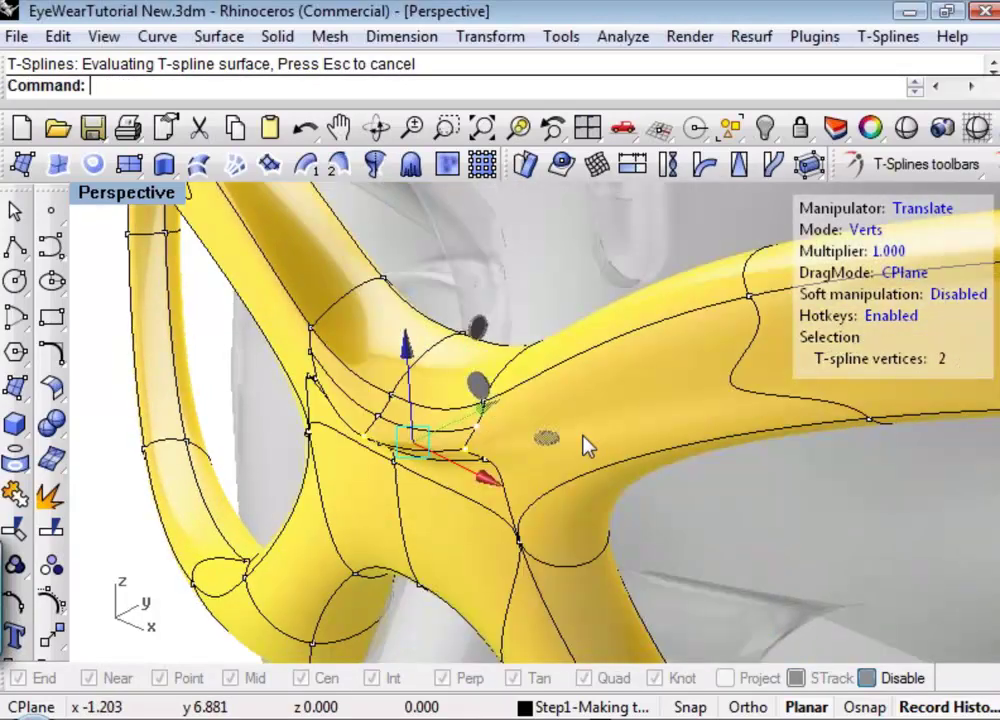
pyautogui.click(905, 130)
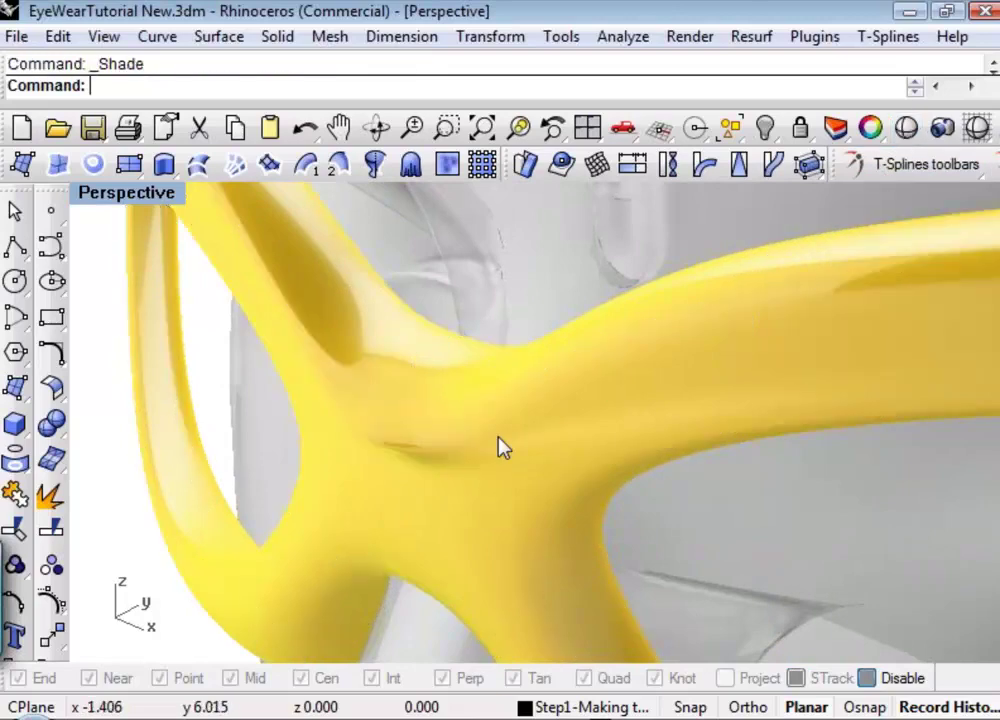
pyautogui.moveTo(498, 446)
pyautogui.mouseDown(button='right')
pyautogui.moveTo(581, 434)
pyautogui.moveTo(584, 420)
pyautogui.moveTo(574, 499)
pyautogui.moveTo(522, 535)
pyautogui.moveTo(605, 455)
pyautogui.mouseUp(button='right')
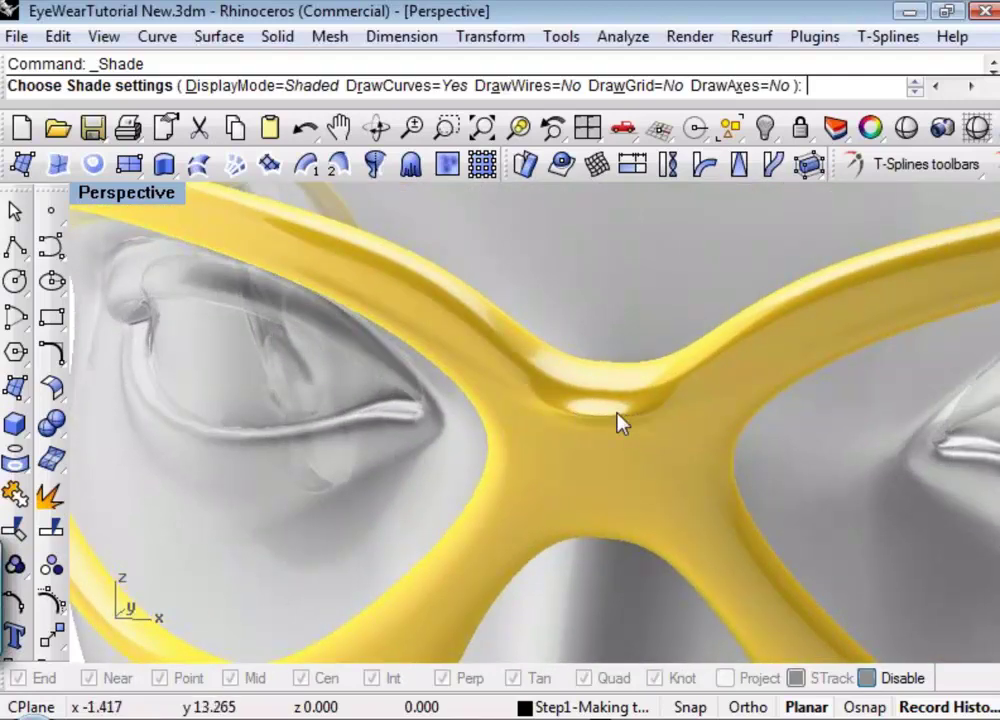
pyautogui.moveTo(660, 425); pyautogui.dragTo(375, 440, button='right')
pyautogui.scroll(8, 277, 400)
pyautogui.scroll(-5, 375, 440)
pyautogui.scroll(-3, 375, 450)
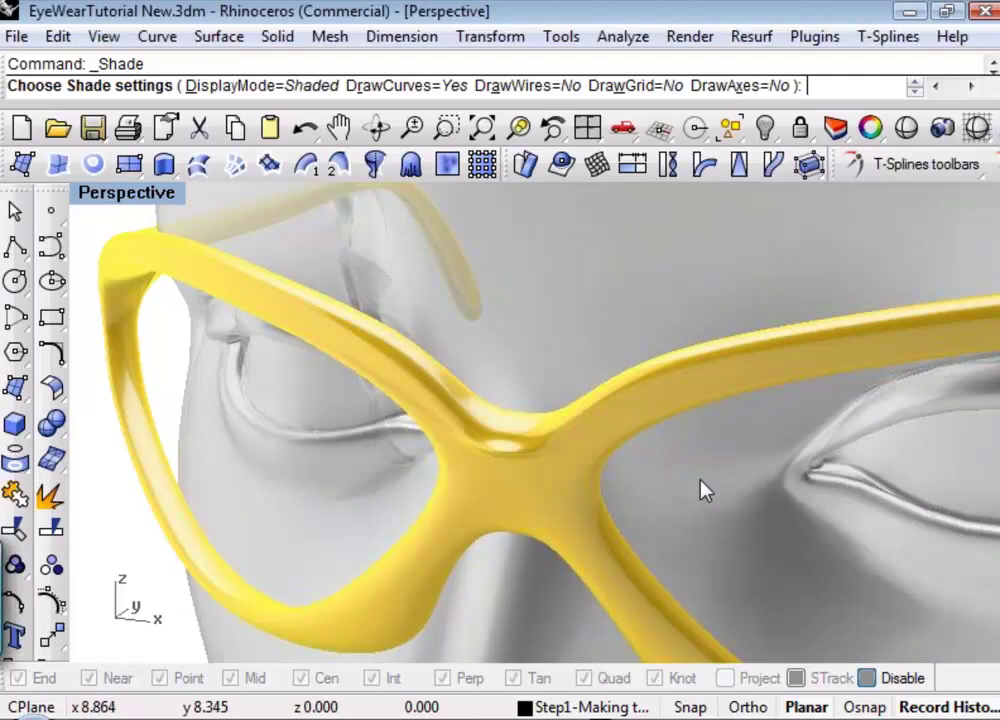
# Step: Undo the vertex weight change on the nose bridge's ridge edge and clear the vertex selection
pyautogui.hotkey('ctrl', 'z')
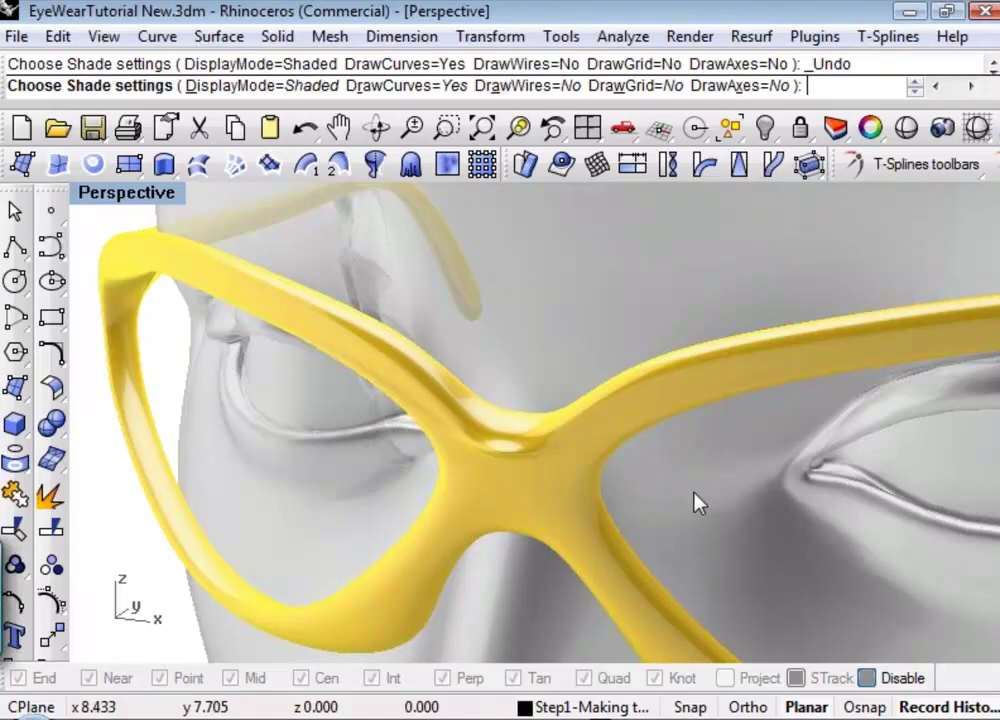
pyautogui.moveTo(696, 502); pyautogui.dragTo(670, 493, button='right')
pyautogui.moveTo(665, 493); pyautogui.dragTo(641, 501, button='right')
pyautogui.press('Escape')
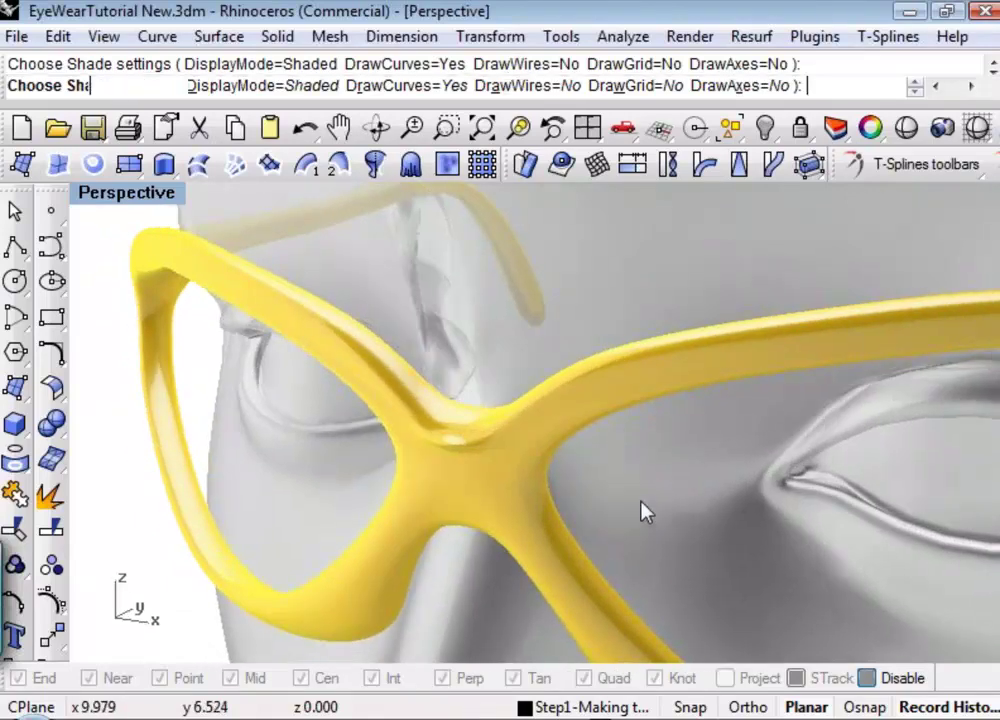
pyautogui.hotkey('ctrl', 'z')
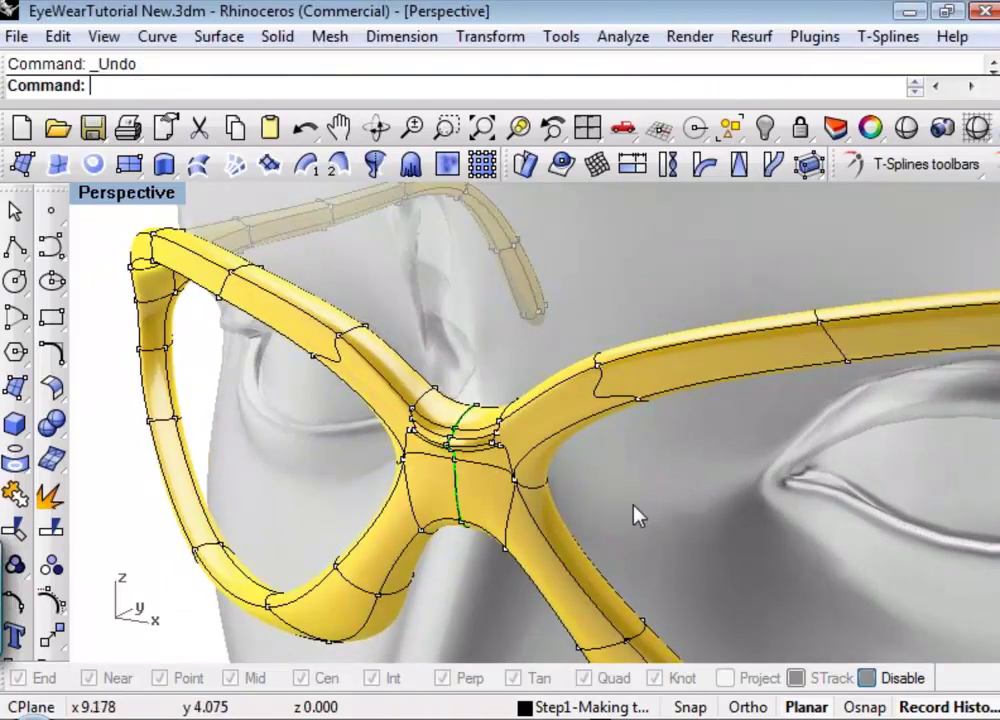
pyautogui.hotkey('ctrl', 'z')
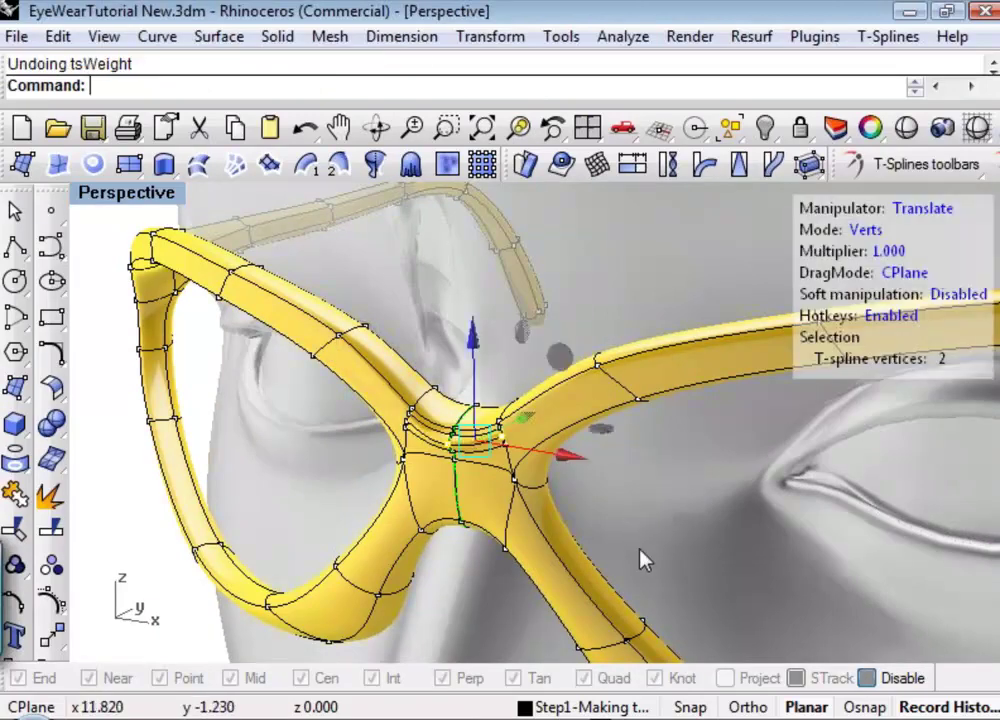
pyautogui.click(618, 494)
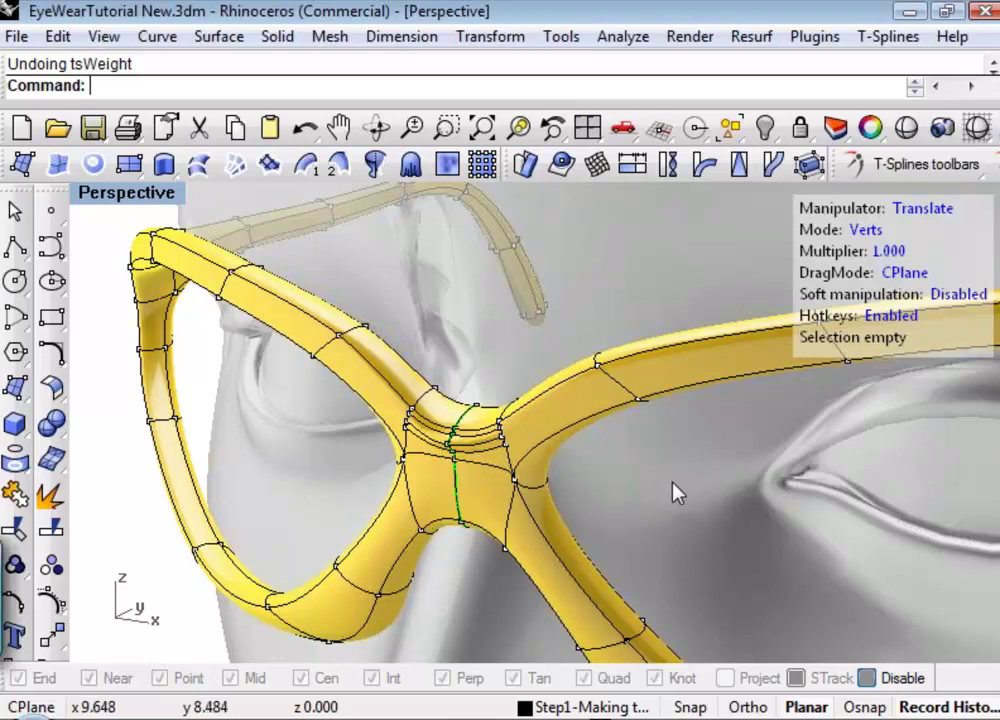
pyautogui.keyDown('shift'); pyautogui.moveTo(675, 492); pyautogui.dragTo(635, 448, button='right'); pyautogui.keyUp('shift')
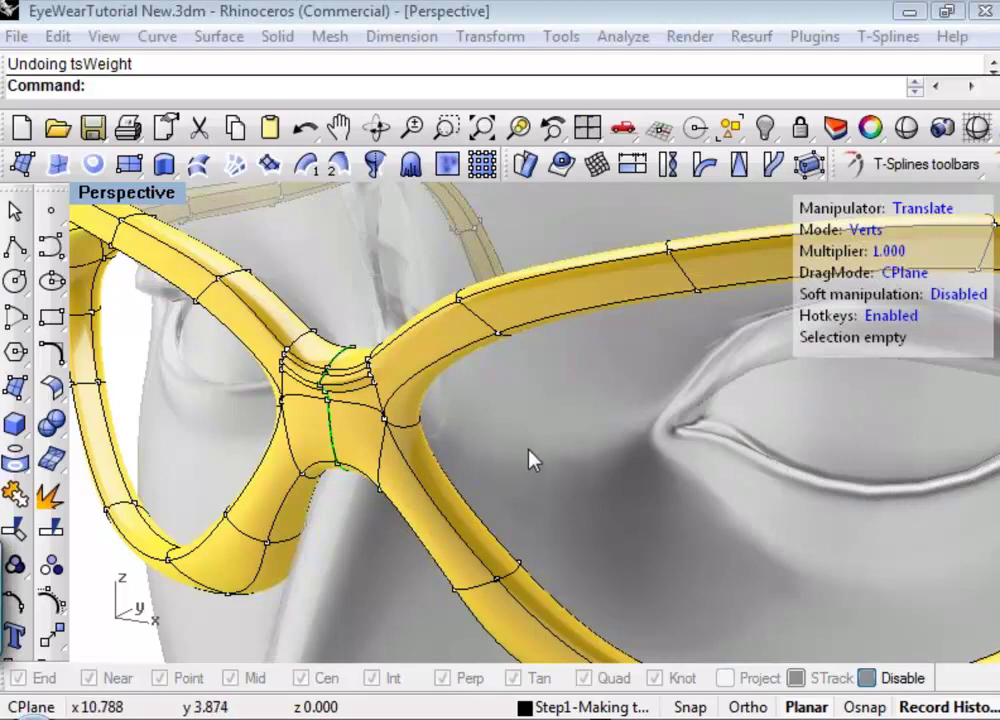
pyautogui.moveTo(531, 460)
pyautogui.mouseDown(button='right')
pyautogui.moveTo(522, 446)
pyautogui.moveTo(528, 457)
pyautogui.mouseUp(button='right')
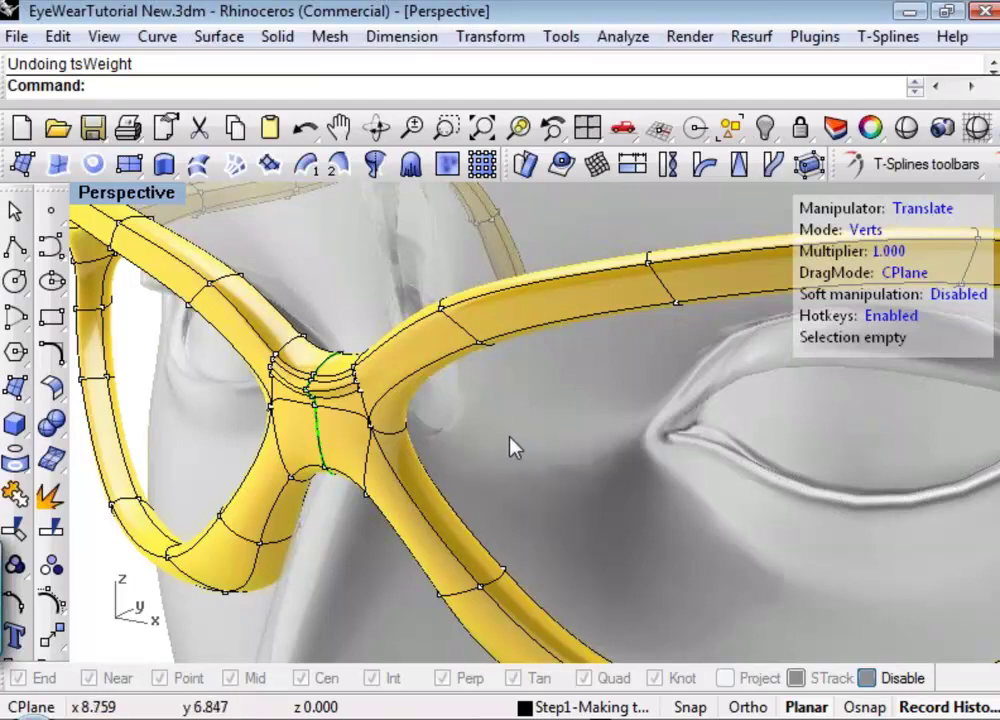
pyautogui.scroll(-5, 512, 447)
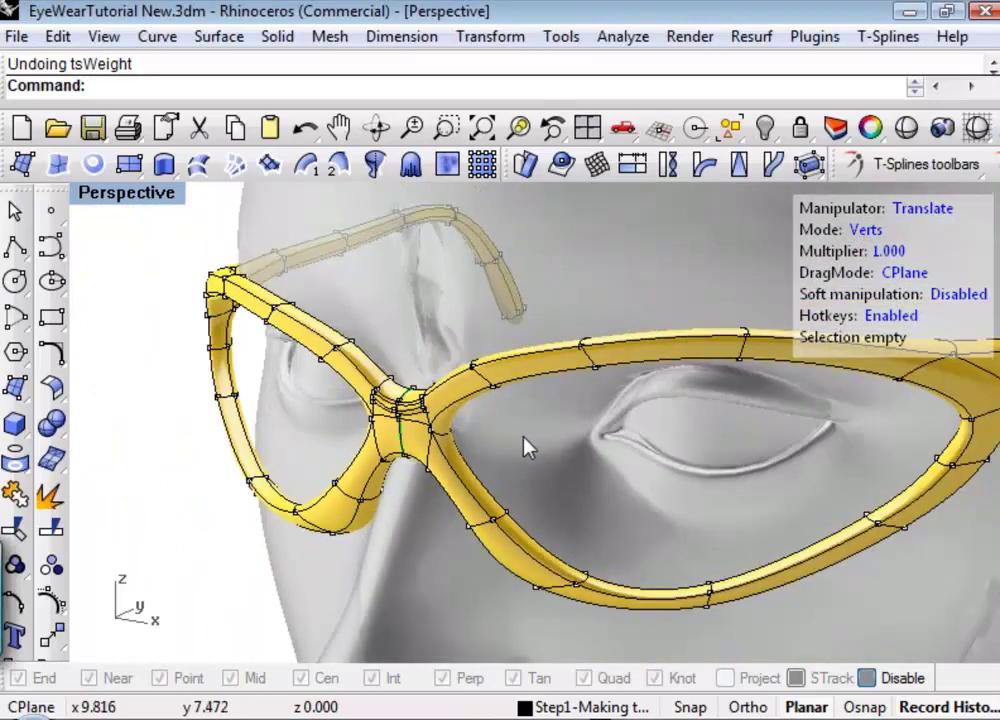
pyautogui.keyDown('shift'); pyautogui.moveTo(543, 470); pyautogui.dragTo(458, 446, button='right'); pyautogui.keyUp('shift')
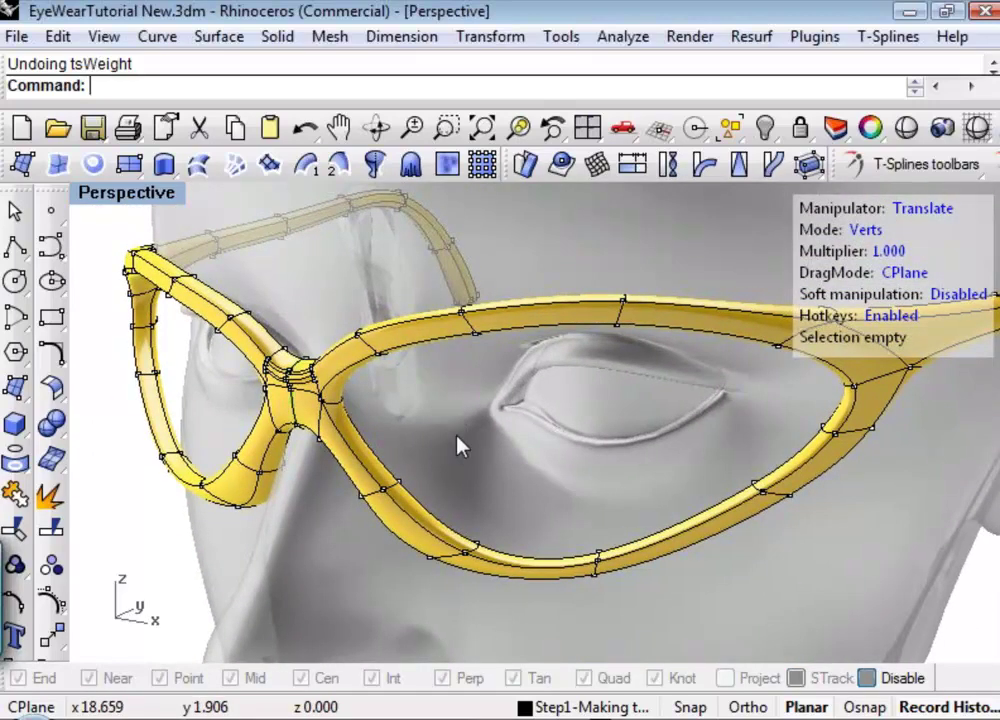
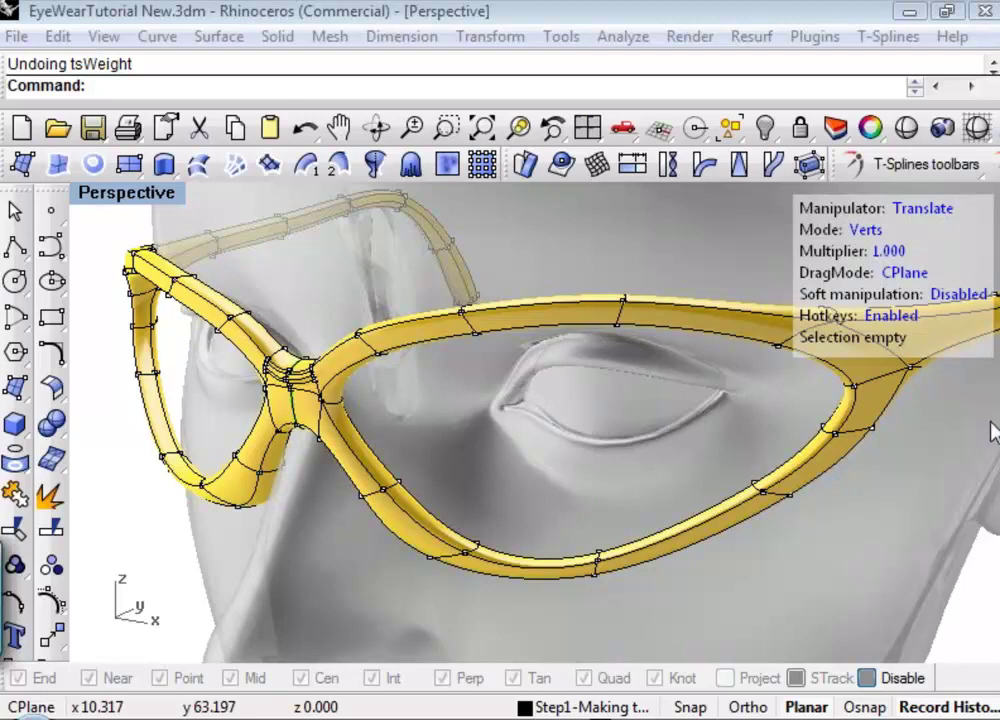
# Step: Switch the glasses to the boxy control-mesh display and bring the temple's junction with the lens frame into close view
pyautogui.moveTo(478, 413); pyautogui.dragTo(436, 427, button='right')
pyautogui.press('Left')
pyautogui.press('Left')
pyautogui.press('Left')
pyautogui.press('Left')
pyautogui.press('Left')
pyautogui.press('Left')
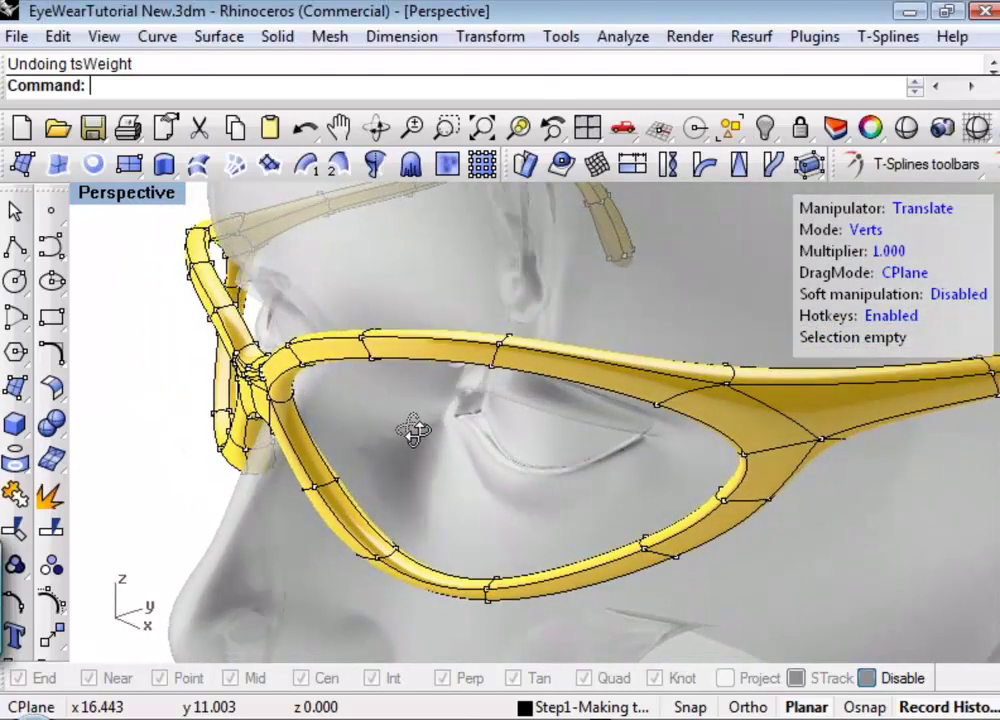
pyautogui.press('Left')
pyautogui.press('Left')
pyautogui.moveTo(383, 430); pyautogui.dragTo(248, 440, button='right')
pyautogui.moveTo(460, 455); pyautogui.dragTo(417, 533, button='right')
pyautogui.press('Tab')
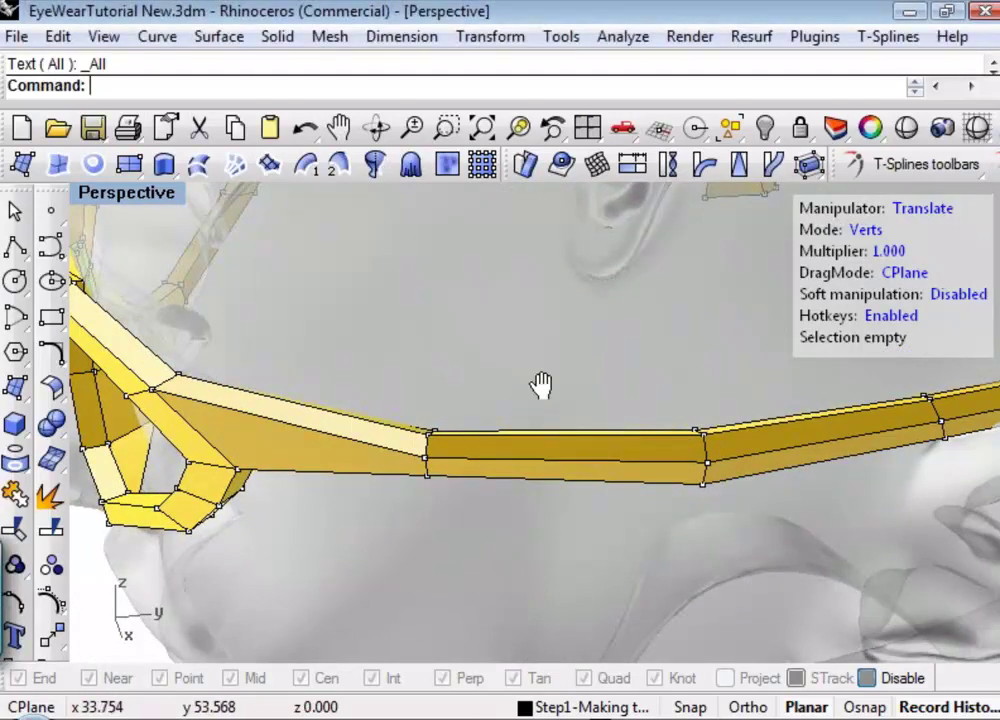
pyautogui.moveTo(540, 386); pyautogui.dragTo(615, 405, button='right')
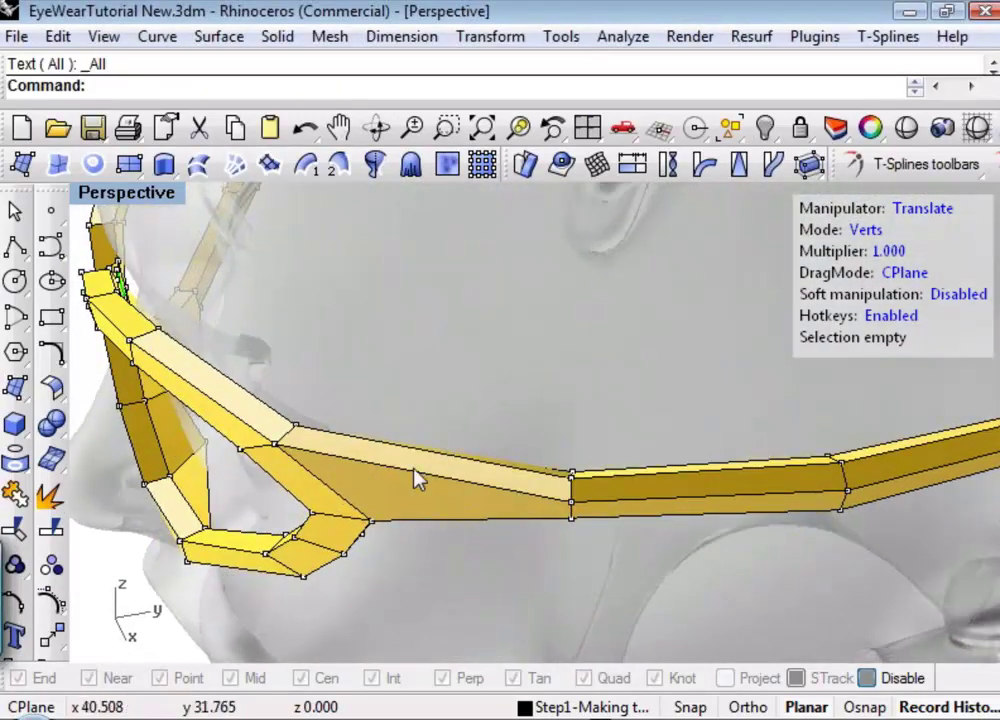
pyautogui.moveTo(650, 444); pyautogui.dragTo(578, 449, button='right')
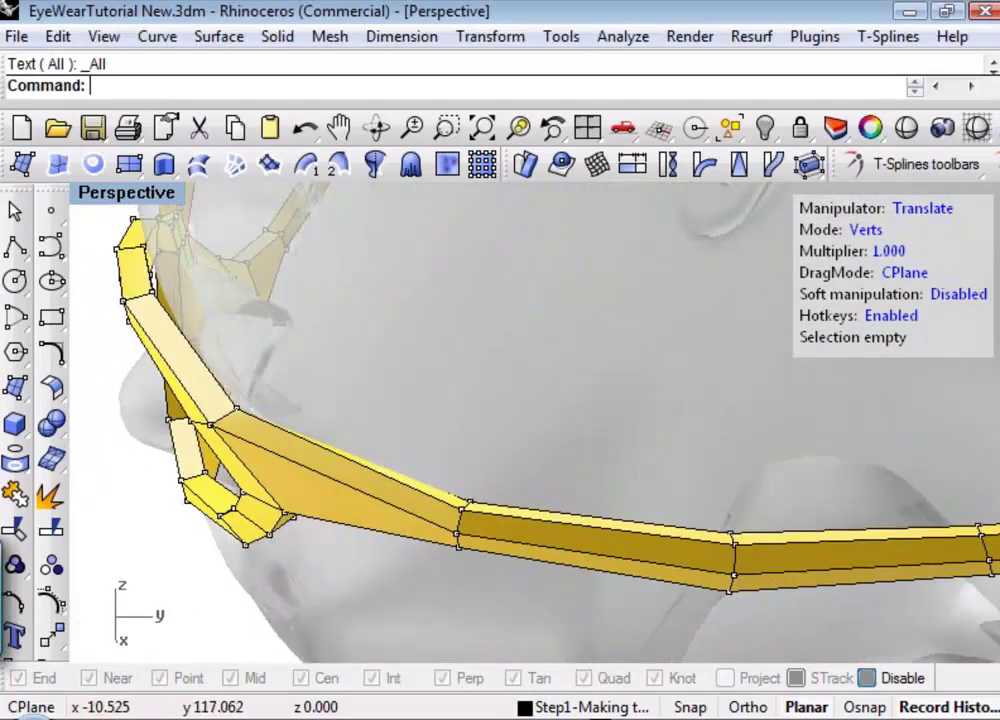
# Step: Bridge the outer and inner faces of the temple's front section with 2 segments to open a hole through it
pyautogui.click(922, 165)
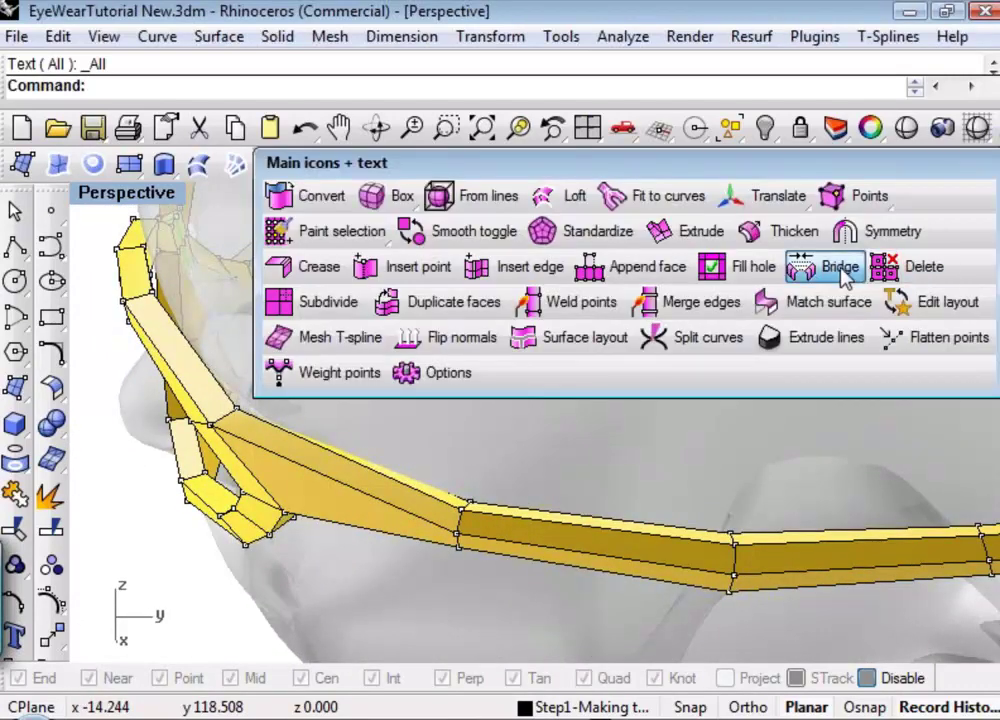
pyautogui.click(845, 268)
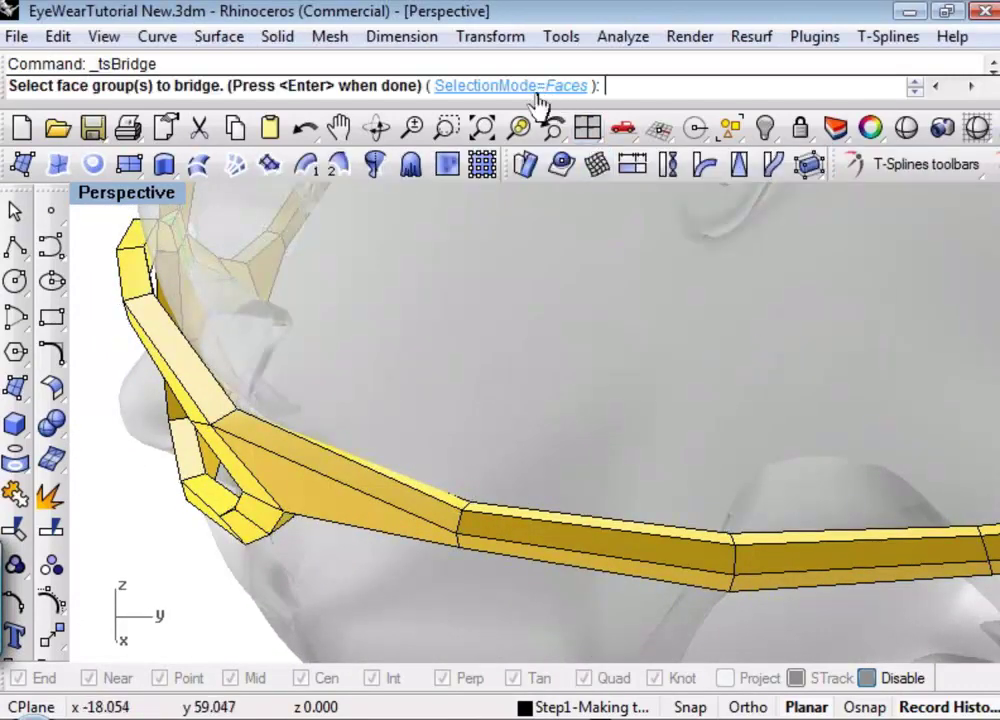
pyautogui.click(335, 508)
pyautogui.moveTo(588, 444); pyautogui.dragTo(734, 495, button='right')
pyautogui.click(326, 250)
pyautogui.press('Return')
pyautogui.moveTo(778, 456); pyautogui.dragTo(732, 458, button='right')
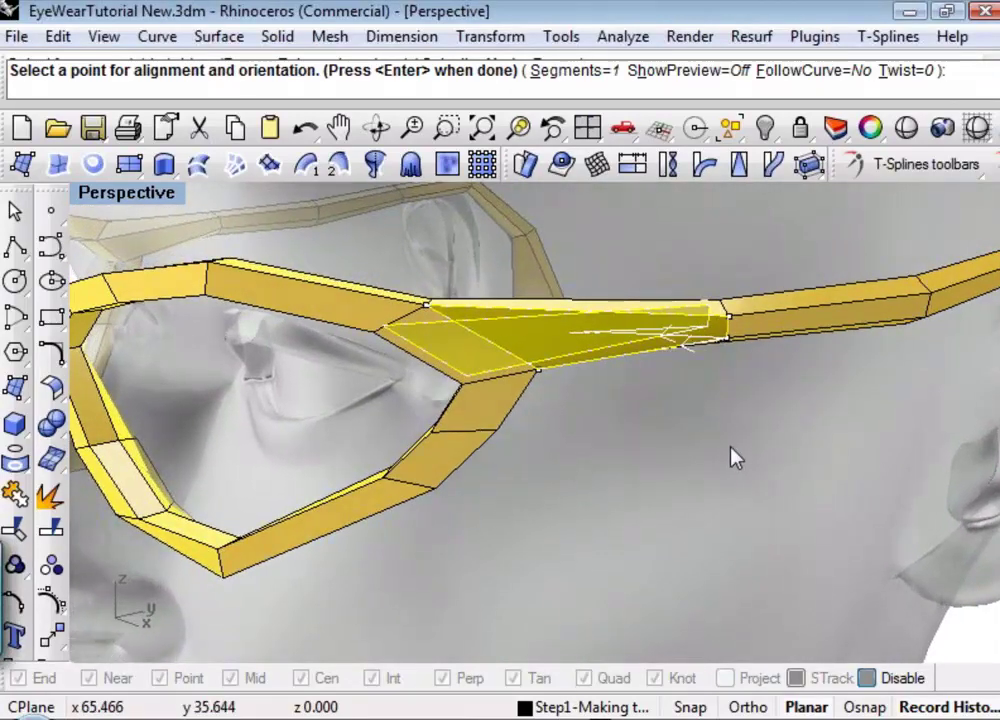
pyautogui.click(568, 72)
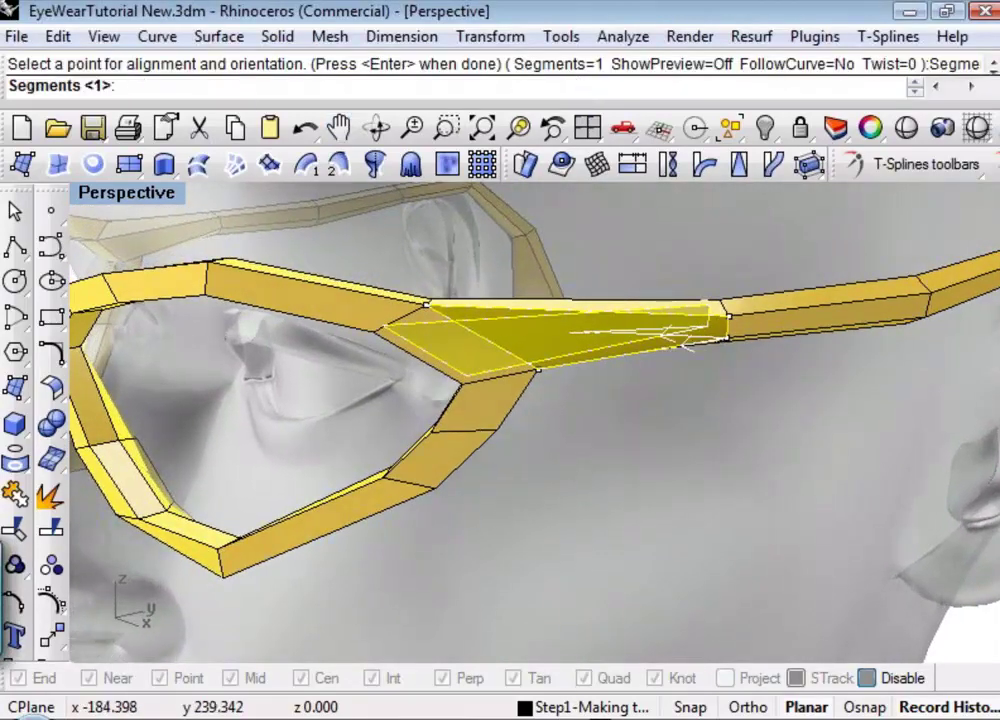
pyautogui.write('2')
pyautogui.press('Return')
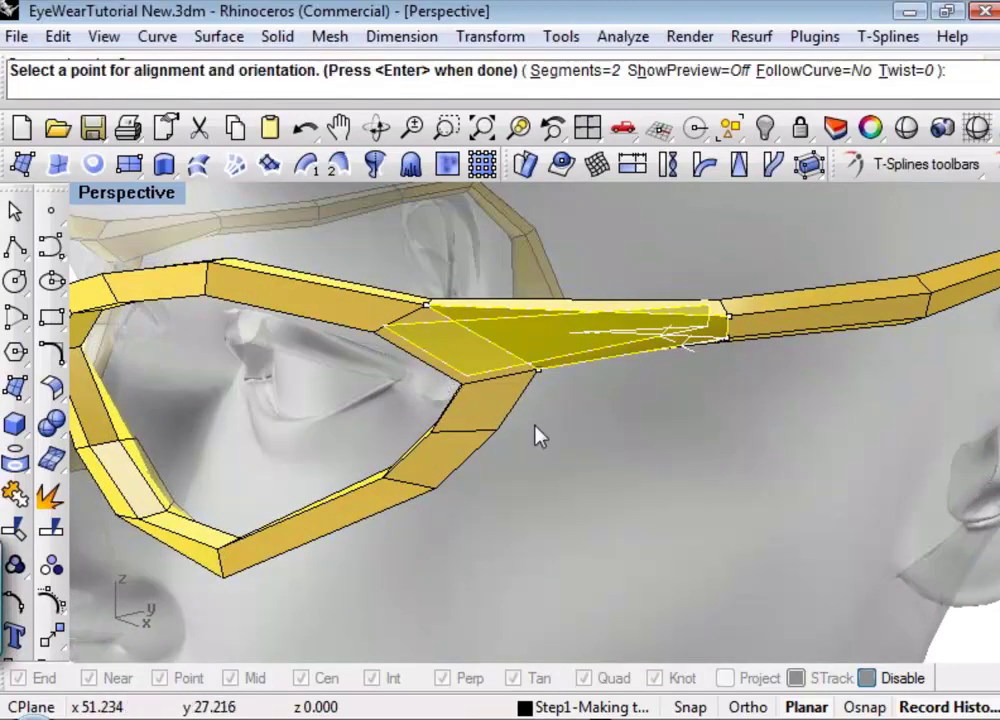
pyautogui.moveTo(692, 480); pyautogui.dragTo(695, 497, button='right')
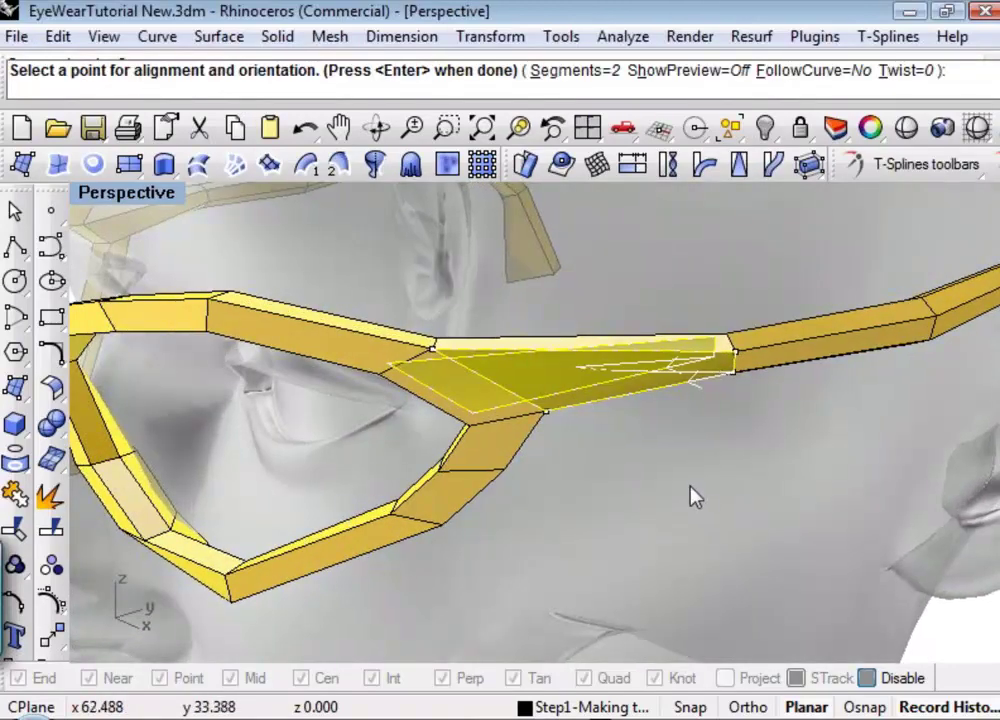
pyautogui.press('Return')
# Step: Select the middle edge loop inside the temple hole in edge mode and scale it down uniformly
pyautogui.moveTo(660, 461); pyautogui.dragTo(550, 472, button='right')
pyautogui.scroll(3, 550, 472)
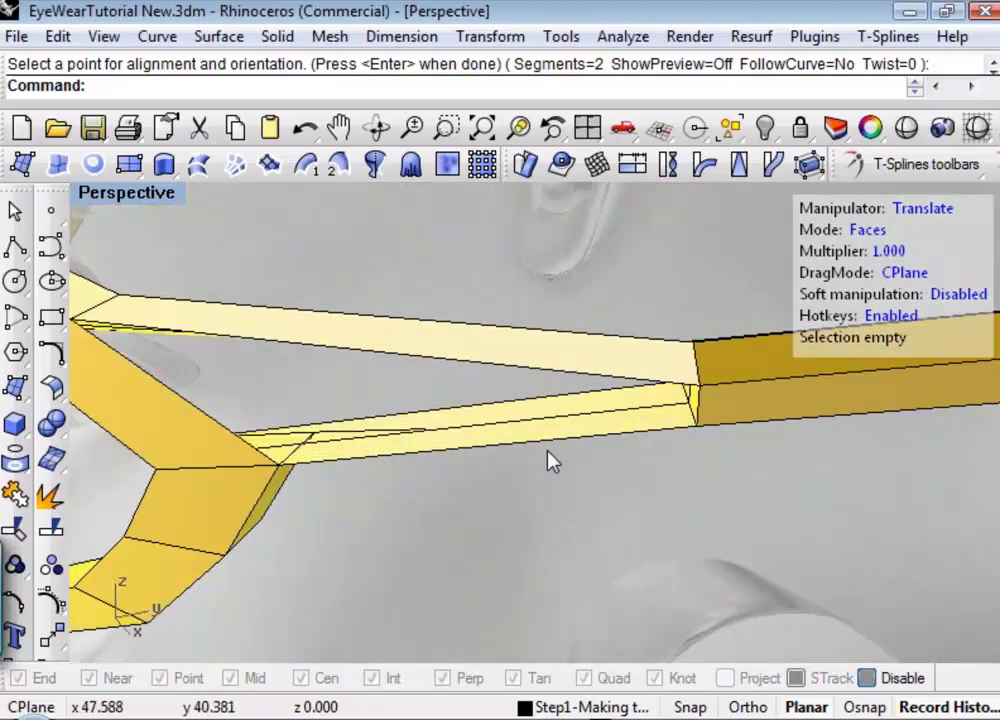
pyautogui.write('S')
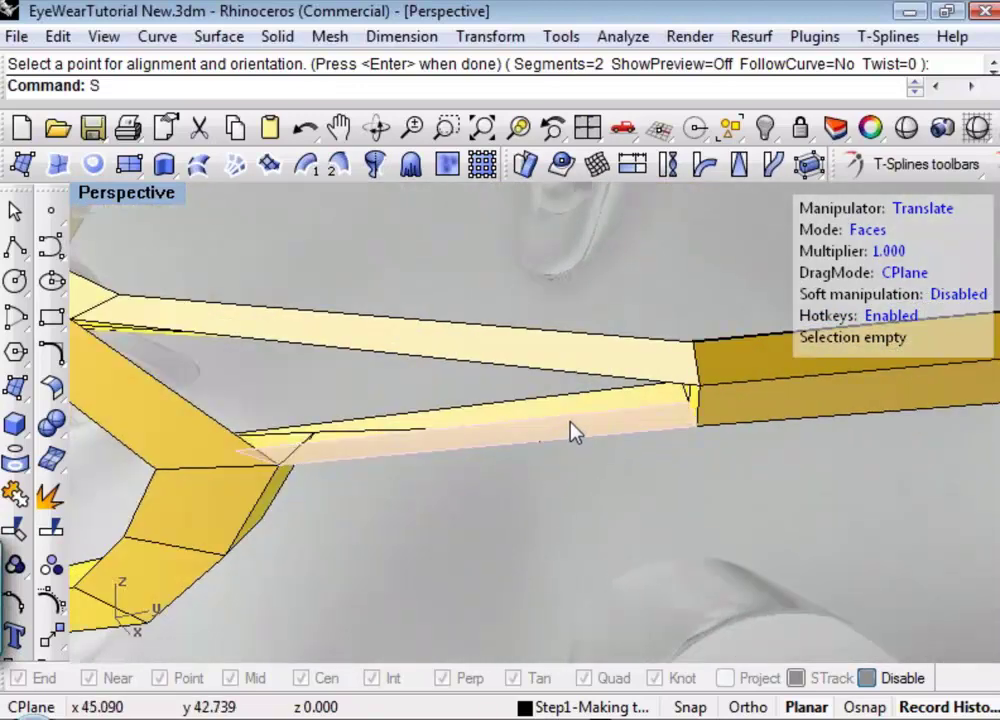
pyautogui.moveTo(607, 518); pyautogui.dragTo(594, 504, button='right')
pyautogui.write('ss')
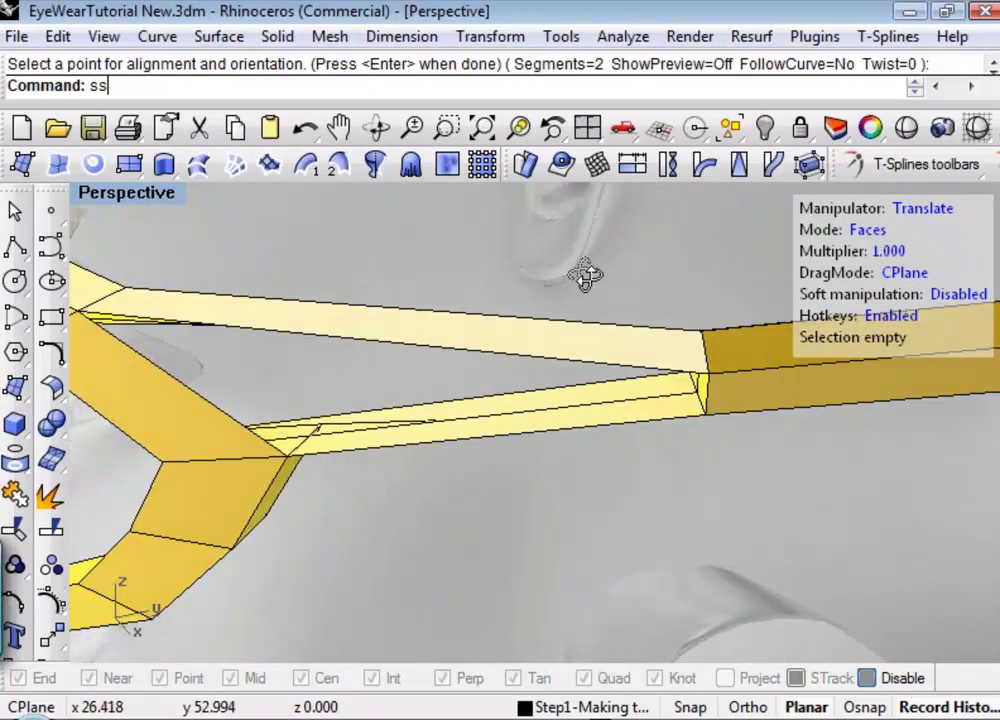
pyautogui.press('Escape')
pyautogui.moveTo(594, 312); pyautogui.dragTo(654, 538, button='right')
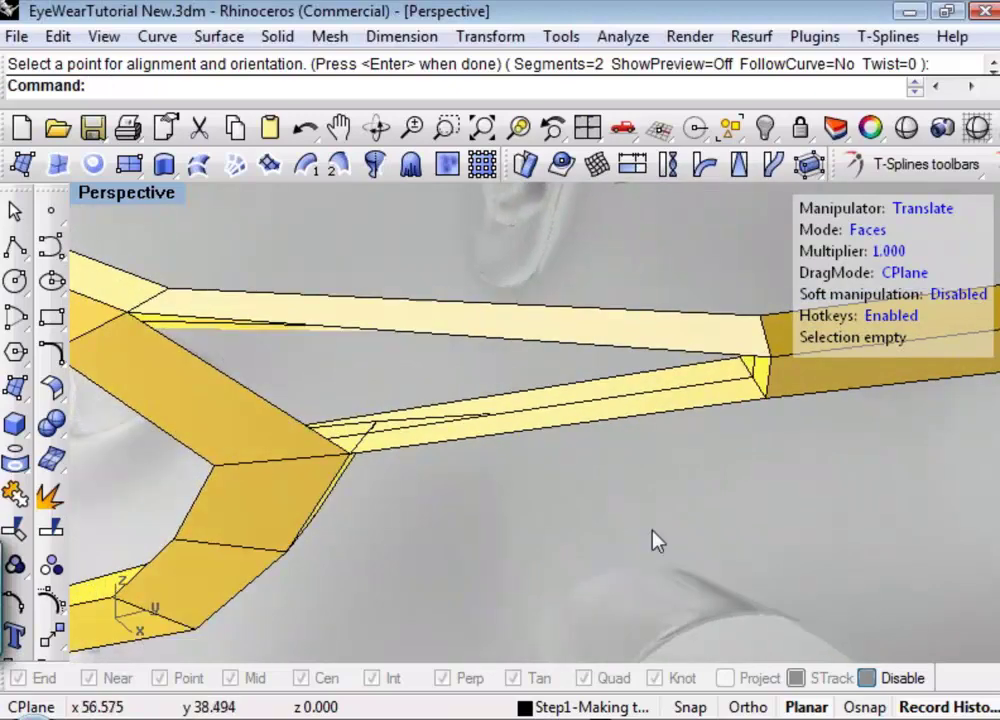
pyautogui.press('e')
pyautogui.click(632, 403)
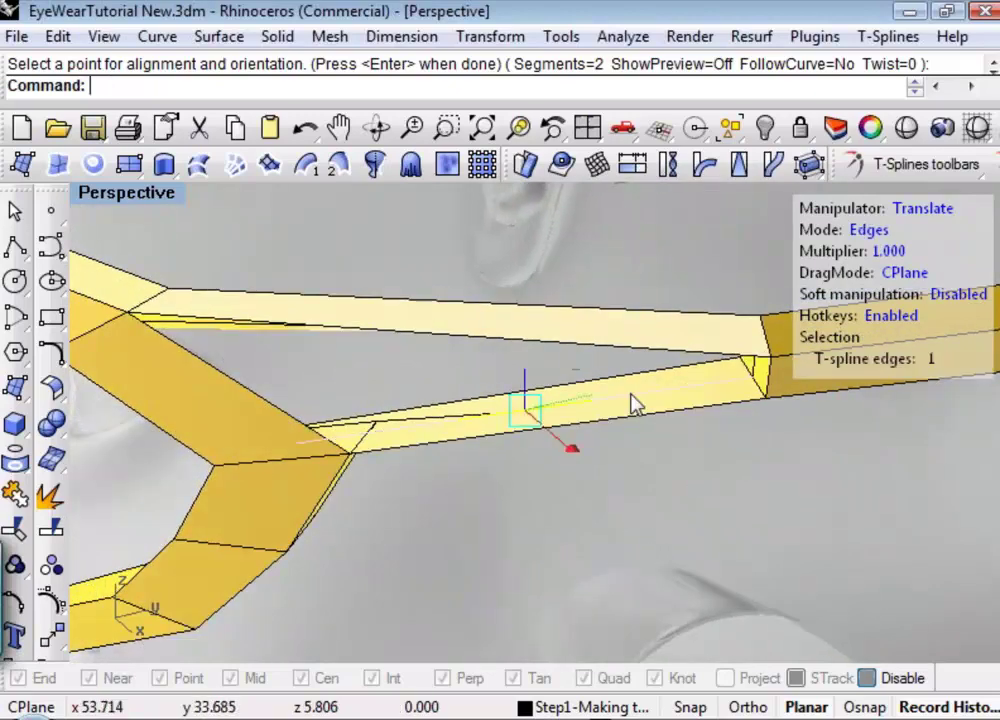
pyautogui.doubleClick(632, 403)
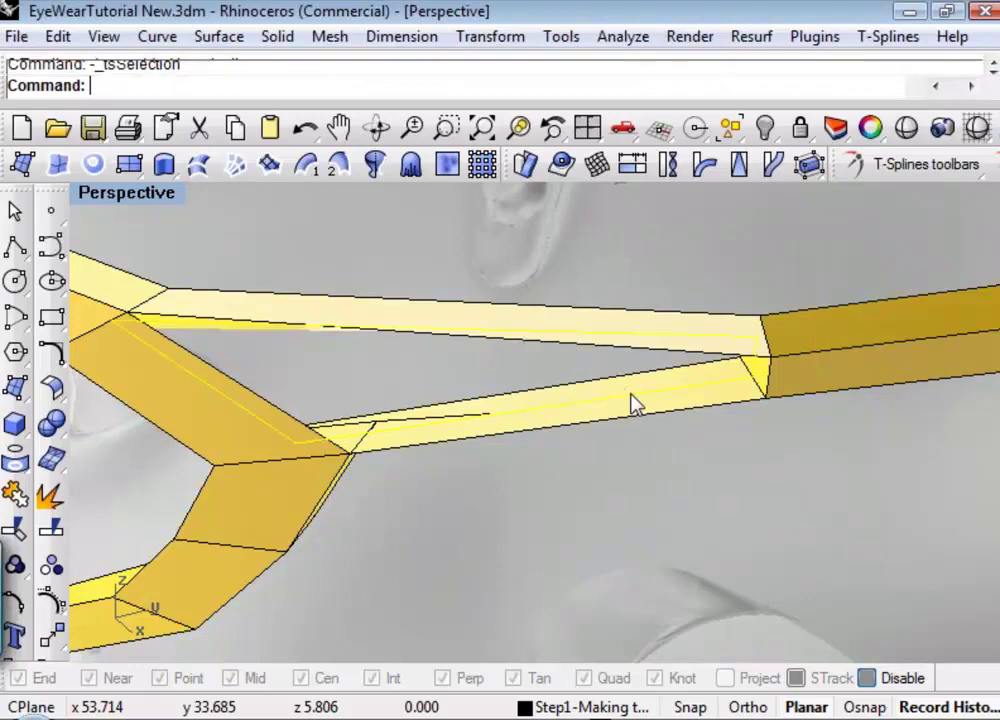
pyautogui.press('space')
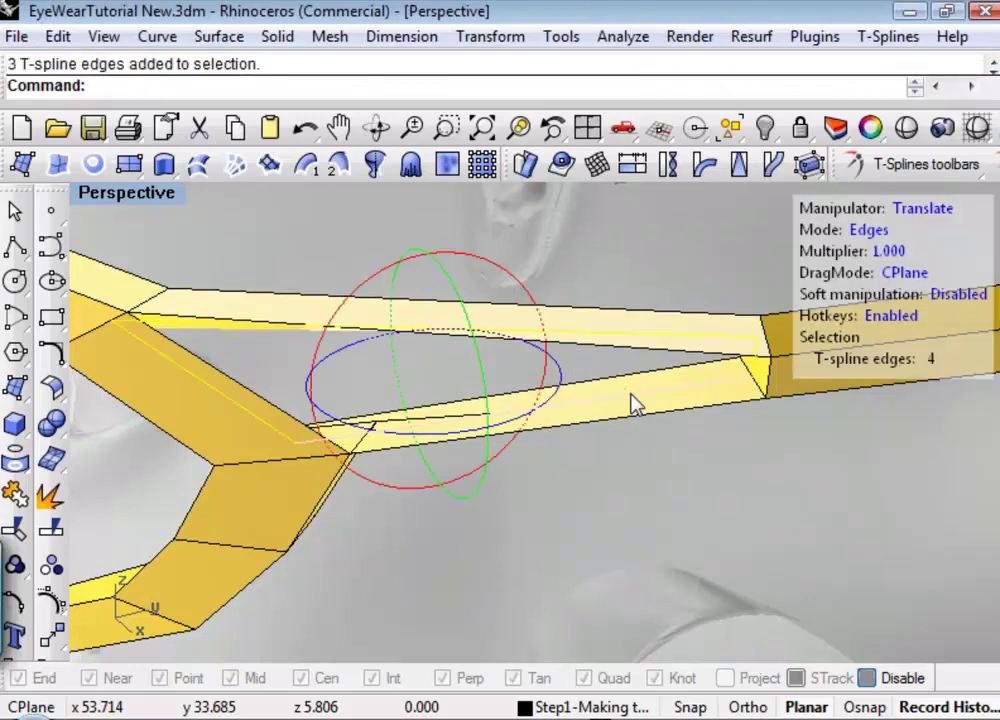
pyautogui.press('space')
pyautogui.moveTo(435, 378); pyautogui.dragTo(404, 390)
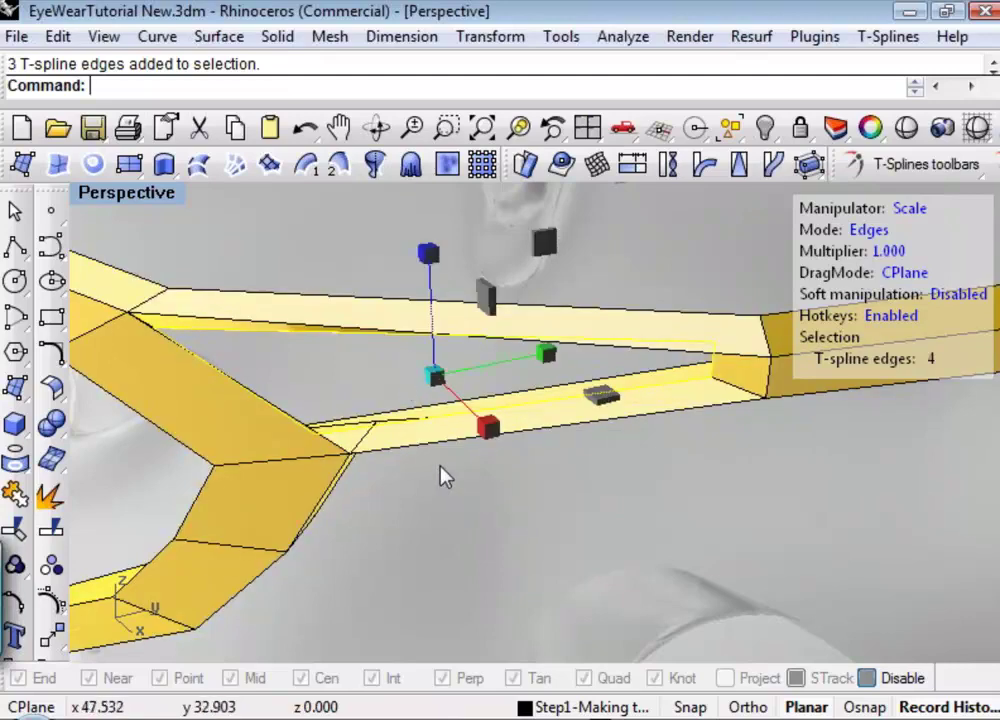
# Step: Select only the front edge of the hole's middle loop and move it slightly back along the Y axis
pyautogui.moveTo(297, 379); pyautogui.dragTo(317, 391, button='right')
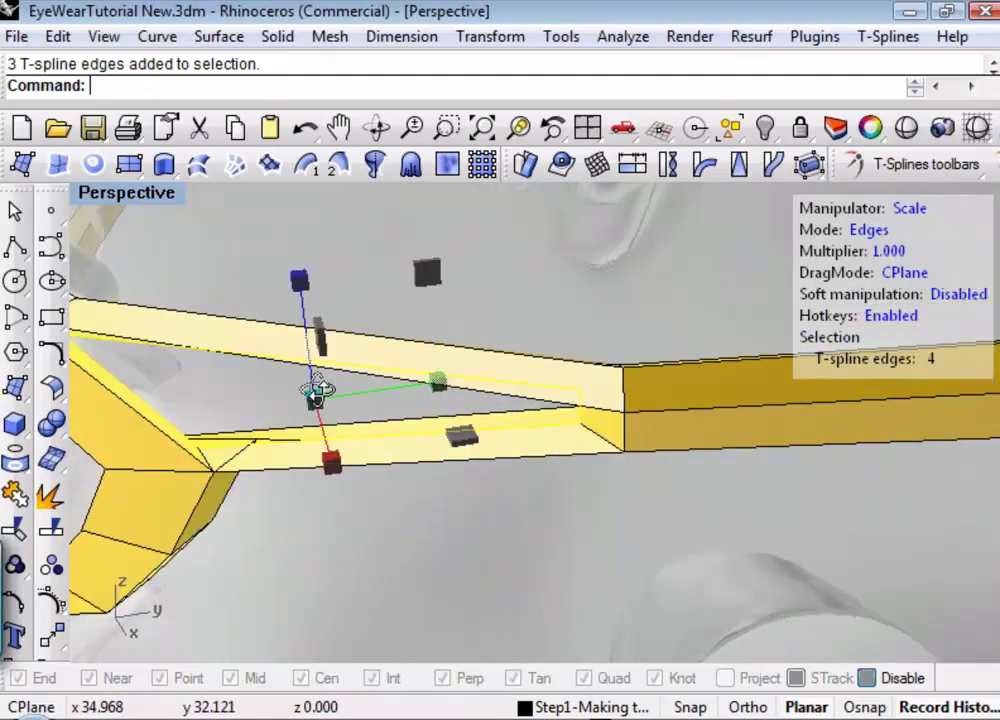
pyautogui.press('Escape')
pyautogui.click(154, 407)
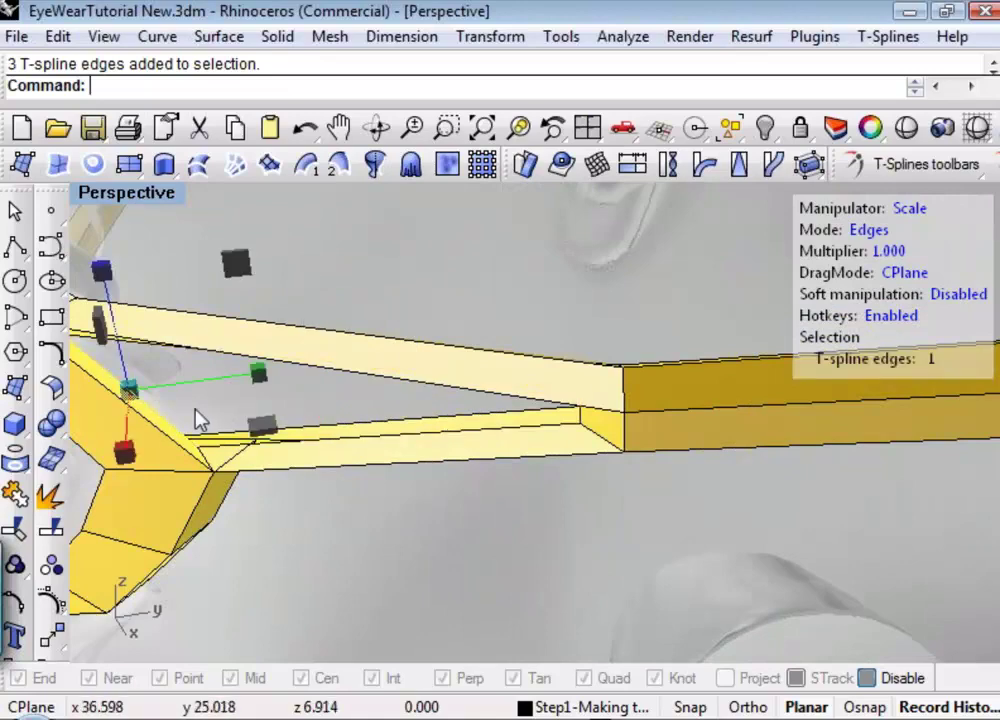
pyautogui.press('w')
pyautogui.scroll(-7, 255, 417)
pyautogui.keyDown('shift'); pyautogui.moveTo(342, 437); pyautogui.dragTo(428, 441, button='right'); pyautogui.keyUp('shift')
pyautogui.moveTo(382, 395); pyautogui.dragTo(392, 394)
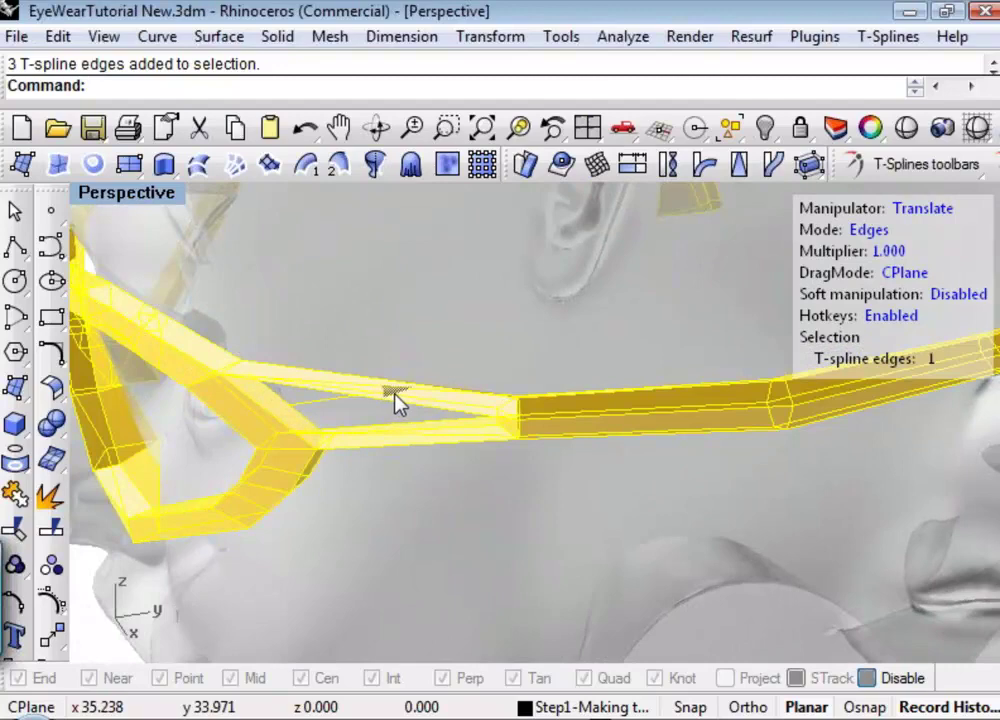
pyautogui.click(405, 437)
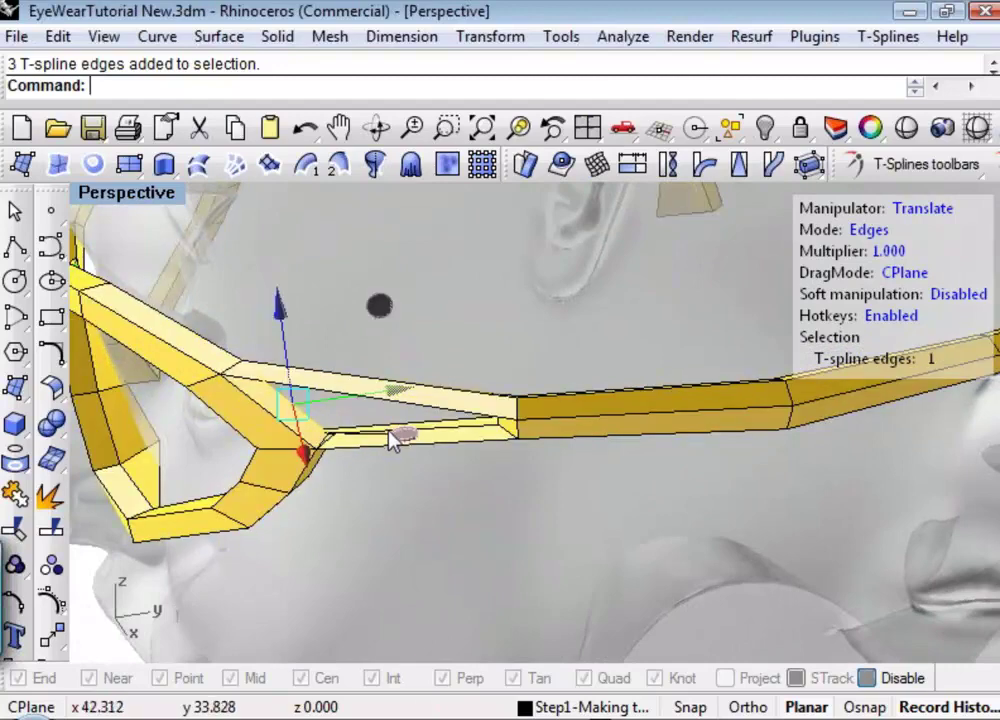
# Step: Scale the front edge inside the temple hole, first vertically and then uniformly
pyautogui.press('e')
pyautogui.press('r')
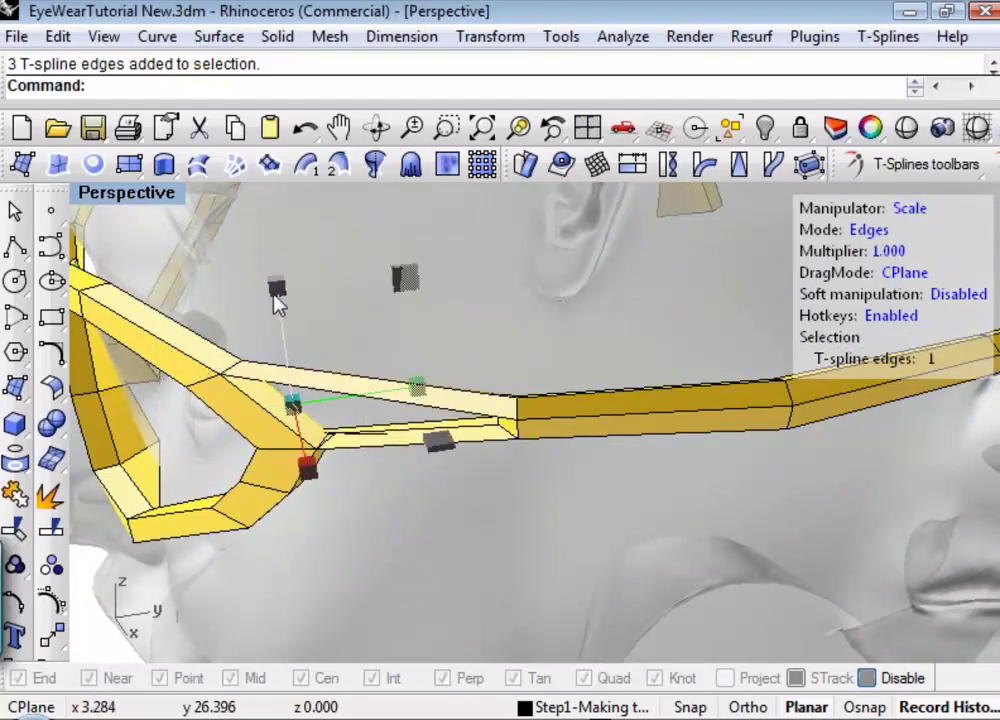
pyautogui.moveTo(279, 291)
pyautogui.mouseDown()
pyautogui.moveTo(286, 321)
pyautogui.moveTo(284, 300)
pyautogui.mouseUp()
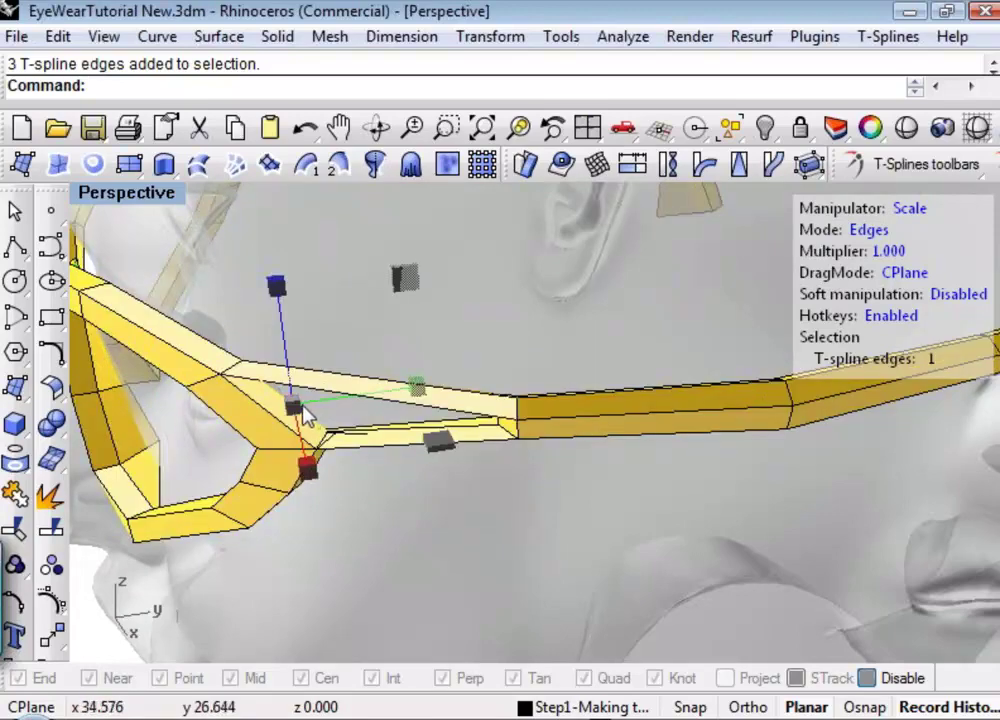
pyautogui.moveTo(292, 404); pyautogui.dragTo(224, 437)
pyautogui.moveTo(471, 499); pyautogui.dragTo(504, 426, button='right')
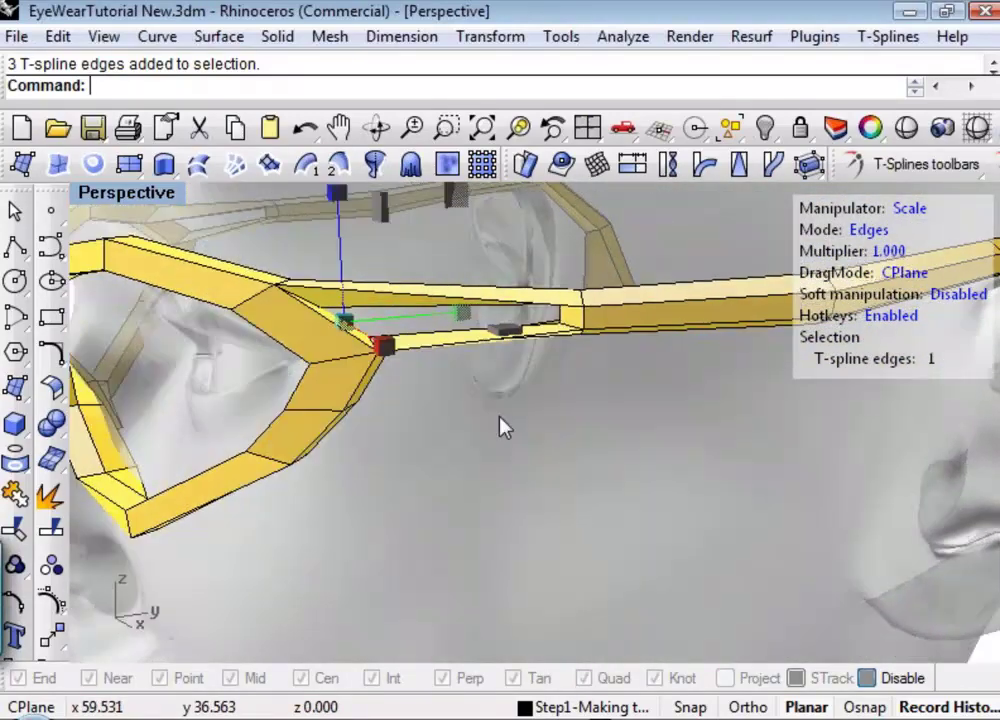
# Step: Return the glasses to smooth display, move the hole's rear inner edge outward along the X axis and clear the selection
pyautogui.press('Tab')
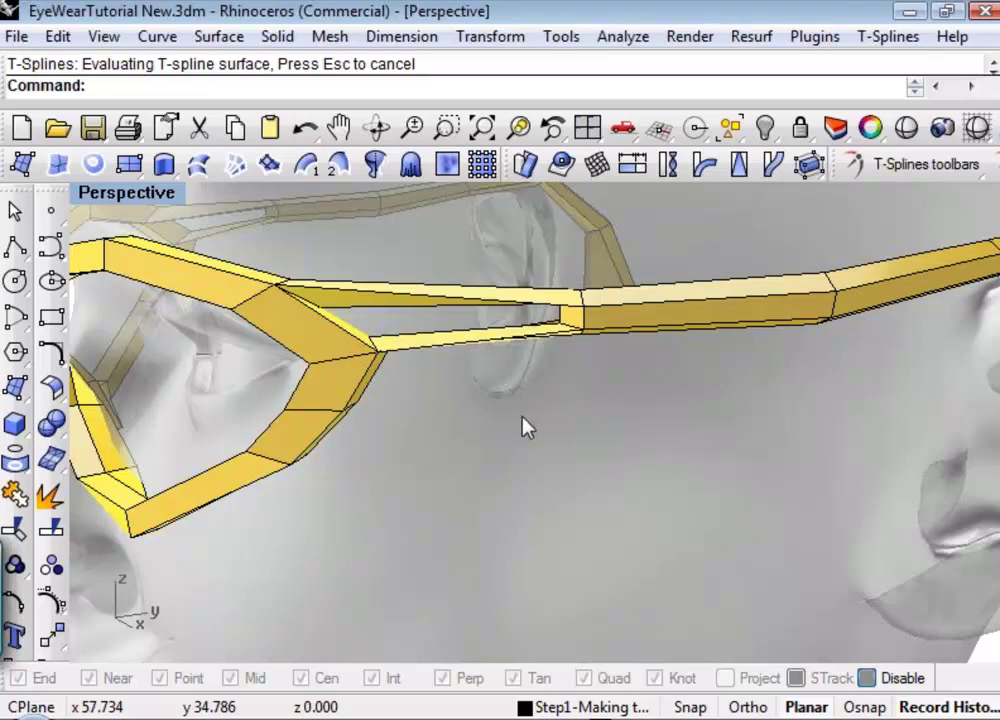
pyautogui.press('Tab')
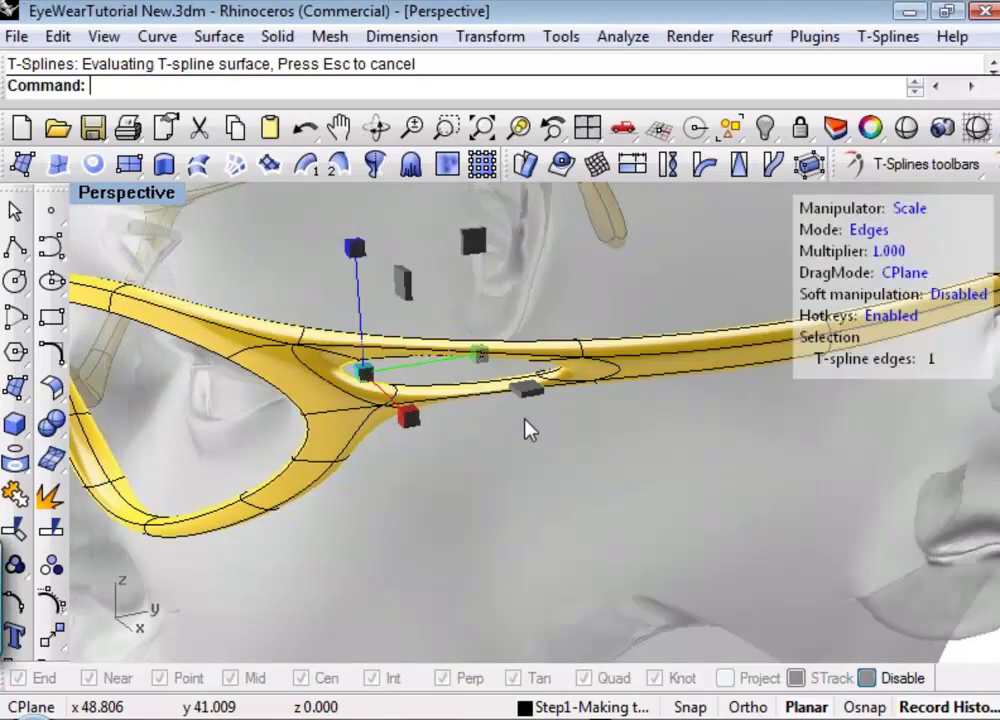
pyautogui.moveTo(529, 388); pyautogui.dragTo(586, 340, button='right')
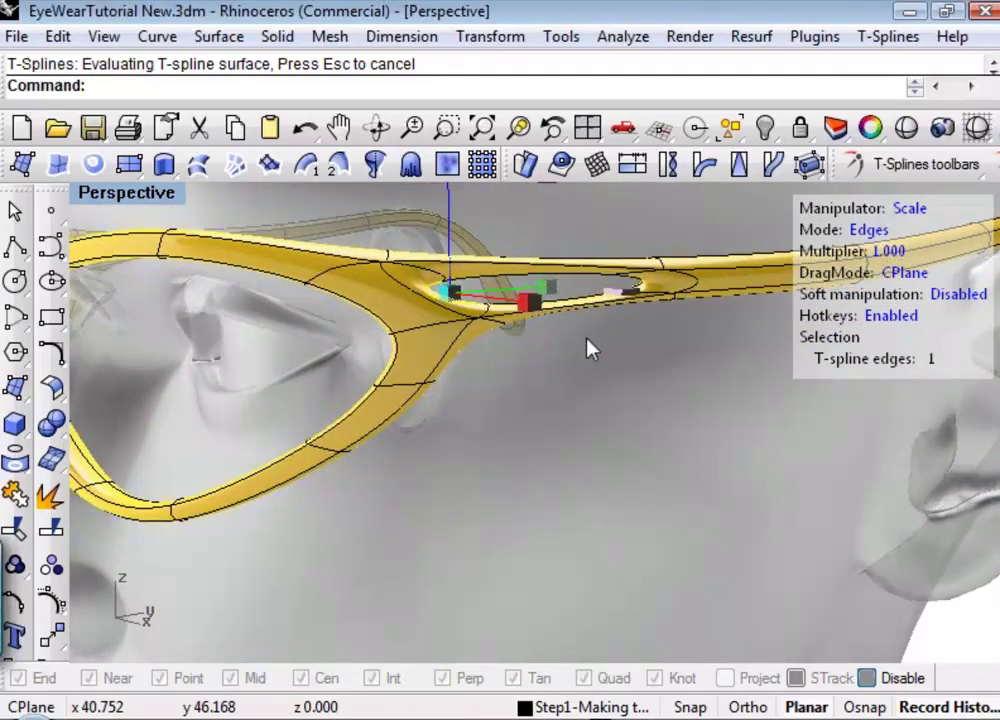
pyautogui.scroll(2, 645, 288)
pyautogui.click(655, 300)
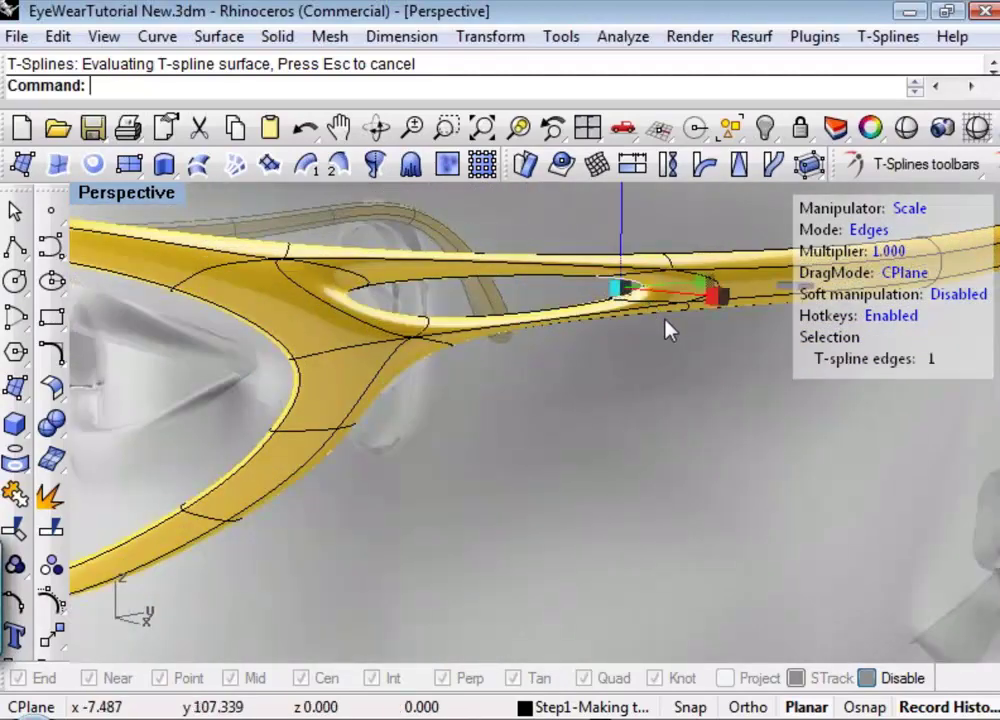
pyautogui.press('w')
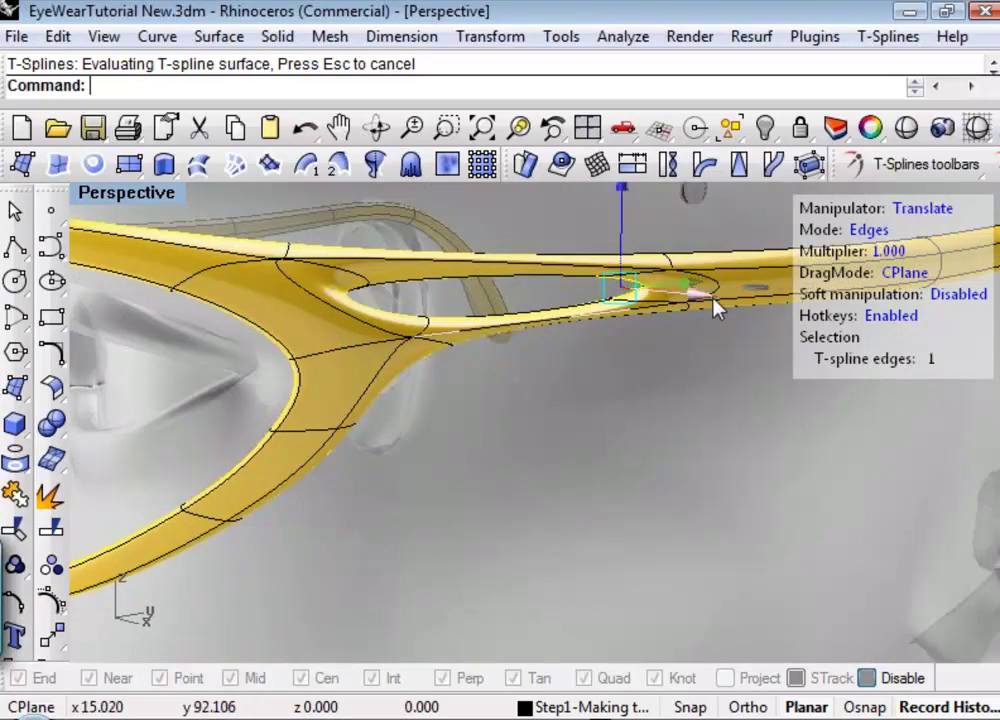
pyautogui.moveTo(713, 294); pyautogui.dragTo(770, 358)
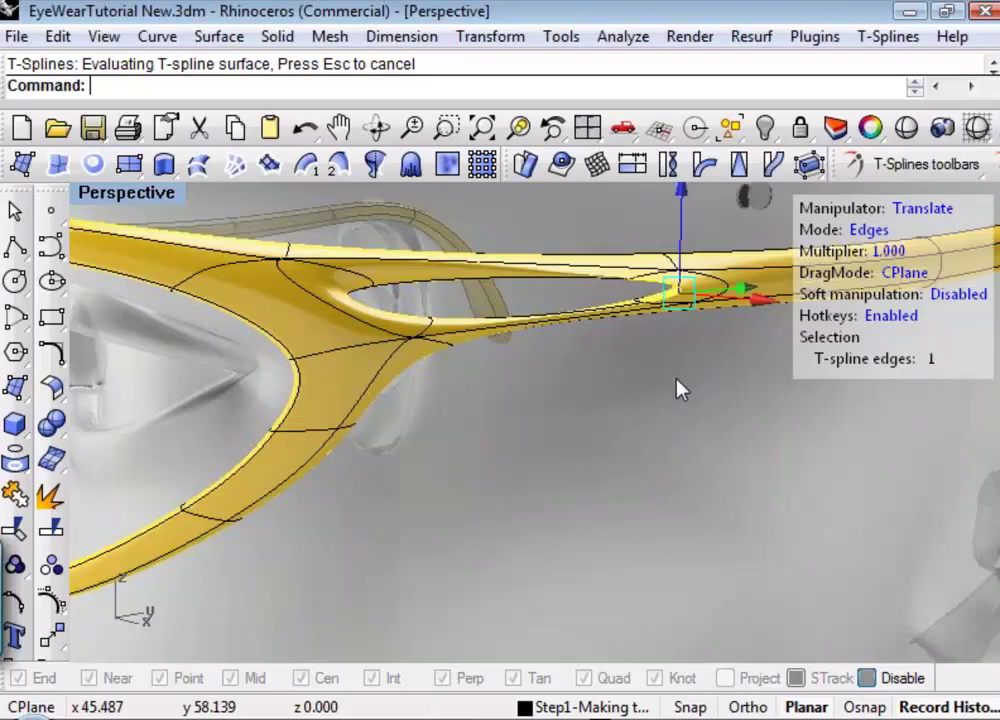
pyautogui.click(555, 372)
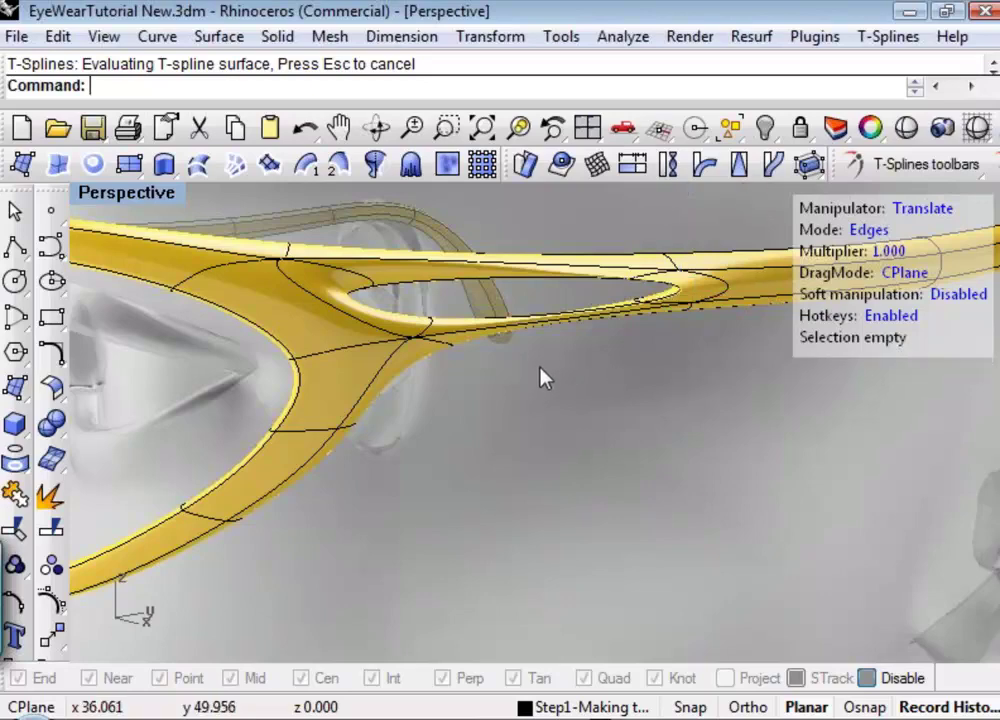
pyautogui.moveTo(553, 405); pyautogui.dragTo(632, 432, button='right')
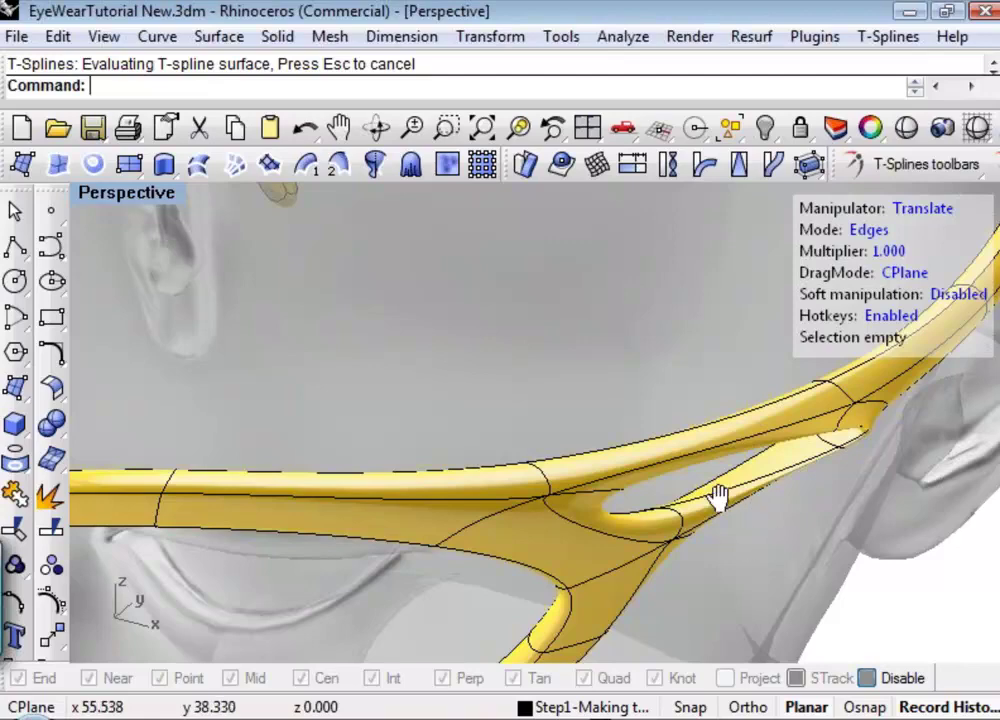
pyautogui.moveTo(719, 496); pyautogui.dragTo(648, 490, button='right')
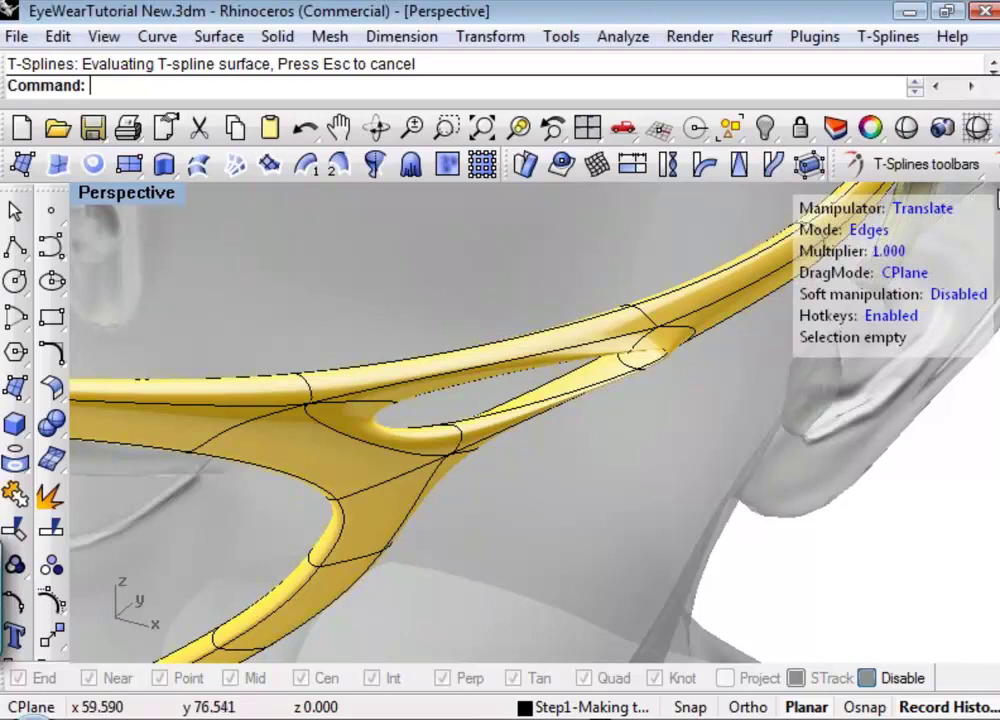
pyautogui.click(996, 165)
pyautogui.rightClick(942, 312)
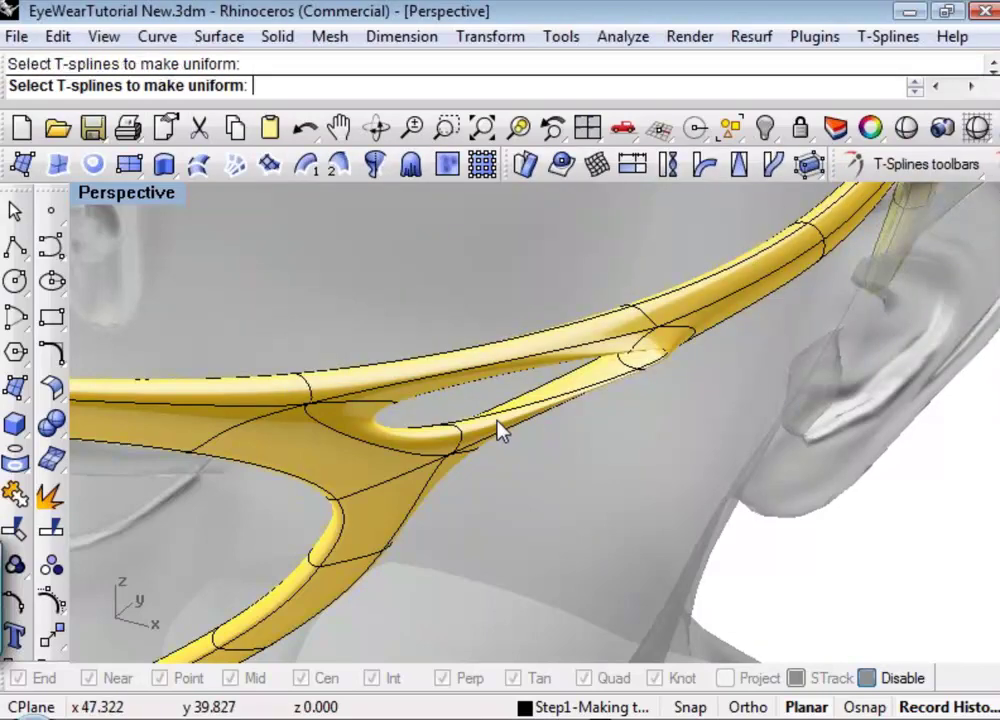
pyautogui.press('Escape')
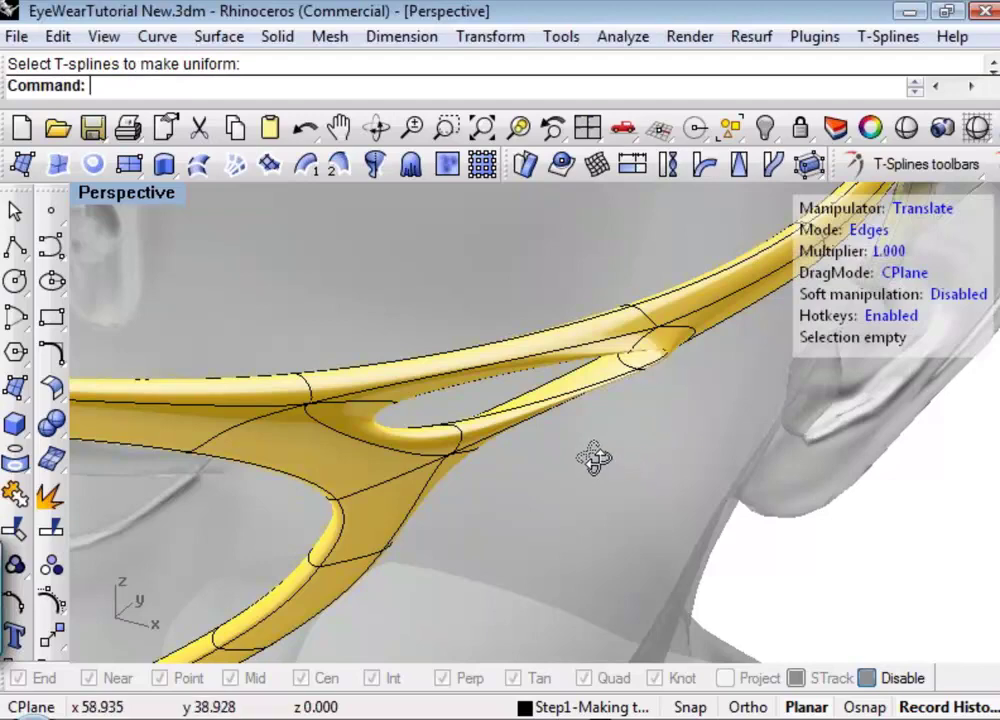
# Step: Move the temple's lower edge just behind the hole slightly outward along the X axis and clear the selection
pyautogui.moveTo(594, 458); pyautogui.dragTo(255, 278, button='right')
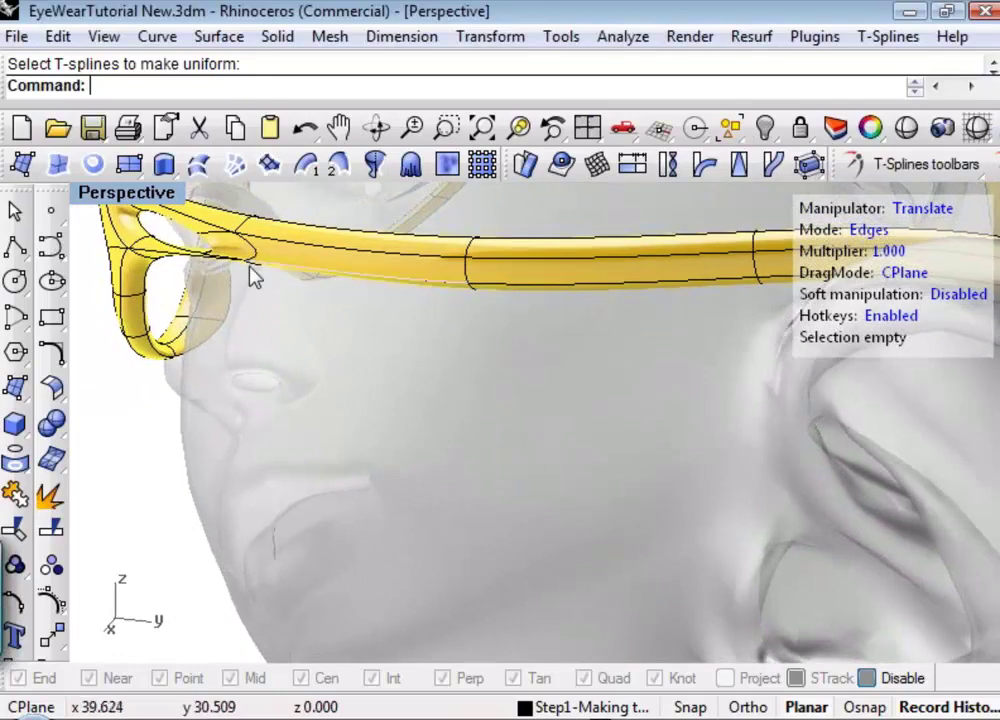
pyautogui.click(252, 278)
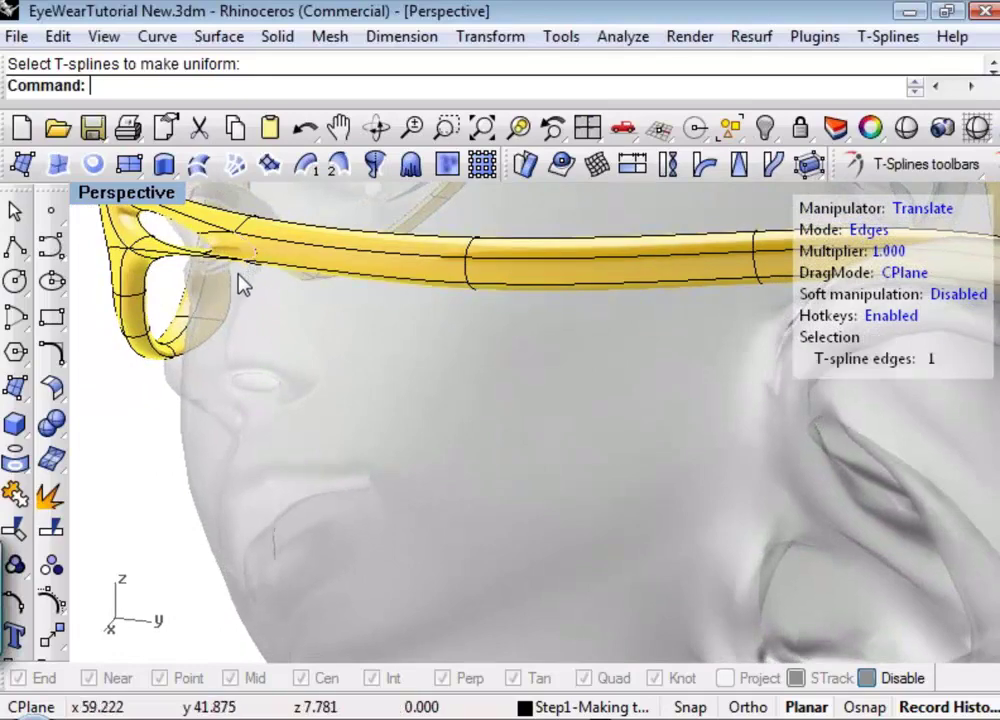
pyautogui.click(172, 282)
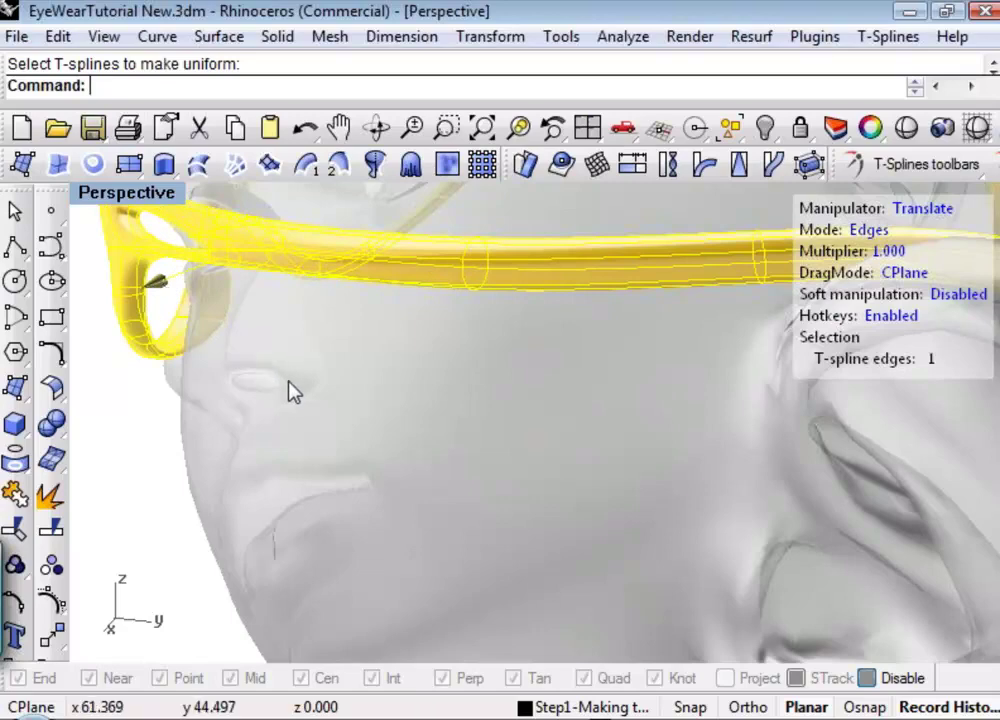
pyautogui.moveTo(190, 452); pyautogui.dragTo(576, 424, button='right')
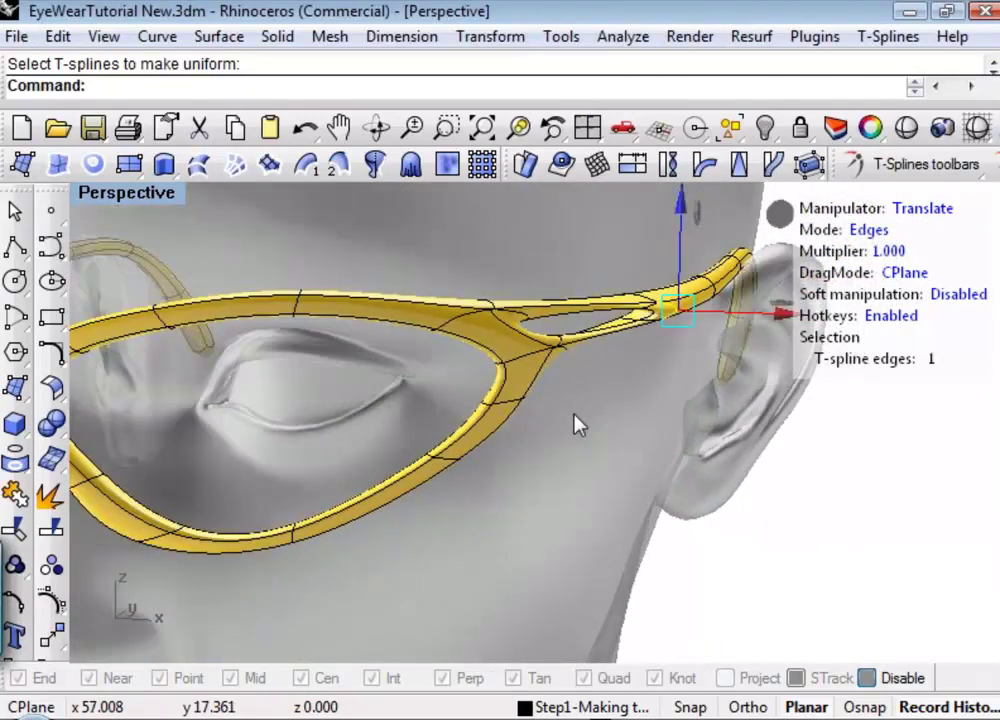
pyautogui.scroll(-5, 578, 425)
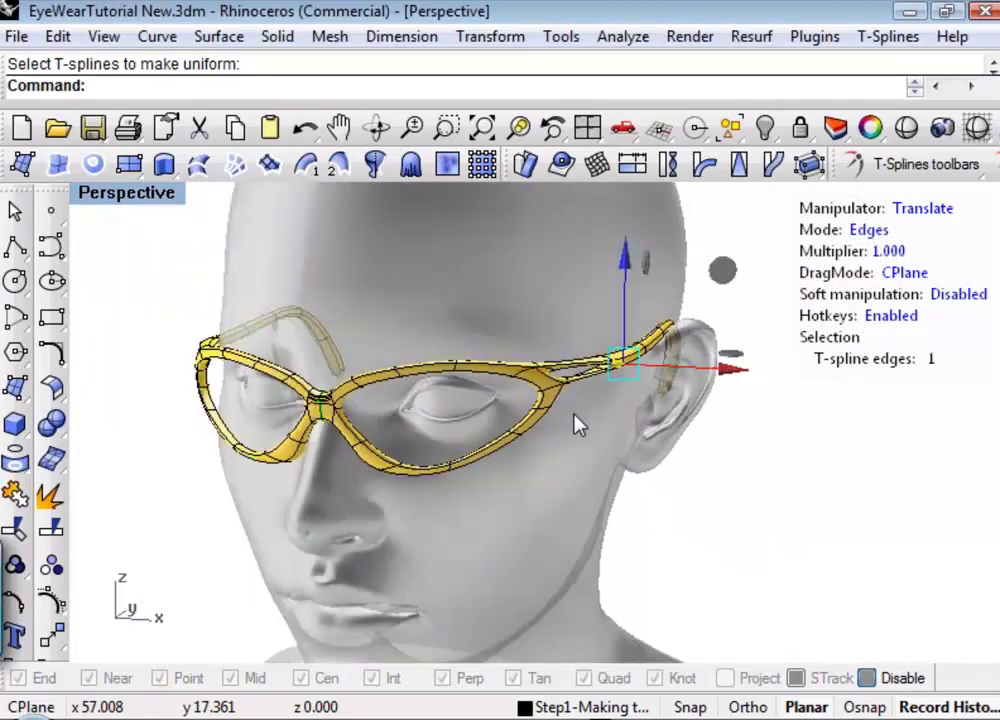
pyautogui.press('Escape')
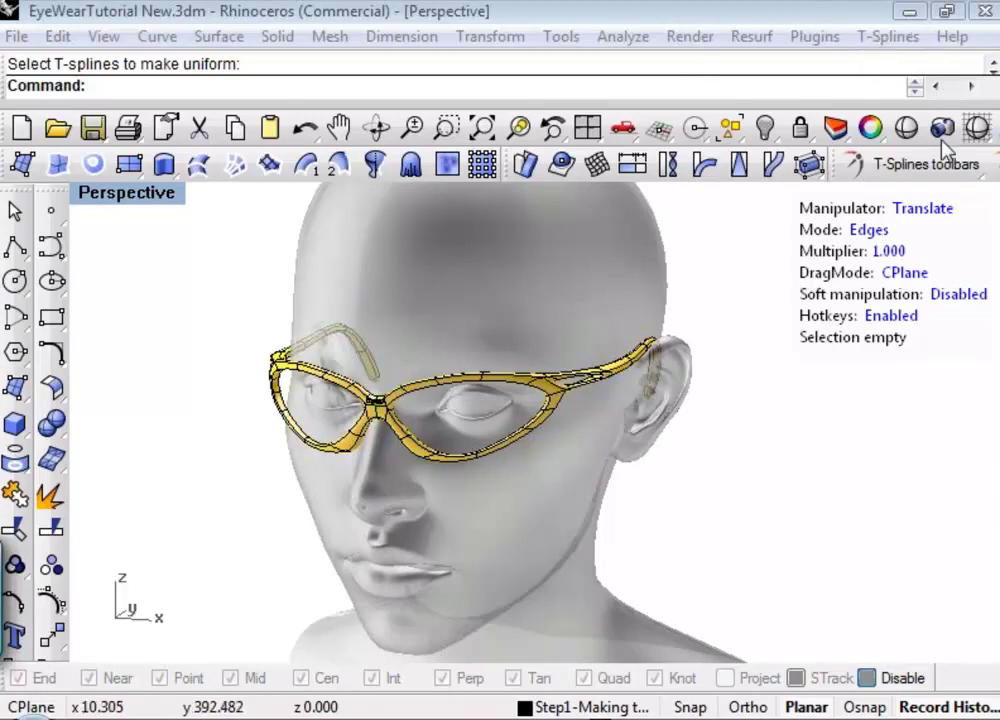
# Step: Convert the T-Splines glasses to a Rhino surface
pyautogui.click(994, 165)
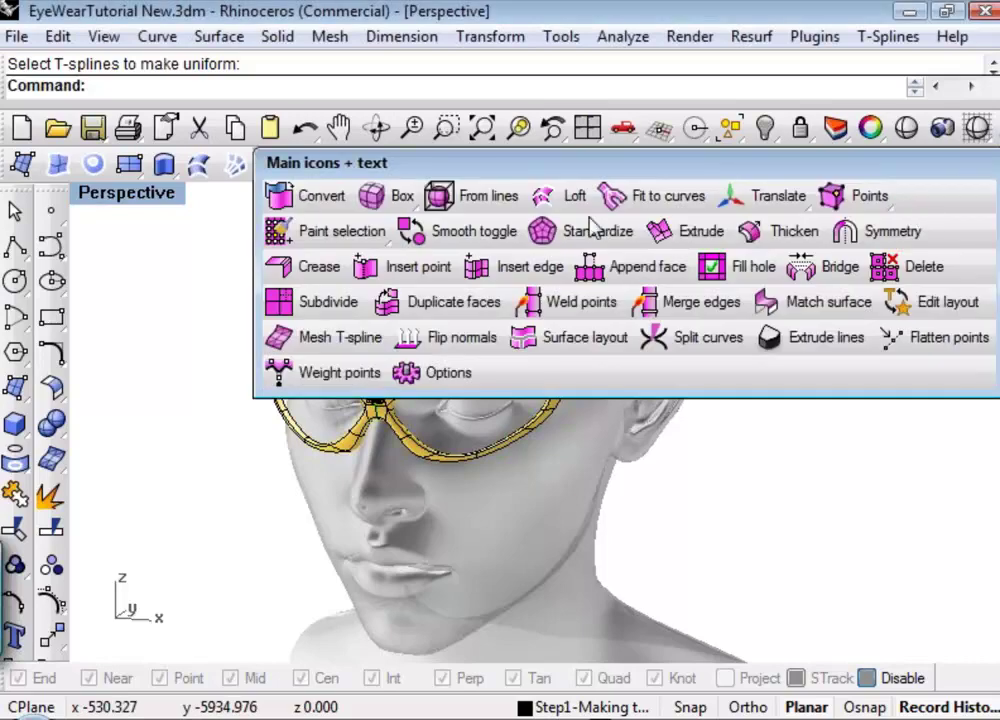
pyautogui.click(310, 205)
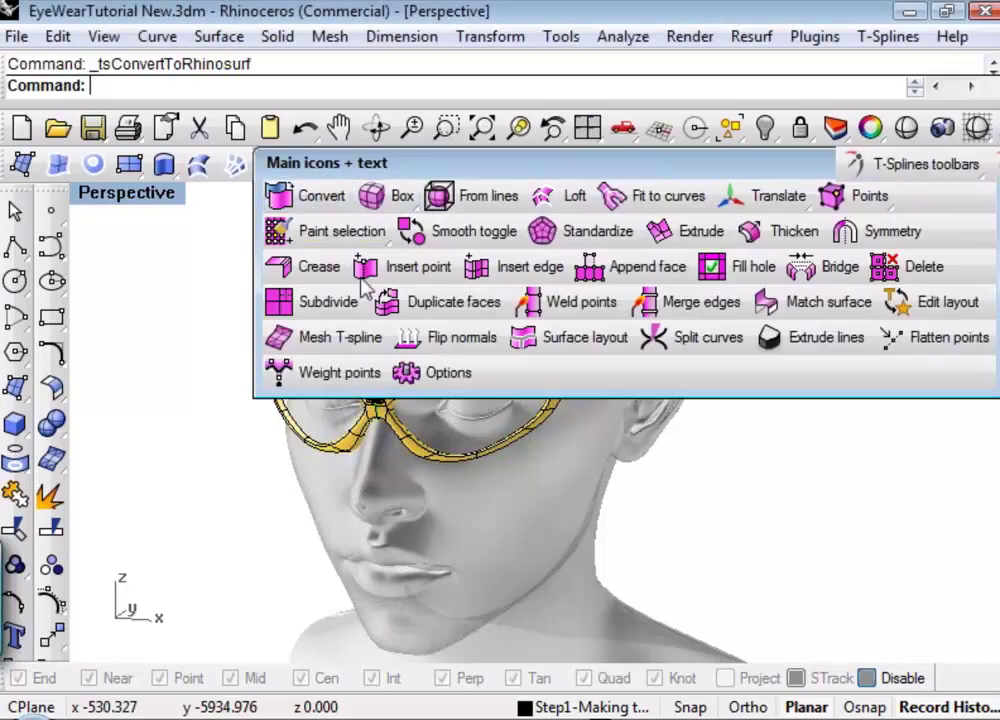
pyautogui.click(454, 481)
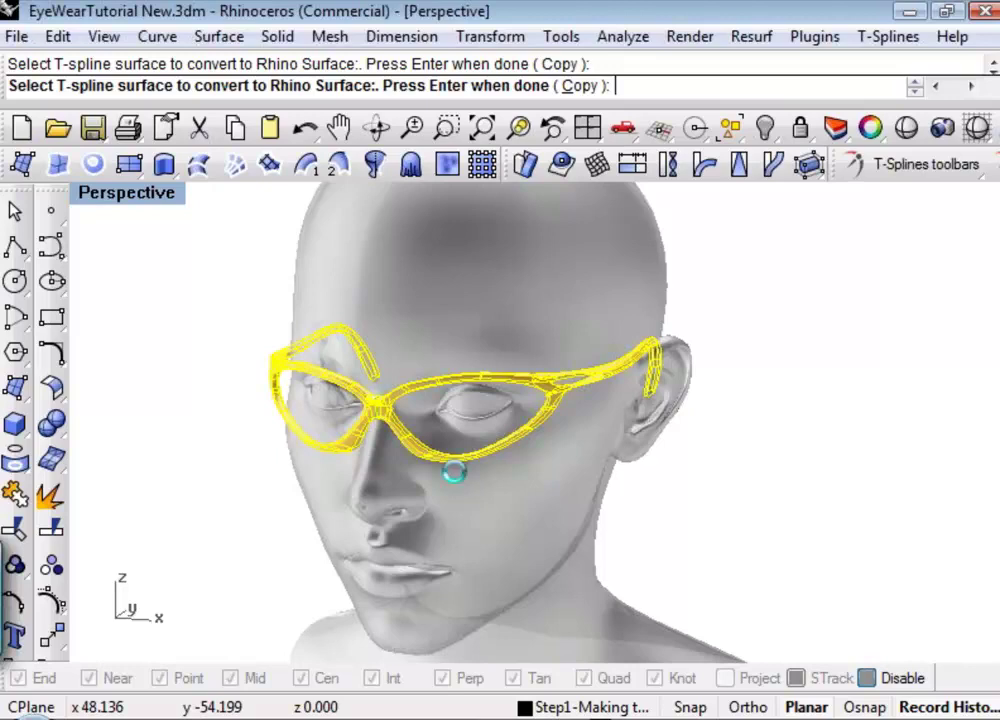
pyautogui.press('Return')
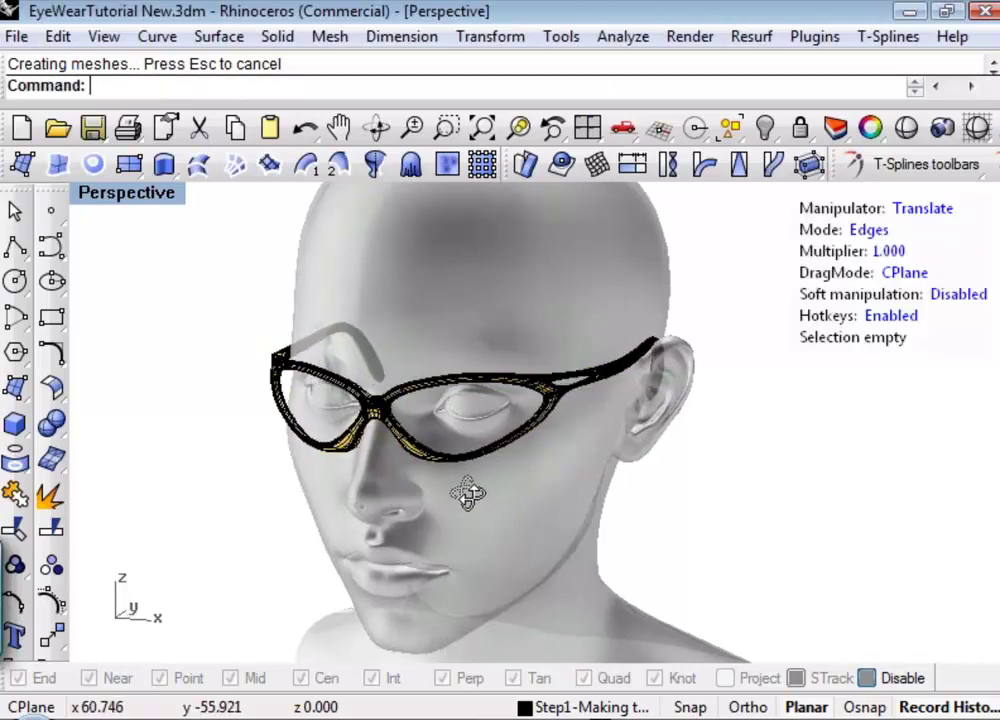
# Step: Check the converted glasses polysurface for naked edges with Edge Analysis and close the analysis
pyautogui.moveTo(469, 494); pyautogui.dragTo(391, 452, button='right')
pyautogui.click(398, 460)
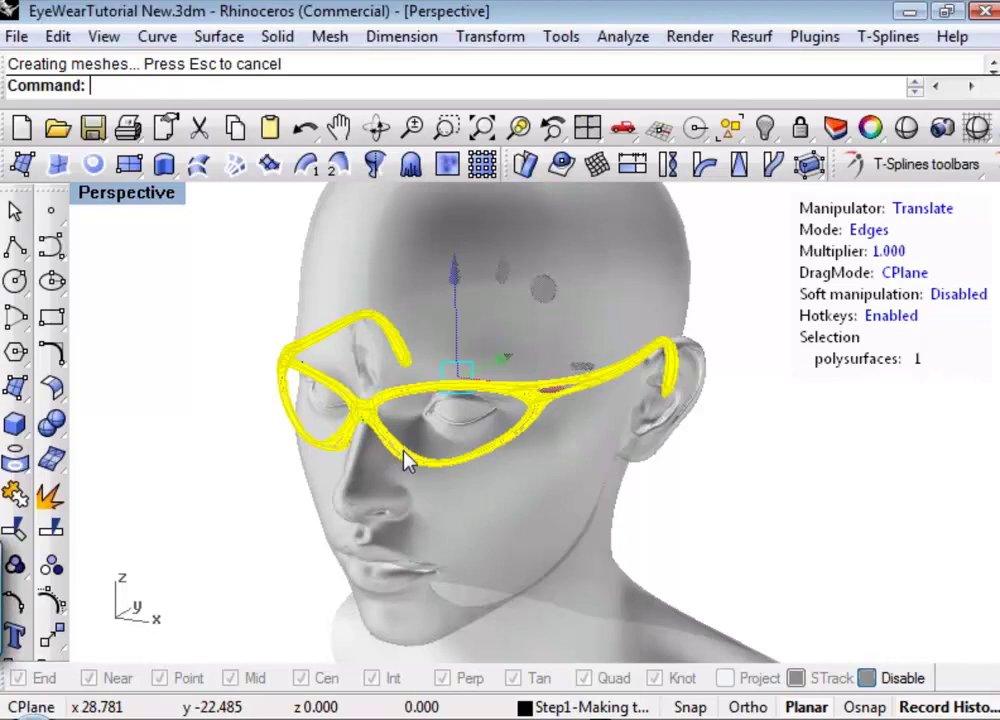
pyautogui.middleClick(563, 443)
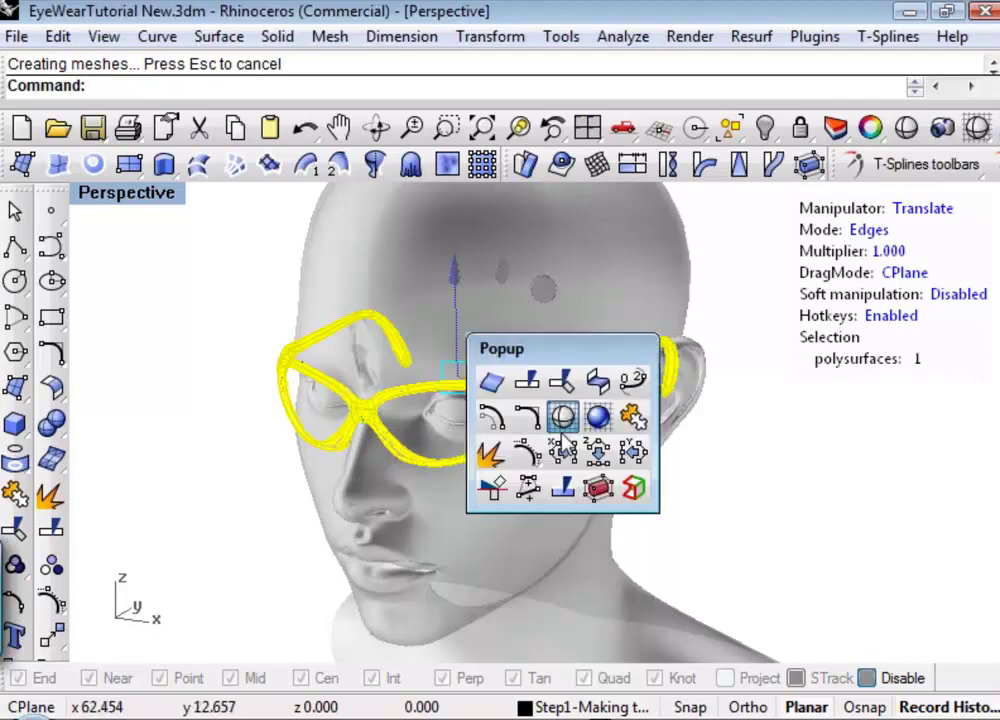
pyautogui.click(632, 487)
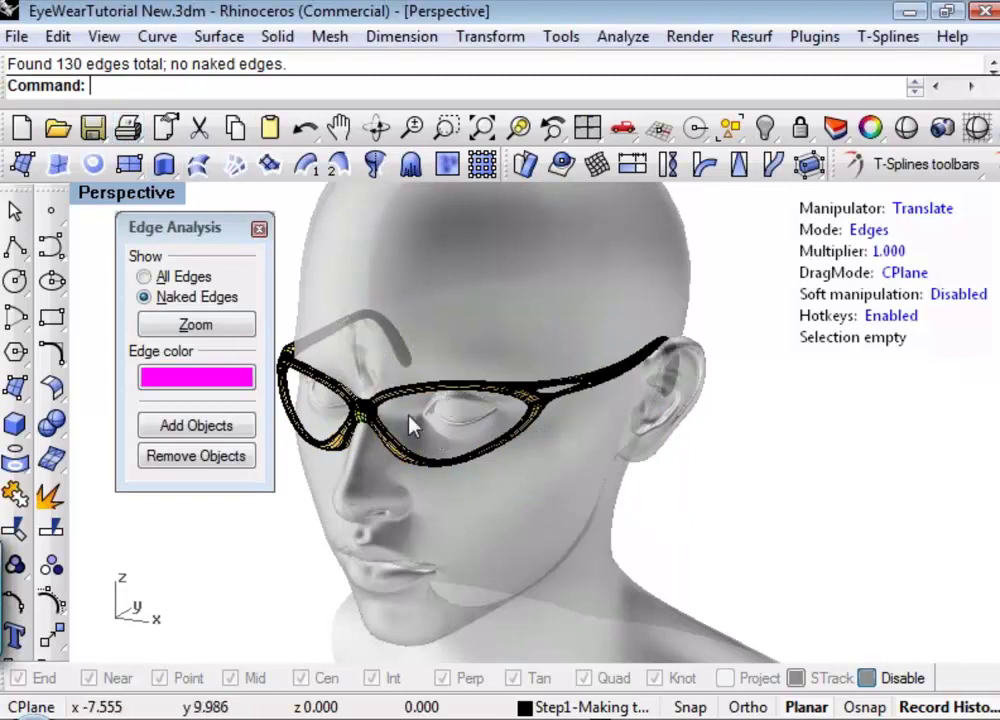
pyautogui.click(244, 232)
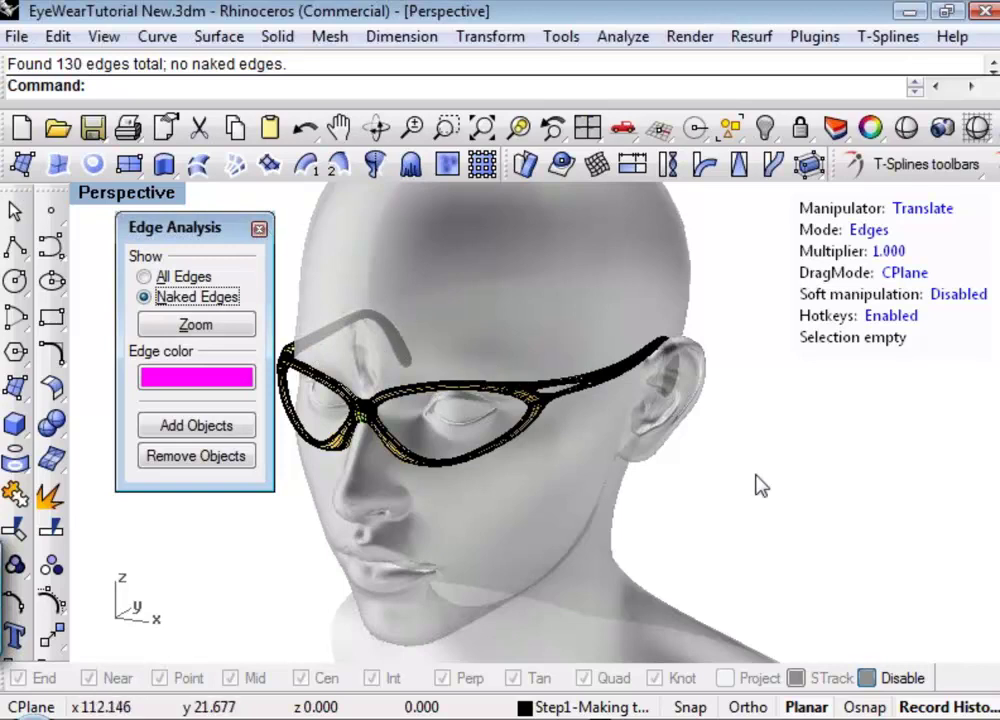
pyautogui.press('Escape')
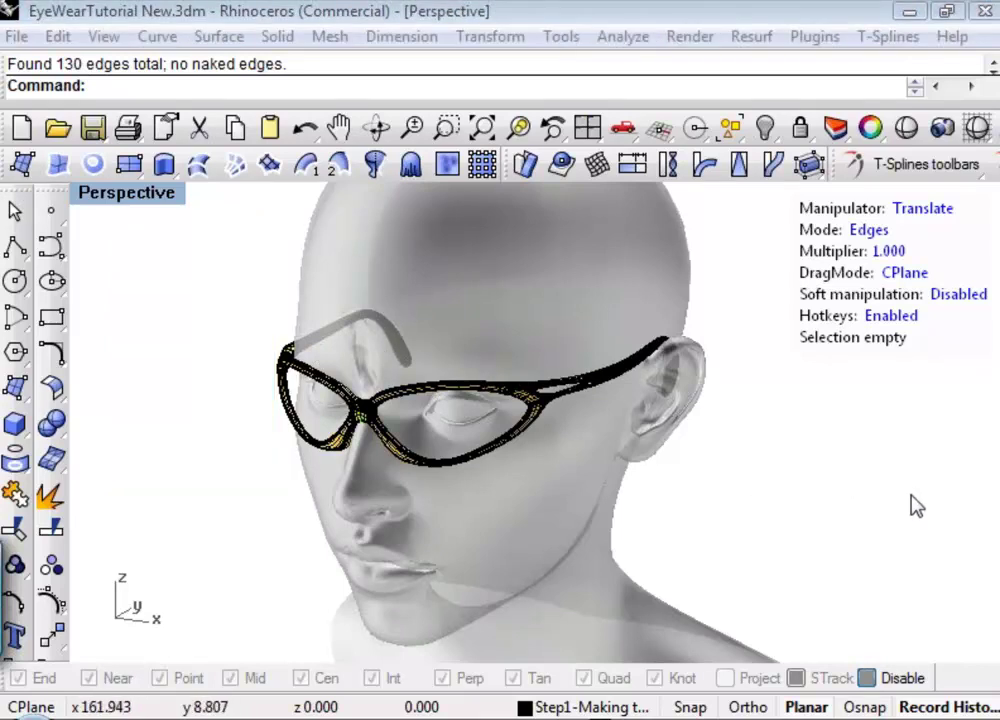